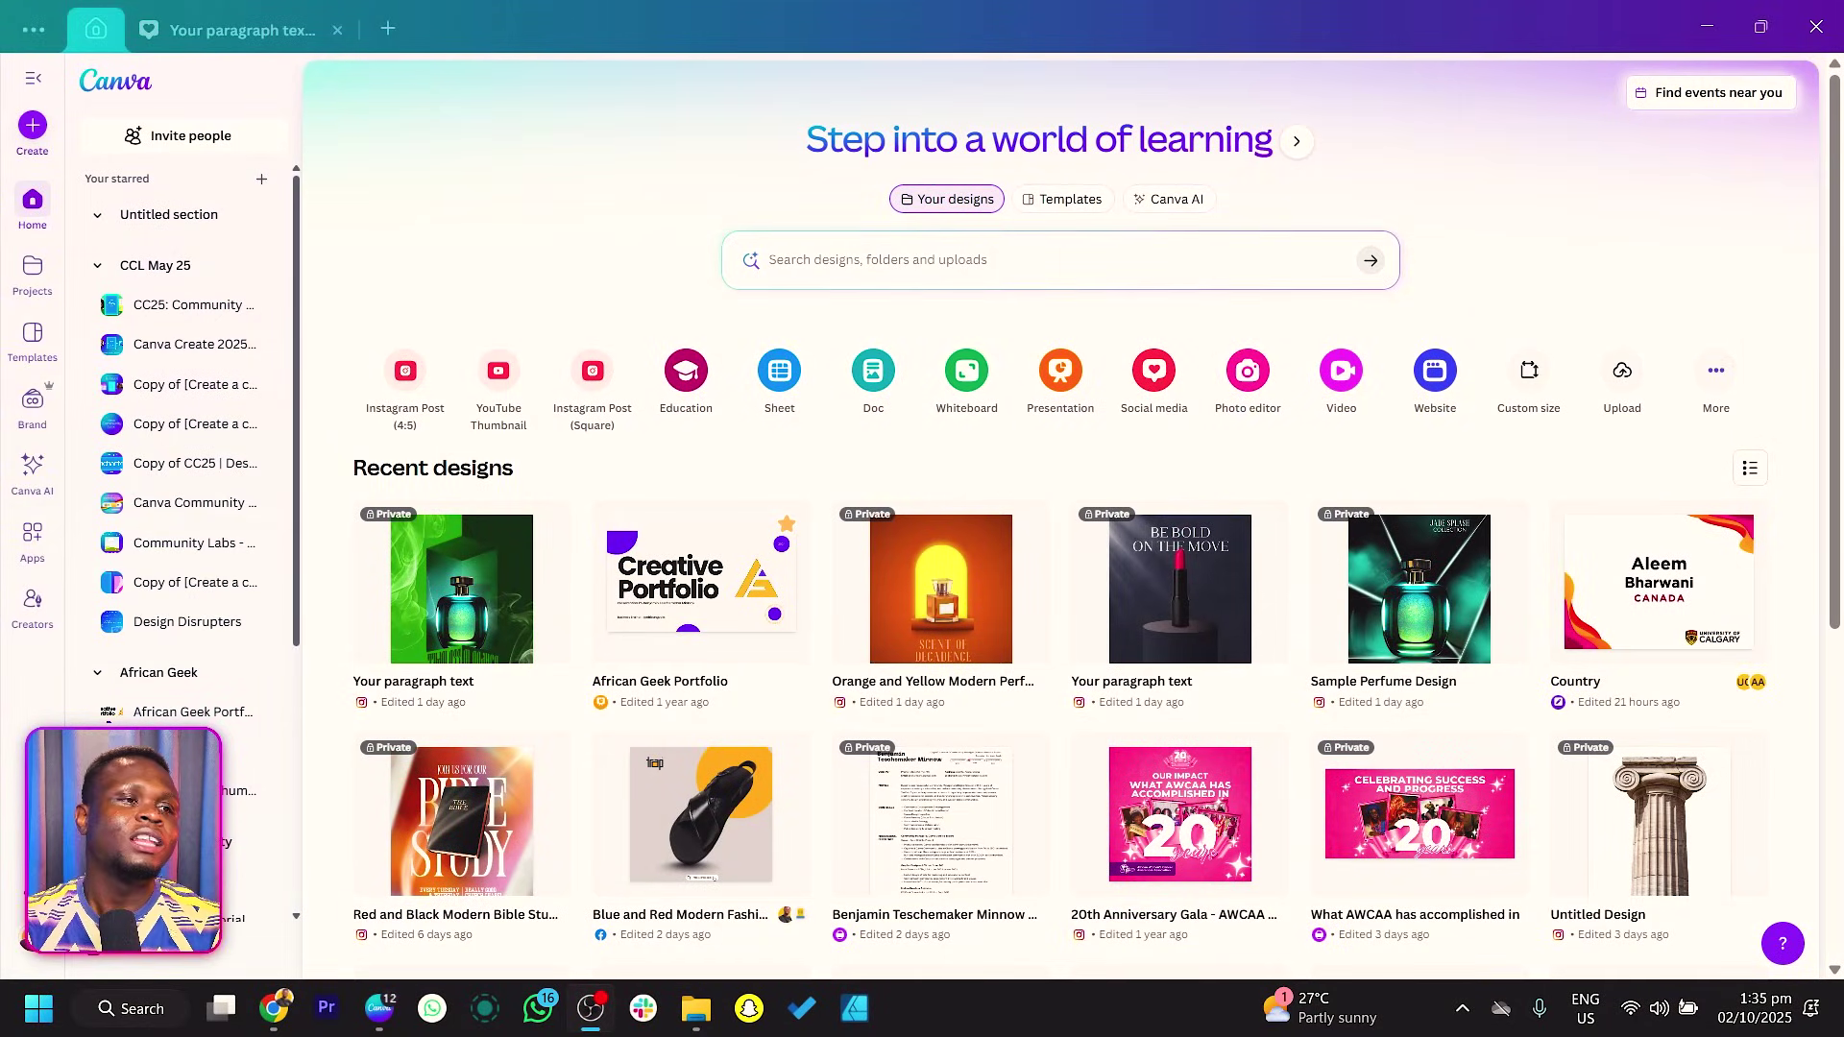
Step: Switch to the open perfume poster design, view the green poster on page 1, and select blank page 3
{"action": "left_click", "coordinate": [32, 130]}
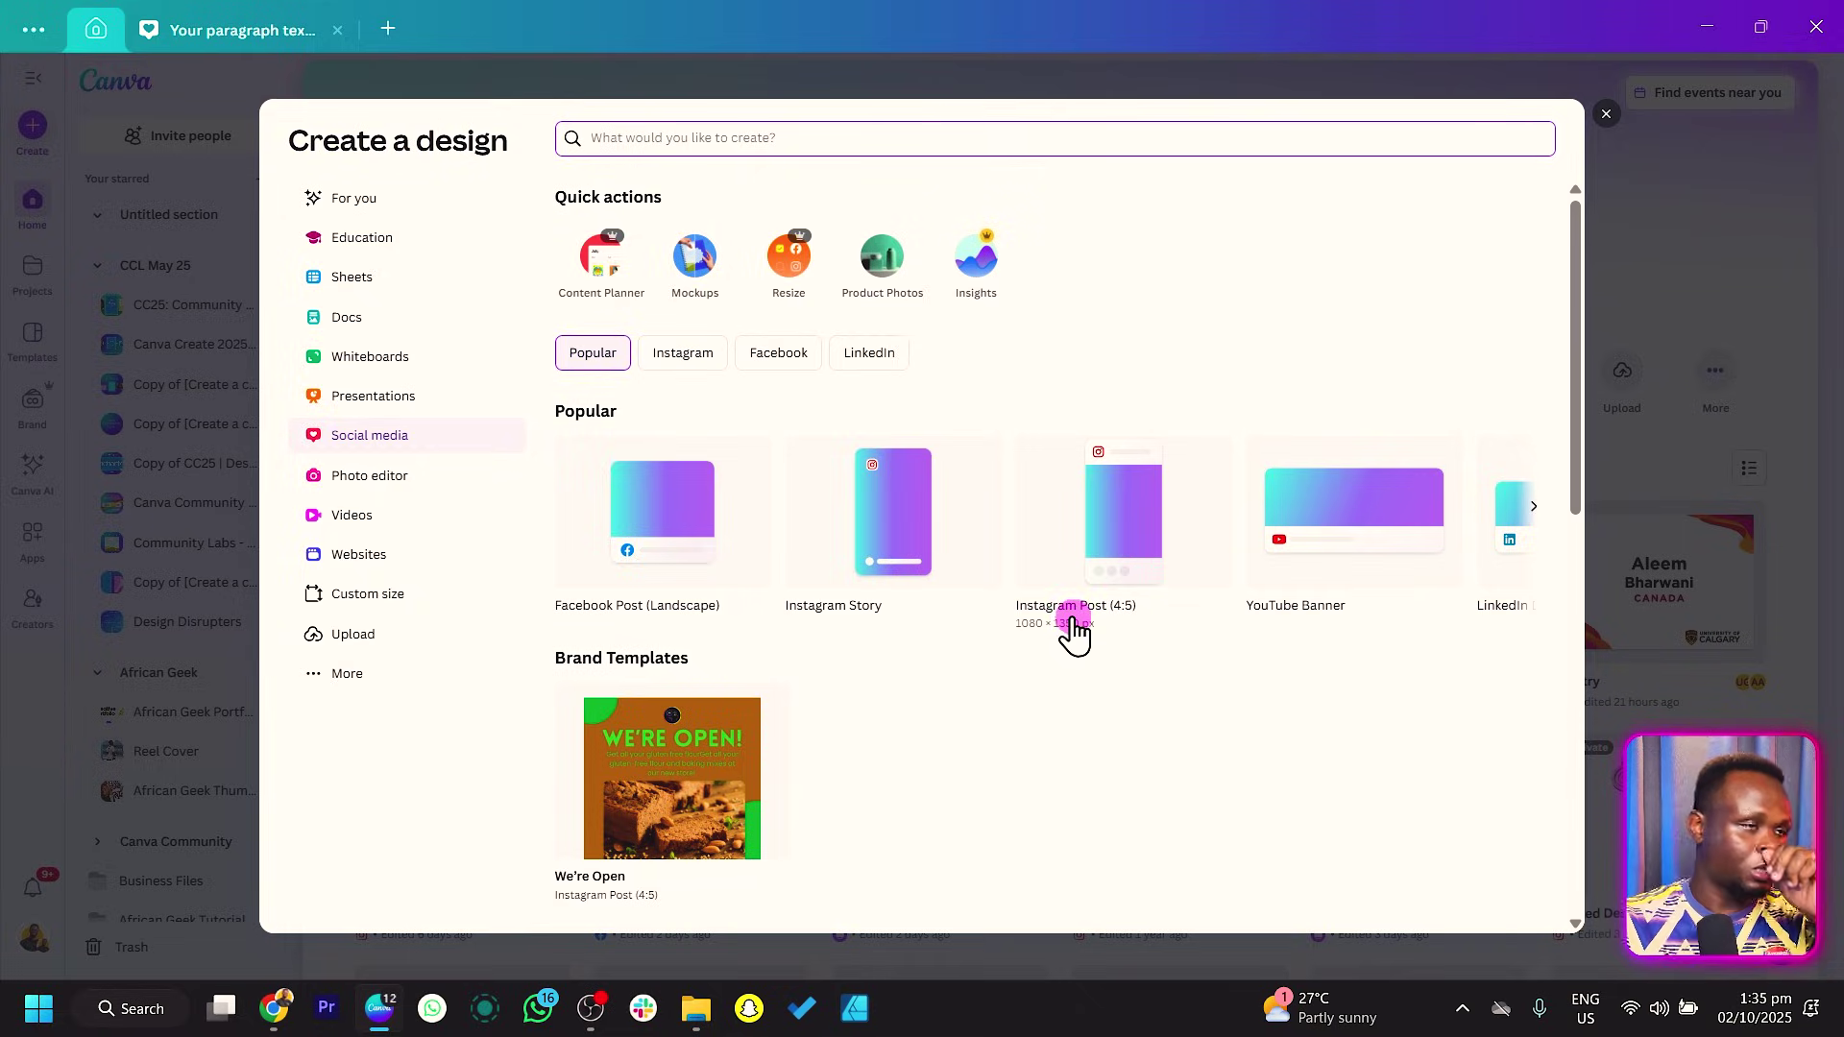
{"action": "left_click", "coordinate": [216, 34]}
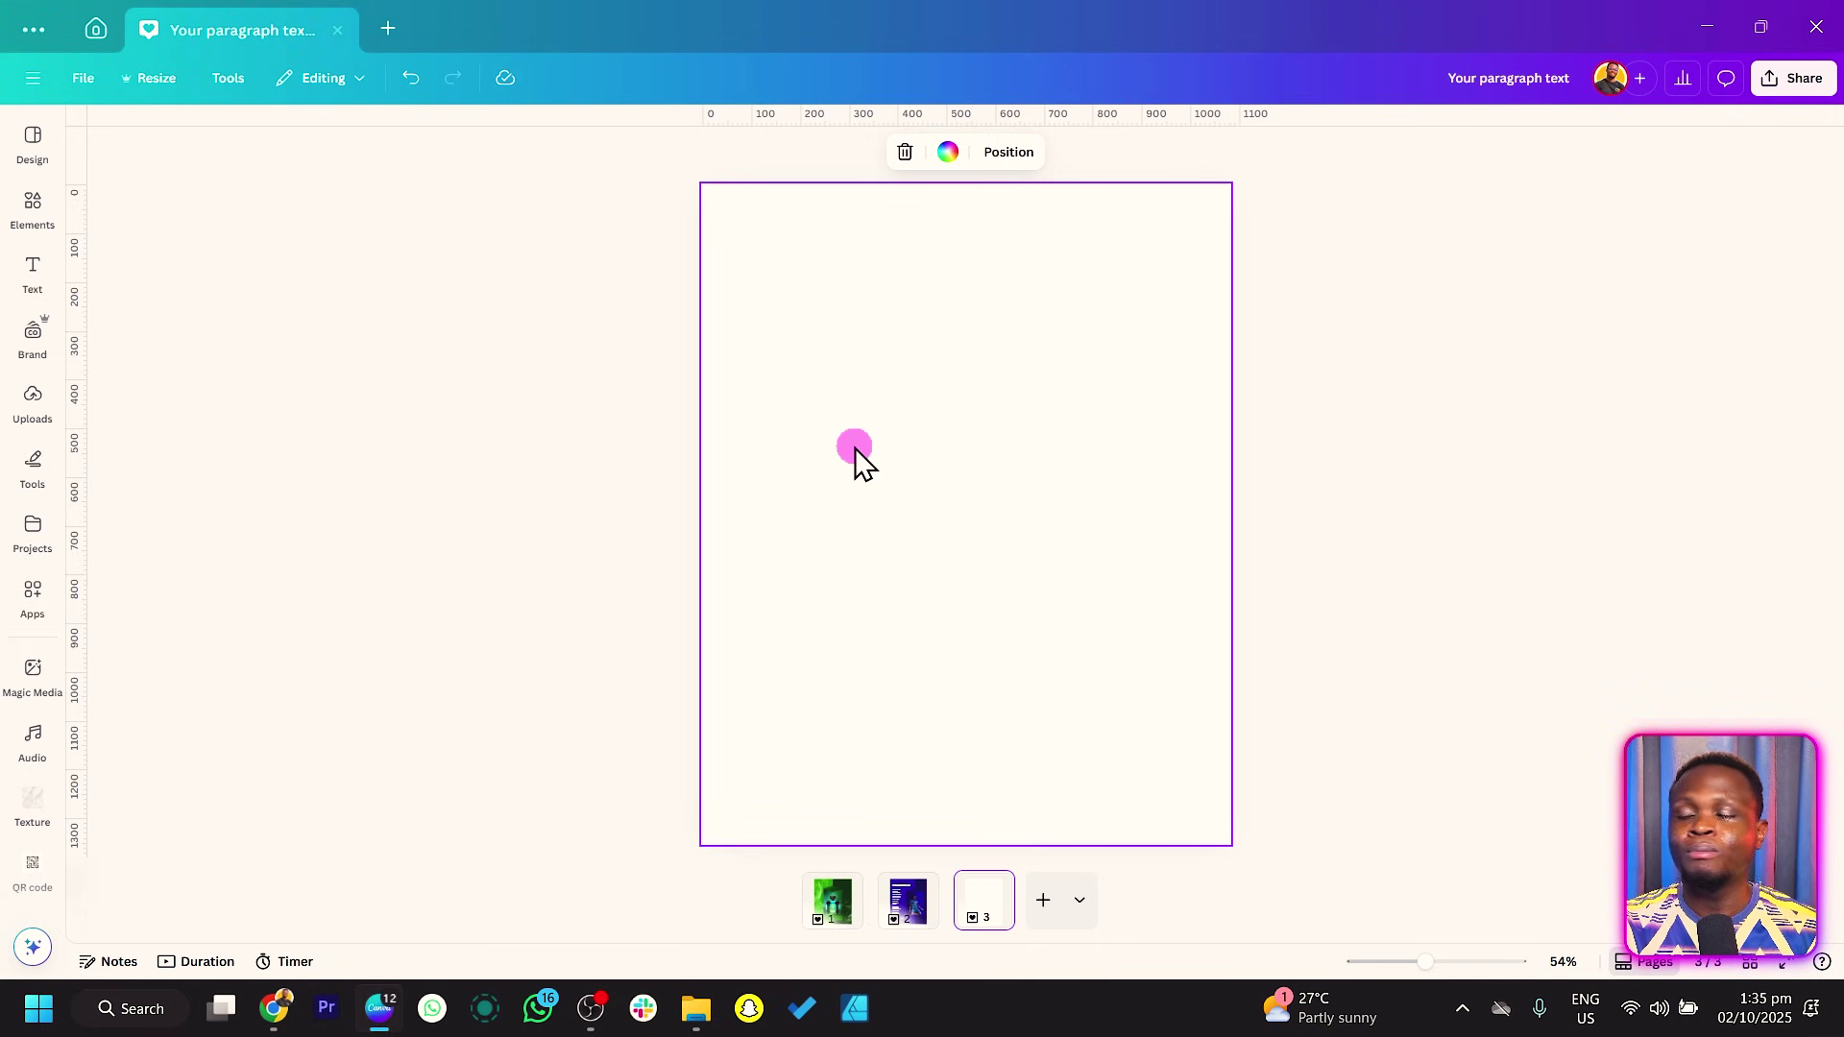
{"action": "left_click", "coordinate": [828, 920]}
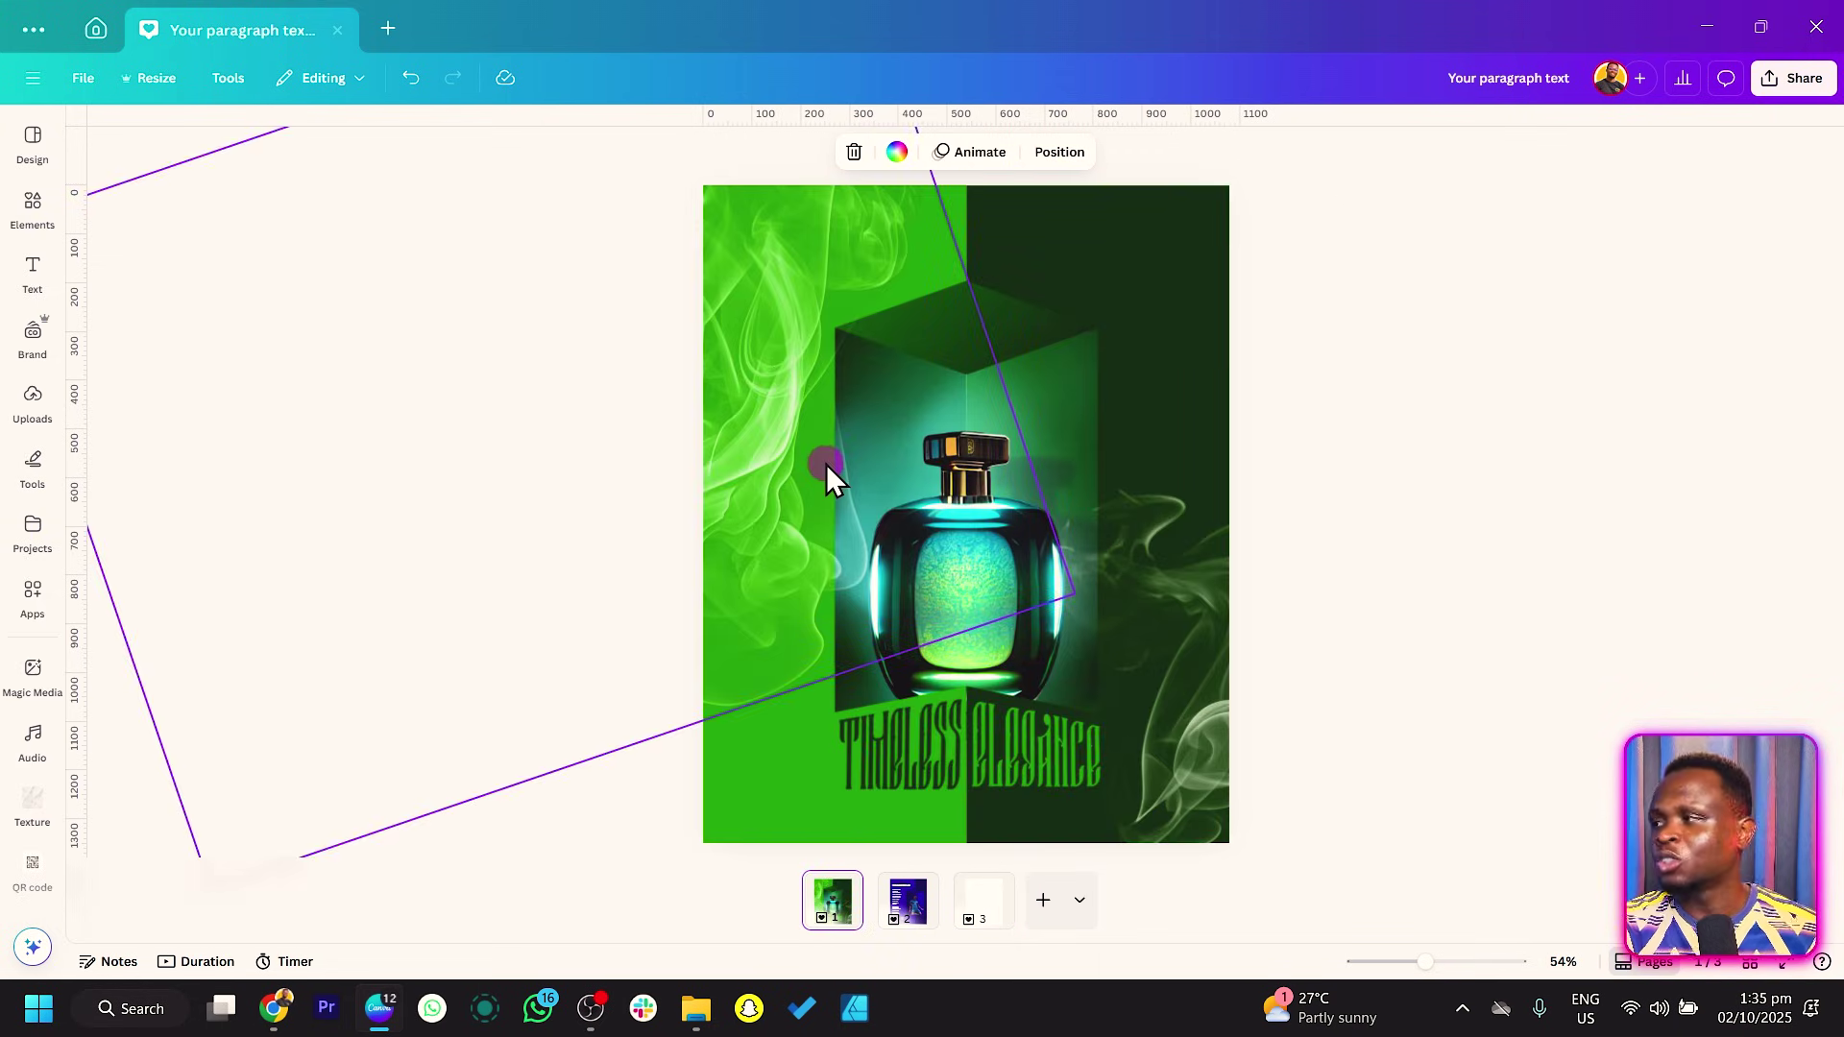
{"action": "left_click", "coordinate": [988, 912]}
{"action": "left_click", "coordinate": [976, 565]}
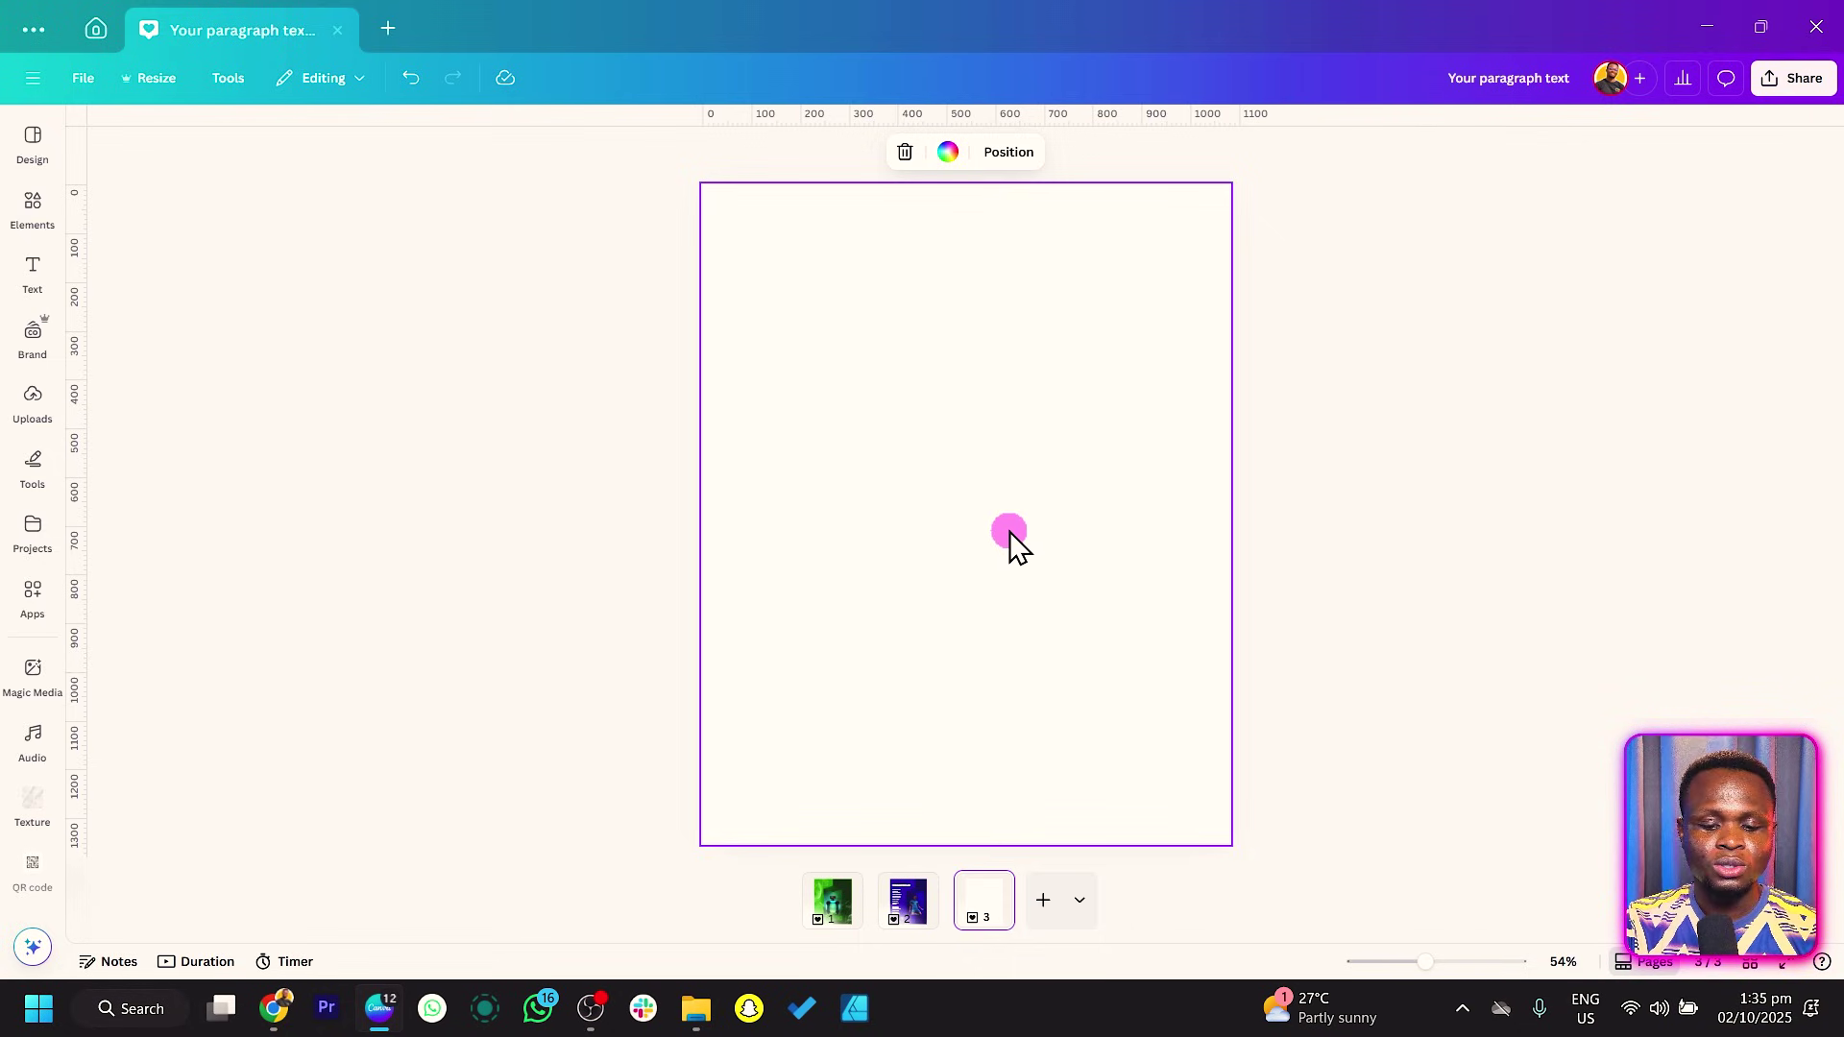
Step: Add a square to the blank page, enlarge it past the page's height, and place a duplicate directly to its right
{"action": "key", "text": "r"}
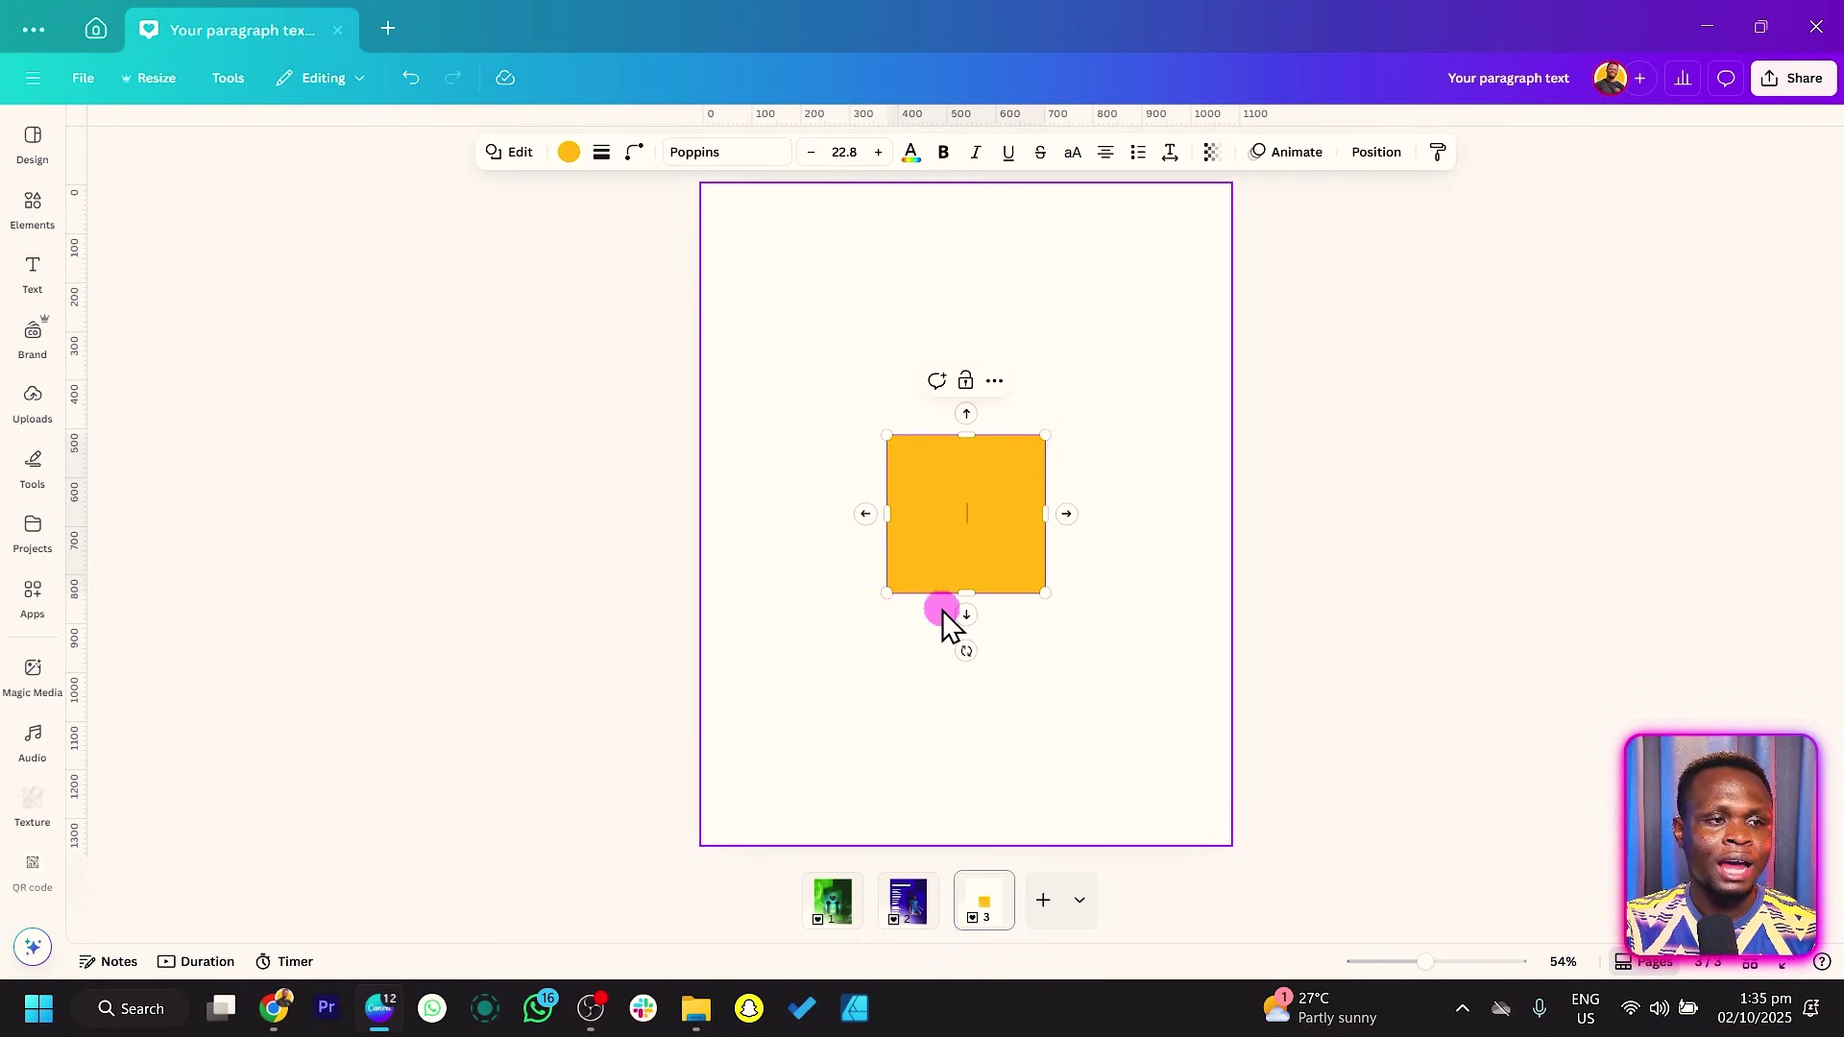
{"action": "left_click_drag", "start_coordinate": [889, 595], "coordinate": [676, 878]}
{"action": "left_click_drag", "start_coordinate": [1120, 653], "coordinate": [1406, 659]}
{"action": "key", "text": "ctrl+z"}
{"action": "key", "text": "ctrl+y"}
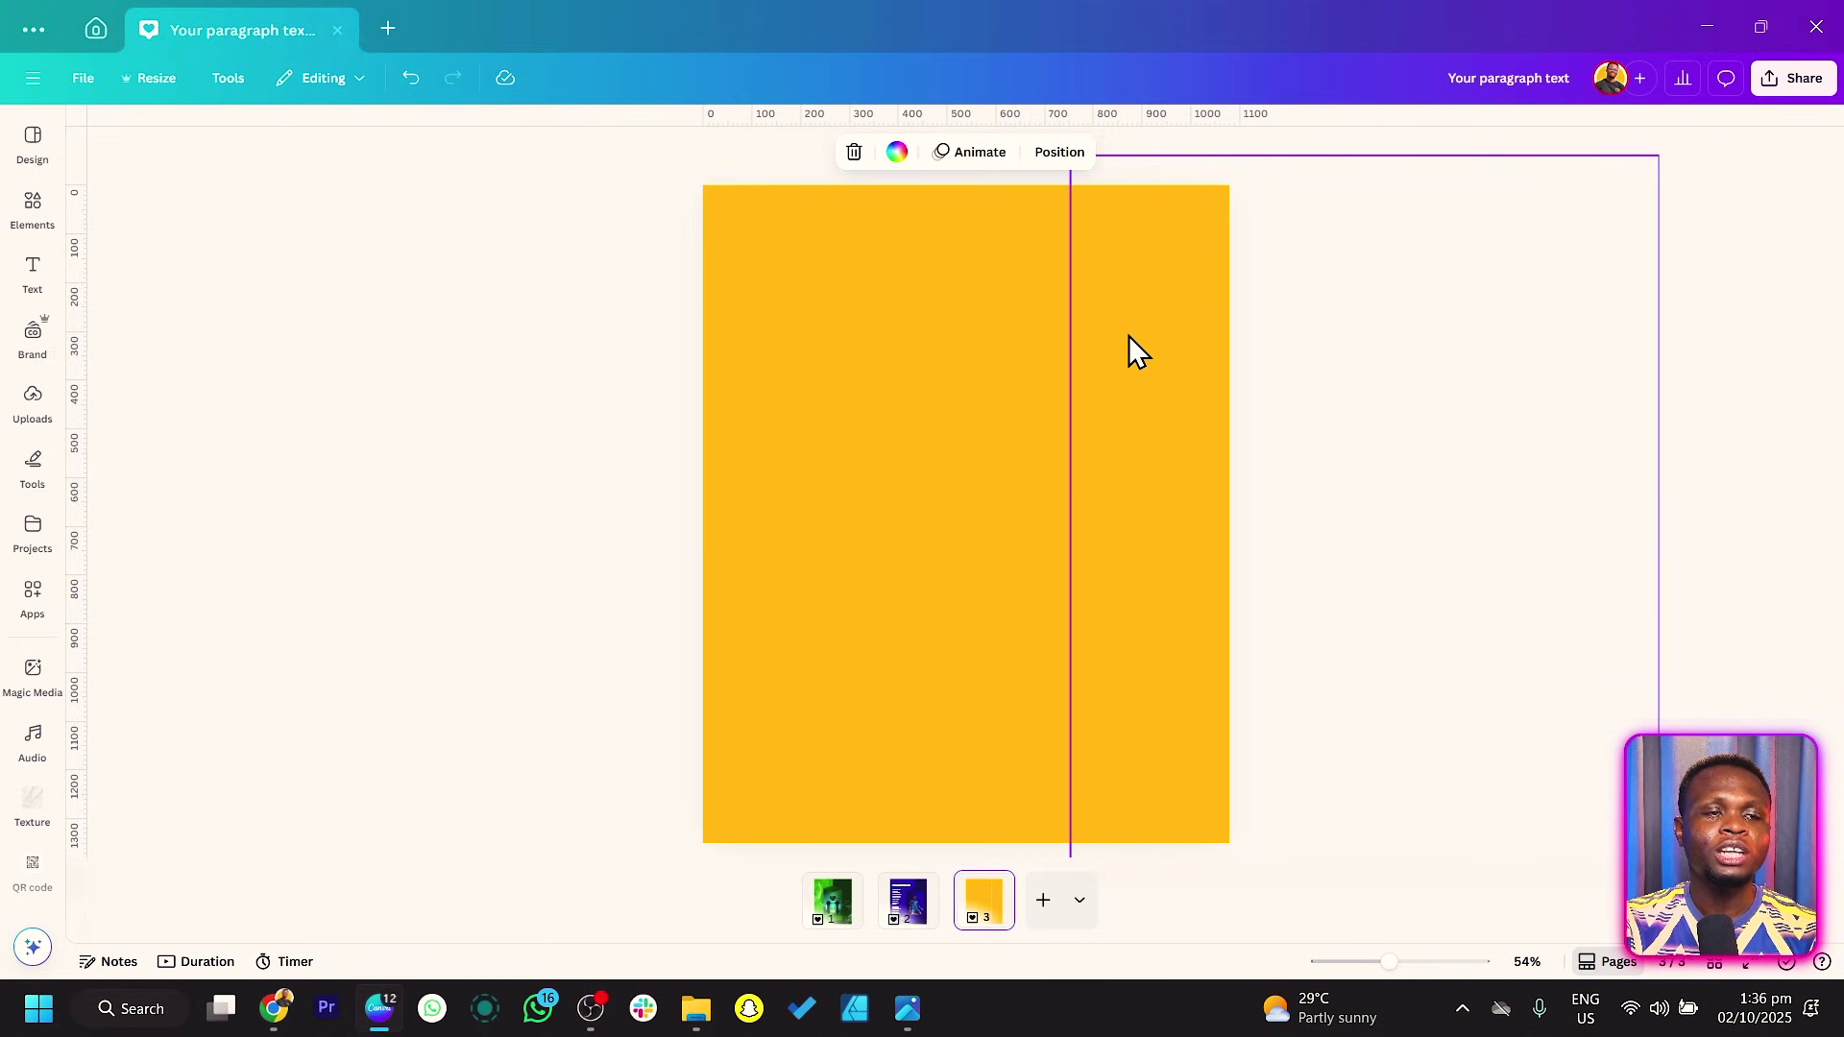
{"action": "key", "text": "ctrl+z"}
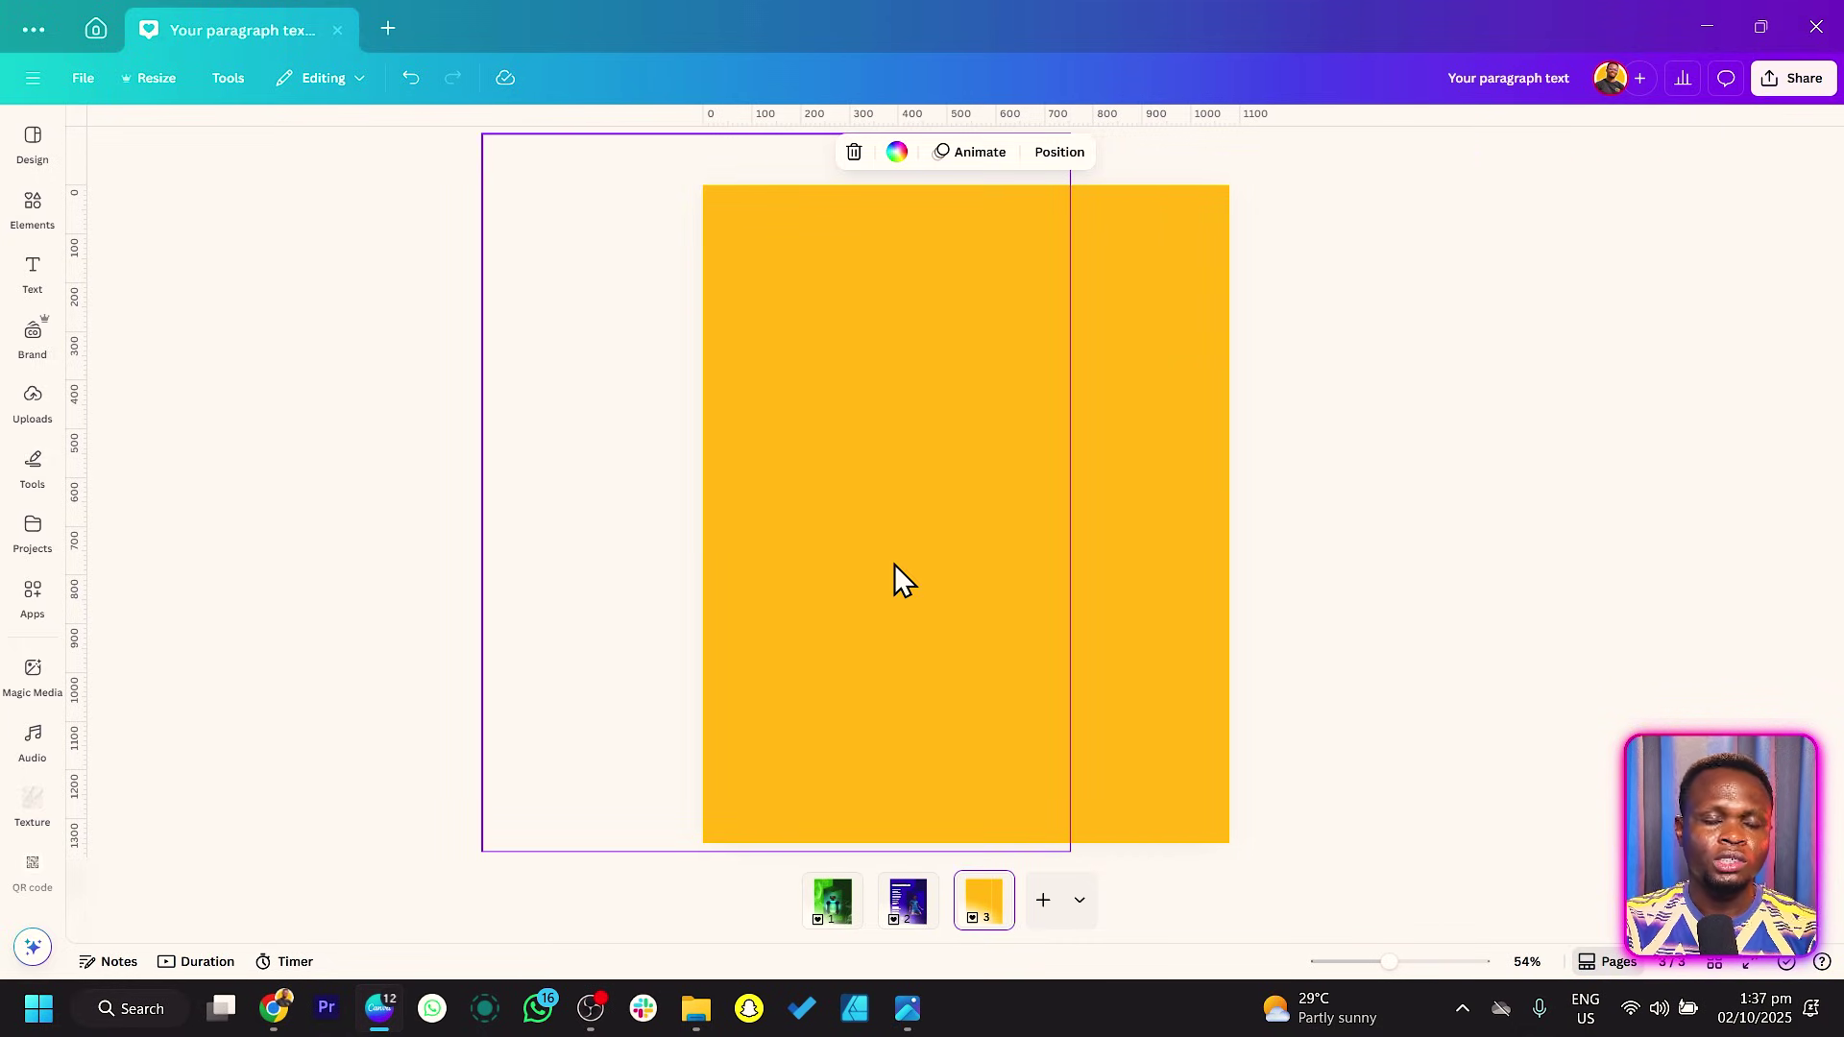
{"action": "key", "text": "ctrl+y"}
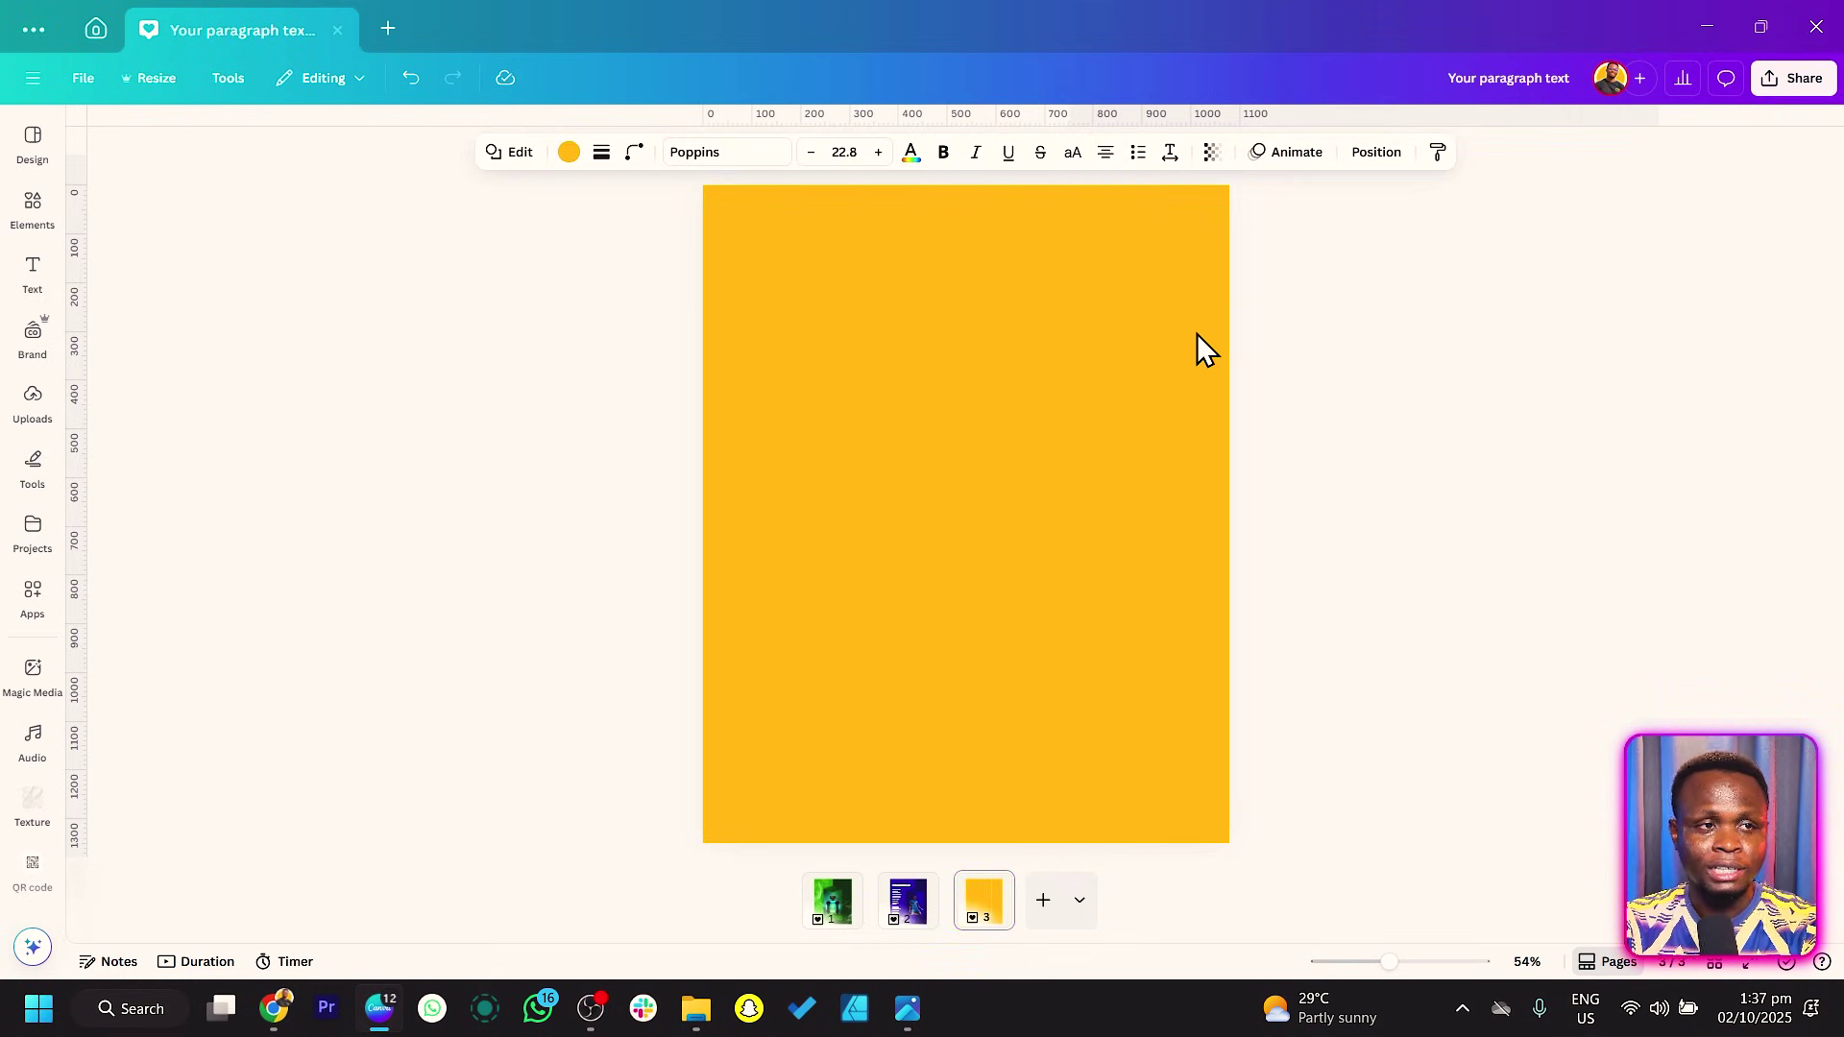
{"action": "key", "text": "ctrl+z"}
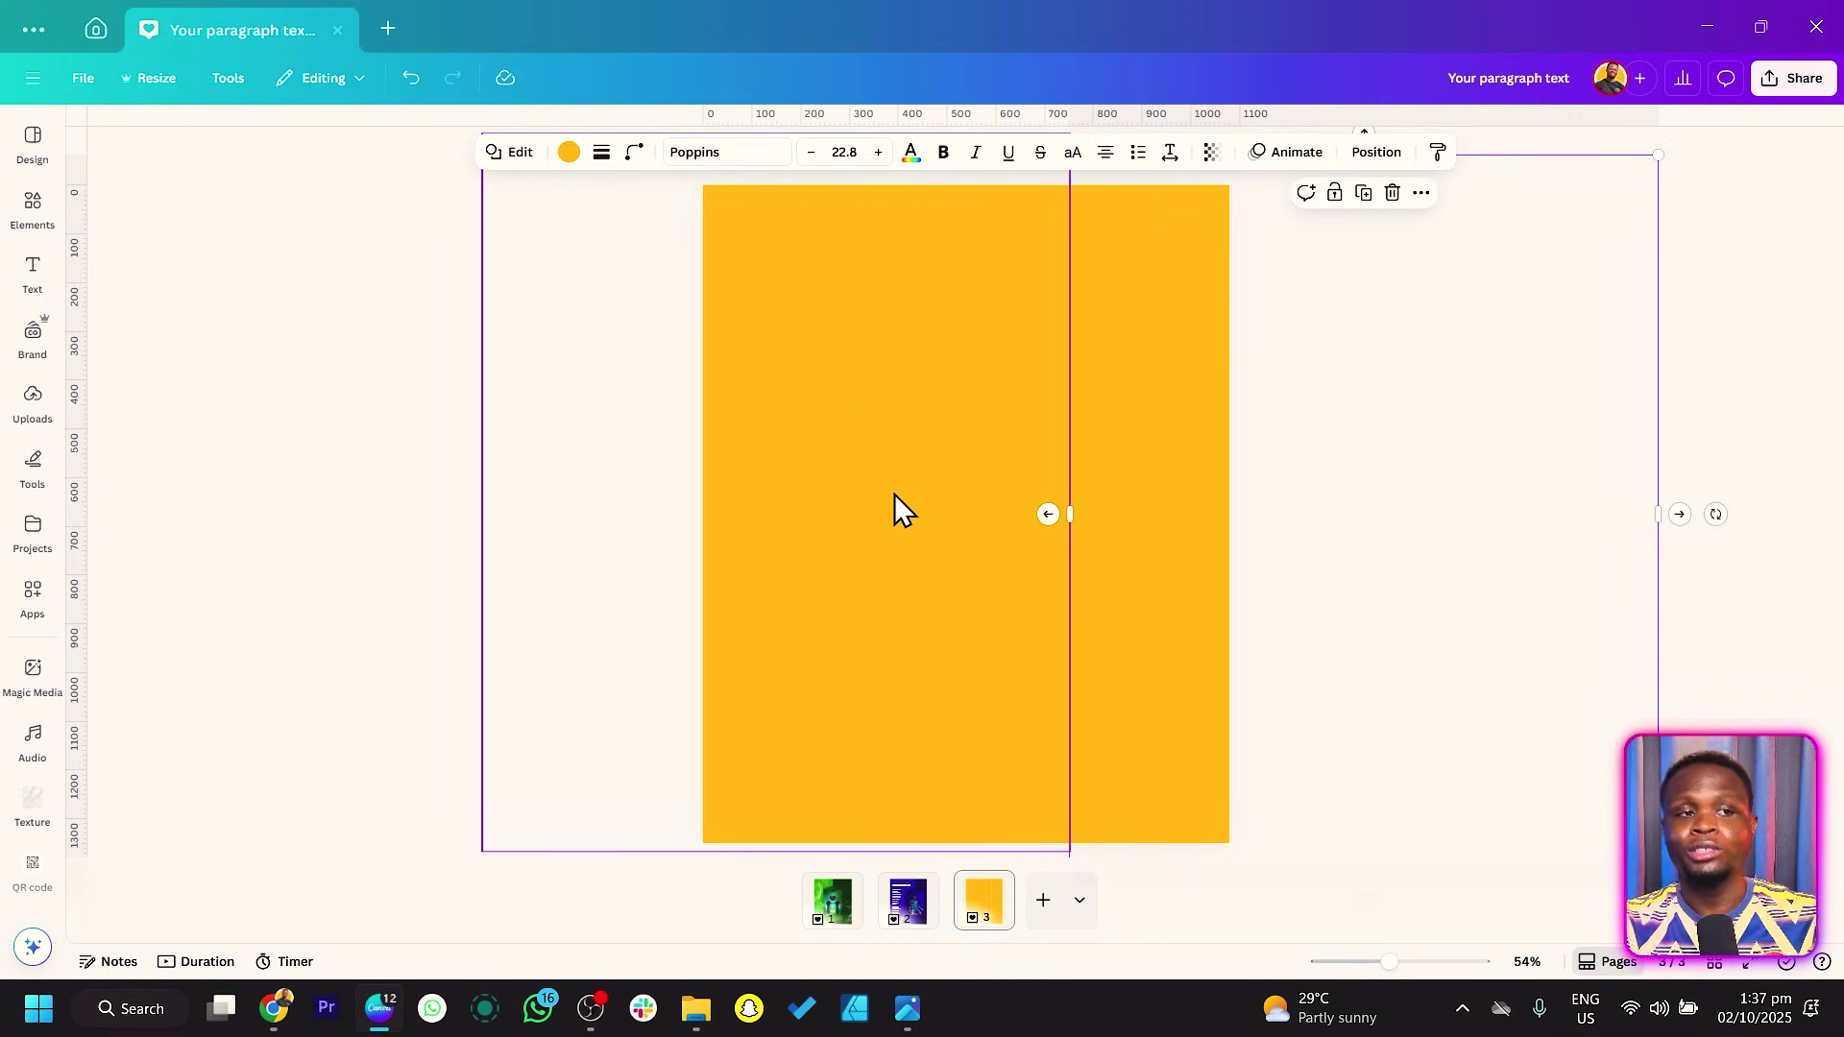
{"action": "key", "text": "ctrl+y"}
Step: Fill the large left background square with vivid indigo #1800AD
{"action": "key", "text": "ctrl+z"}
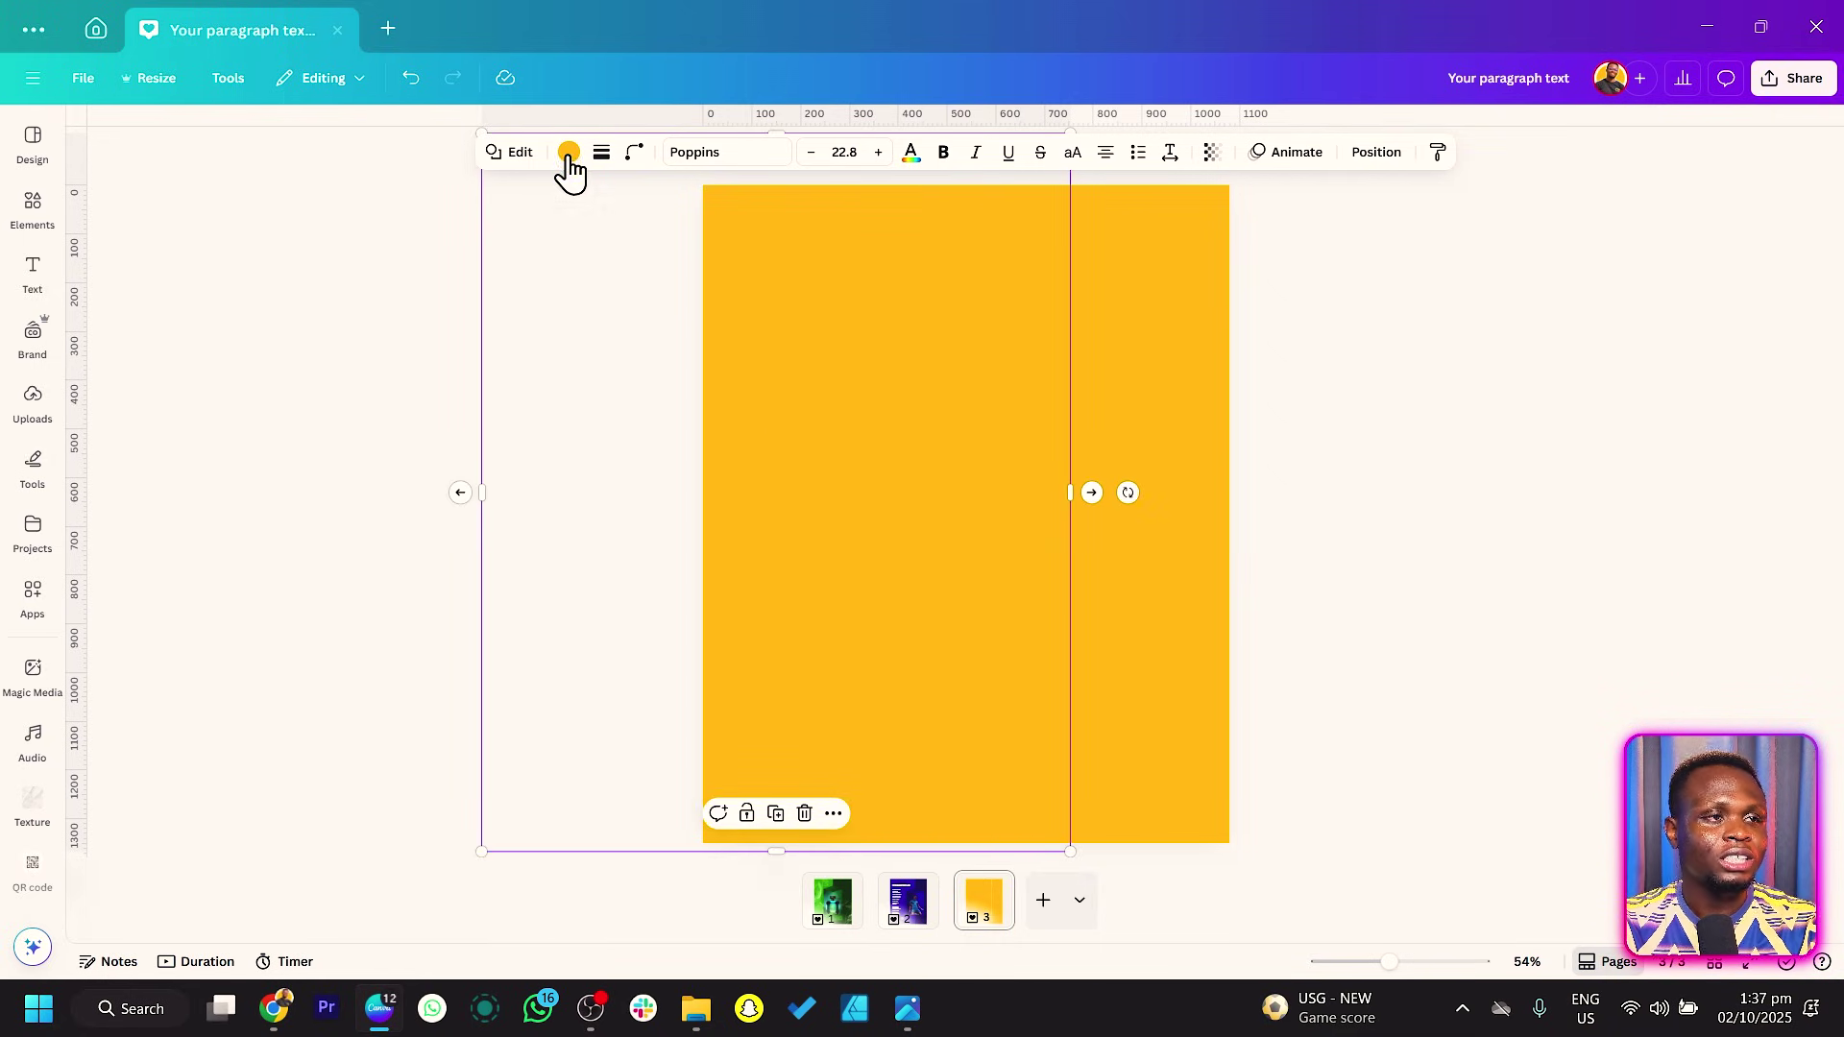
{"action": "left_click", "coordinate": [568, 154]}
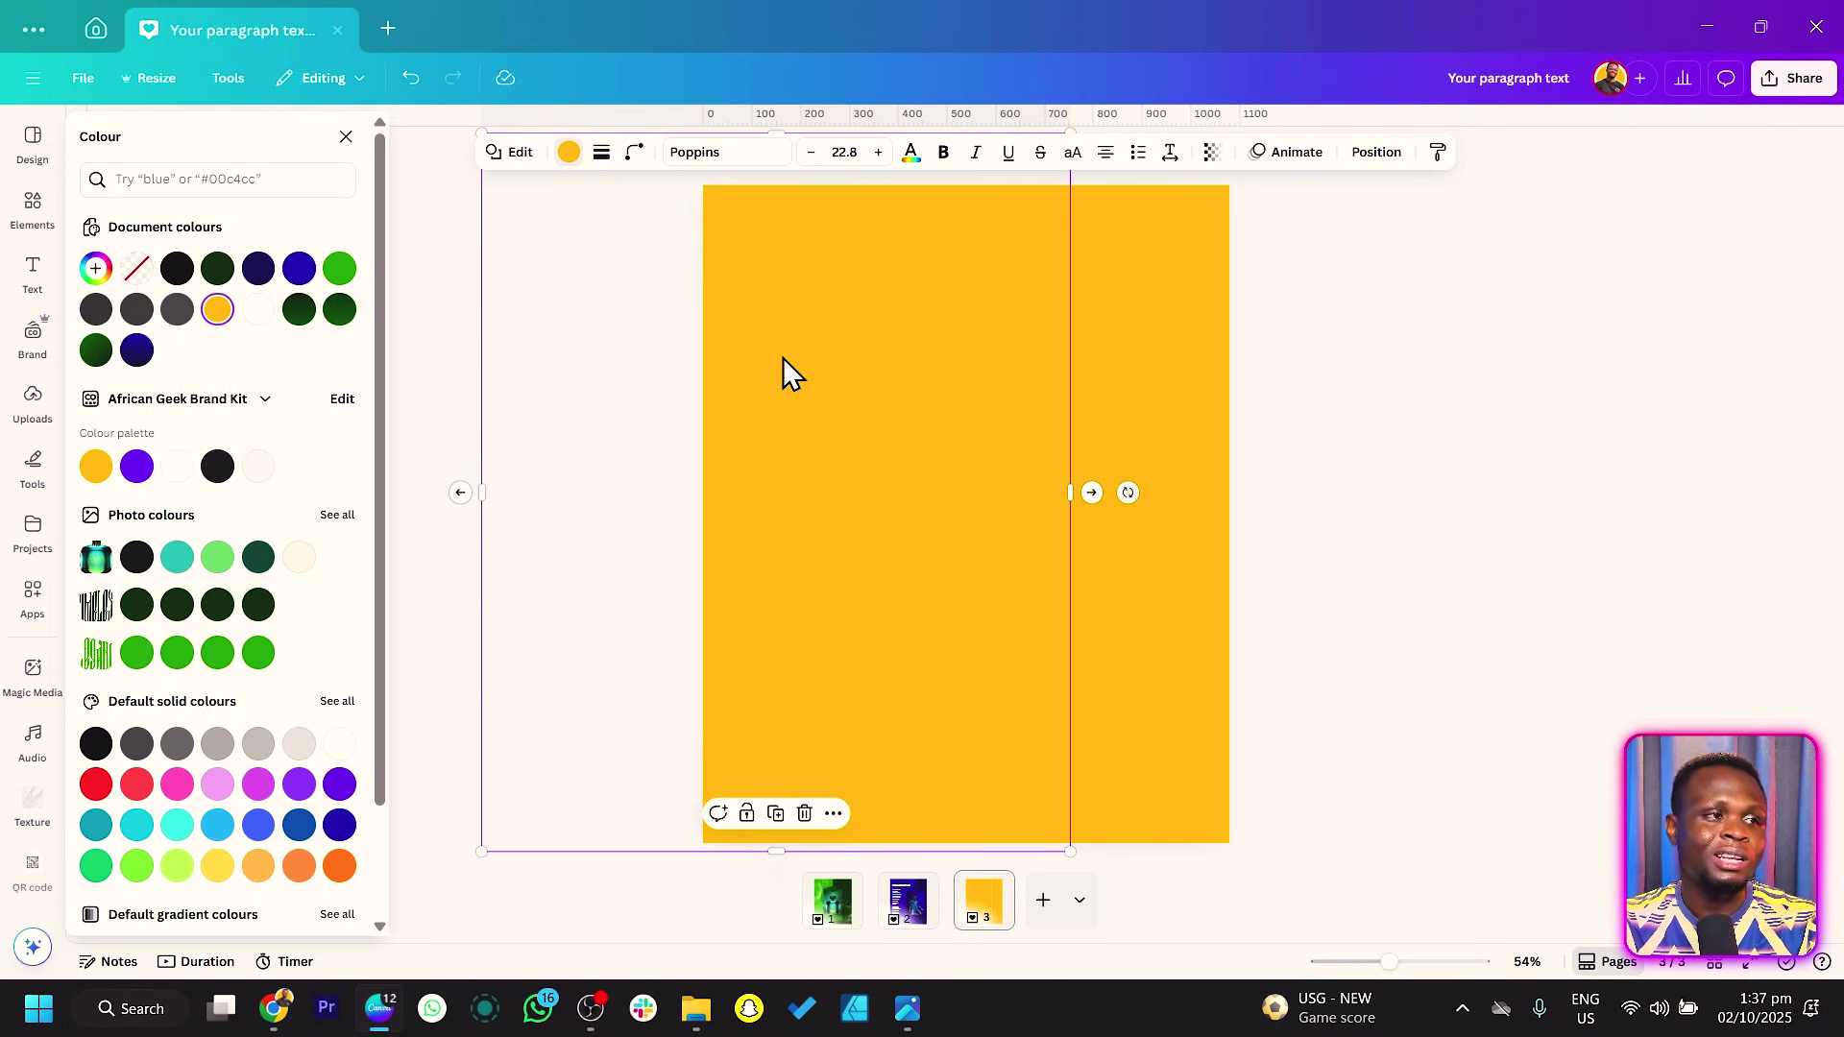
{"action": "left_click", "coordinate": [299, 269]}
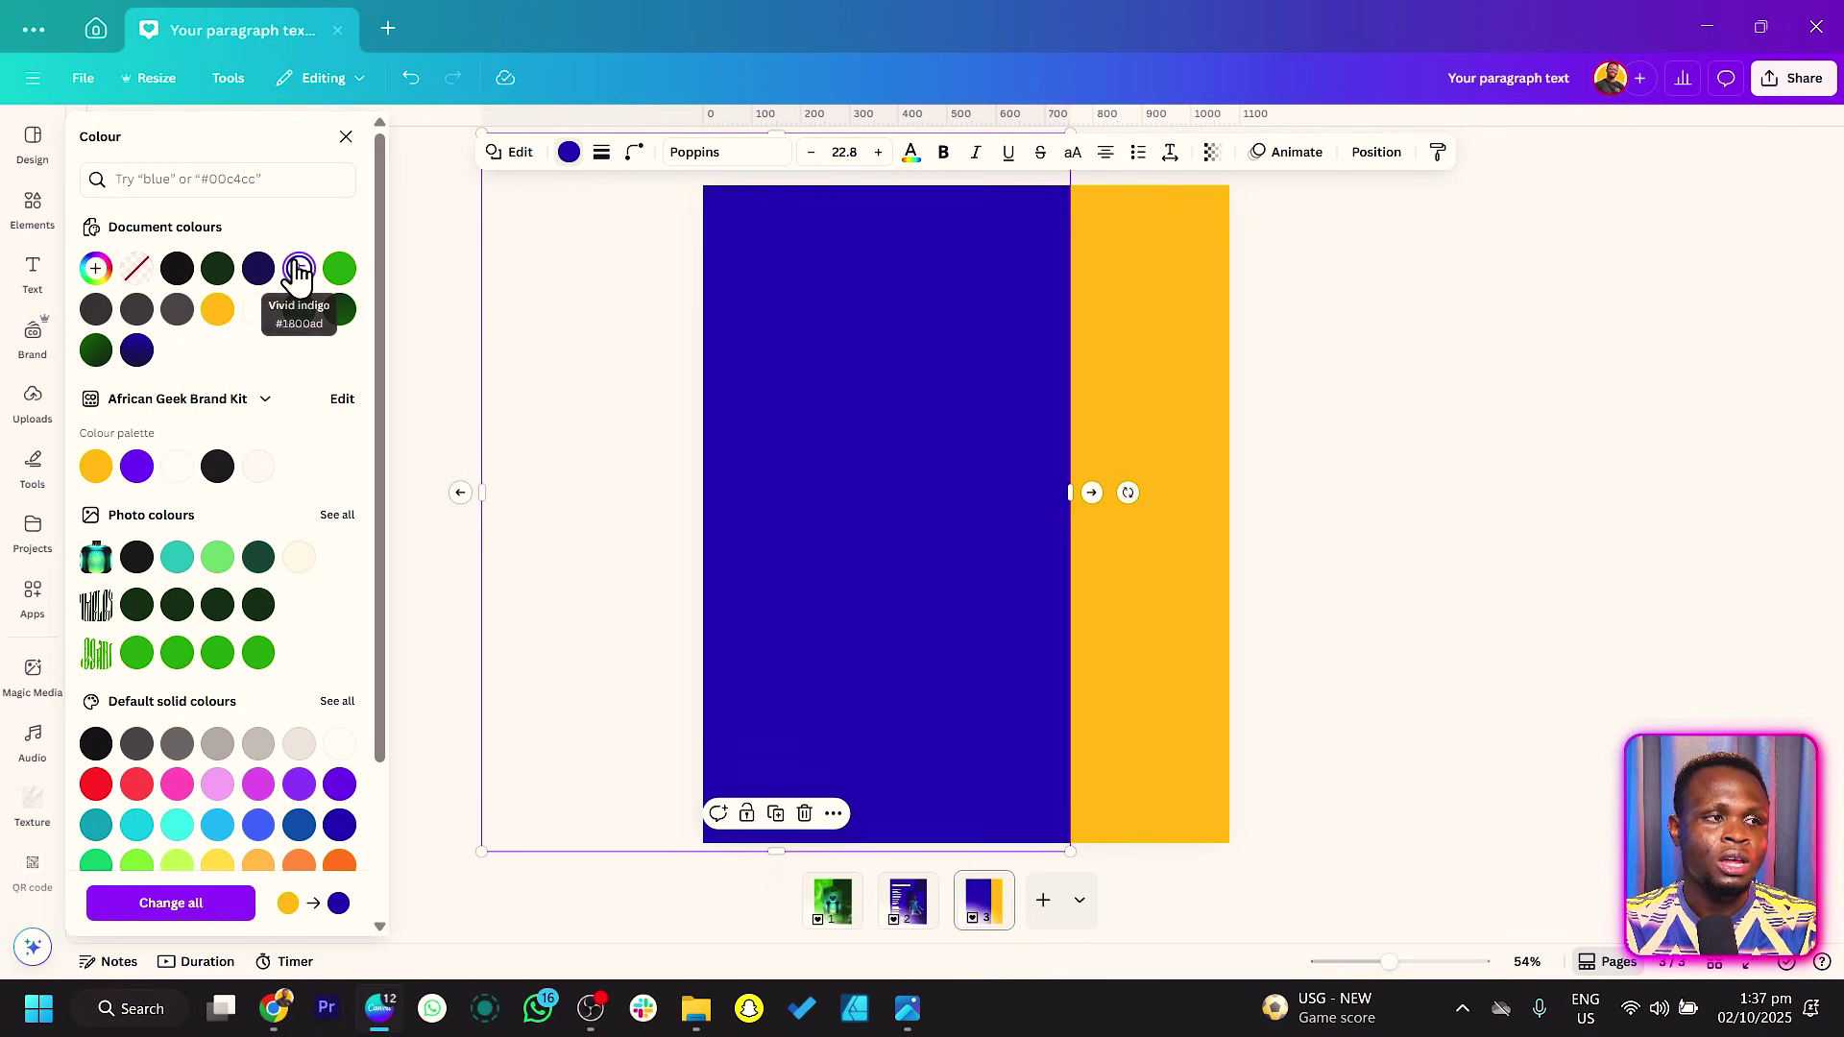
{"action": "left_click", "coordinate": [96, 269]}
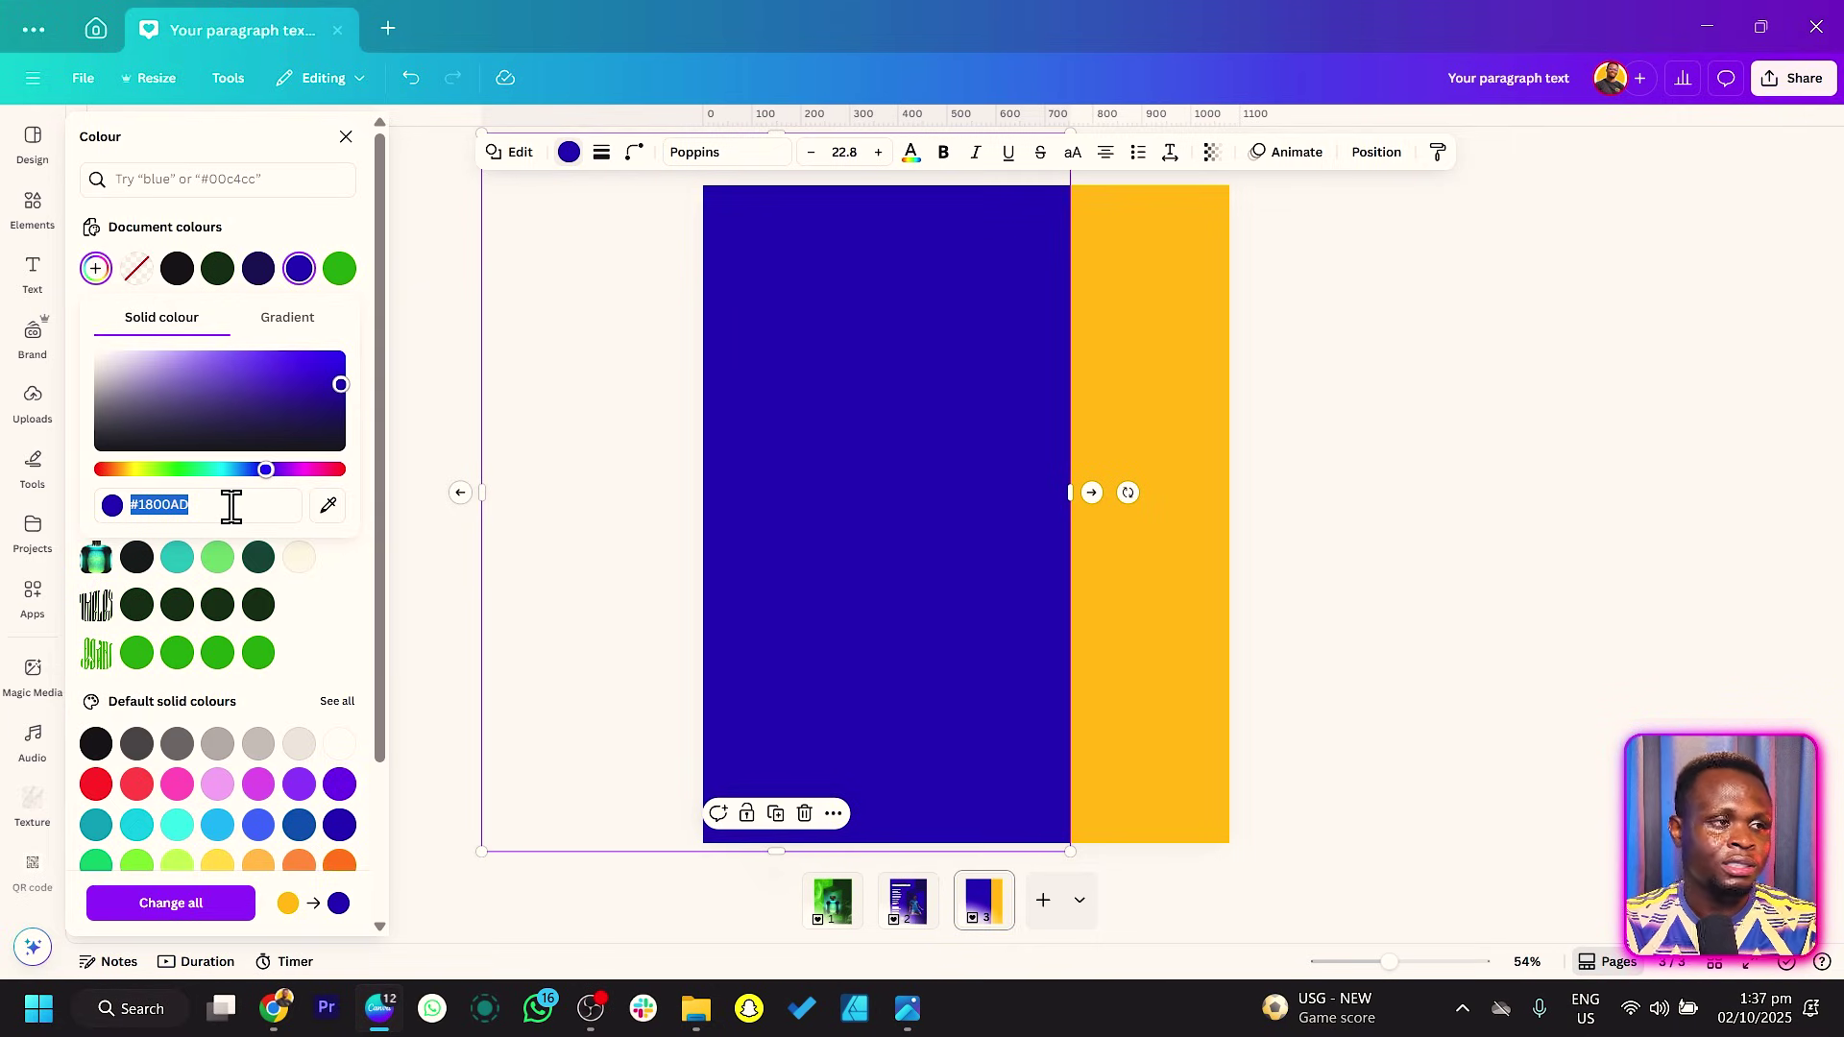
Step: Fill the large right background square with dark indigo #0D005E
{"action": "left_click", "coordinate": [1140, 290]}
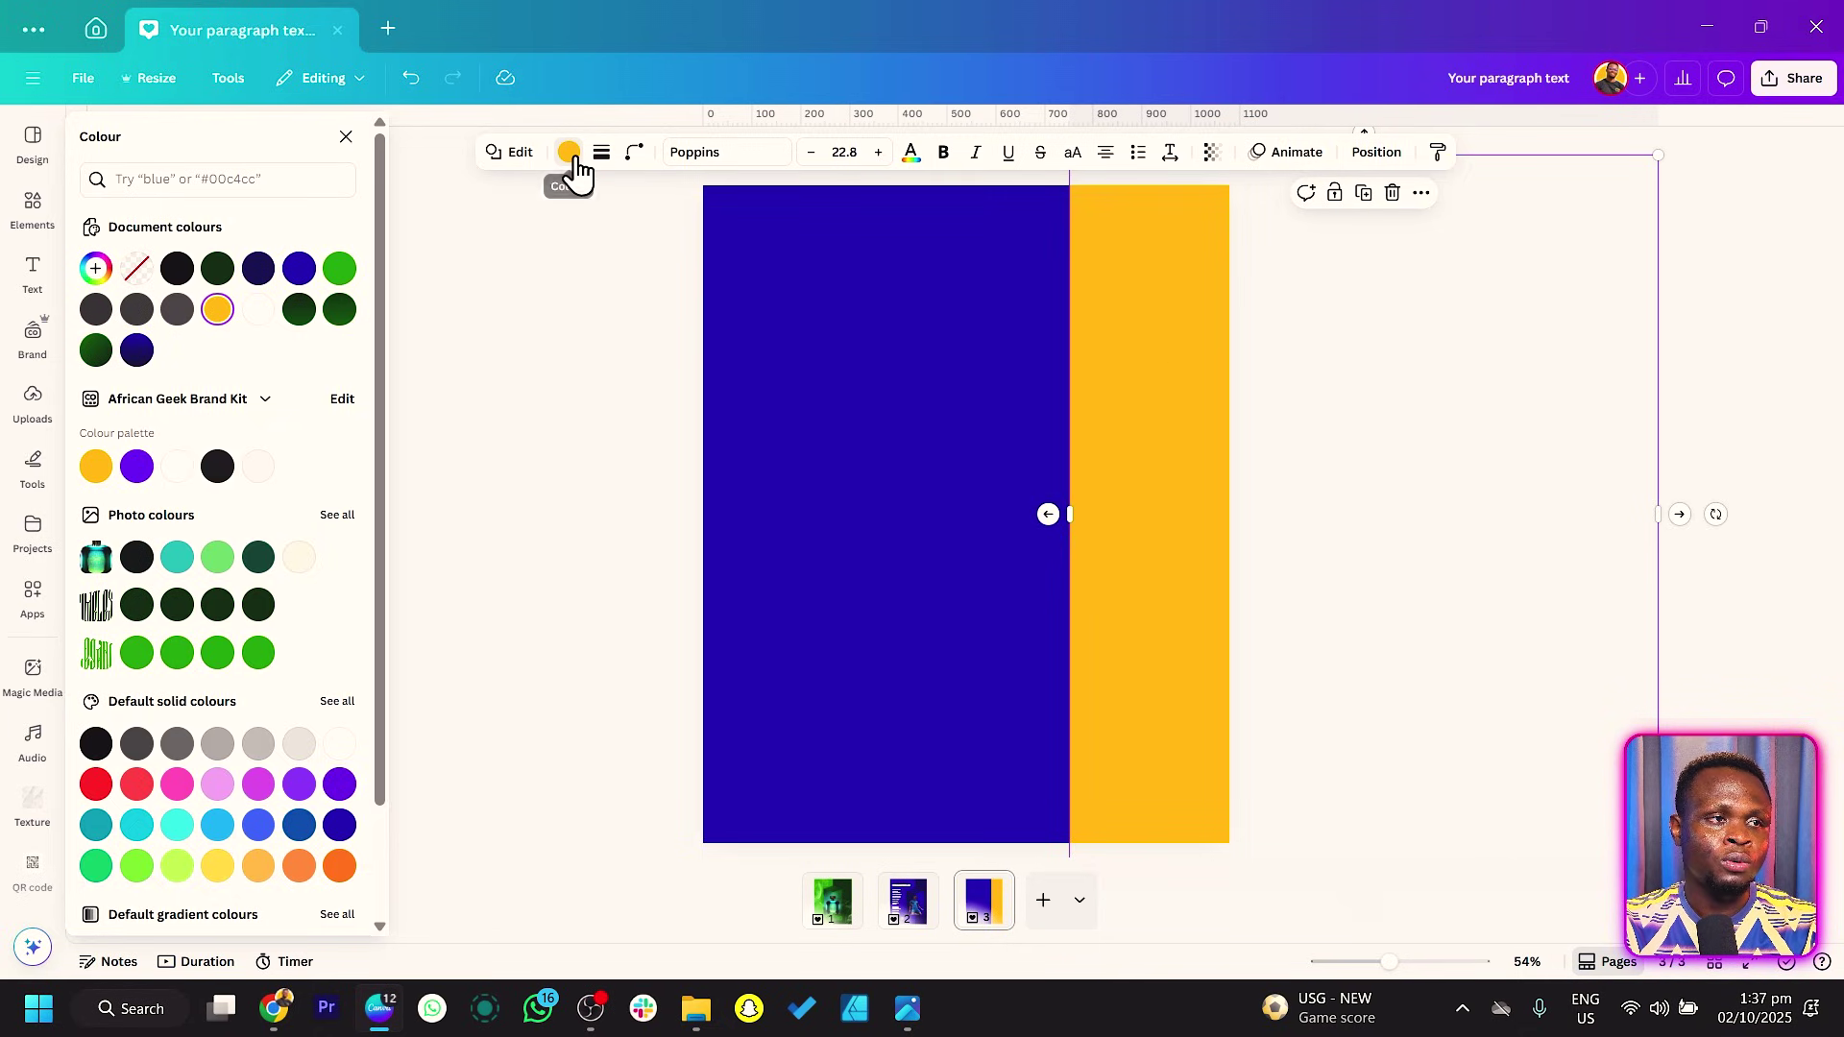
{"action": "left_click", "coordinate": [259, 270]}
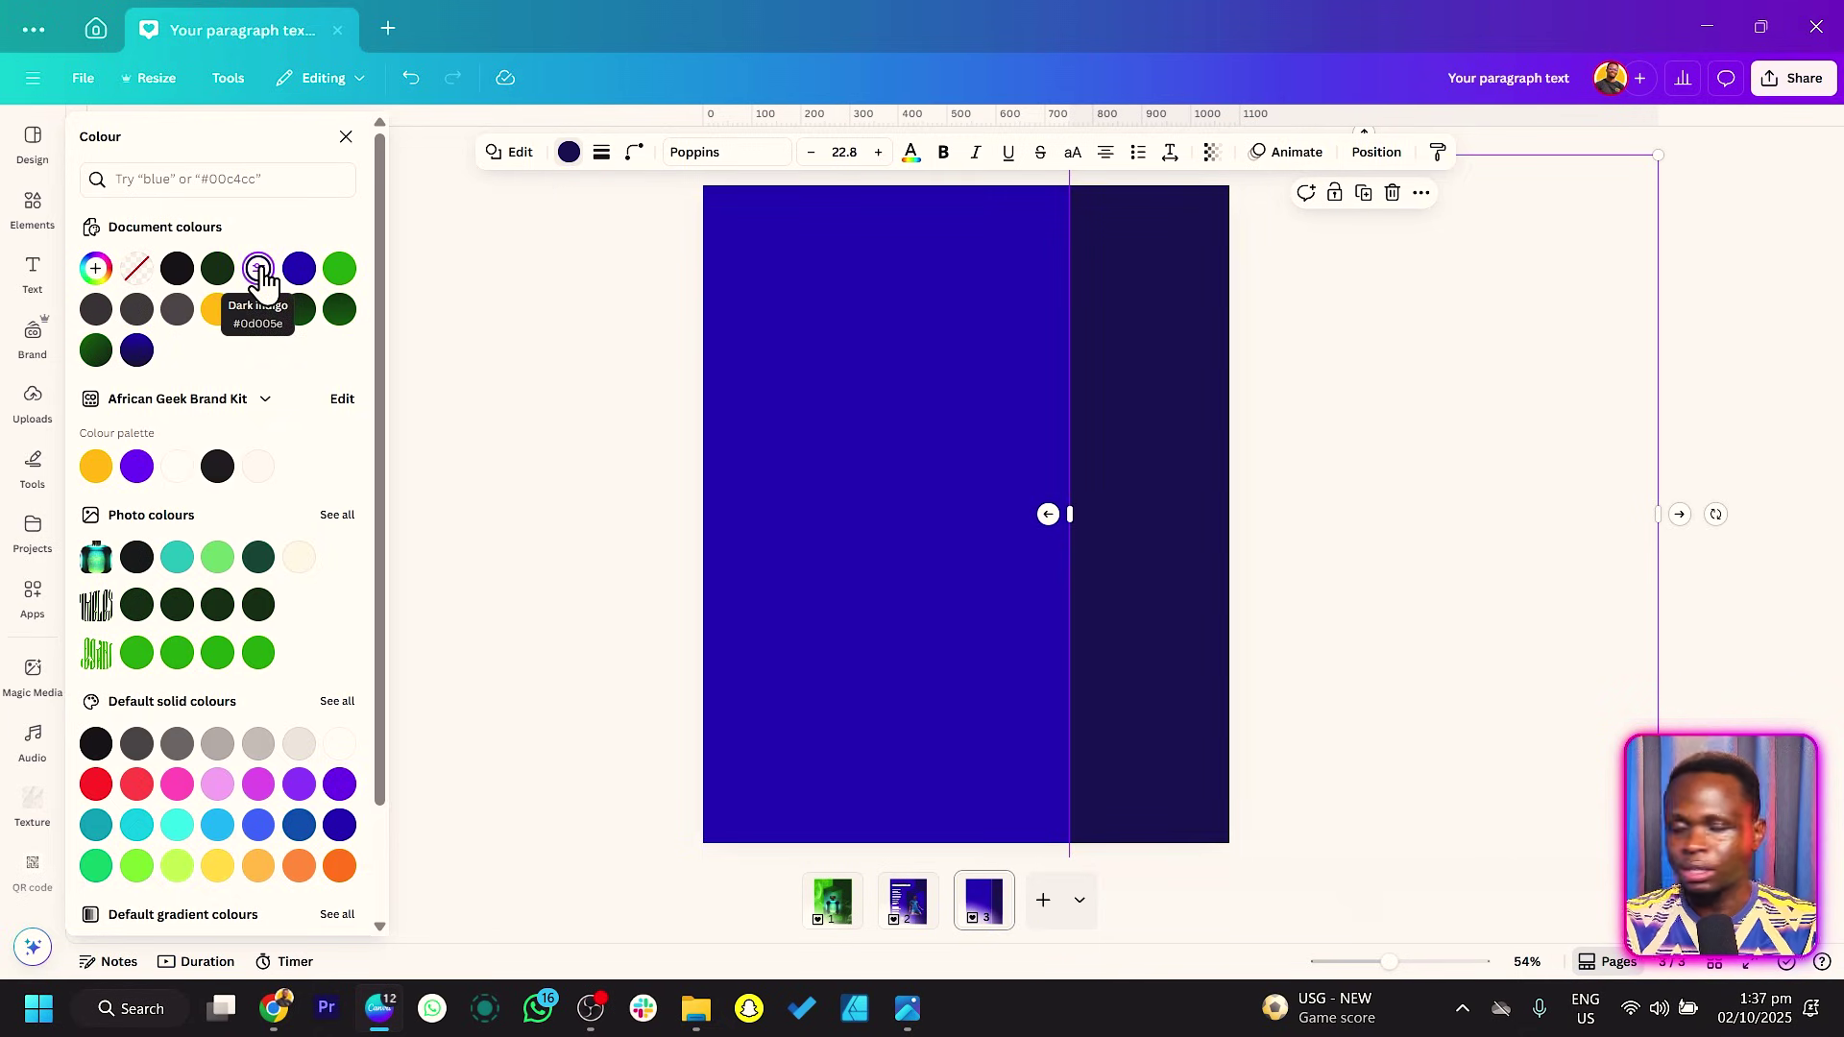
{"action": "left_click", "coordinate": [95, 270]}
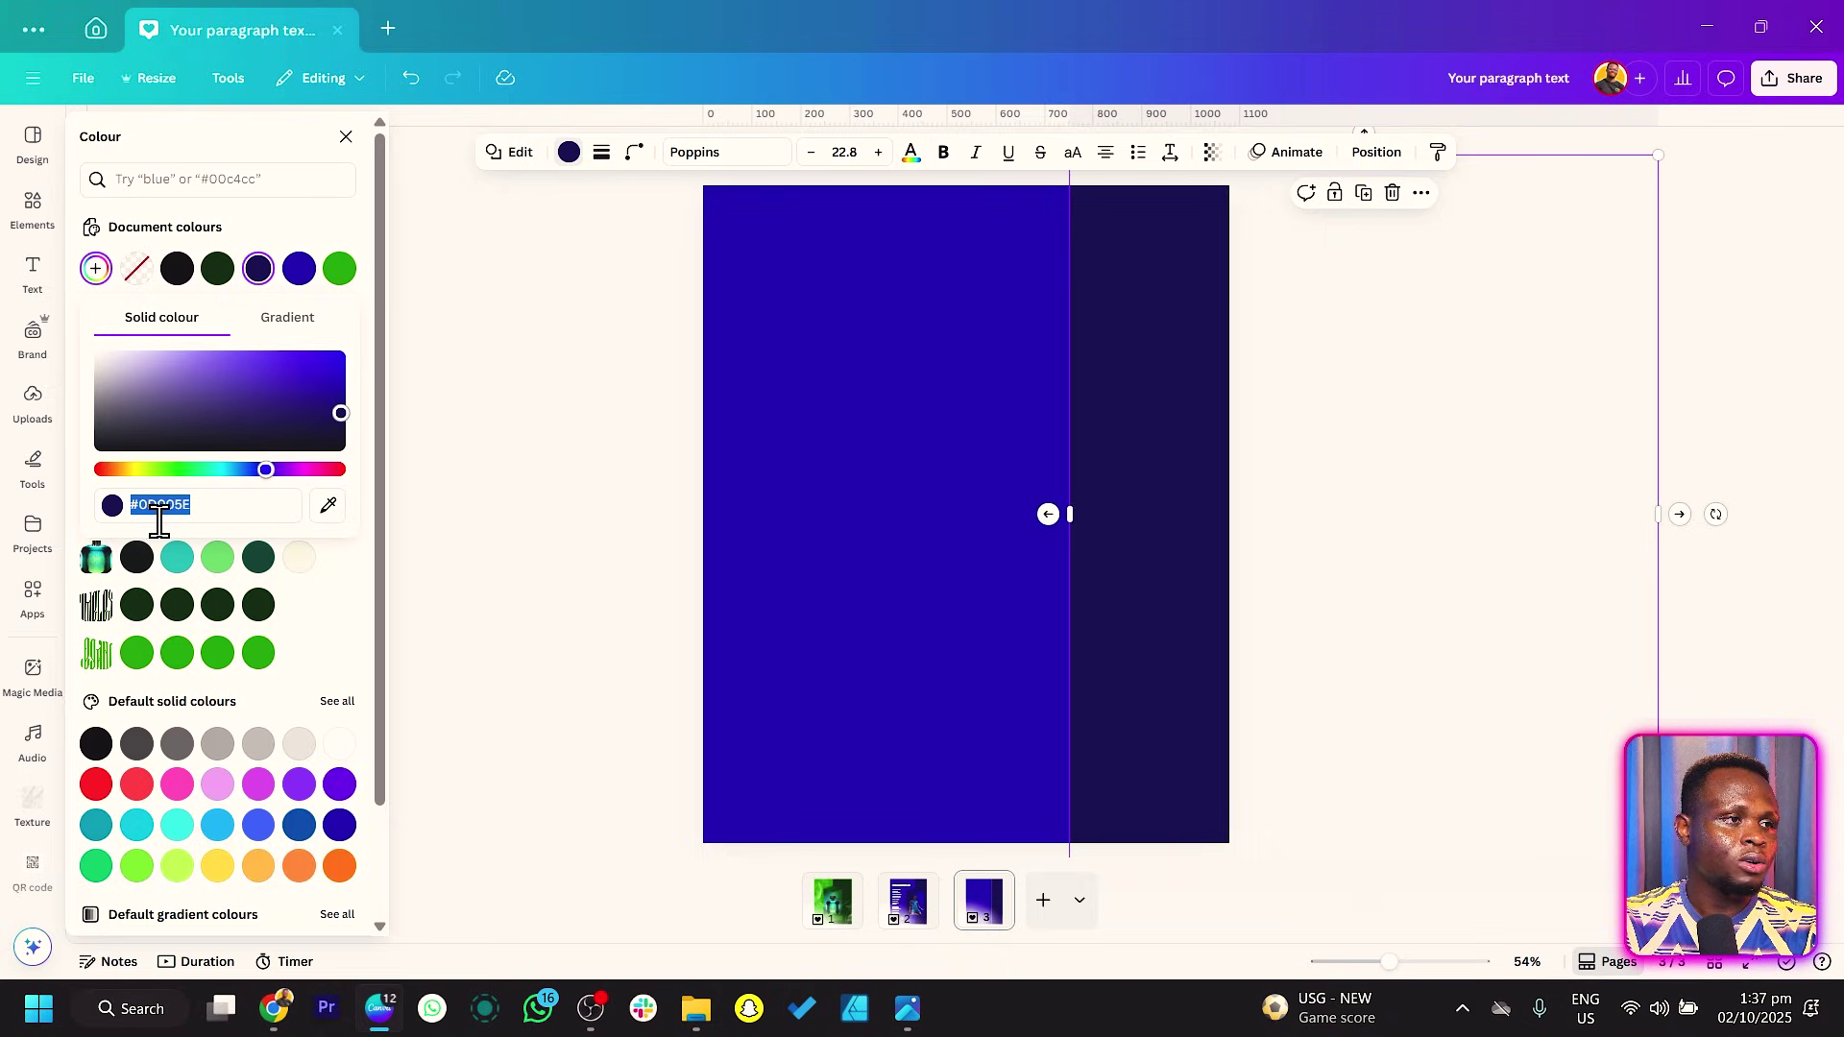
{"action": "left_click", "coordinate": [657, 540]}
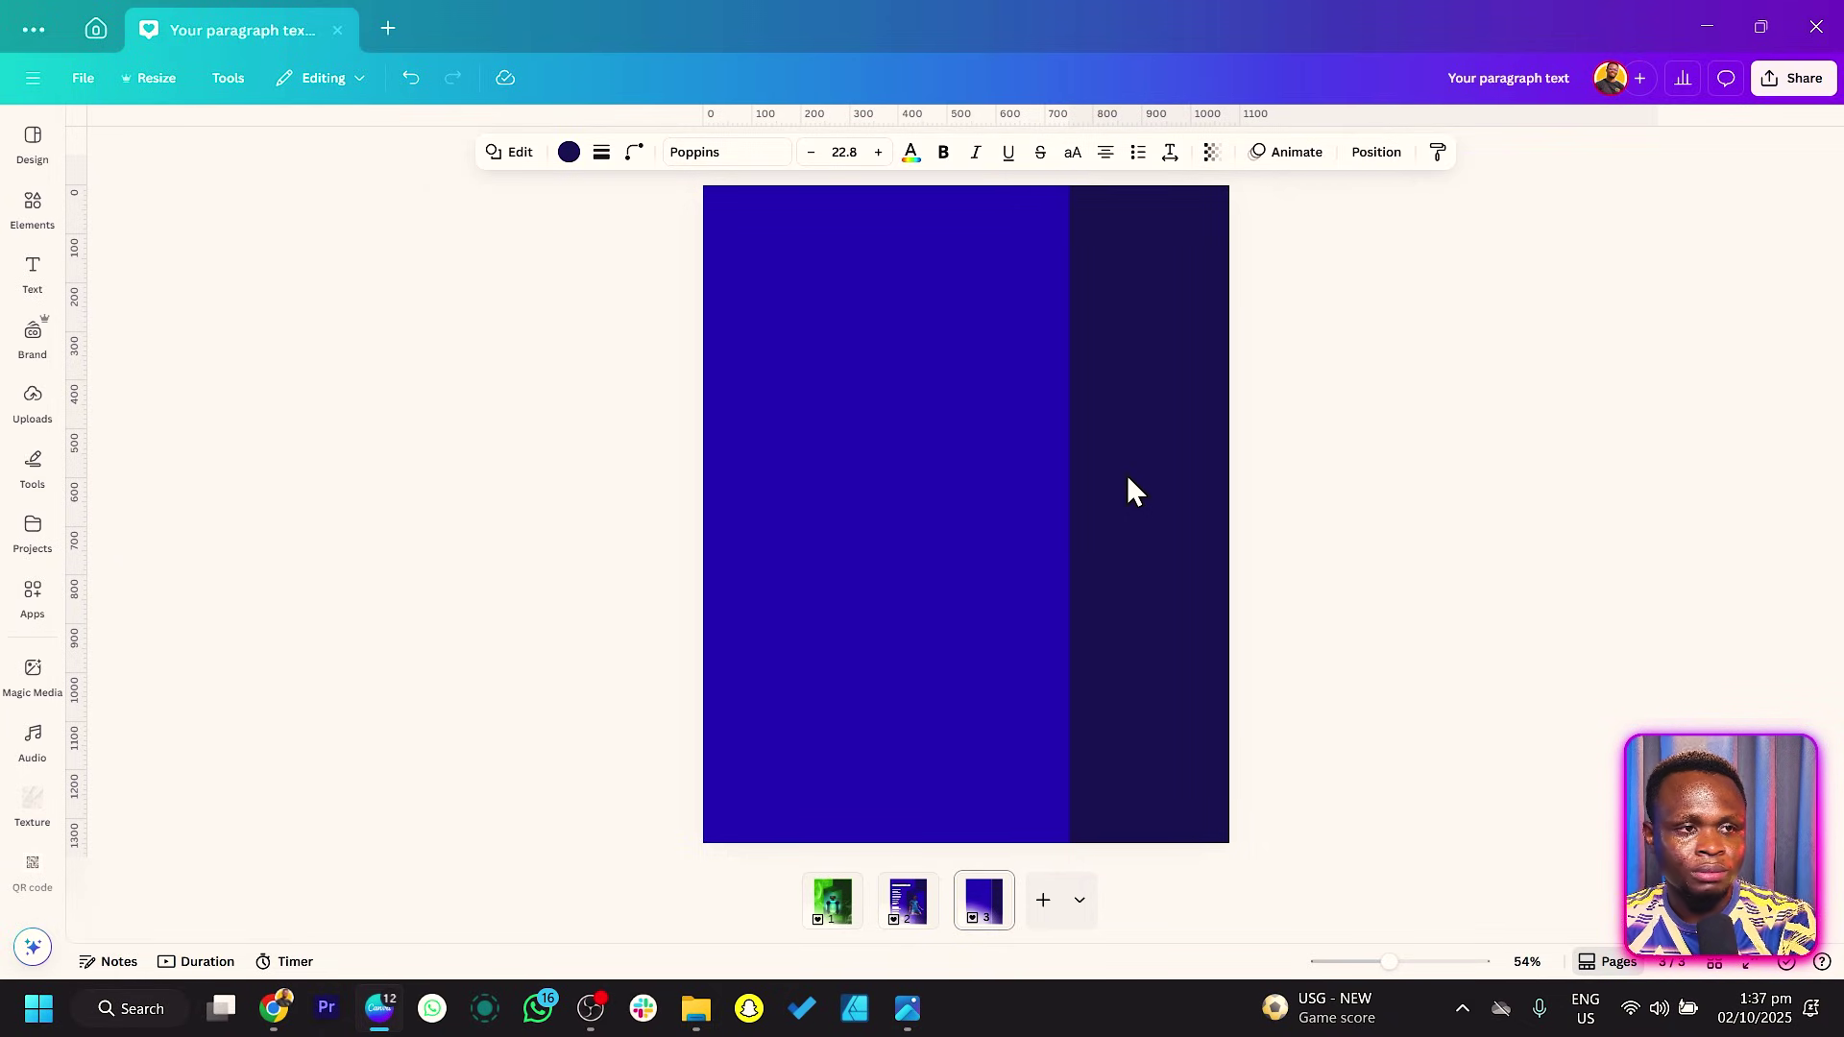
{"action": "left_click", "coordinate": [522, 543]}
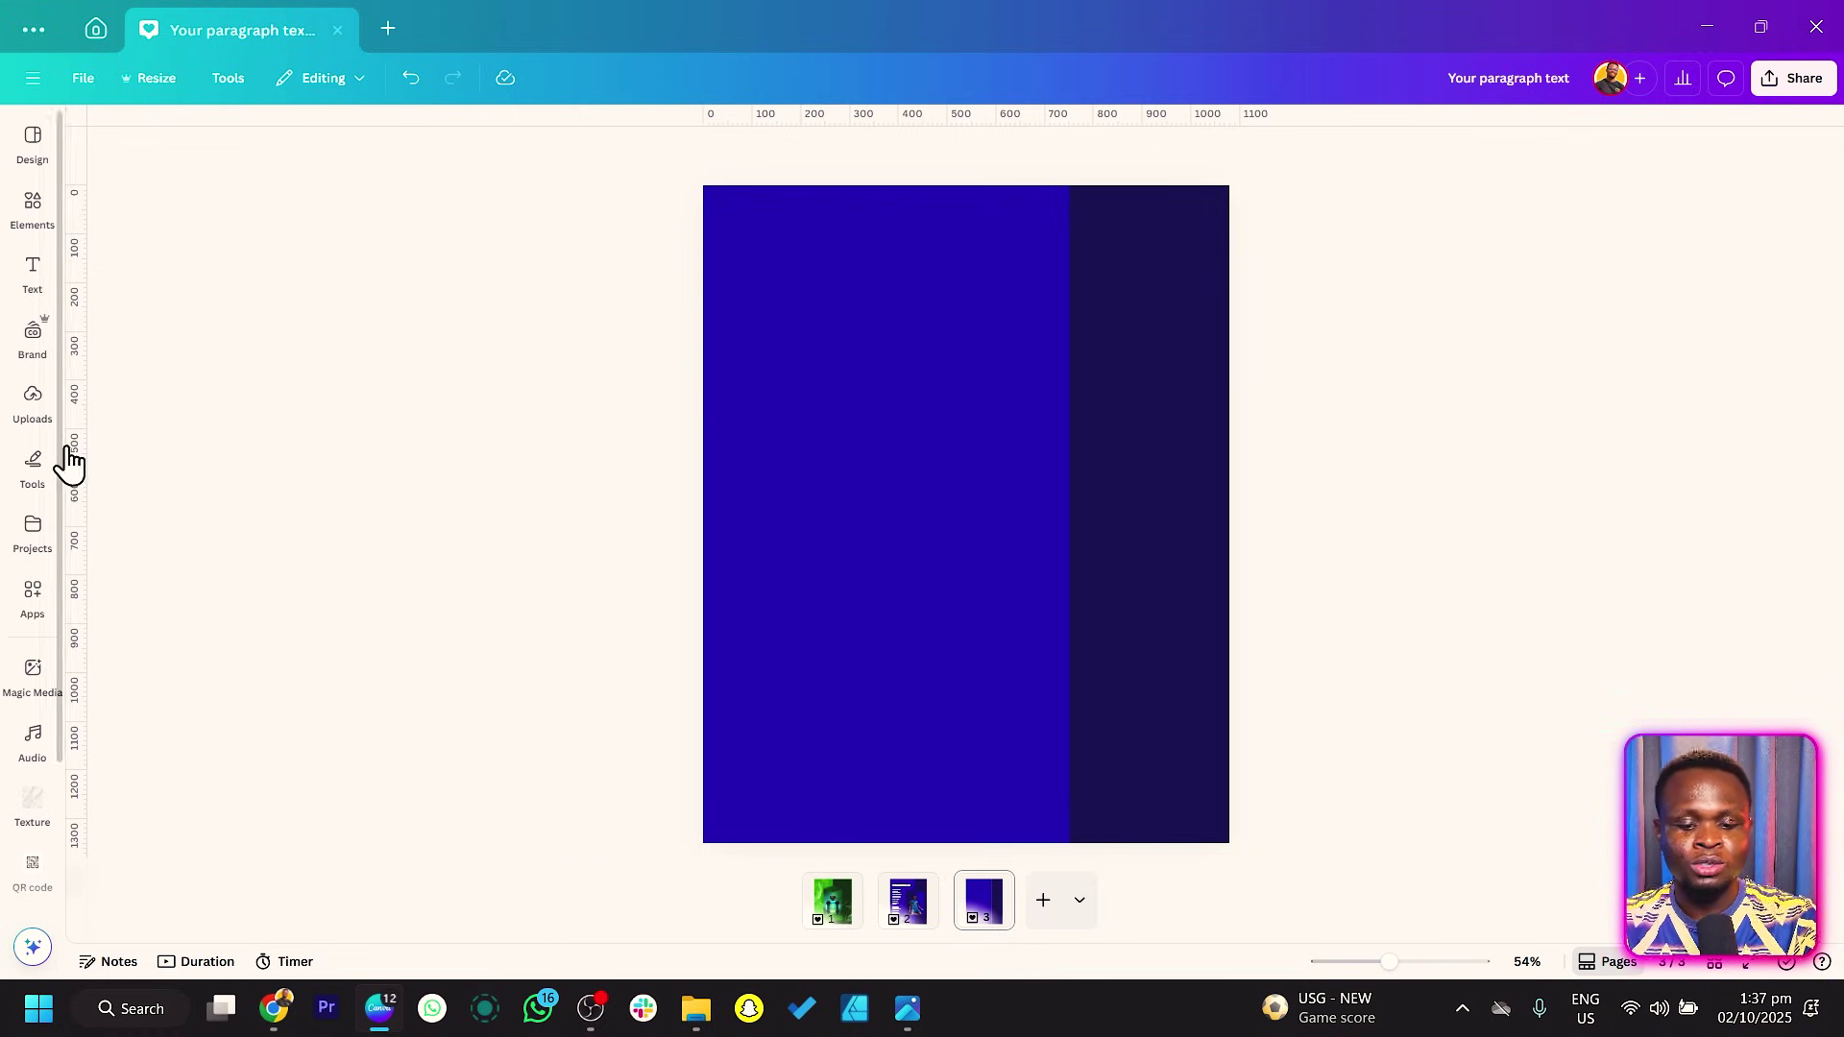
Step: Add a new square on the left background and change its shape to the inverted trapezoid from the flowchart shapes
{"action": "key", "text": "r"}
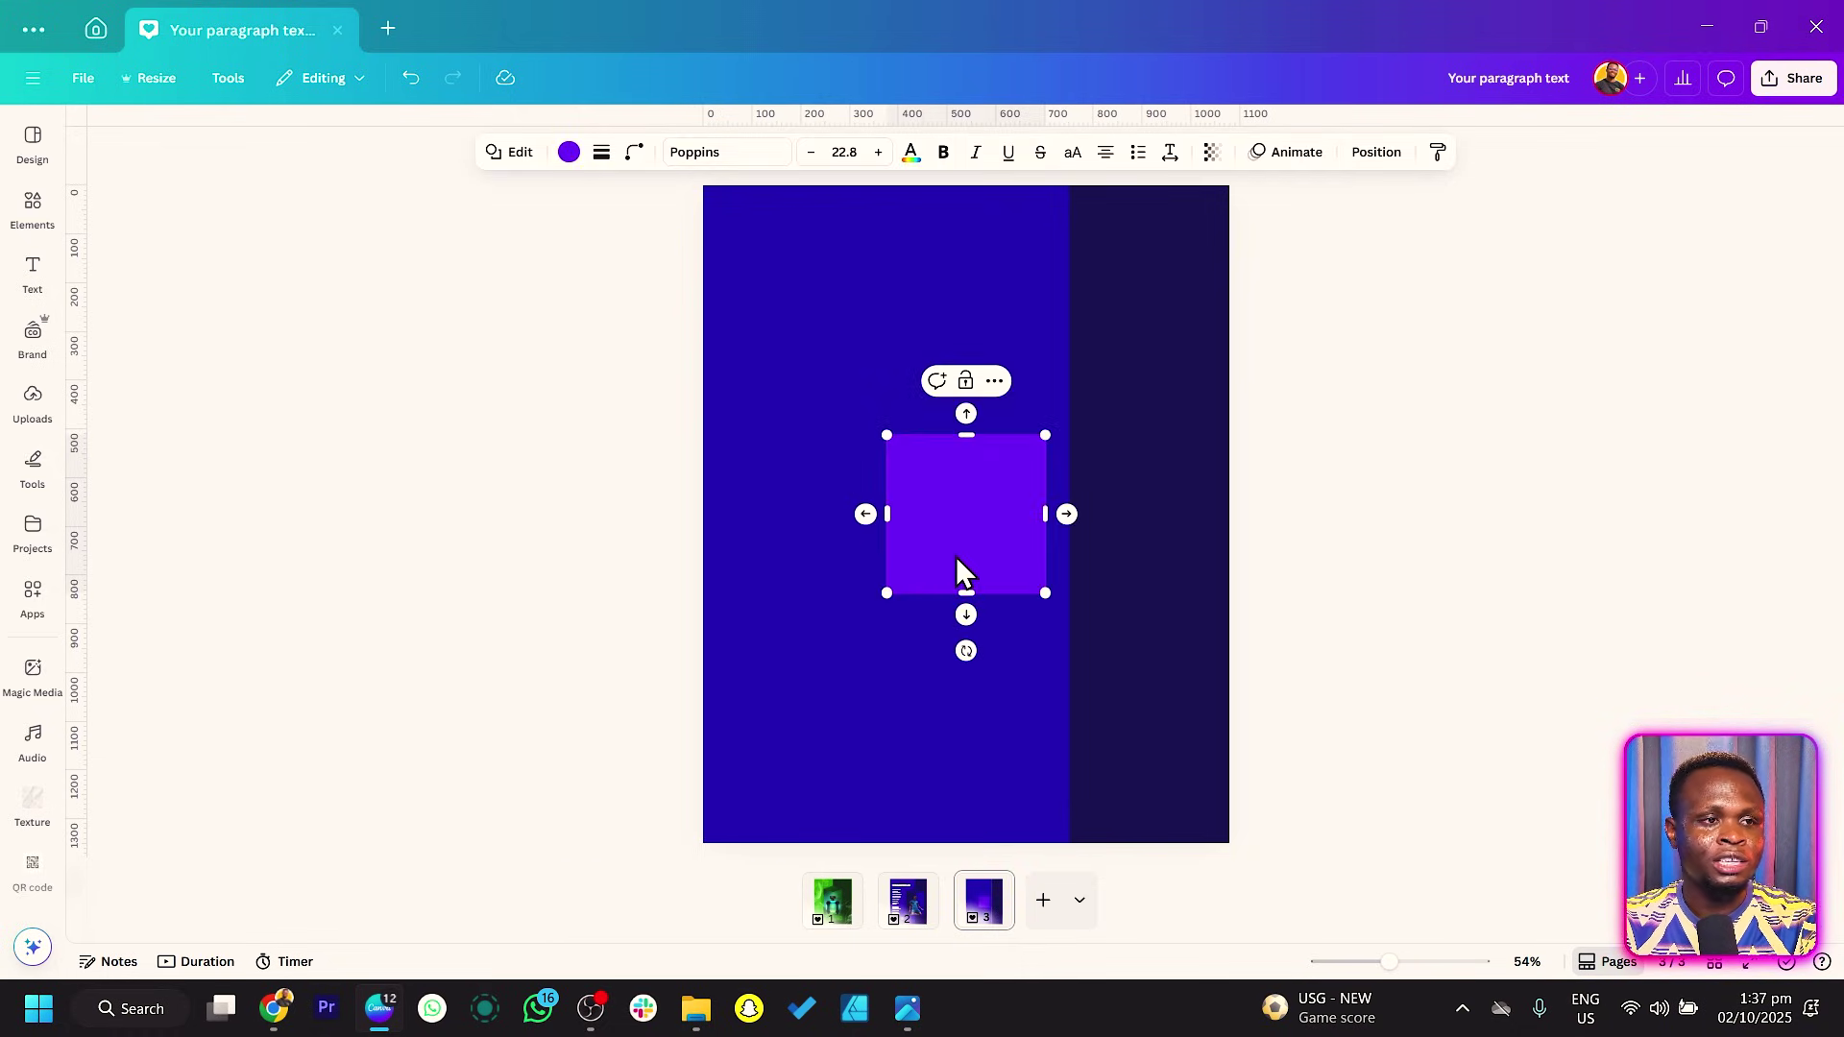
{"action": "left_click_drag", "start_coordinate": [954, 556], "coordinate": [929, 494]}
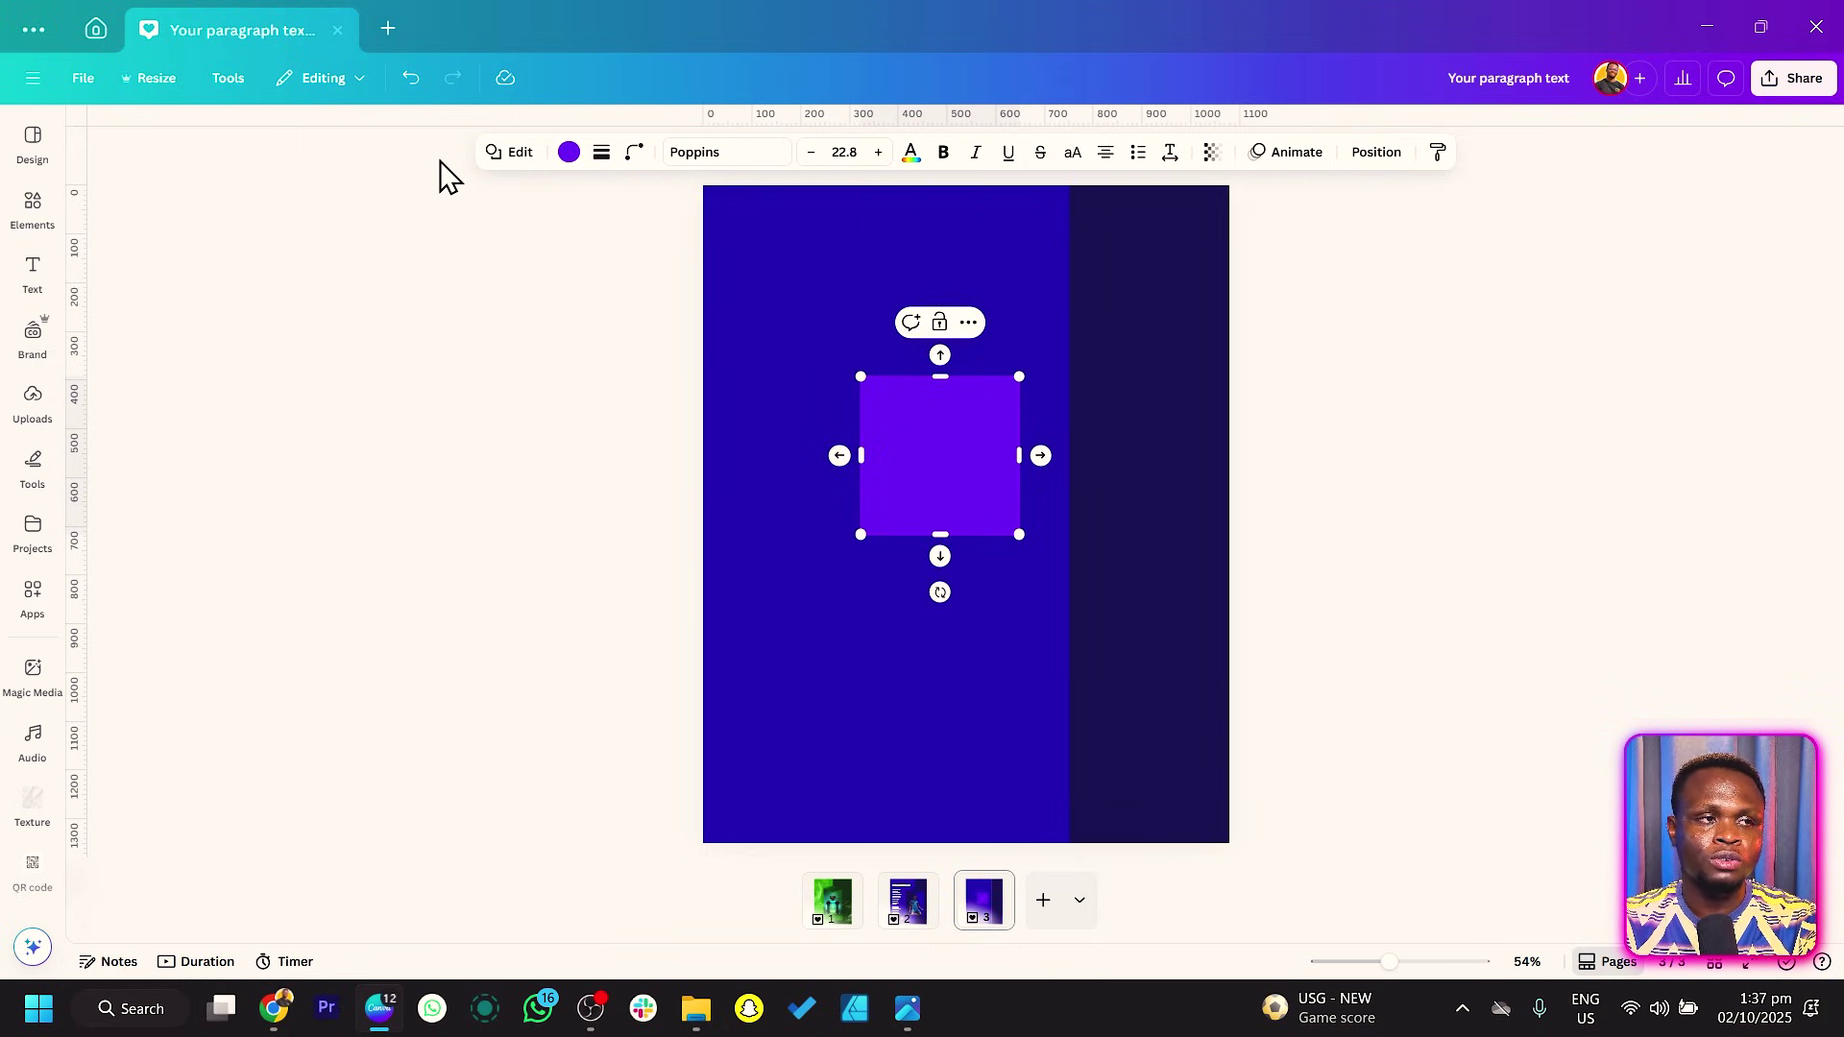
{"action": "left_click", "coordinate": [507, 154]}
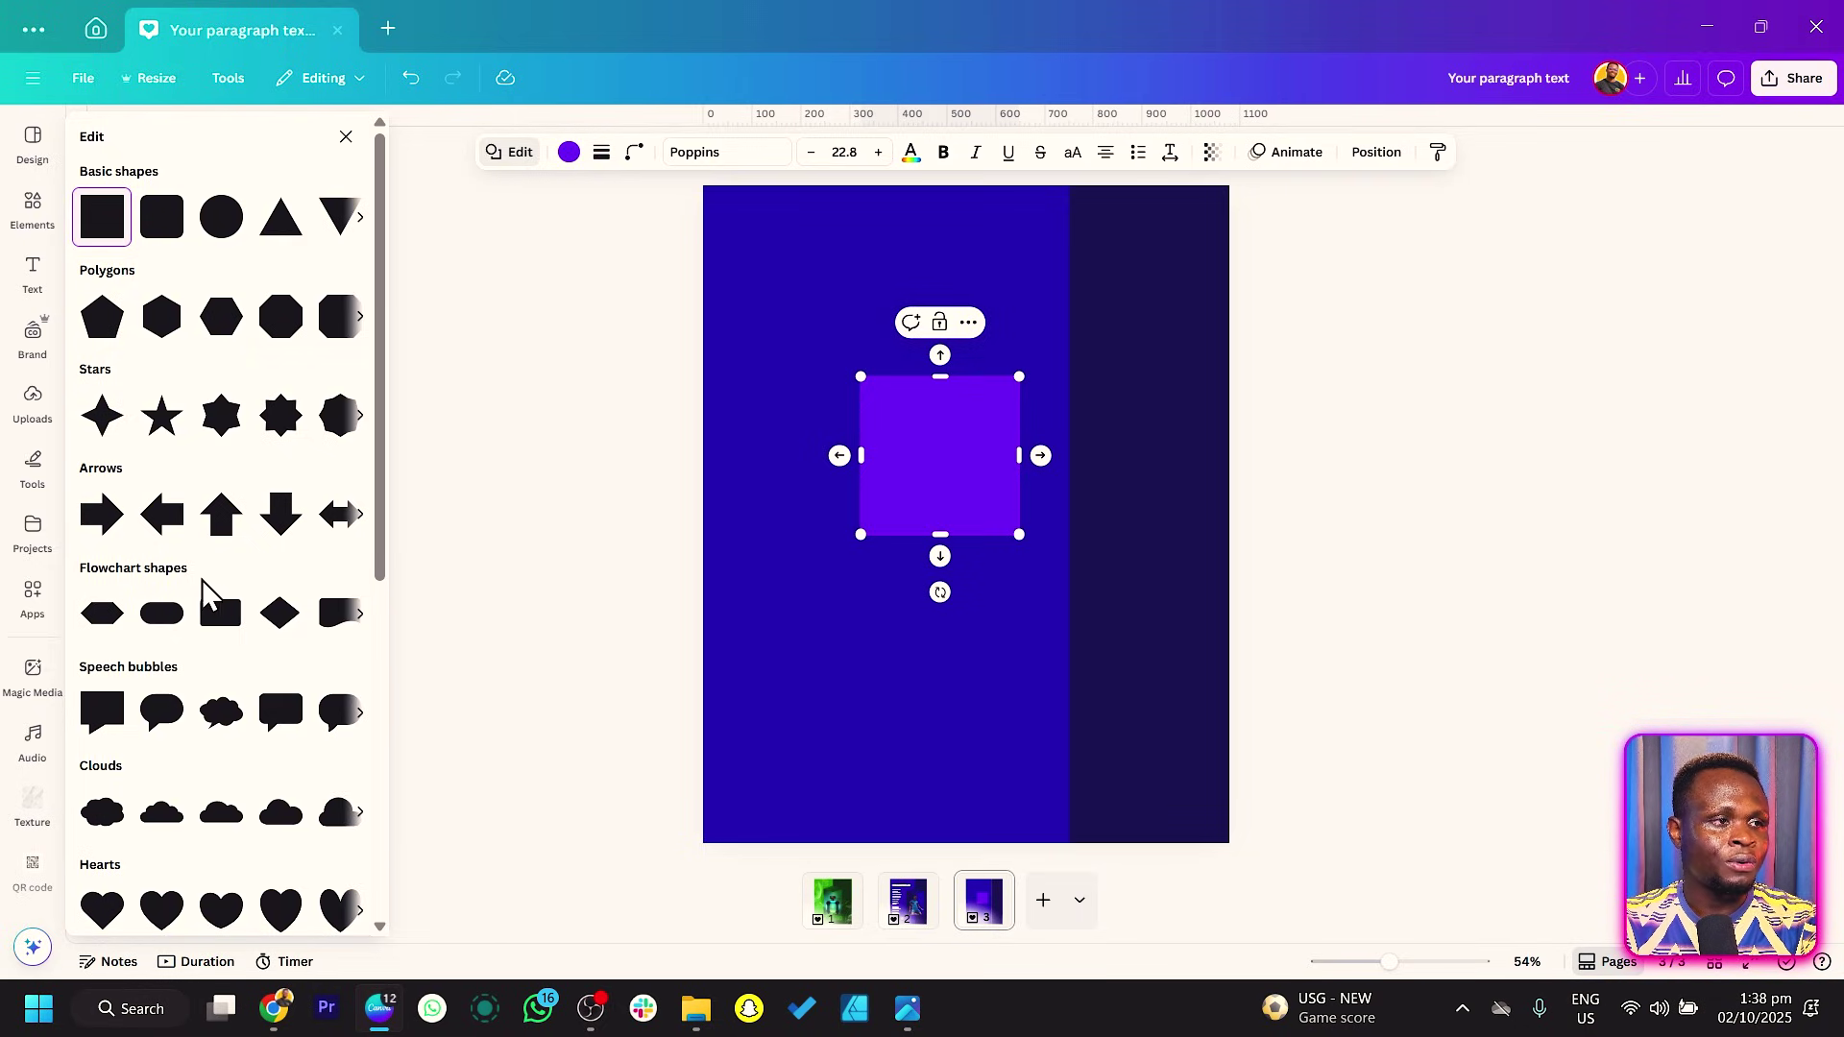
{"action": "left_click", "coordinate": [359, 616]}
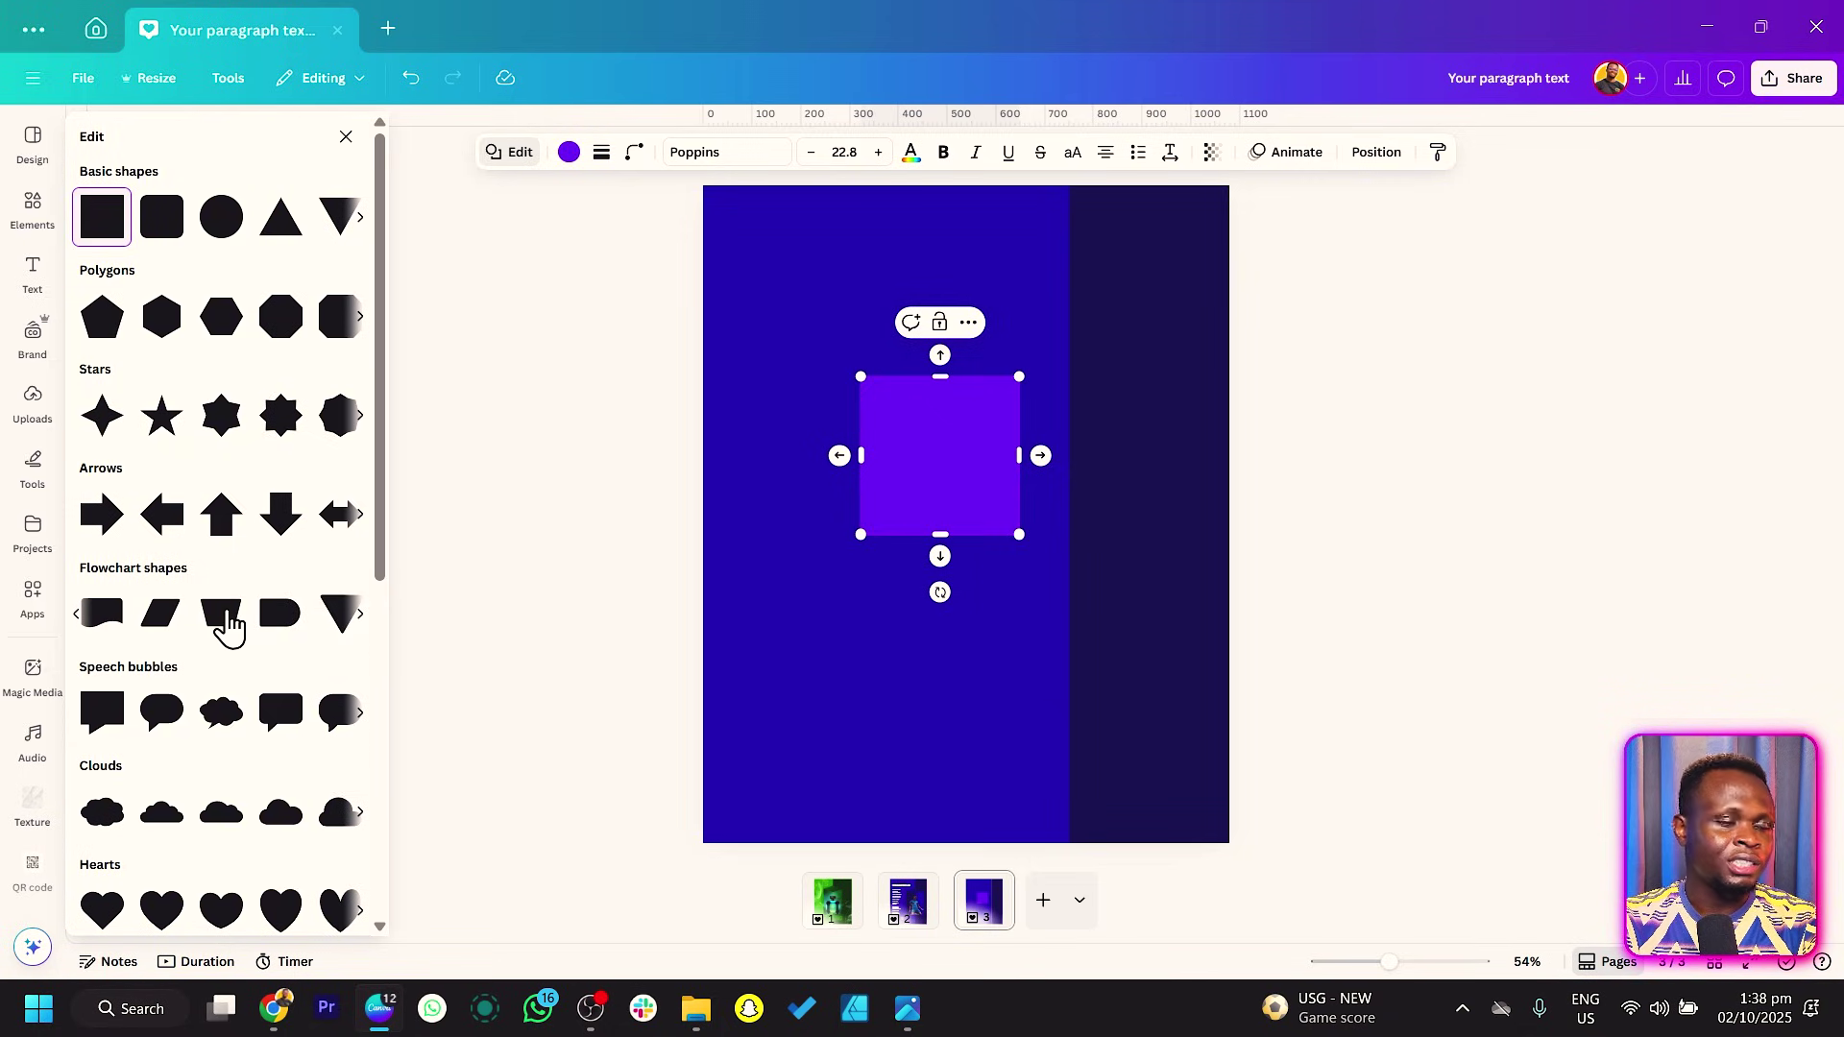
{"action": "left_click", "coordinate": [223, 619]}
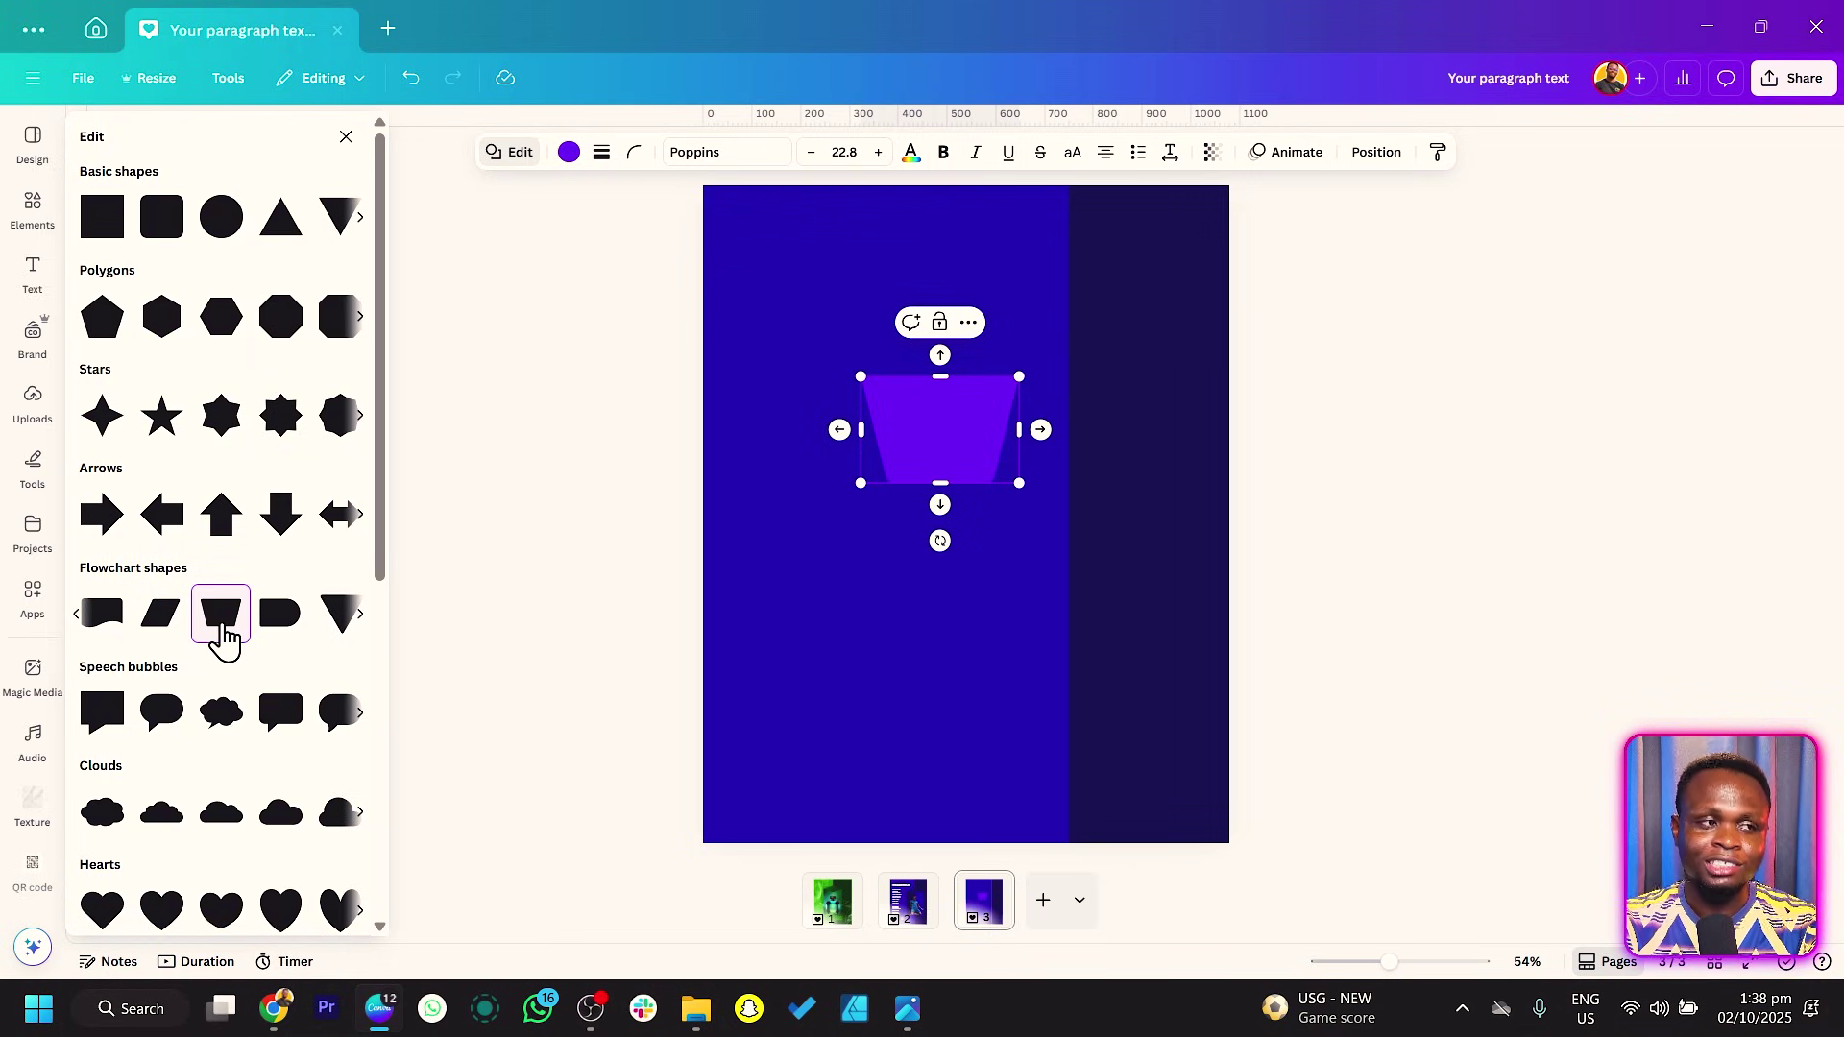
Step: Set the trapezoid's corner rounding to 0 and rotate it a quarter turn so its wide edge faces left
{"action": "left_click", "coordinate": [634, 152]}
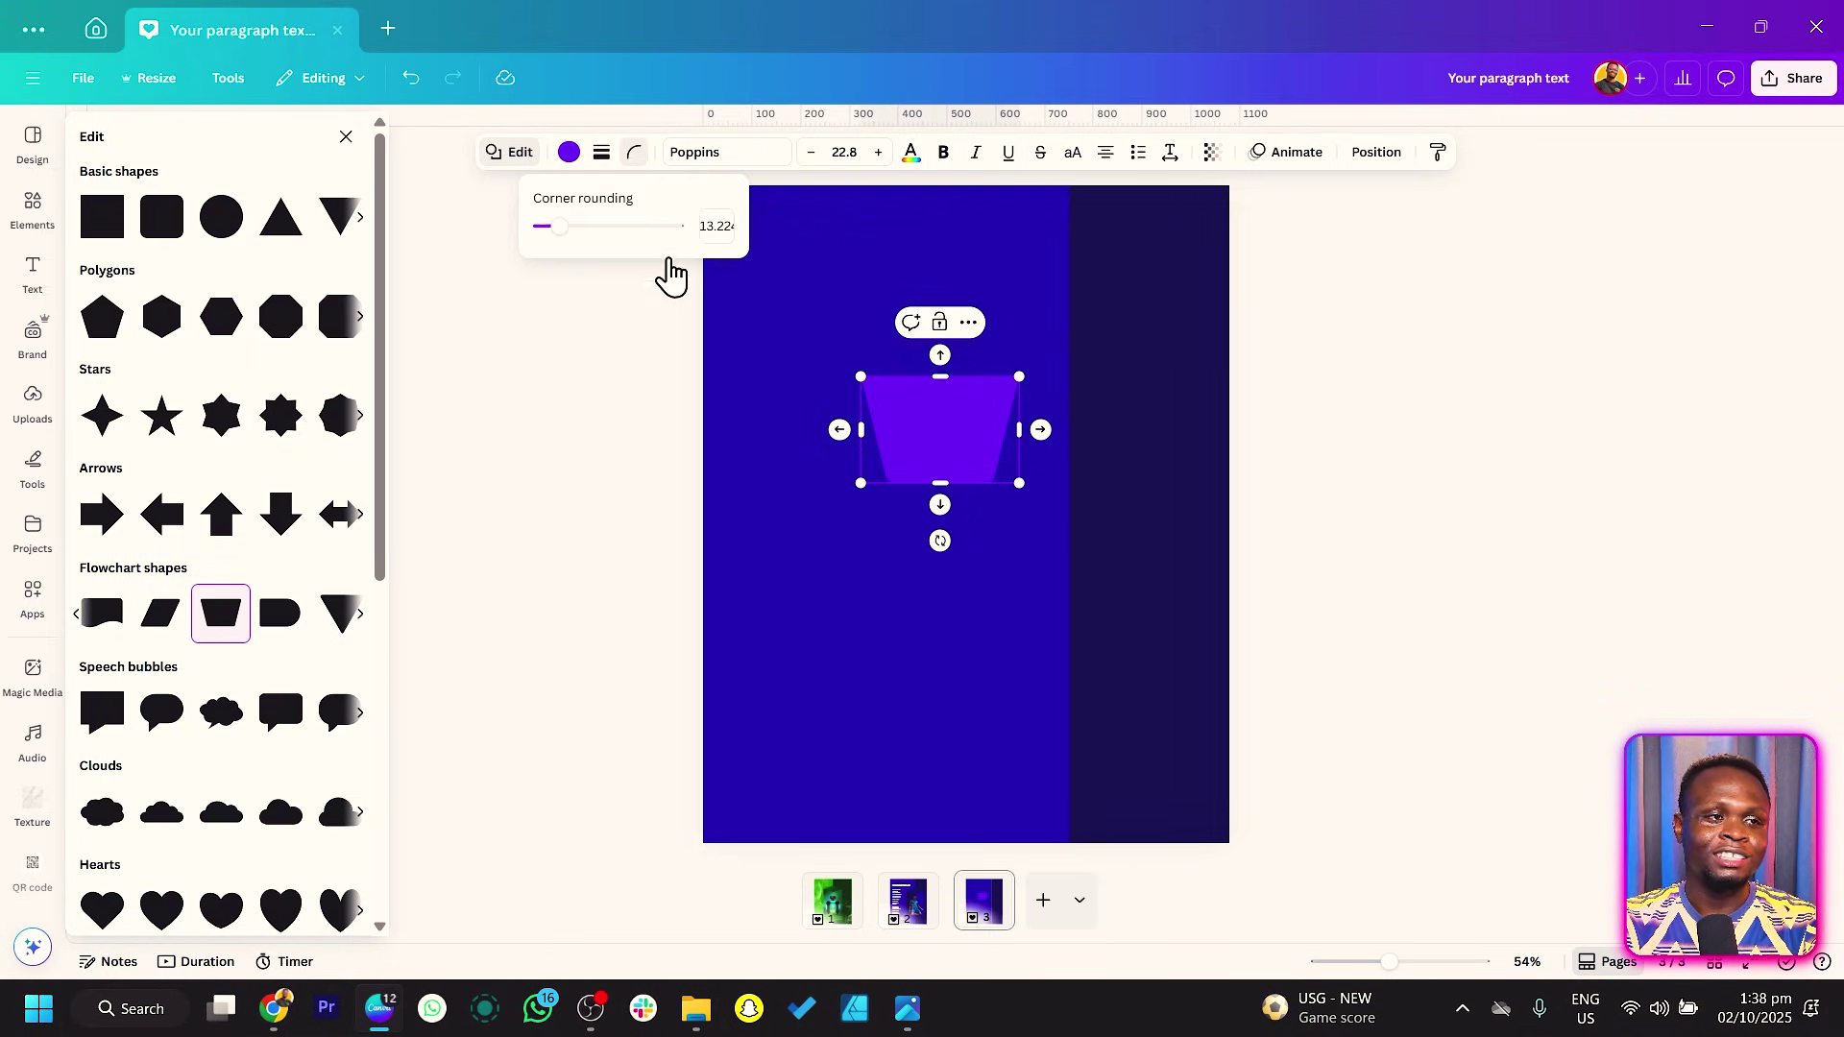
{"action": "left_click_drag", "start_coordinate": [559, 226], "coordinate": [438, 248]}
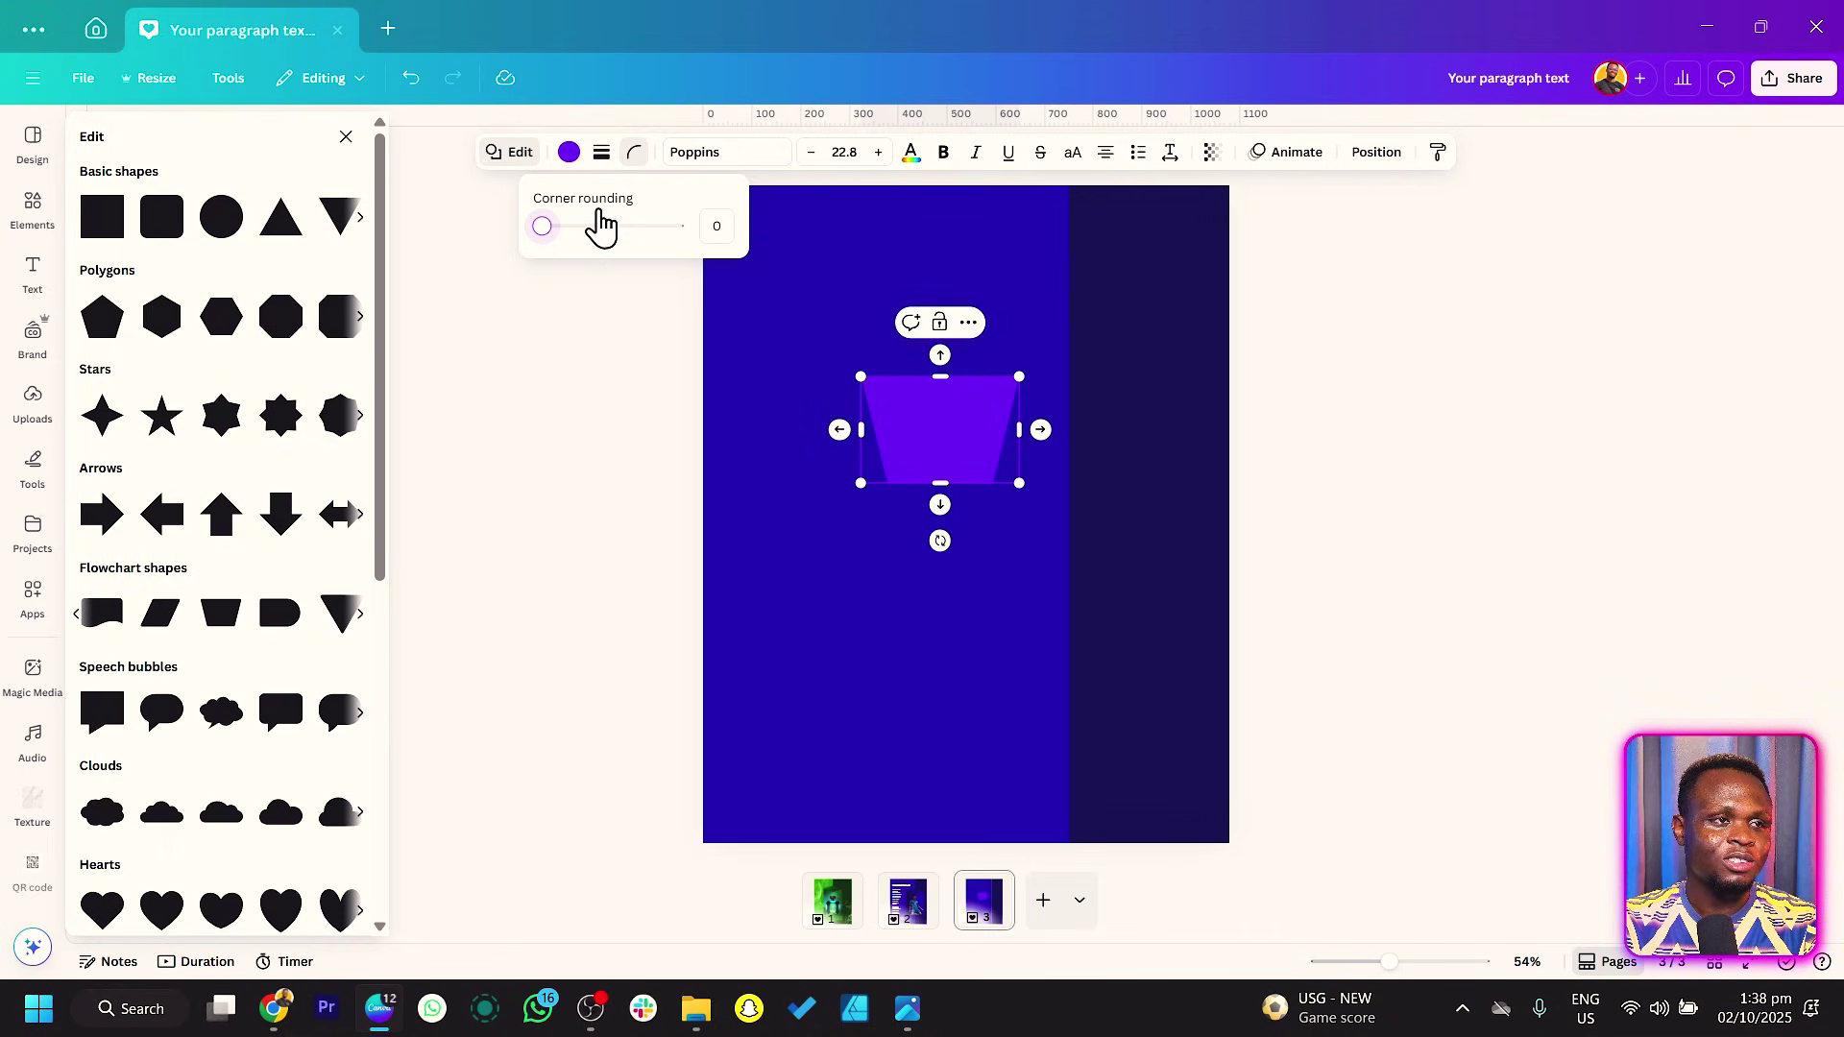
{"action": "left_click_drag", "start_coordinate": [941, 541], "coordinate": [1094, 467]}
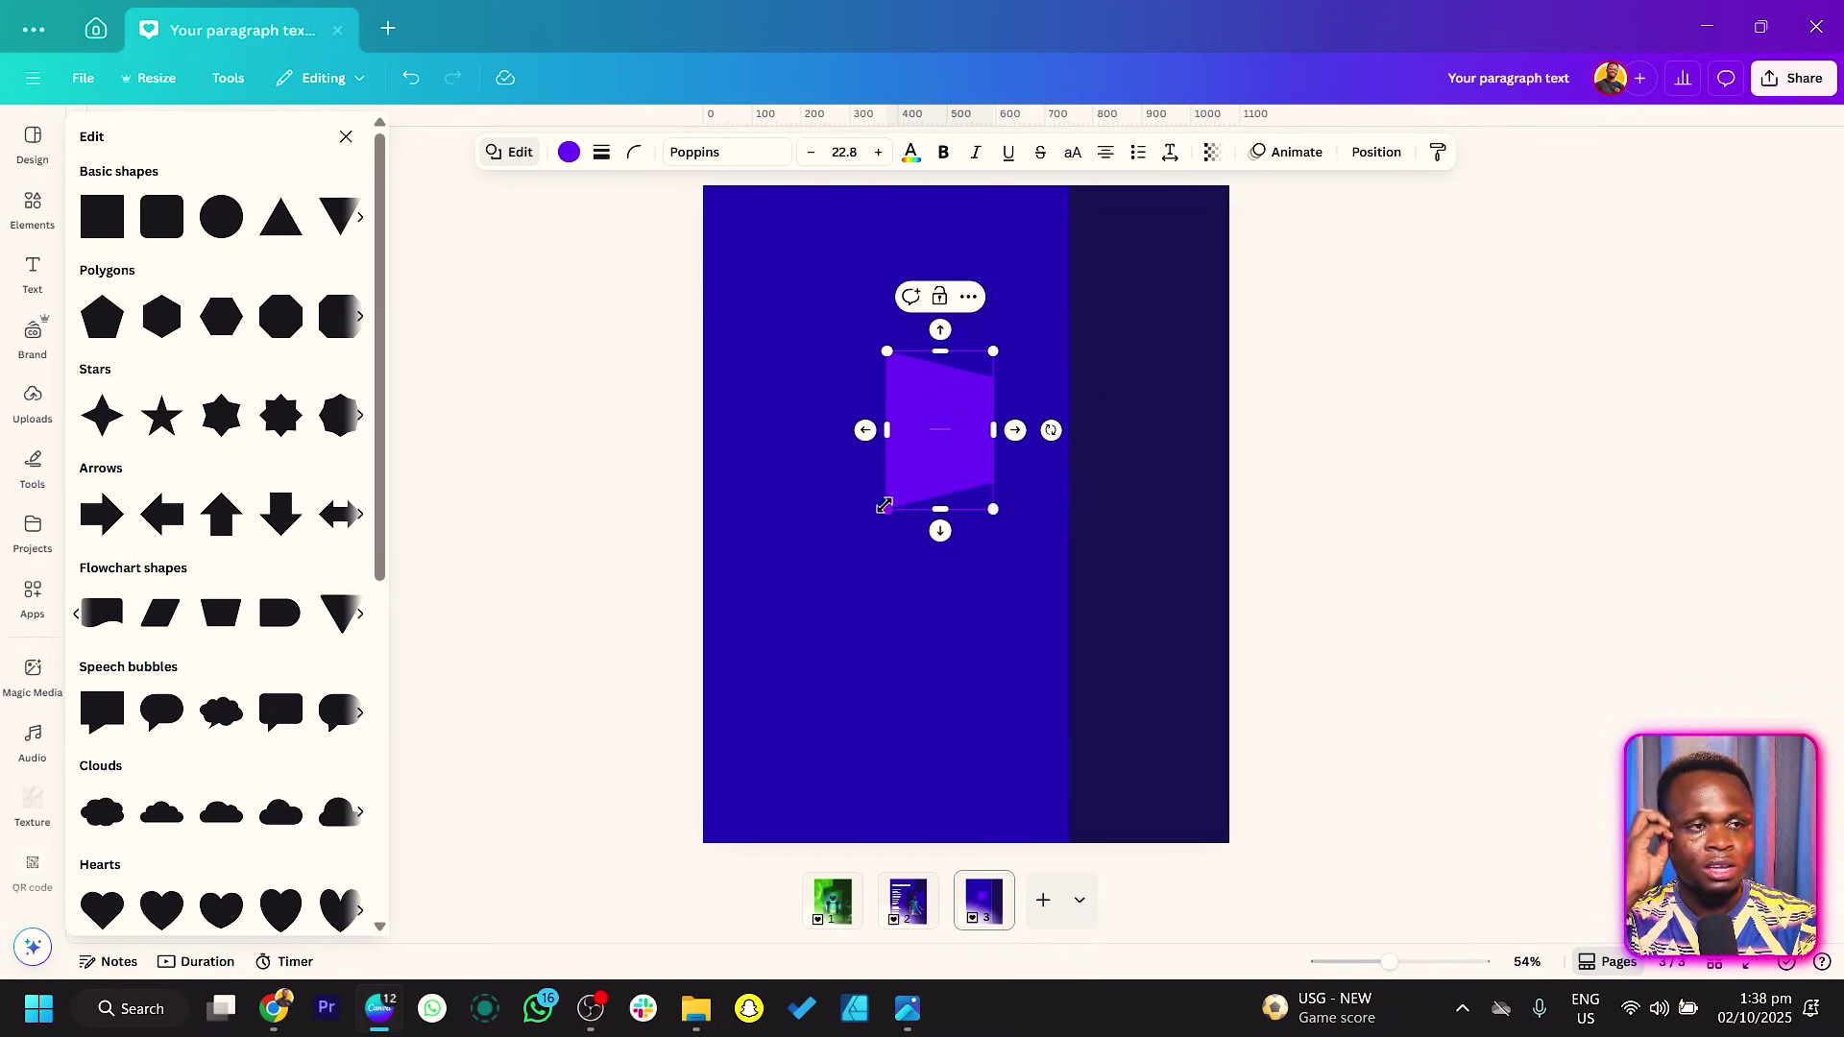
Step: Enlarge the trapezoid, reduce its horizontal width, and place its narrow edge against the seam between the two background colours
{"action": "left_click_drag", "start_coordinate": [884, 512], "coordinate": [877, 761]}
{"action": "left_click_drag", "start_coordinate": [762, 526], "coordinate": [846, 528]}
{"action": "left_click_drag", "start_coordinate": [877, 605], "coordinate": [998, 588]}
Step: Move both background squares and the trapezoid slightly to the left together
{"action": "left_click_drag", "start_coordinate": [1450, 448], "coordinate": [867, 567]}
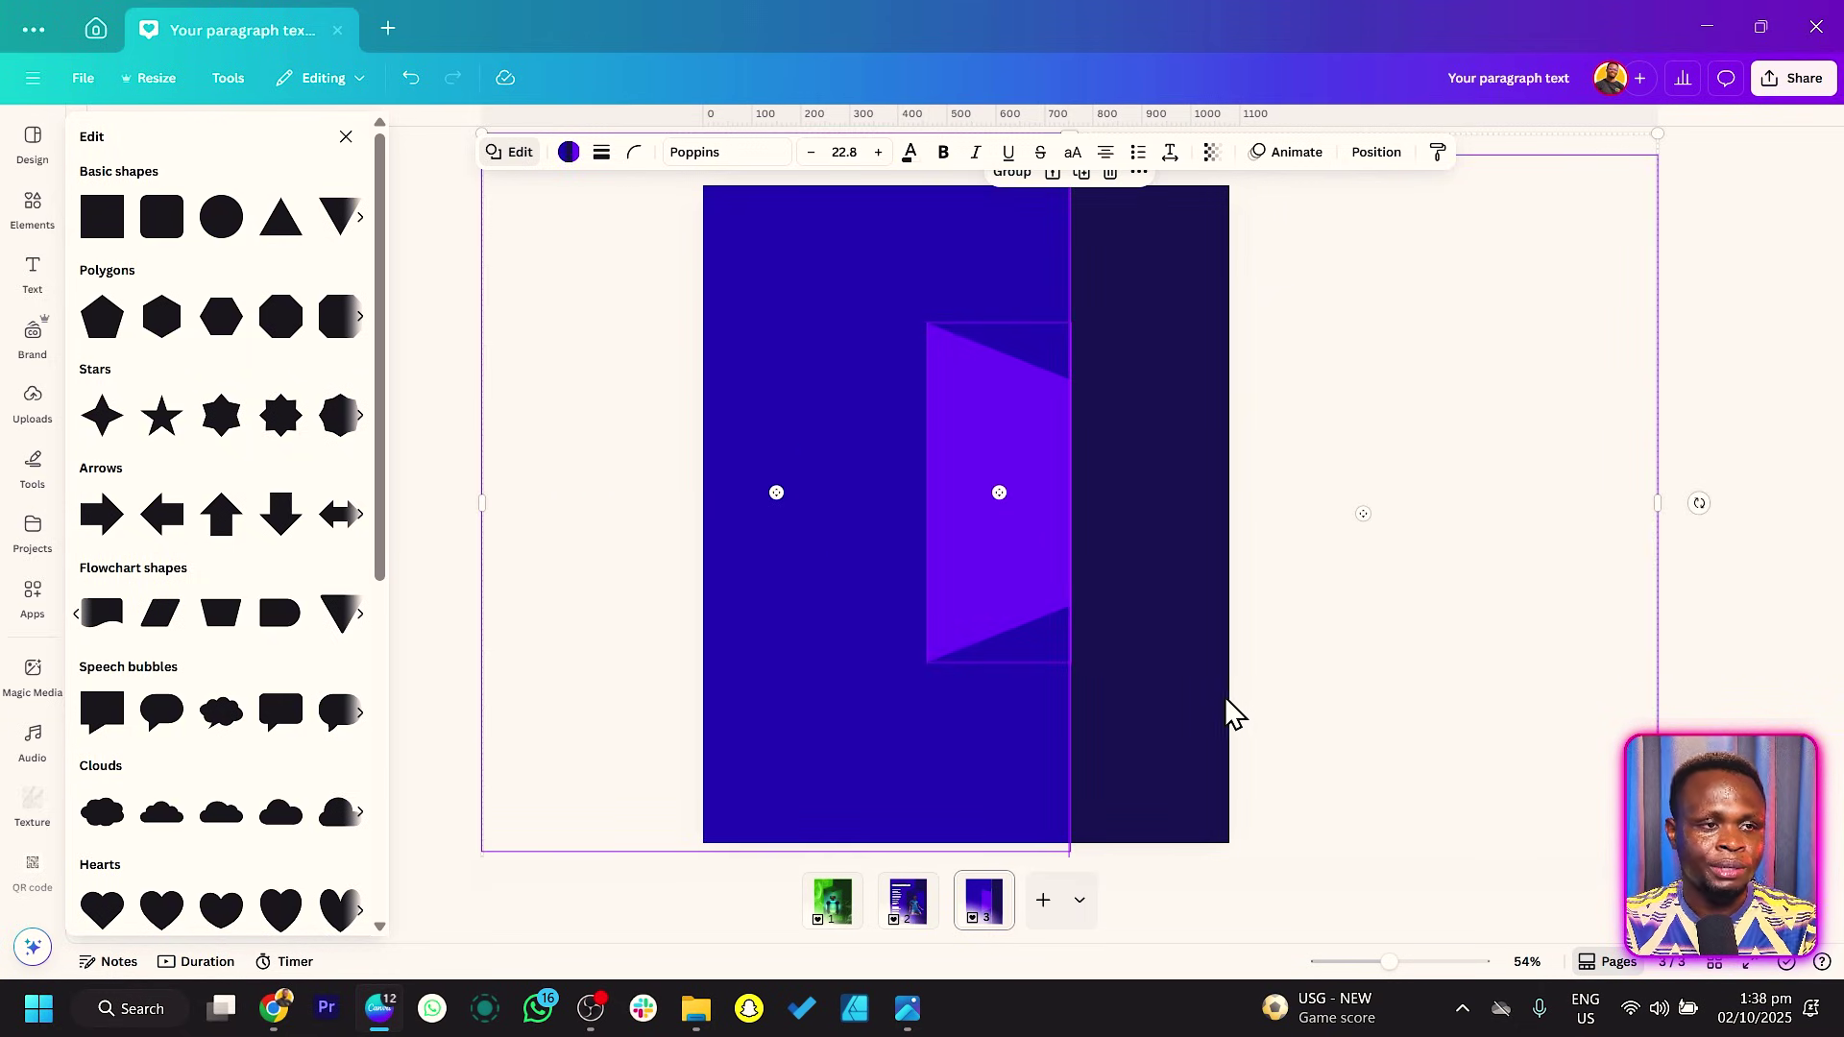
{"action": "left_click_drag", "start_coordinate": [1174, 684], "coordinate": [1159, 666]}
{"action": "left_click", "coordinate": [1507, 609]}
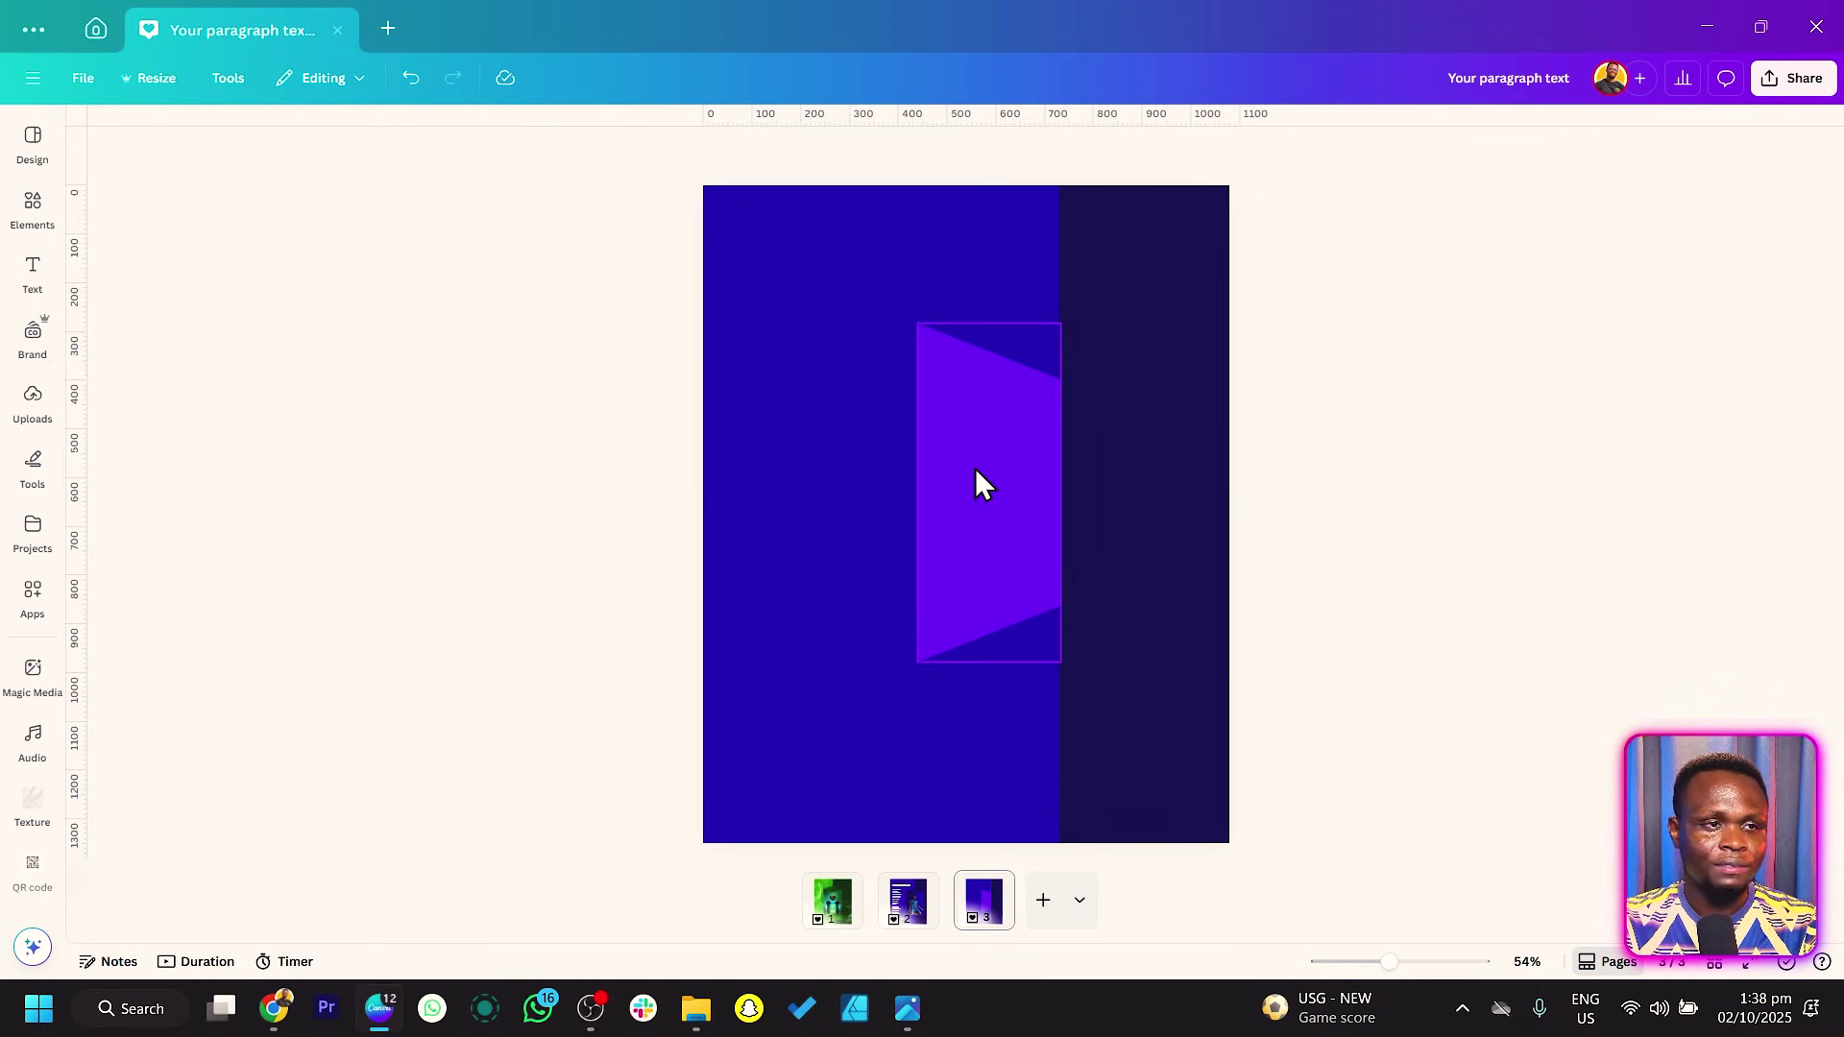
Step: Duplicate the trapezoid and set the copy's rotation to 90° so that its wide edge faces right
{"action": "left_click", "coordinate": [1007, 470]}
{"action": "key", "text": "shift+Right"}
{"action": "key", "text": "shift+Down"}
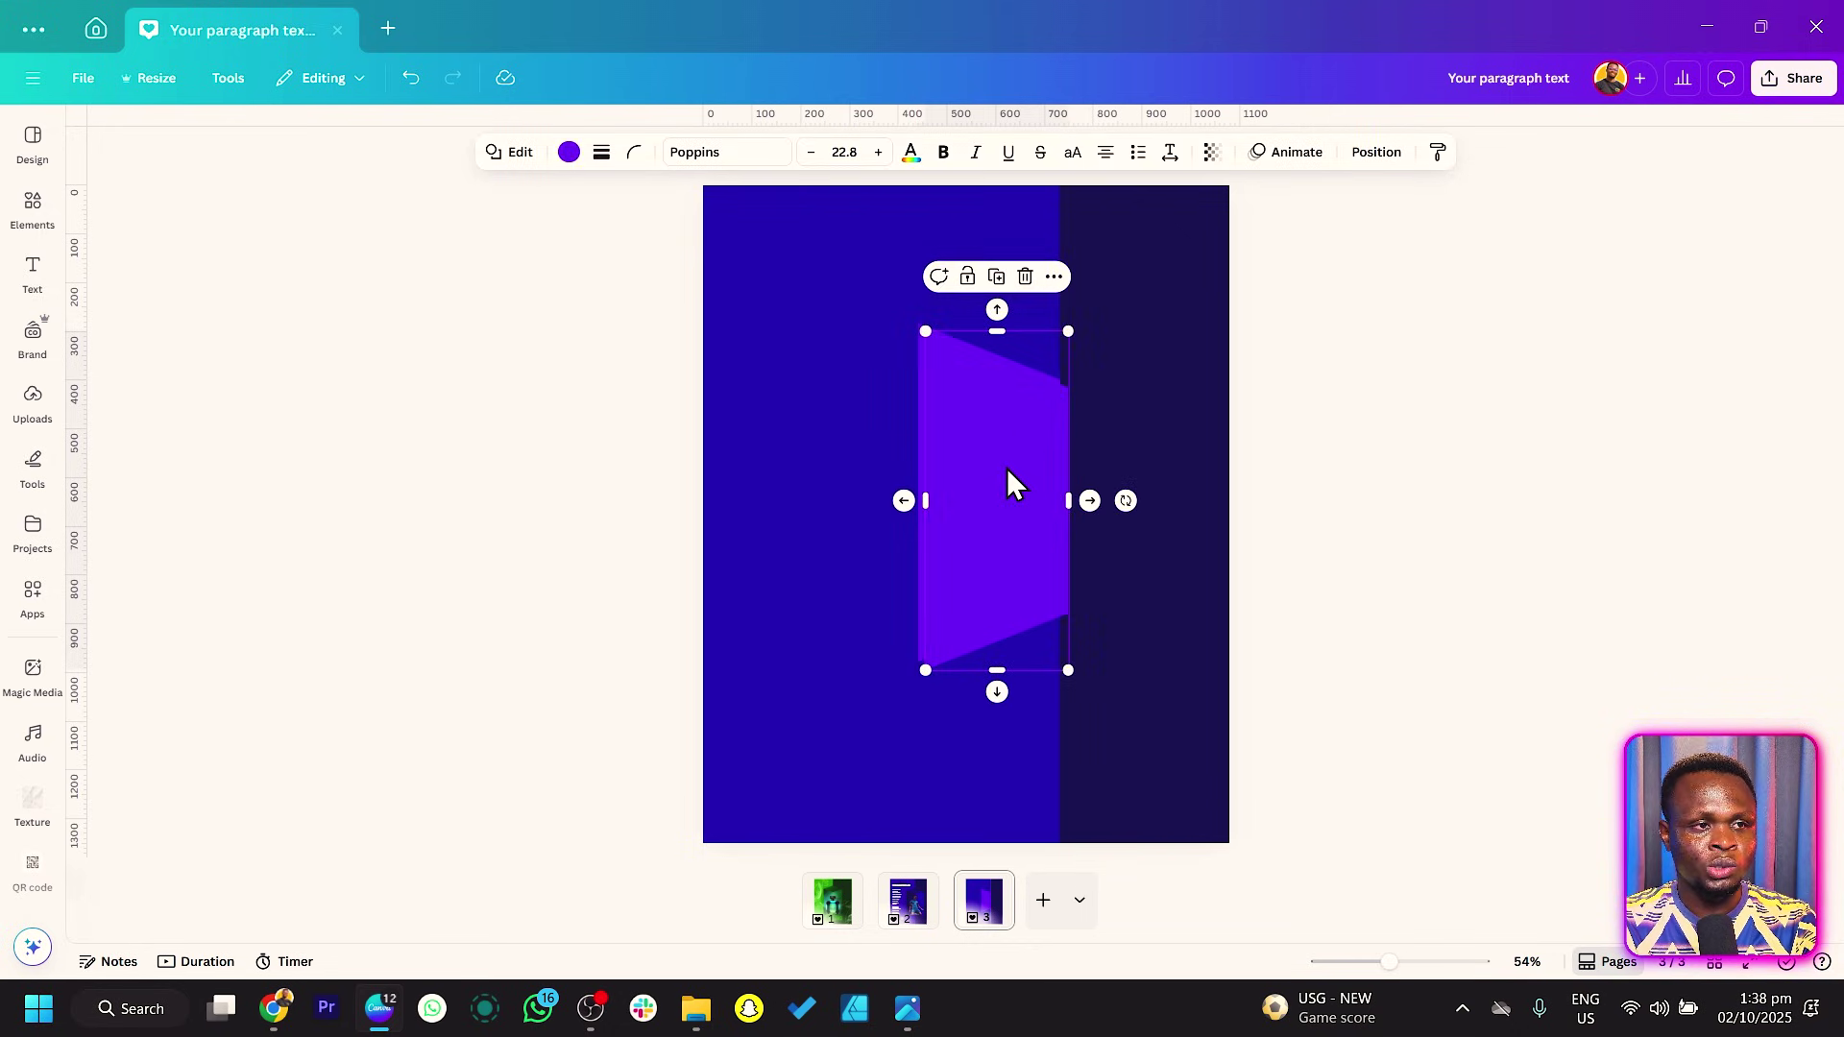
{"action": "left_click_drag", "start_coordinate": [1132, 490], "coordinate": [1001, 504]}
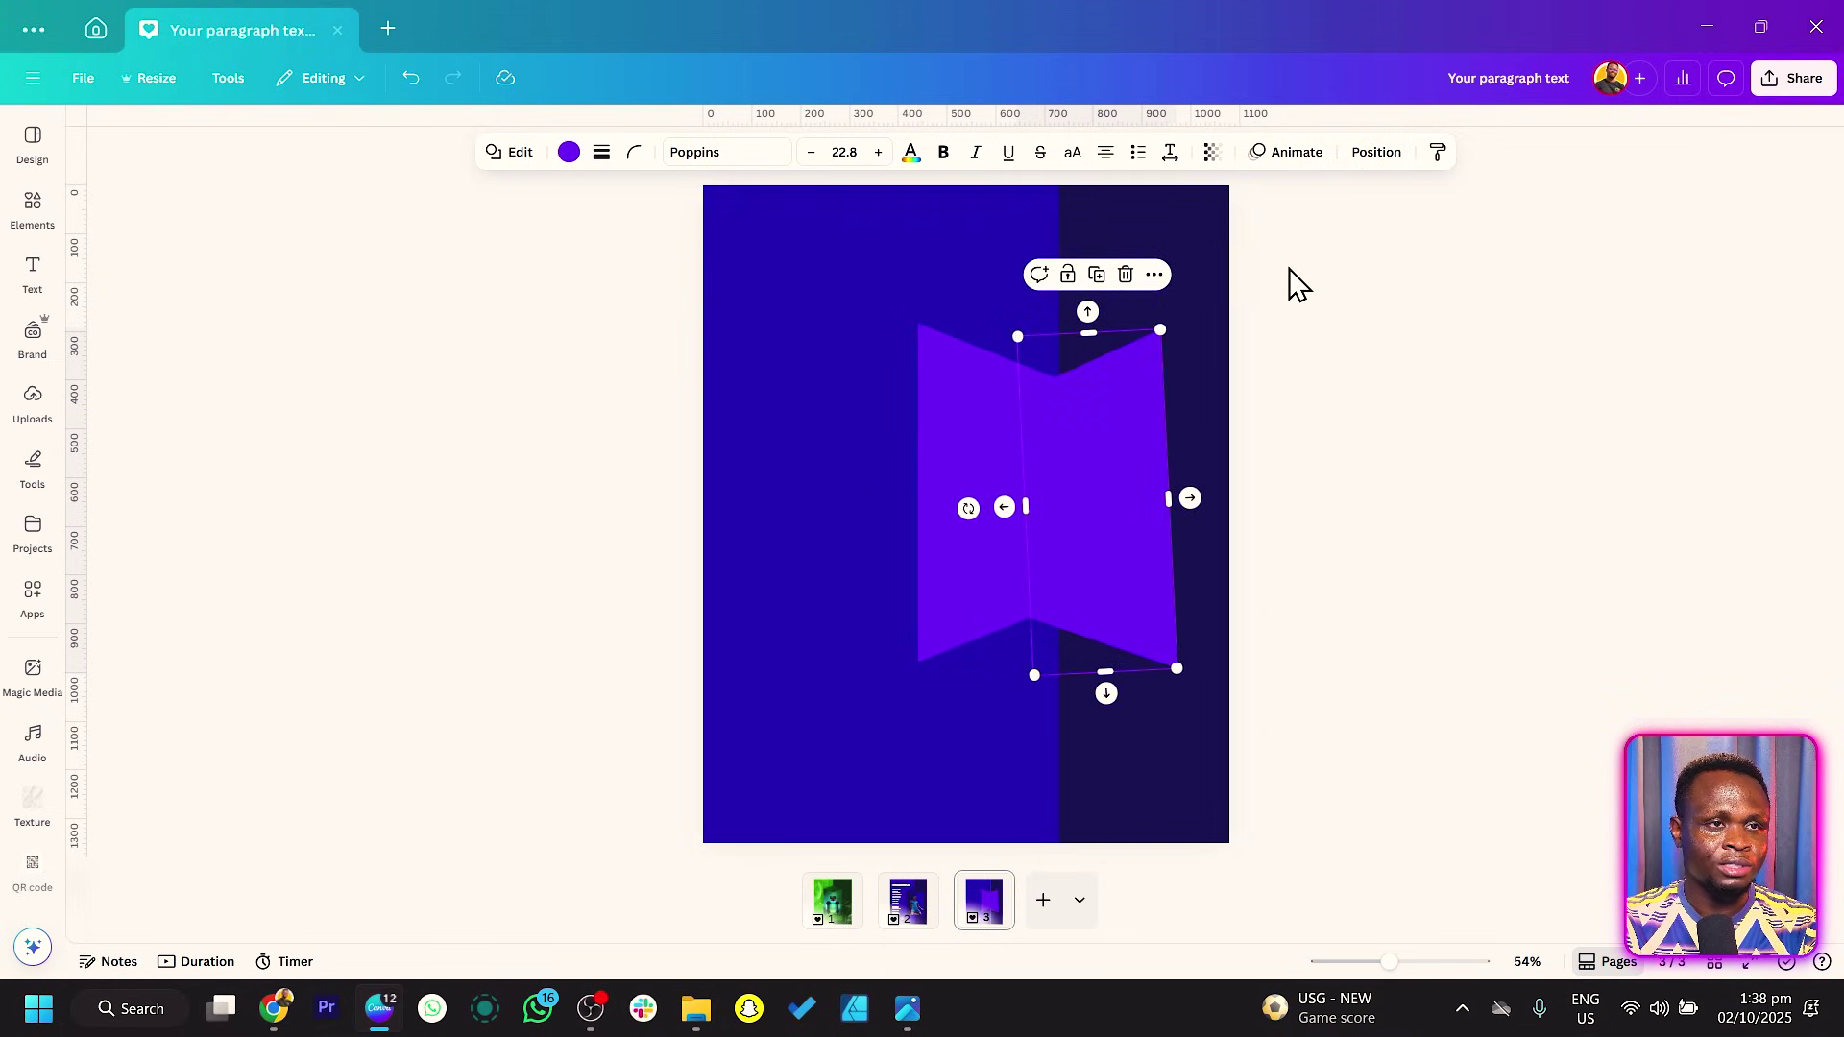
{"action": "left_click", "coordinate": [1373, 154]}
{"action": "left_click", "coordinate": [364, 622]}
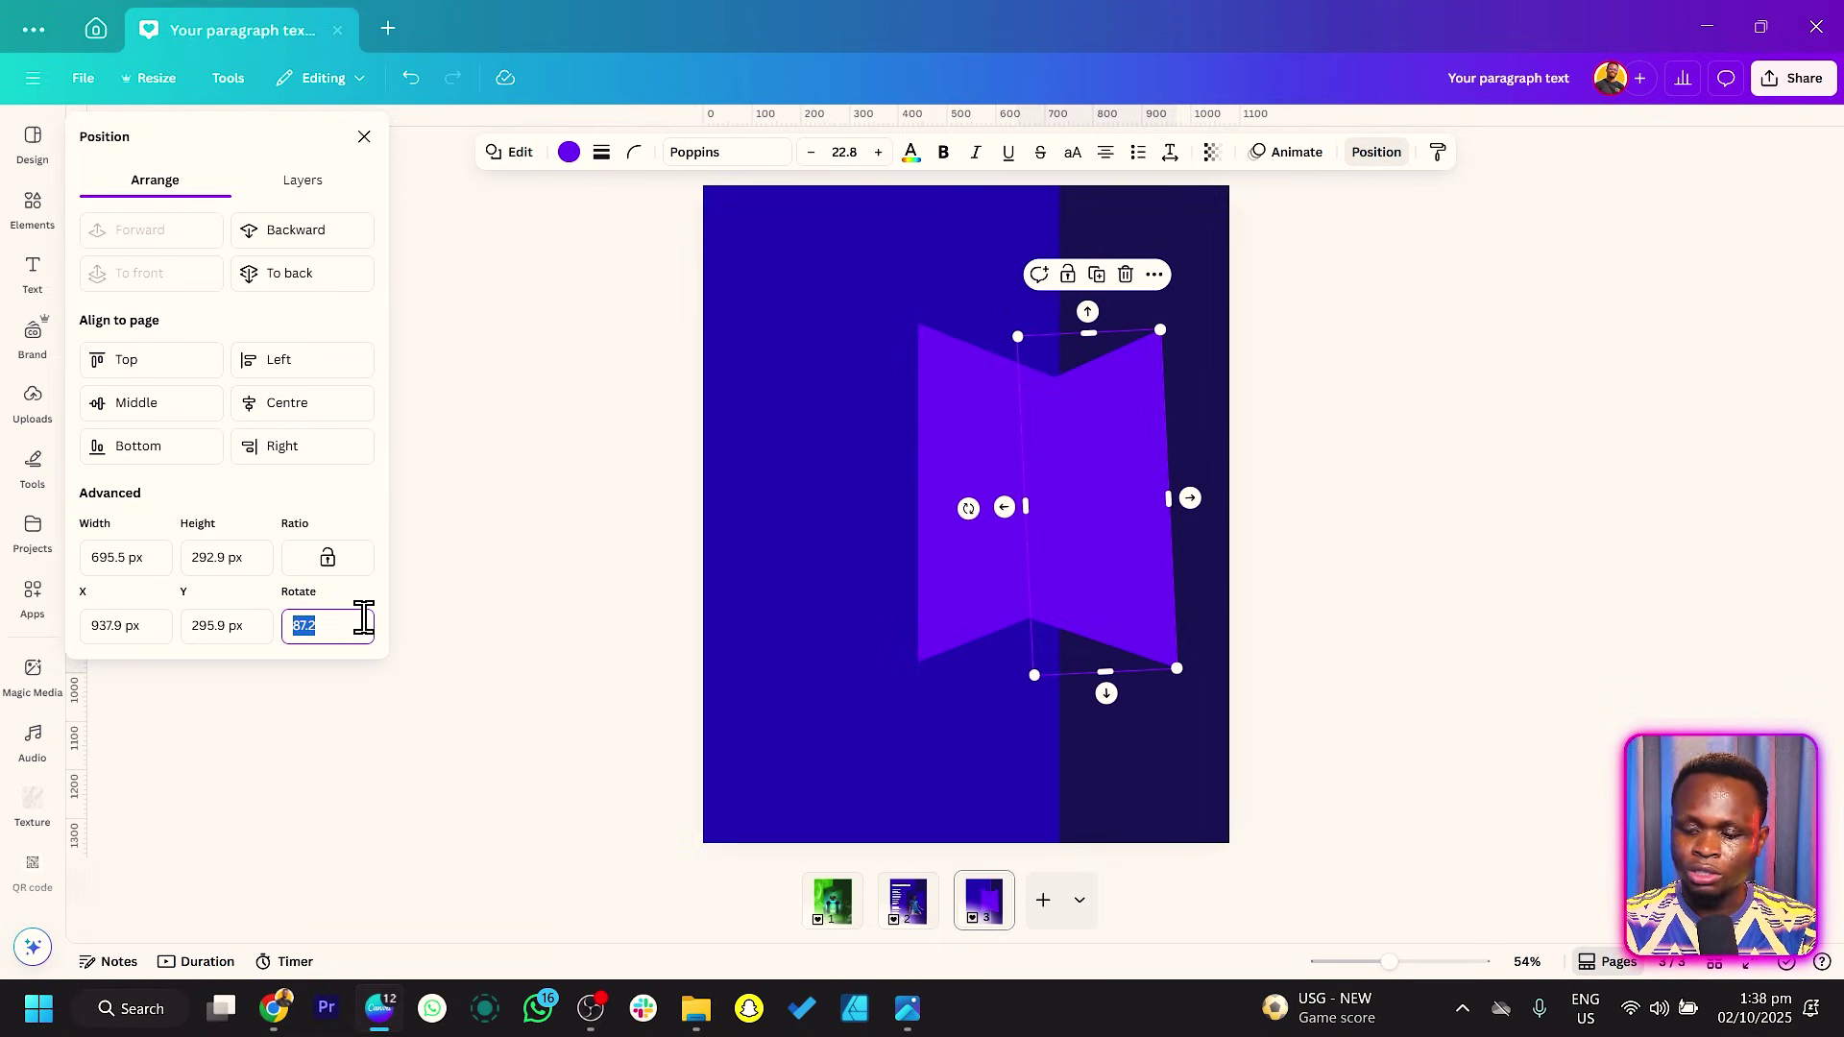
{"action": "type", "text": "90"}
{"action": "key", "text": "Return"}
Step: Join the copy's narrow edge to the original's at the colour seam, and narrow both trapezoids symmetrically to a height value of 250.3 px
{"action": "mouse_move", "coordinate": [1099, 561]}
{"action": "left_mouse_down"}
{"action": "mouse_move", "coordinate": [1143, 563]}
{"action": "mouse_move", "coordinate": [1132, 552]}
{"action": "left_mouse_up"}
{"action": "left_click", "coordinate": [993, 529], "text": "shift"}
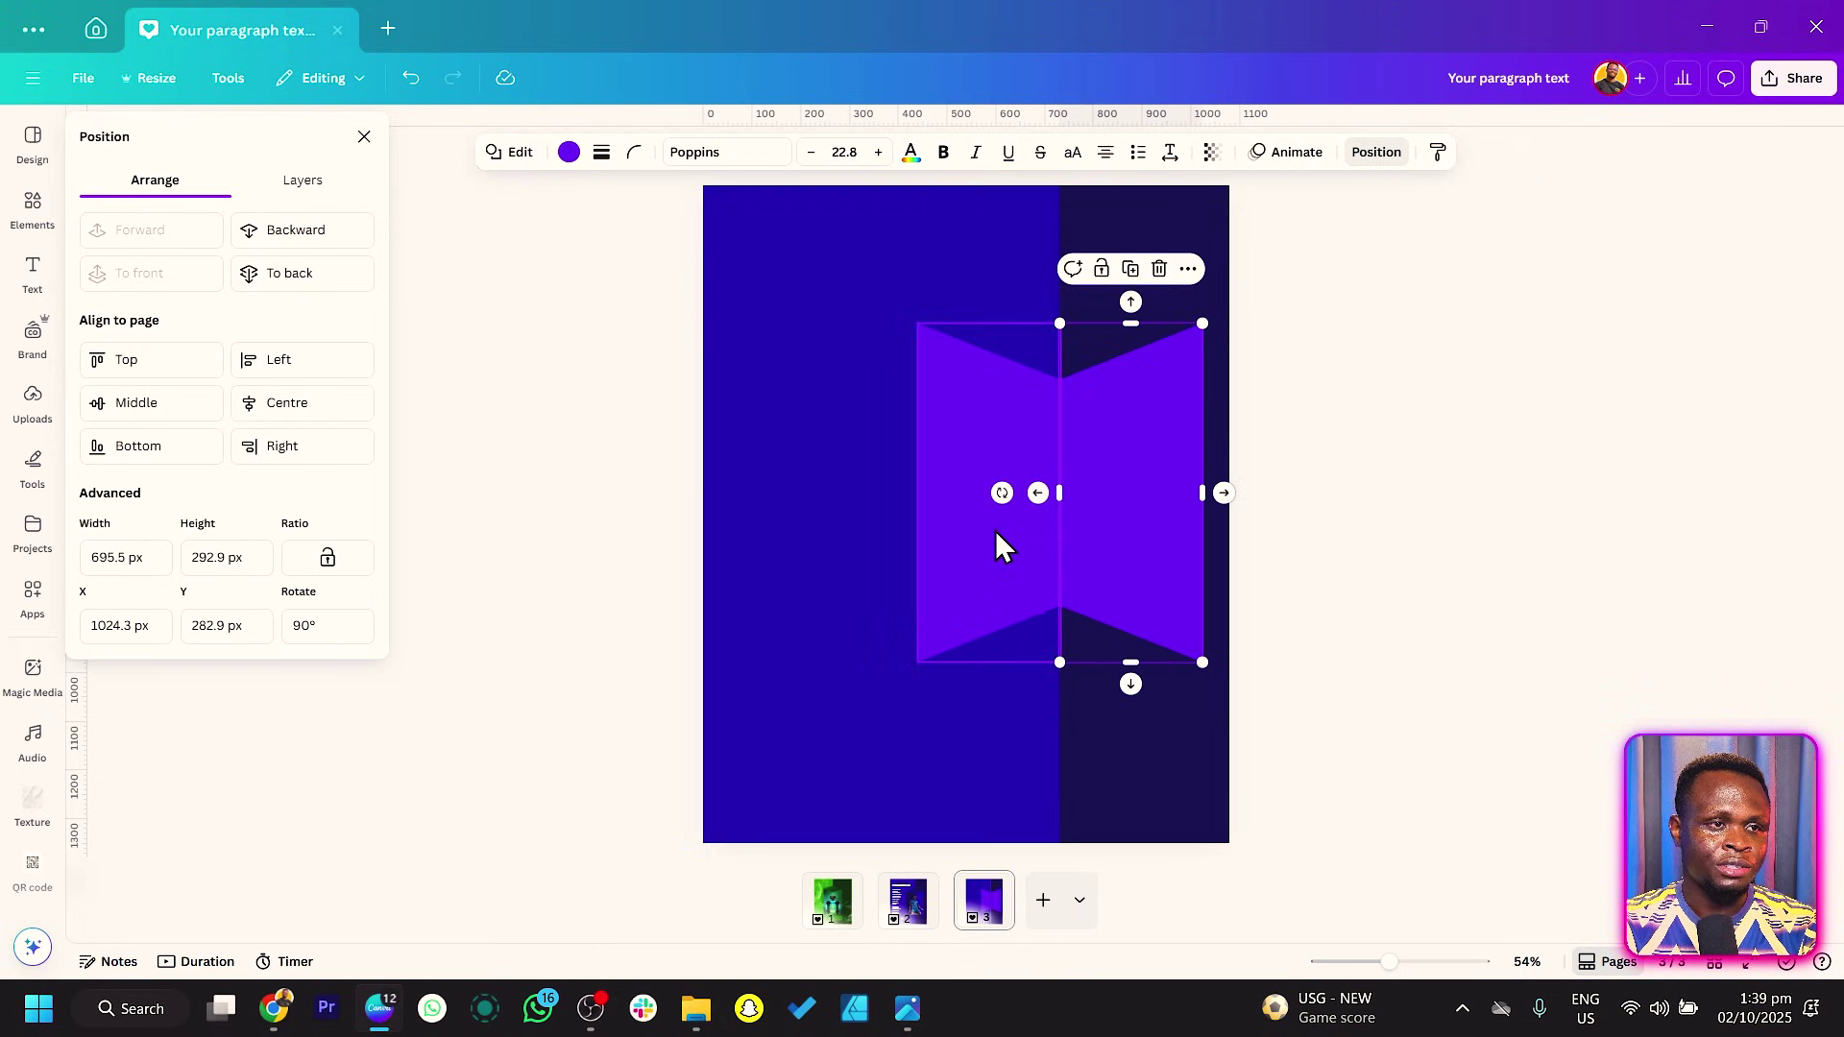
{"action": "left_click_drag", "start_coordinate": [912, 487], "coordinate": [938, 487]}
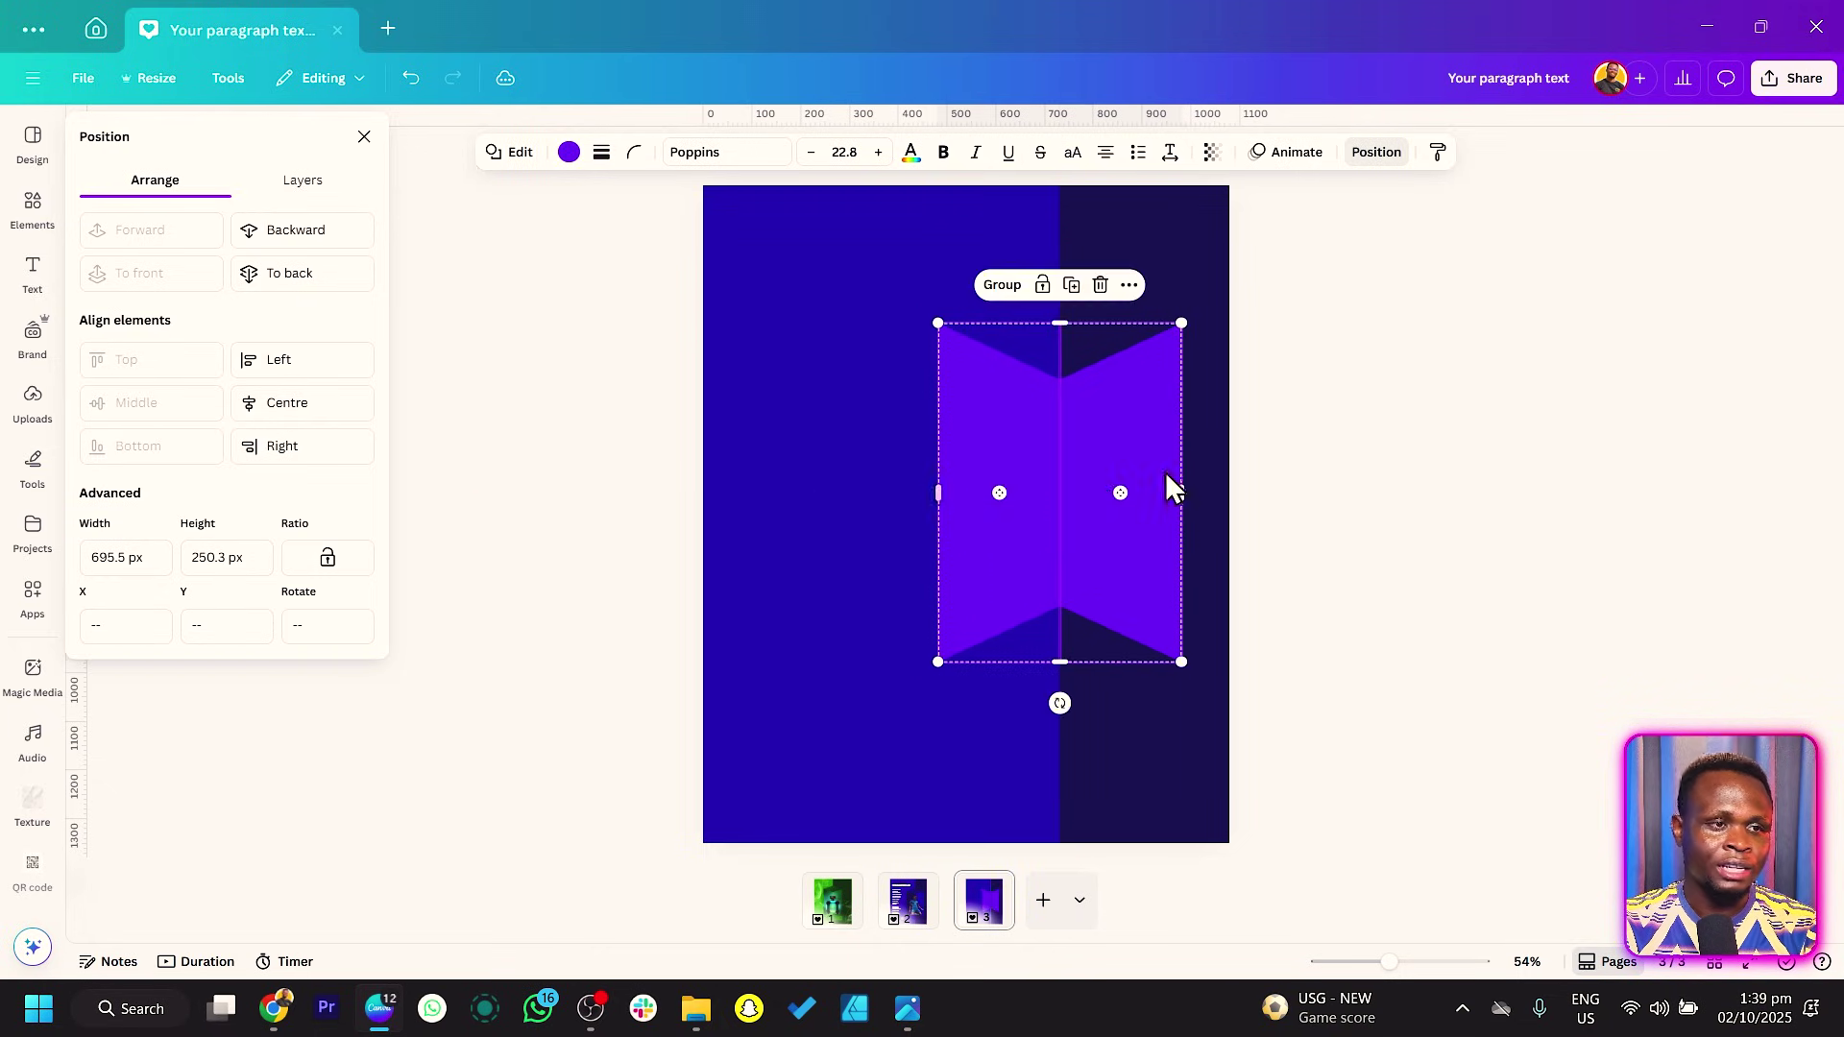
{"action": "left_click", "coordinate": [1309, 461]}
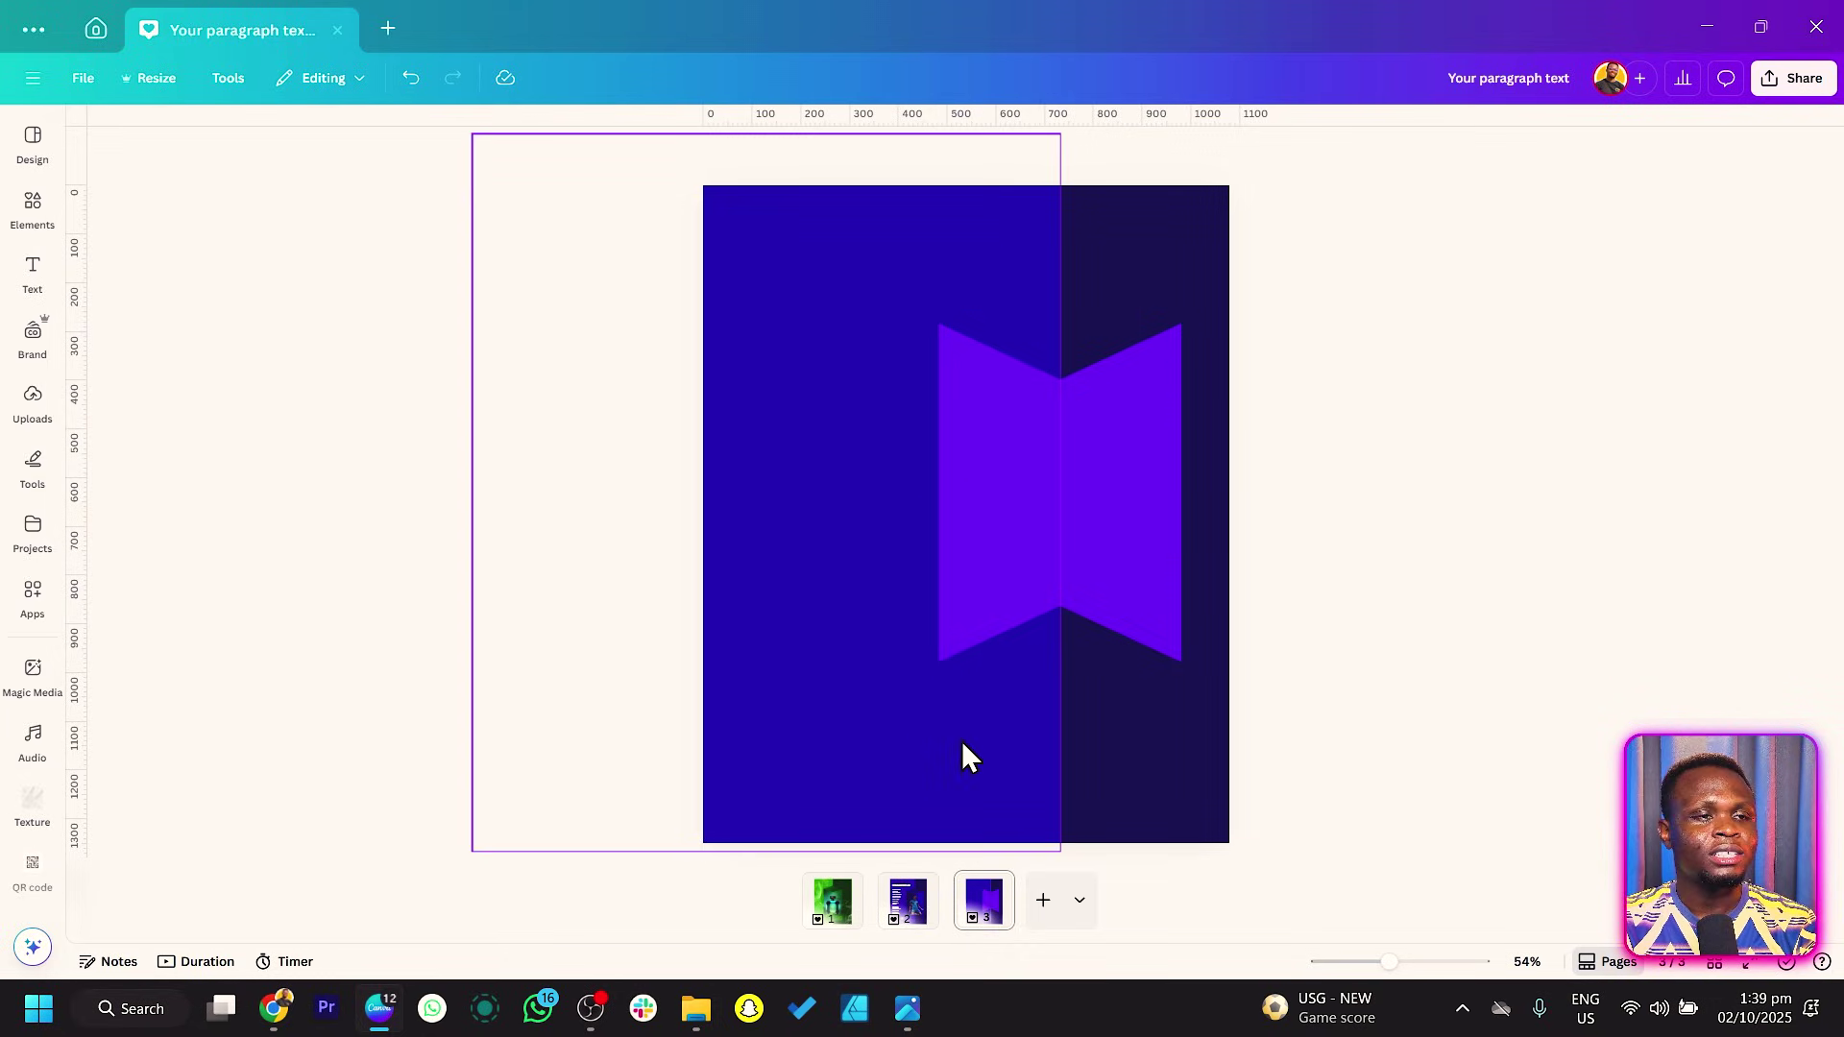
Step: Duplicate the left trapezoid, place the copy on the blue area to its left, and change the copy's shape to a diamond
{"action": "left_click", "coordinate": [987, 562]}
{"action": "left_click_drag", "start_coordinate": [987, 563], "coordinate": [807, 492]}
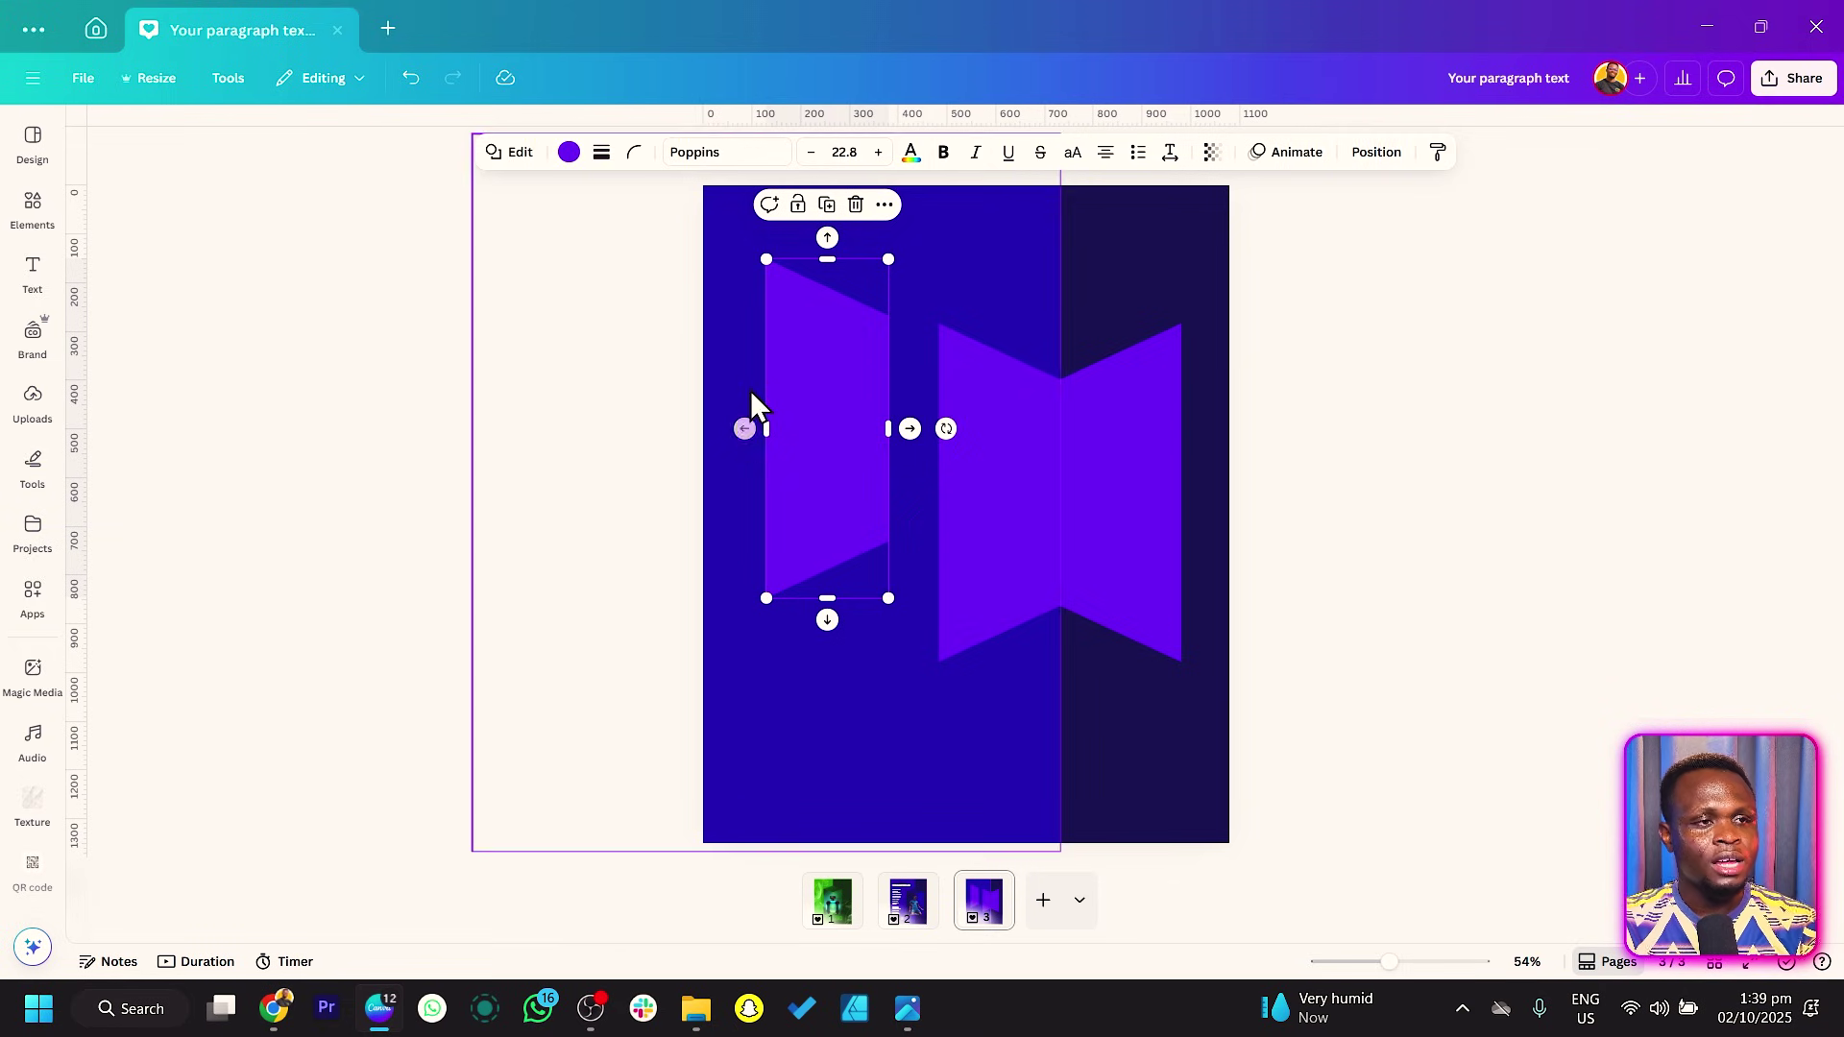
{"action": "left_click", "coordinate": [514, 152]}
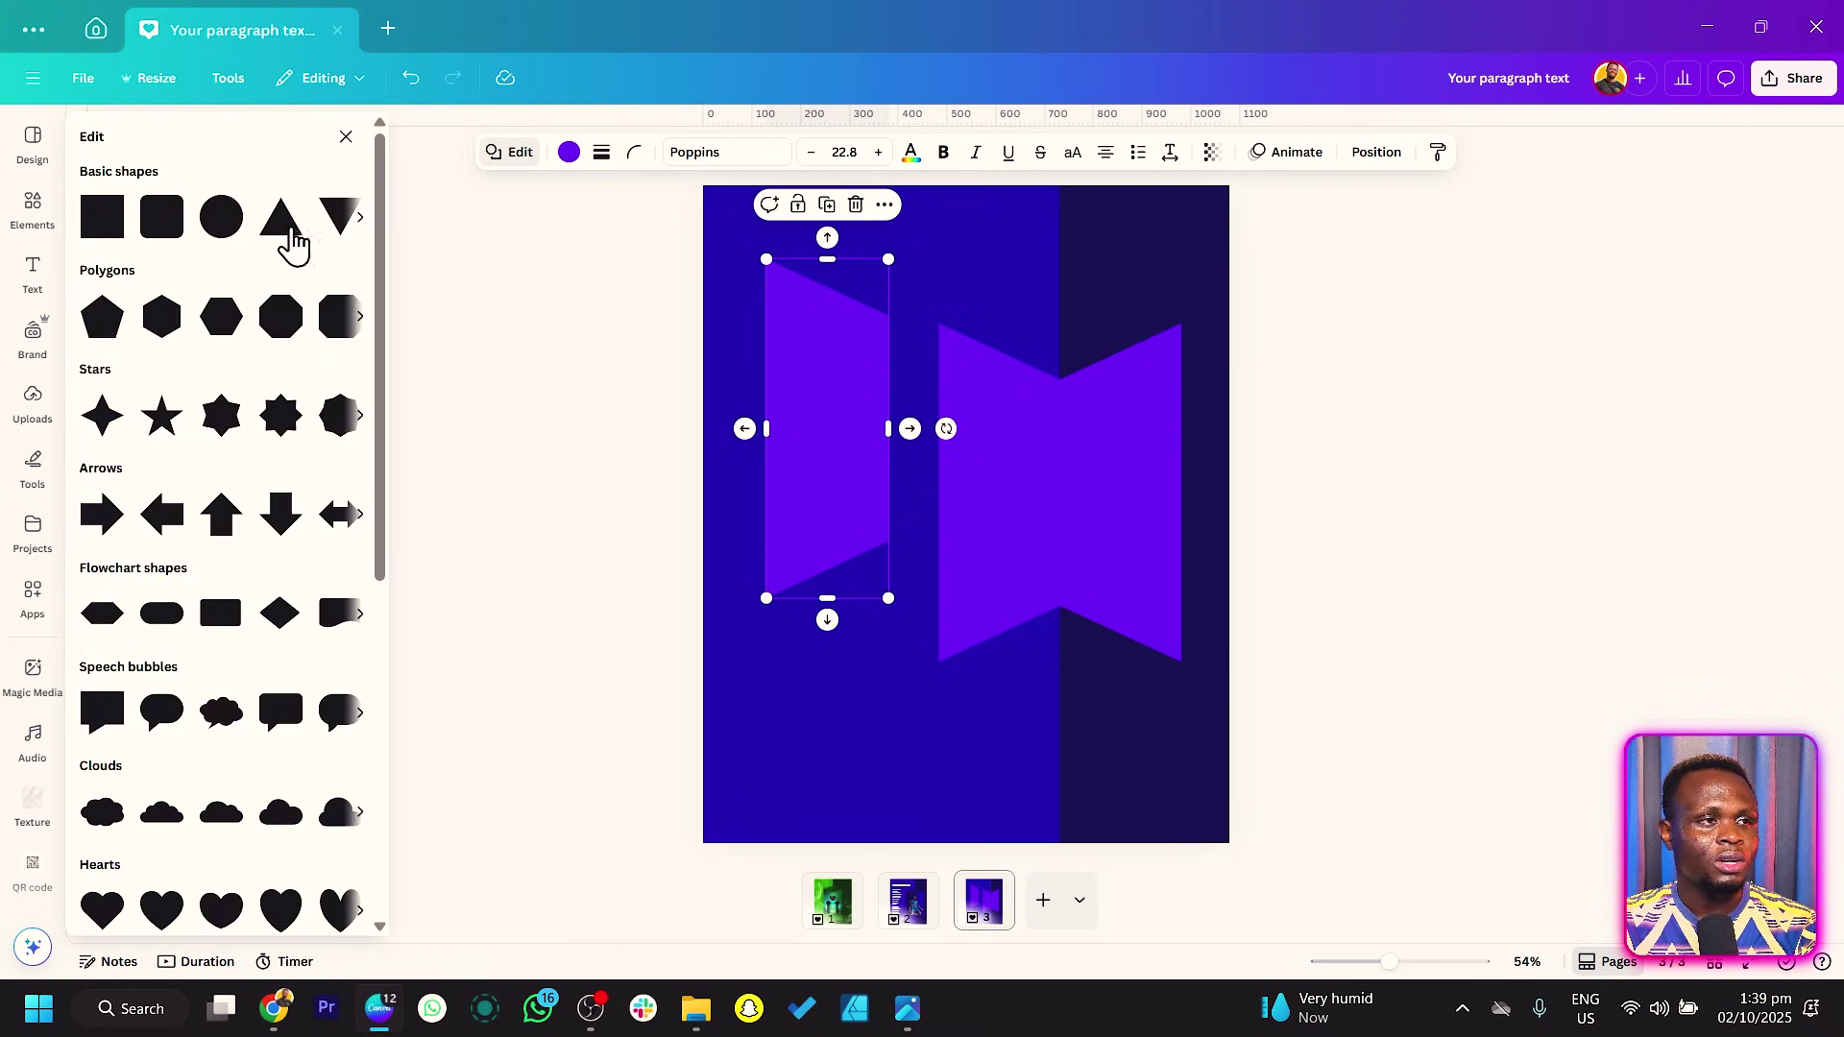
{"action": "left_click", "coordinate": [358, 219]}
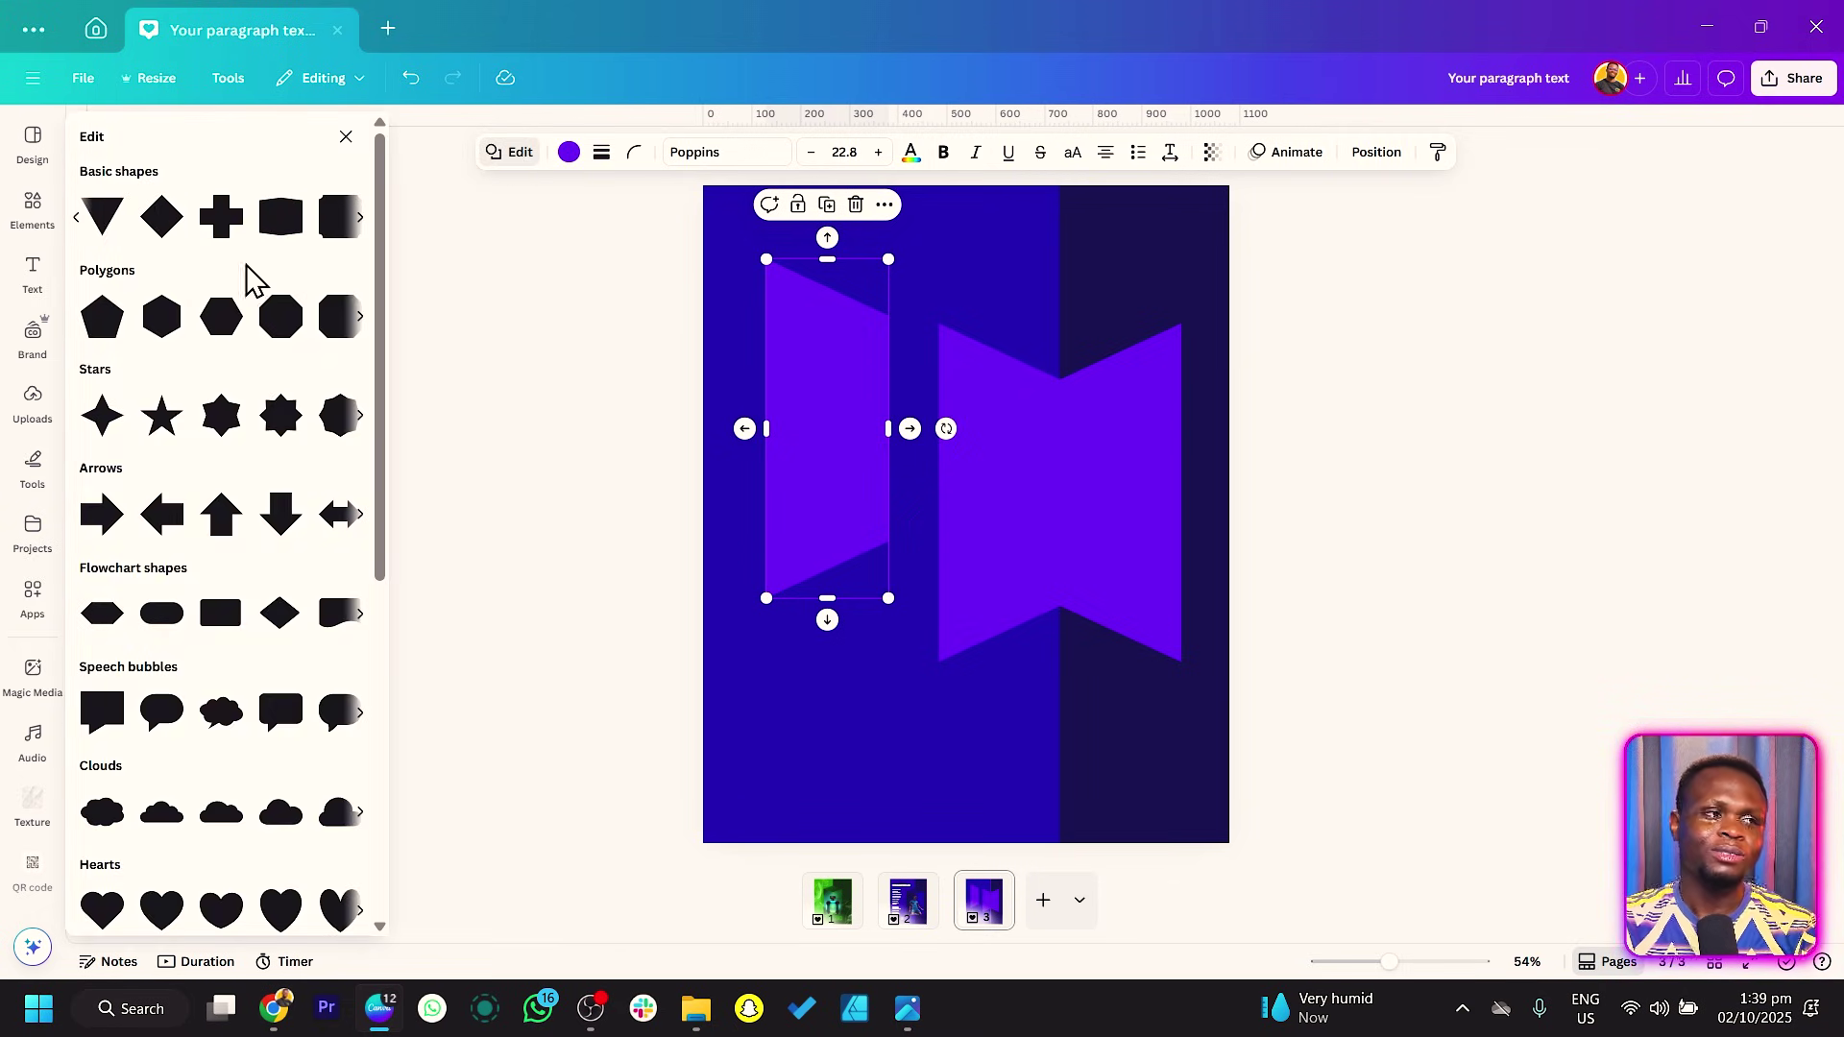
{"action": "left_click", "coordinate": [158, 217]}
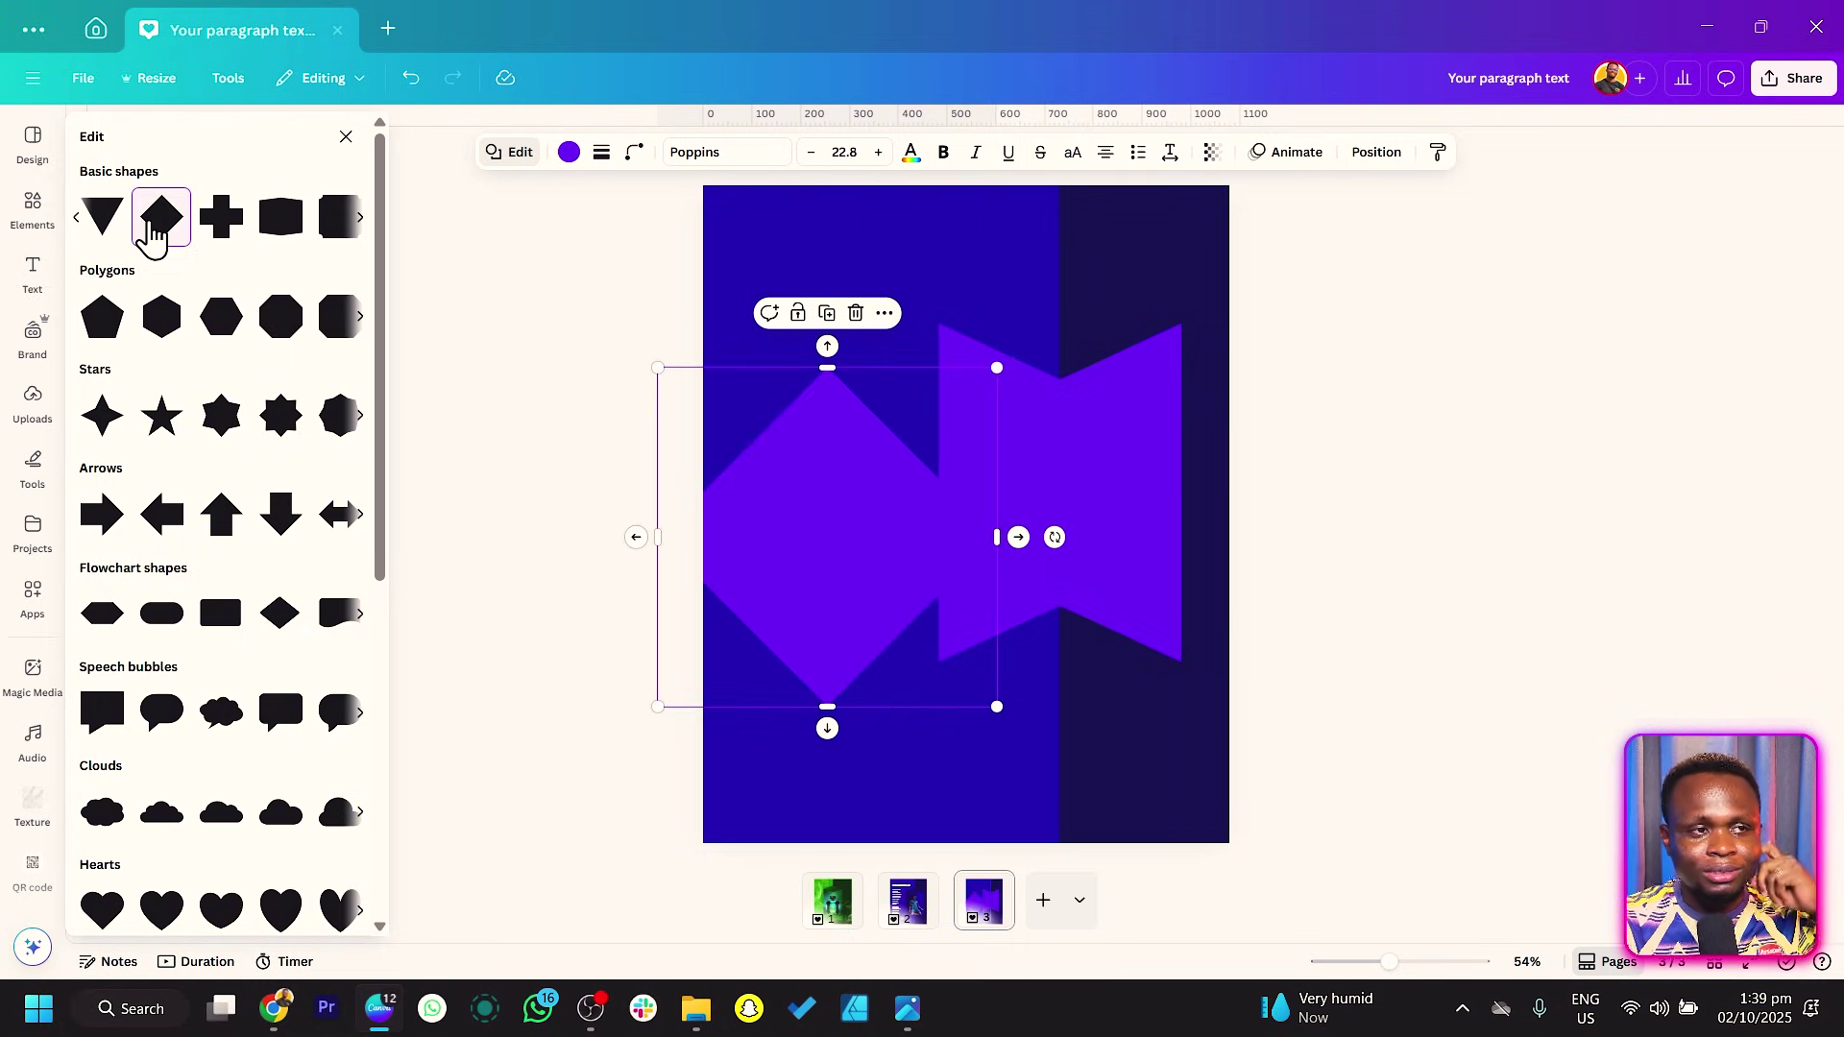
Step: Flatten the diamond, shrink it to the combined width of both trapezoids, and place it over their upper edges, centred on the colour seam
{"action": "left_click_drag", "start_coordinate": [827, 724], "coordinate": [952, 268]}
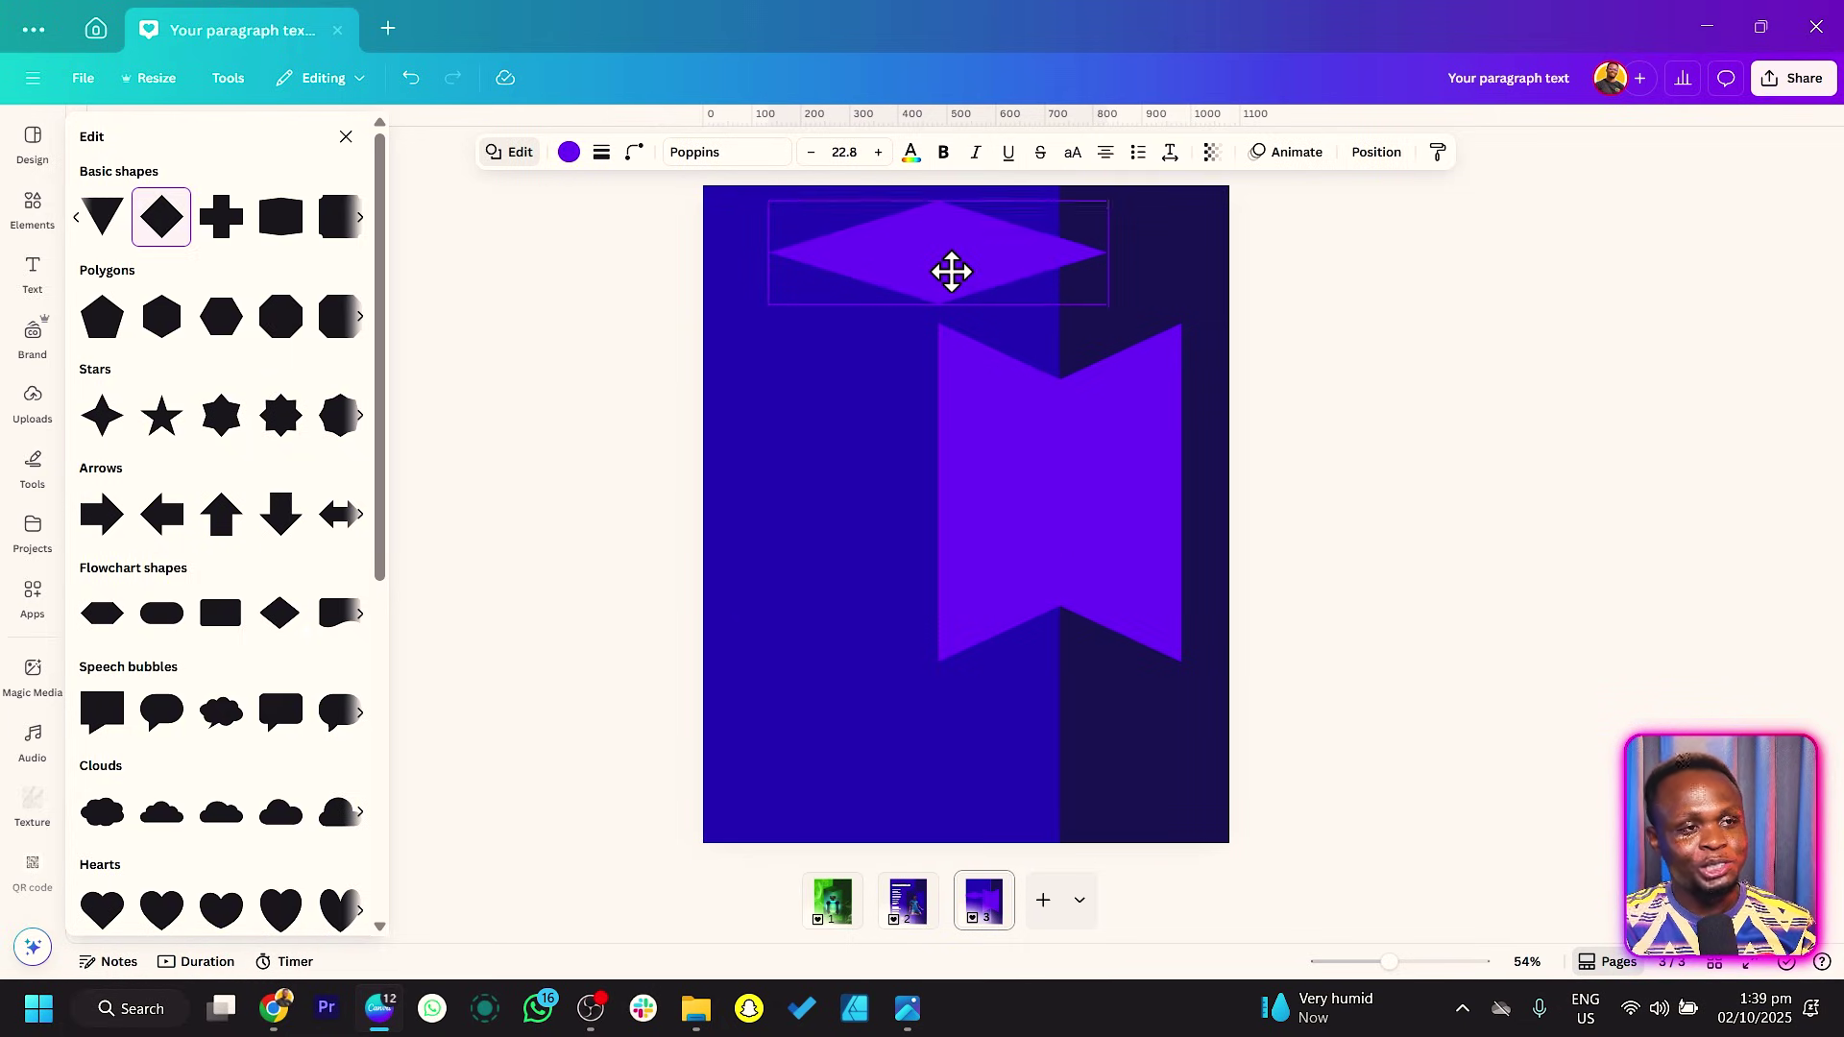
{"action": "left_click_drag", "start_coordinate": [767, 203], "coordinate": [834, 235]}
{"action": "left_click_drag", "start_coordinate": [1000, 297], "coordinate": [1130, 336]}
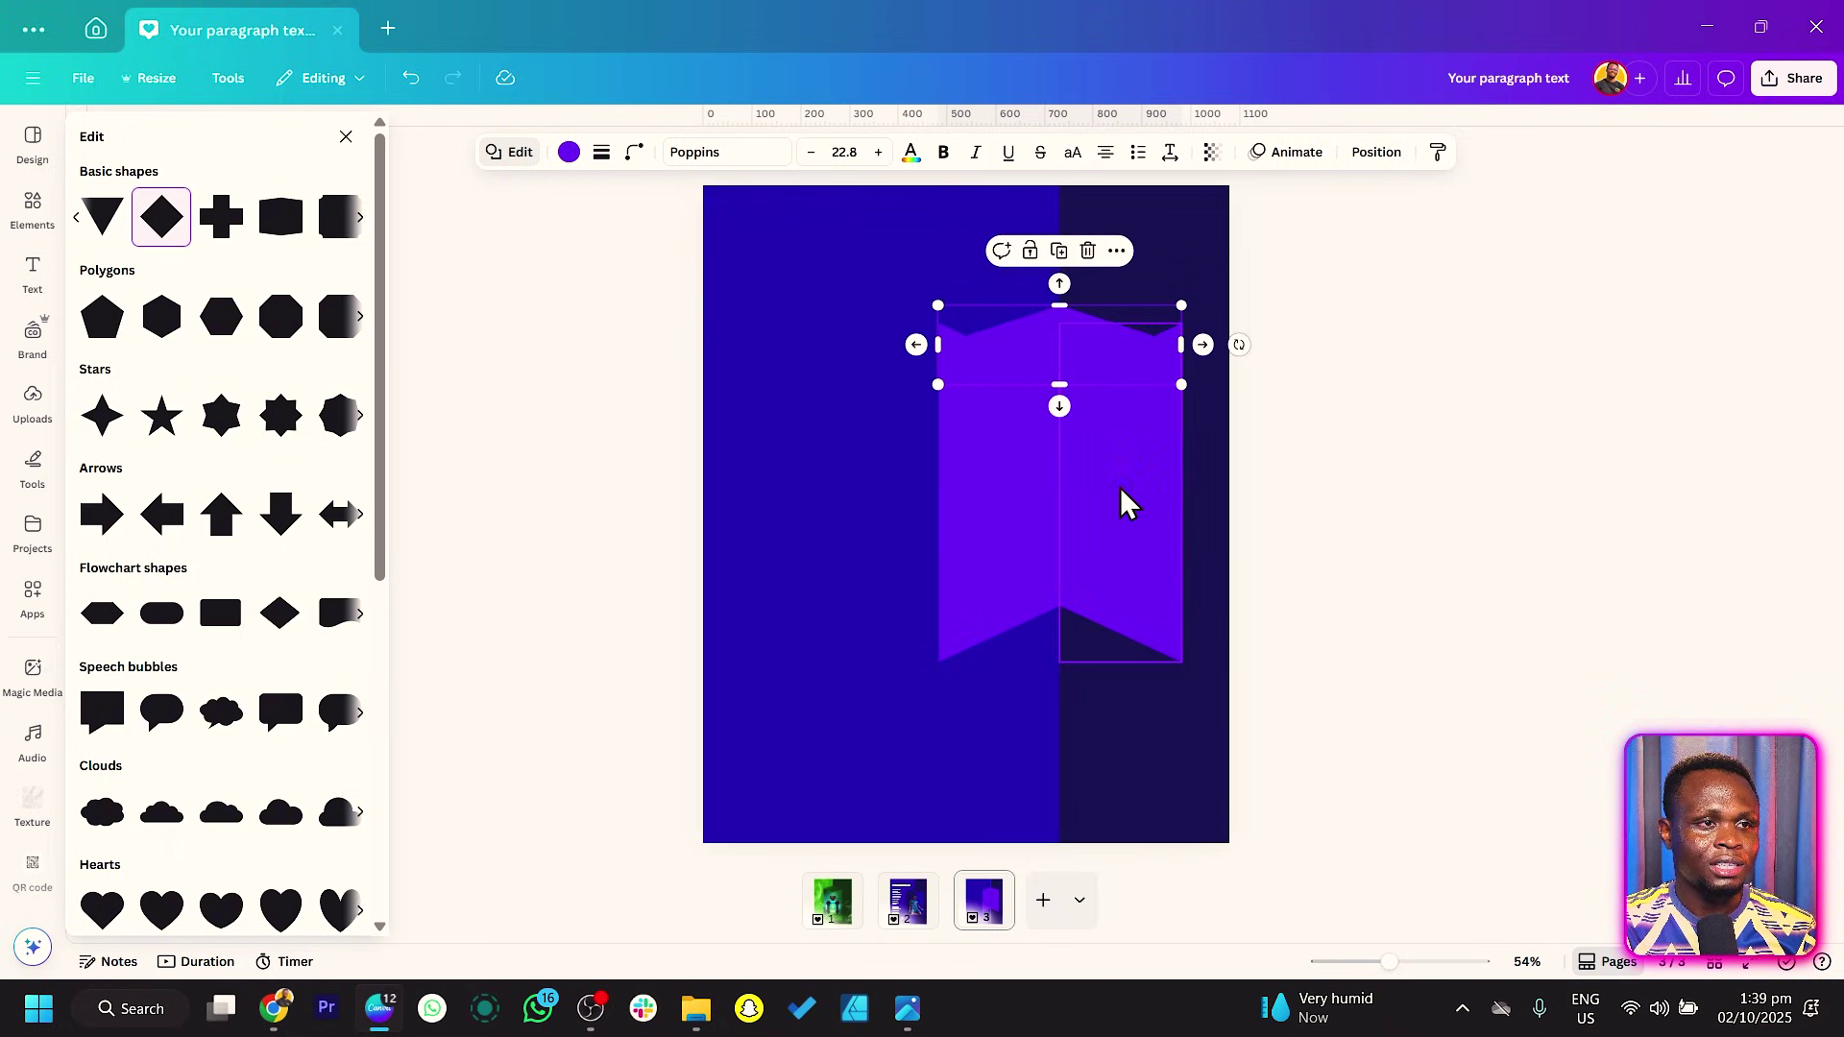
Step: Stretch the diamond vertically until its lower edges meet the slanted top edges of both trapezoids, completing the box's top face
{"action": "left_click", "coordinate": [1119, 500], "text": "shift"}
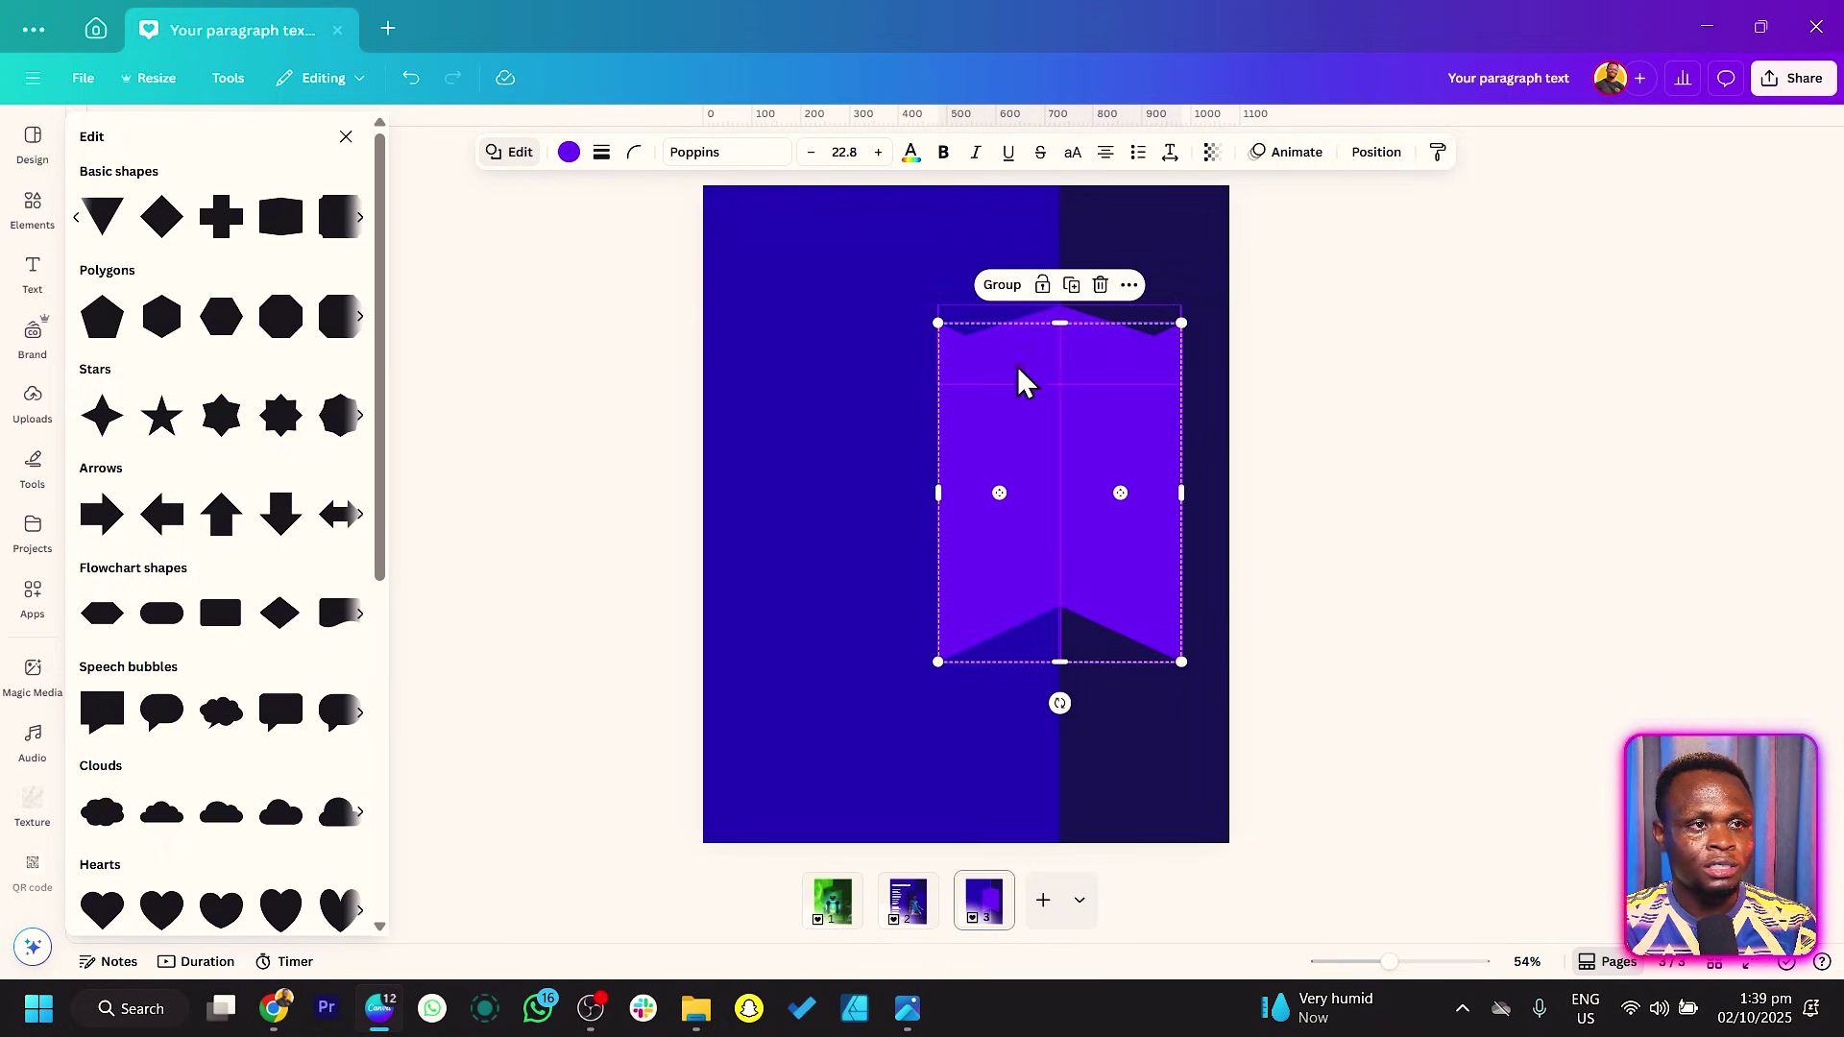
{"action": "left_click_drag", "start_coordinate": [1060, 324], "coordinate": [1050, 277]}
{"action": "left_click", "coordinate": [1049, 312]}
{"action": "left_click_drag", "start_coordinate": [1056, 357], "coordinate": [1053, 348]}
{"action": "left_click_drag", "start_coordinate": [1060, 379], "coordinate": [1063, 382]}
{"action": "key", "text": "Escape"}
{"action": "key", "text": "Escape"}
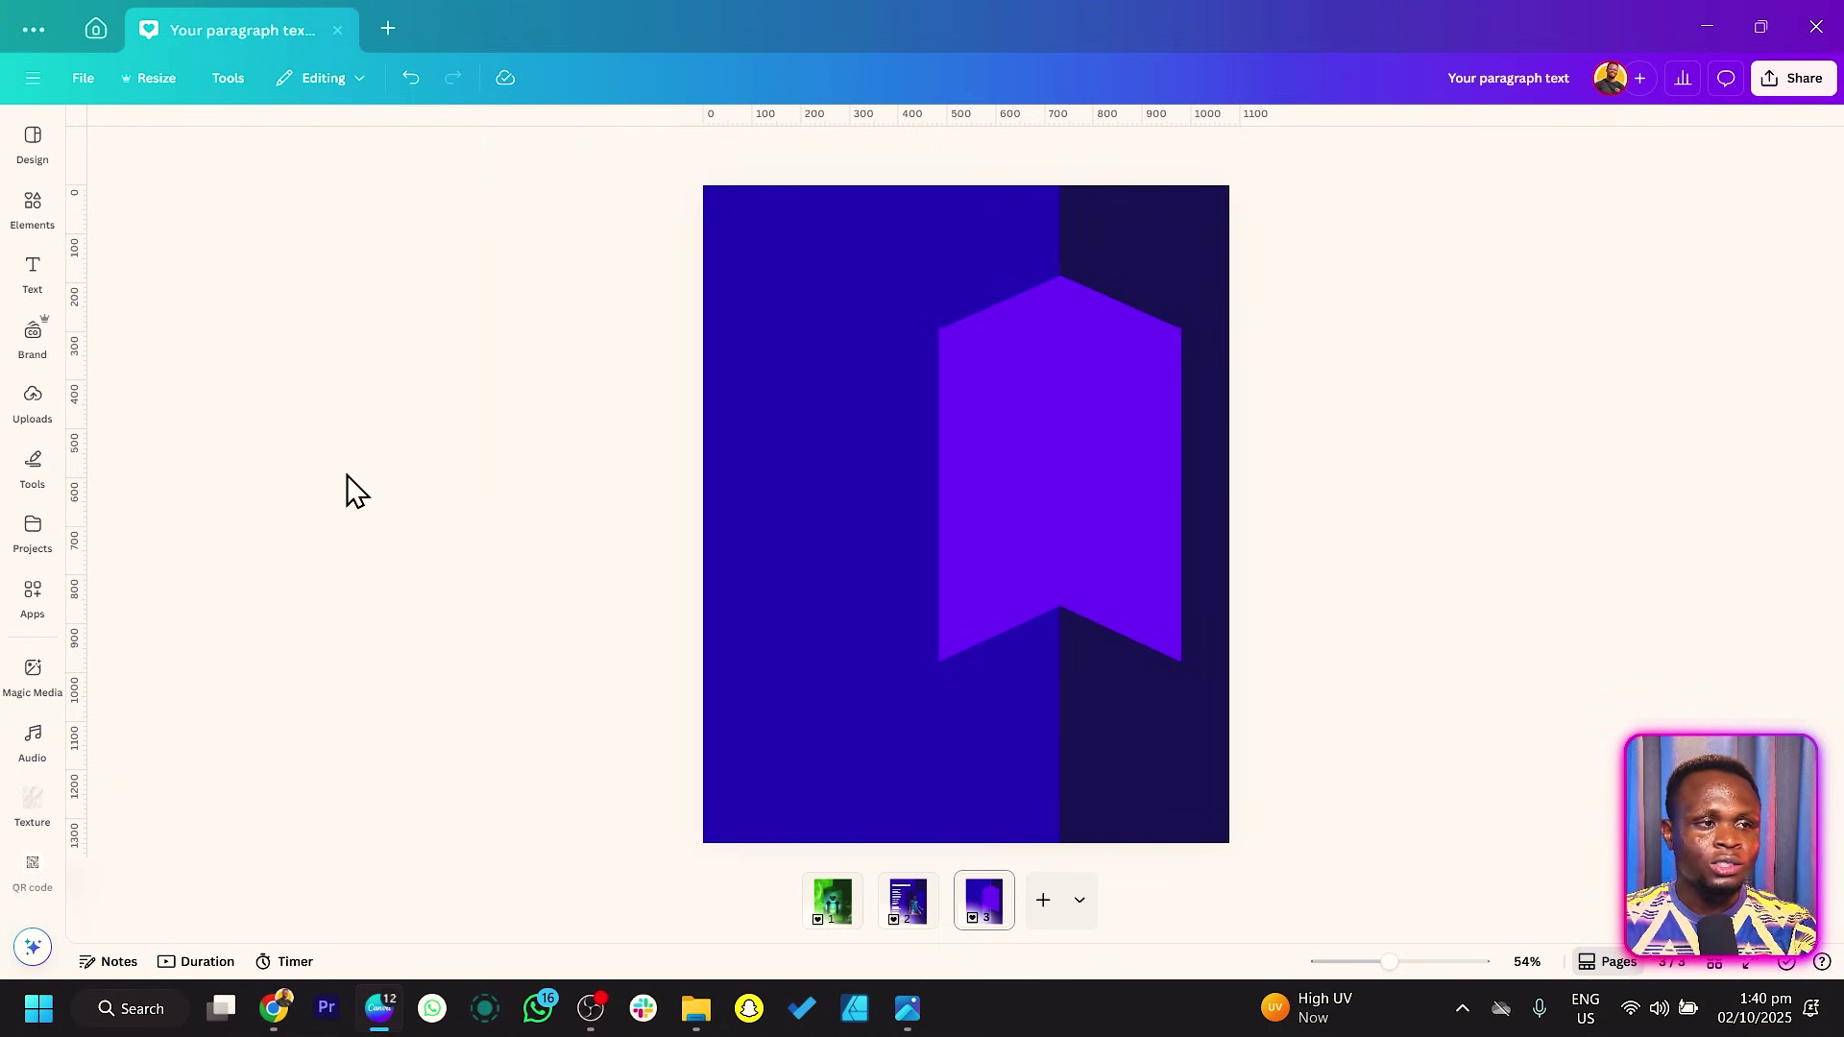
Step: Search the elements for "arrow", add the right-pointing block arrow shape, and place it across the page's left edge
{"action": "left_click", "coordinate": [32, 206]}
{"action": "left_click", "coordinate": [230, 130]}
{"action": "type", "text": "arrow"}
{"action": "key", "text": "Return"}
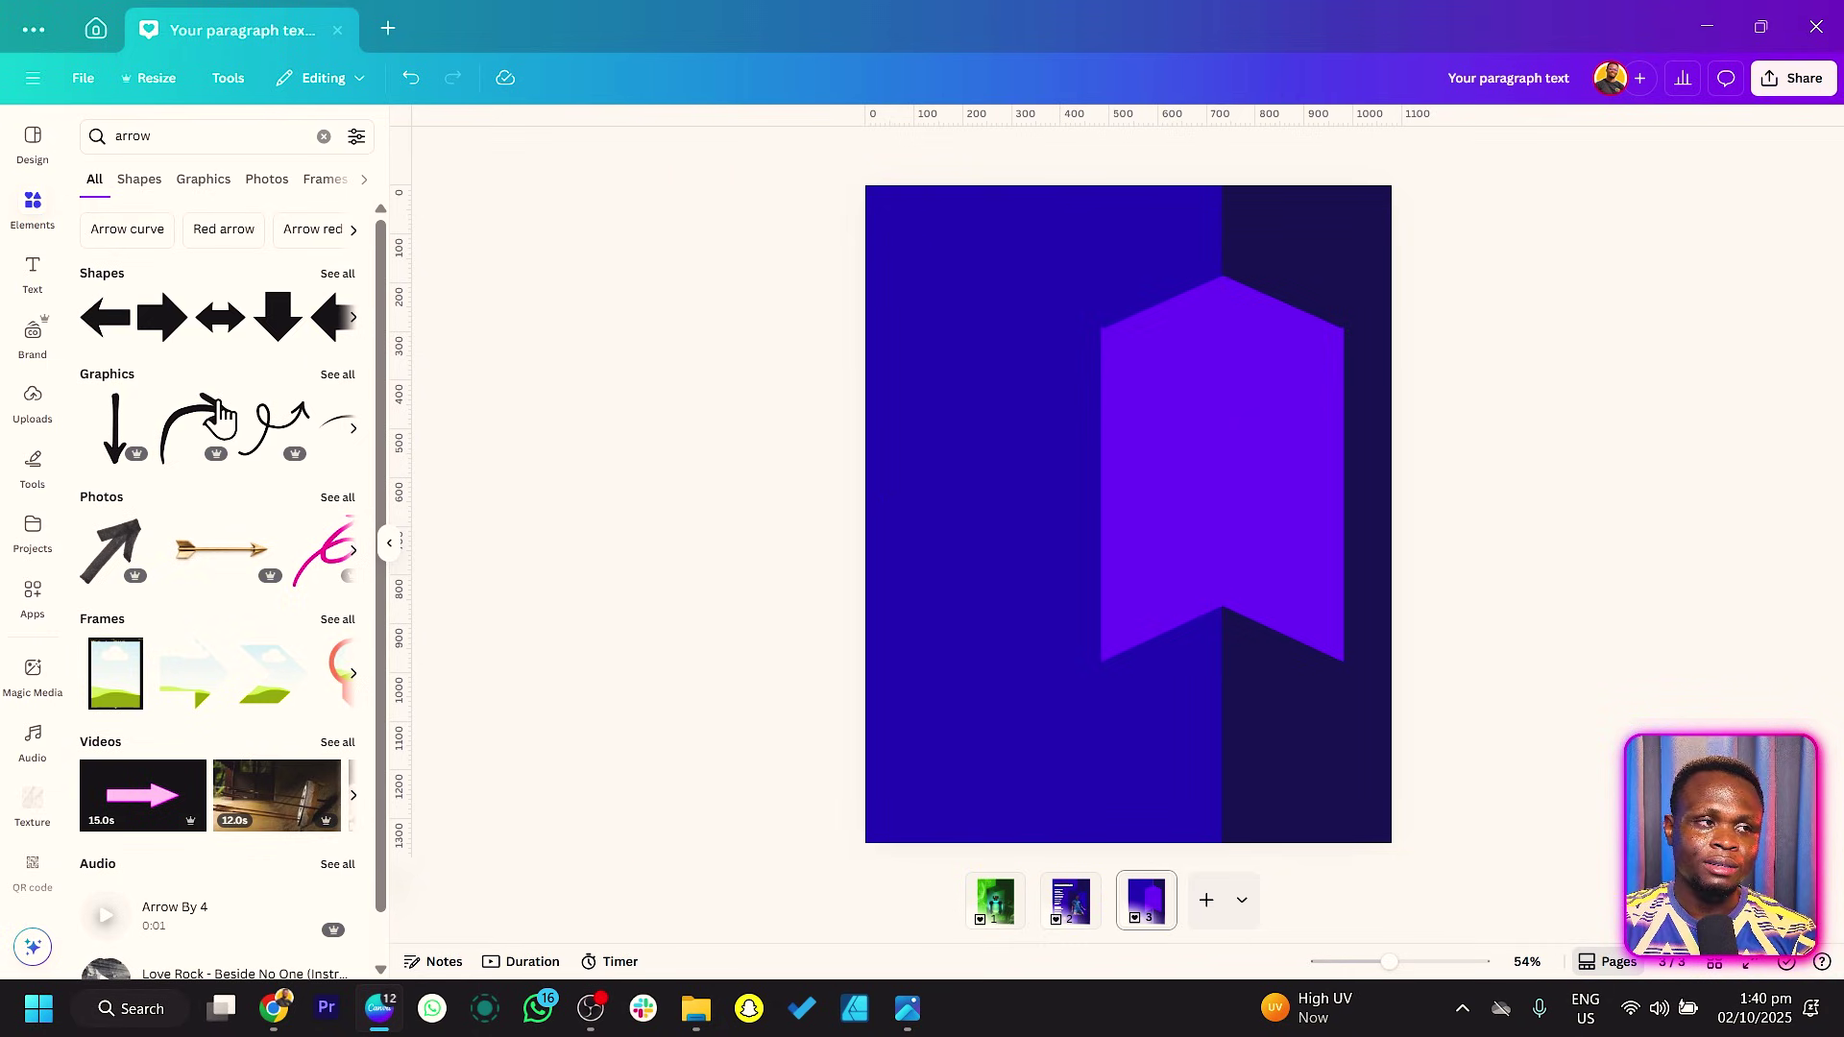
{"action": "left_click", "coordinate": [162, 316]}
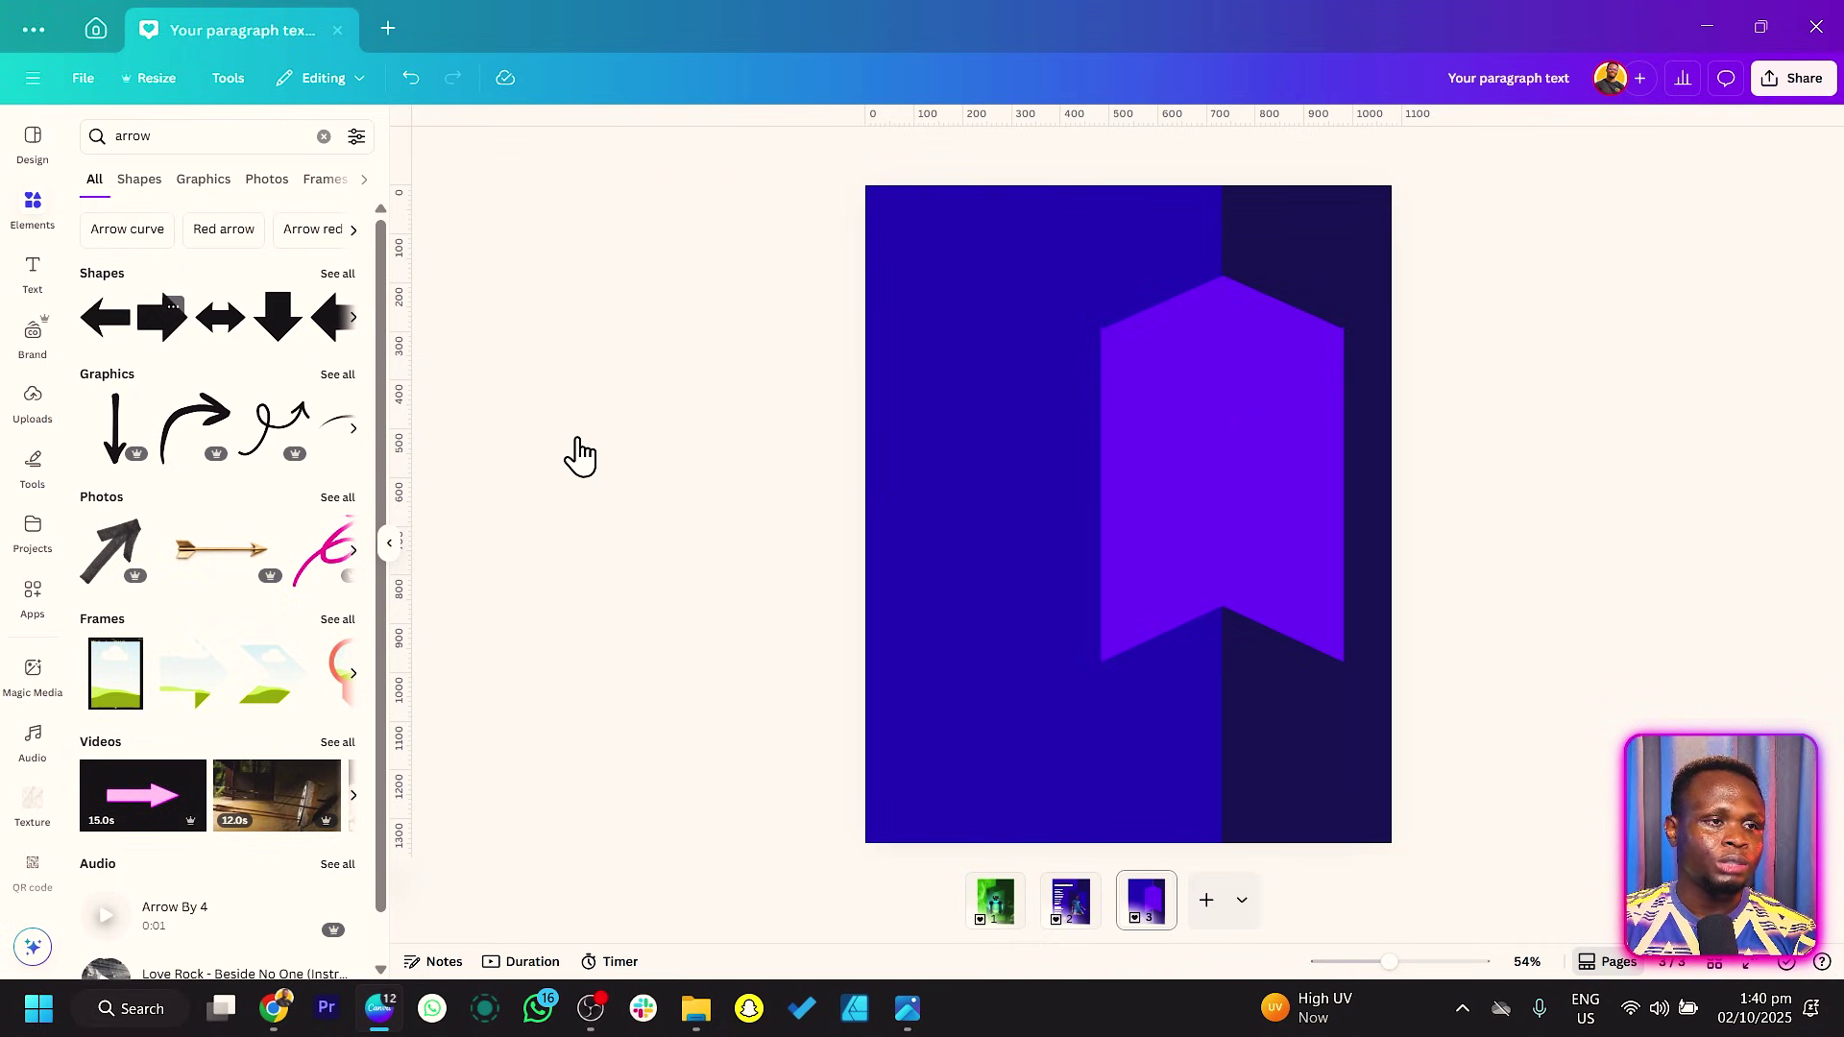
{"action": "left_click_drag", "start_coordinate": [1123, 562], "coordinate": [879, 550]}
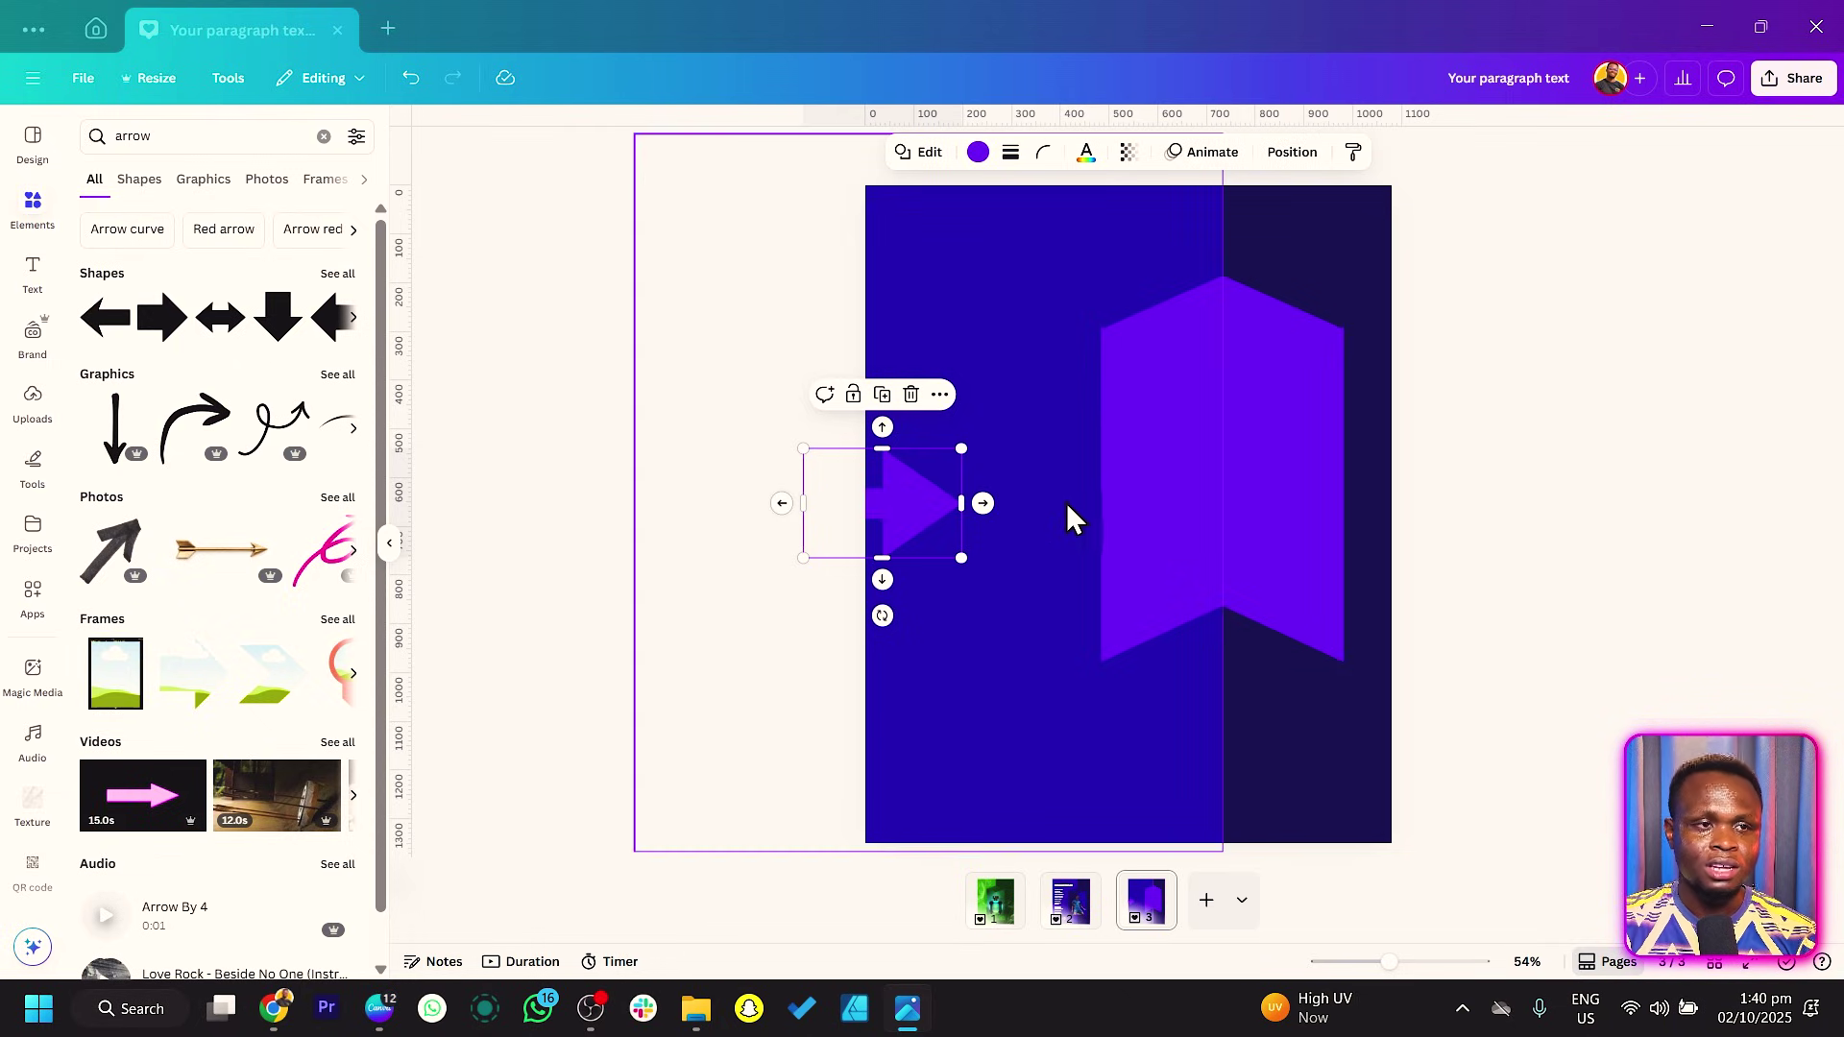
Step: Fill the left trapezoid with the background's dark indigo, and the right trapezoid and the diamond with the background's blue
{"action": "left_click", "coordinate": [1126, 489]}
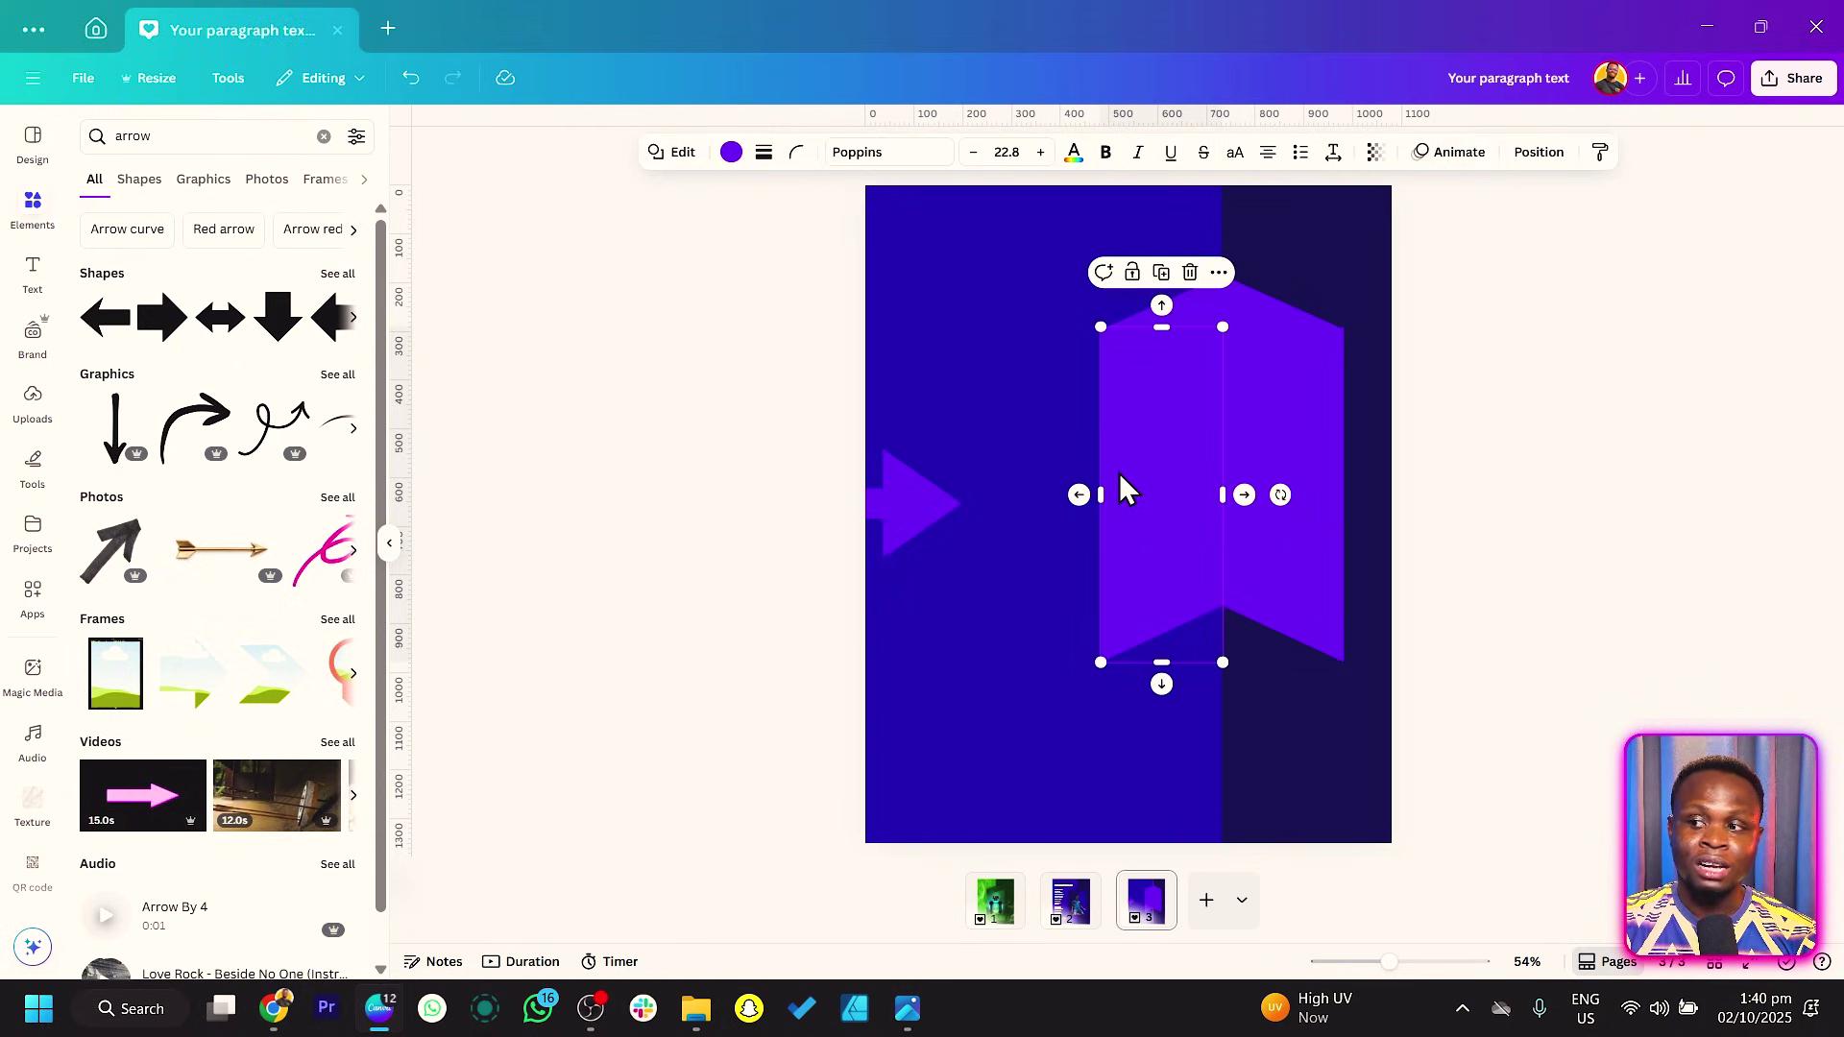
{"action": "left_click", "coordinate": [730, 151]}
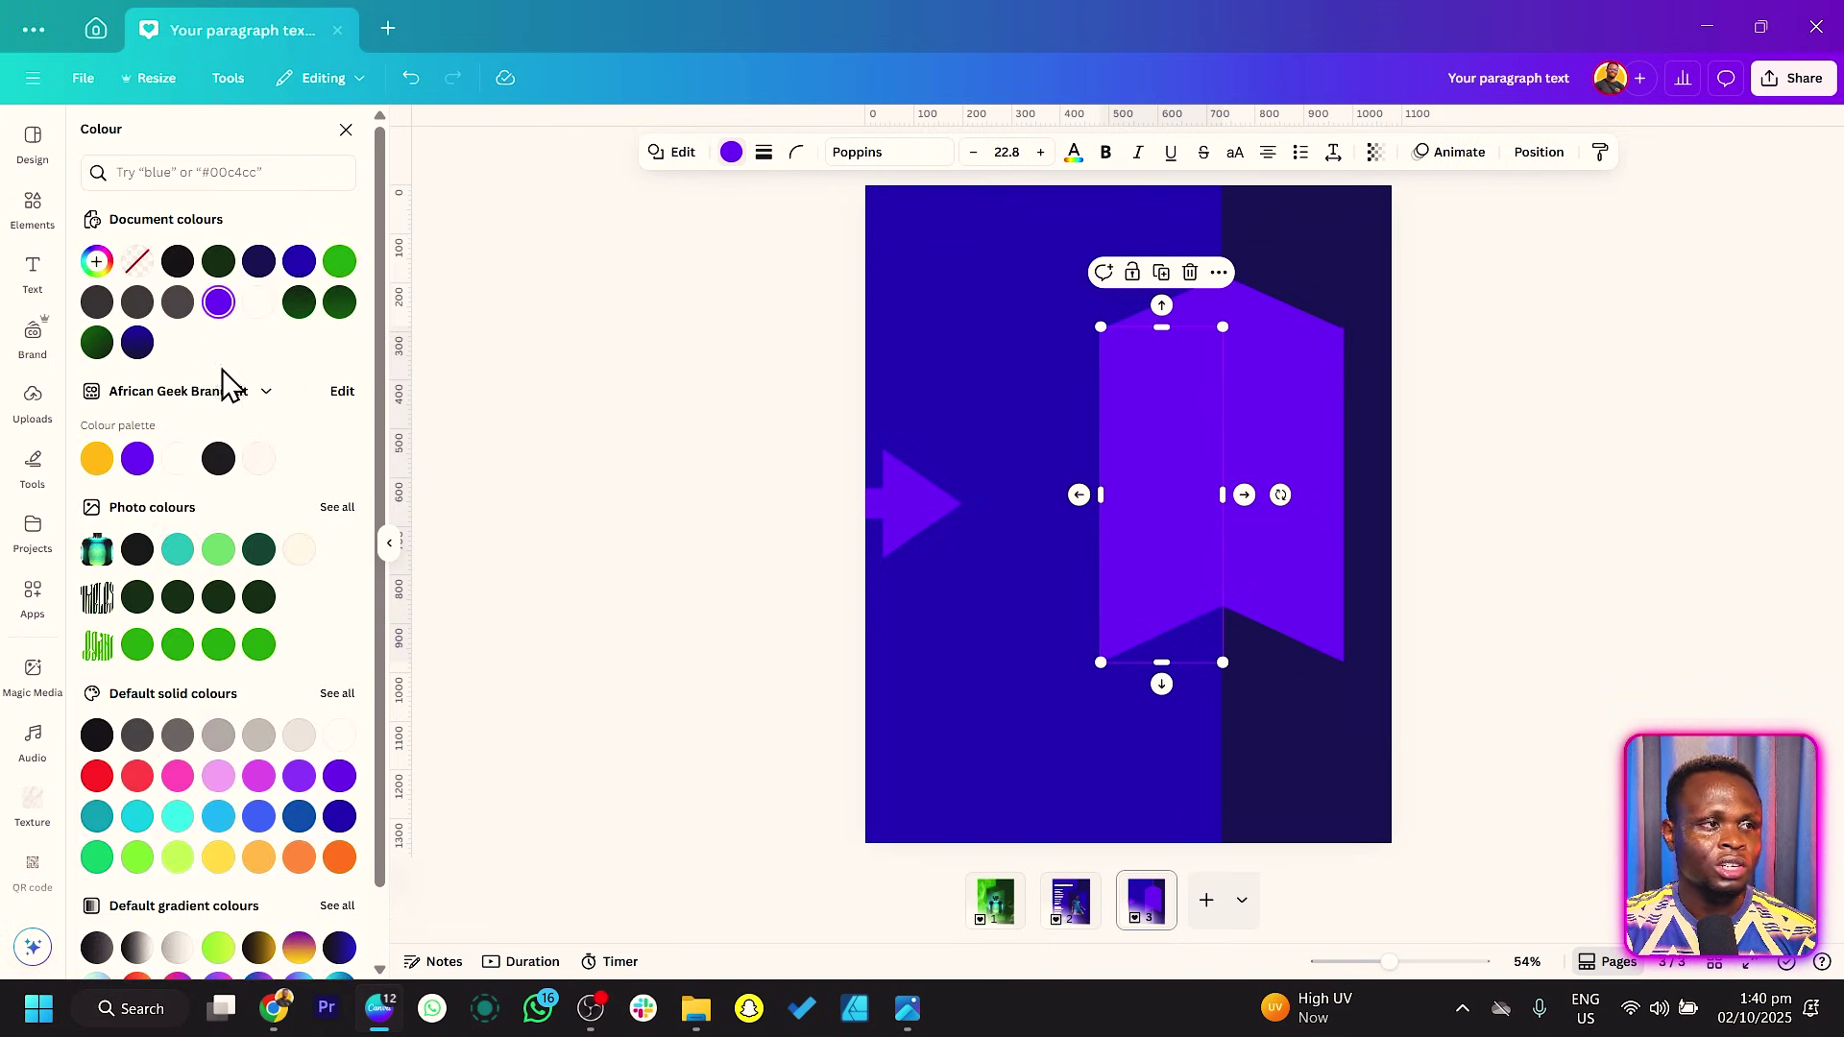
{"action": "left_click", "coordinate": [258, 262]}
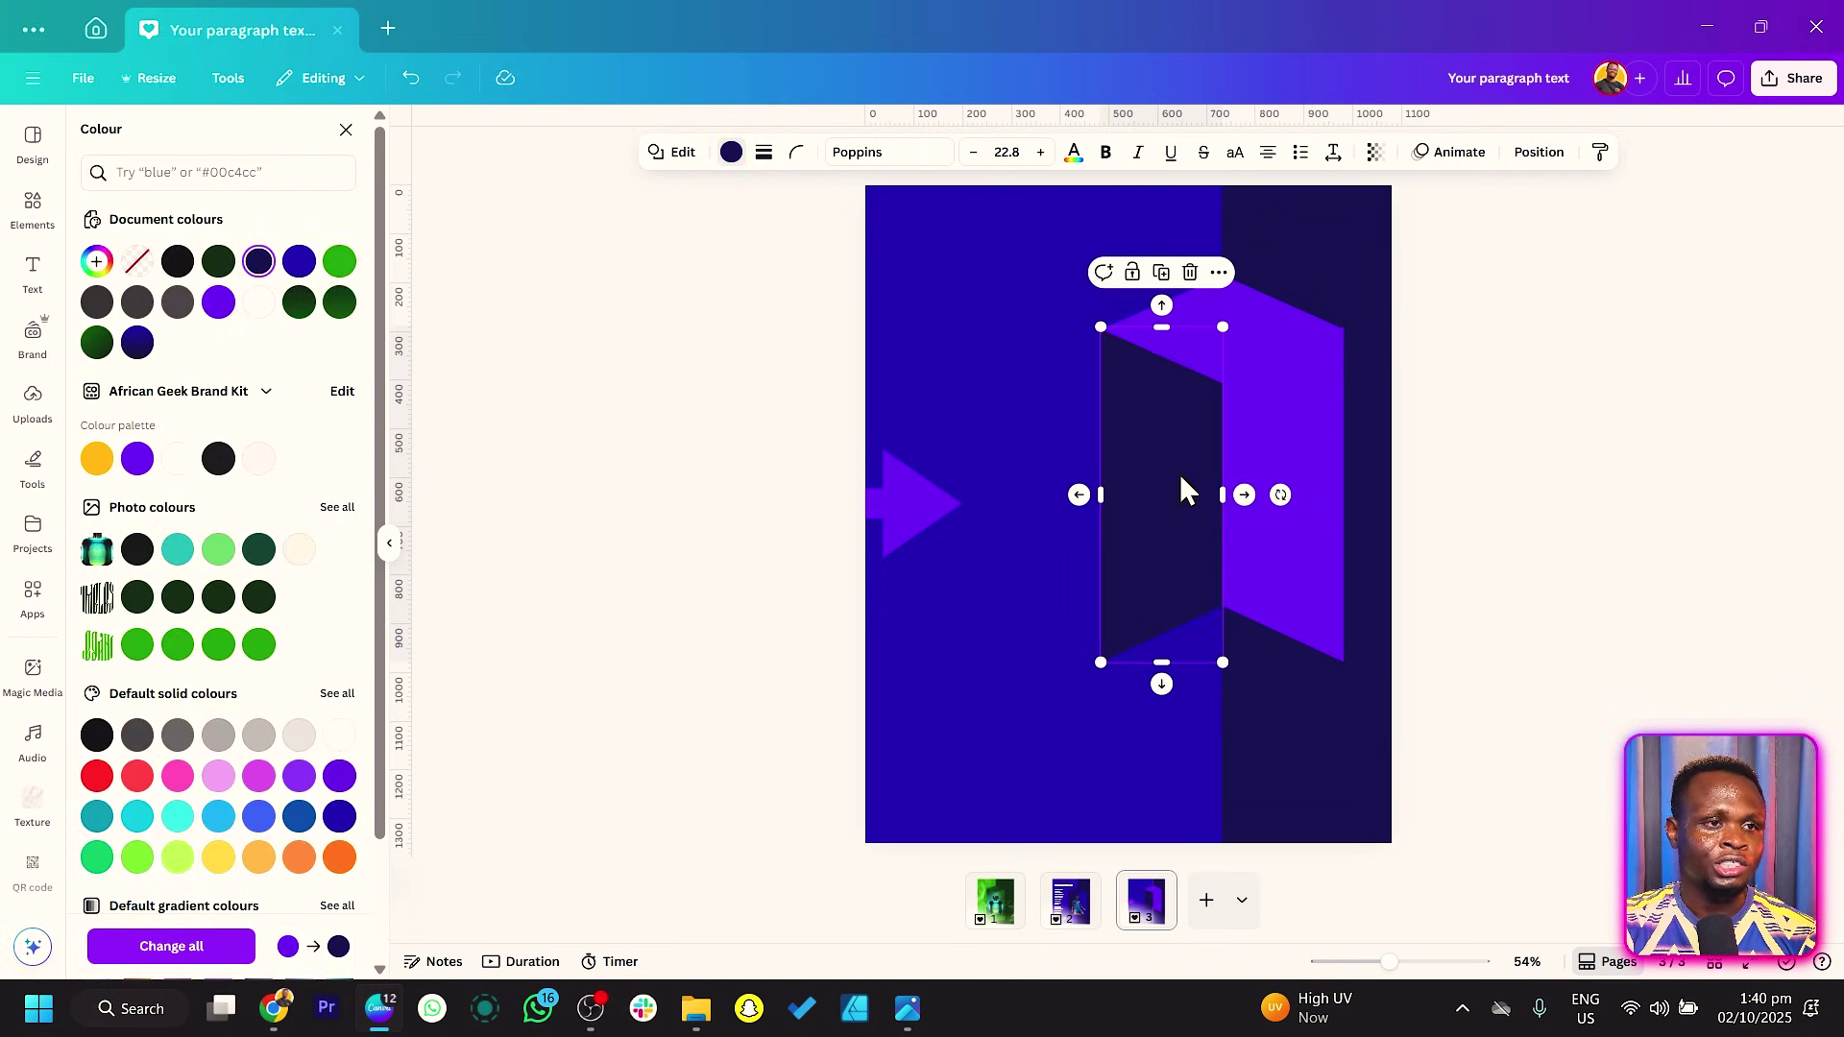
{"action": "left_click", "coordinate": [1308, 445]}
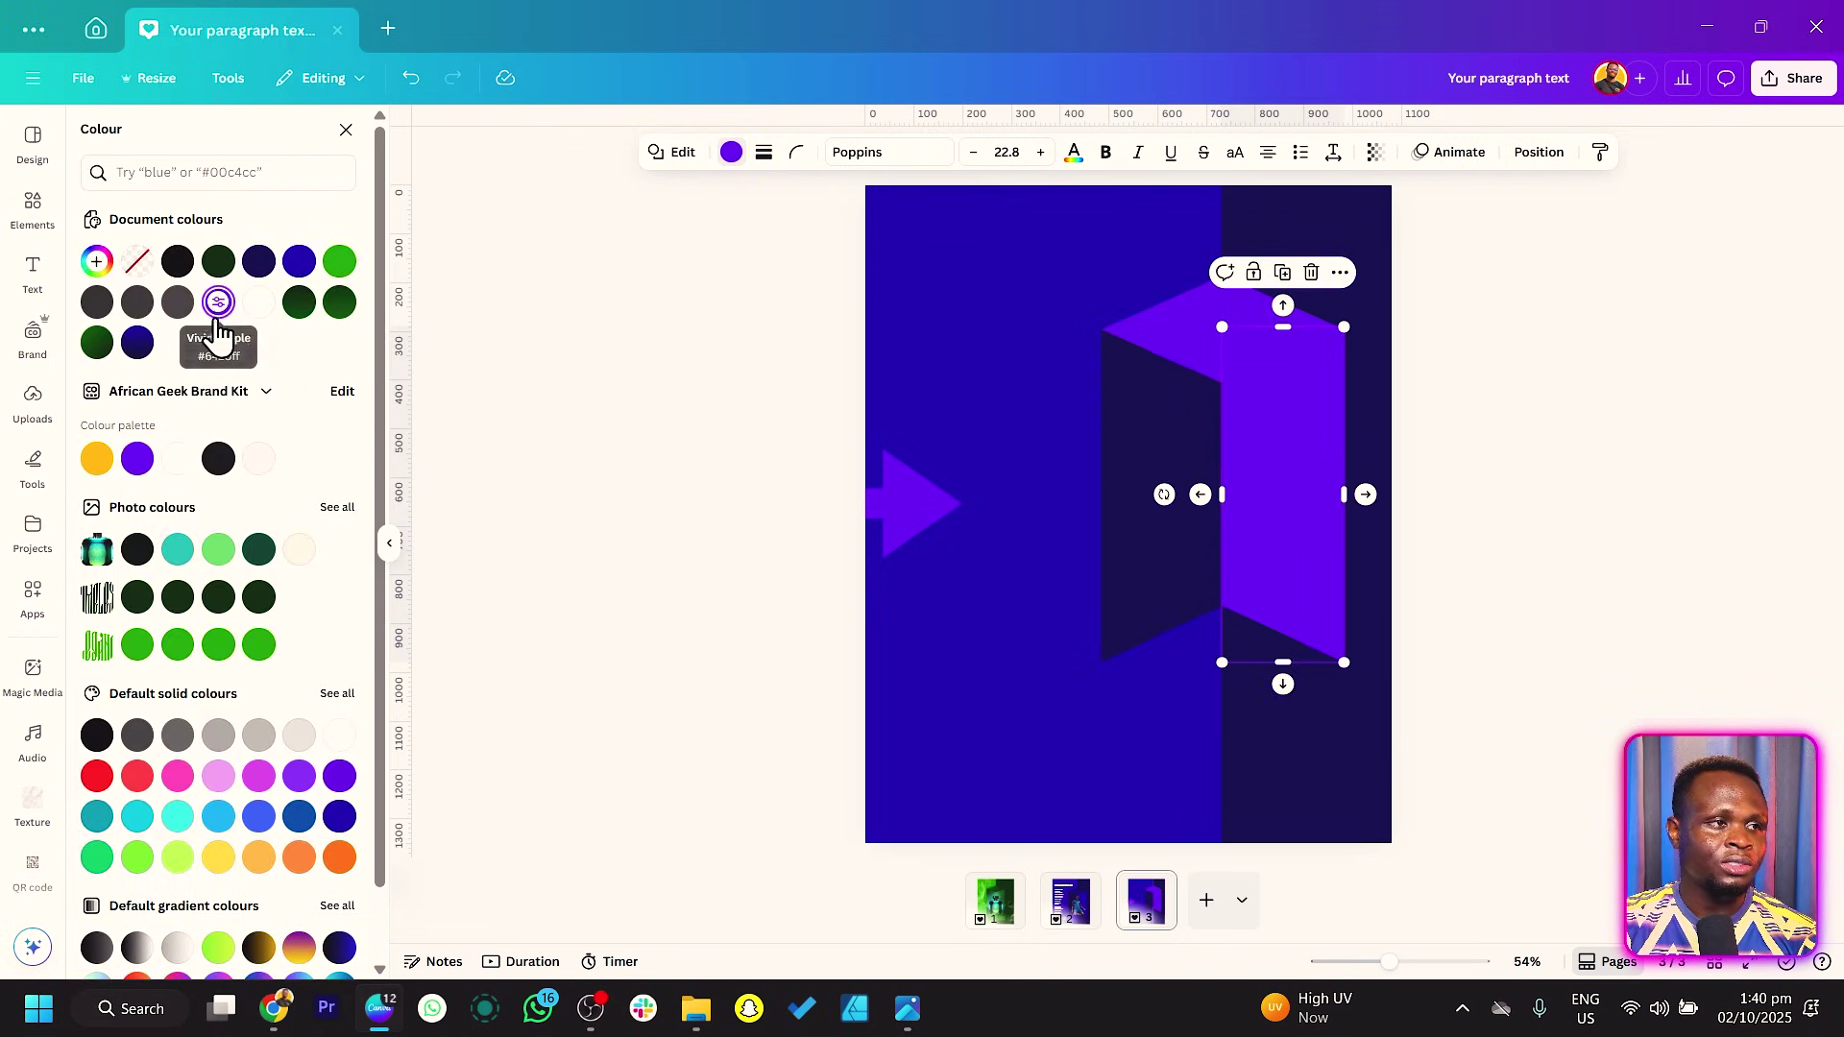
{"action": "left_click", "coordinate": [298, 261]}
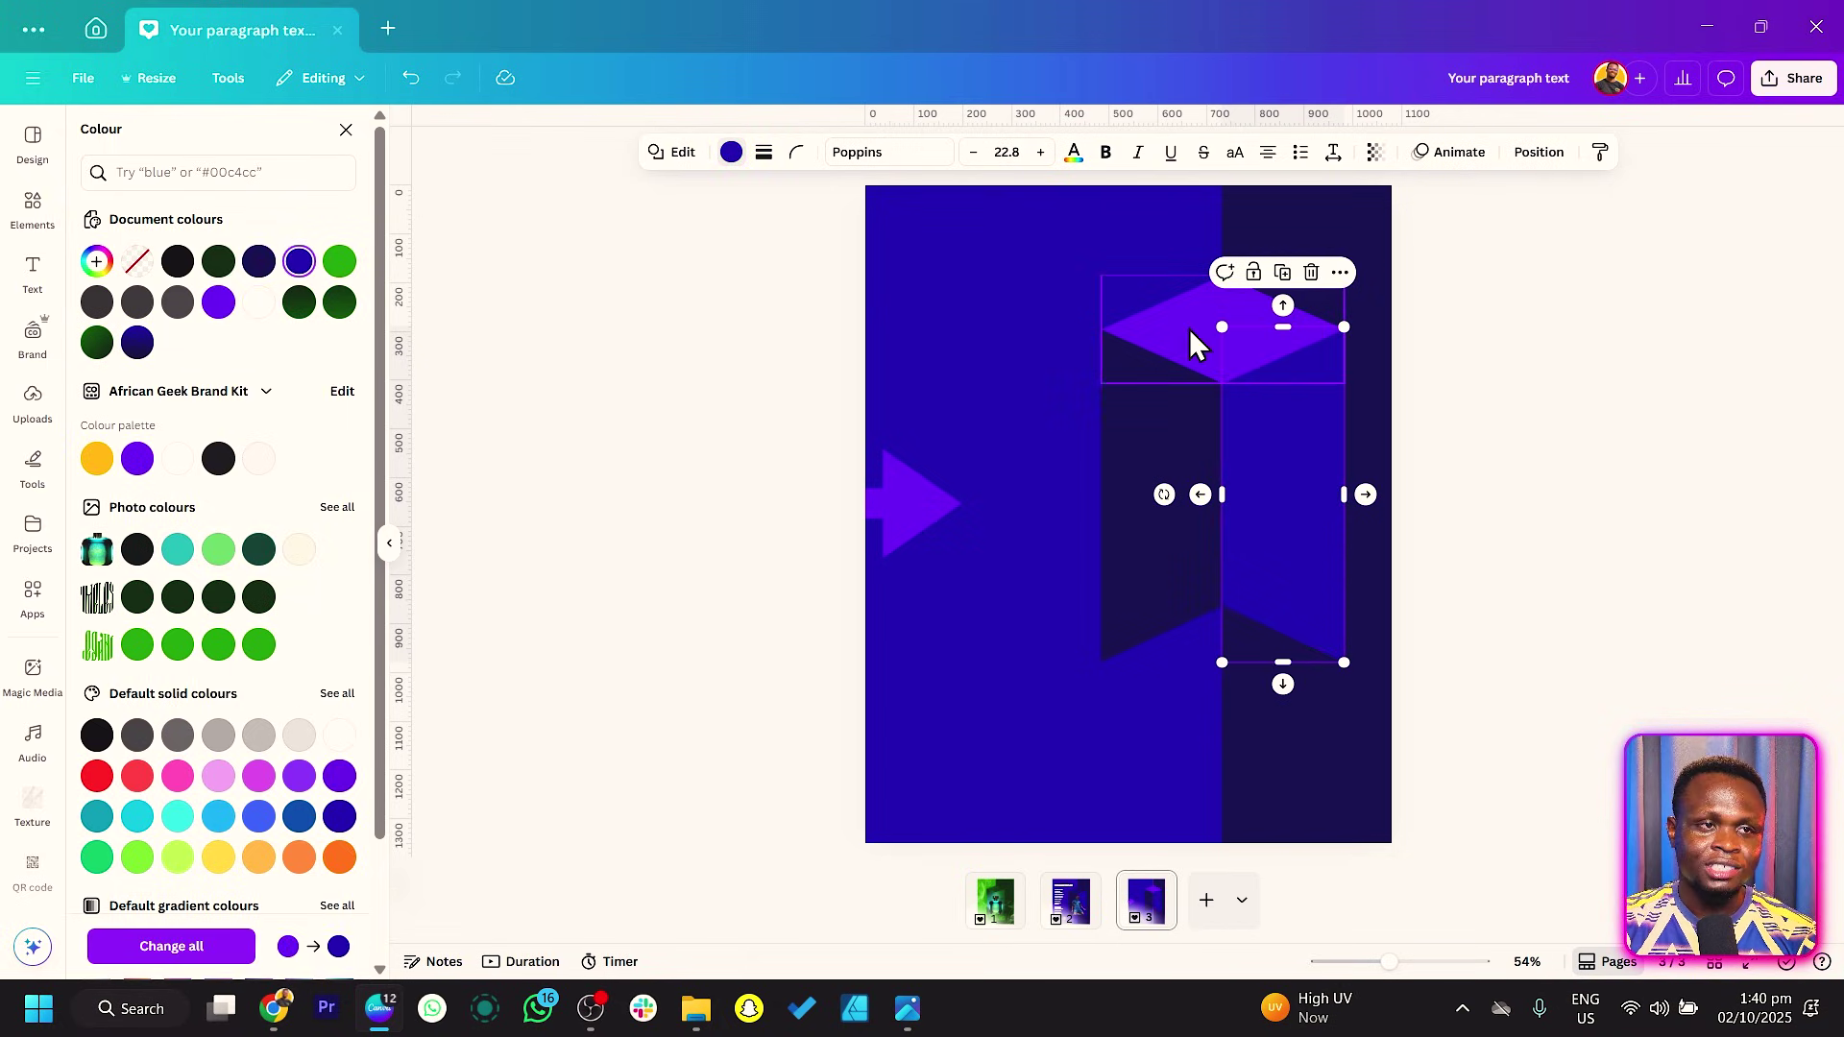
{"action": "left_click", "coordinate": [1189, 329]}
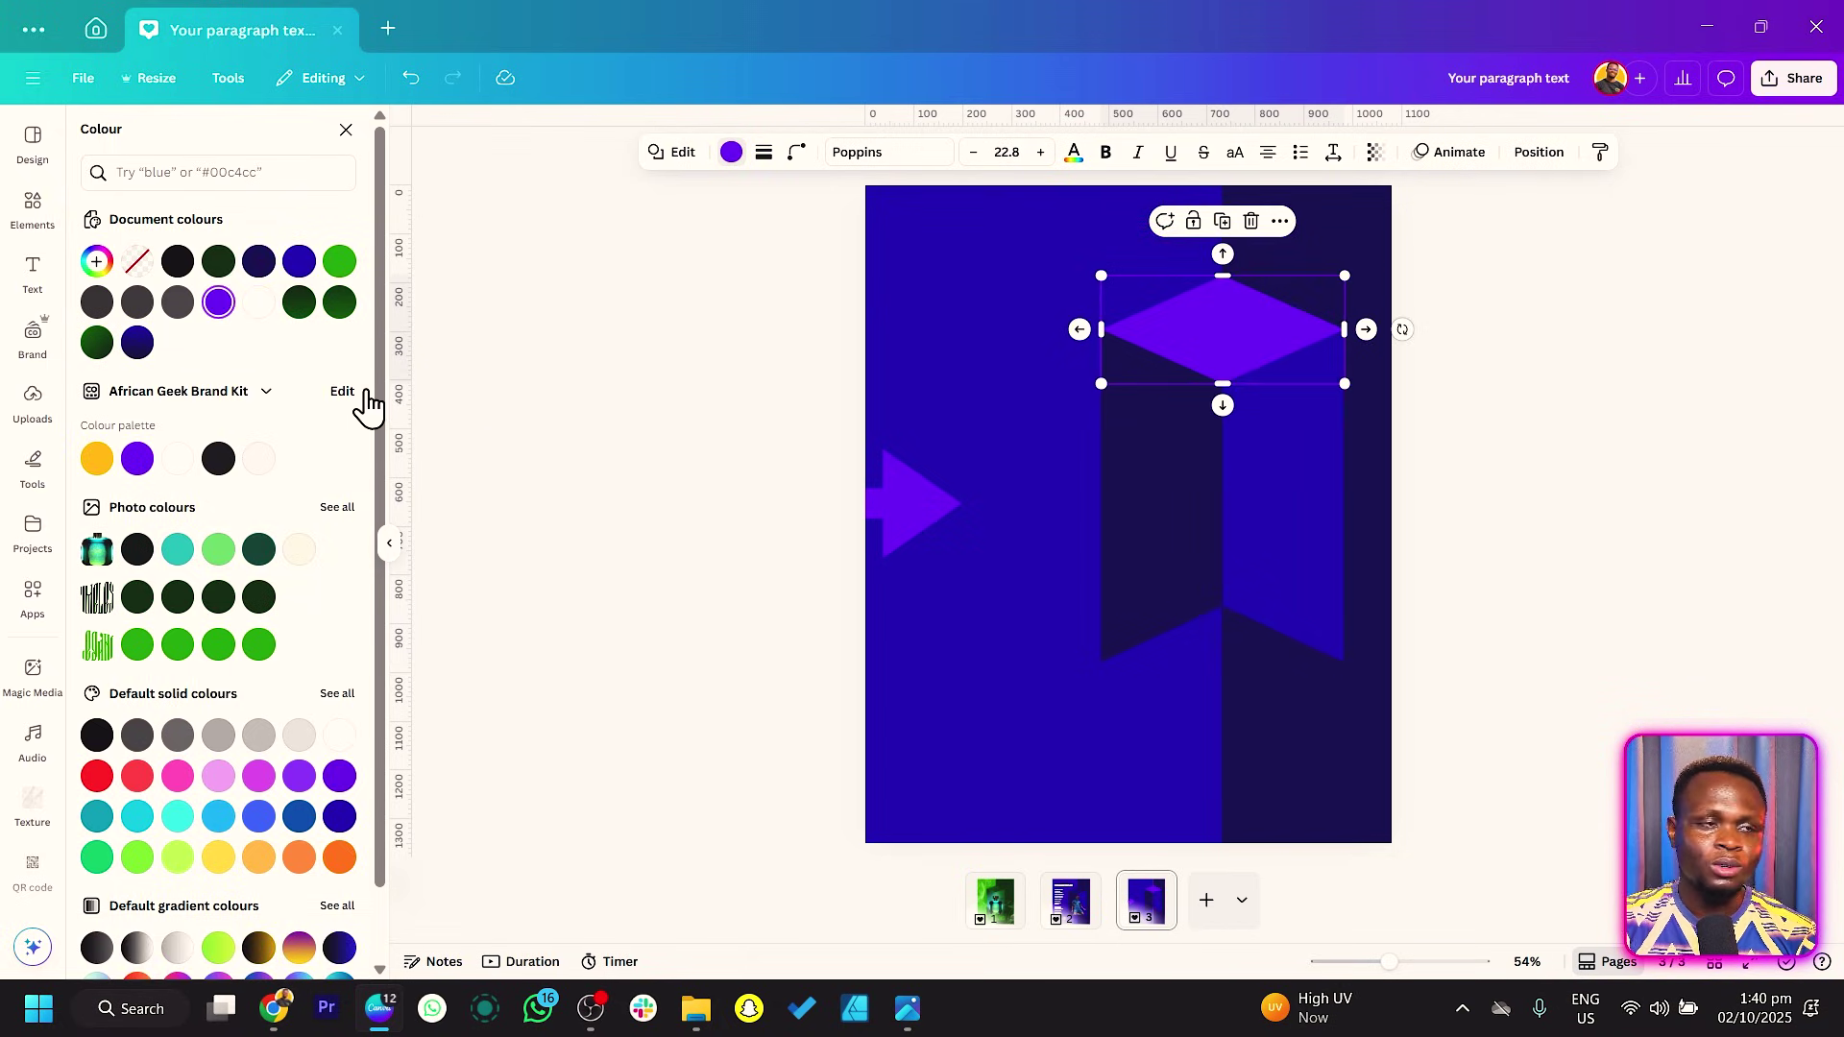
{"action": "left_click", "coordinate": [299, 261]}
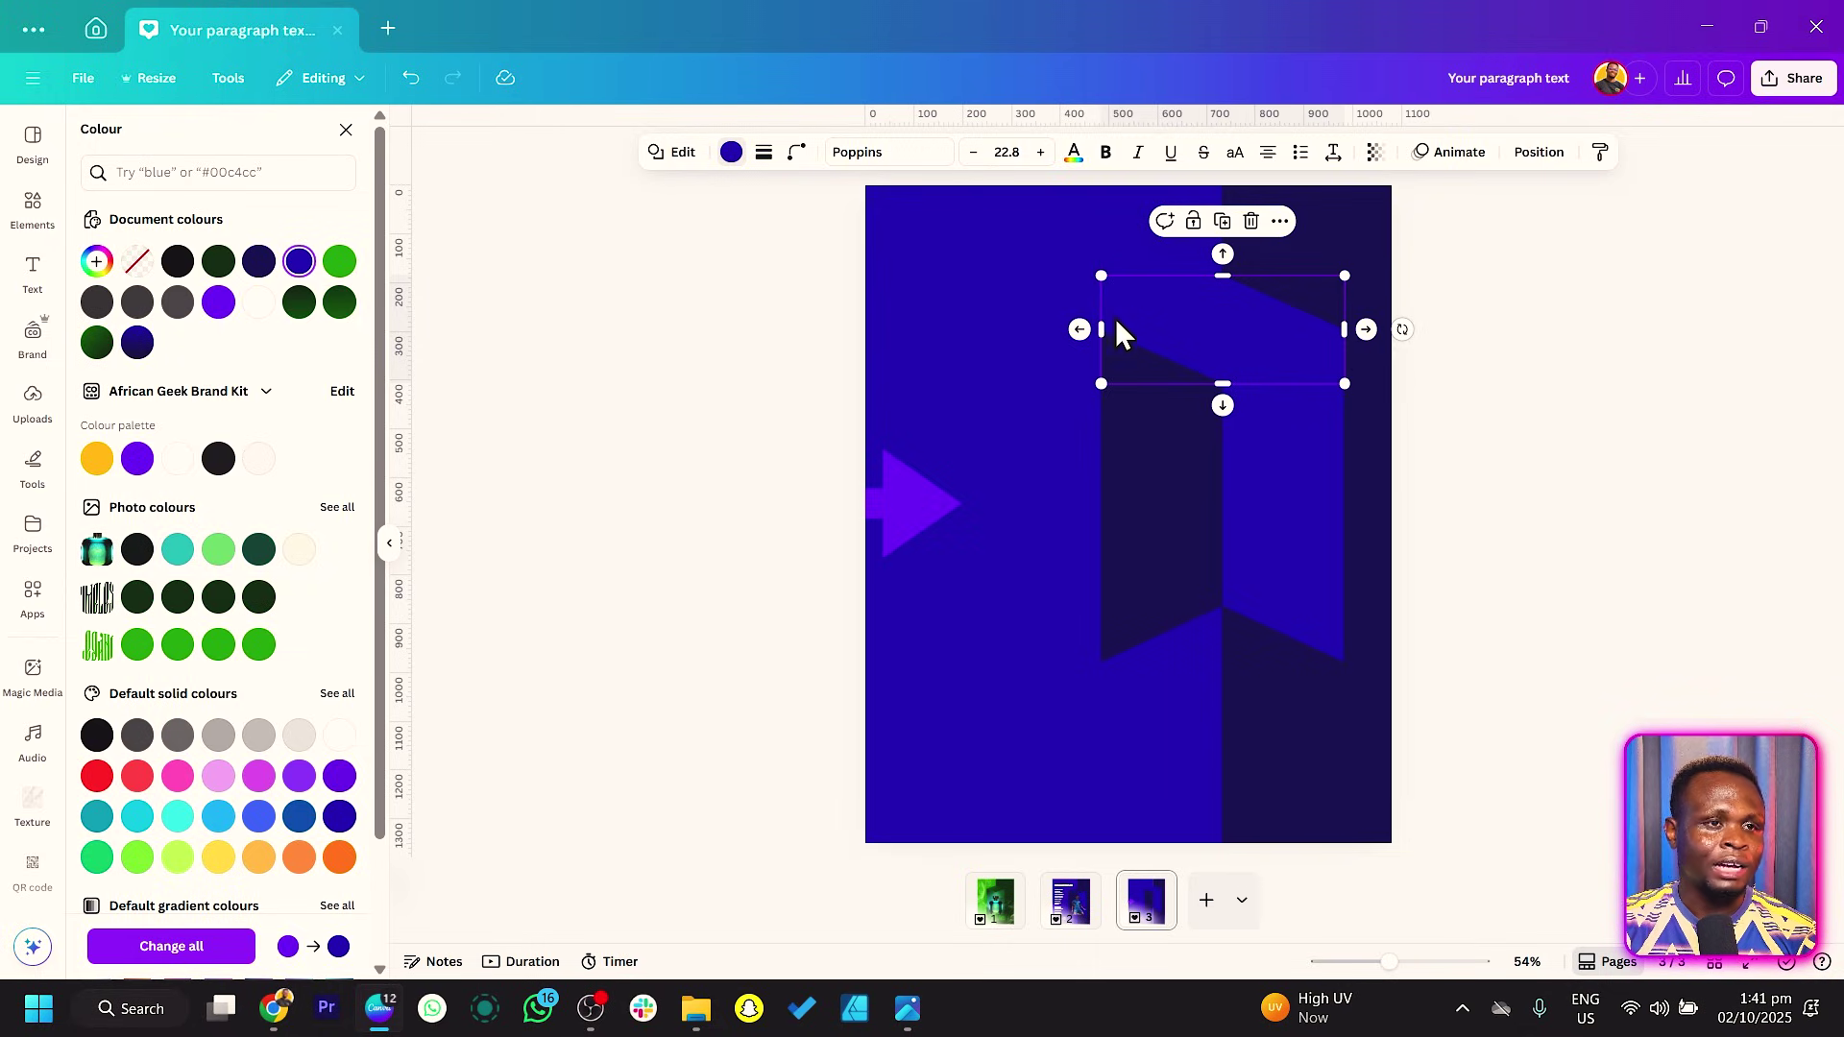
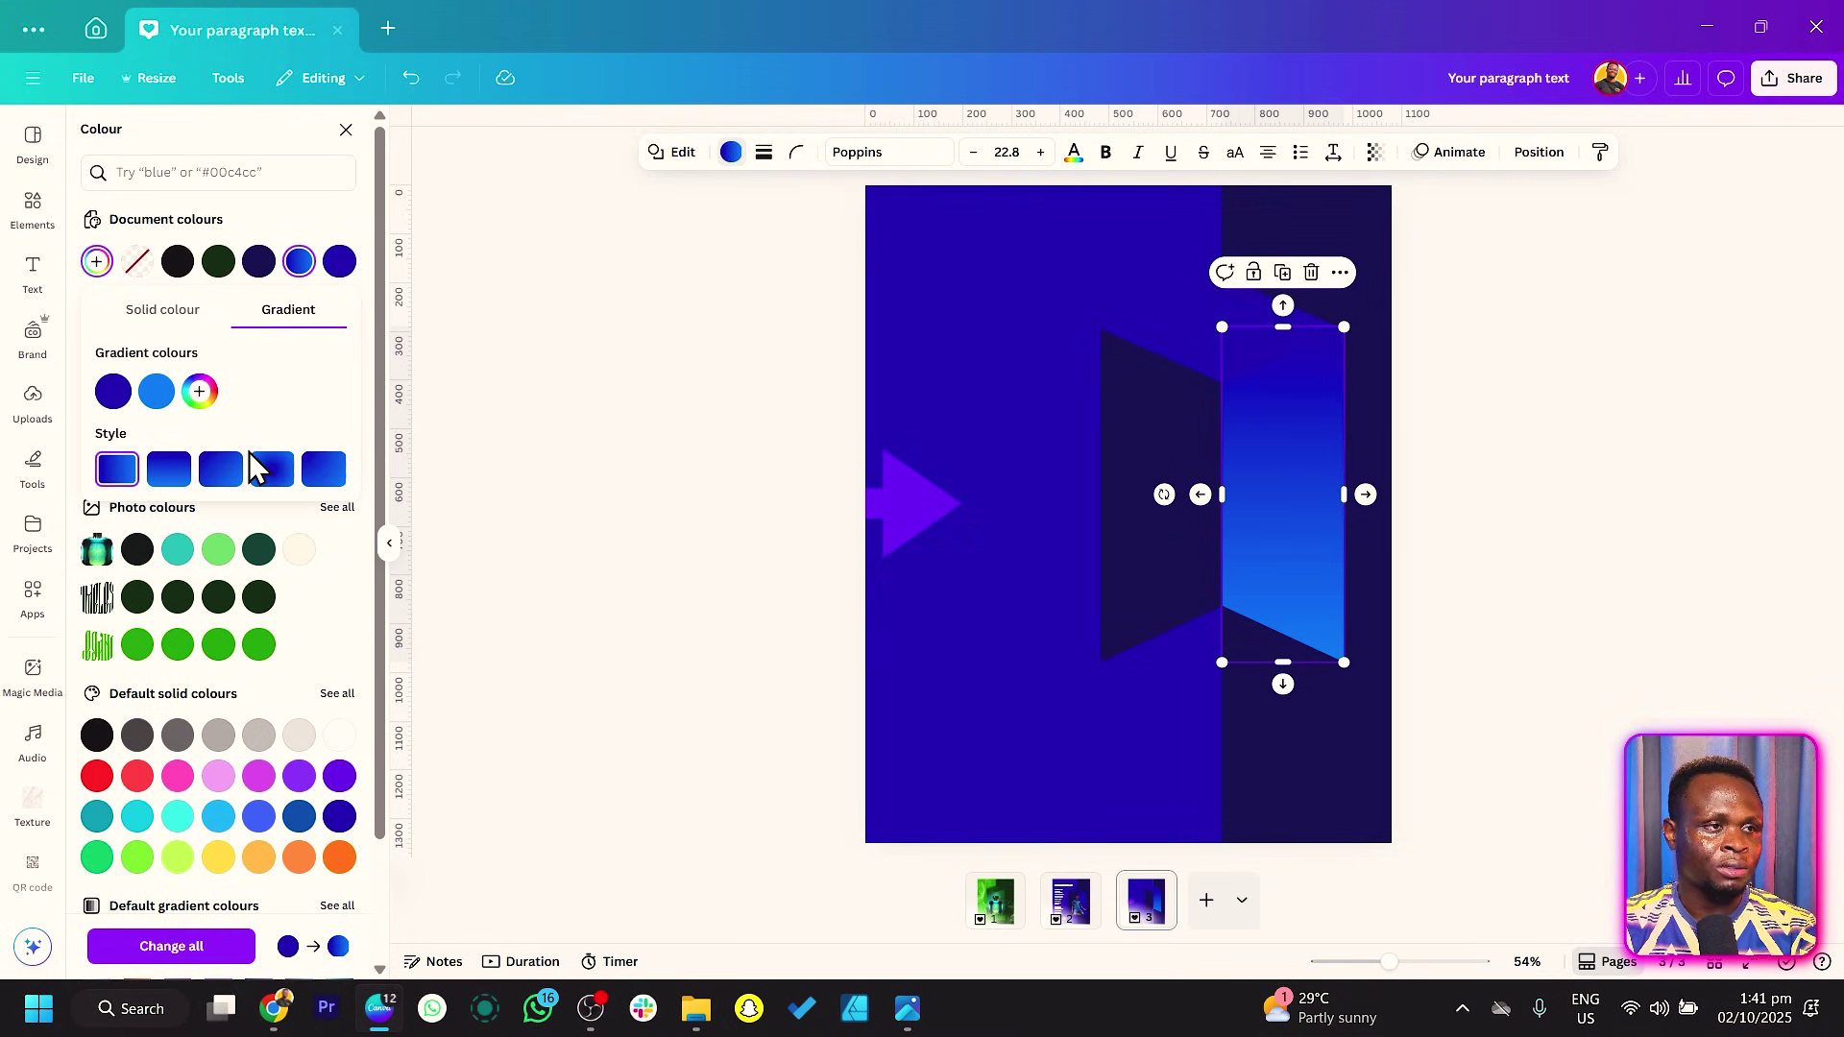
Step: Give the right trapezoid's gradient the linear 180° style and set its second colour to #2104D7
{"action": "left_click", "coordinate": [169, 471]}
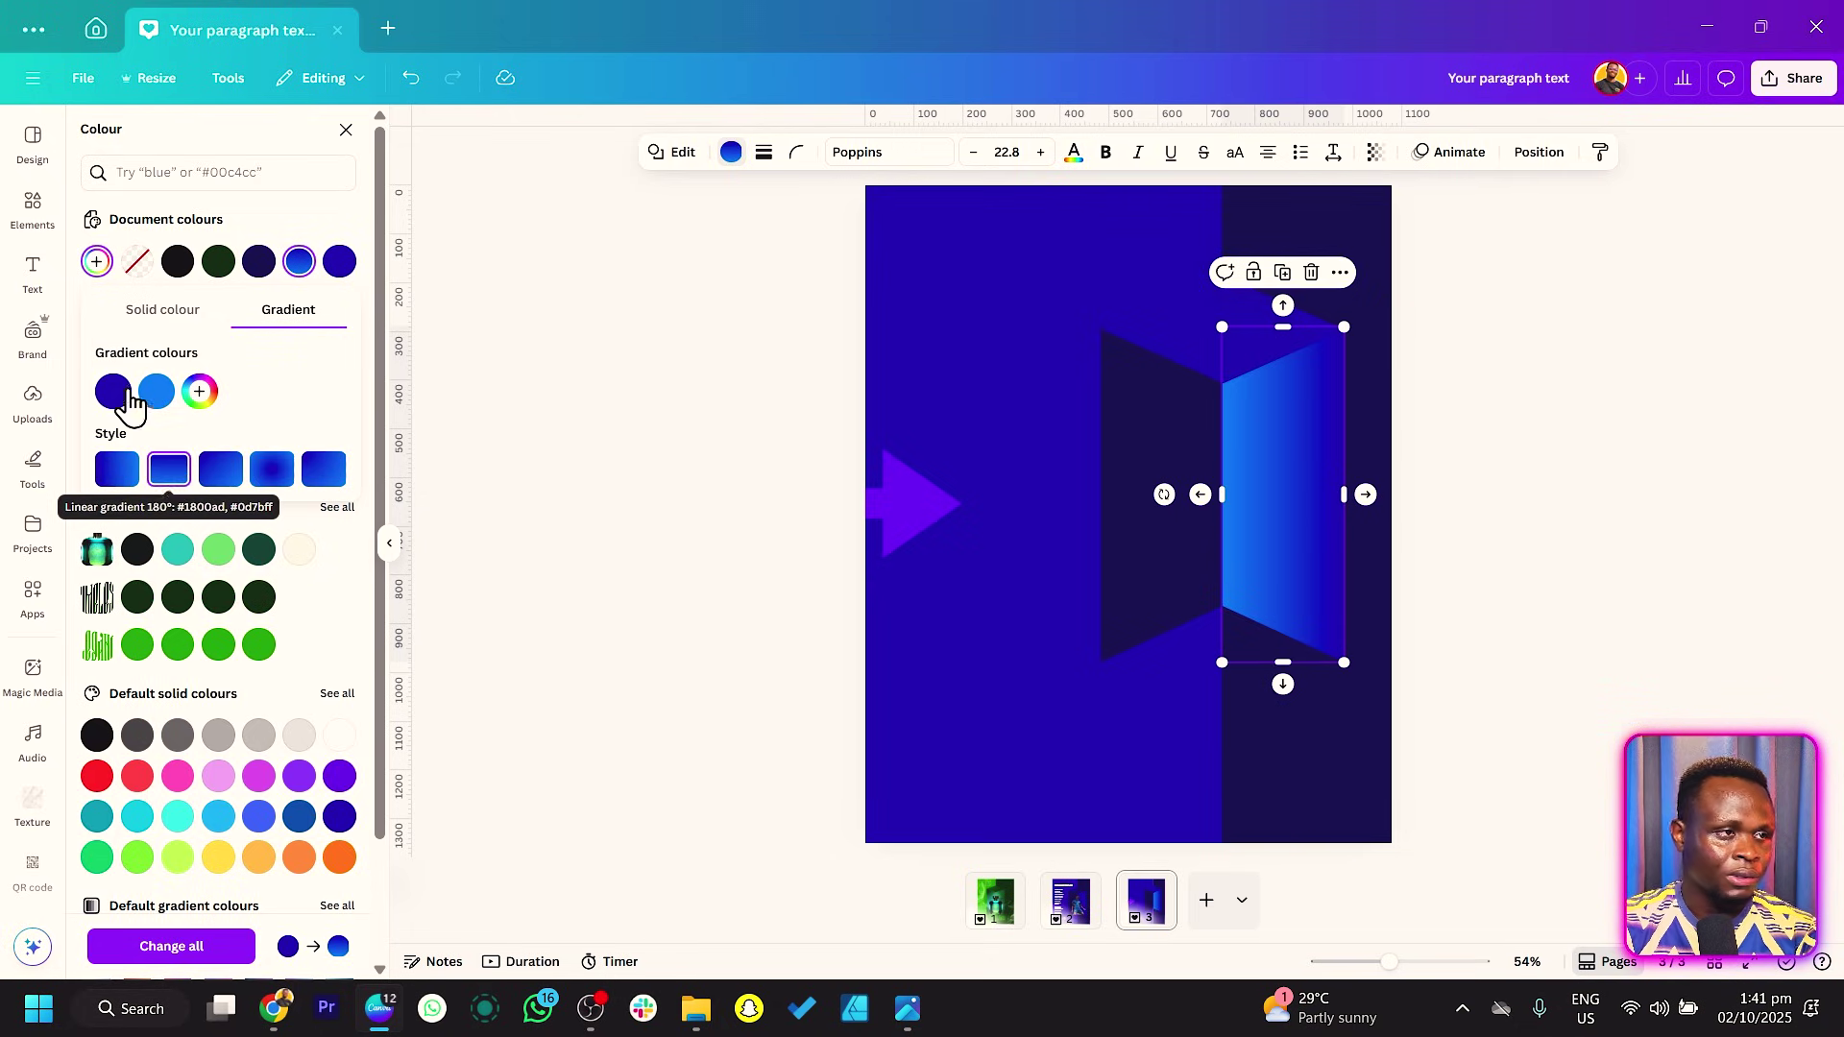
{"action": "mouse_move", "coordinate": [112, 394]}
{"action": "left_mouse_down"}
{"action": "mouse_move", "coordinate": [151, 386]}
{"action": "mouse_move", "coordinate": [134, 398]}
{"action": "left_mouse_up"}
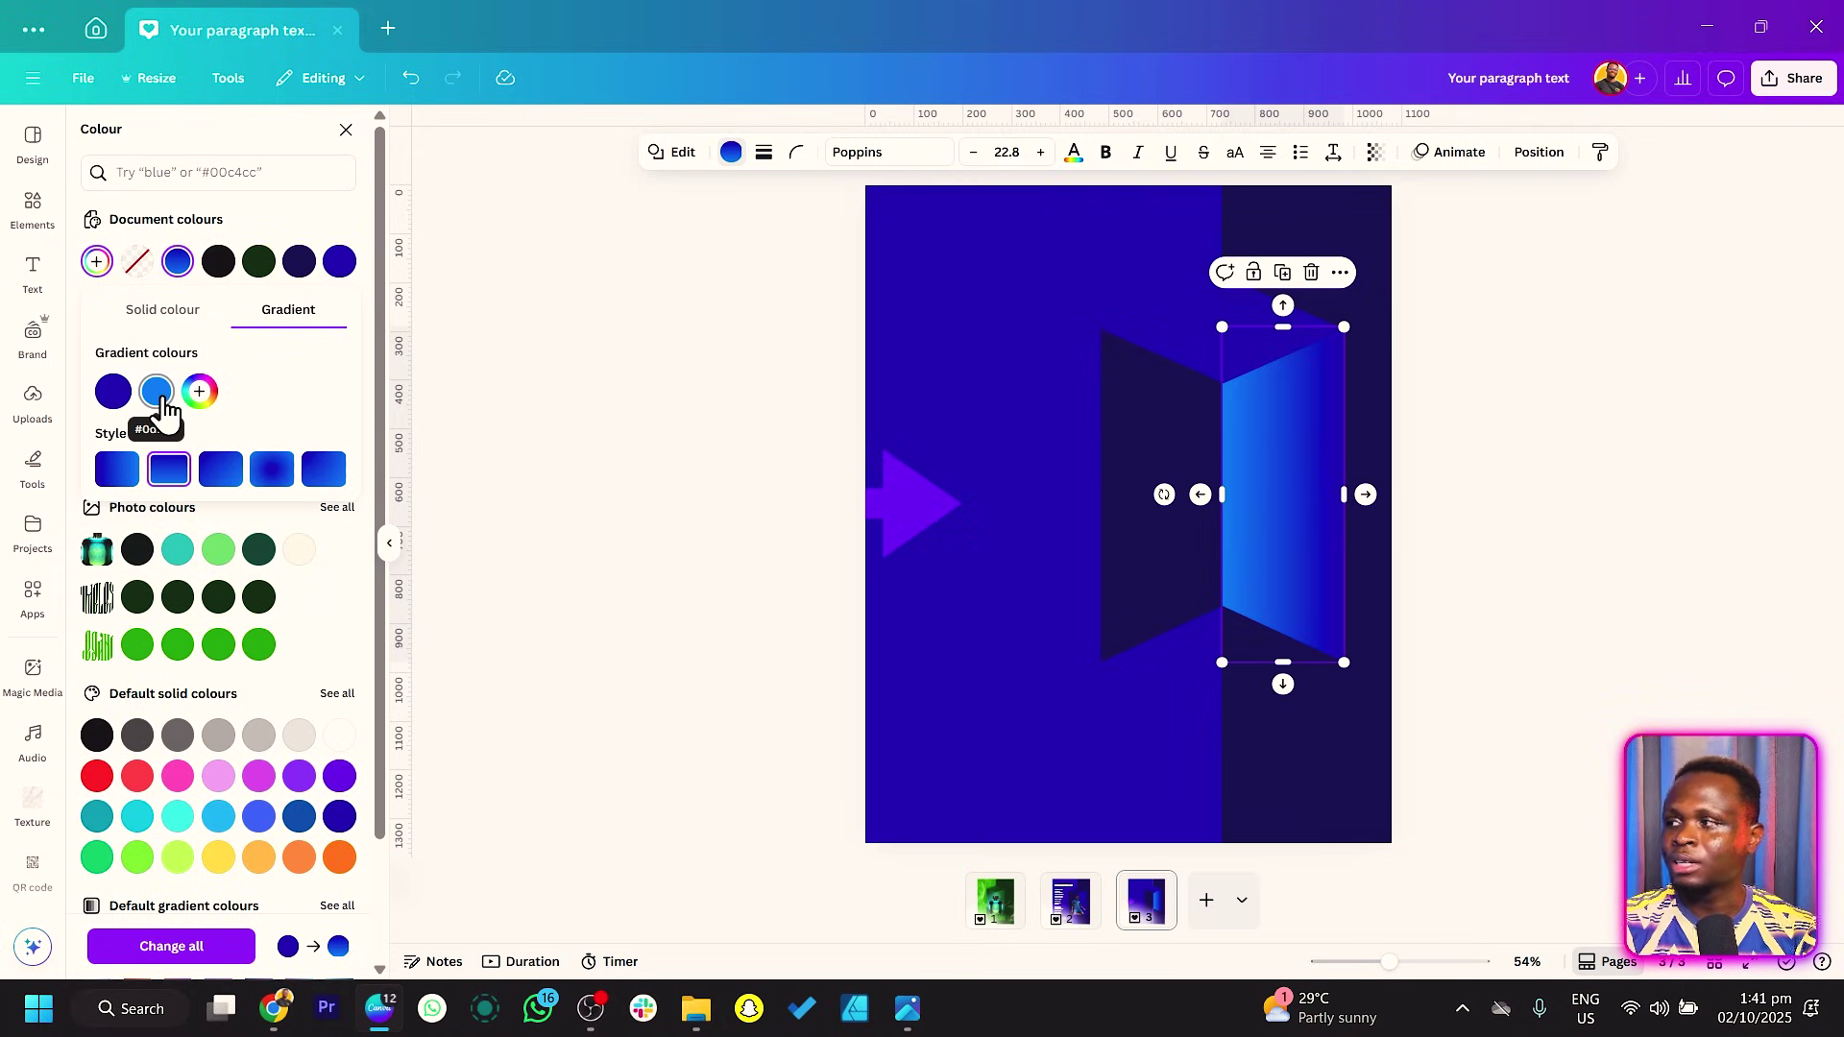
{"action": "left_click", "coordinate": [150, 393]}
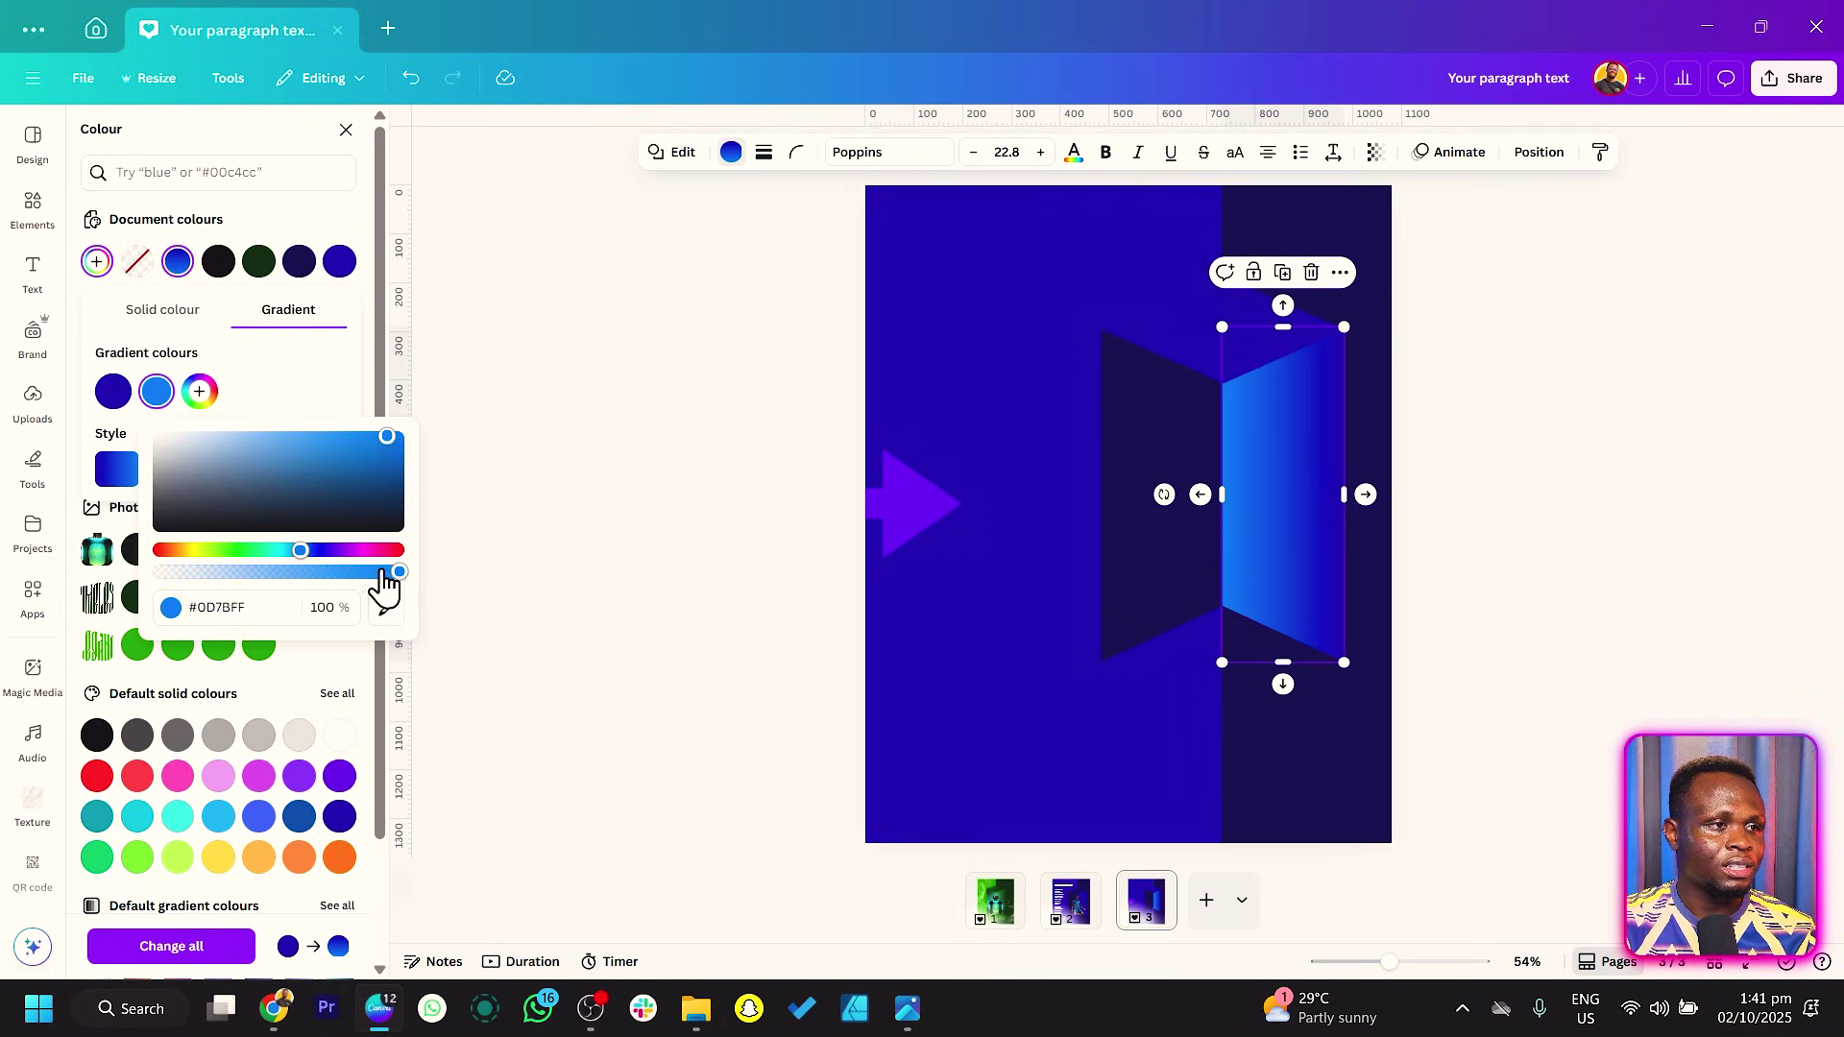
{"action": "left_click", "coordinate": [389, 608]}
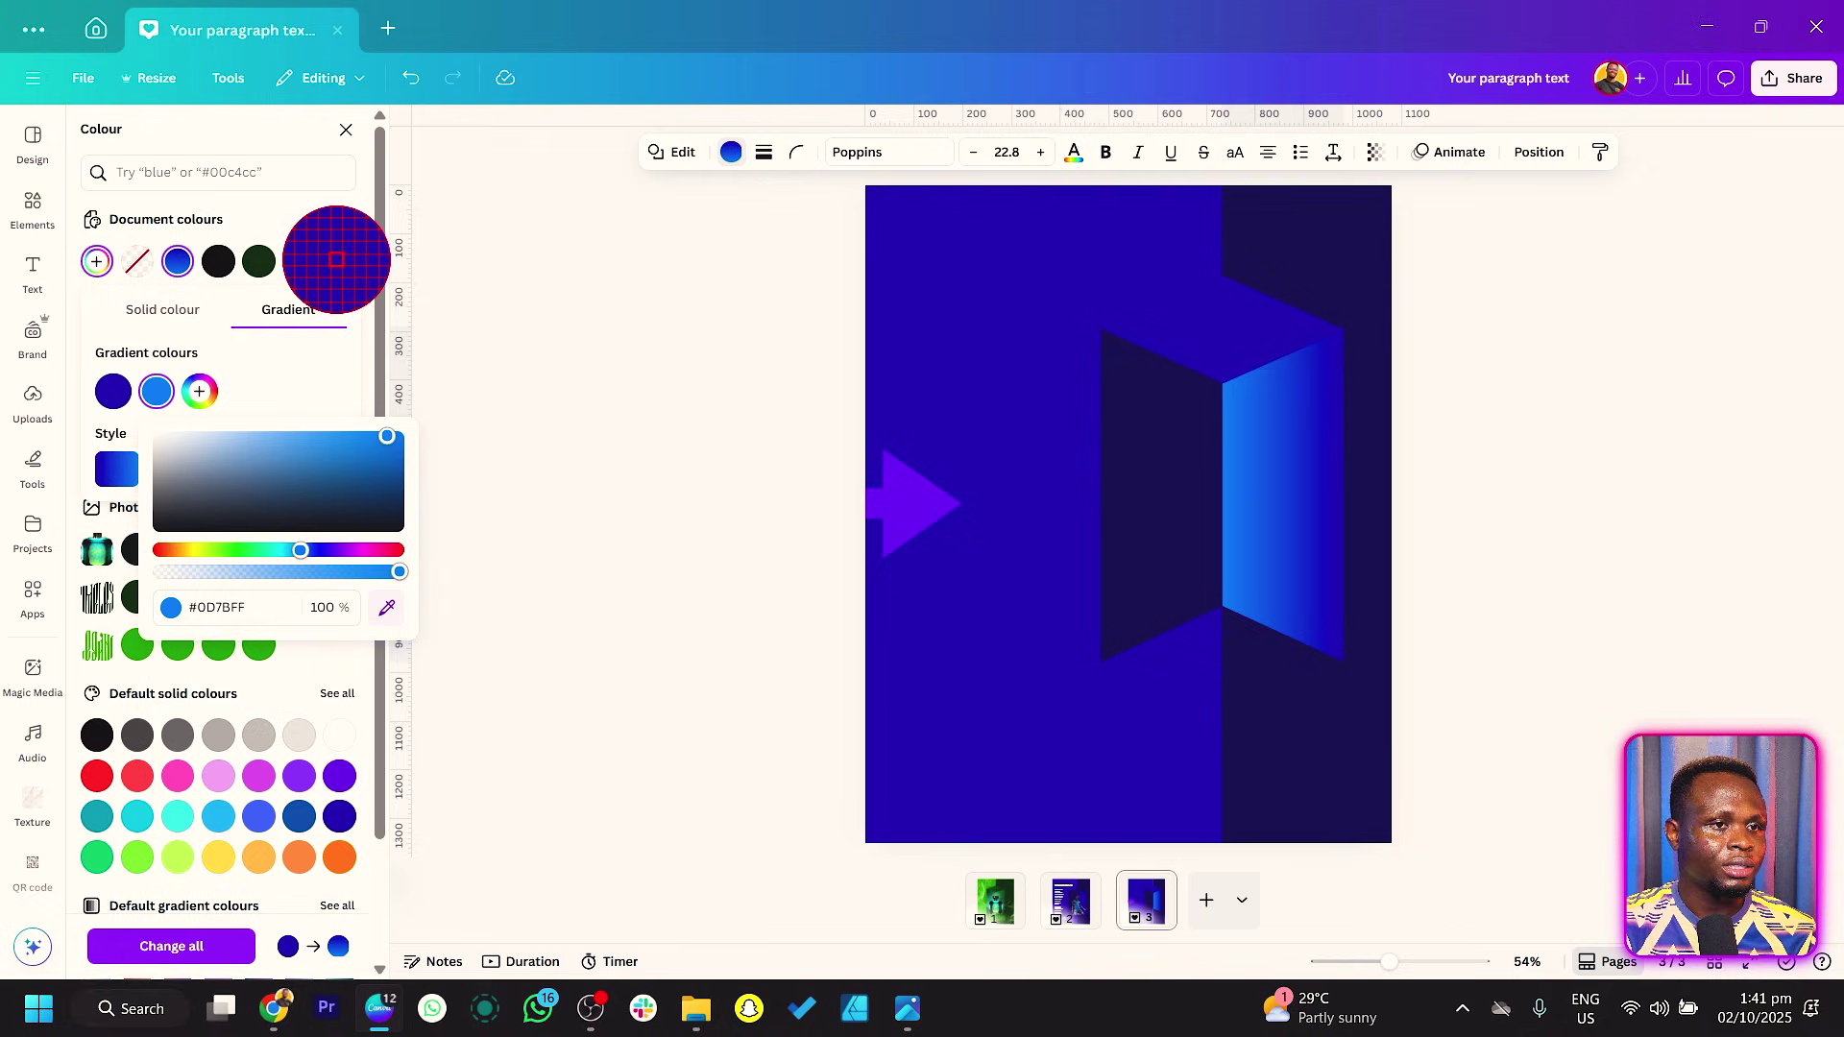
{"action": "left_click", "coordinate": [336, 260]}
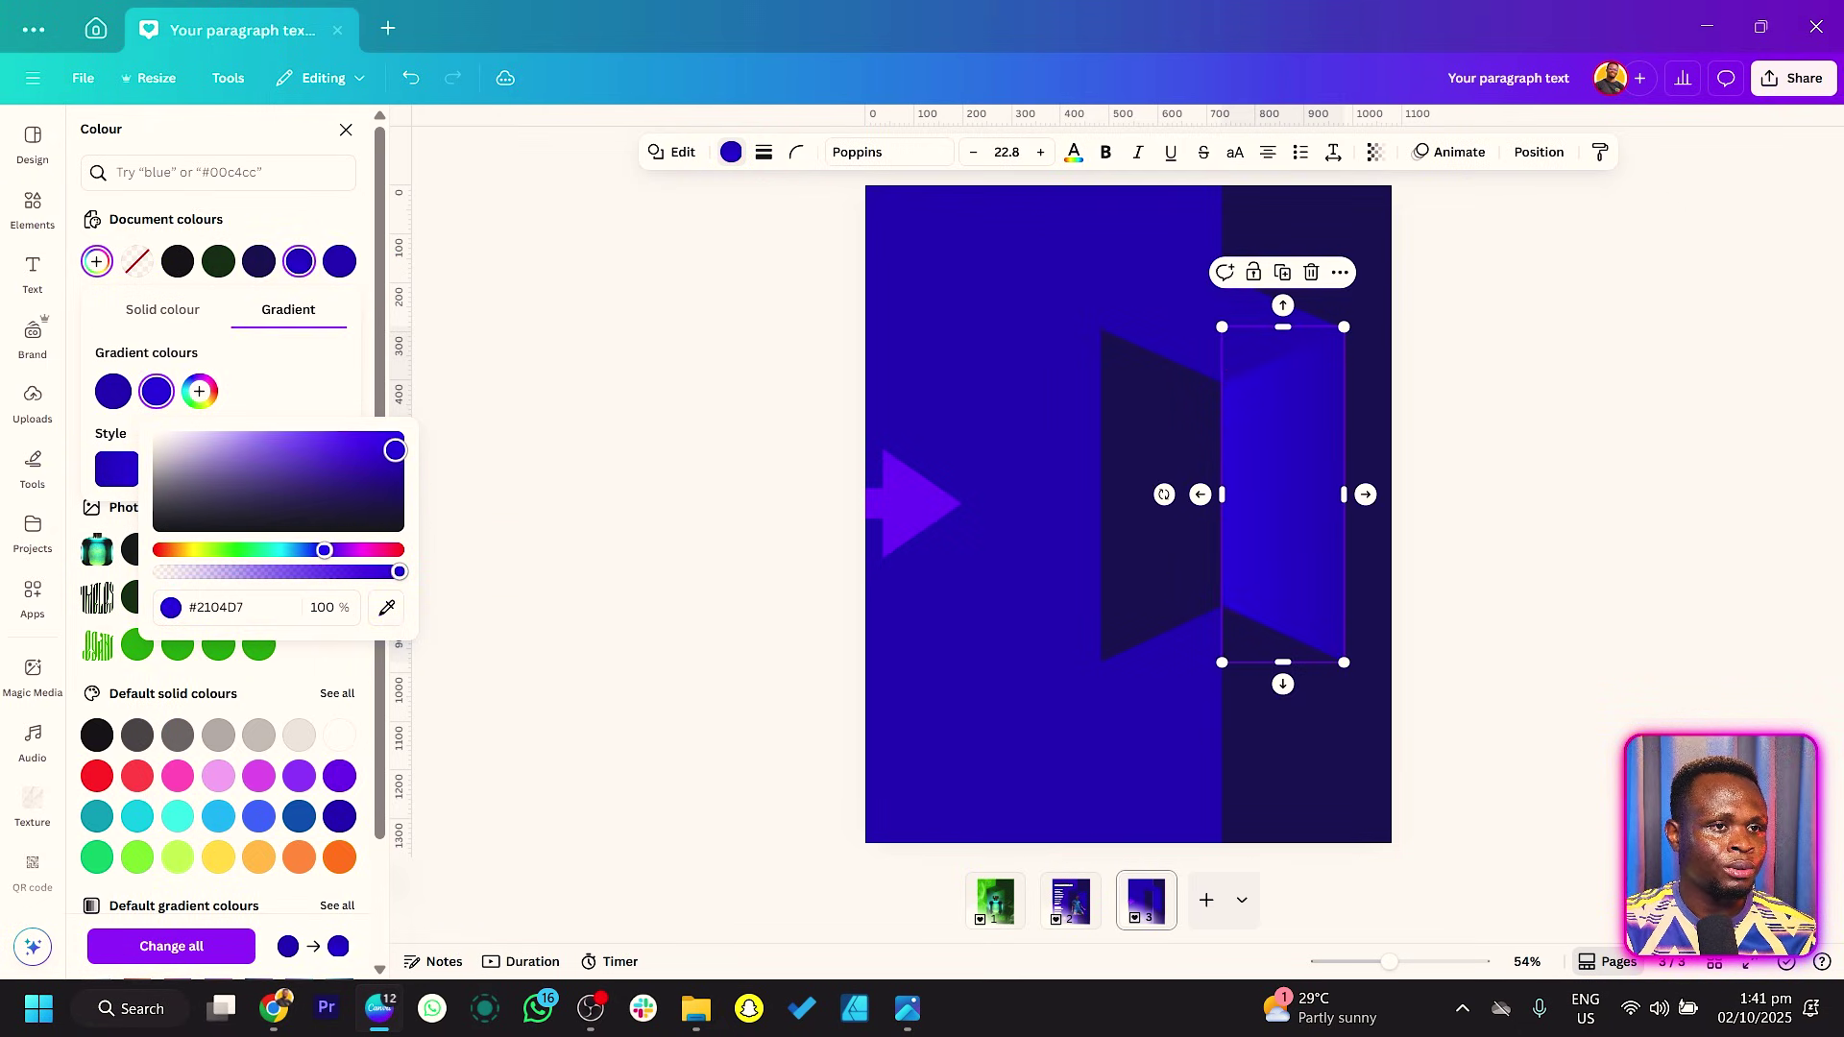
{"action": "left_click", "coordinate": [459, 399]}
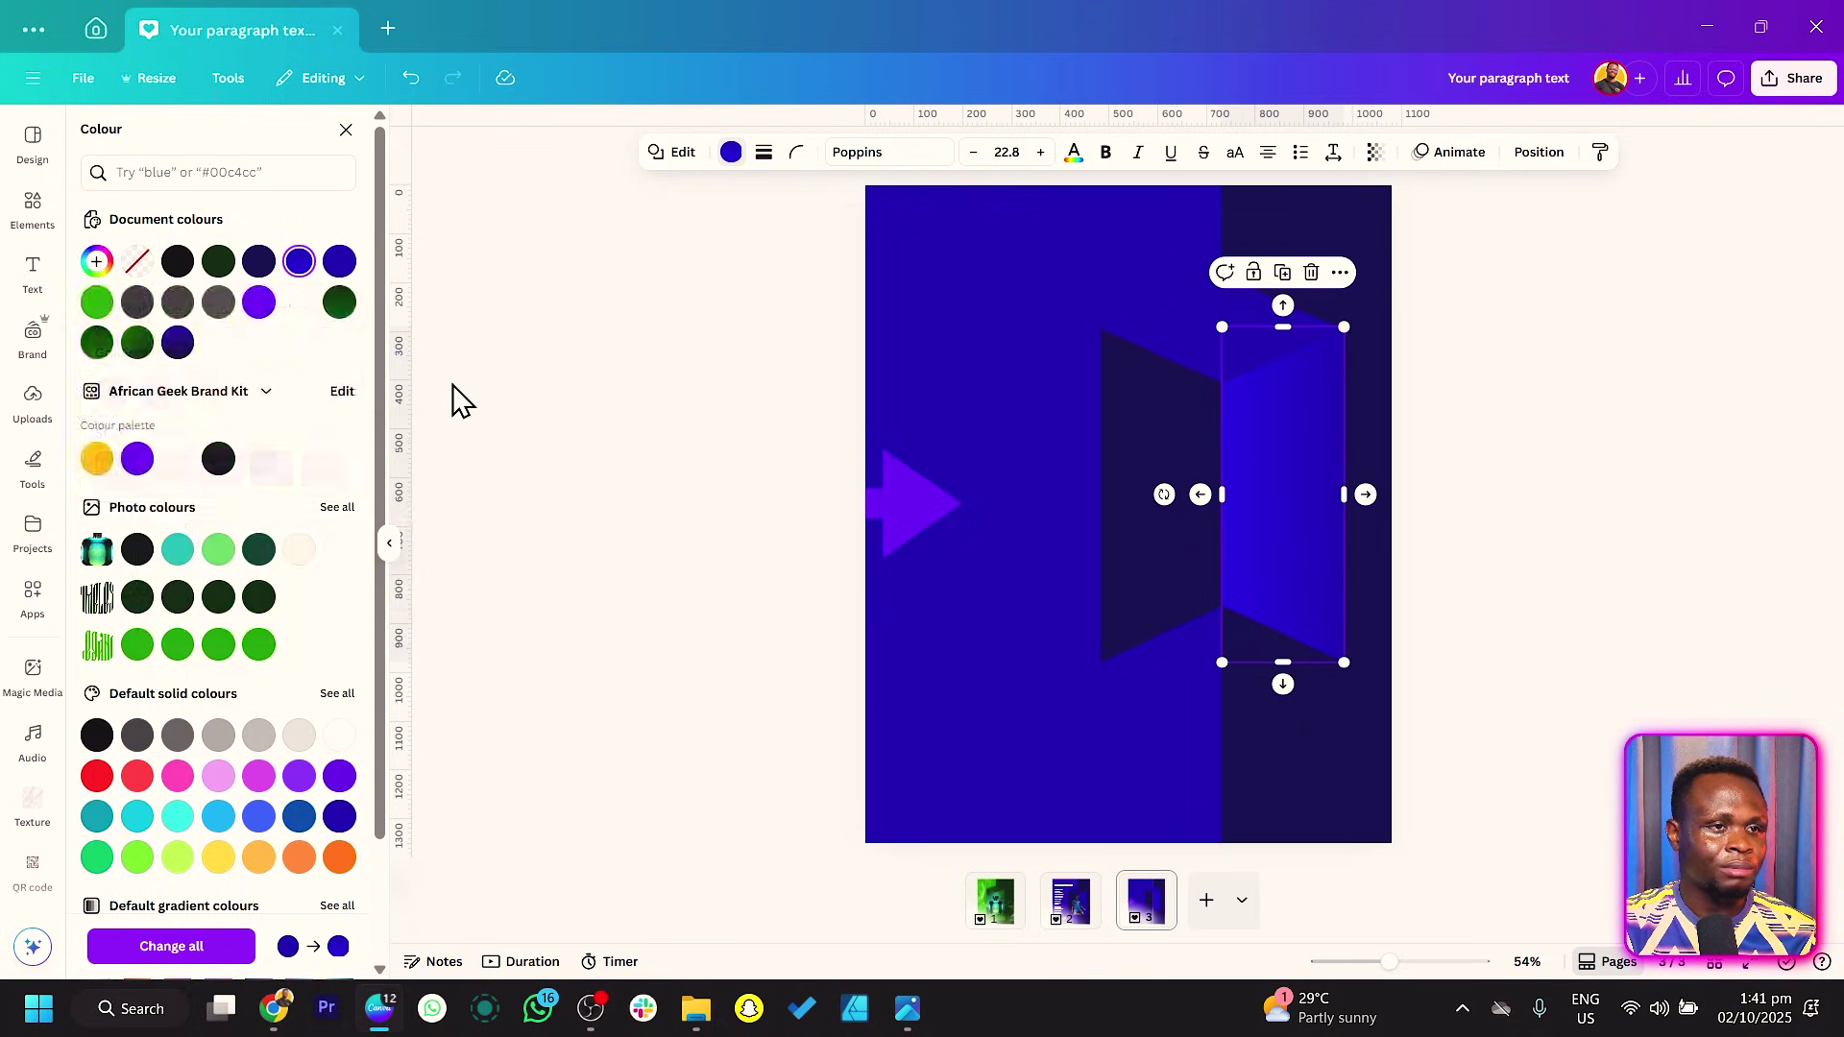
{"action": "left_click", "coordinate": [461, 399]}
Step: Fill the diamond top with the same blue gradient as the right trapezoid, using the document colours
{"action": "left_click", "coordinate": [1239, 358]}
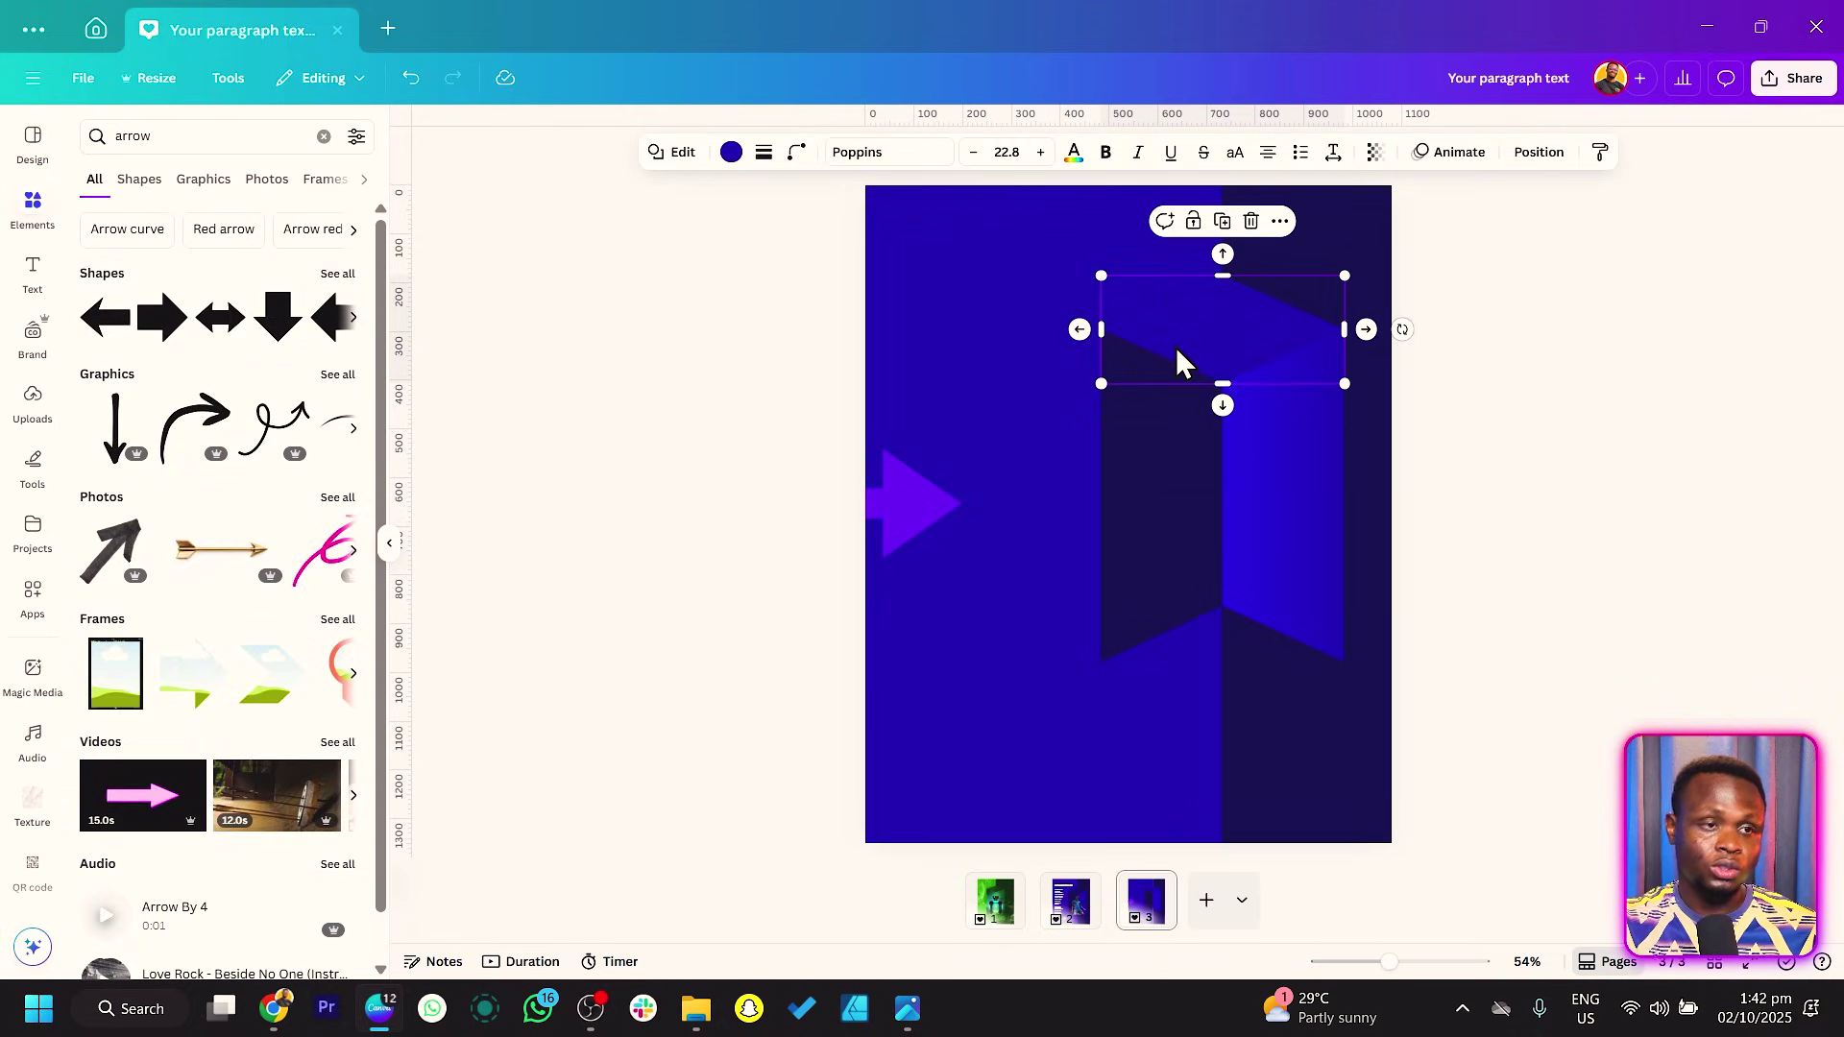
{"action": "left_click", "coordinate": [731, 152]}
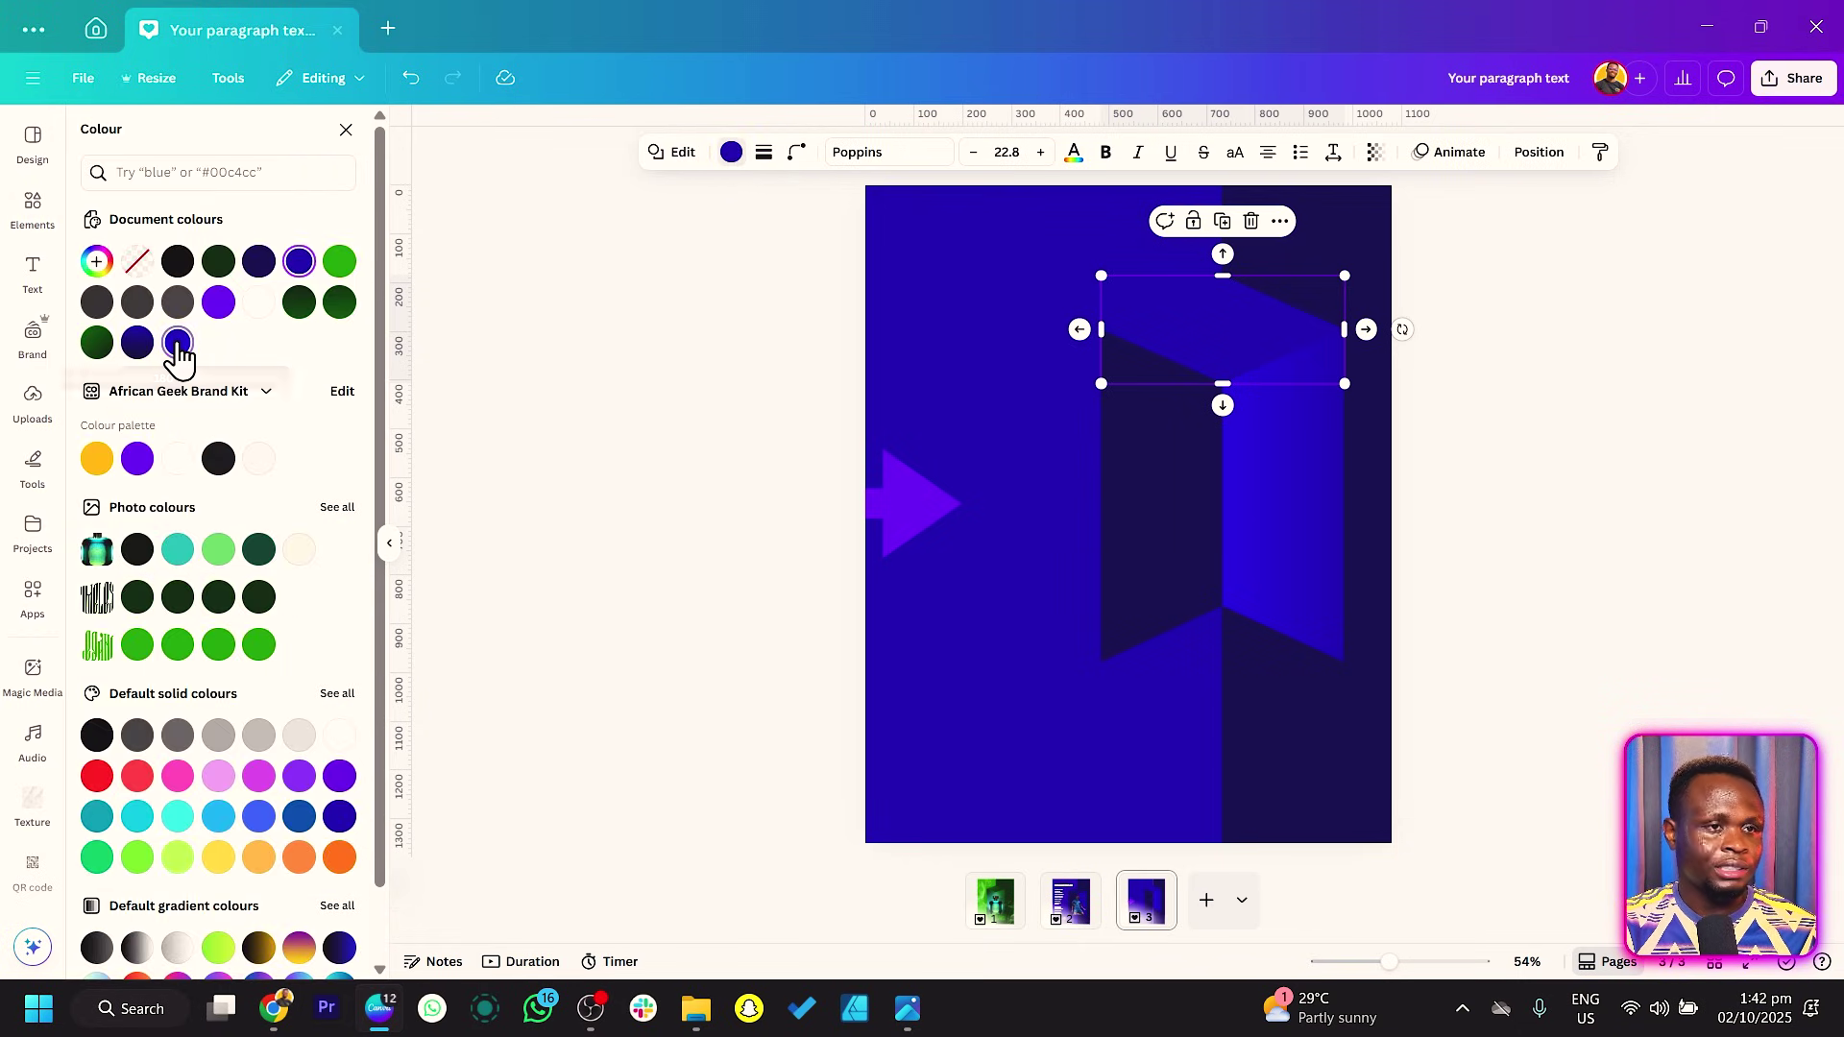
{"action": "left_click", "coordinate": [178, 346]}
{"action": "left_click", "coordinate": [718, 345]}
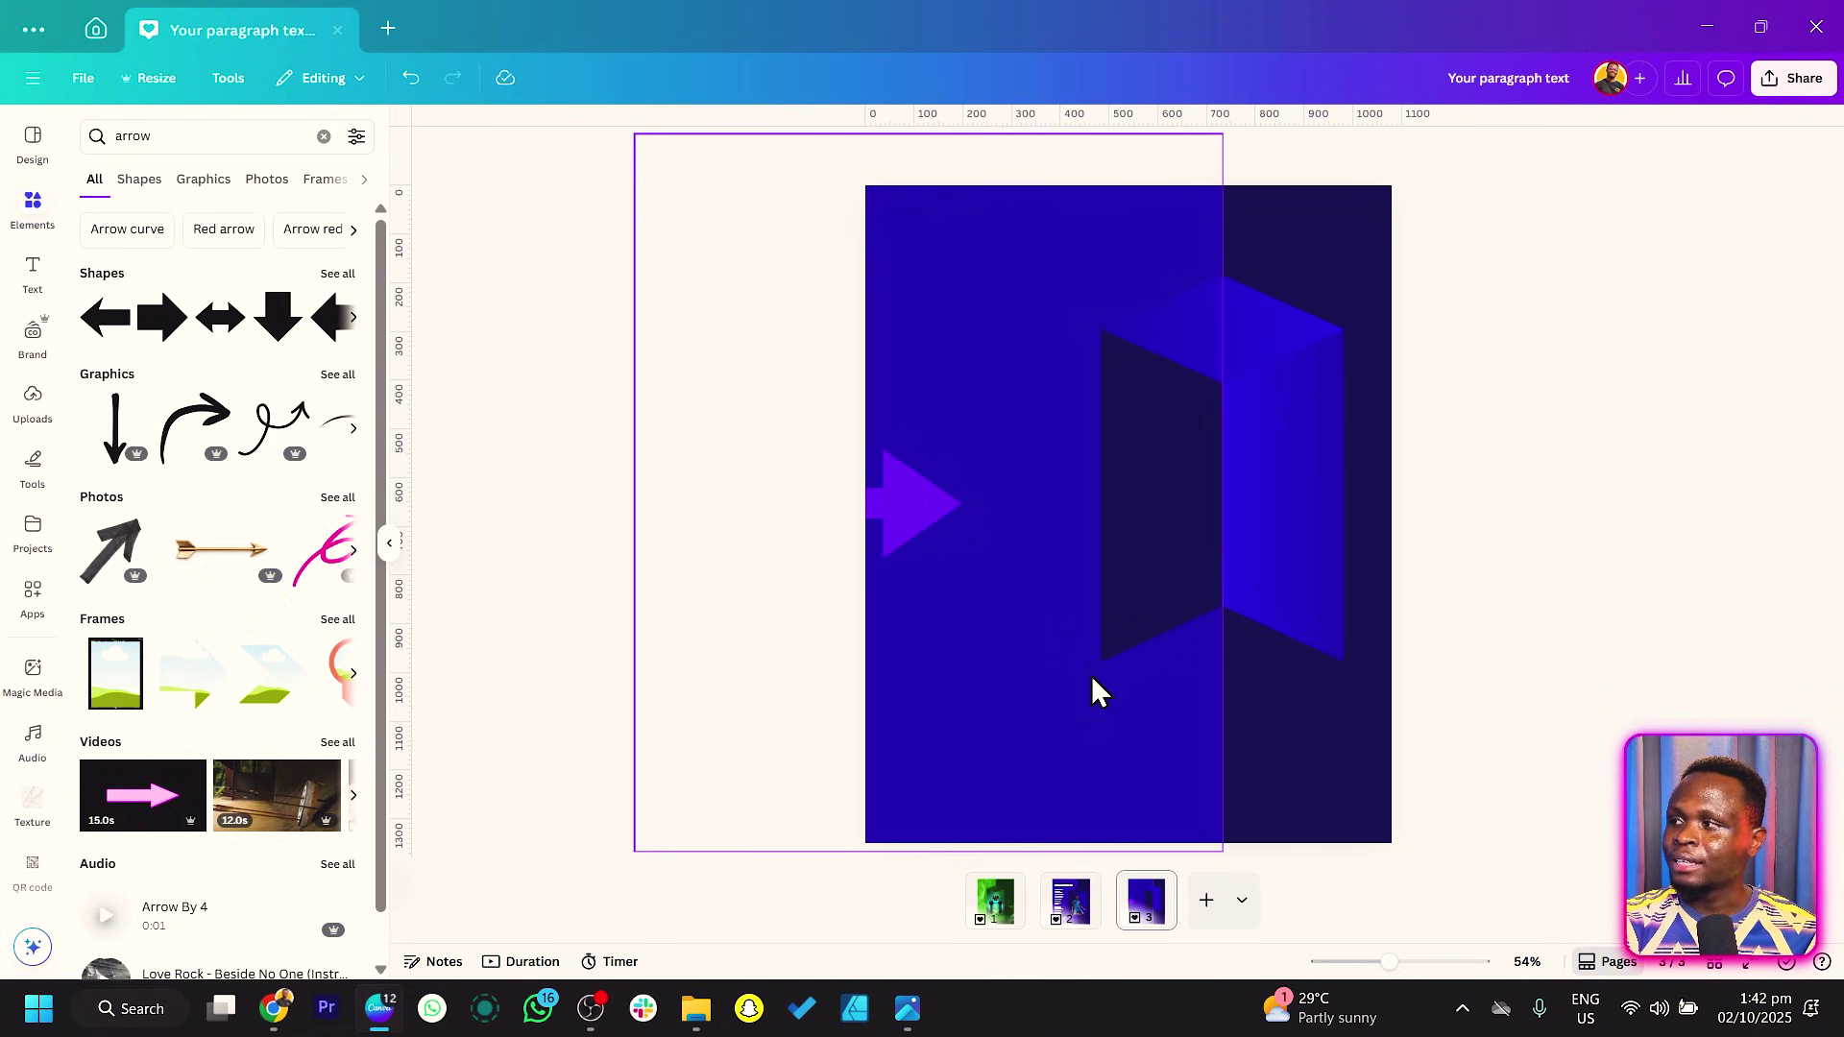
Step: Darken the first colour of the diamond's gradient to #0B004C
{"action": "left_click", "coordinate": [1224, 322]}
{"action": "left_click", "coordinate": [731, 154]}
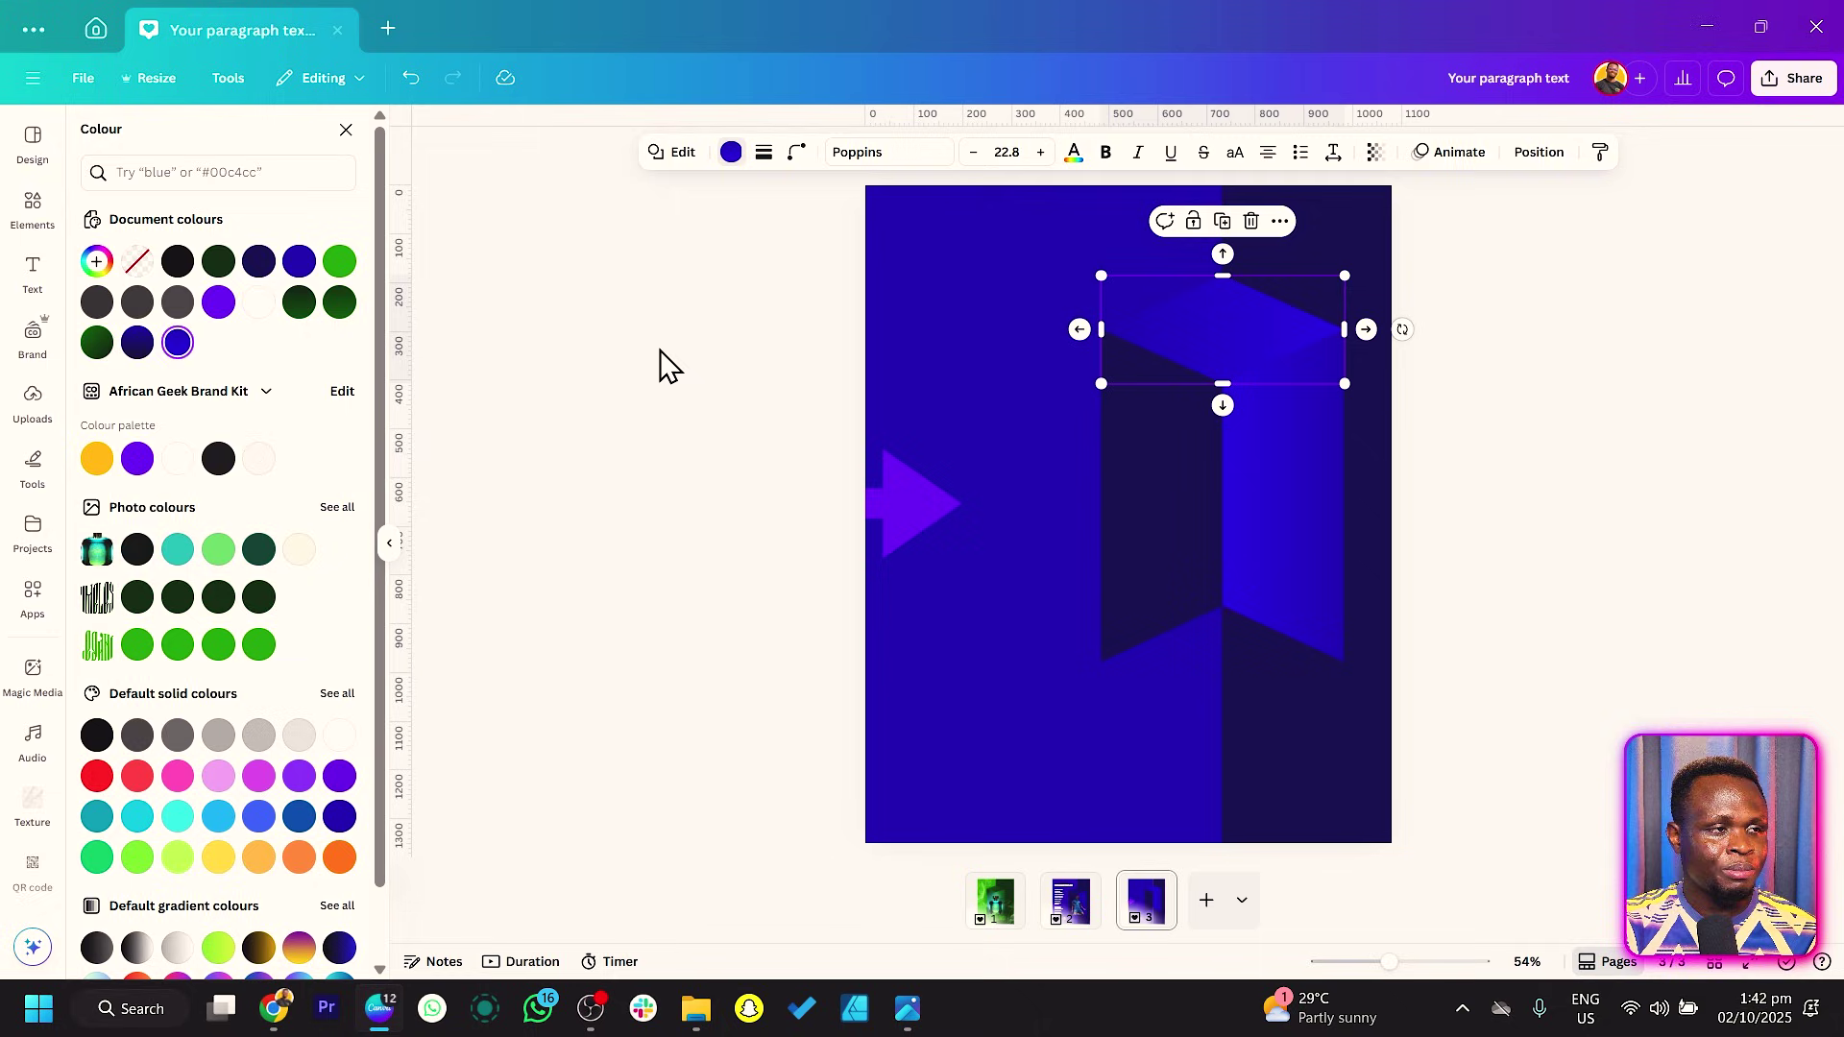
{"action": "left_click", "coordinate": [96, 261]}
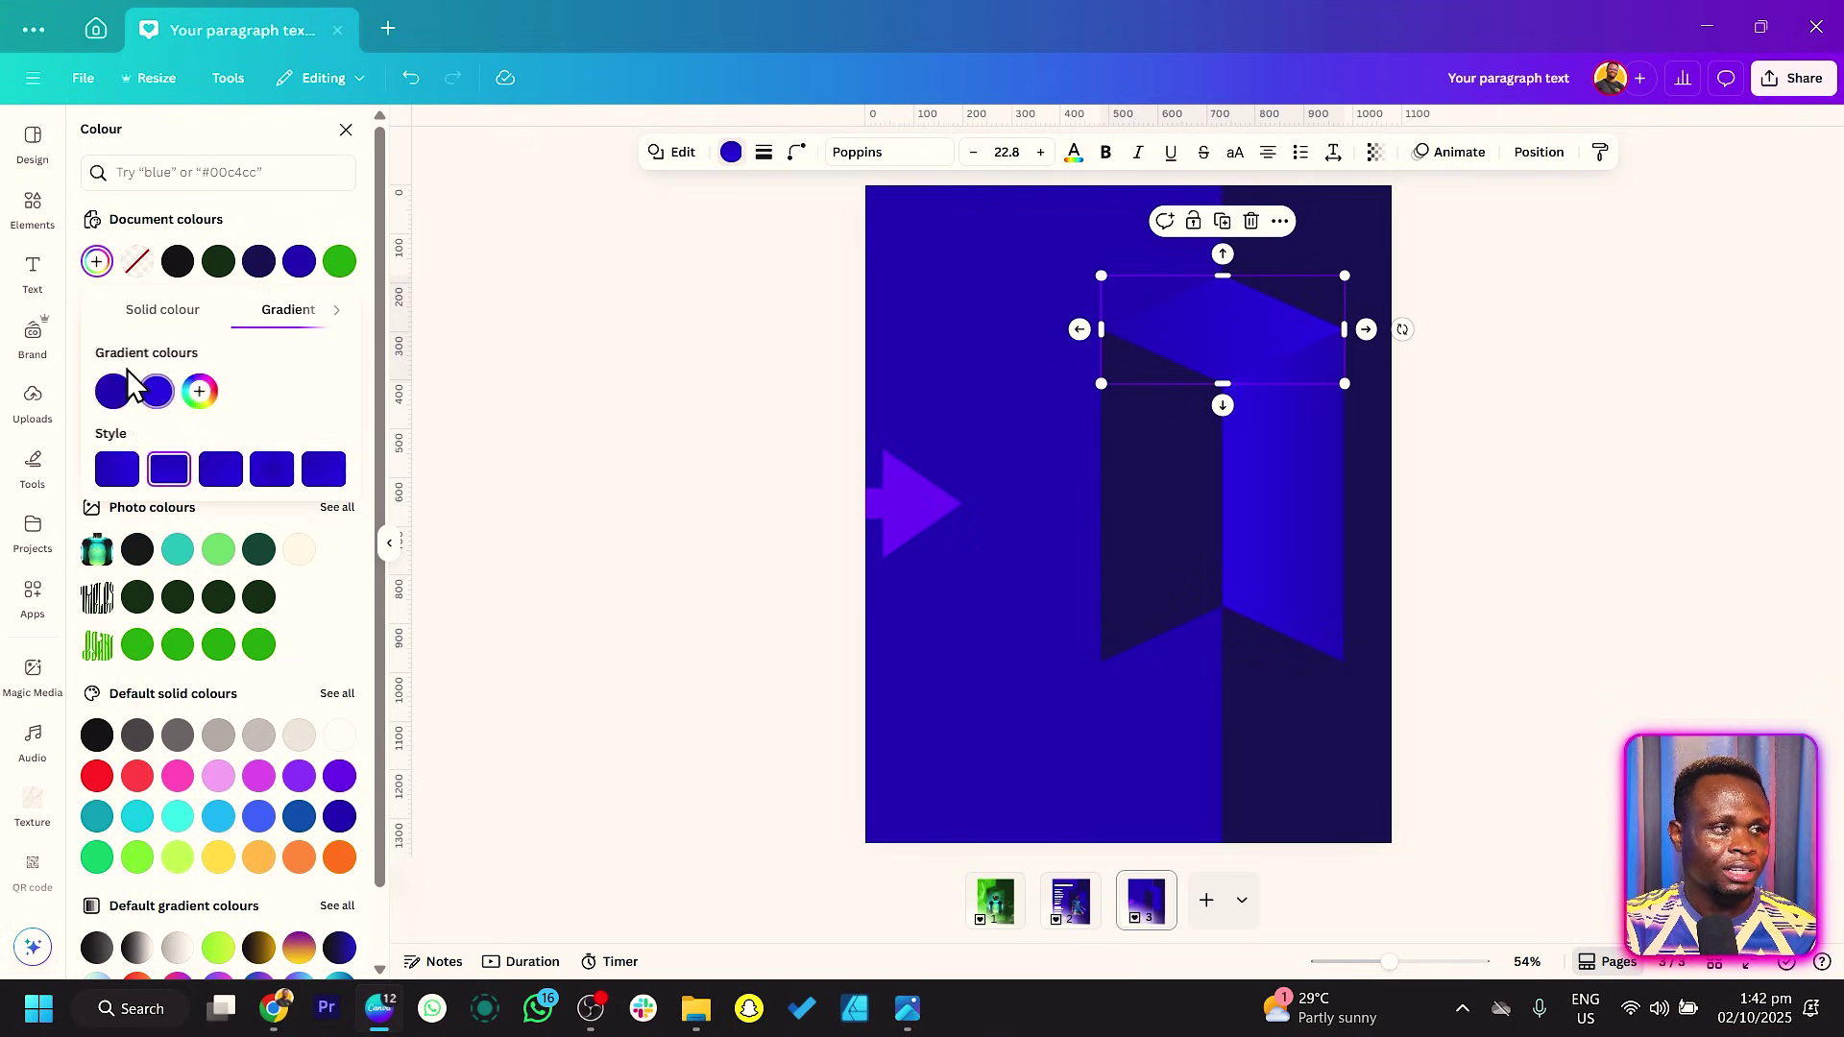
{"action": "left_click", "coordinate": [109, 394]}
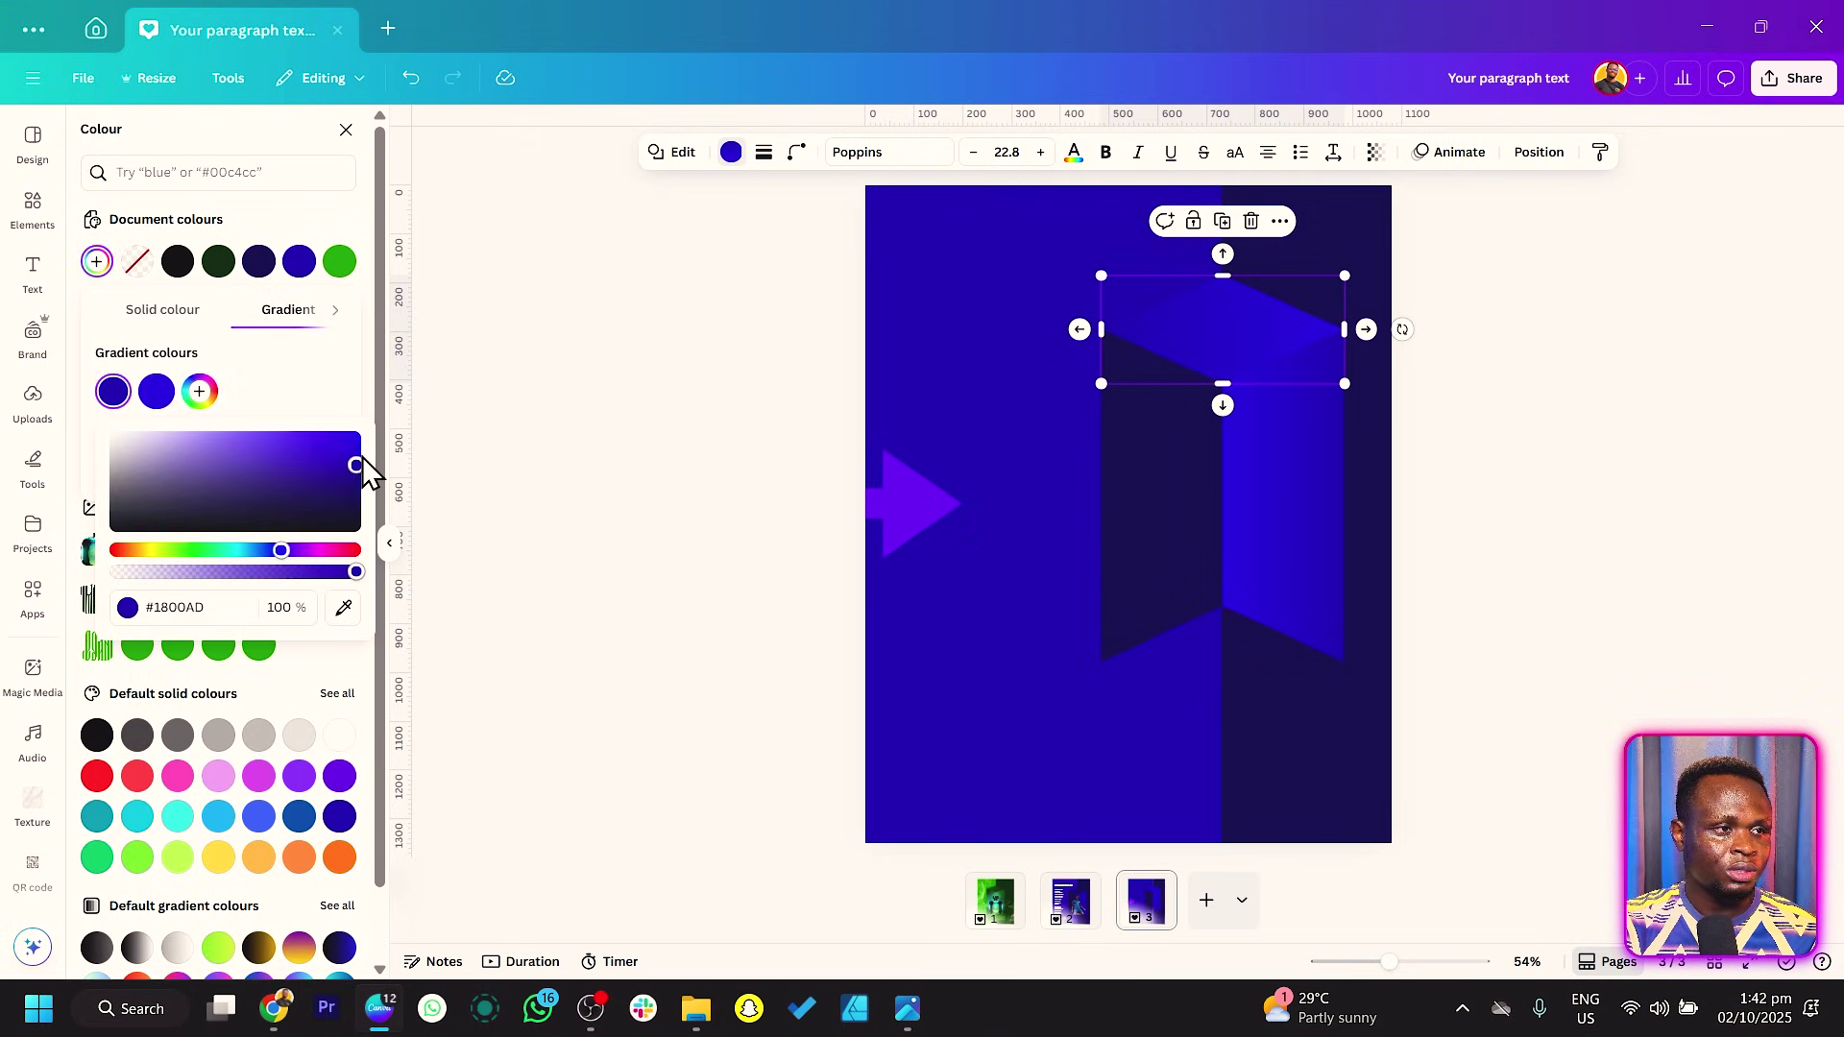
{"action": "left_click", "coordinate": [351, 468]}
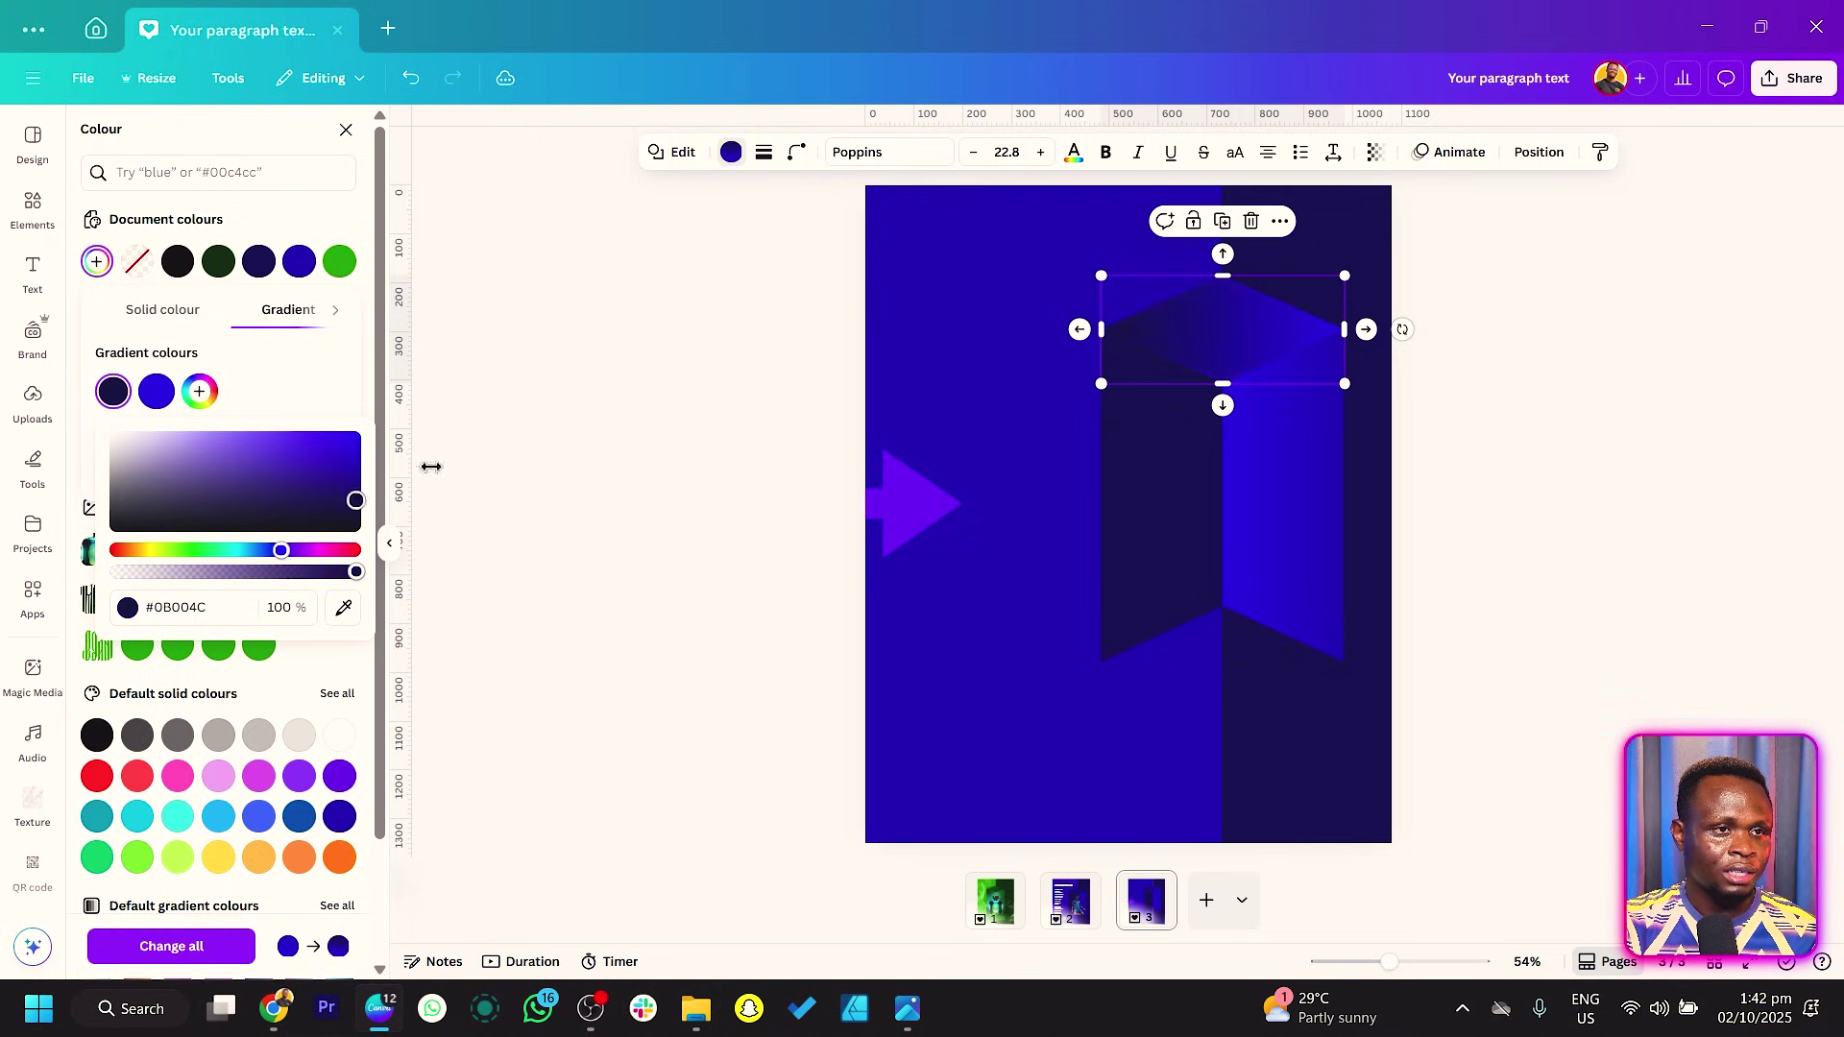
{"action": "left_click", "coordinate": [573, 429]}
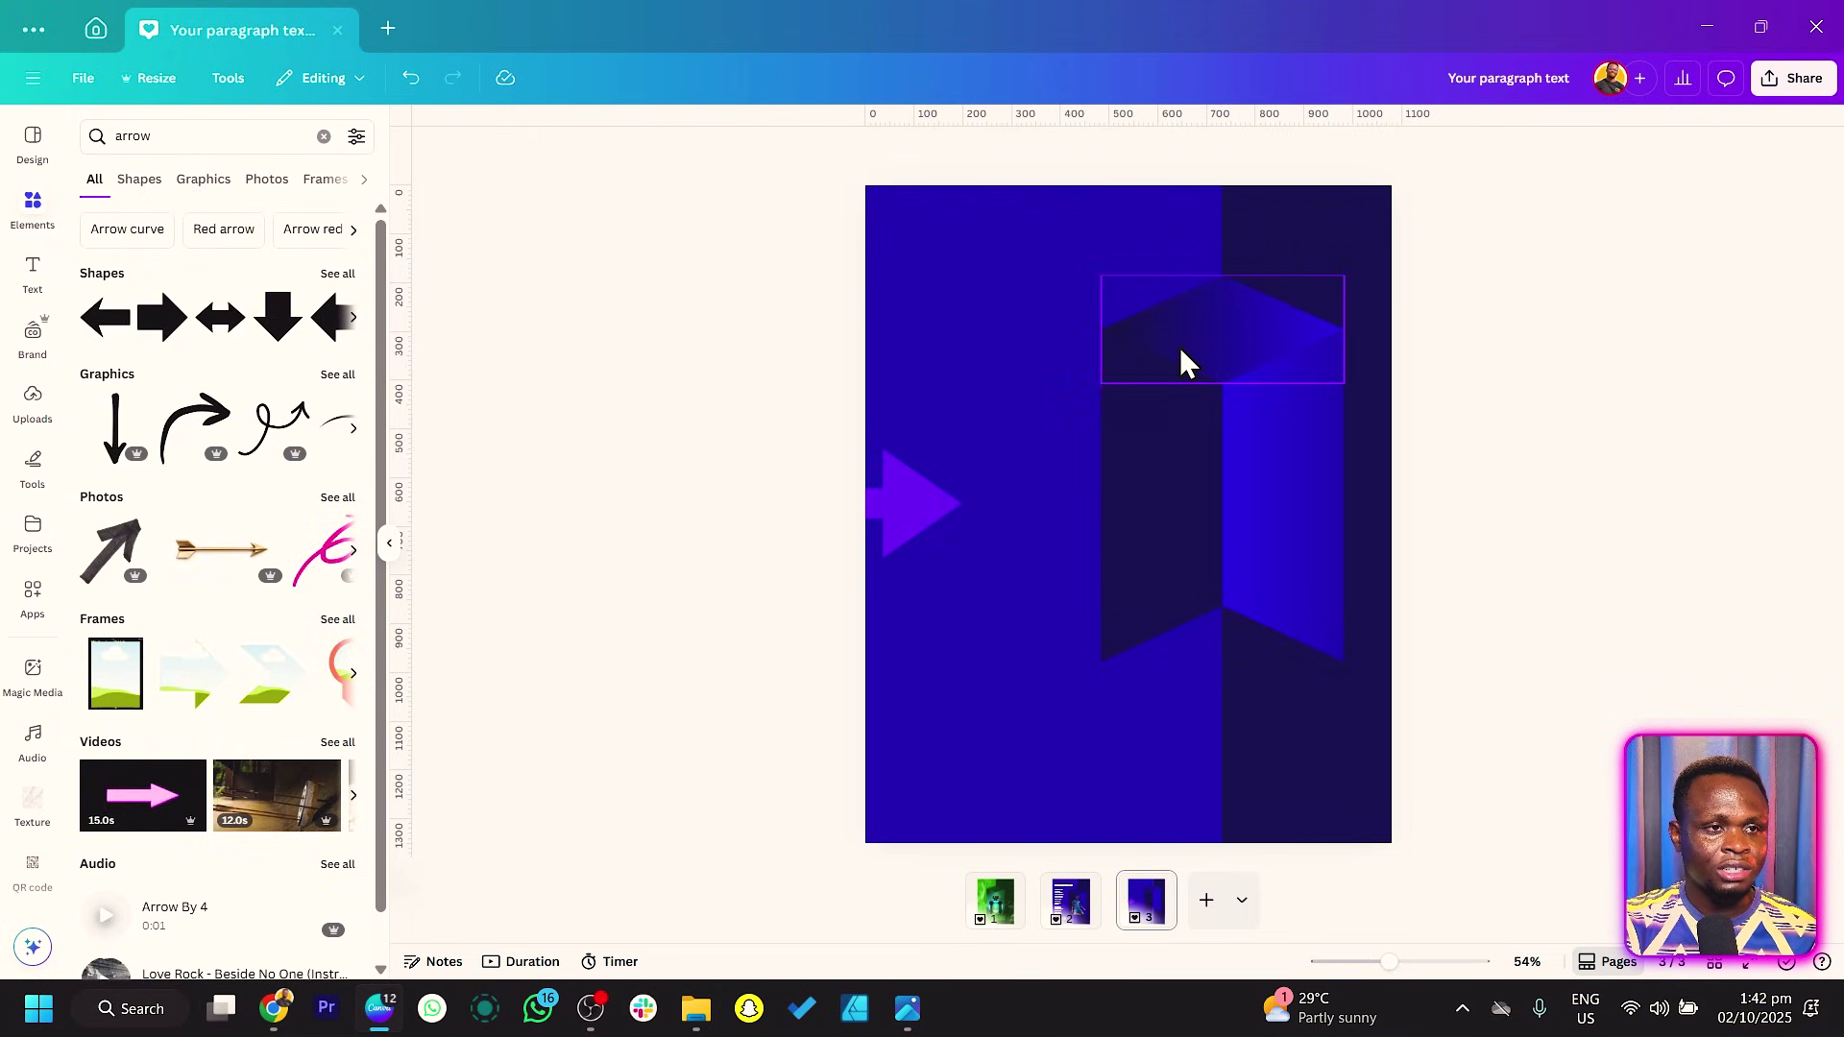
Step: Stretch the top diamond slightly upward and enlarge it so its corners line up with the box's trapezoid edges
{"action": "scroll", "coordinate": [1179, 347], "scroll_direction": "up", "scroll_amount": 10, "text": "ctrl"}
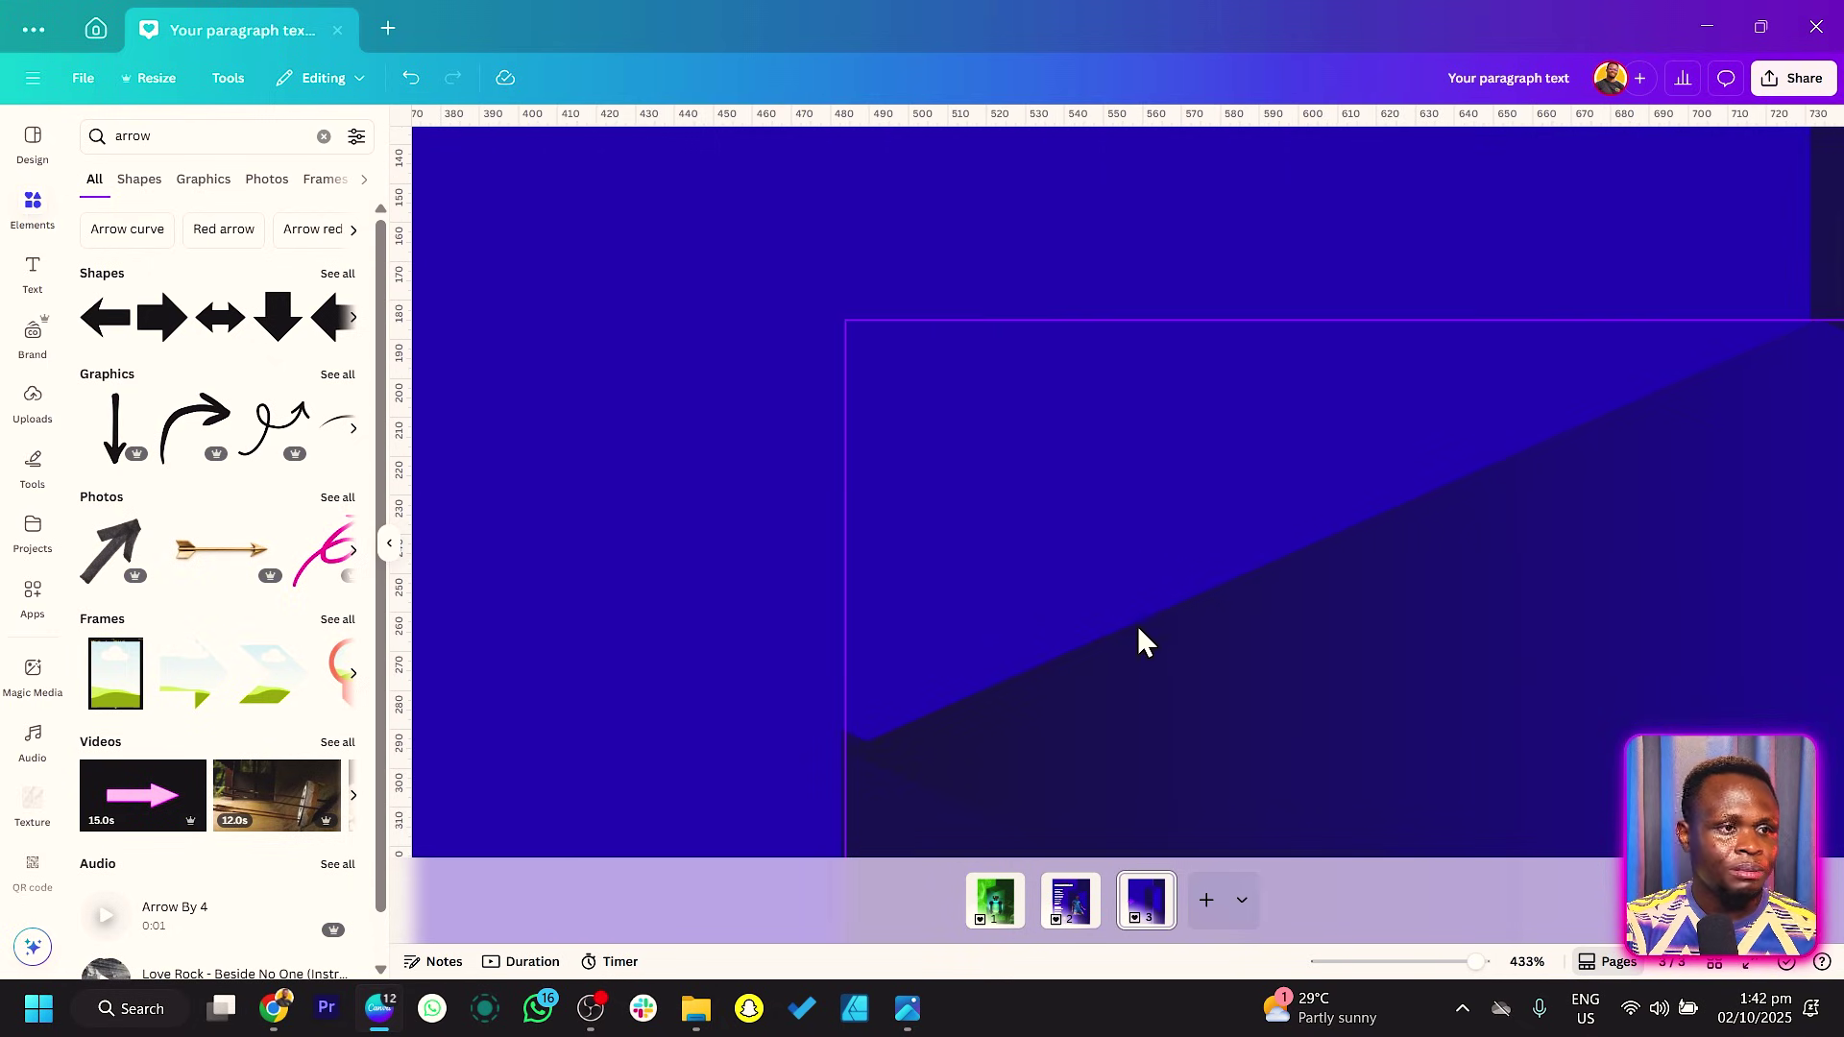
{"action": "left_click", "coordinate": [1131, 708]}
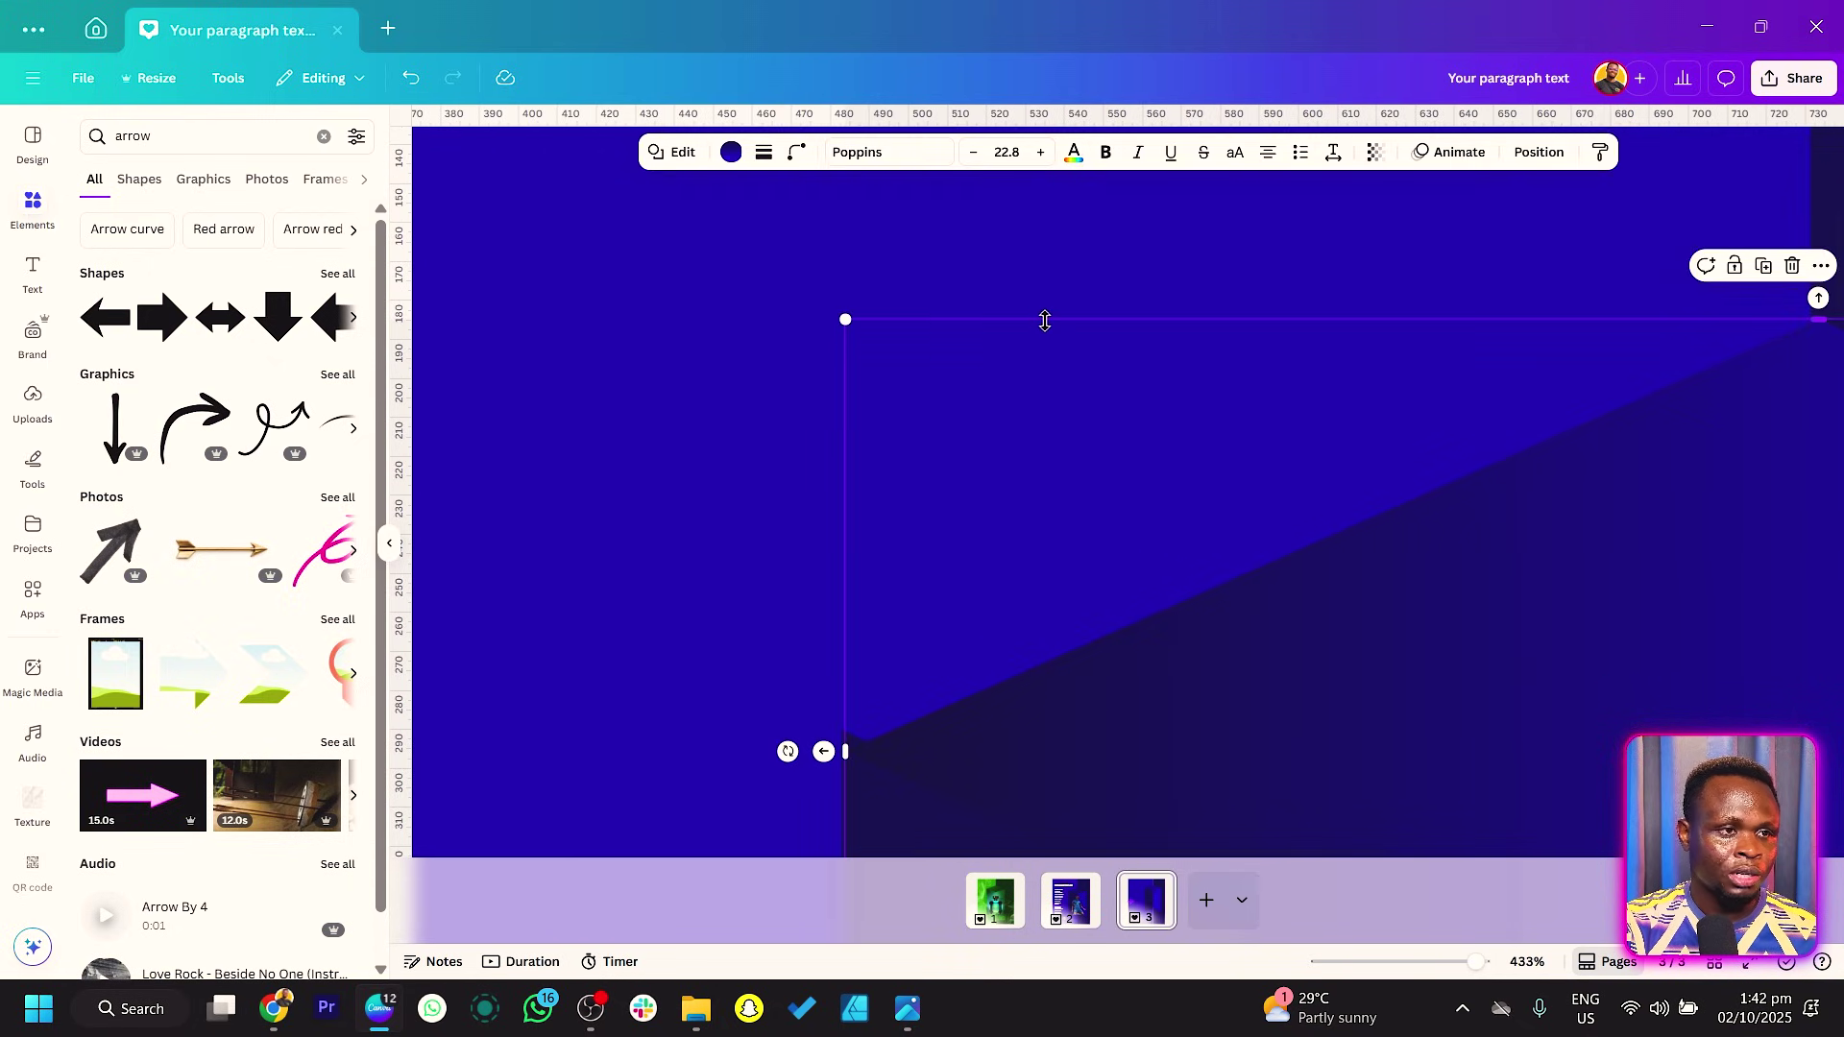
{"action": "left_click_drag", "start_coordinate": [1045, 319], "coordinate": [1047, 284]}
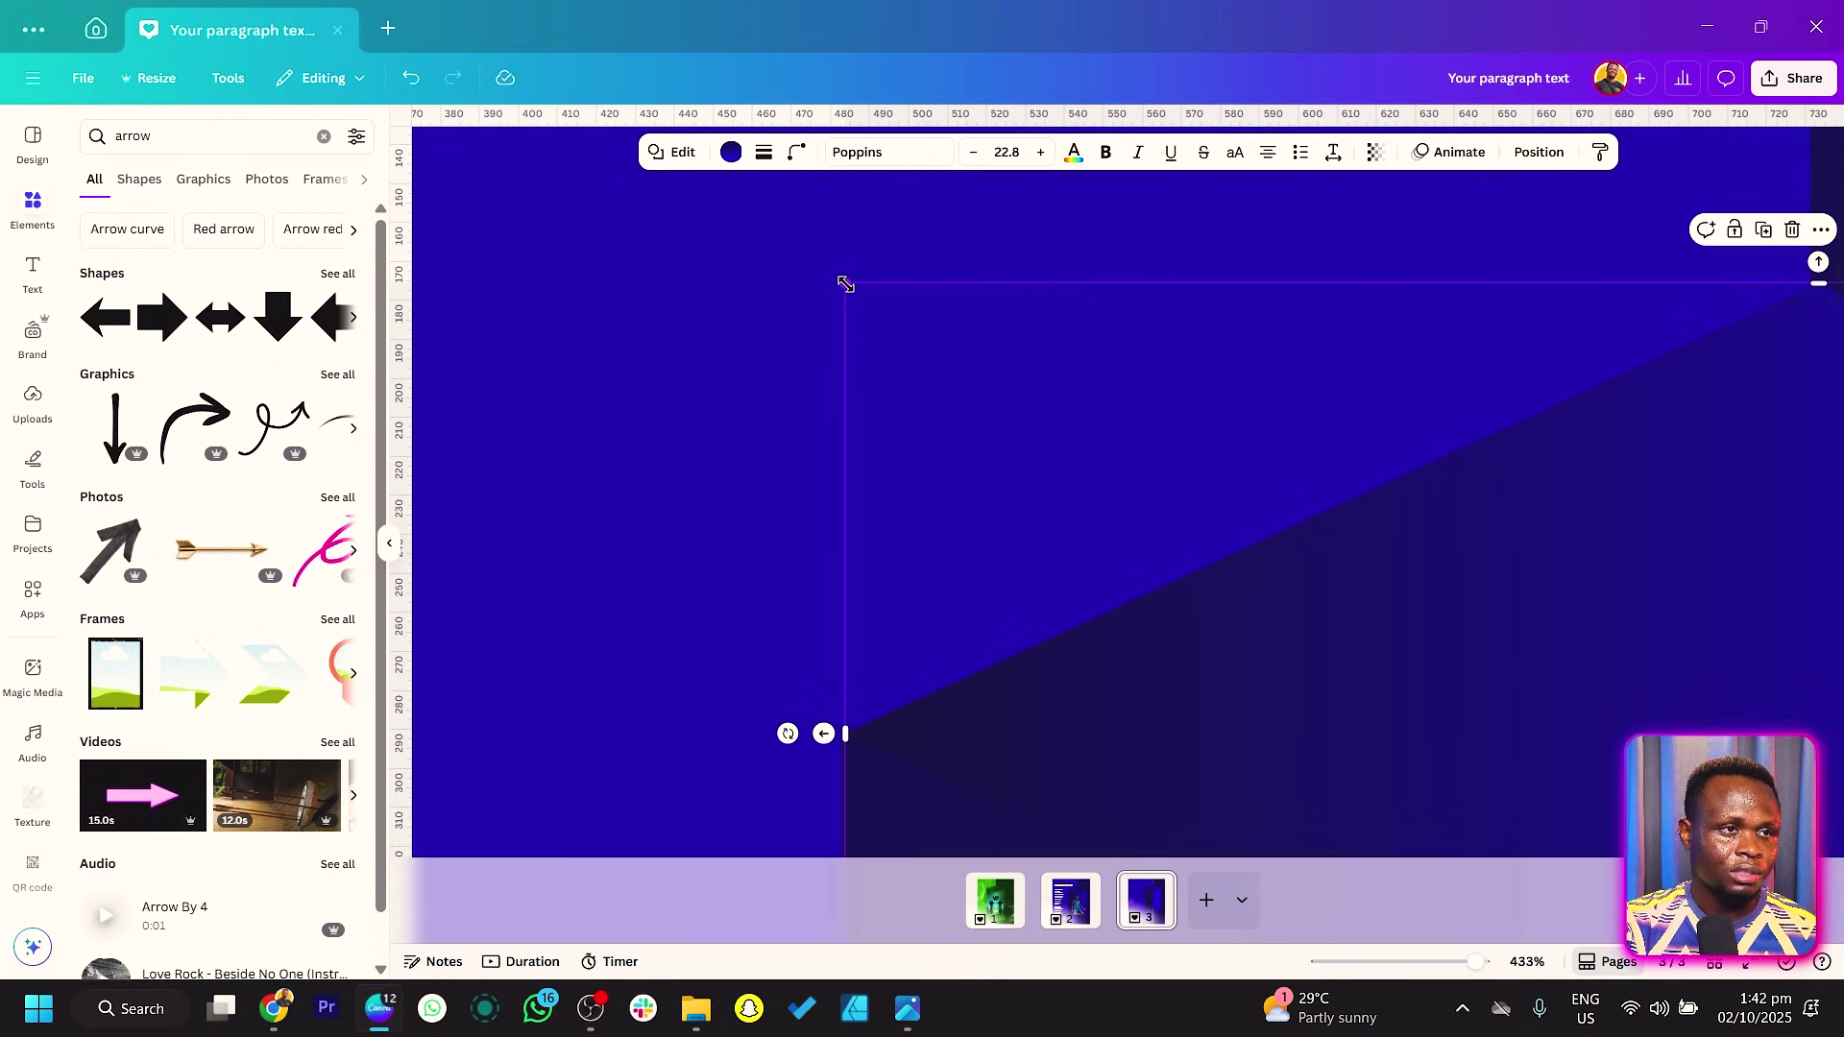
{"action": "left_click_drag", "start_coordinate": [845, 285], "coordinate": [840, 280]}
{"action": "scroll", "coordinate": [955, 562], "scroll_direction": "down", "scroll_amount": 4, "text": "ctrl"}
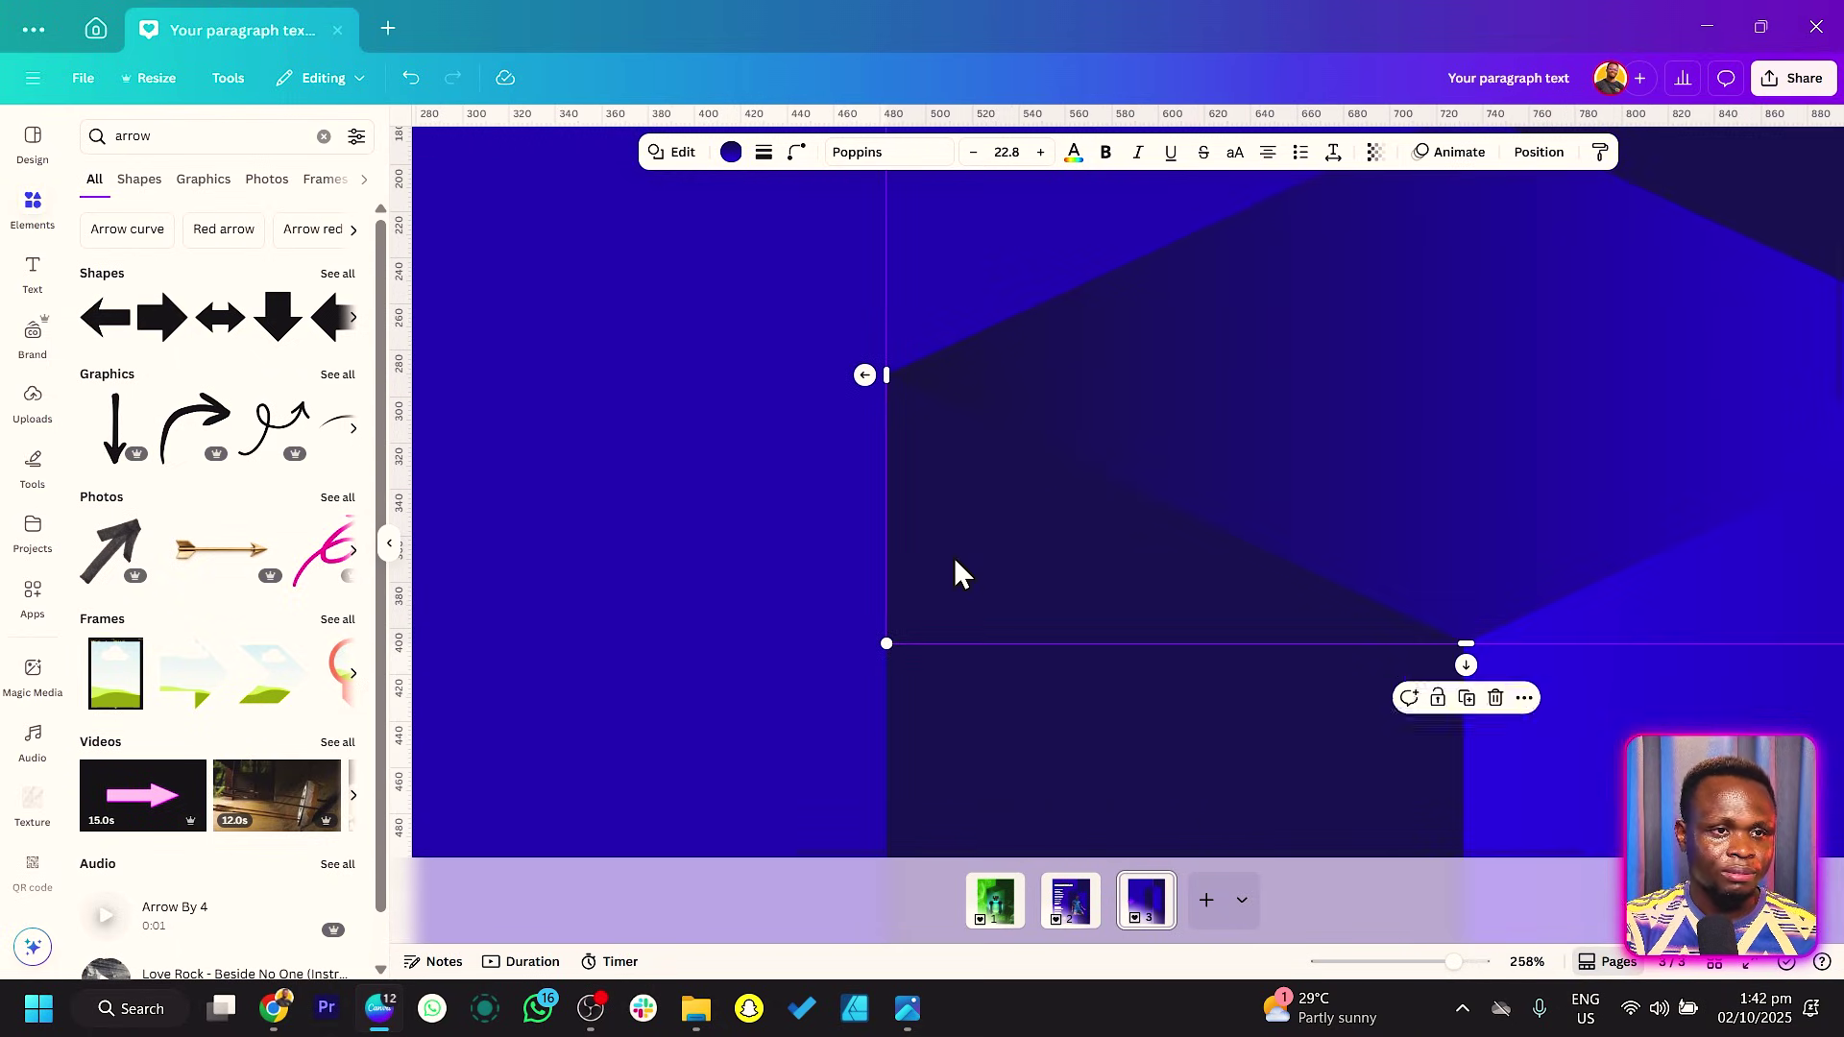
{"action": "scroll", "coordinate": [954, 557], "scroll_direction": "down", "scroll_amount": 8, "text": "ctrl"}
{"action": "left_click", "coordinate": [1396, 547]}
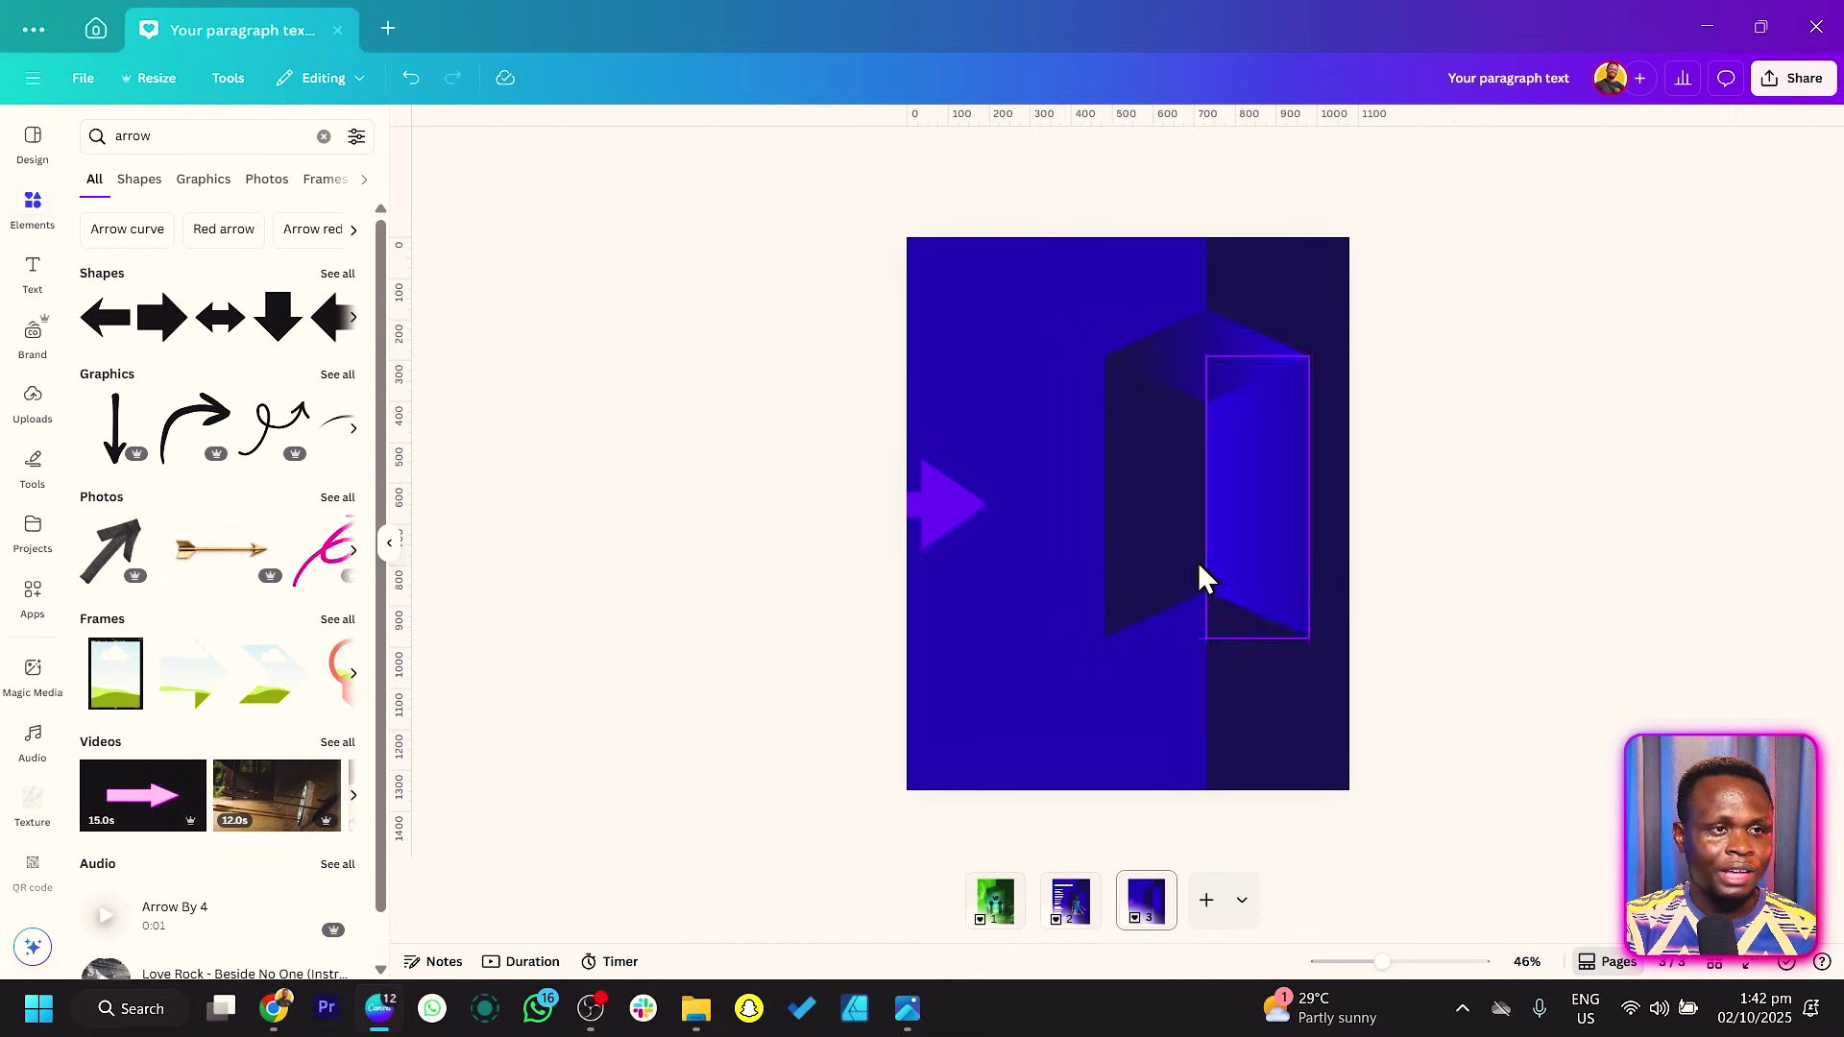
Step: Duplicate the gradient diamond from the top of the box and place the copy over the page's left edge above the arrow
{"action": "scroll", "coordinate": [1064, 570], "scroll_direction": "up", "scroll_amount": 3, "text": "ctrl"}
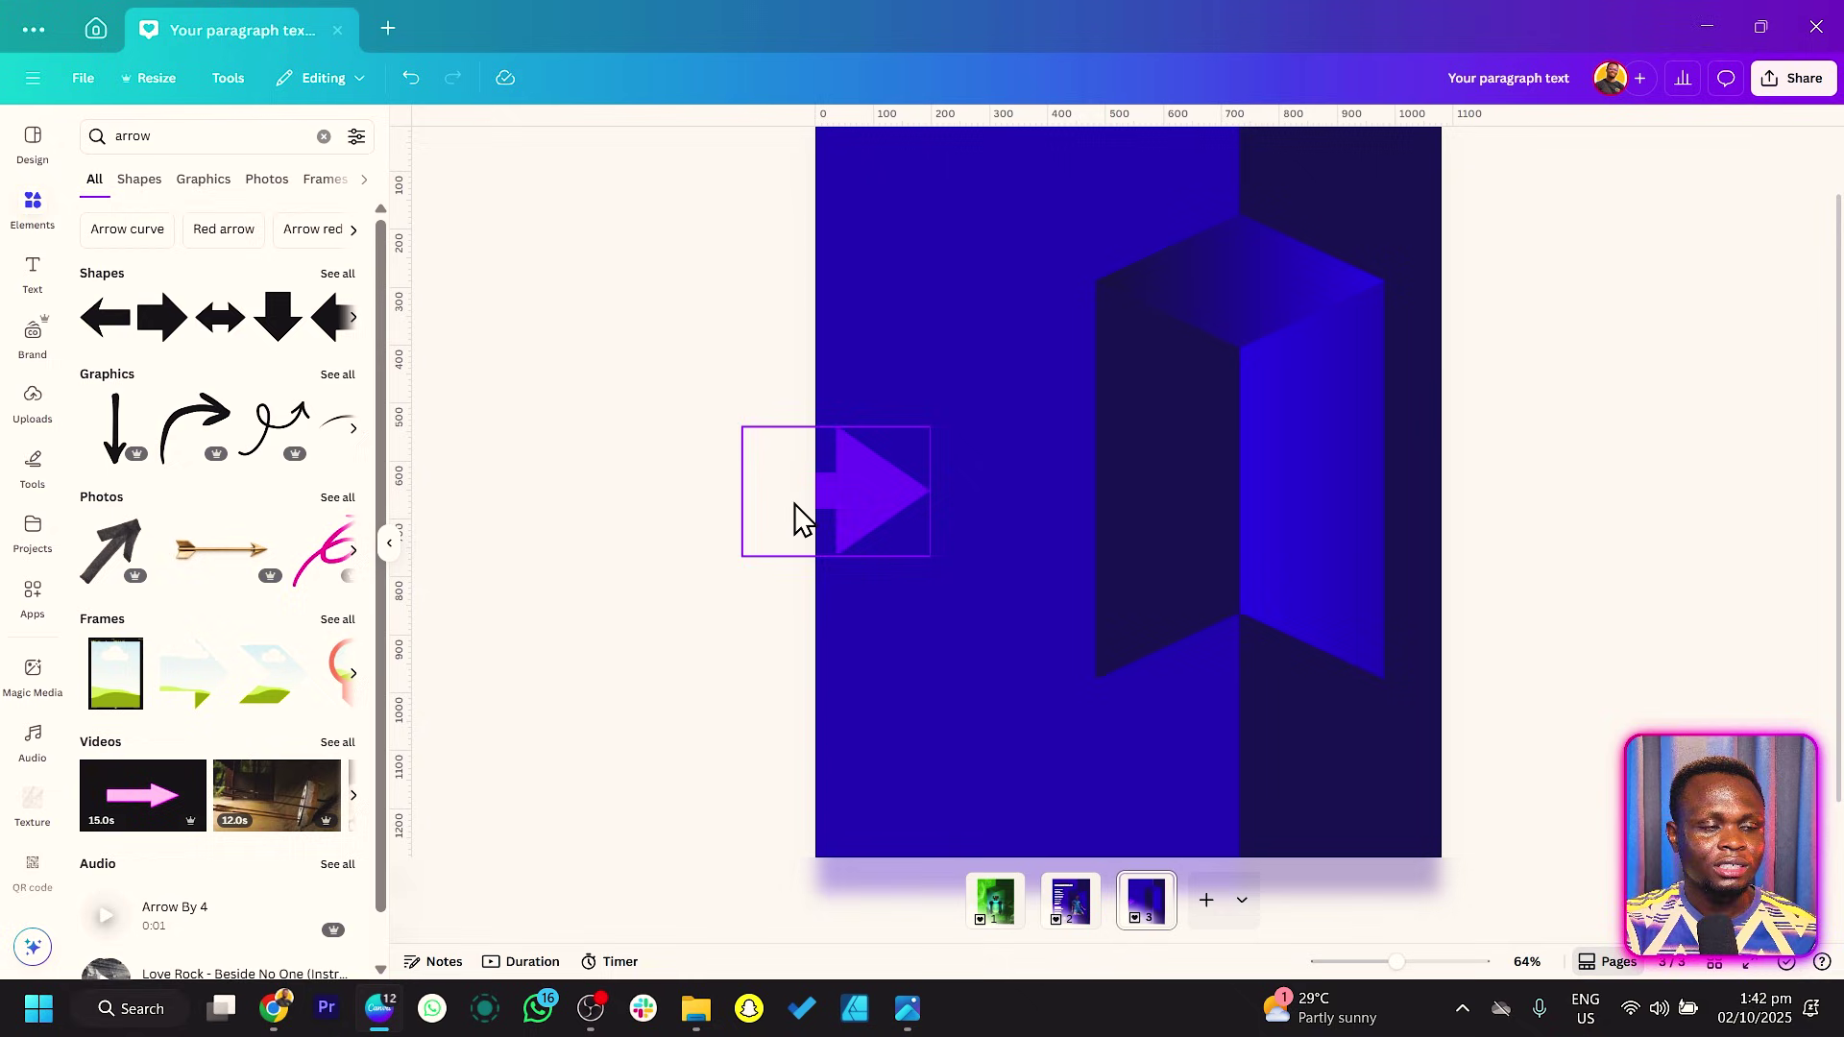
{"action": "left_click", "coordinate": [1287, 288]}
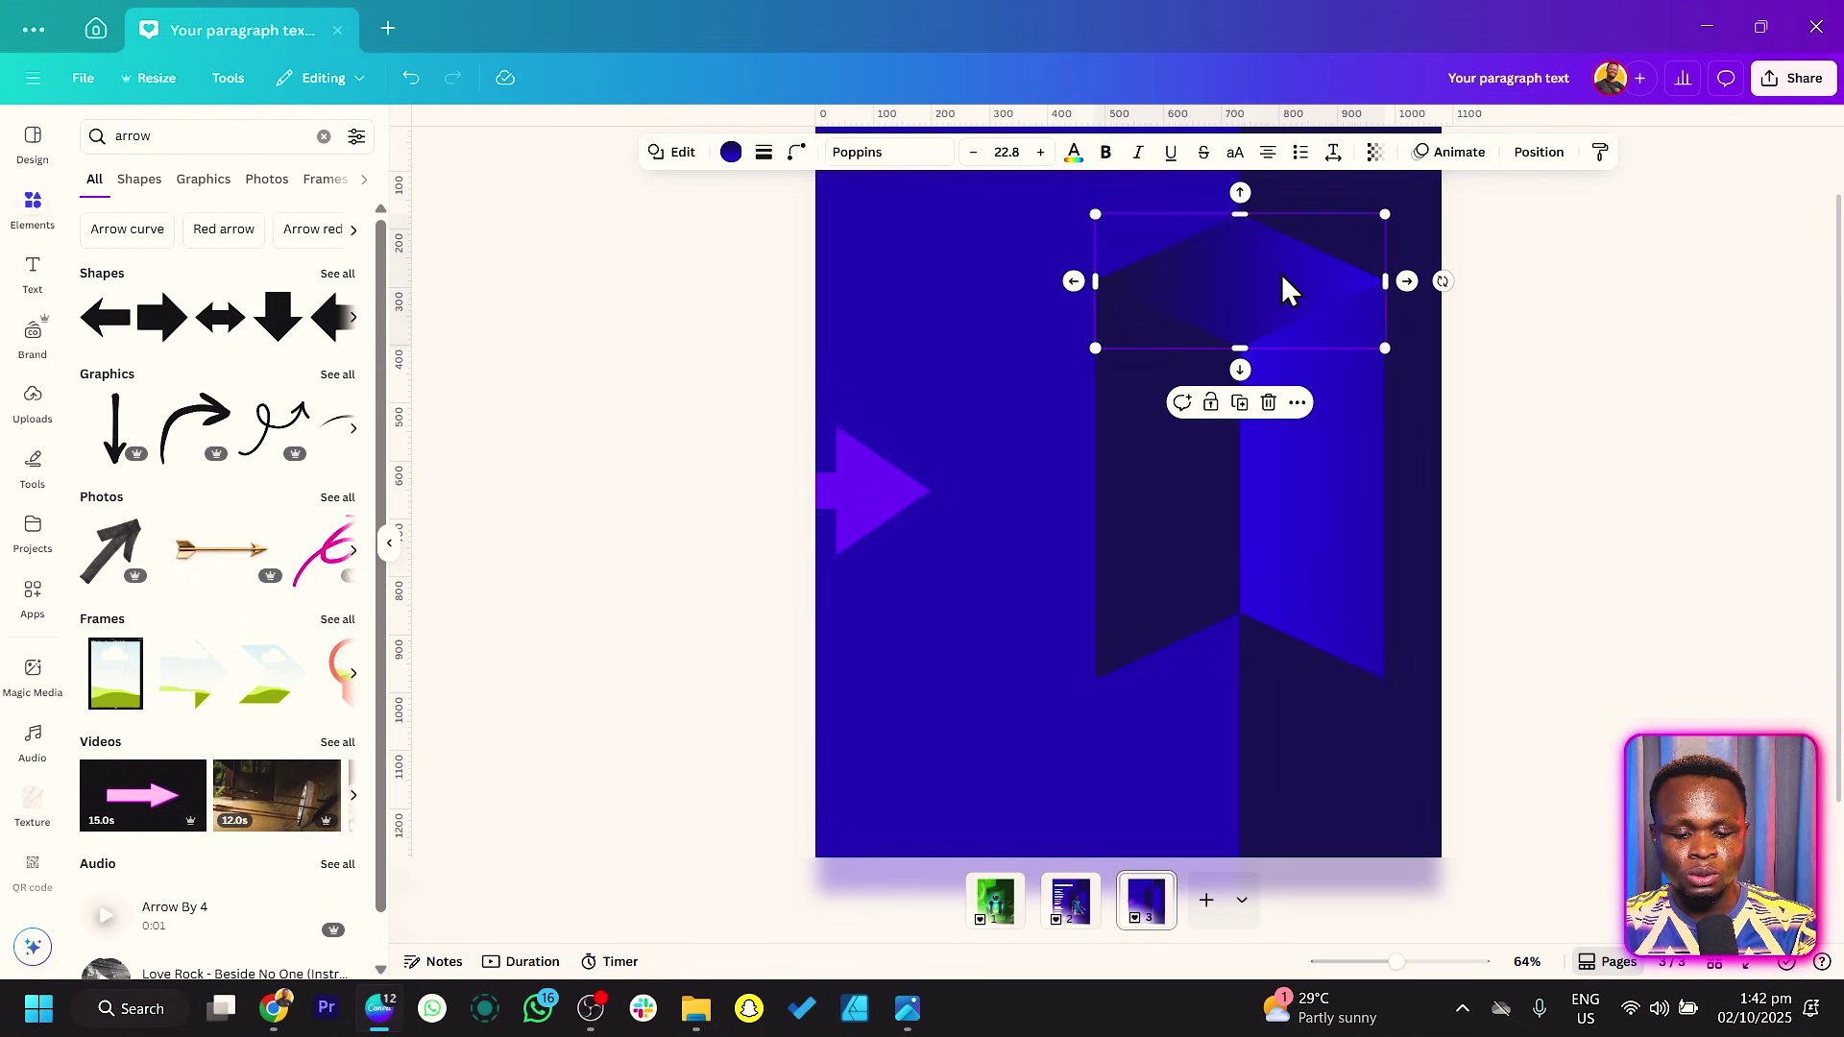
{"action": "key", "text": "shift+Right"}
{"action": "key", "text": "shift+Down"}
{"action": "left_click_drag", "start_coordinate": [1281, 274], "coordinate": [951, 301]}
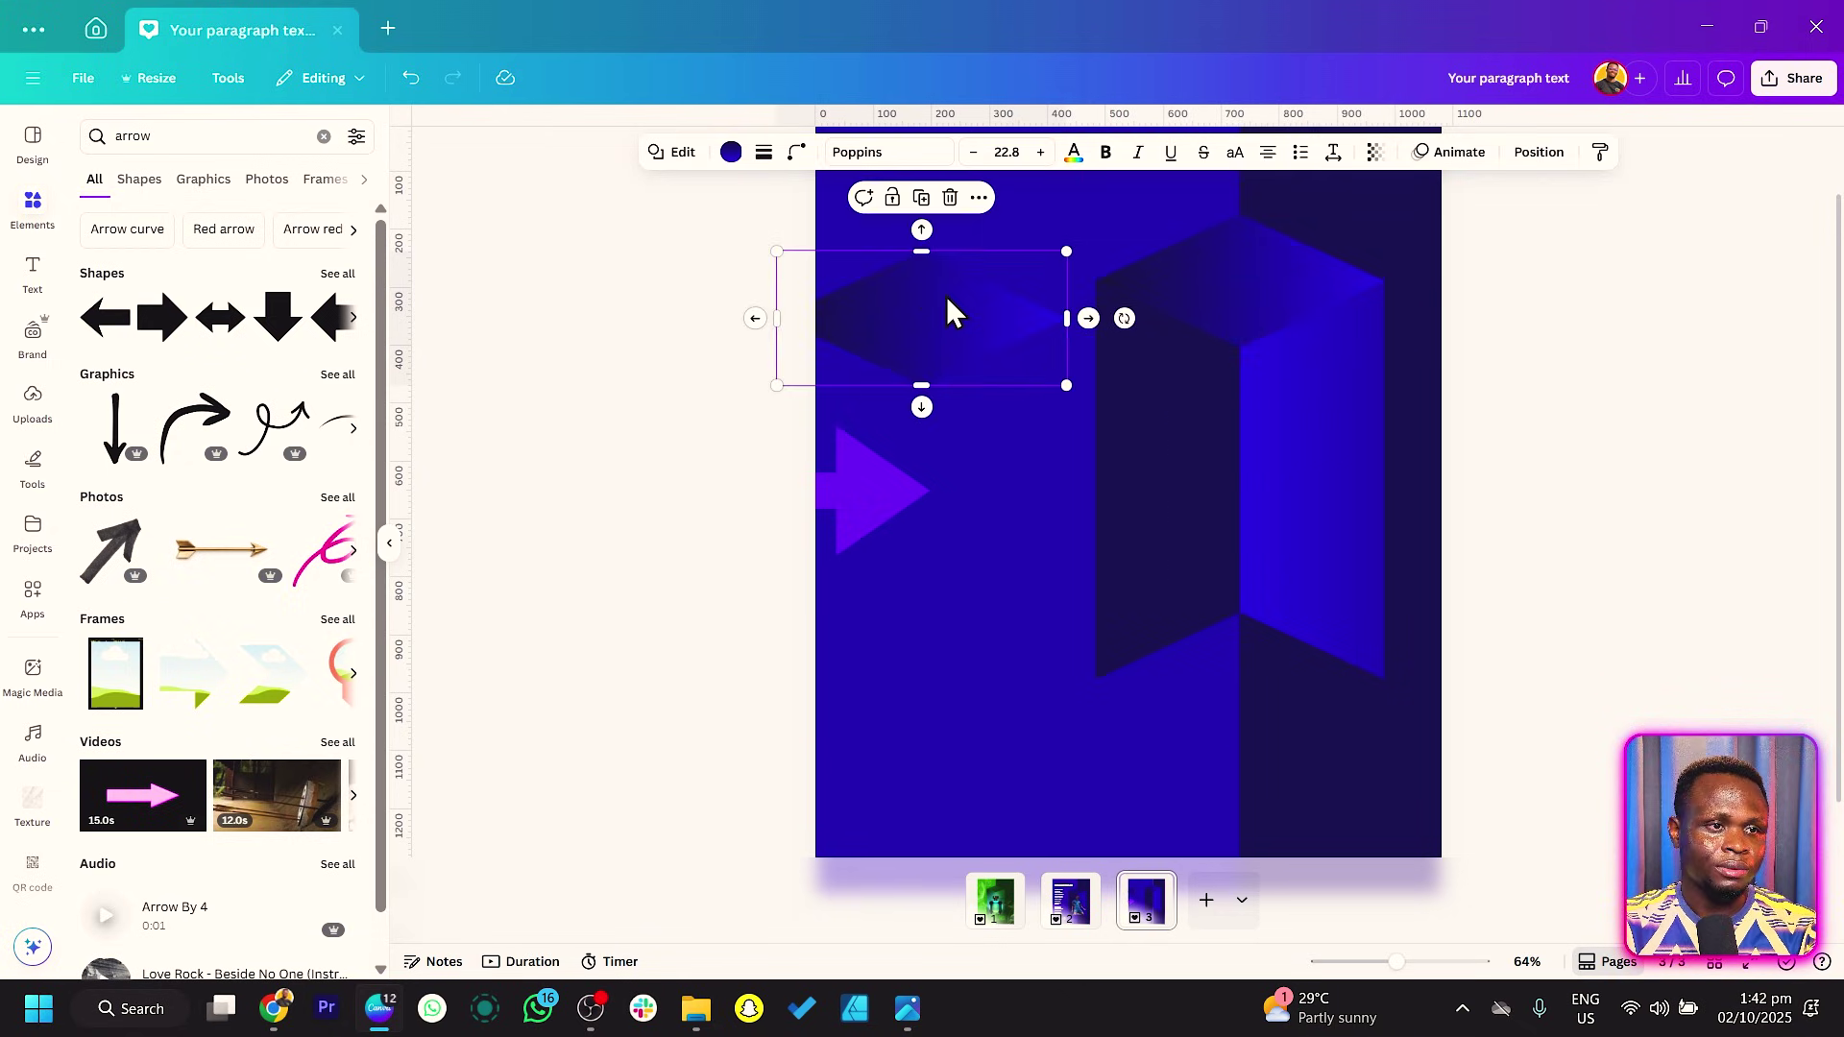
Step: Try the blue gradient from the document colours on the background and on the diamond copy
{"action": "left_click", "coordinate": [731, 151]}
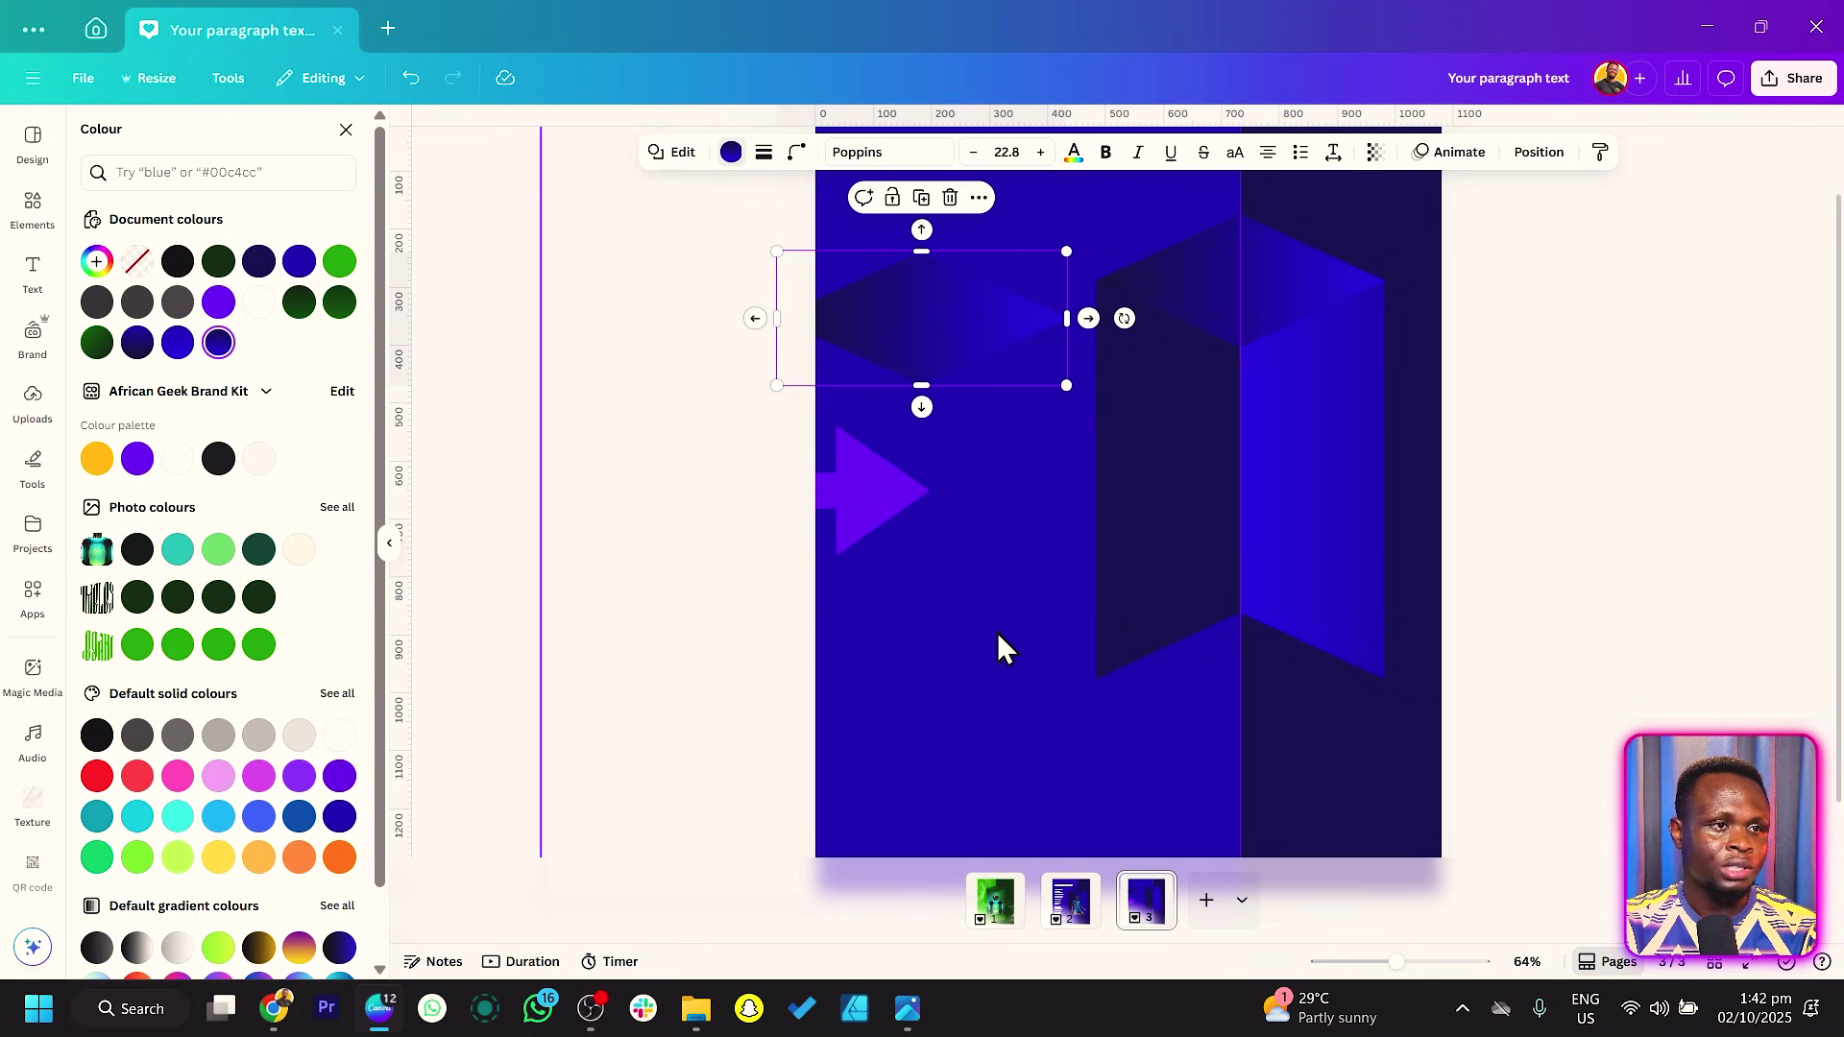
{"action": "left_click", "coordinate": [943, 689]}
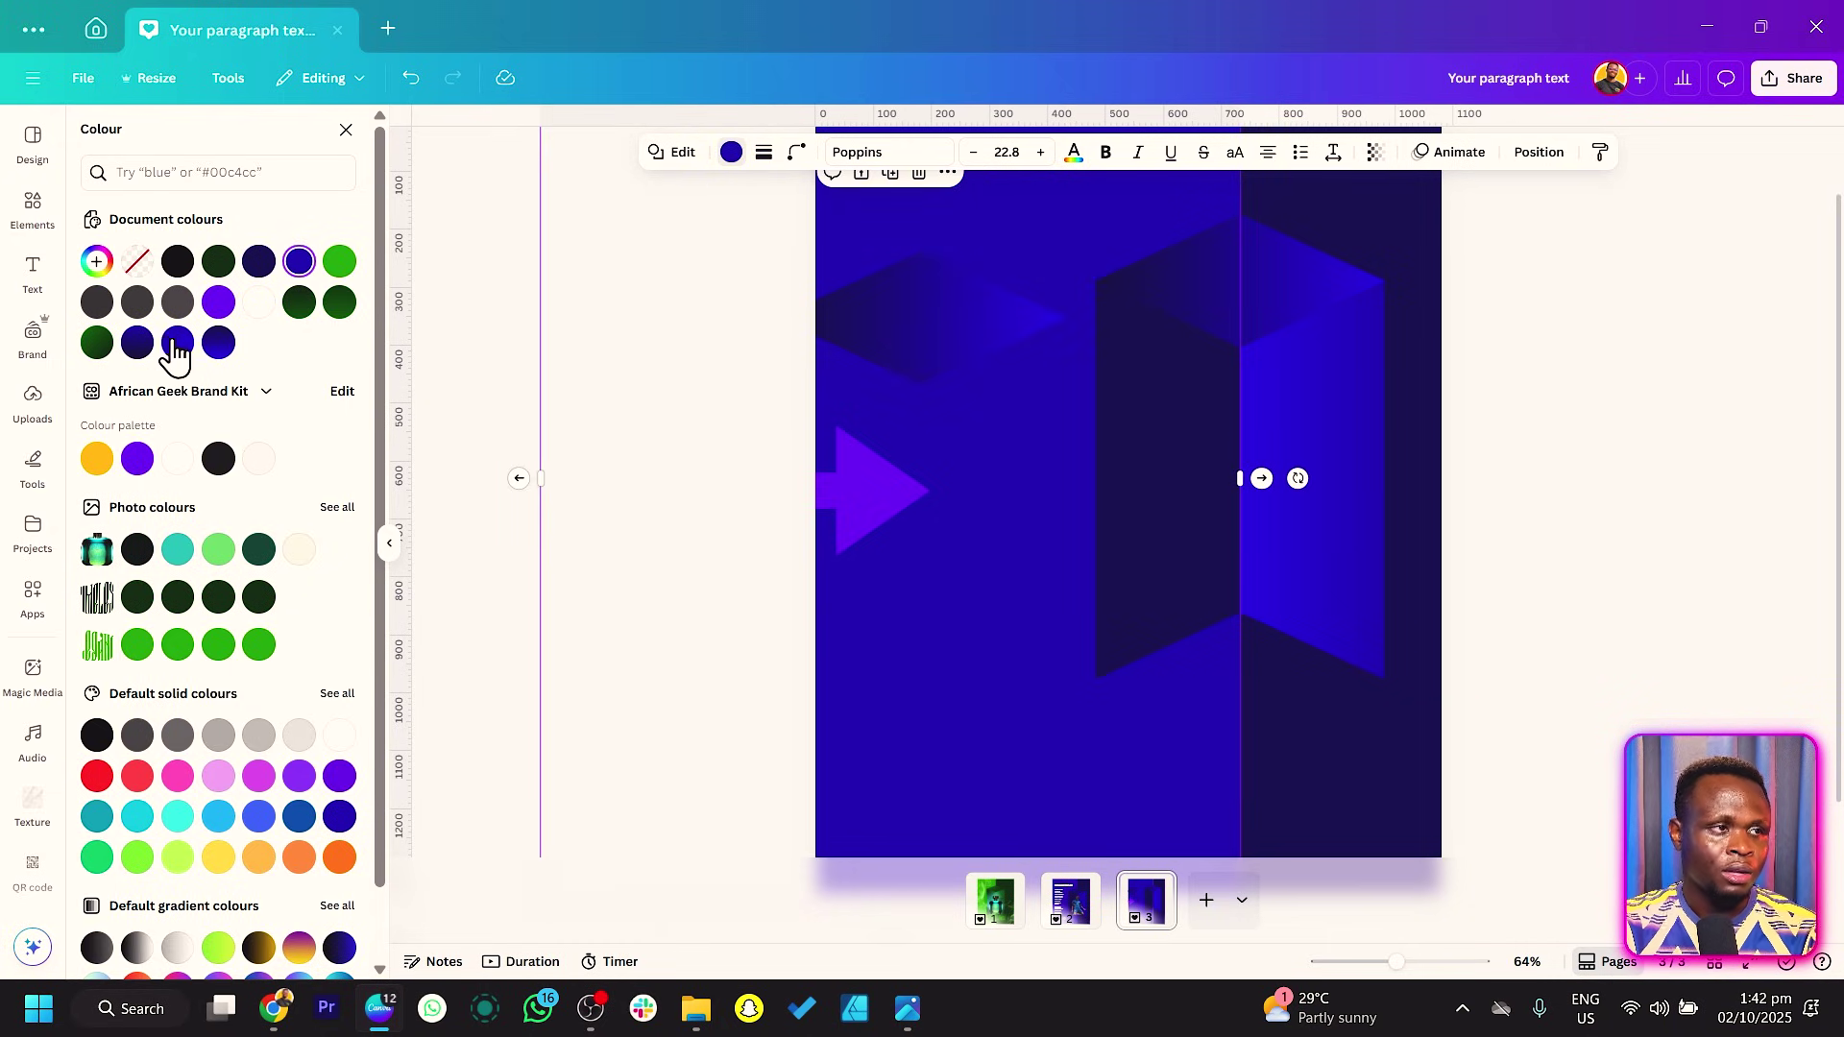
{"action": "left_click", "coordinate": [177, 342]}
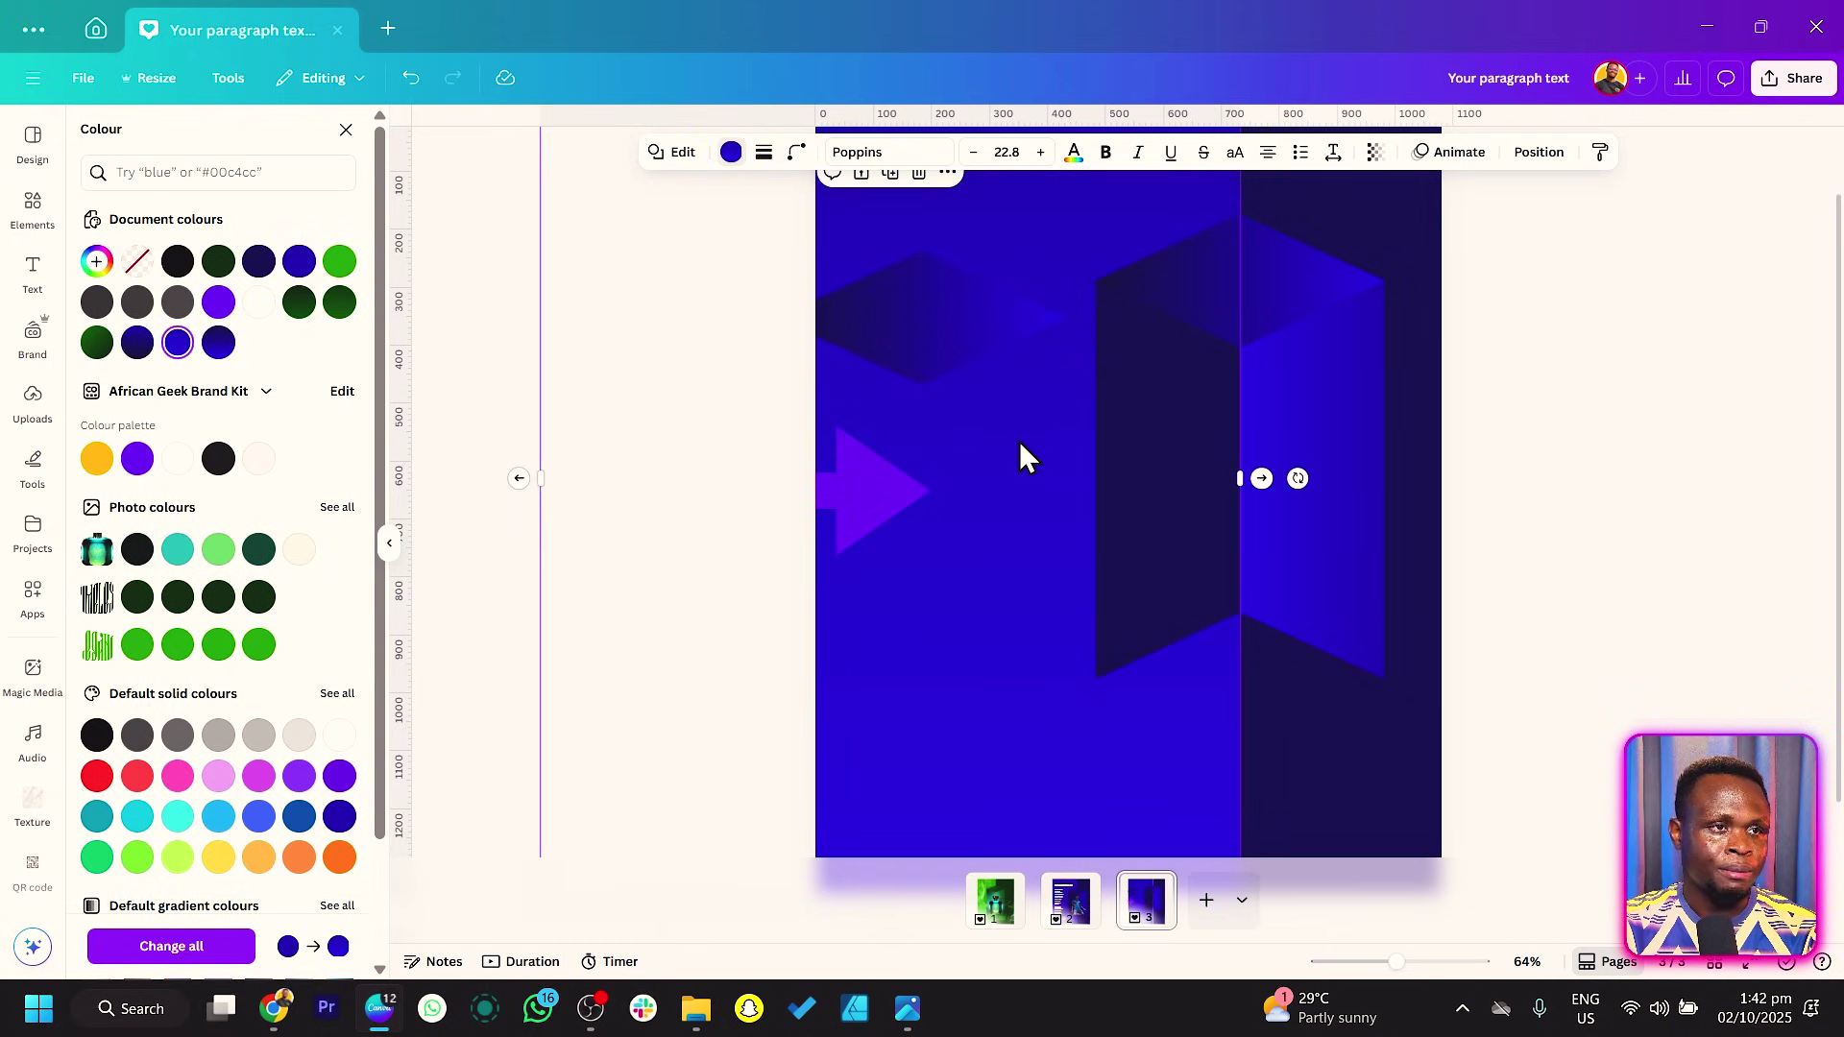
{"action": "left_click", "coordinate": [957, 322]}
{"action": "left_click", "coordinate": [178, 342]}
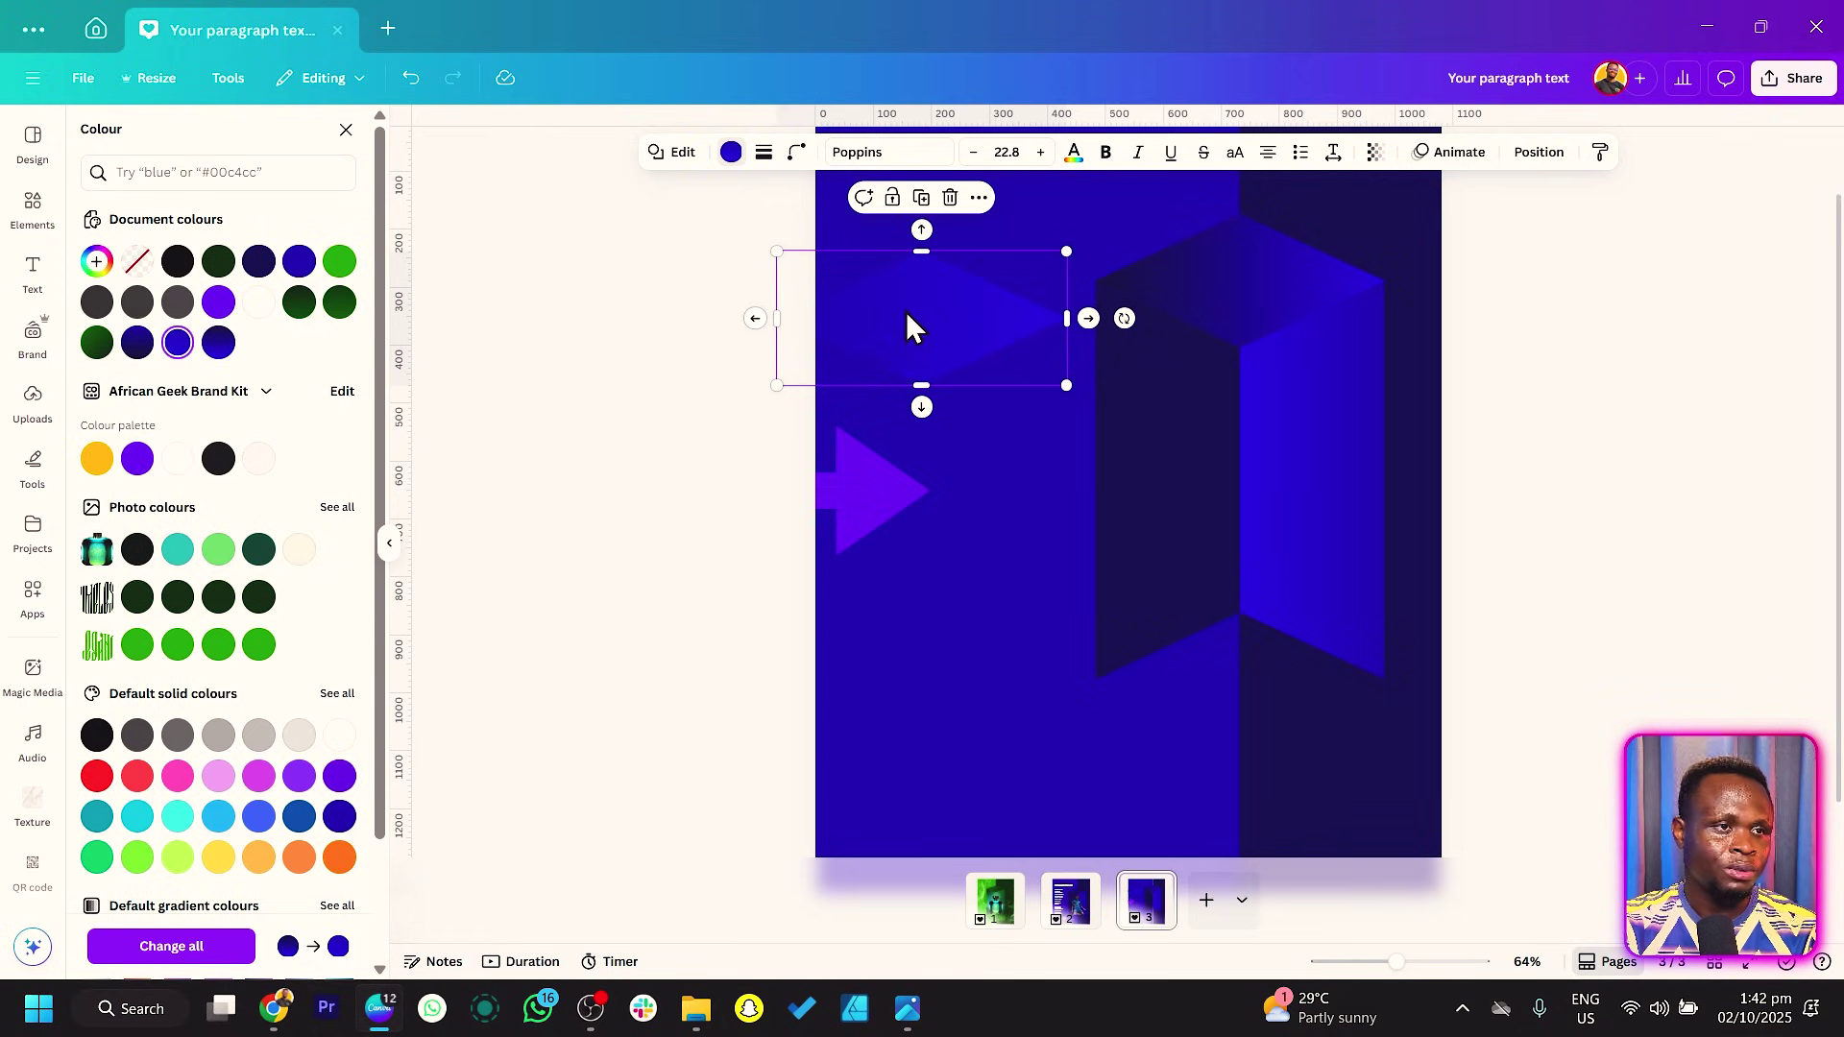
Step: Fill the diamond copy with solid vivid indigo, change it into a triangle and place it under the left trapezoid against the centre line
{"action": "left_click_drag", "start_coordinate": [906, 311], "coordinate": [1087, 671]}
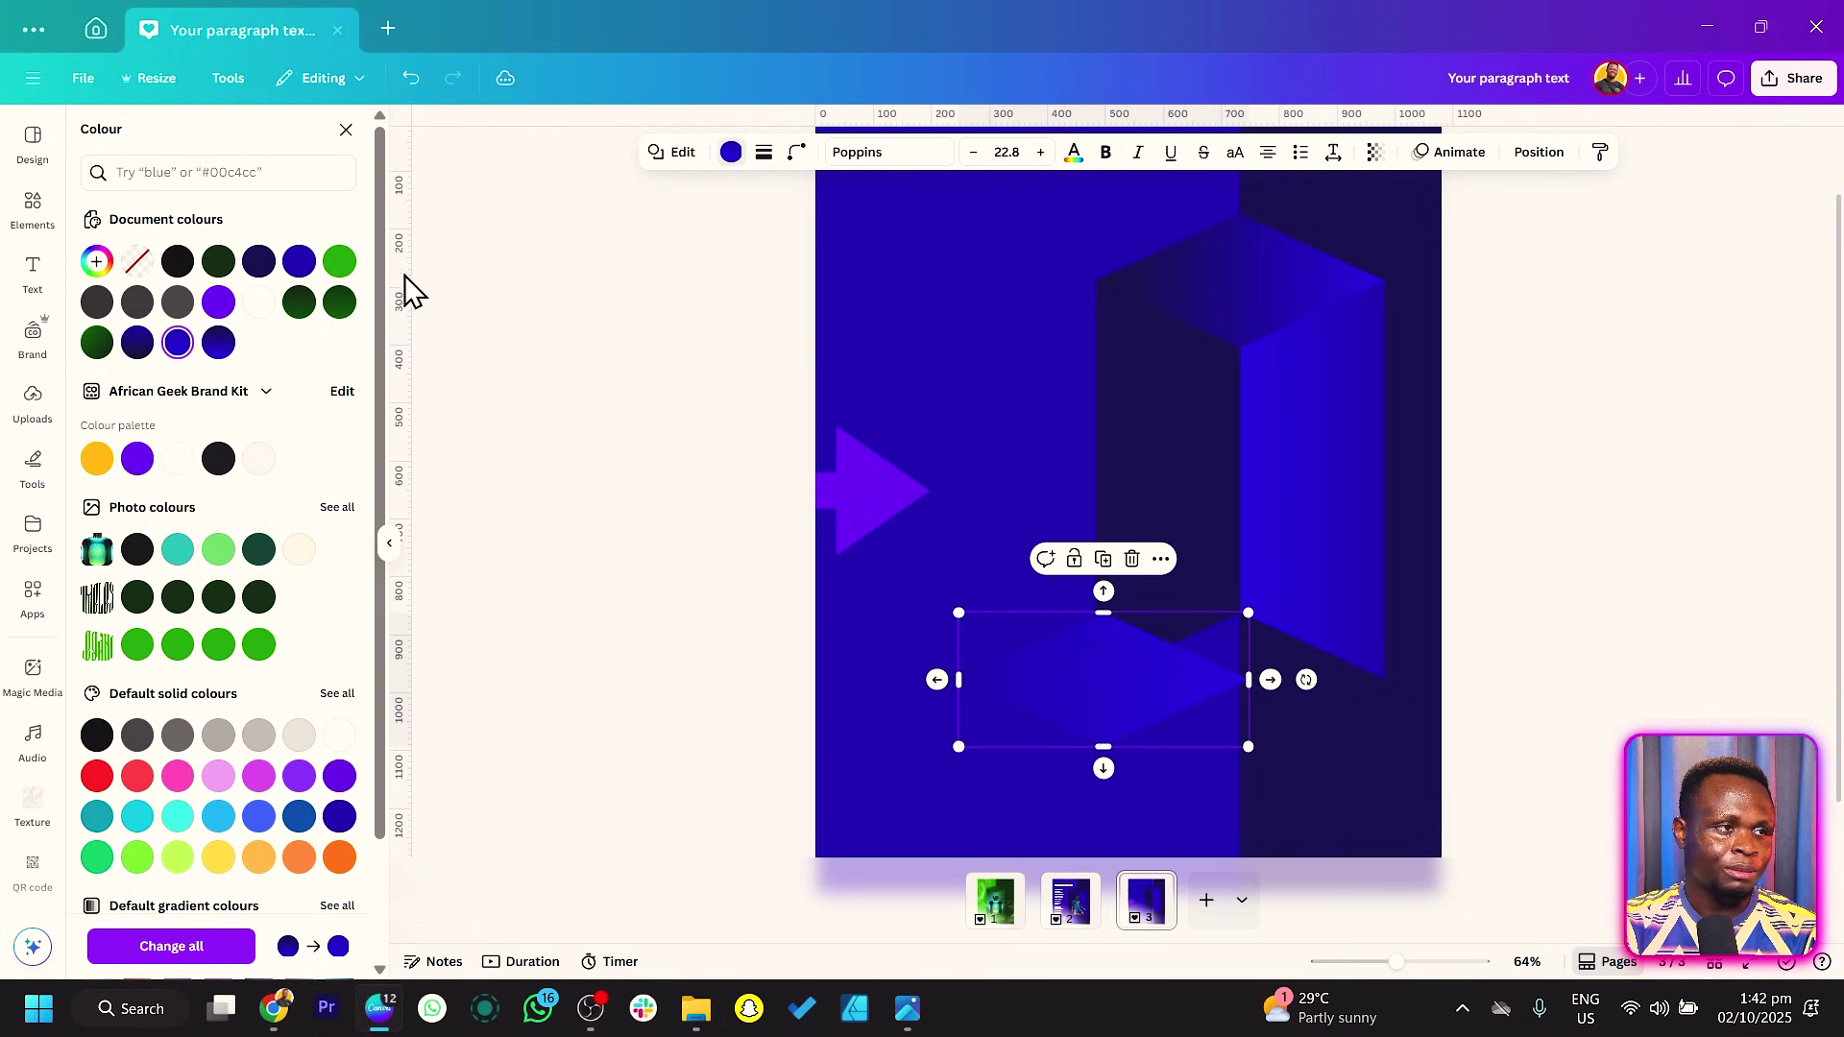
{"action": "left_click", "coordinate": [298, 260]}
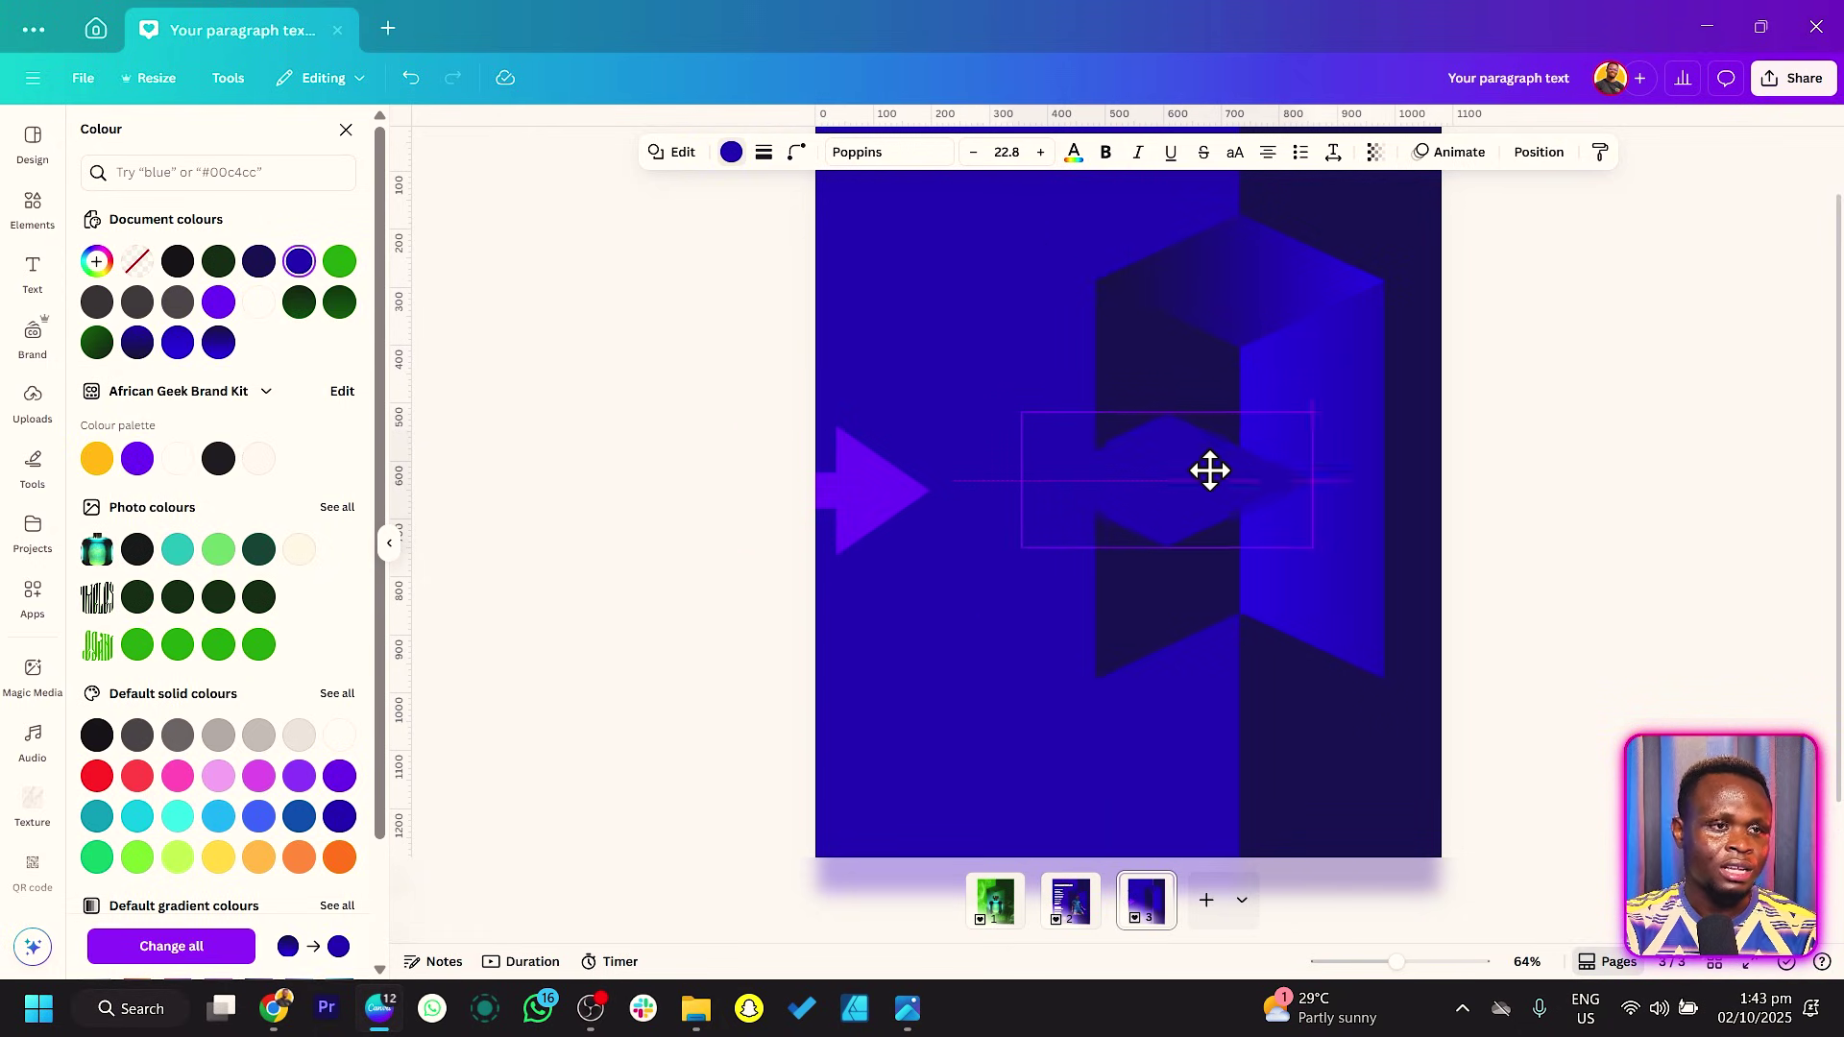
{"action": "left_click_drag", "start_coordinate": [1160, 638], "coordinate": [1234, 436]}
{"action": "left_click", "coordinate": [673, 152]}
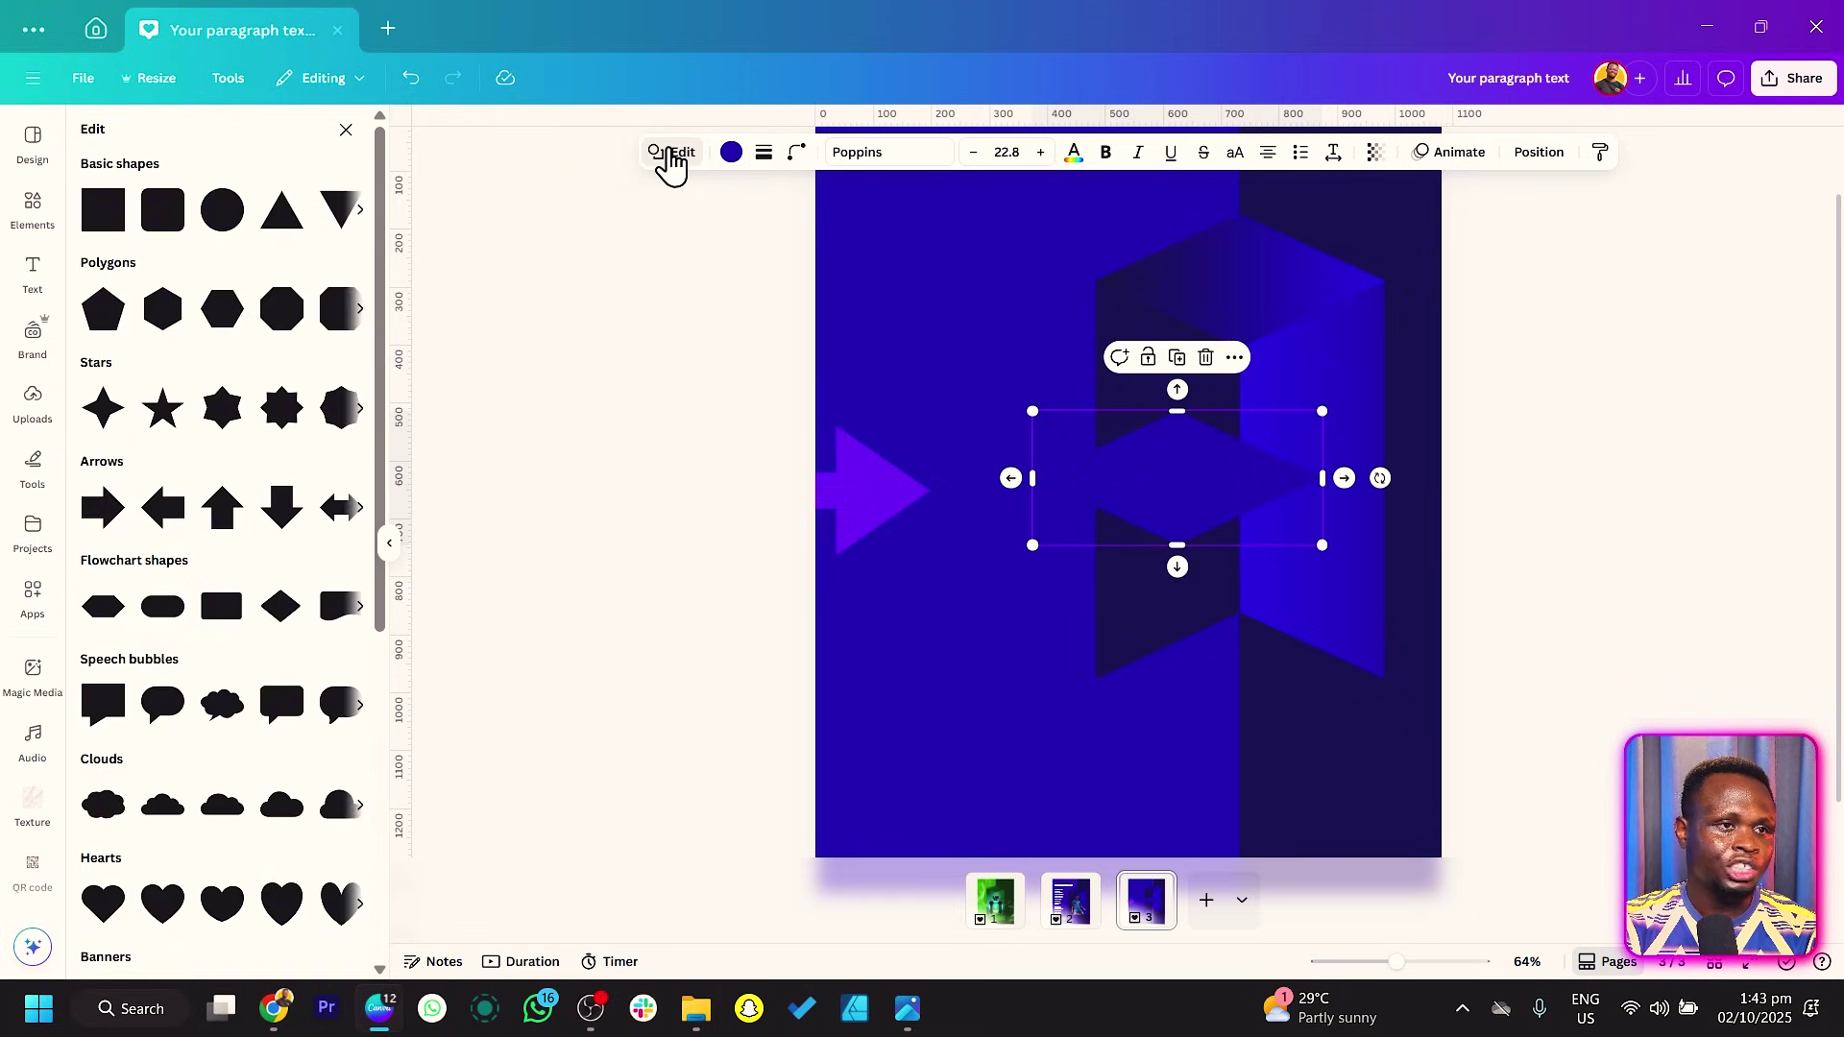
{"action": "left_click", "coordinate": [274, 231]}
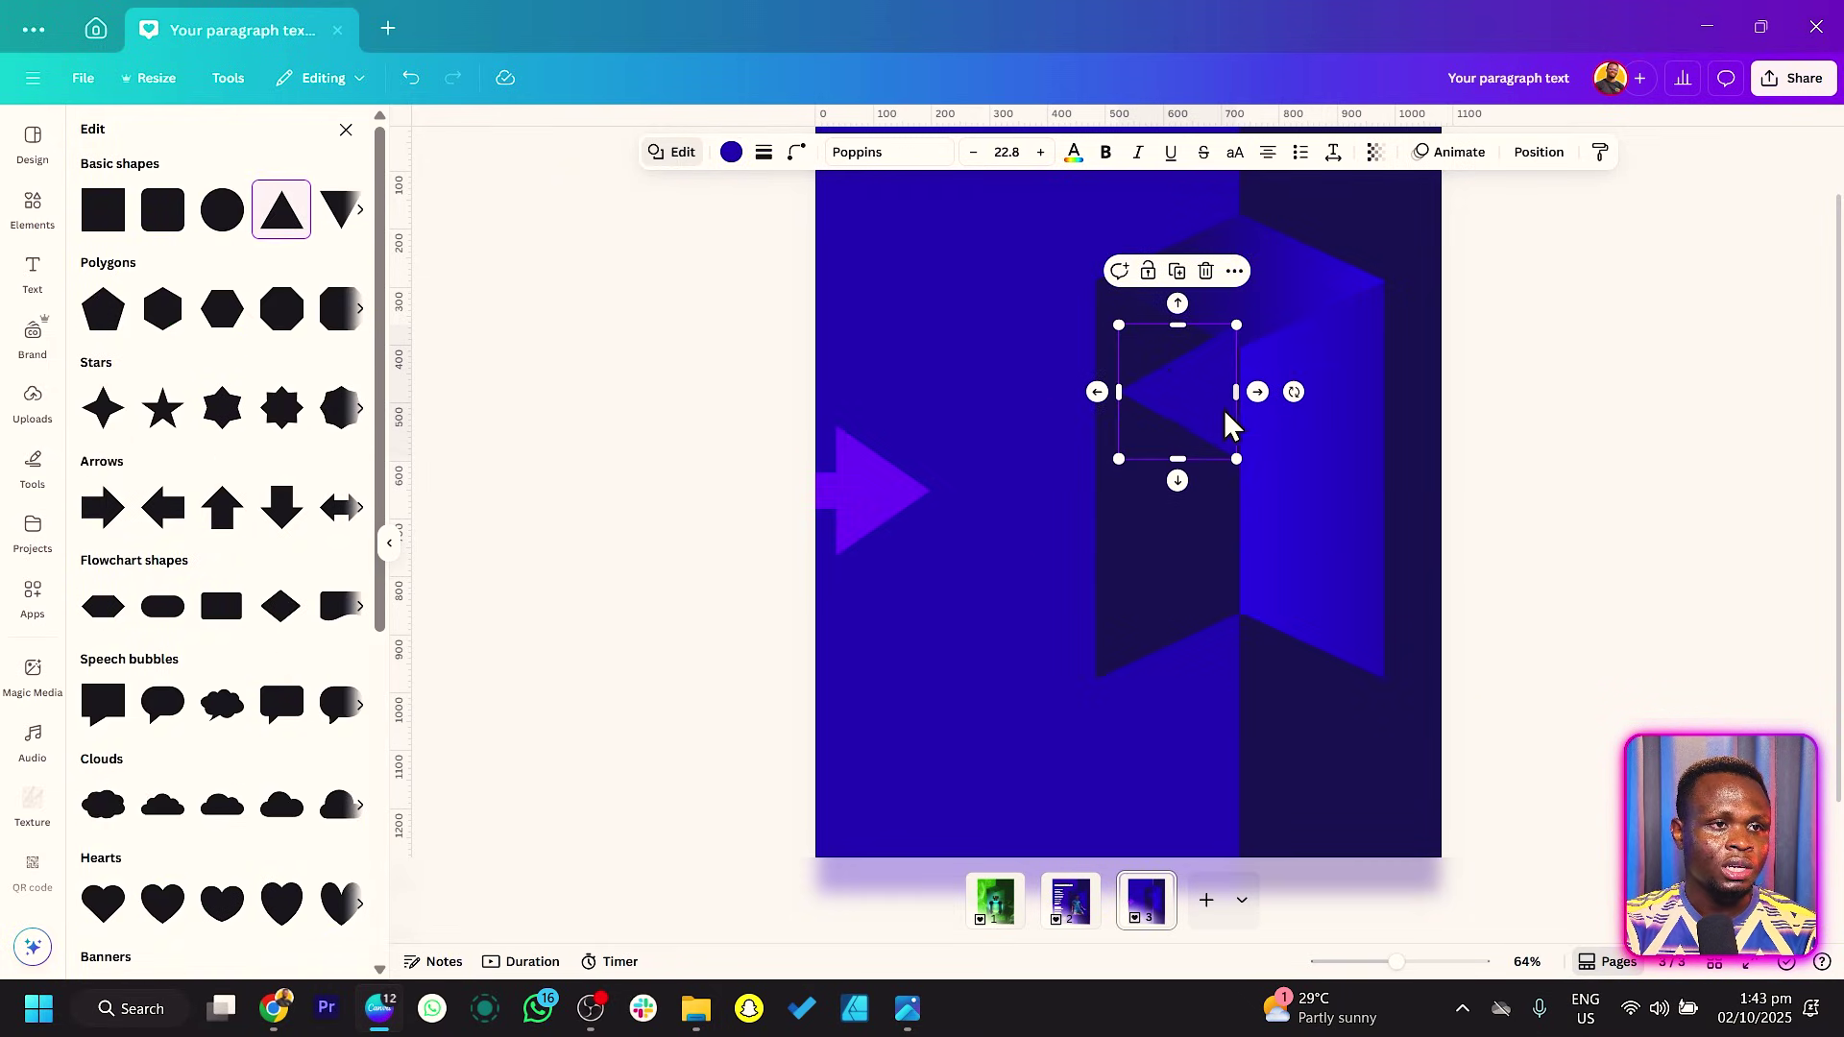
{"action": "left_click_drag", "start_coordinate": [1207, 453], "coordinate": [1207, 702]}
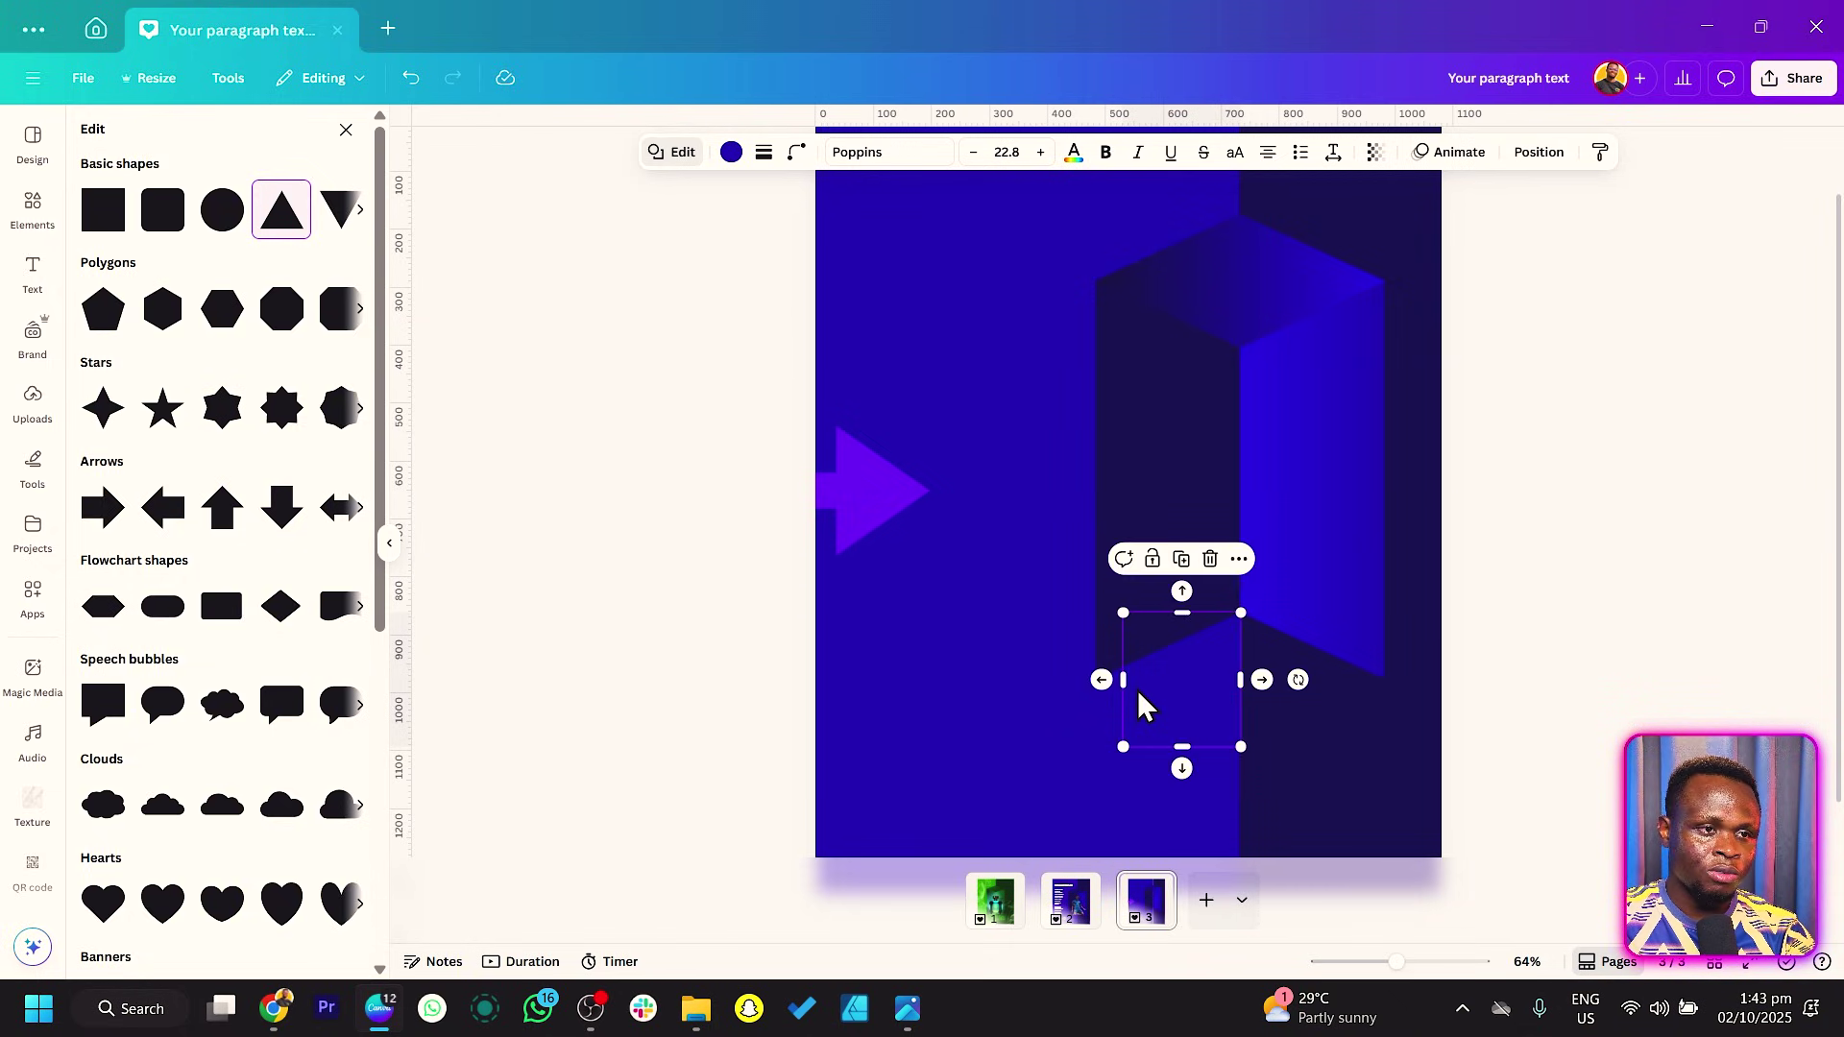
Step: Fill the triangle with black and widen it leftward to match the left trapezoid's width
{"action": "left_click", "coordinate": [731, 152]}
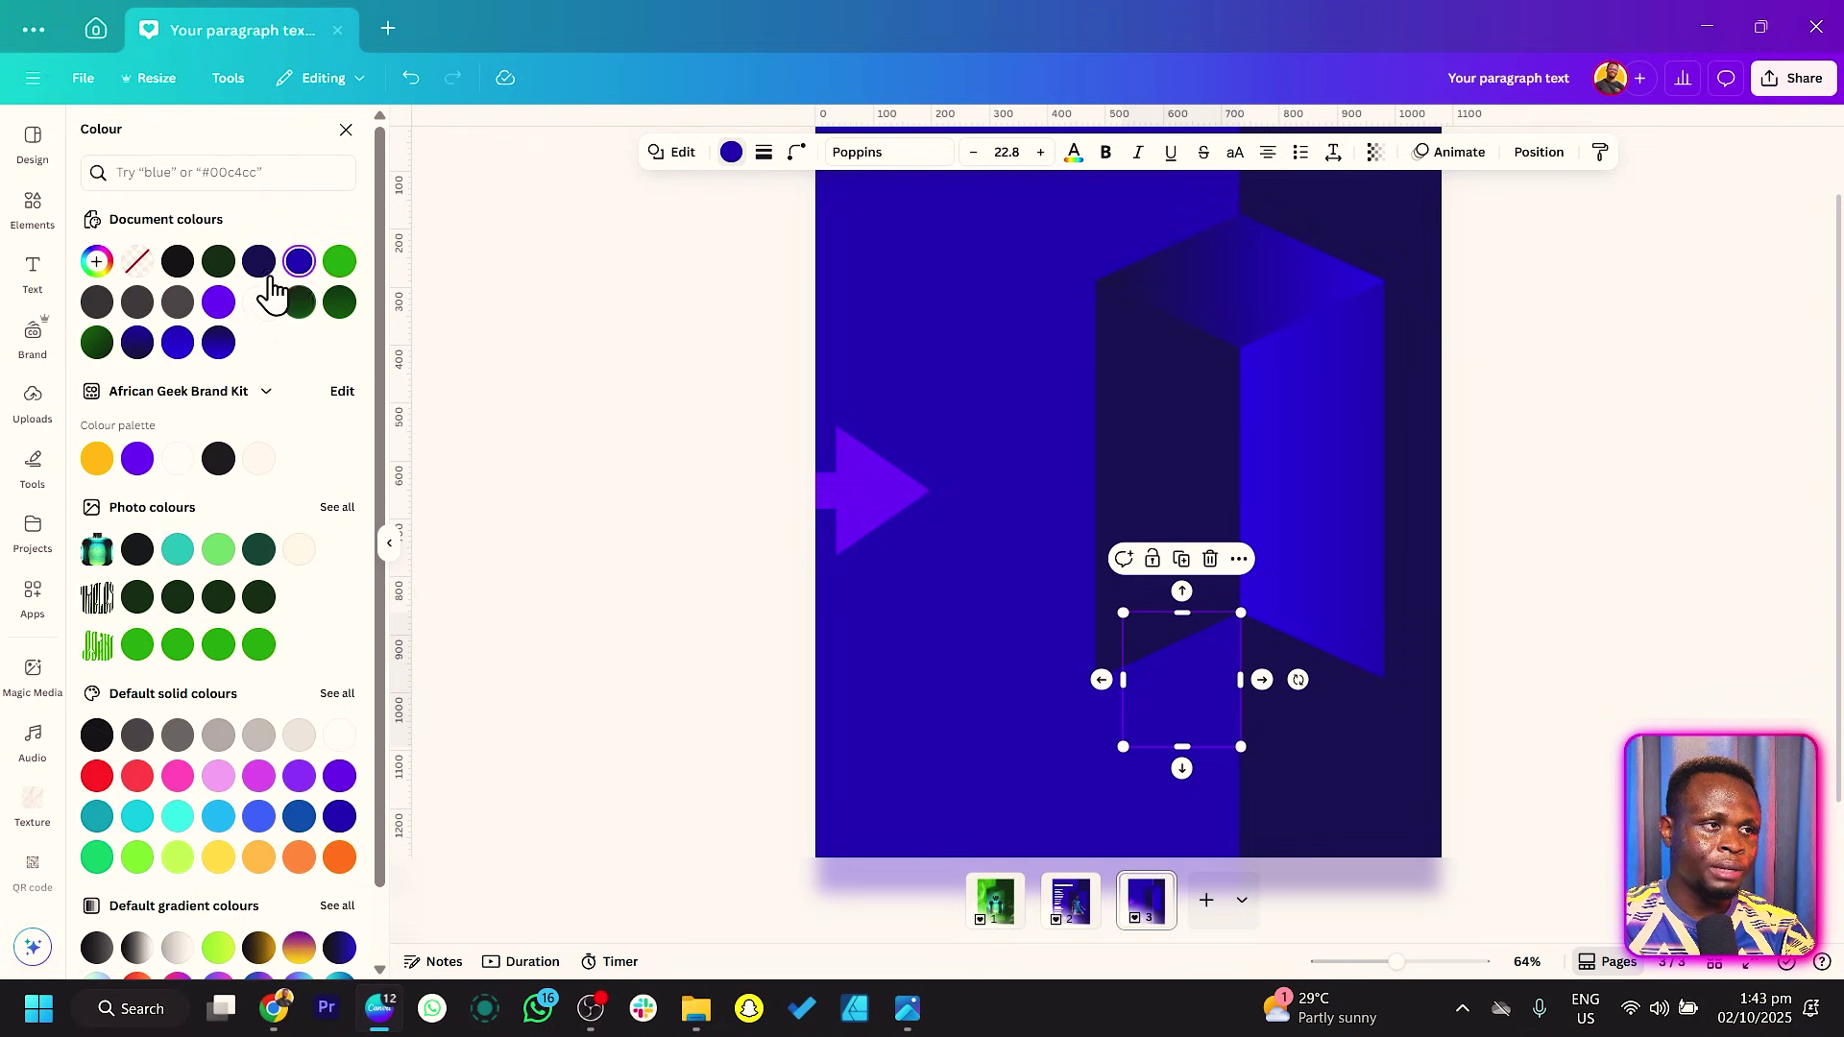
{"action": "left_click", "coordinate": [177, 262]}
{"action": "mouse_move", "coordinate": [1123, 680]}
{"action": "left_mouse_down"}
{"action": "mouse_move", "coordinate": [1091, 711]}
{"action": "mouse_move", "coordinate": [1088, 684]}
{"action": "left_mouse_up"}
{"action": "left_click", "coordinate": [679, 605]}
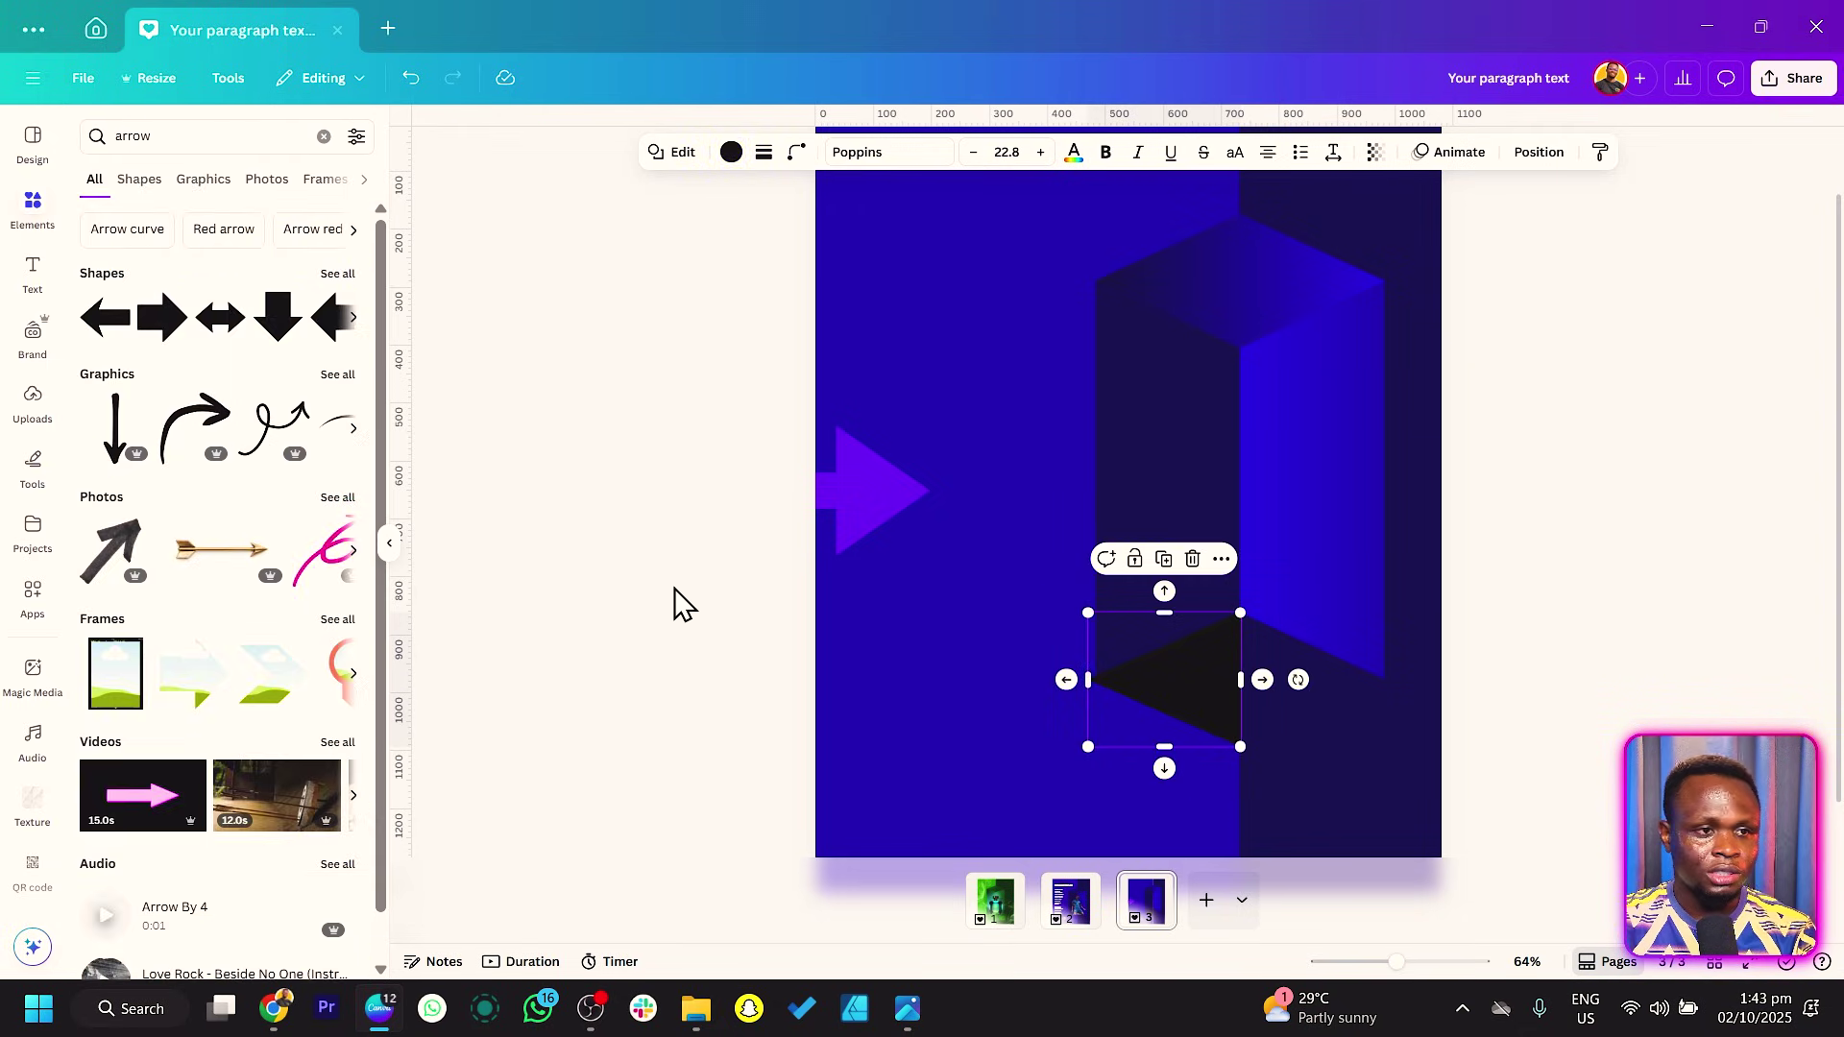
Step: Duplicate the black triangle, point the copy to the right and place it under the right trapezoid to complete the box's base
{"action": "left_click", "coordinate": [1188, 695]}
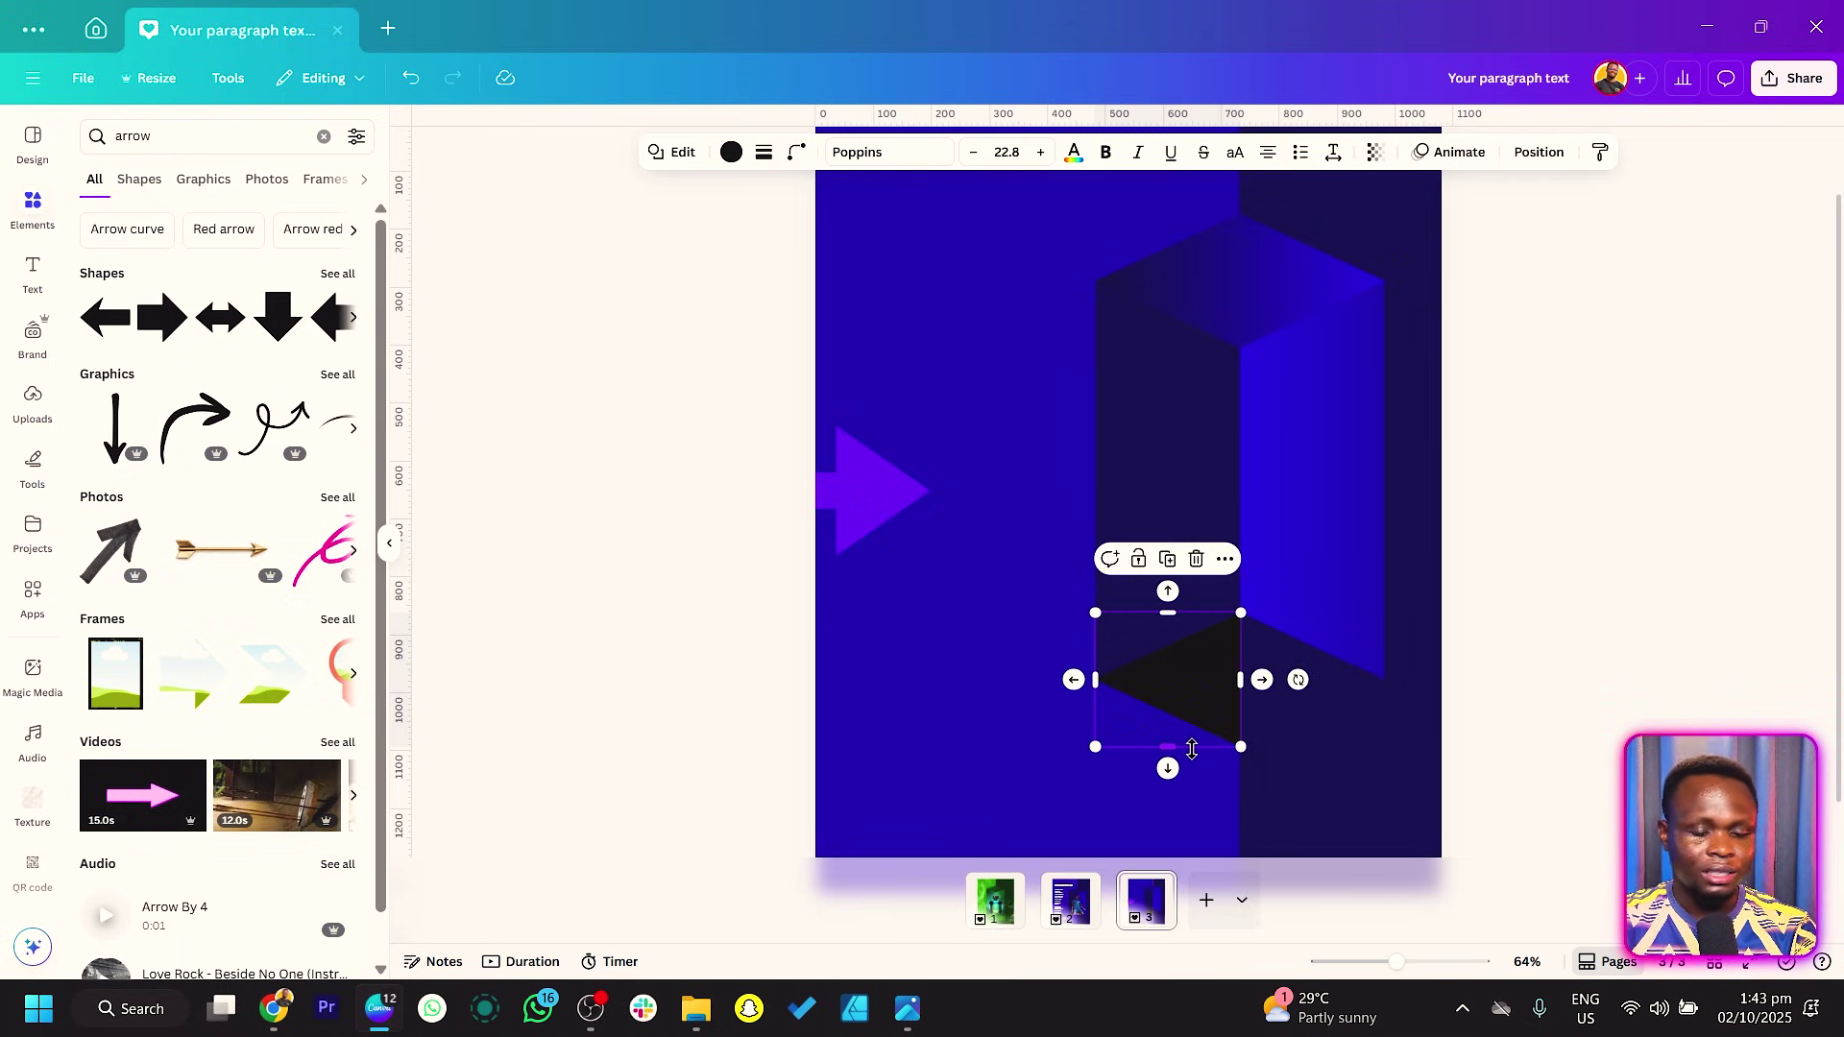
{"action": "left_click_drag", "start_coordinate": [1178, 739], "coordinate": [1243, 698]}
{"action": "left_click_drag", "start_coordinate": [1358, 640], "coordinate": [1158, 663]}
{"action": "left_click_drag", "start_coordinate": [1230, 653], "coordinate": [1295, 689]}
{"action": "left_click", "coordinate": [1676, 587]}
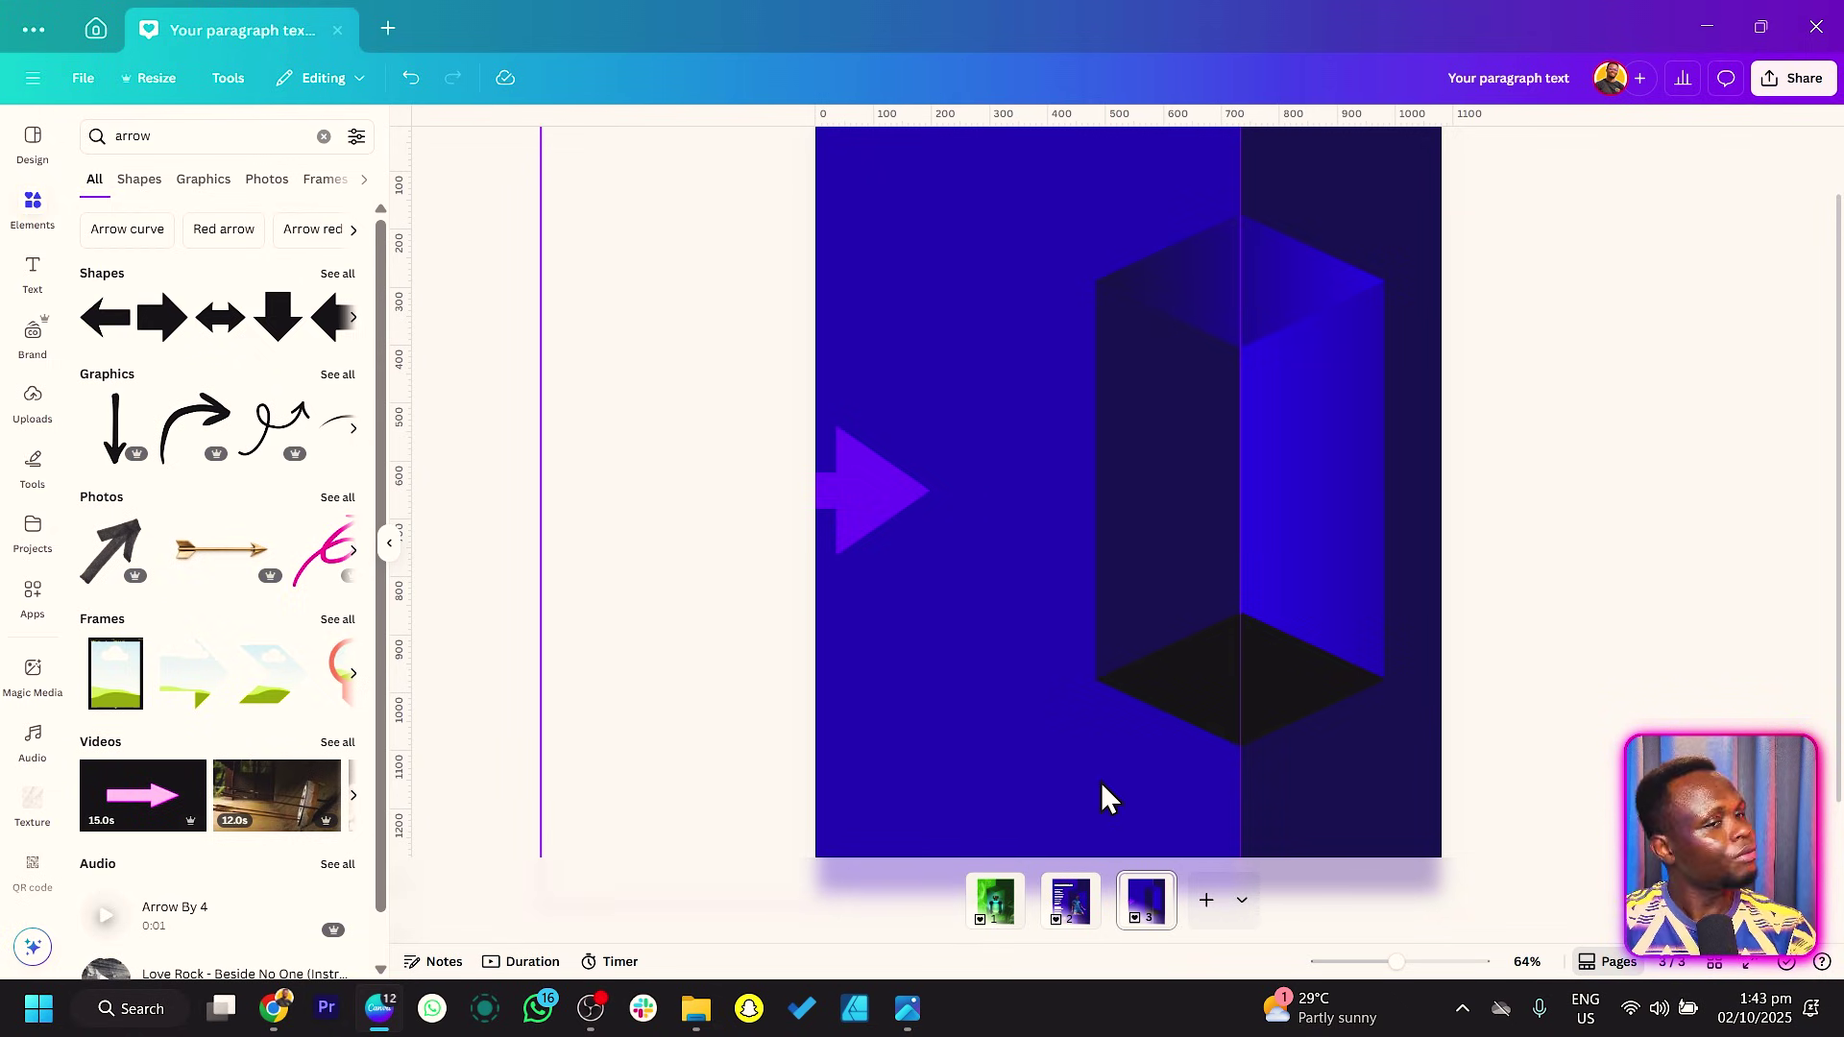
Step: Fill the base's right triangle with the background's dark indigo and its left triangle with vivid indigo #1800ad
{"action": "left_click", "coordinate": [1288, 667]}
{"action": "left_click", "coordinate": [731, 154]}
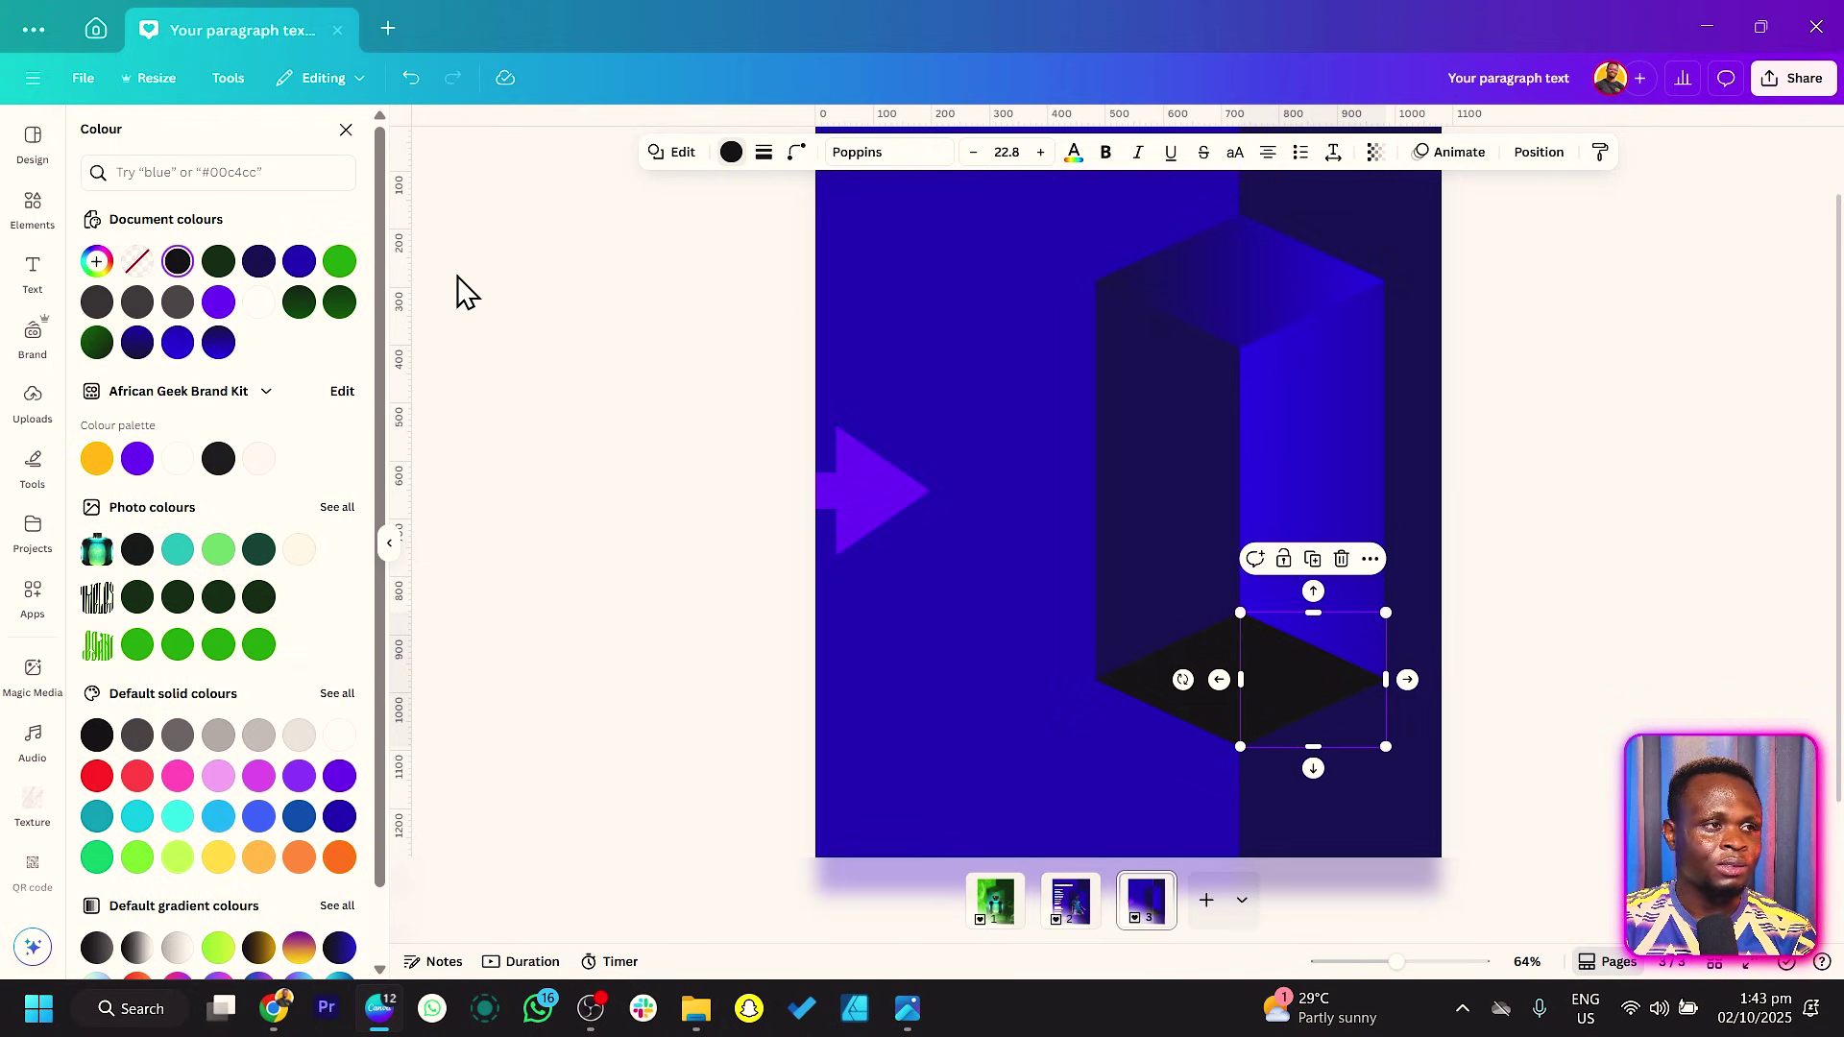
{"action": "left_click", "coordinate": [258, 261]}
{"action": "left_click", "coordinate": [1166, 684]}
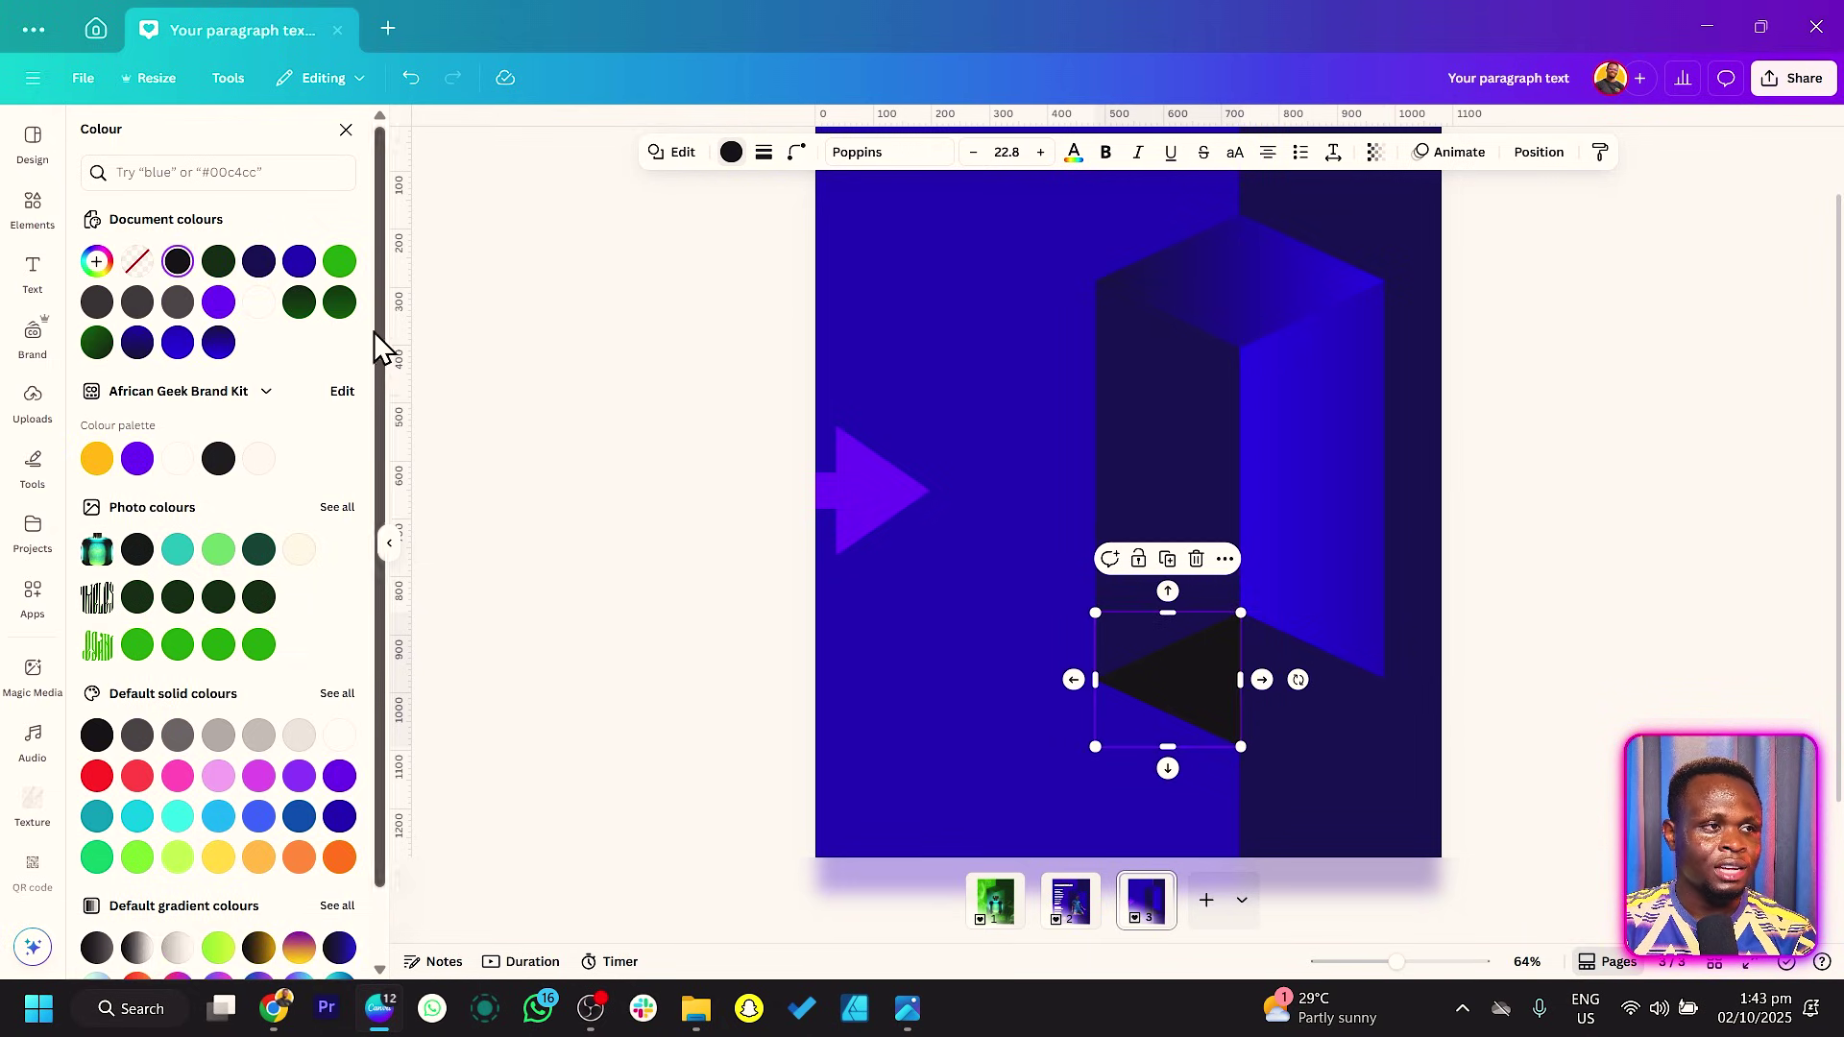
{"action": "left_click", "coordinate": [298, 261]}
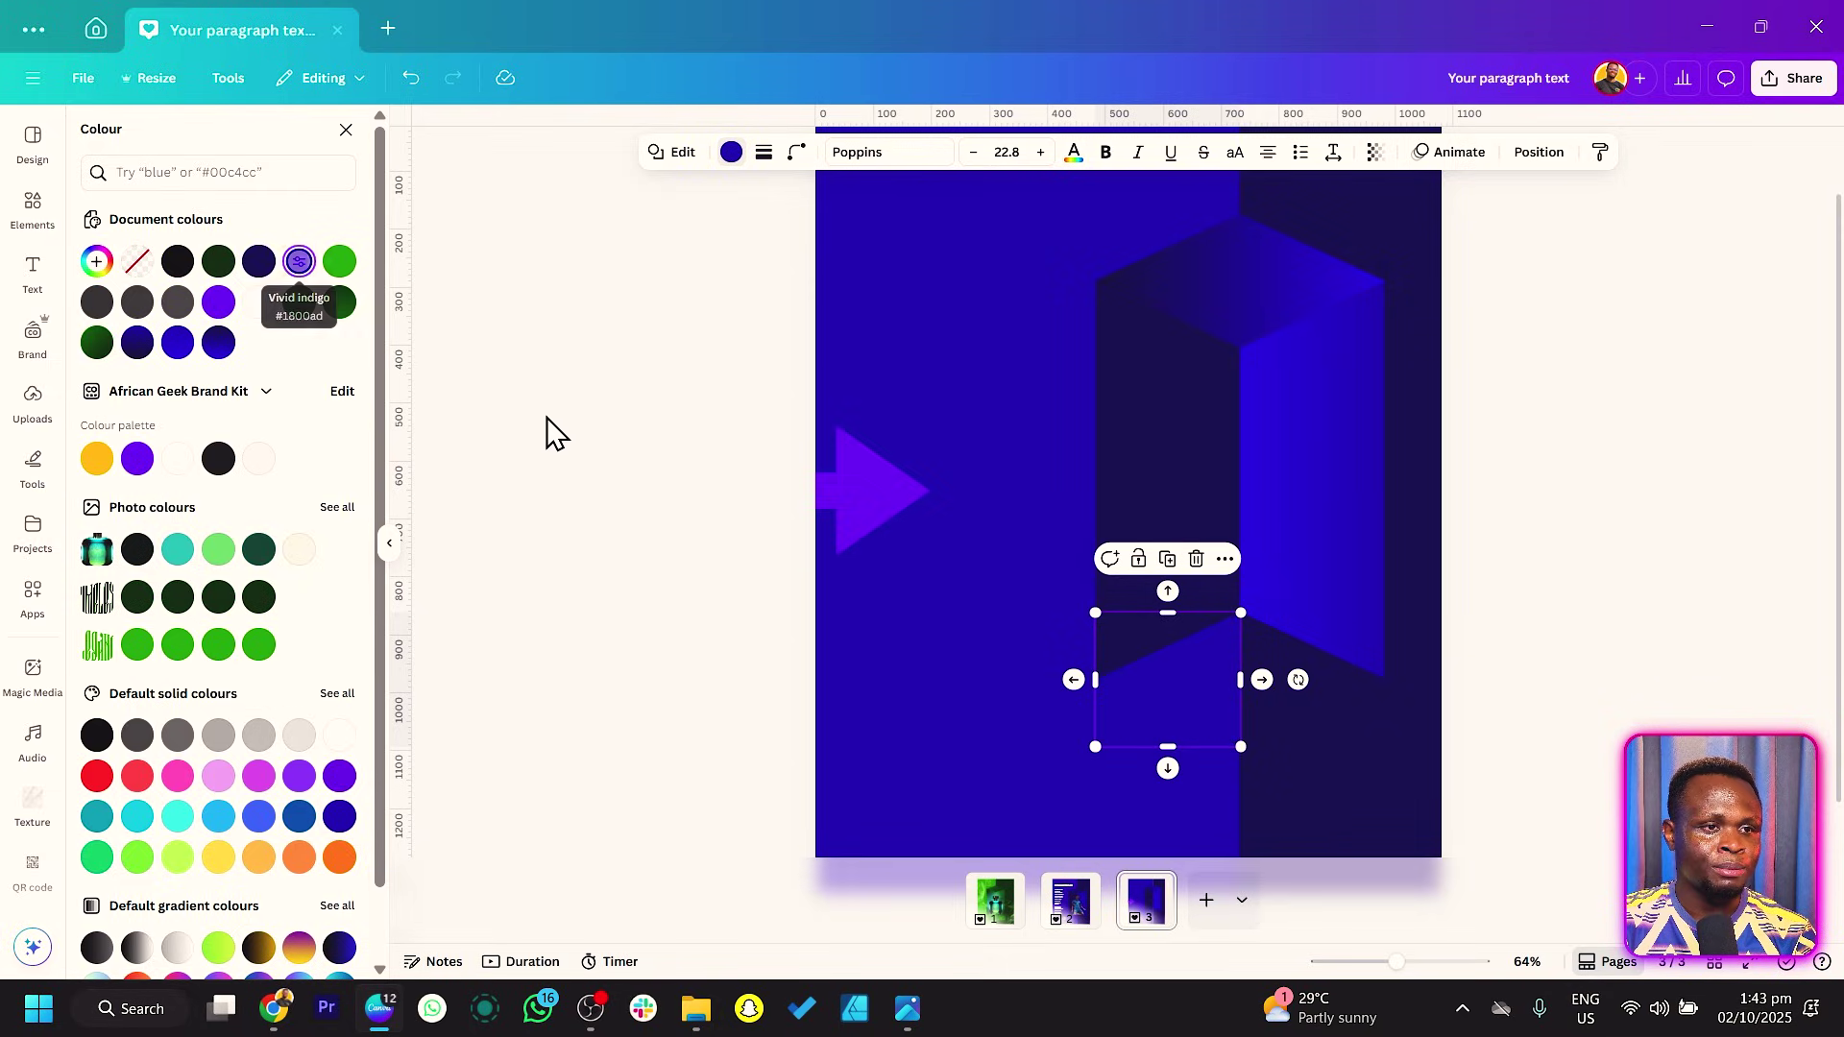
{"action": "left_click", "coordinate": [640, 432]}
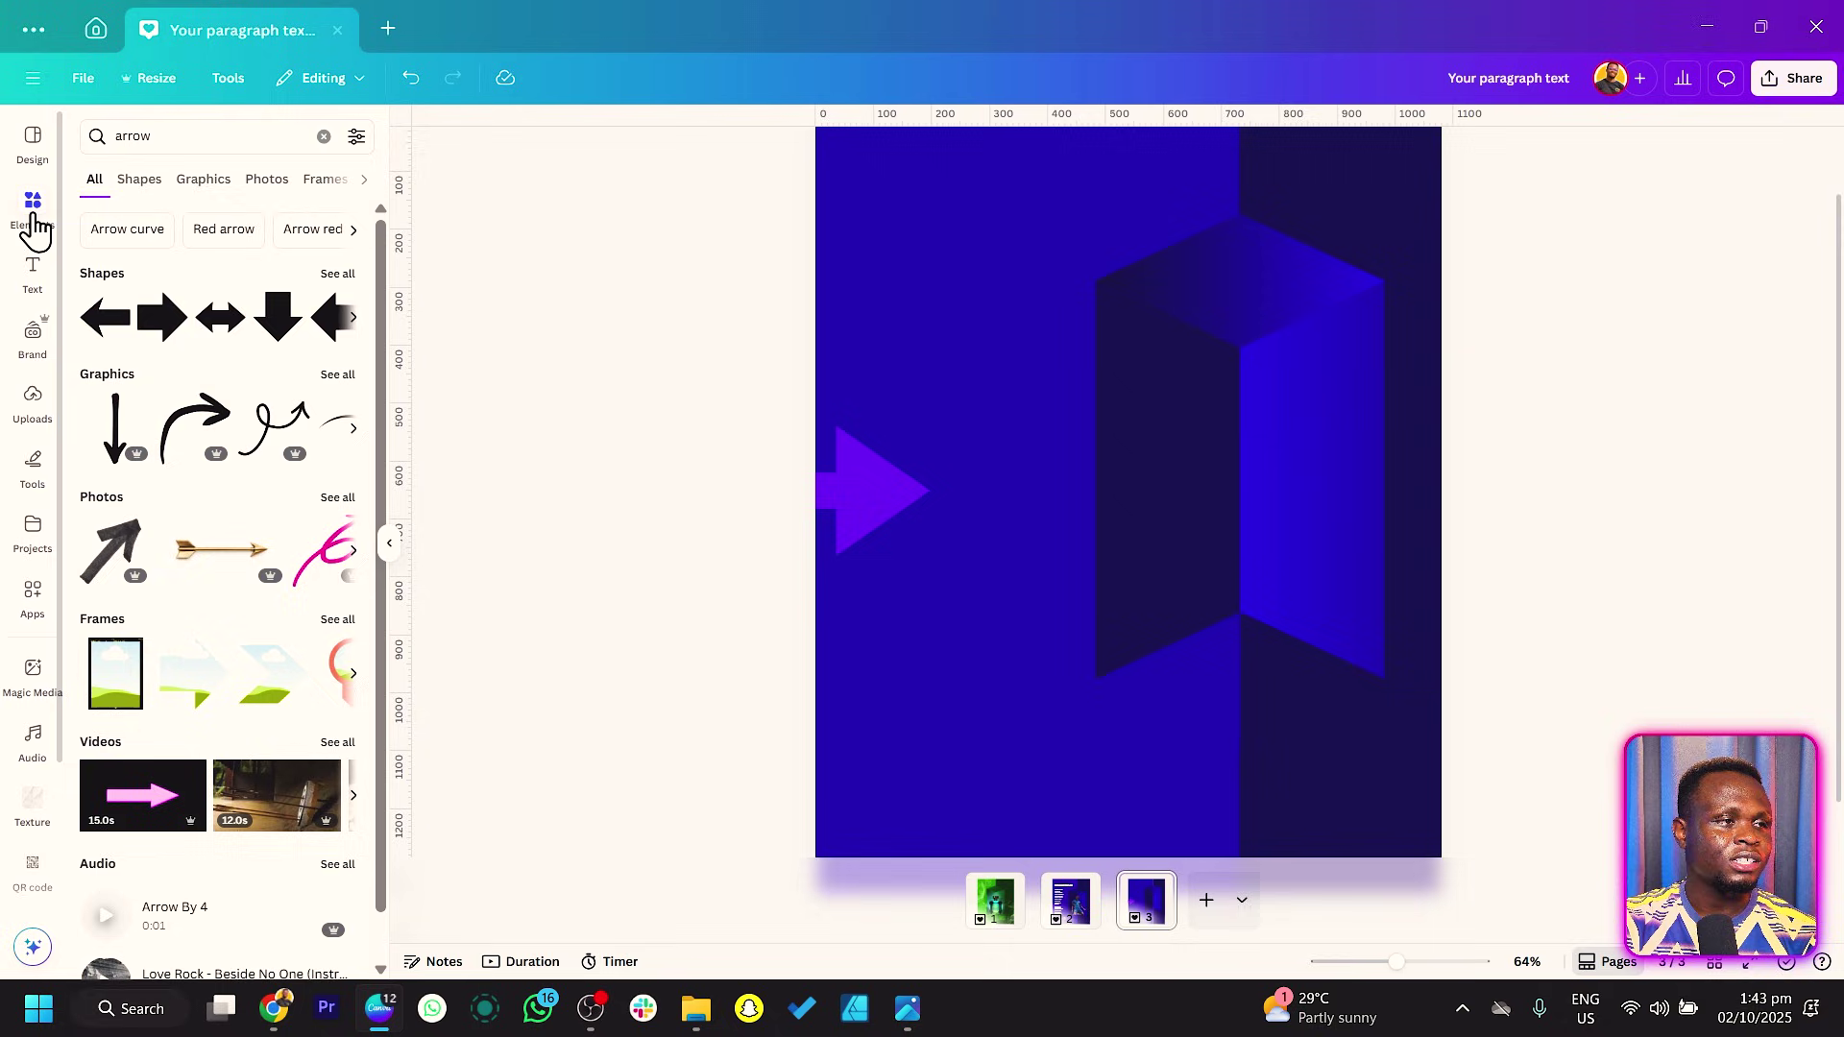
Step: Switch to the Chrome browser and open instagram.com
{"action": "left_click", "coordinate": [38, 402]}
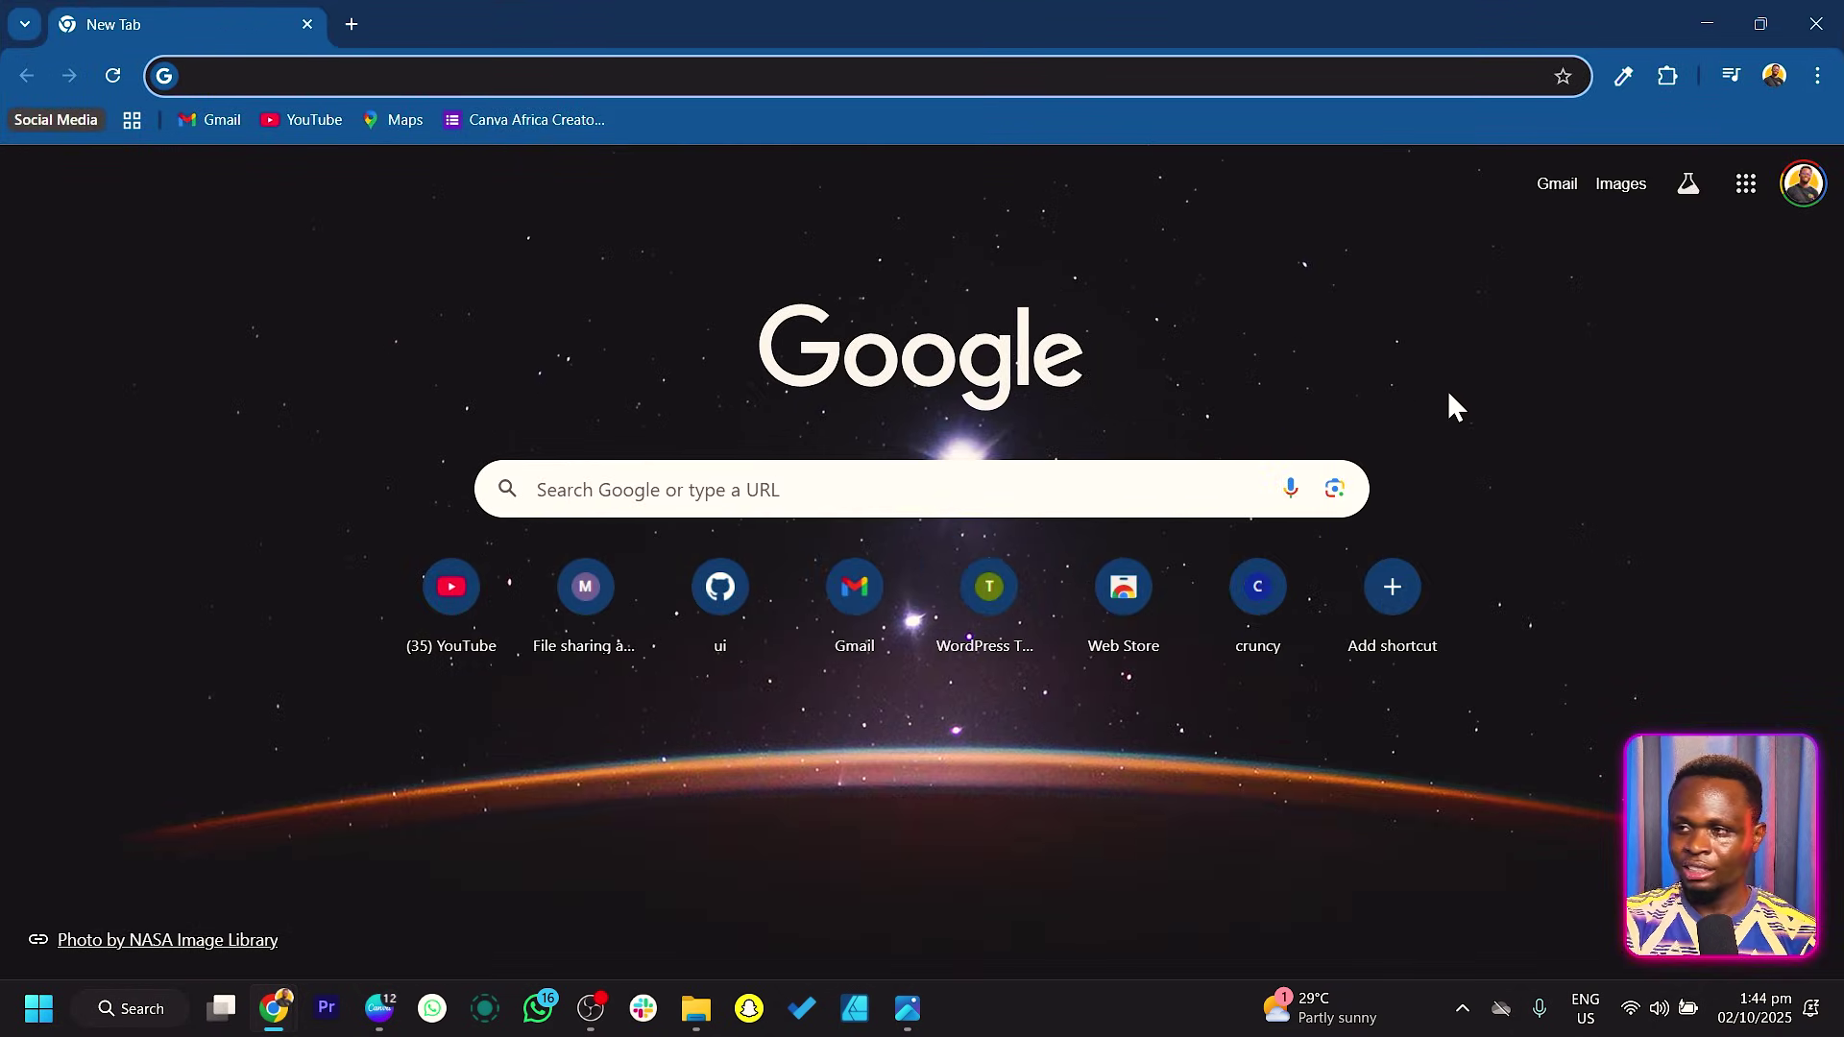
{"action": "left_click", "coordinate": [1117, 84]}
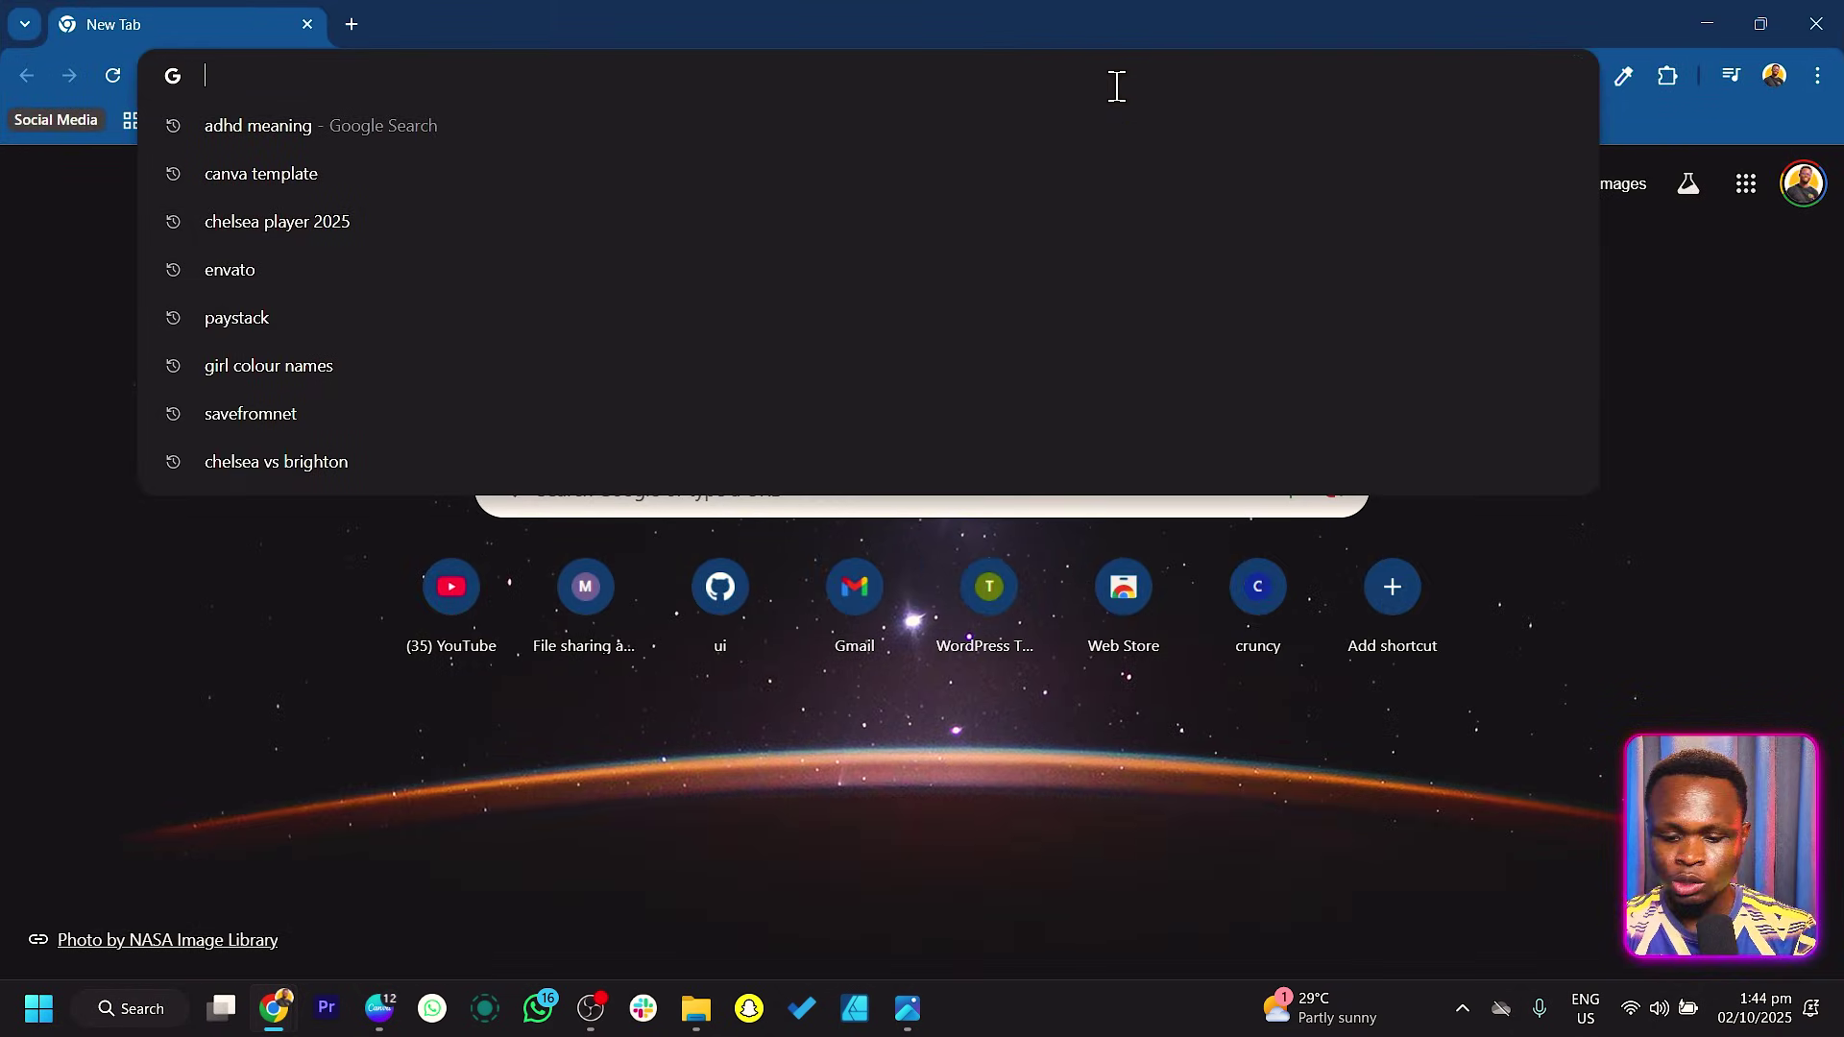
{"action": "type", "text": "onsta"}
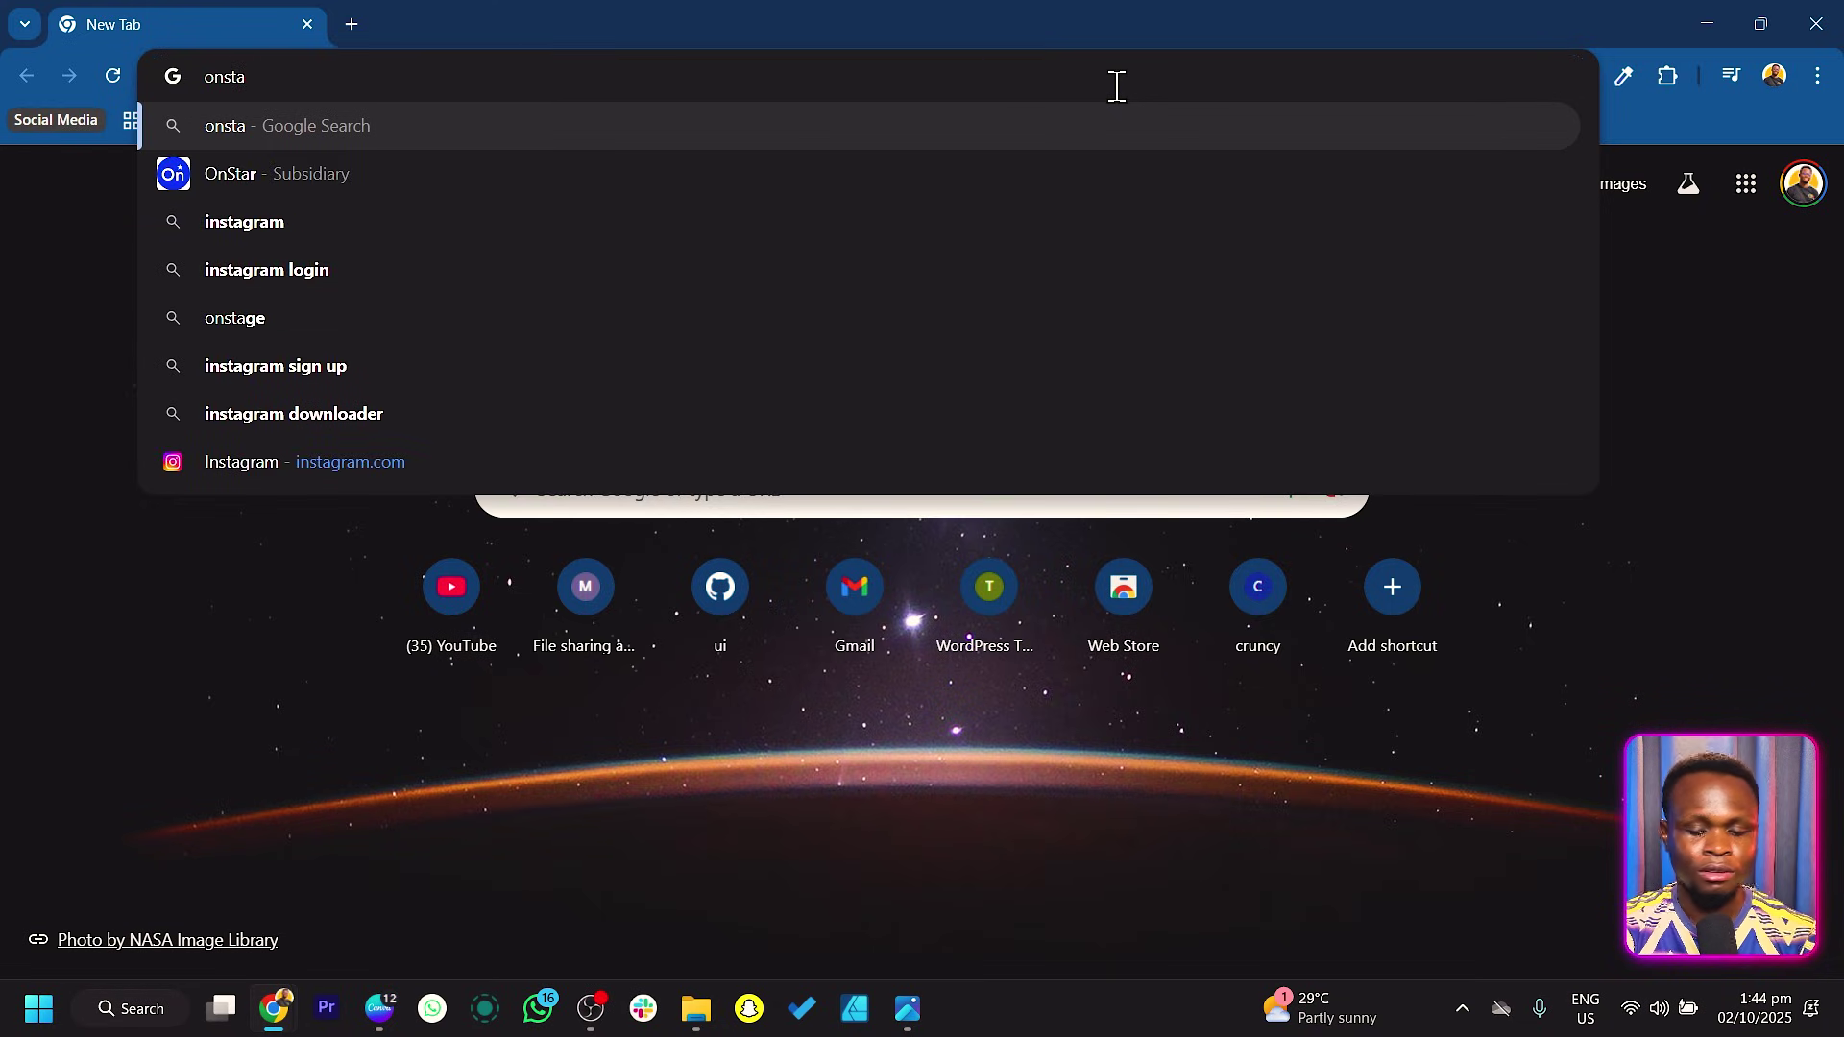
{"action": "key", "text": "BackSpace"}
{"action": "key", "text": "BackSpace"}
{"action": "key", "text": "BackSpace"}
{"action": "key", "text": "BackSpace"}
{"action": "key", "text": "BackSpace"}
{"action": "type", "text": "inst"}
{"action": "key", "text": "Return"}
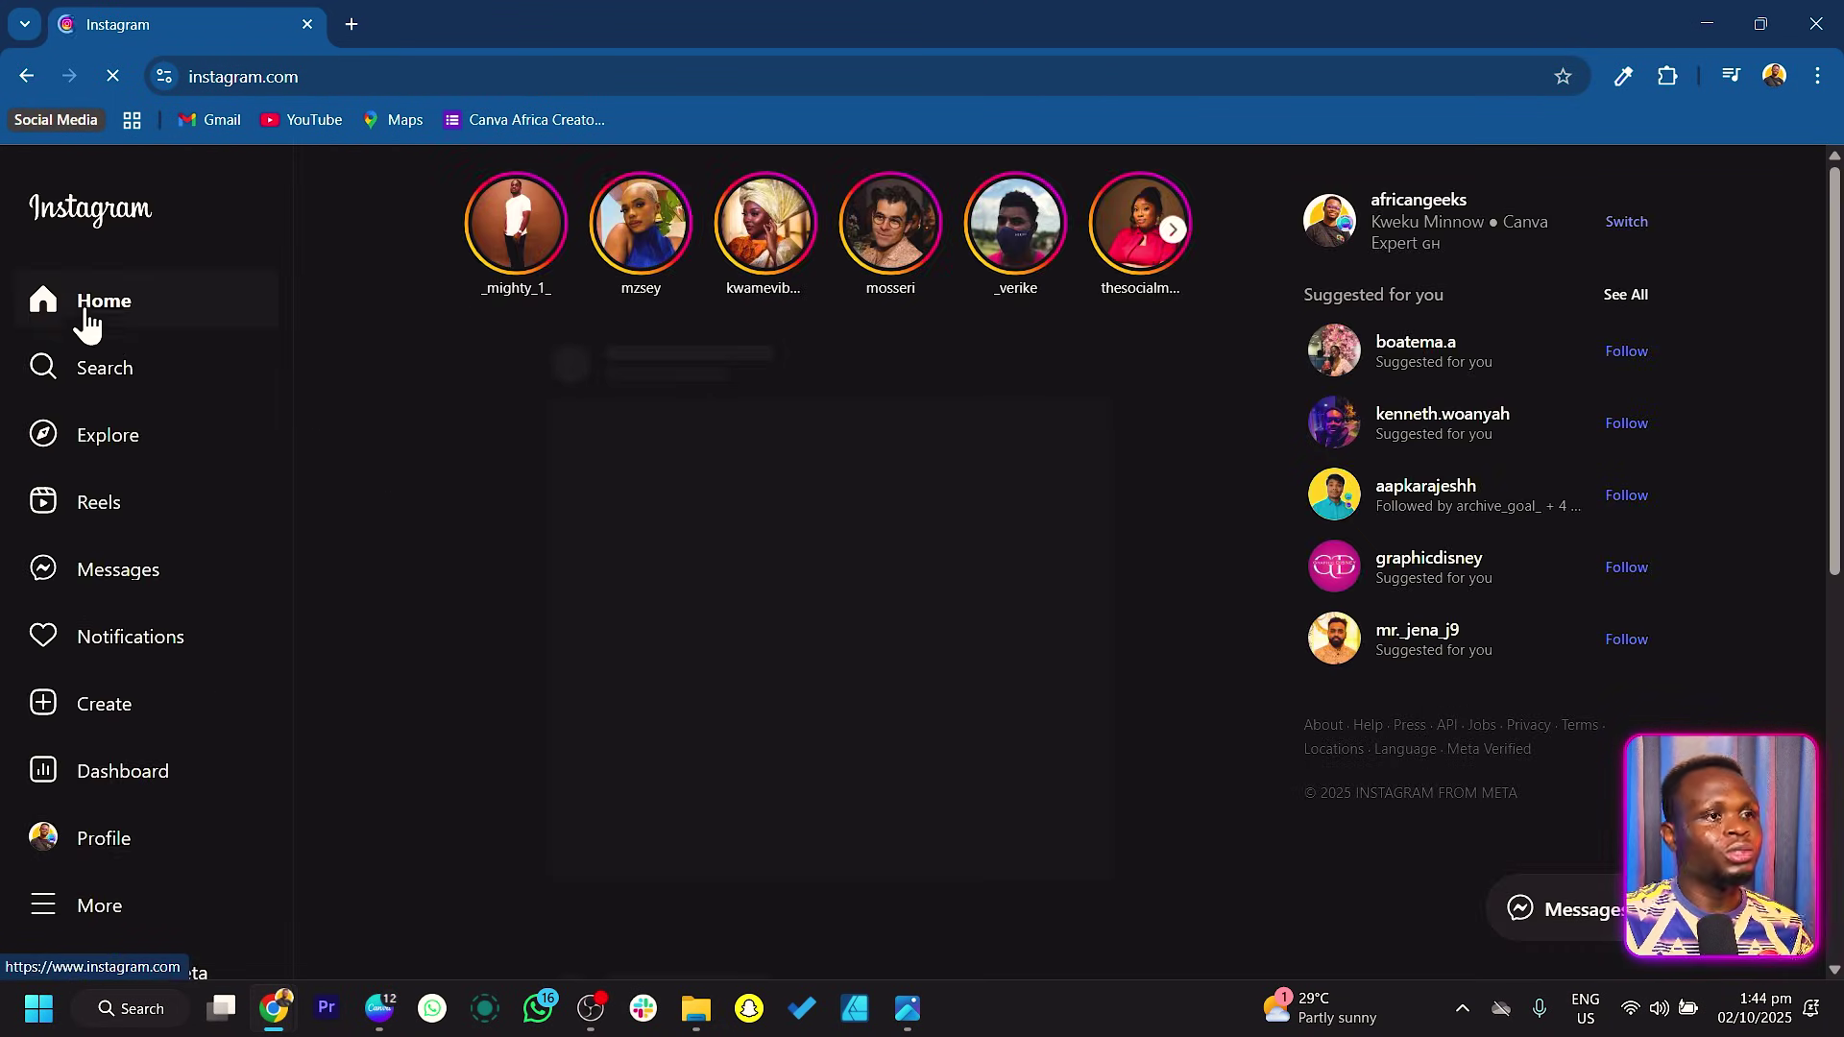
Step: Search Instagram for "chelse" and open the chelseafc profile
{"action": "left_click", "coordinate": [157, 371]}
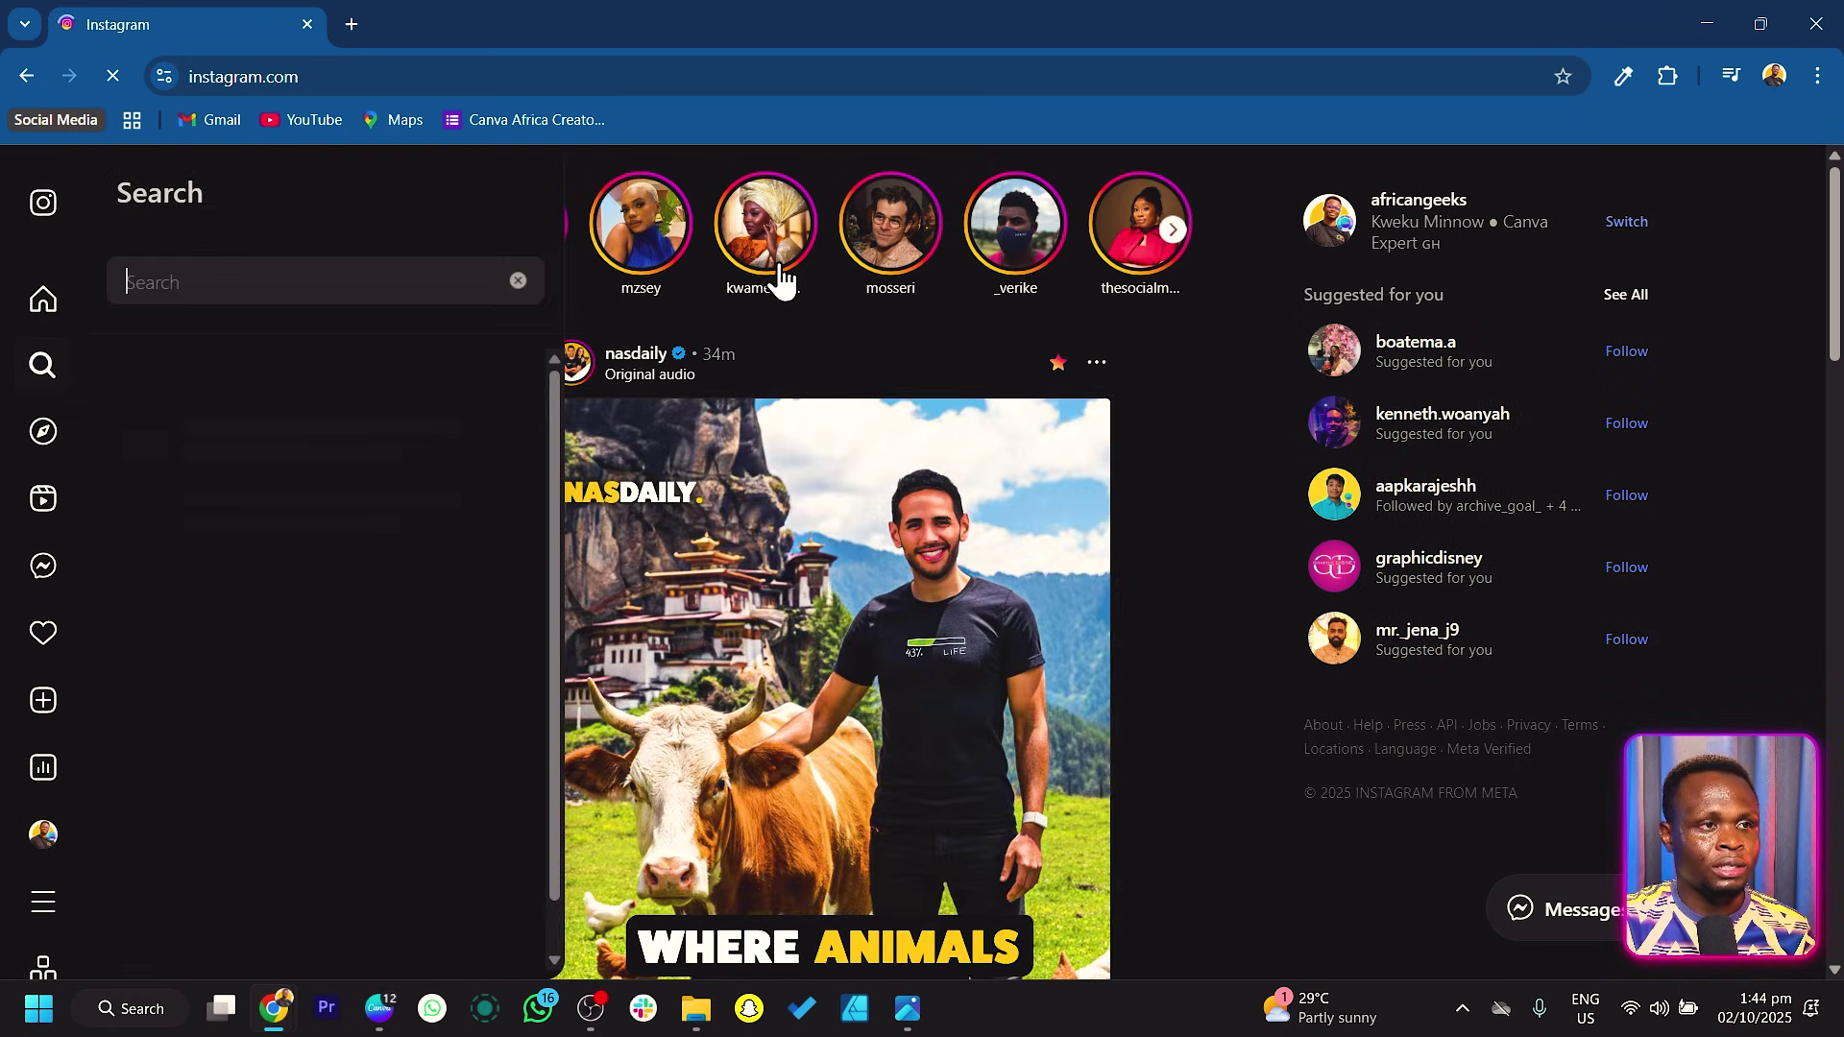
{"action": "type", "text": "ch"}
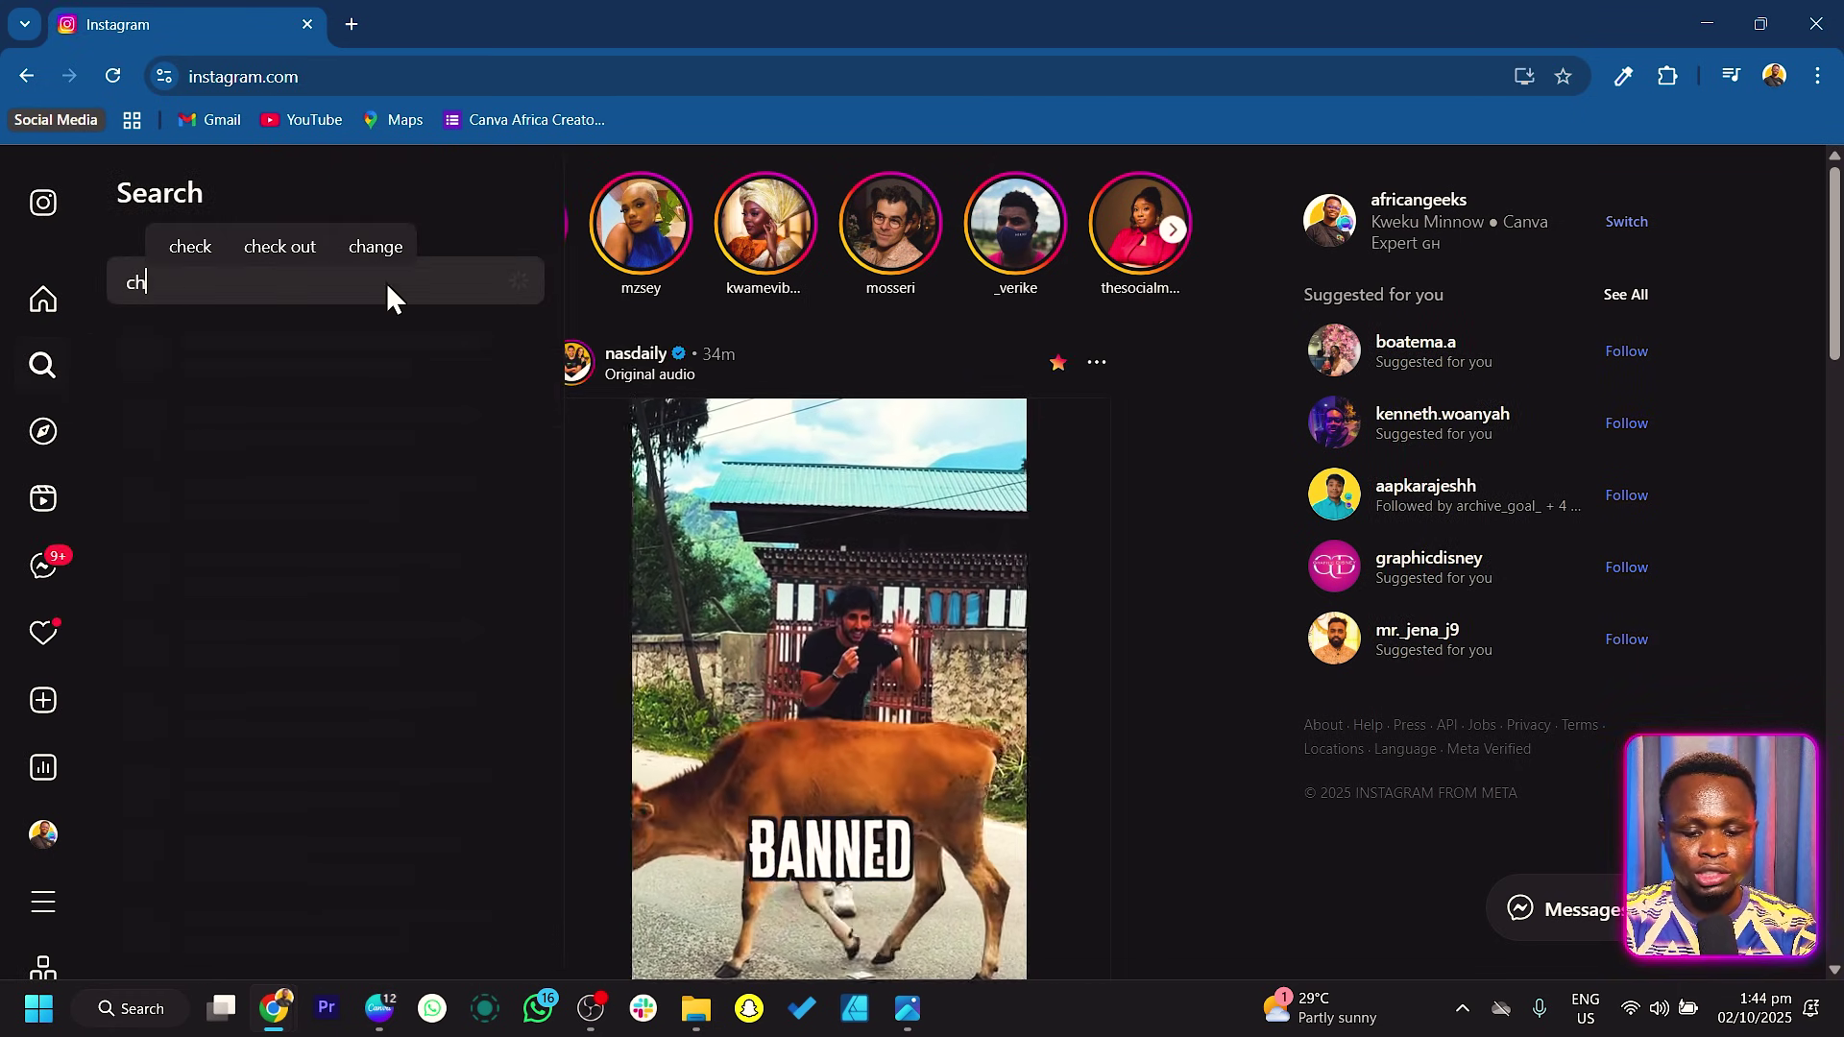
{"action": "type", "text": "else"}
{"action": "left_click", "coordinate": [222, 363]}
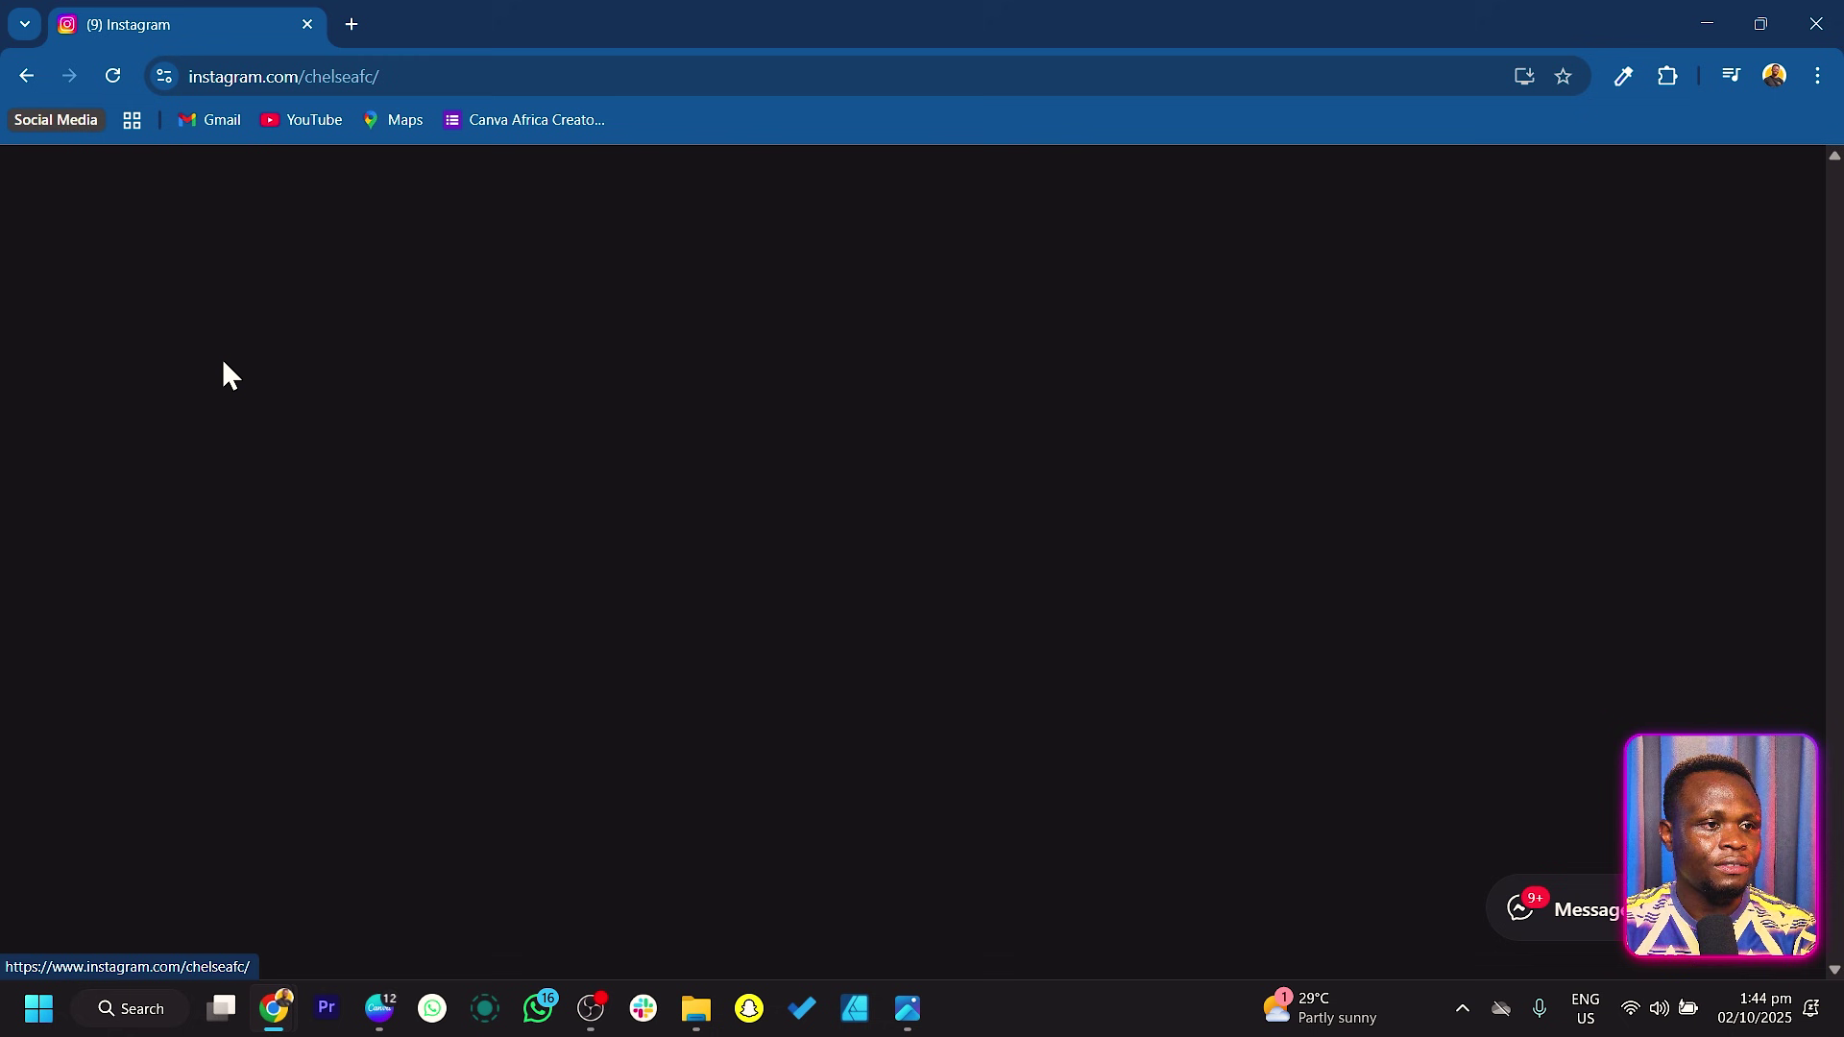
Step: Browse the chelseafc posts and open the one with the player applauding beside the corner flag
{"action": "scroll", "coordinate": [586, 601], "scroll_direction": "down", "scroll_amount": 10}
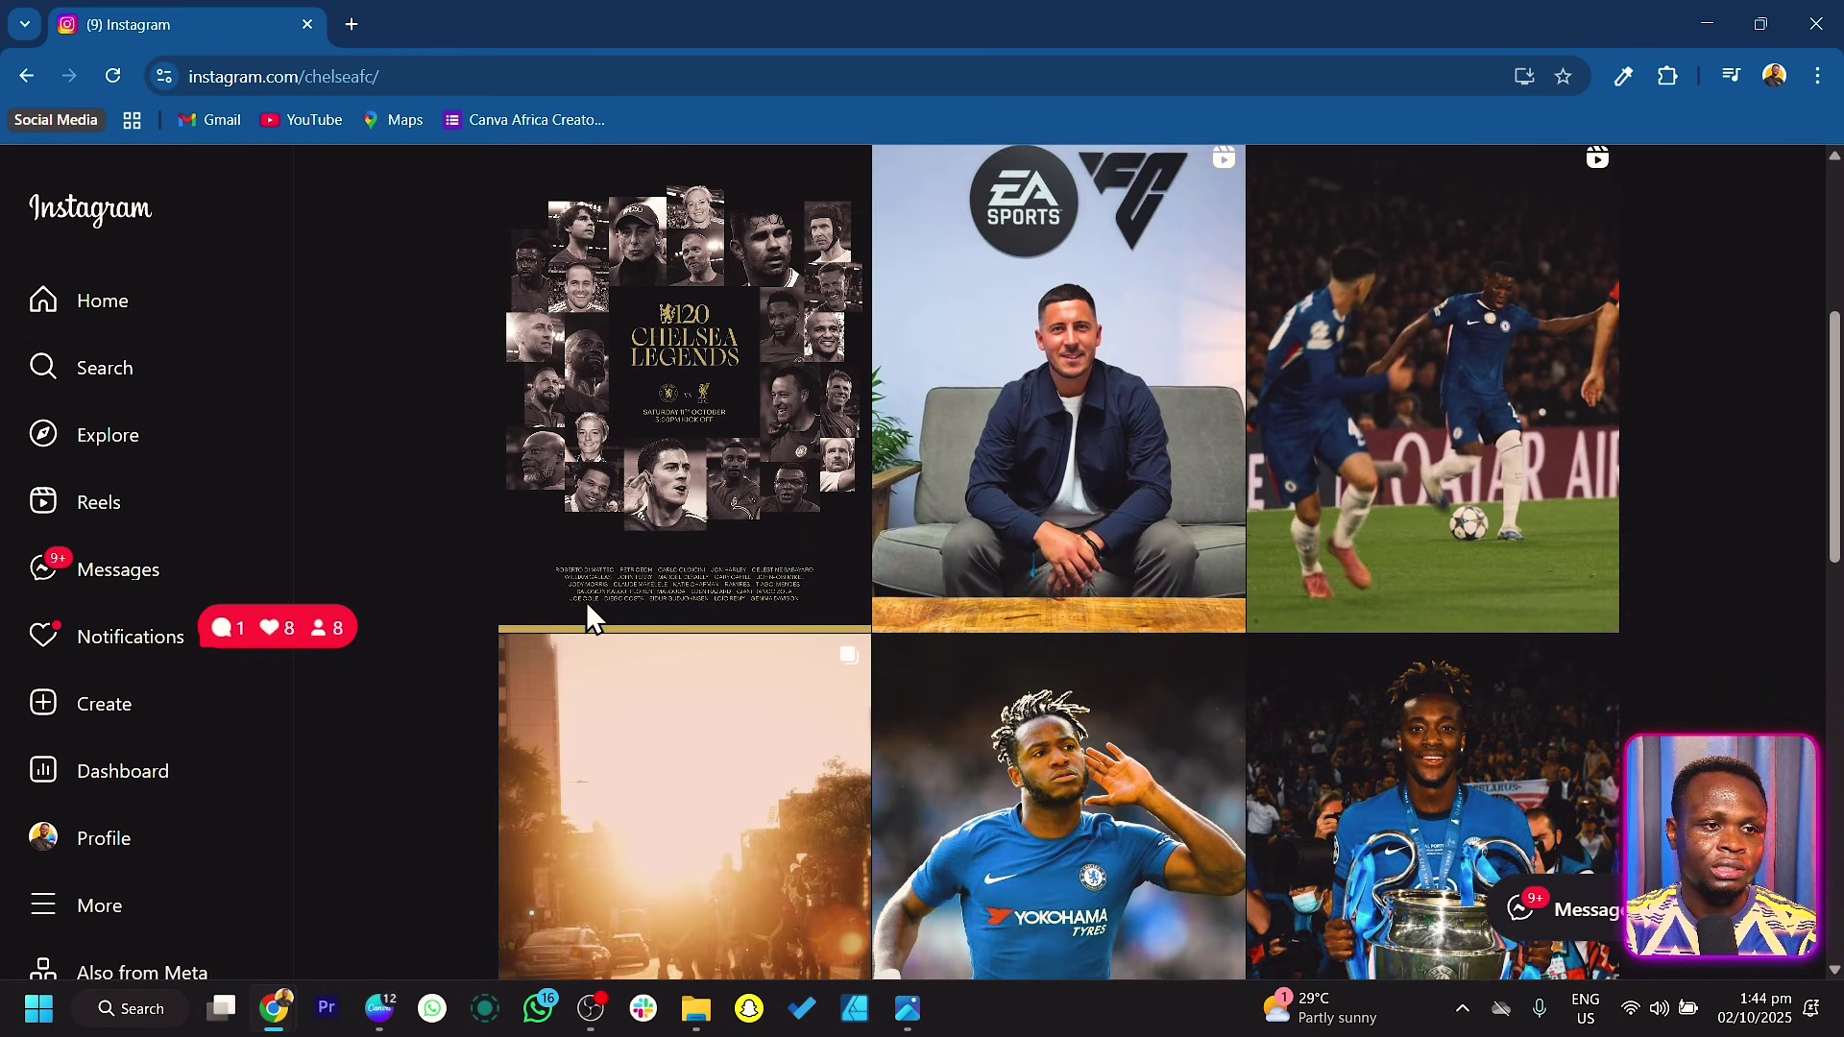
{"action": "scroll", "coordinate": [588, 620], "scroll_direction": "down", "scroll_amount": 1}
{"action": "scroll", "coordinate": [587, 619], "scroll_direction": "down", "scroll_amount": 18}
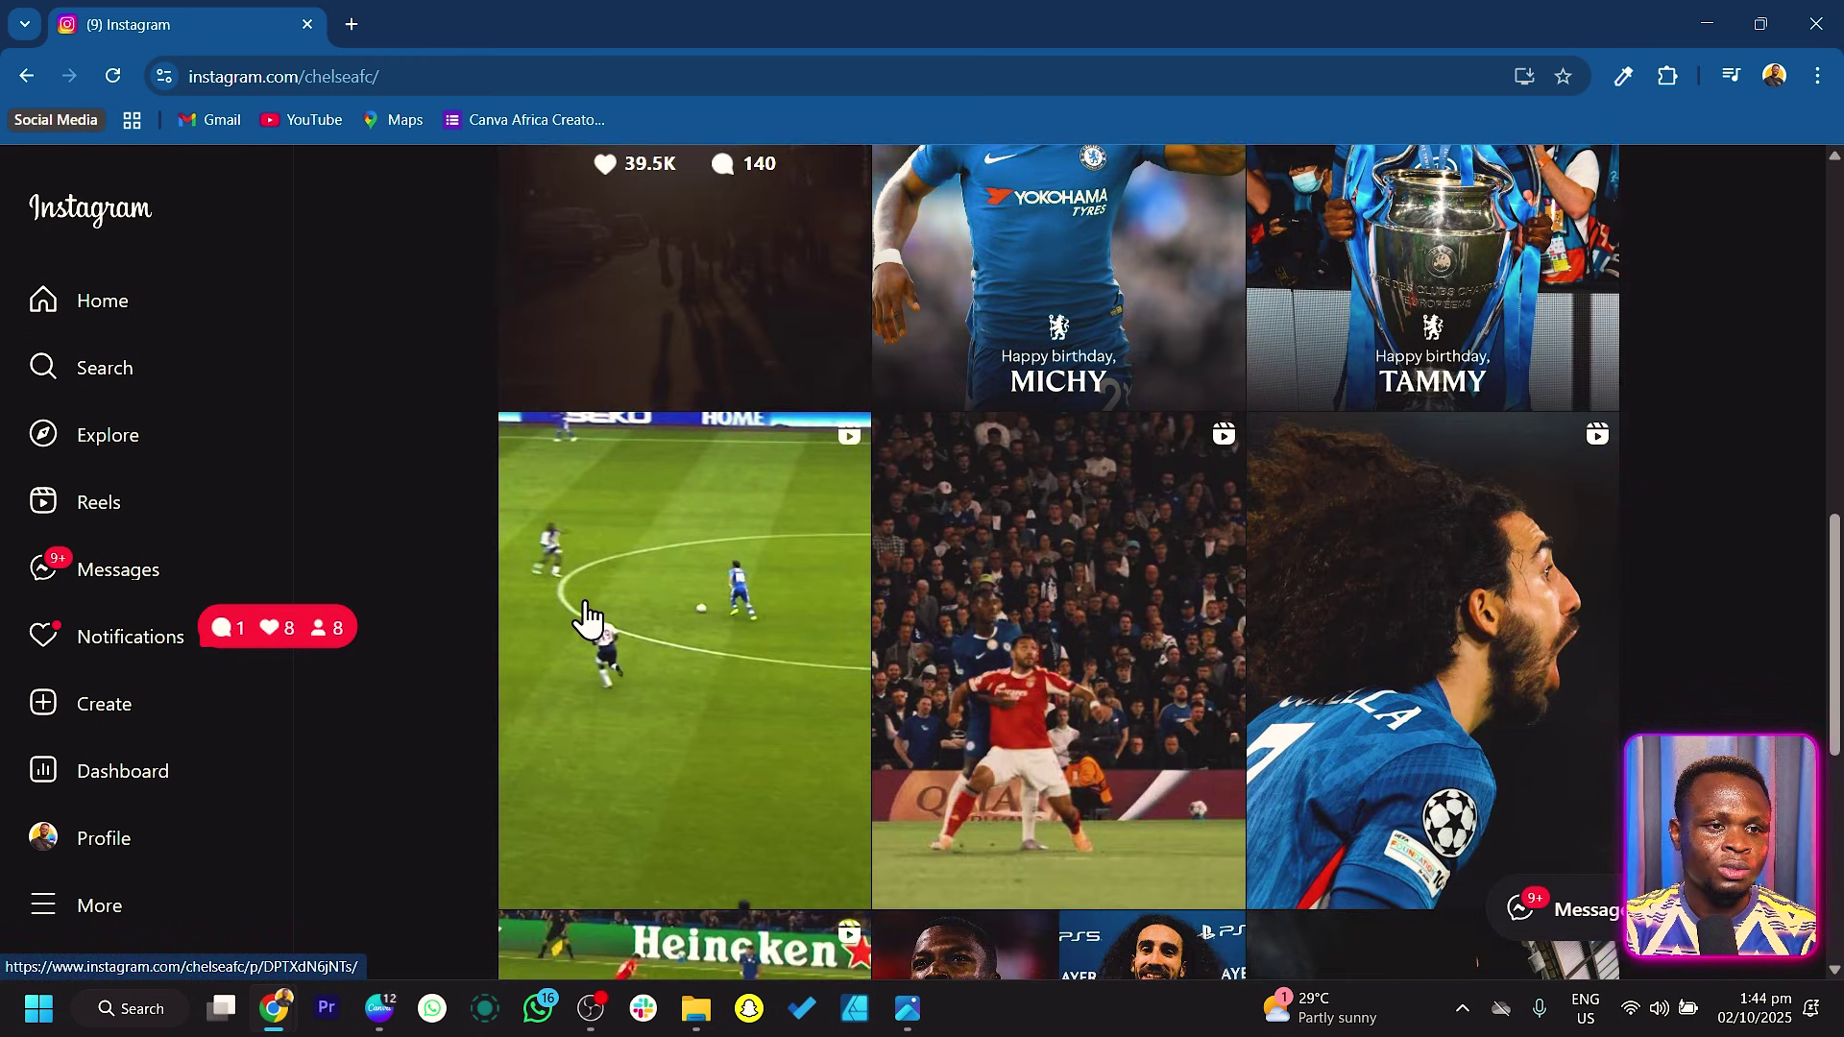
{"action": "scroll", "coordinate": [586, 618], "scroll_direction": "down", "scroll_amount": 4}
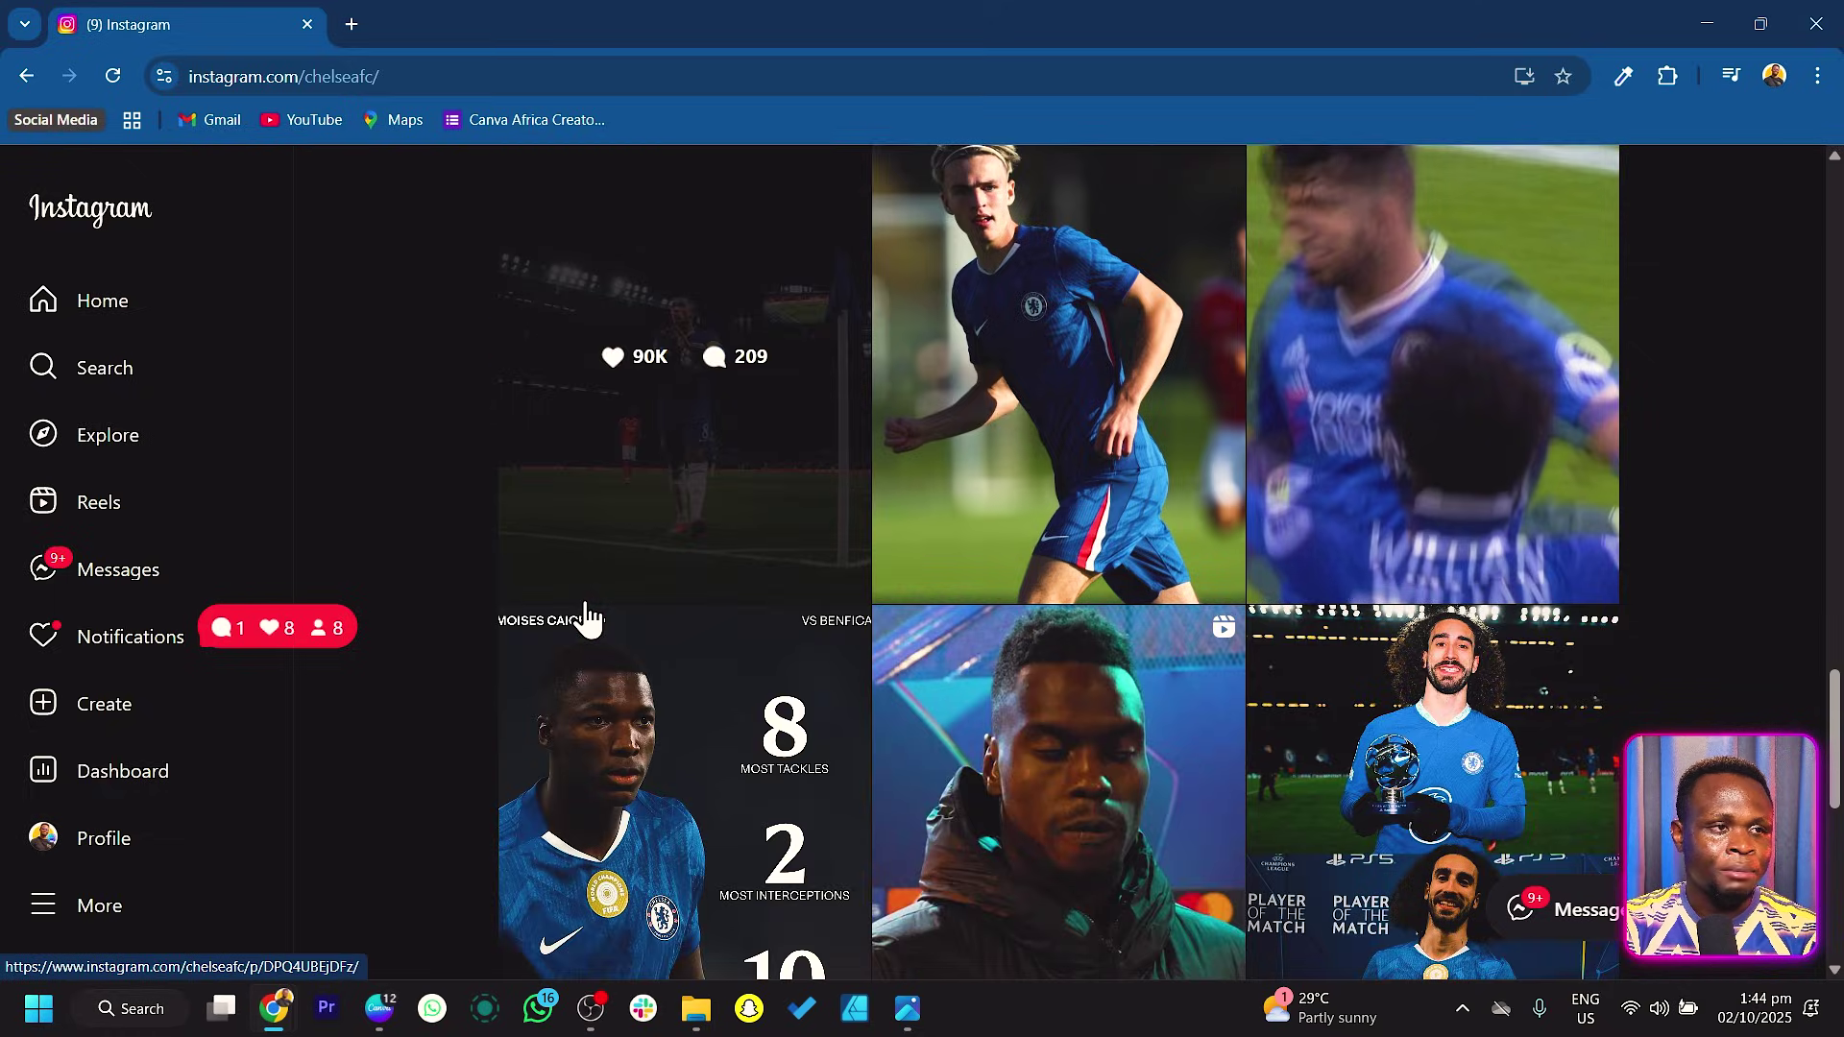
{"action": "scroll", "coordinate": [585, 617], "scroll_direction": "up", "scroll_amount": 3}
{"action": "left_click", "coordinate": [676, 572]}
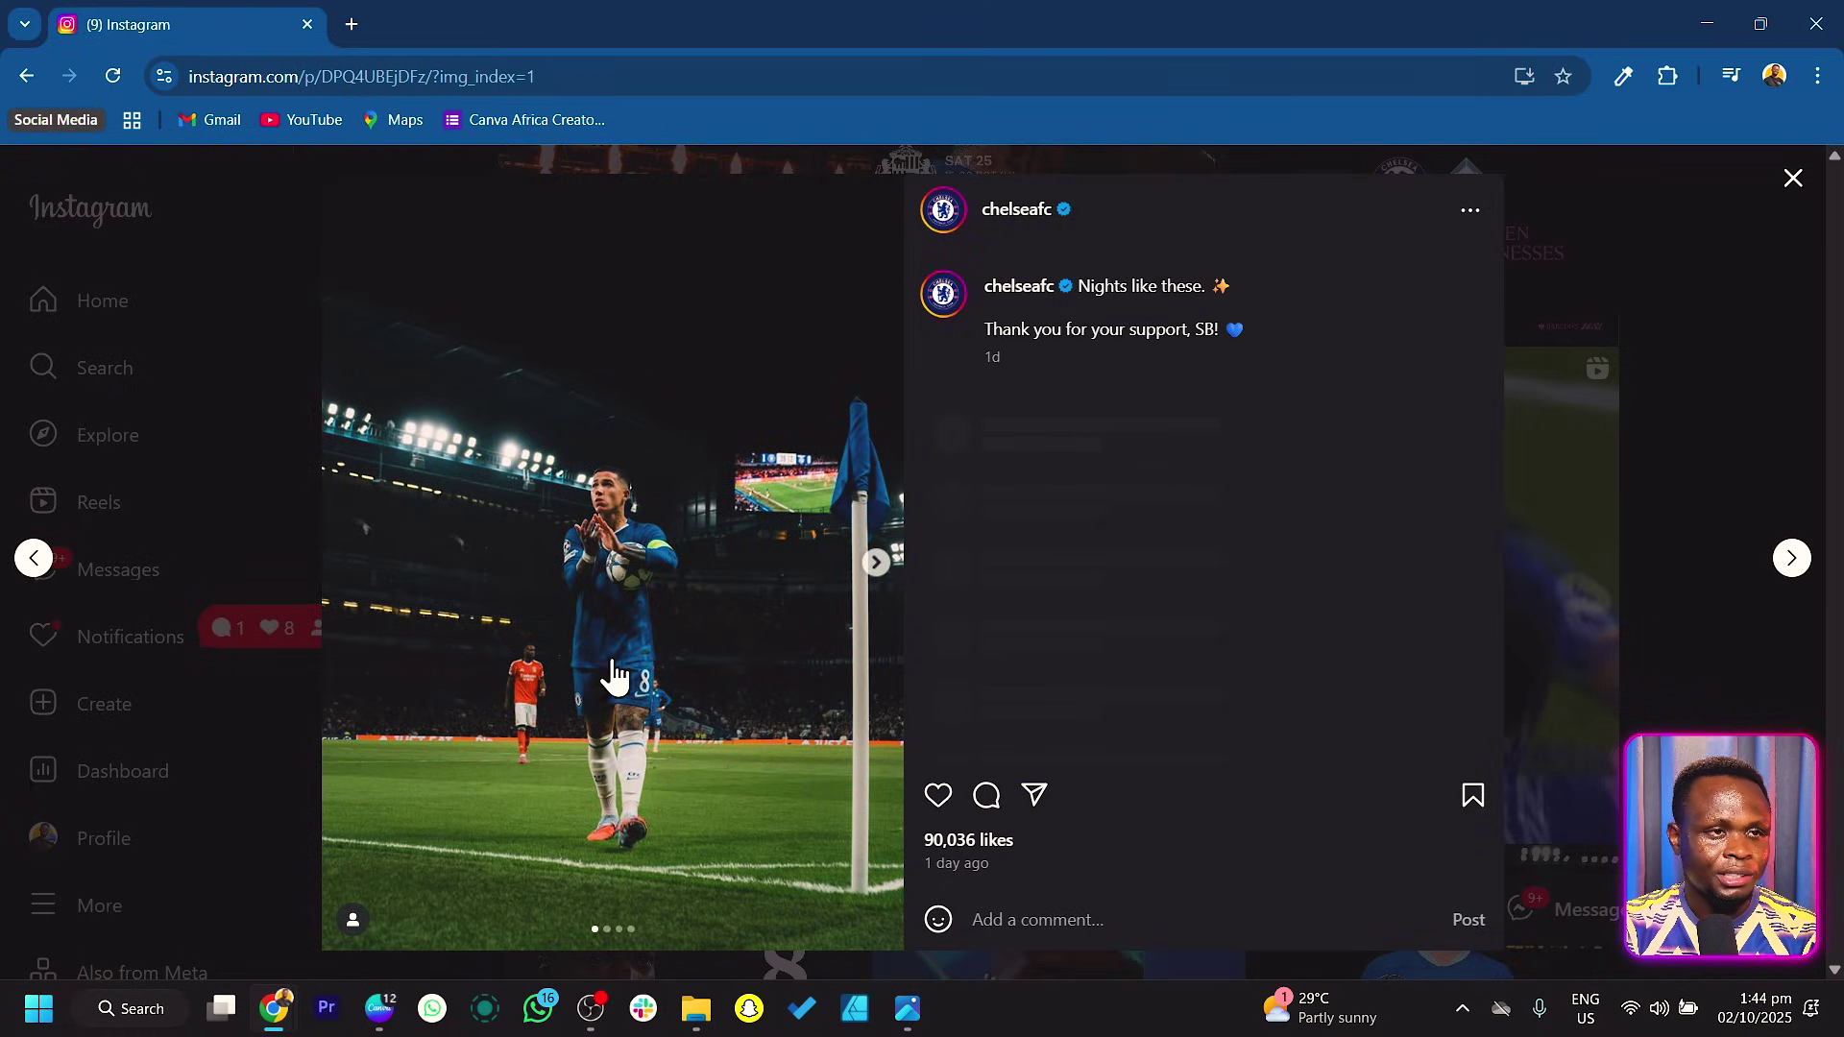
Step: Look through the first photos of the post and return to the shot of the applauding player
{"action": "right_click", "coordinate": [653, 684]}
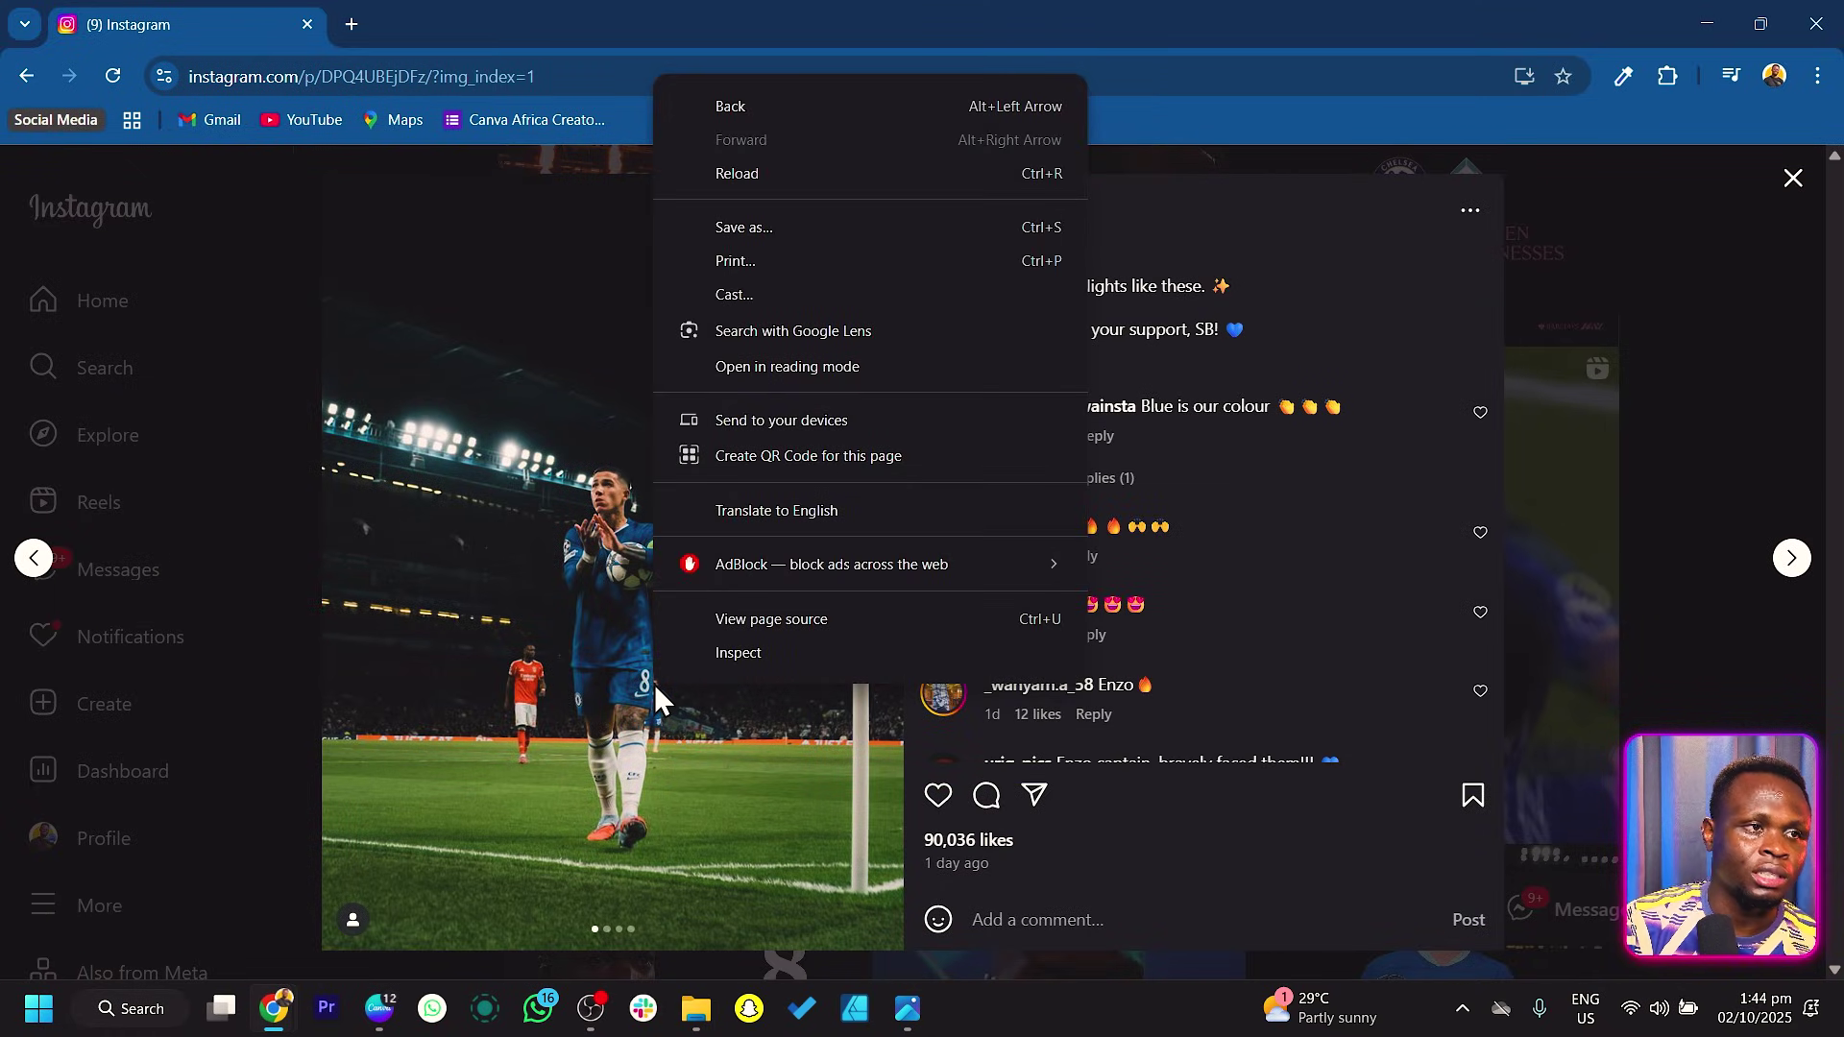
{"action": "left_click", "coordinate": [649, 706]}
{"action": "left_click", "coordinate": [654, 722]}
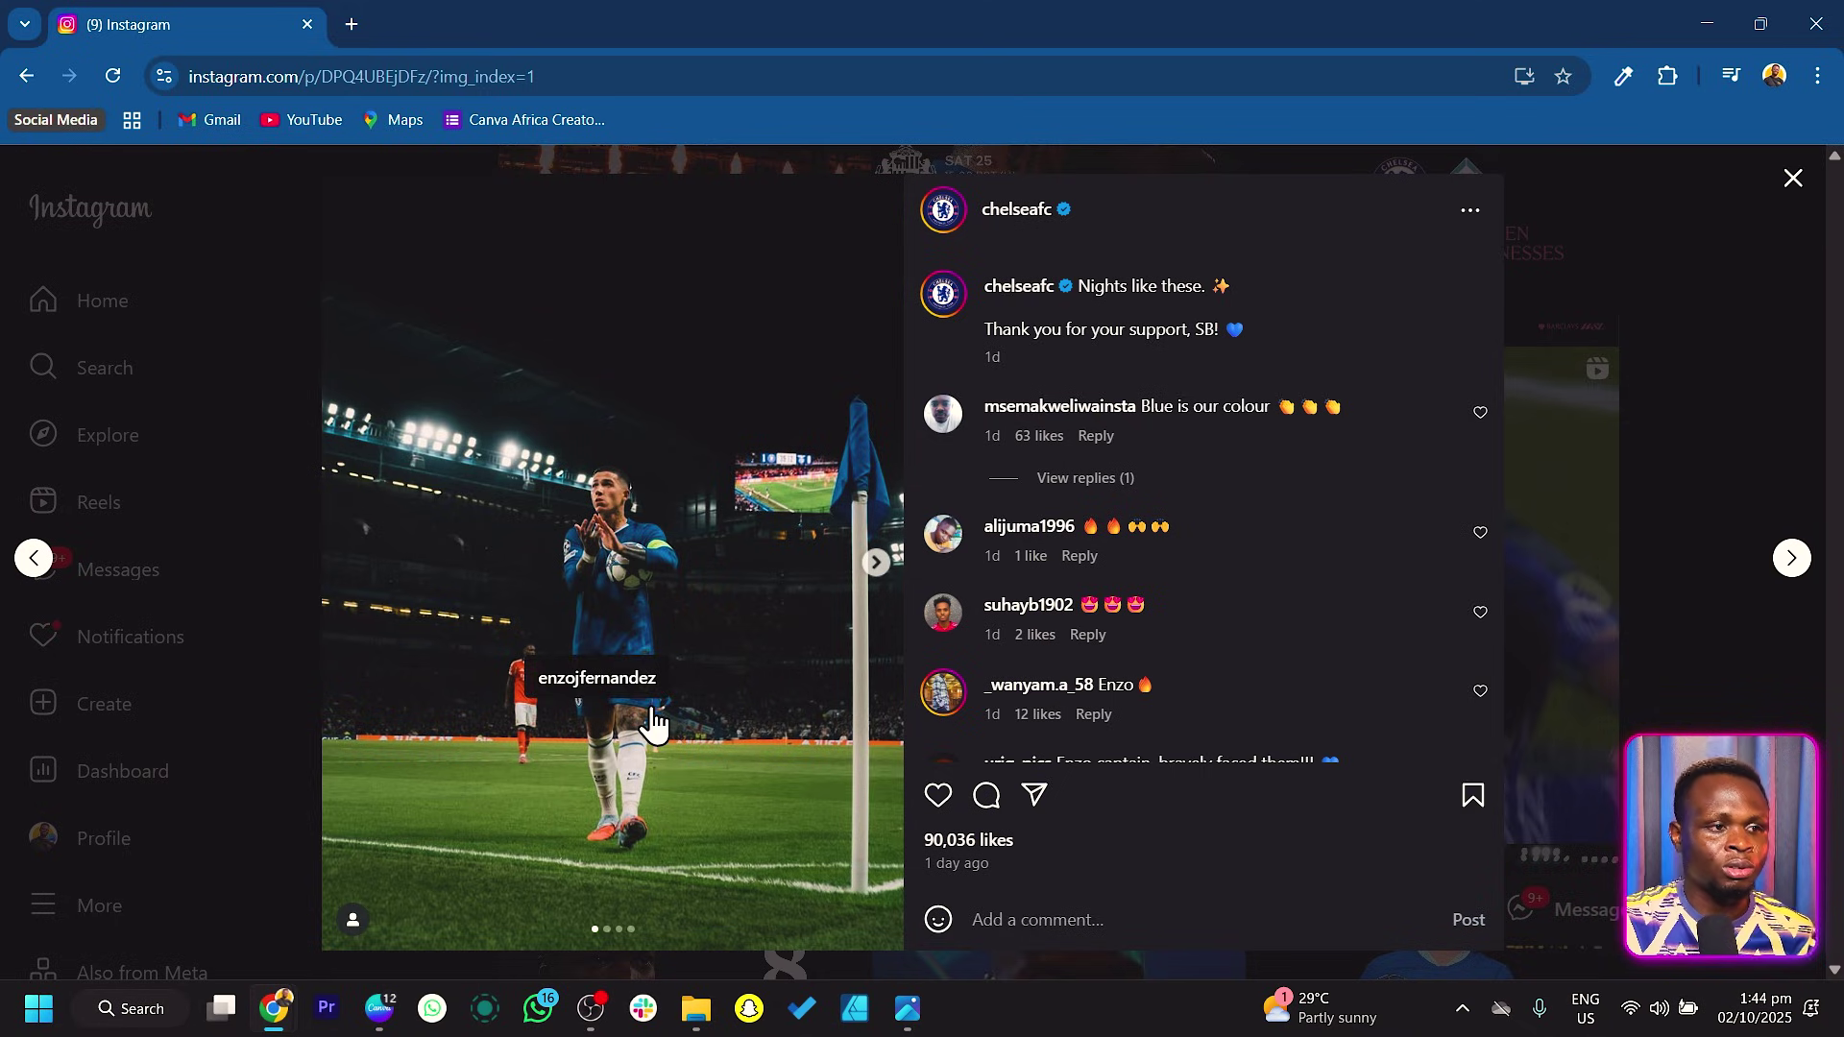
{"action": "left_click", "coordinate": [878, 564]}
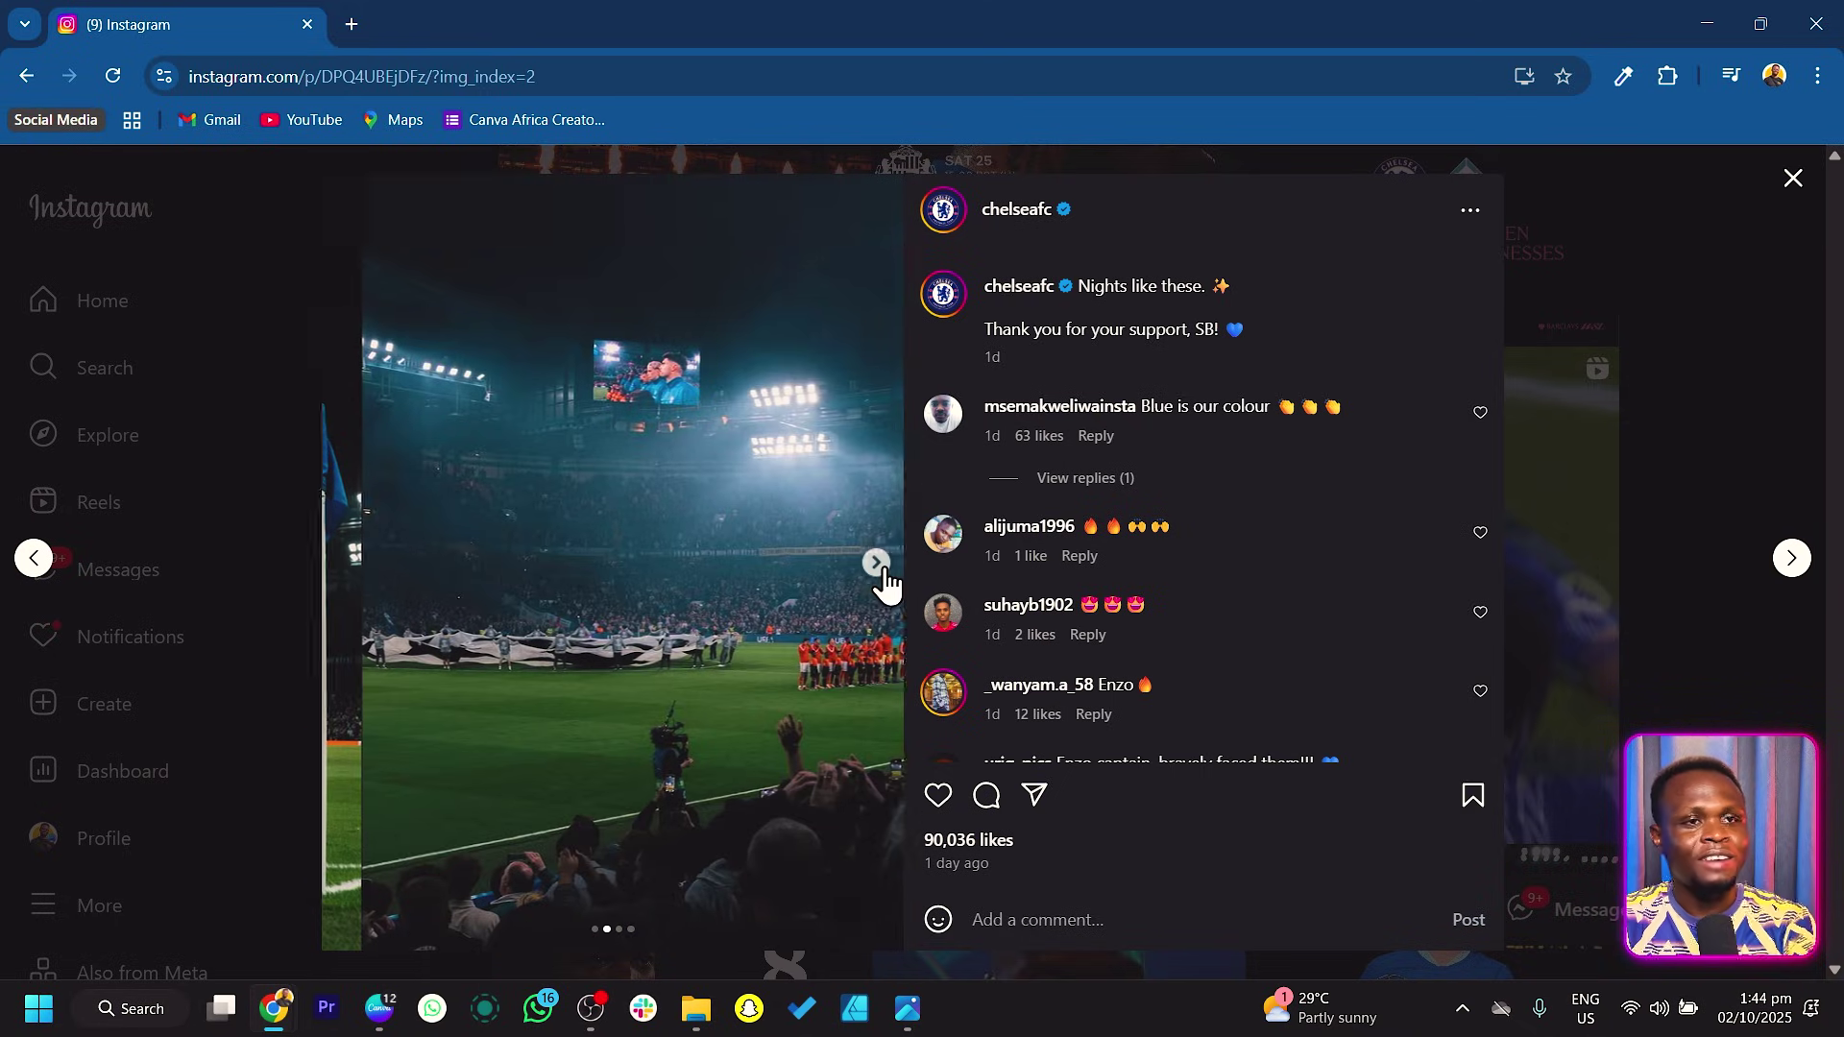
{"action": "left_click", "coordinate": [878, 564]}
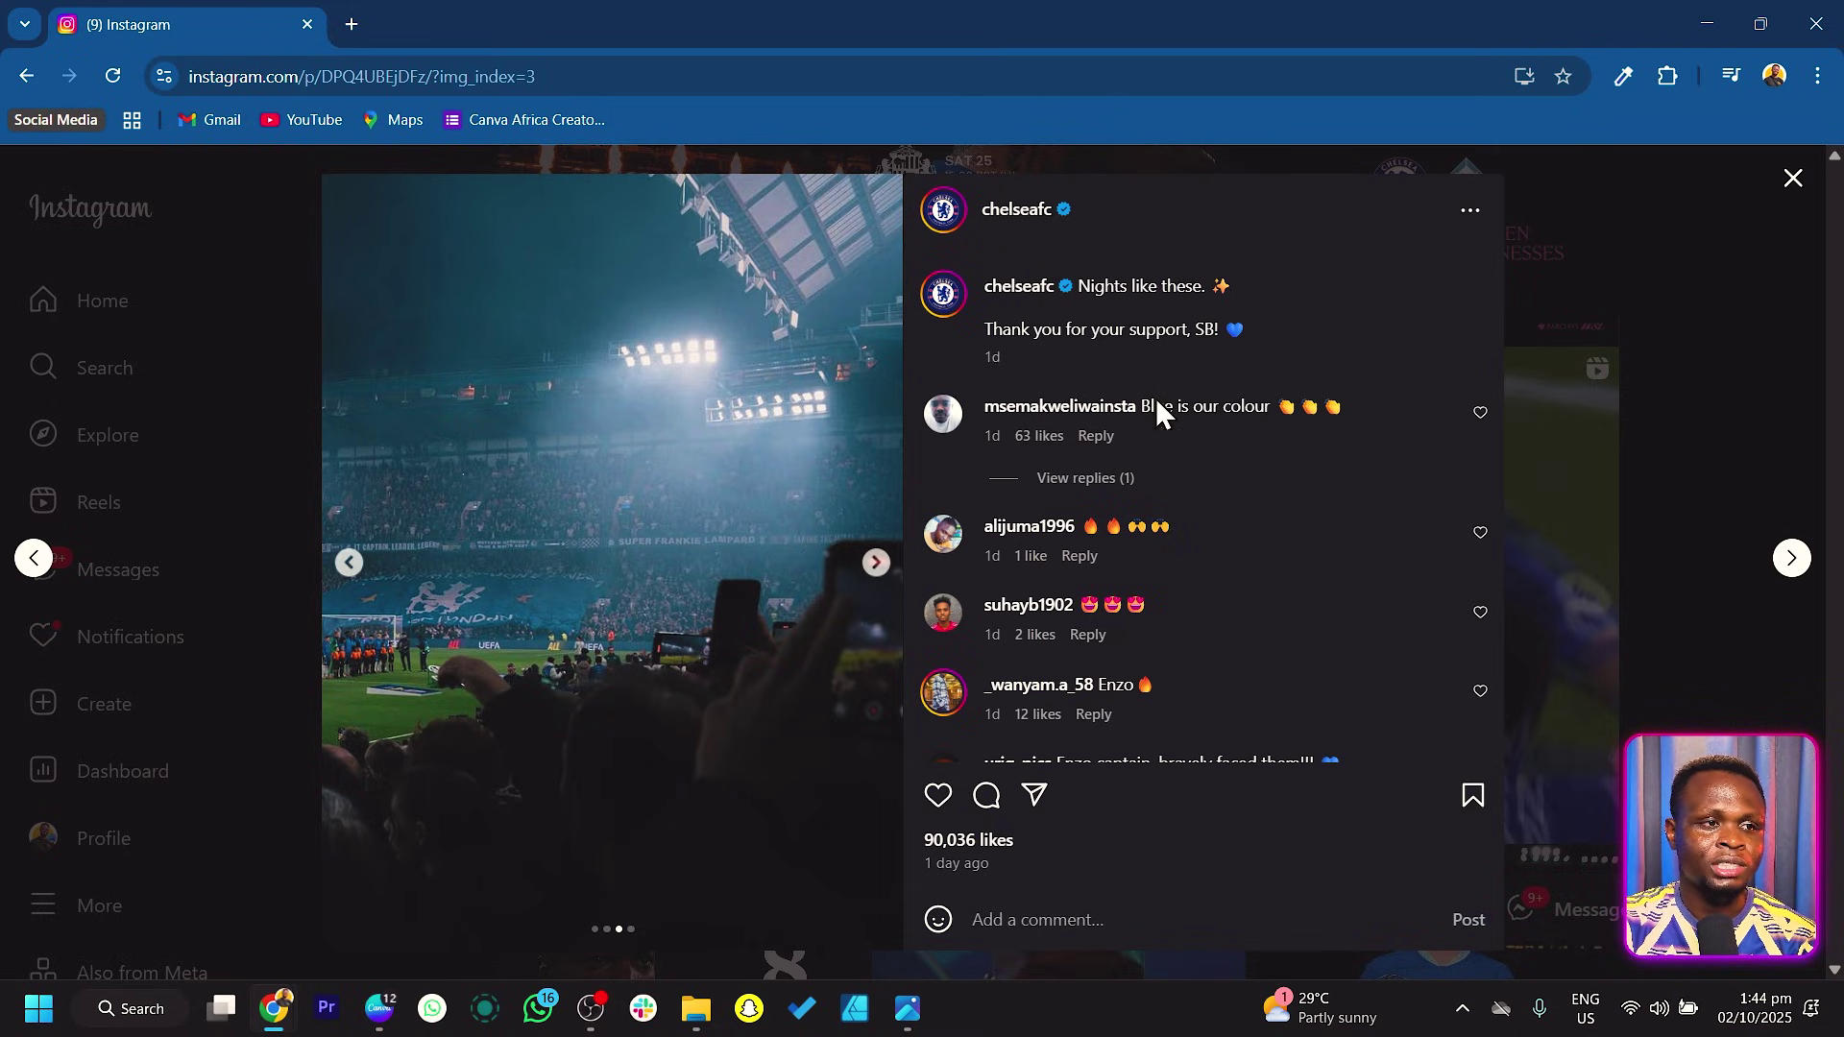
{"action": "left_click", "coordinate": [349, 562]}
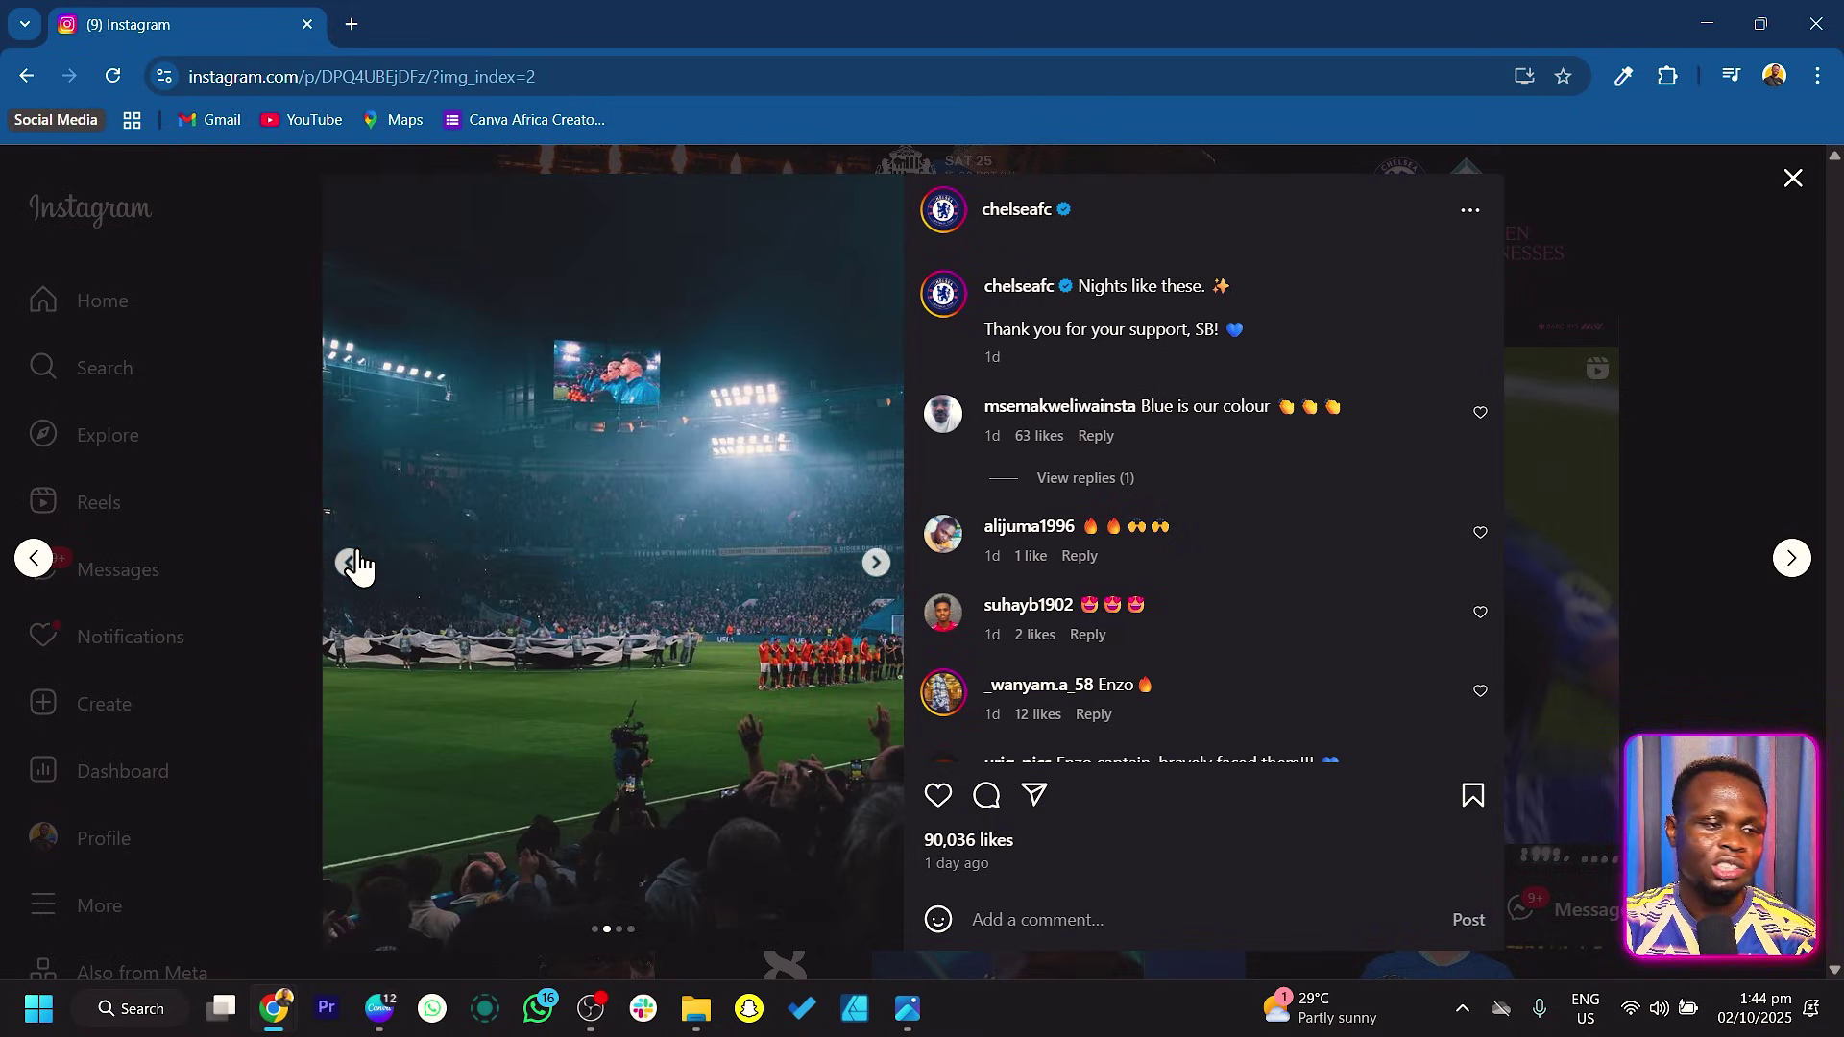
{"action": "left_click", "coordinate": [349, 563]}
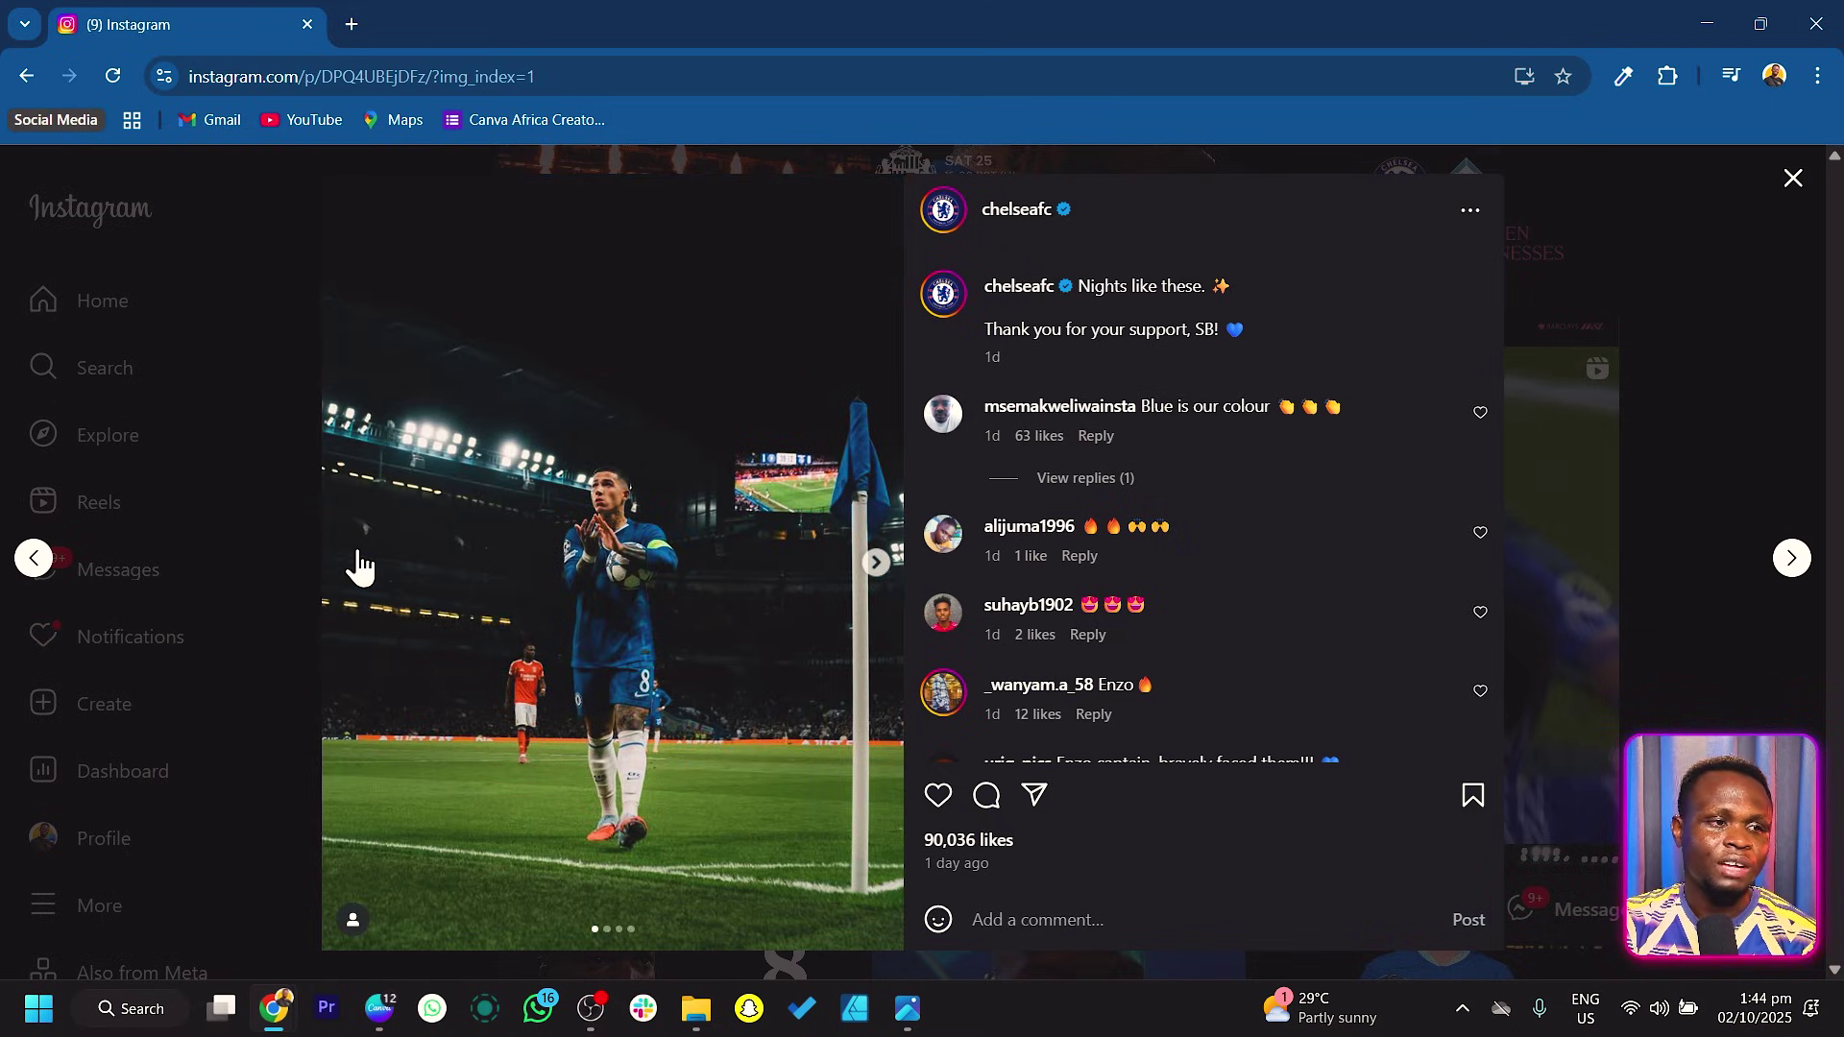
{"action": "right_click", "coordinate": [584, 524]}
Step: Open google.com in a new browser tab
{"action": "left_click", "coordinate": [351, 34]}
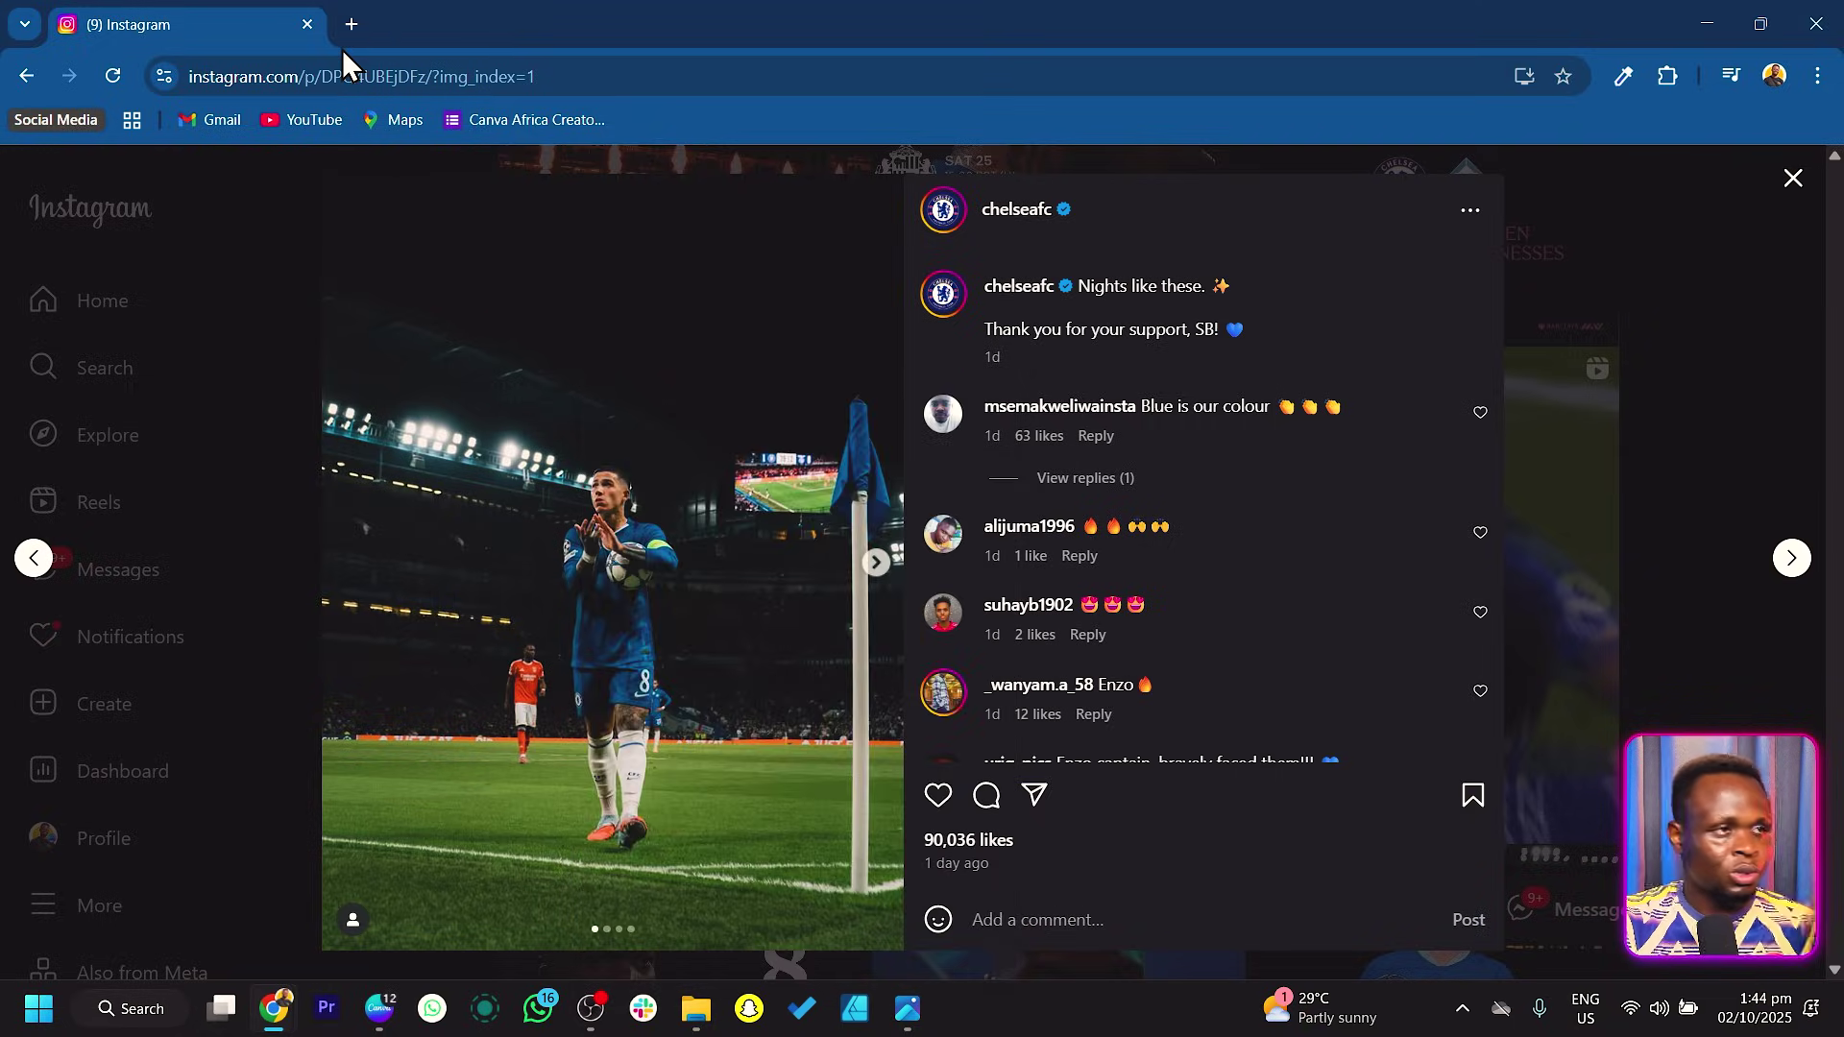
{"action": "left_click", "coordinate": [355, 29]}
{"action": "type", "text": "googl"}
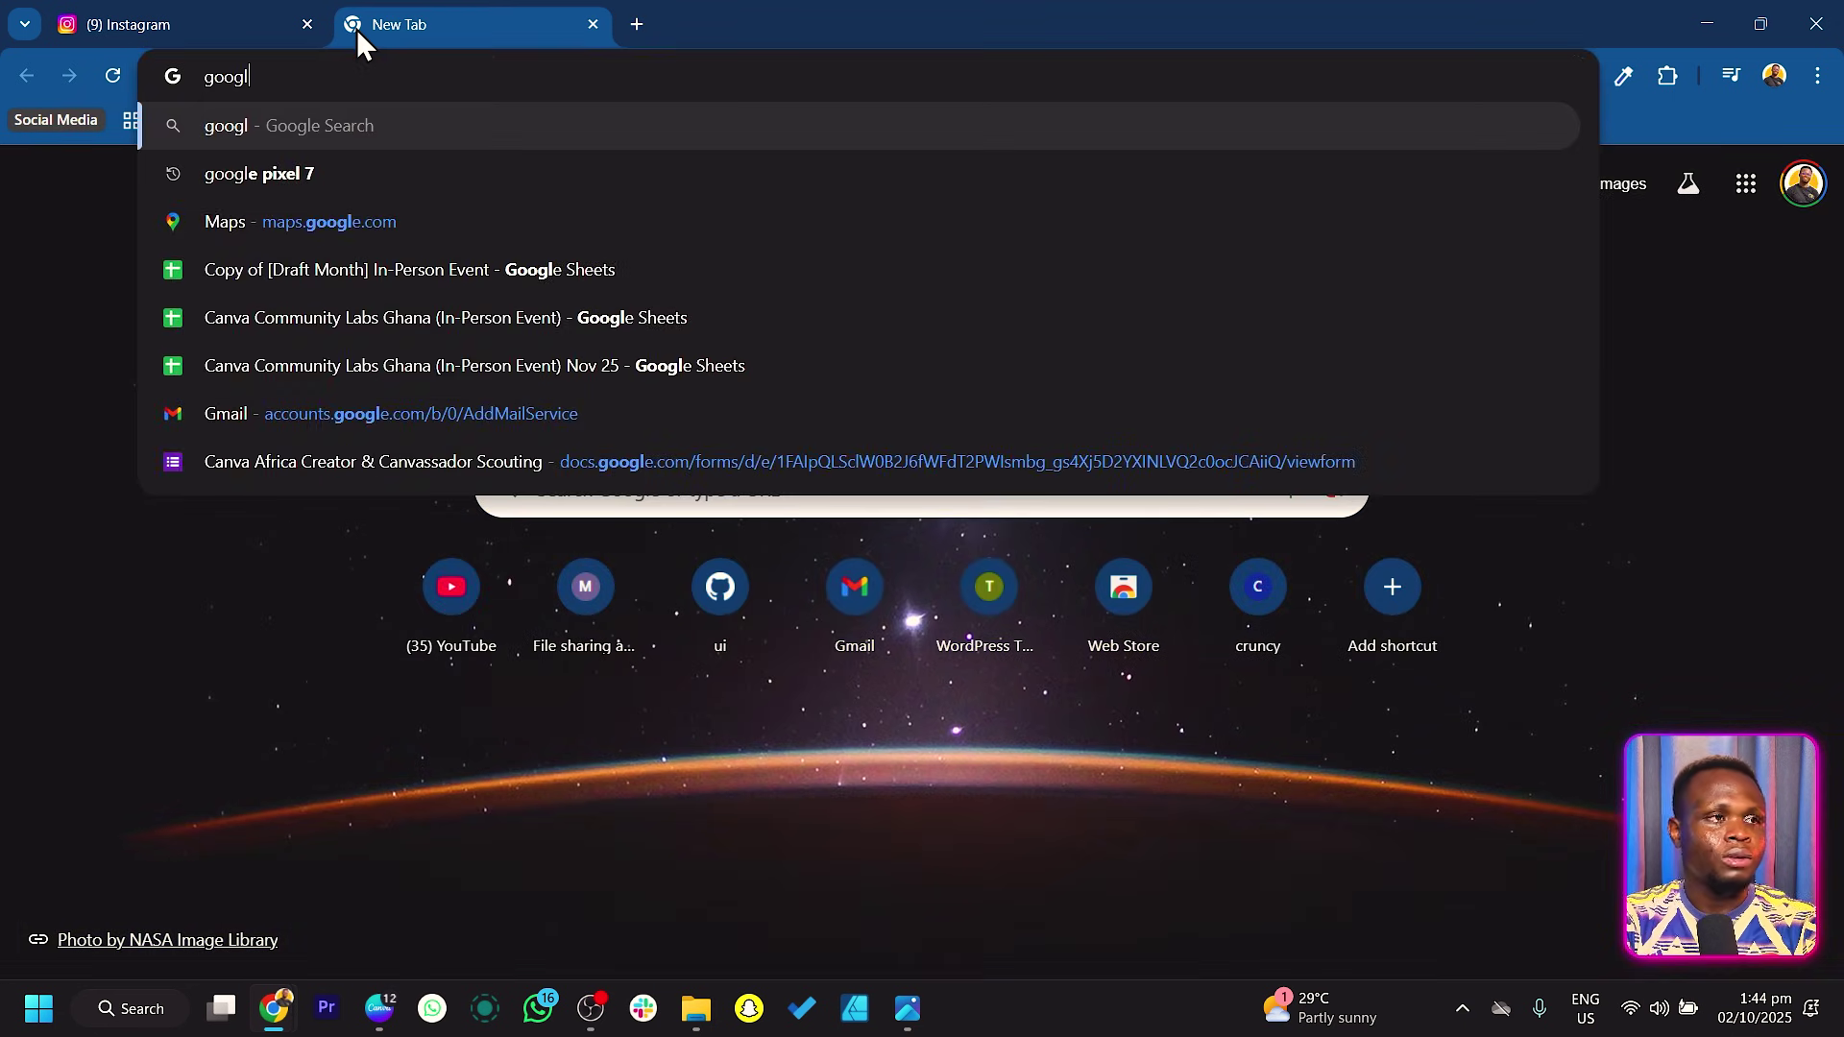
{"action": "type", "text": "e.com"}
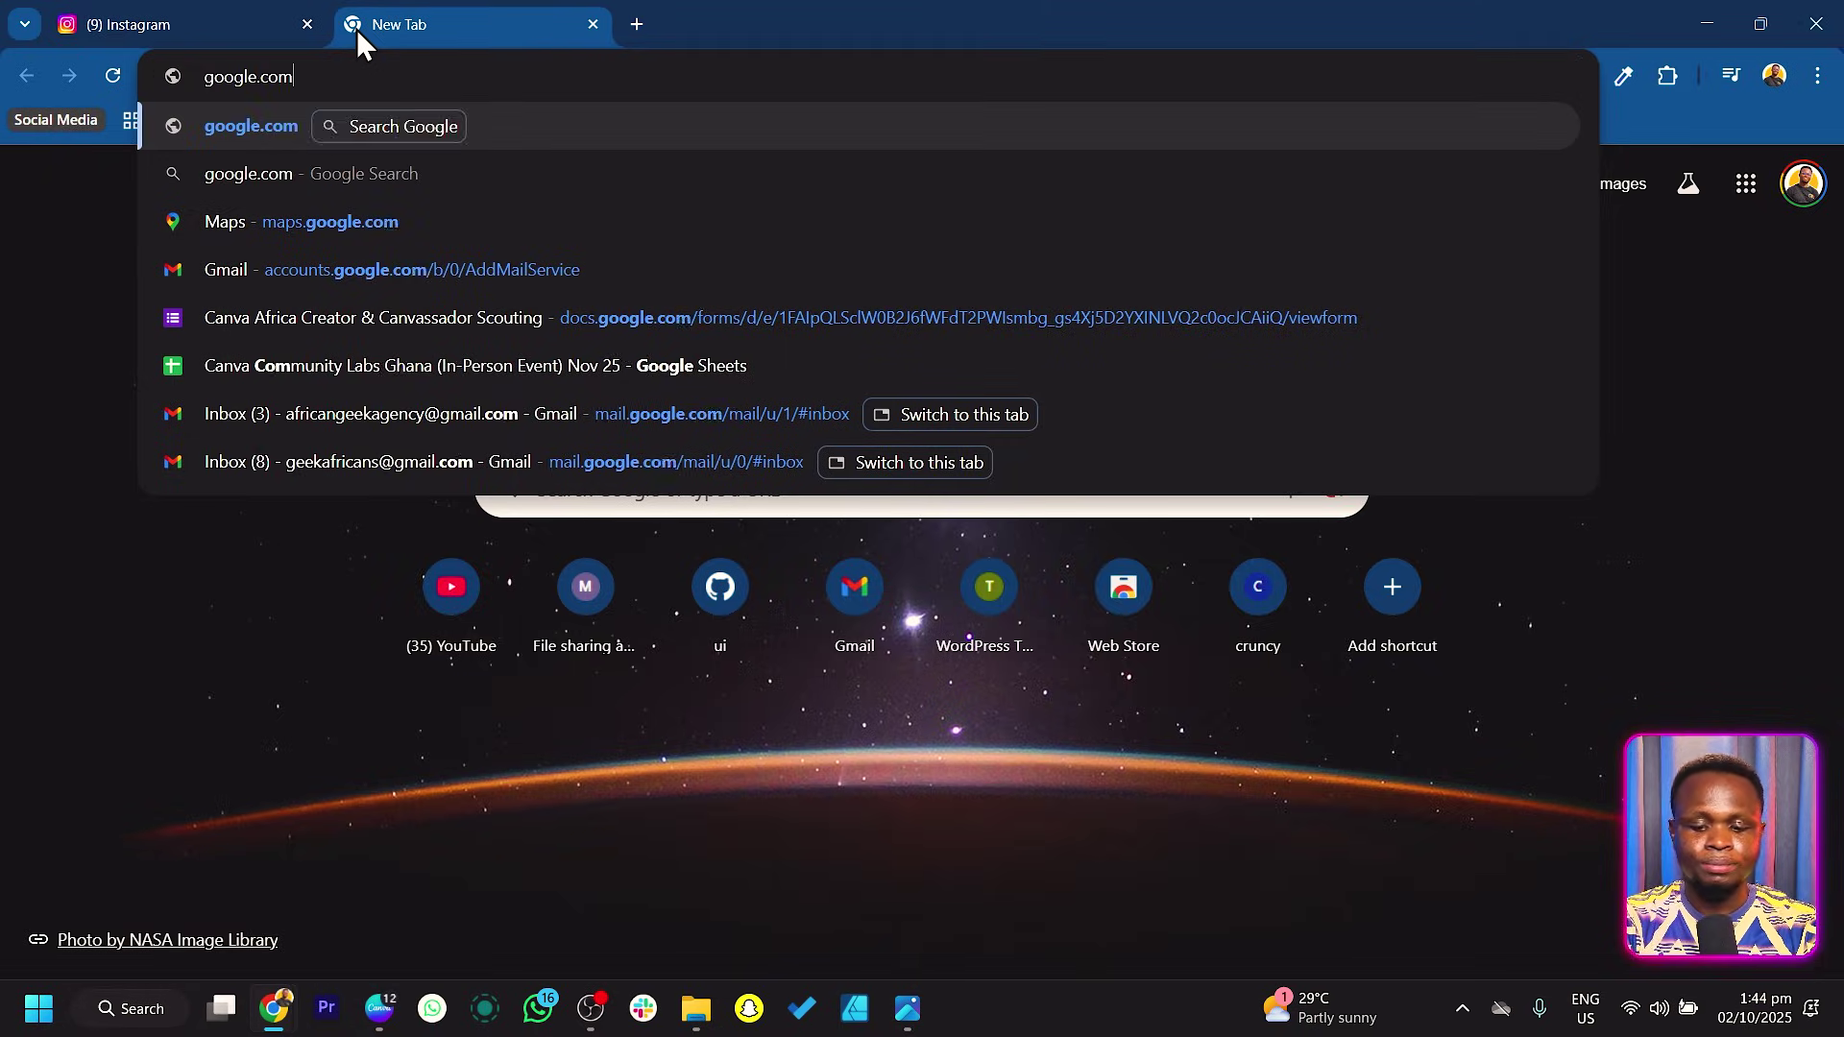
{"action": "key", "text": "Return"}
Step: Search Google for Enzo Fernández and show the image results
{"action": "left_click", "coordinate": [653, 440]}
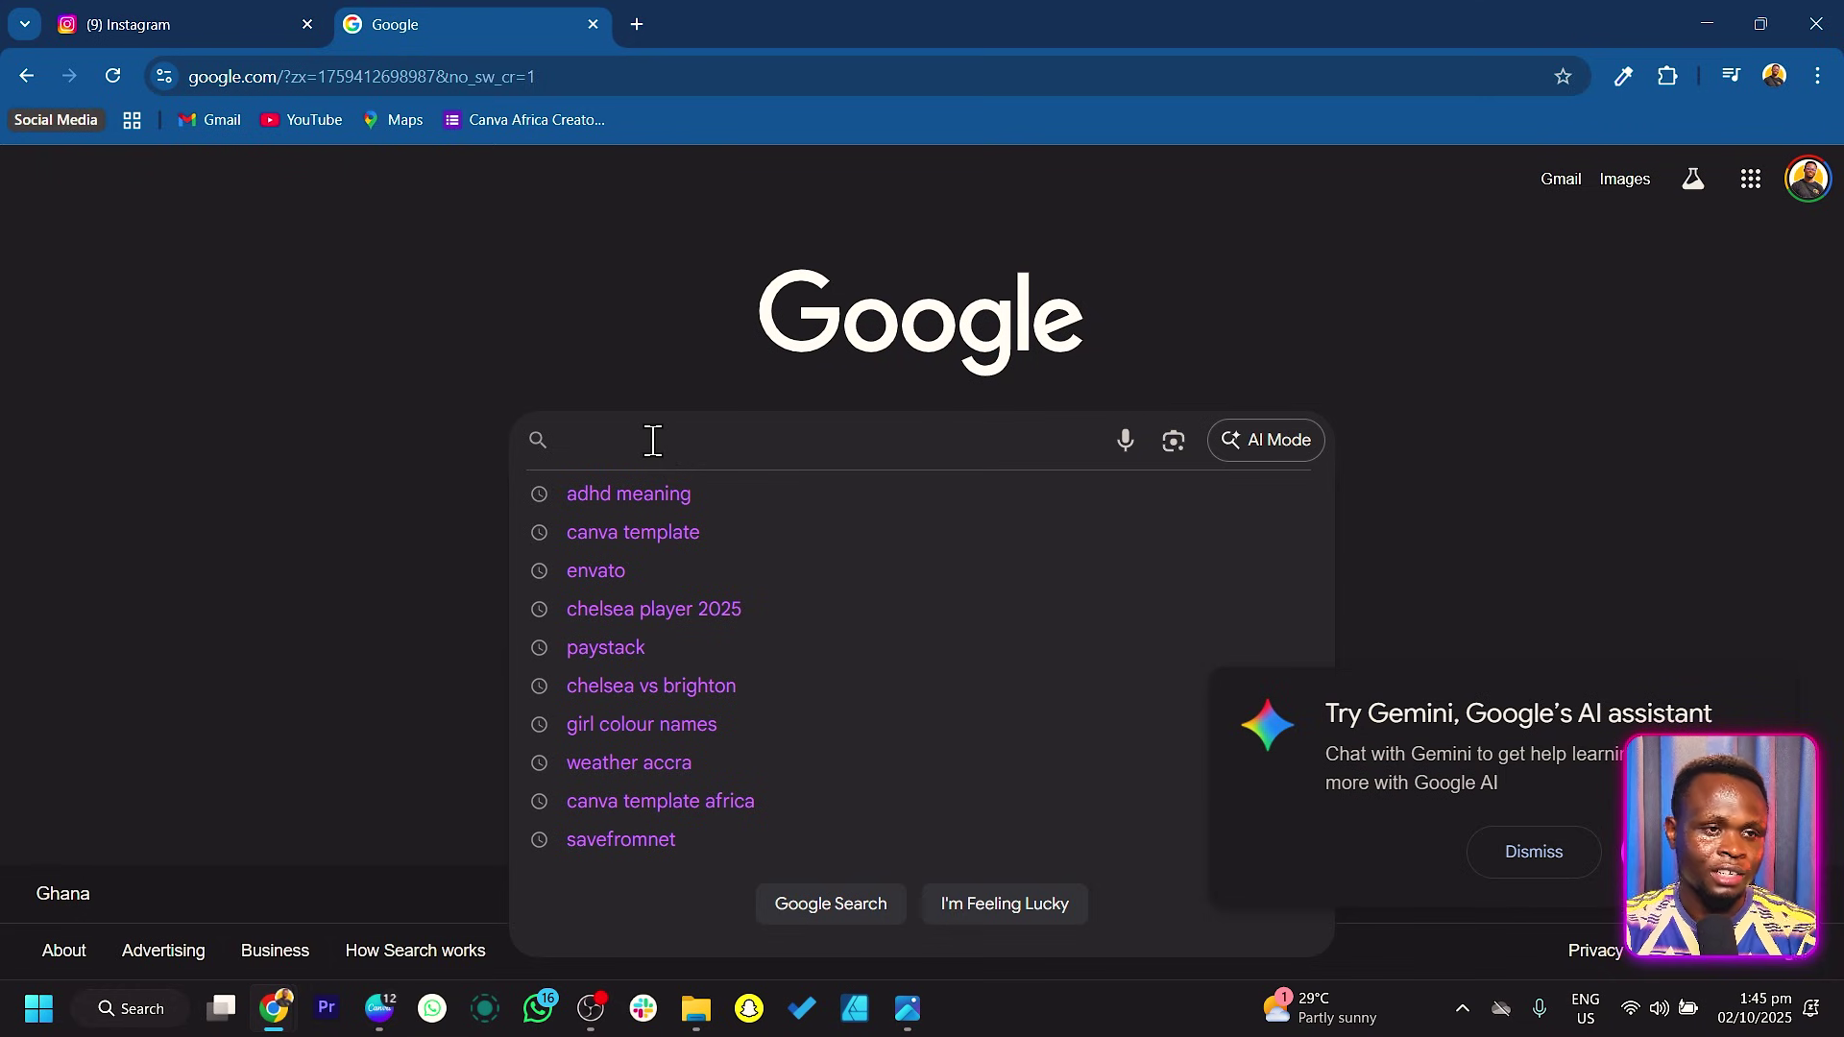
{"action": "type", "text": "enzo ferna"}
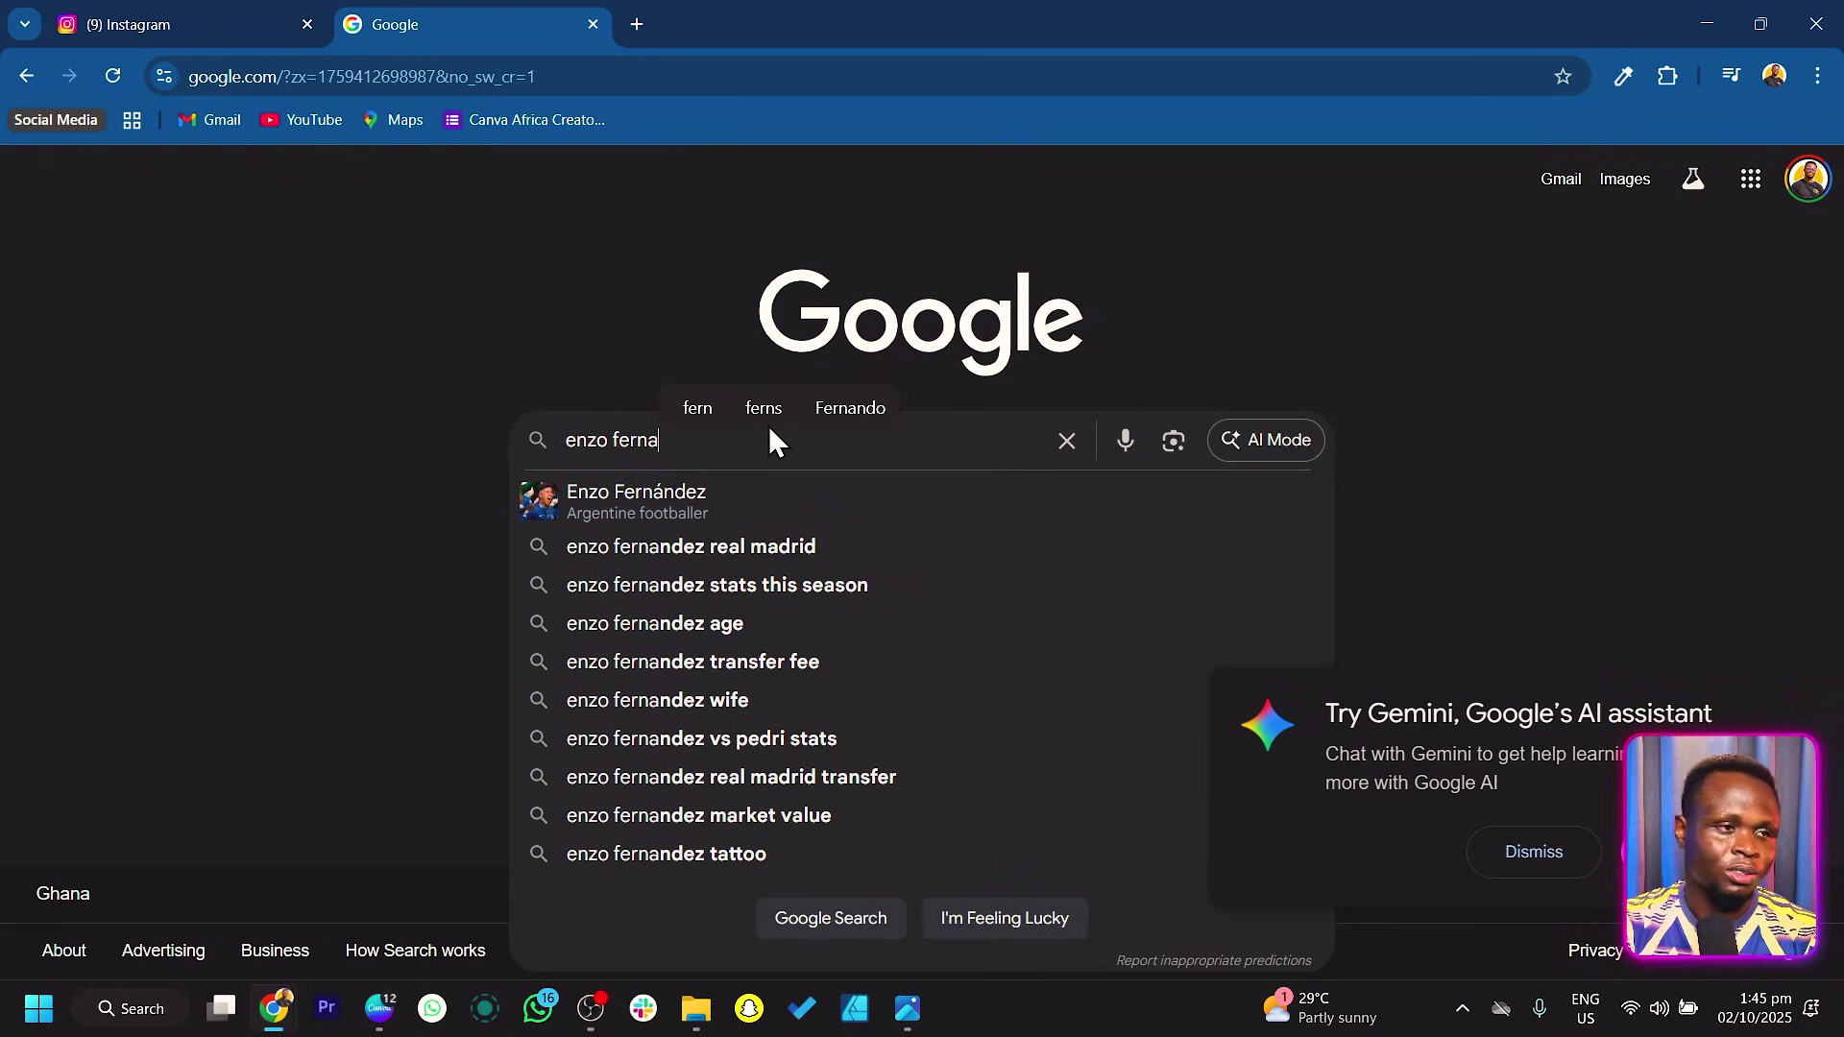
{"action": "left_click", "coordinate": [666, 514]}
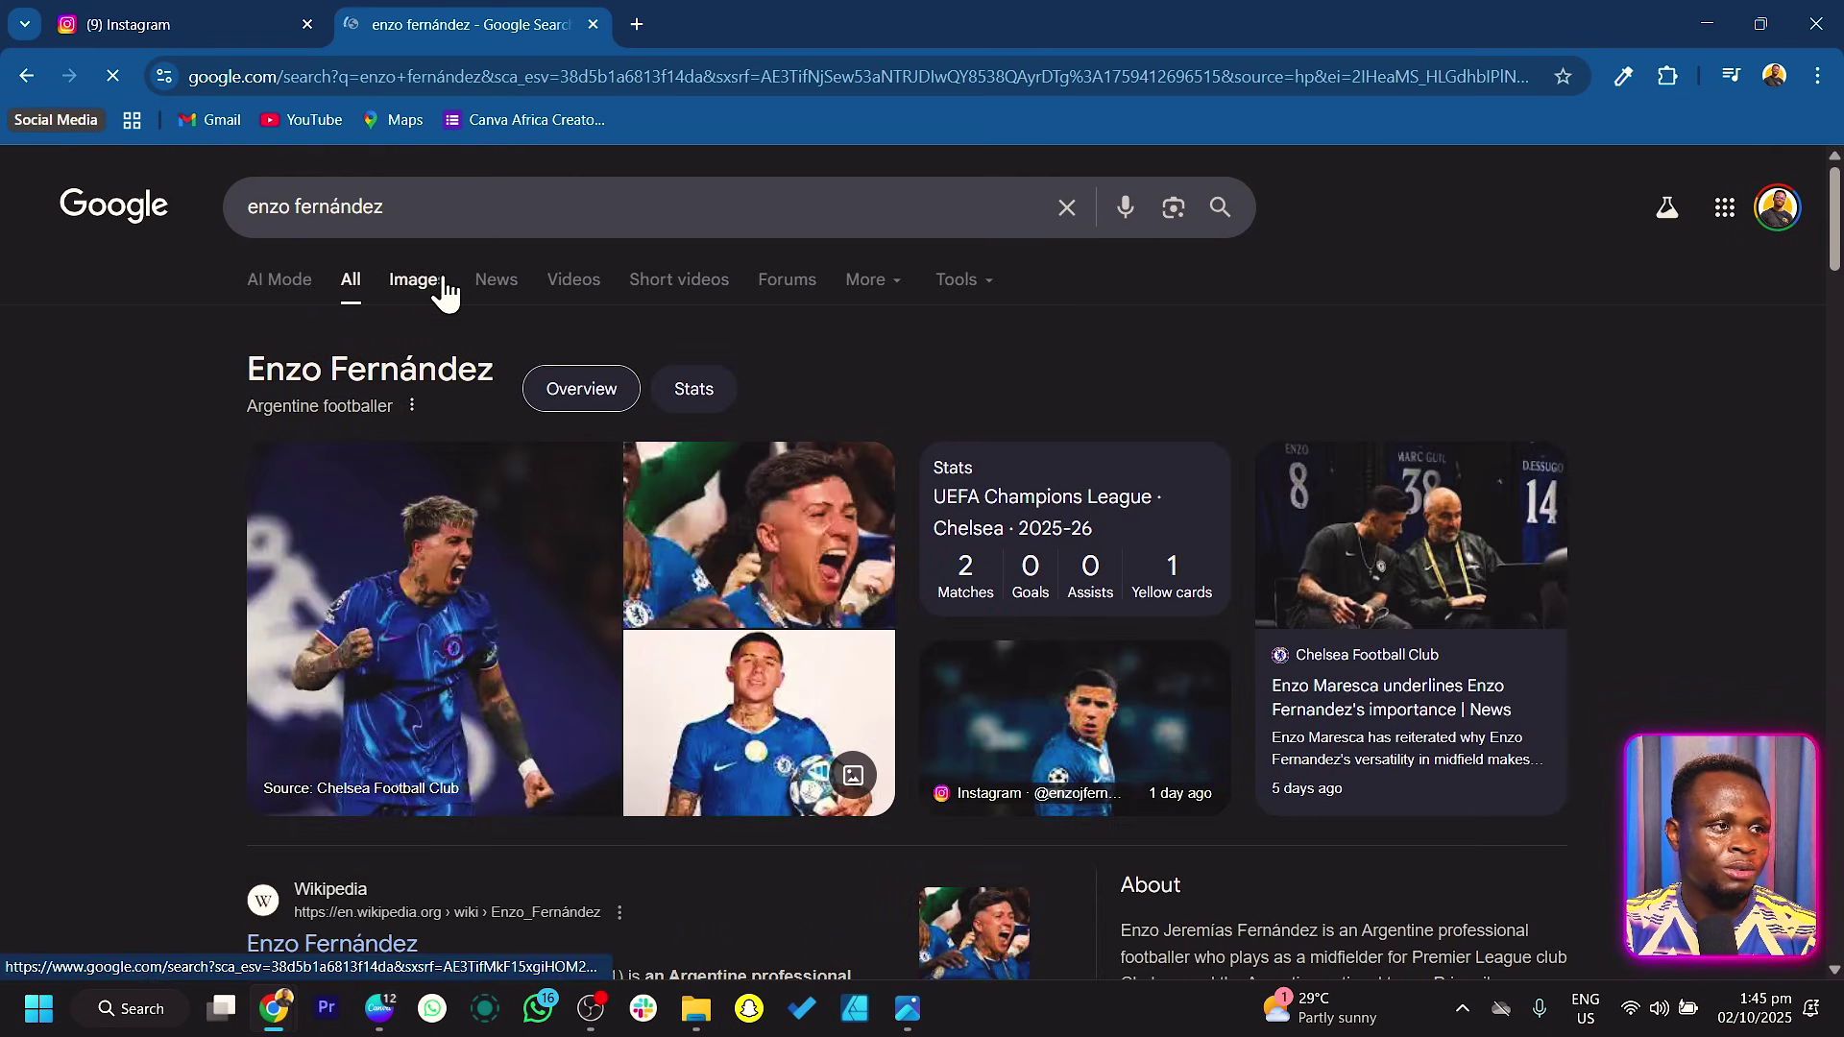
{"action": "left_click", "coordinate": [444, 280]}
Step: Browse the Enzo Fernández pictures for a suitable player photo and limit the image results to large size
{"action": "scroll", "coordinate": [1329, 625], "scroll_direction": "down", "scroll_amount": 3}
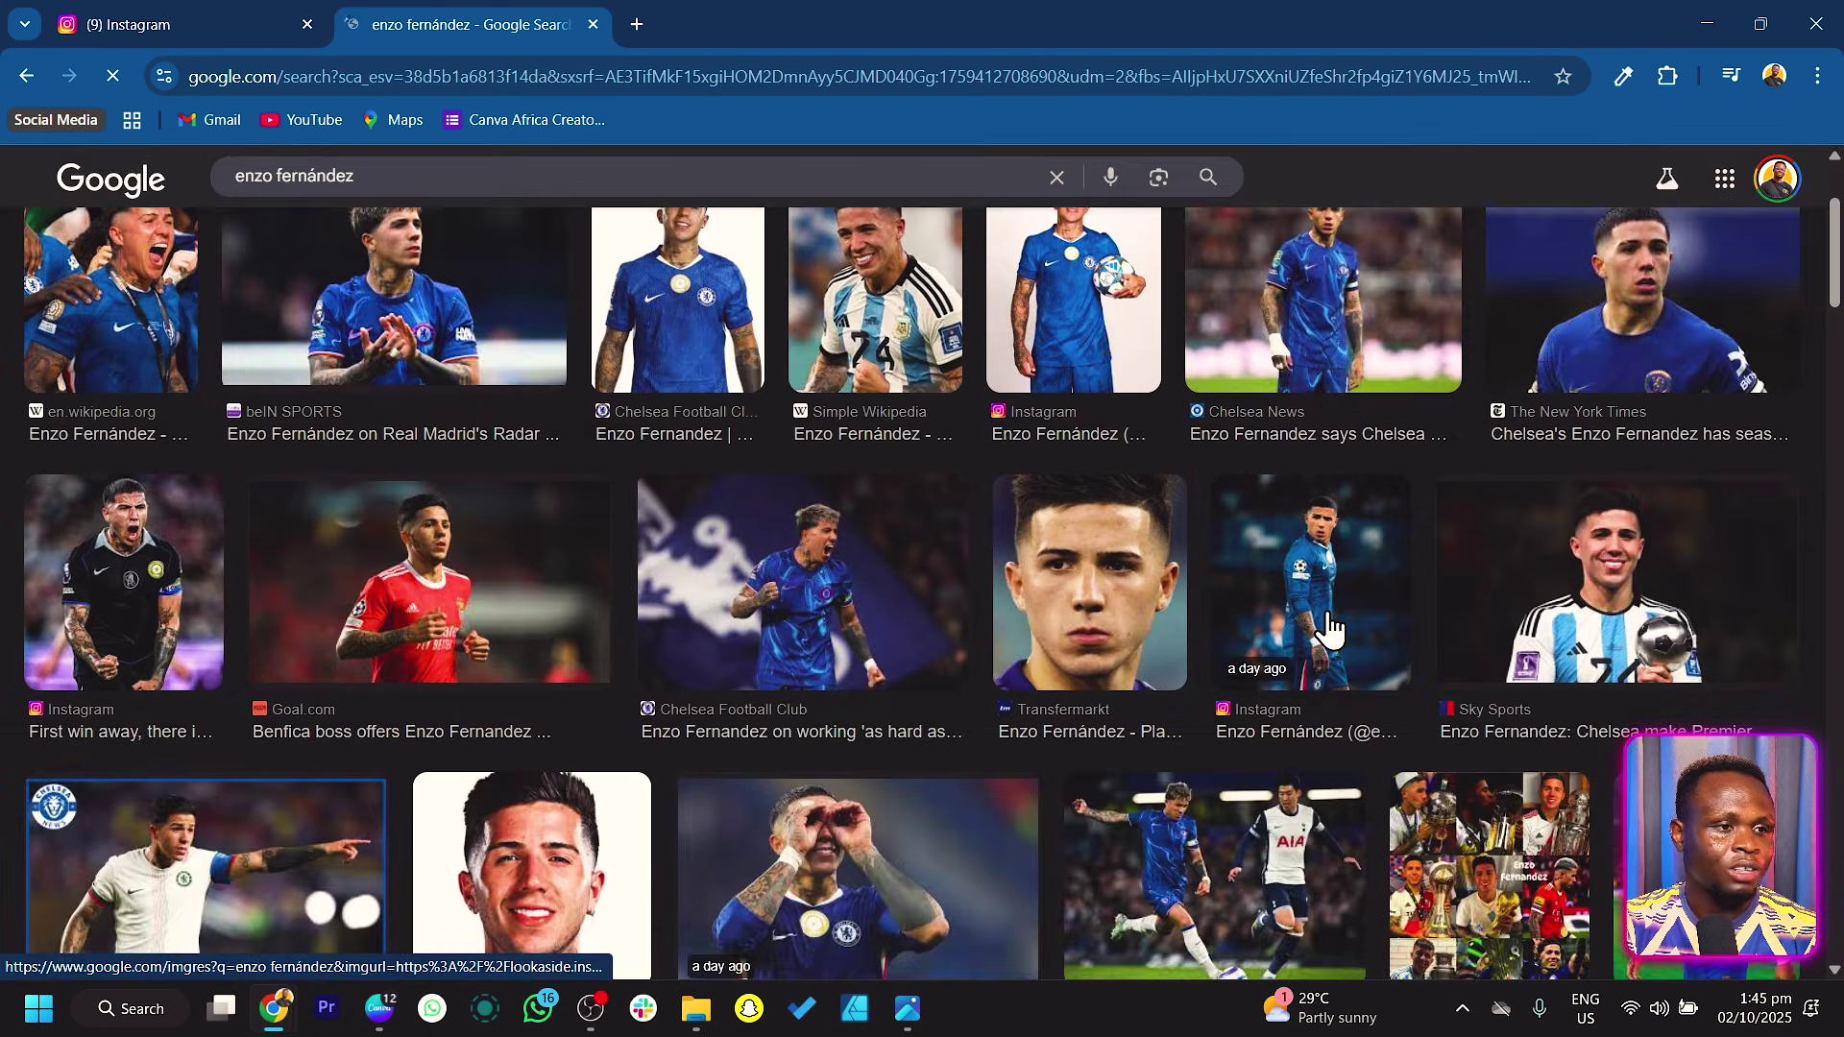
{"action": "scroll", "coordinate": [1698, 720], "scroll_direction": "down", "scroll_amount": 6}
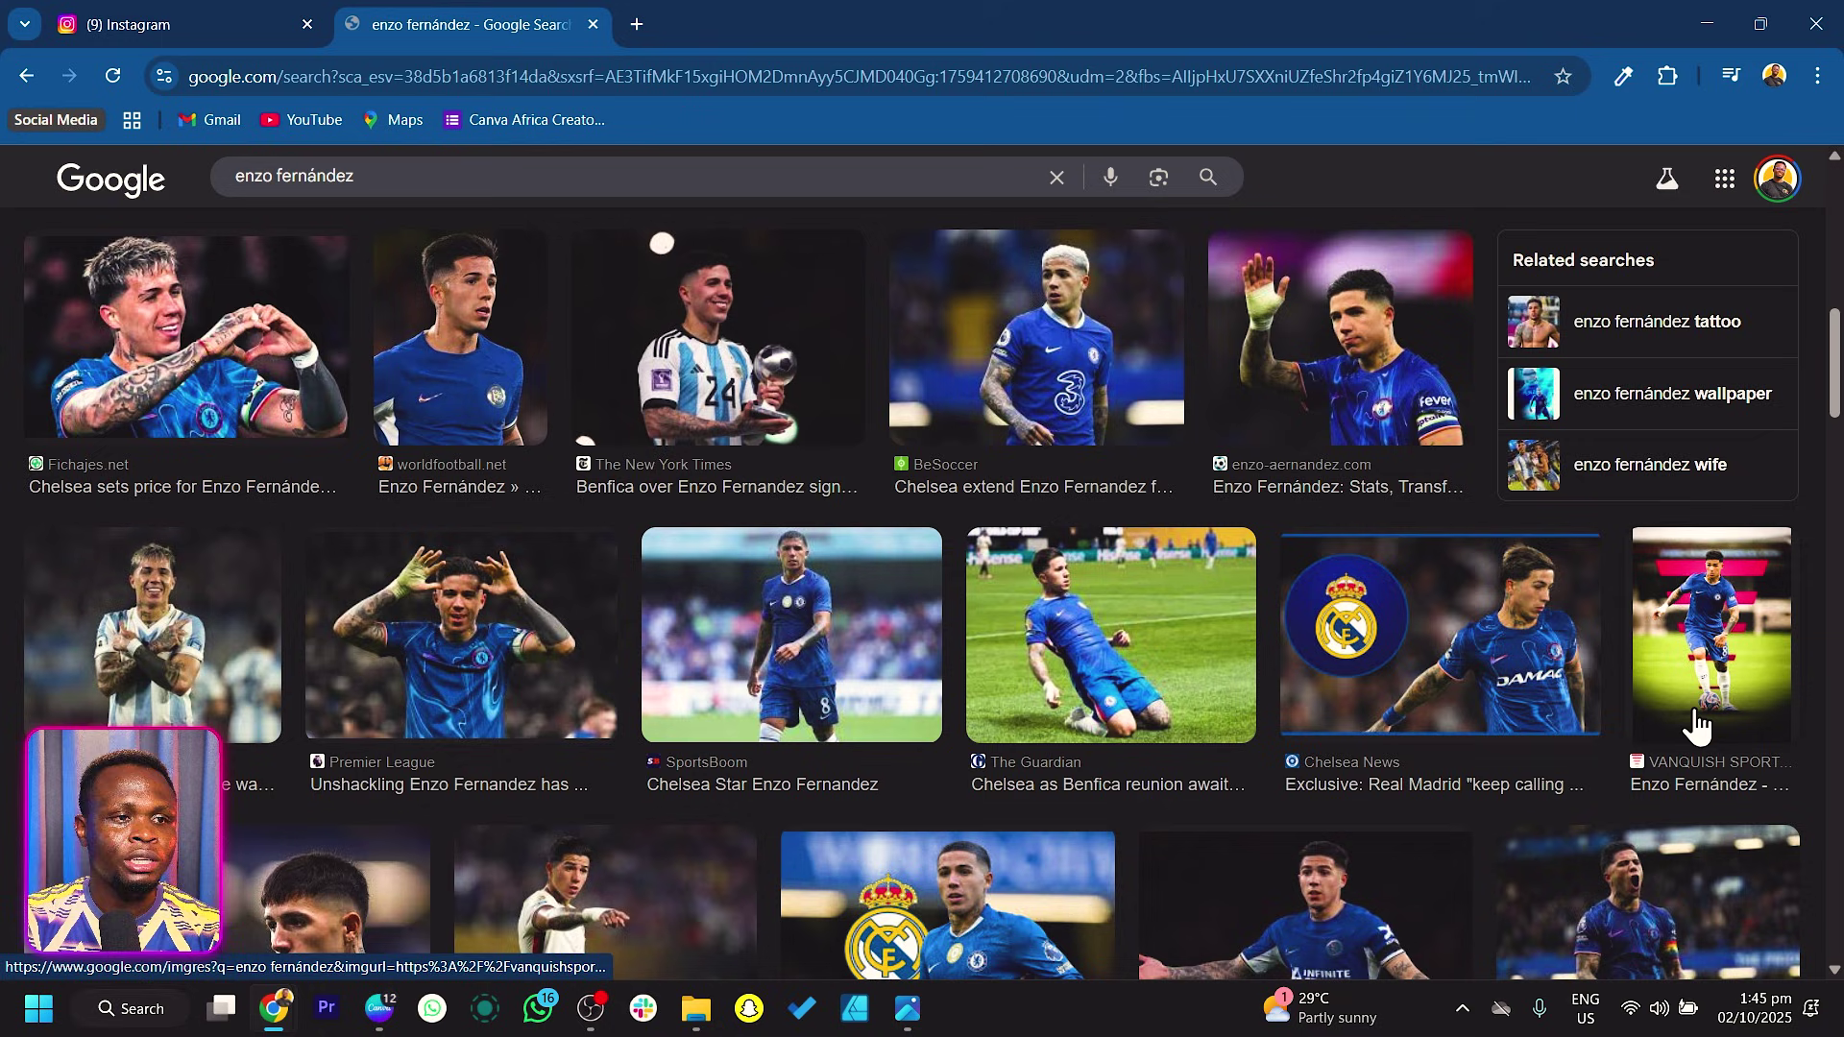
{"action": "scroll", "coordinate": [1123, 684], "scroll_direction": "down", "scroll_amount": 3}
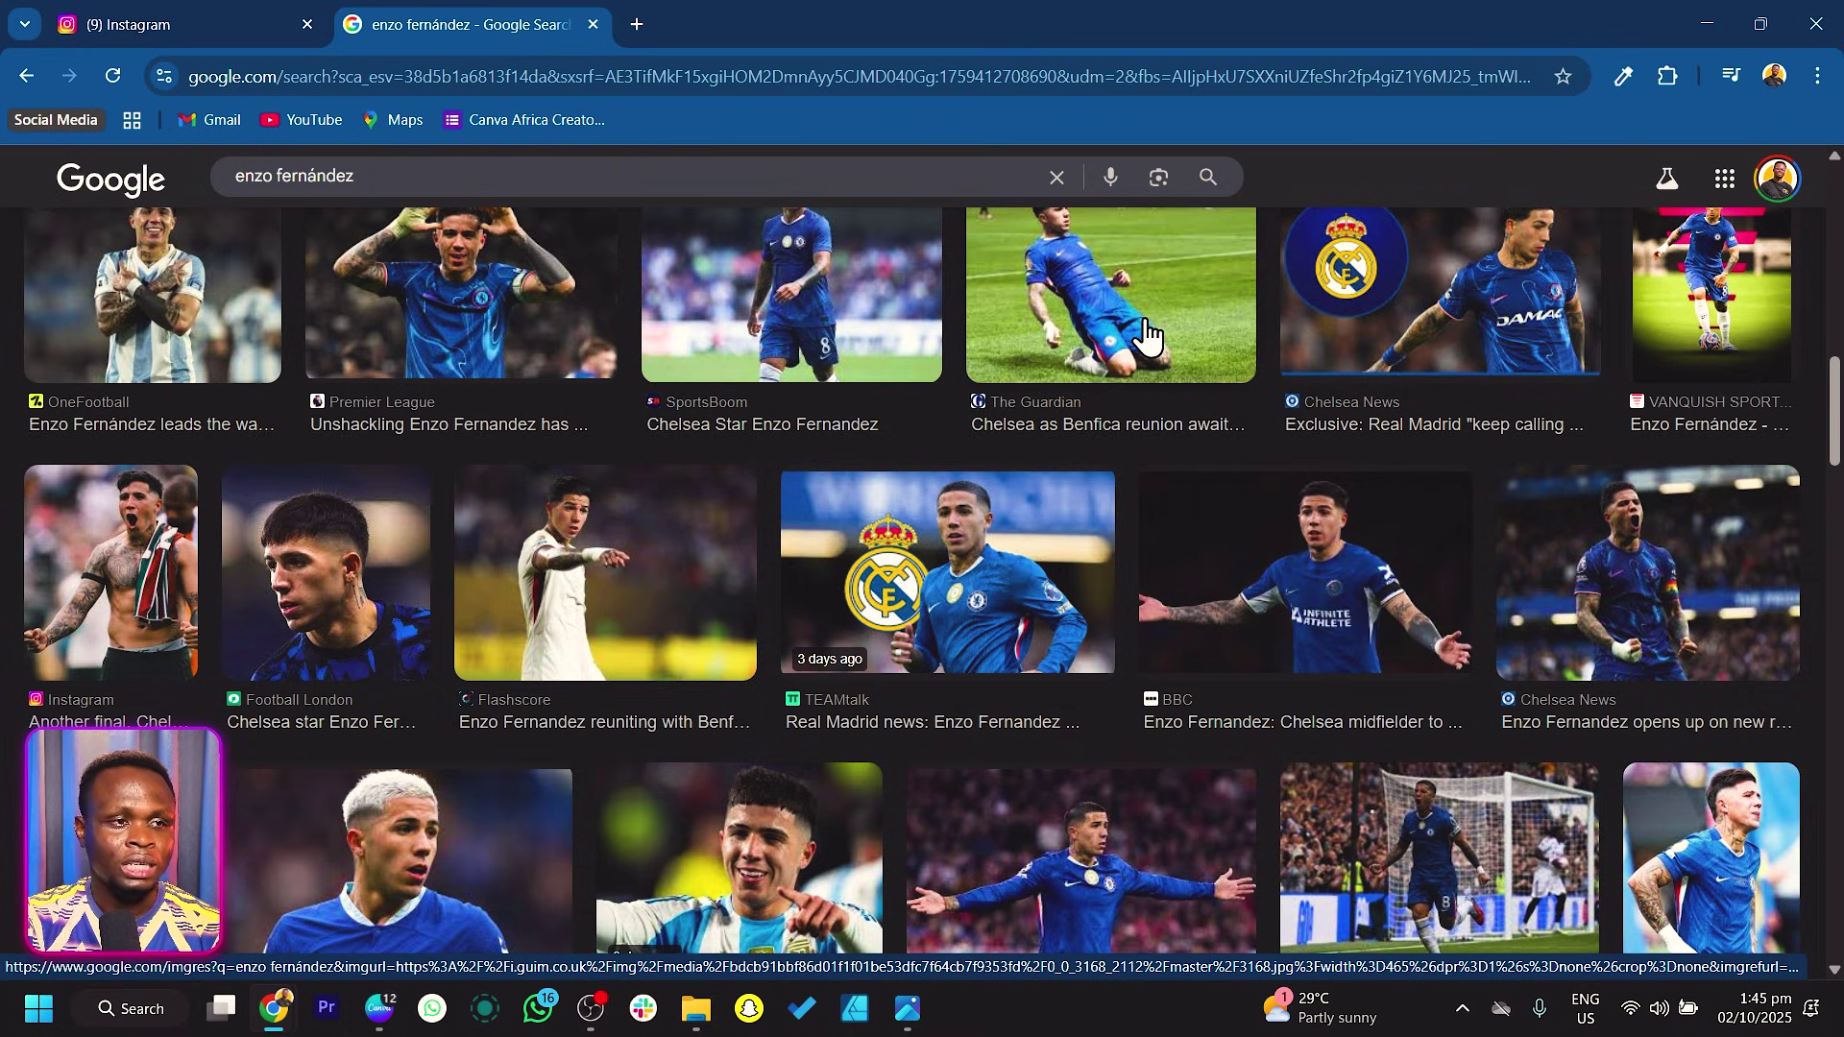
{"action": "scroll", "coordinate": [1146, 336], "scroll_direction": "up", "scroll_amount": 1}
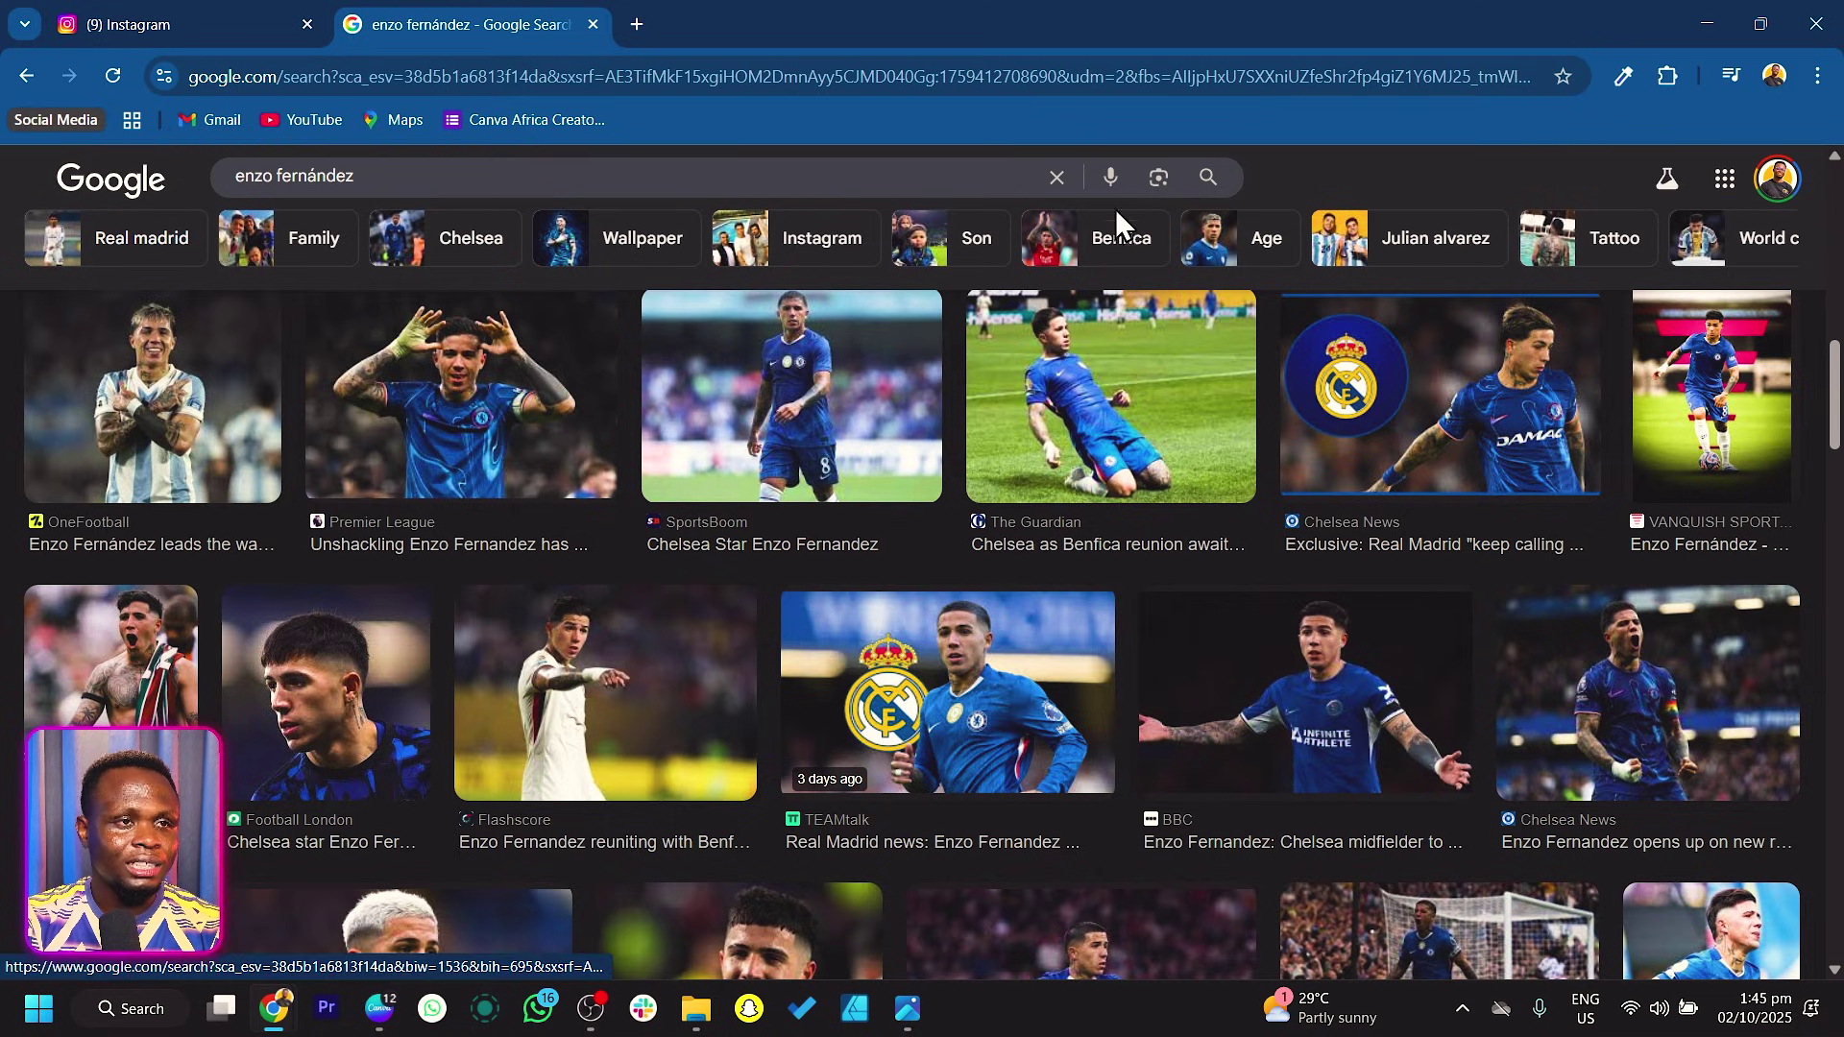
{"action": "scroll", "coordinate": [1536, 193], "scroll_direction": "up", "scroll_amount": 5}
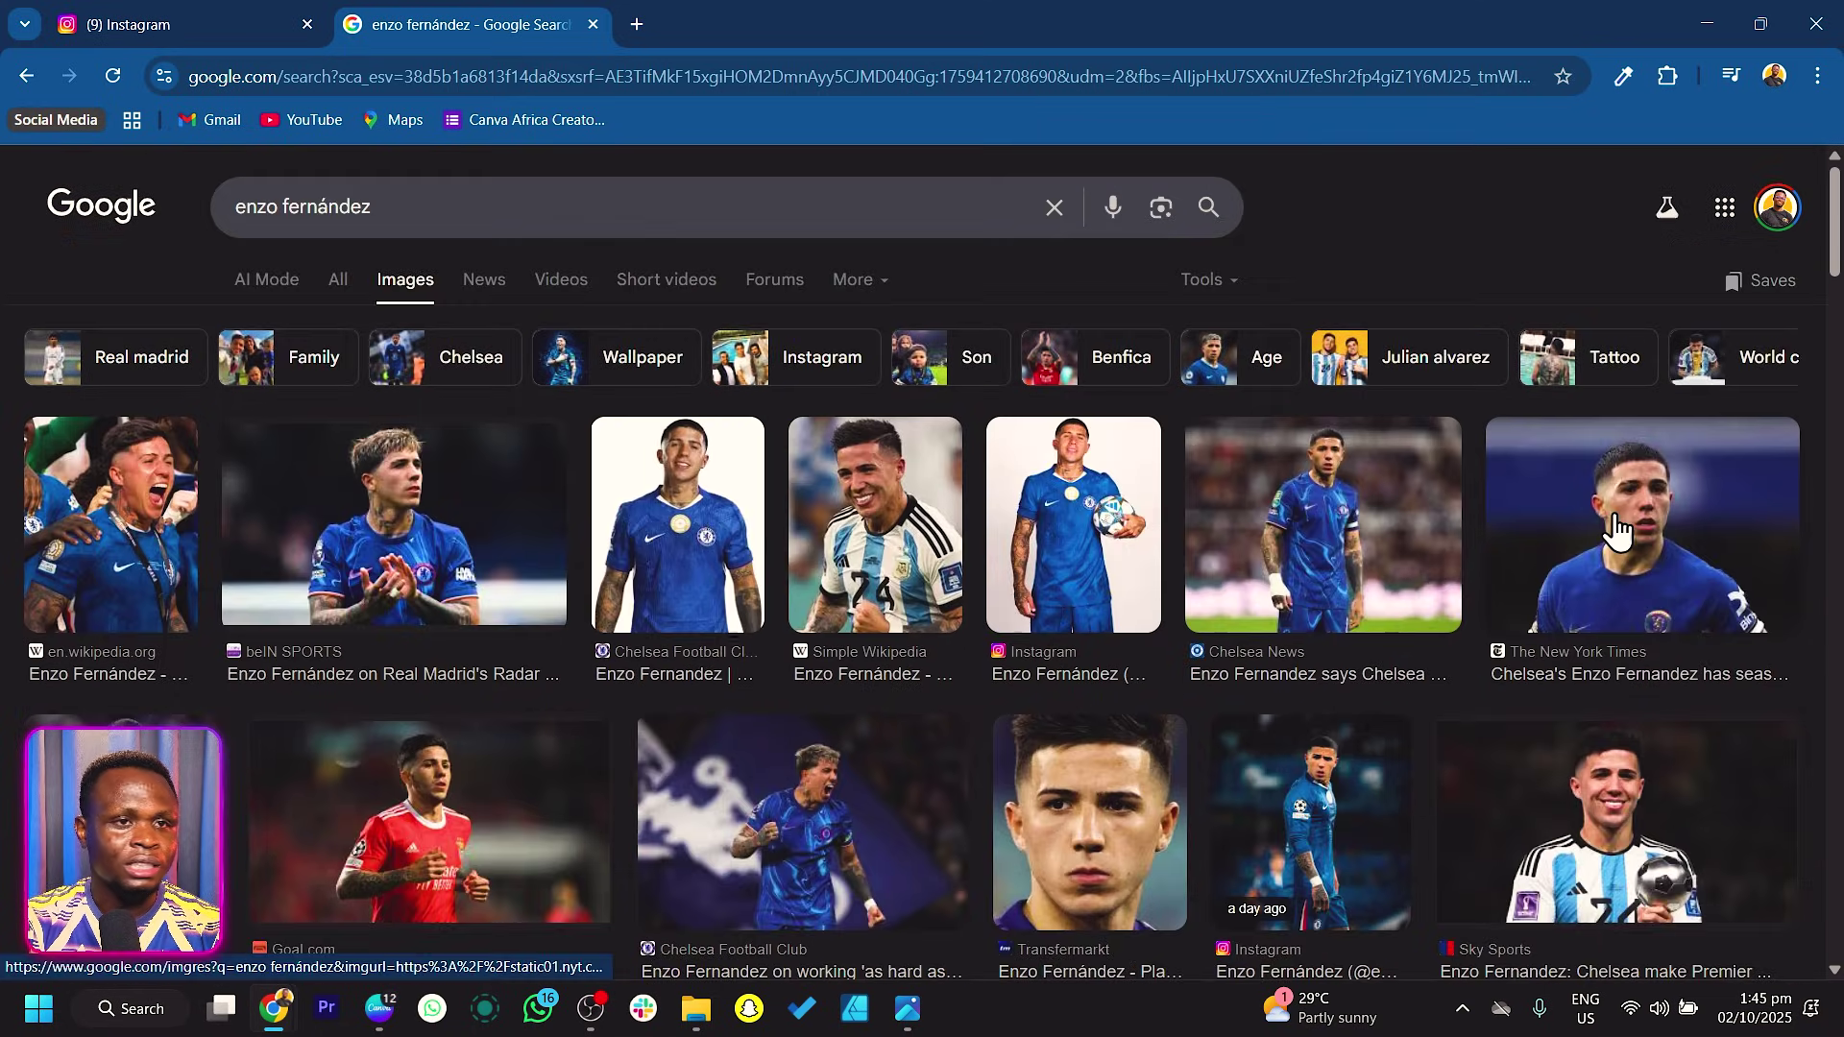
{"action": "left_click", "coordinate": [1218, 293]}
{"action": "mouse_move", "coordinate": [1263, 347]}
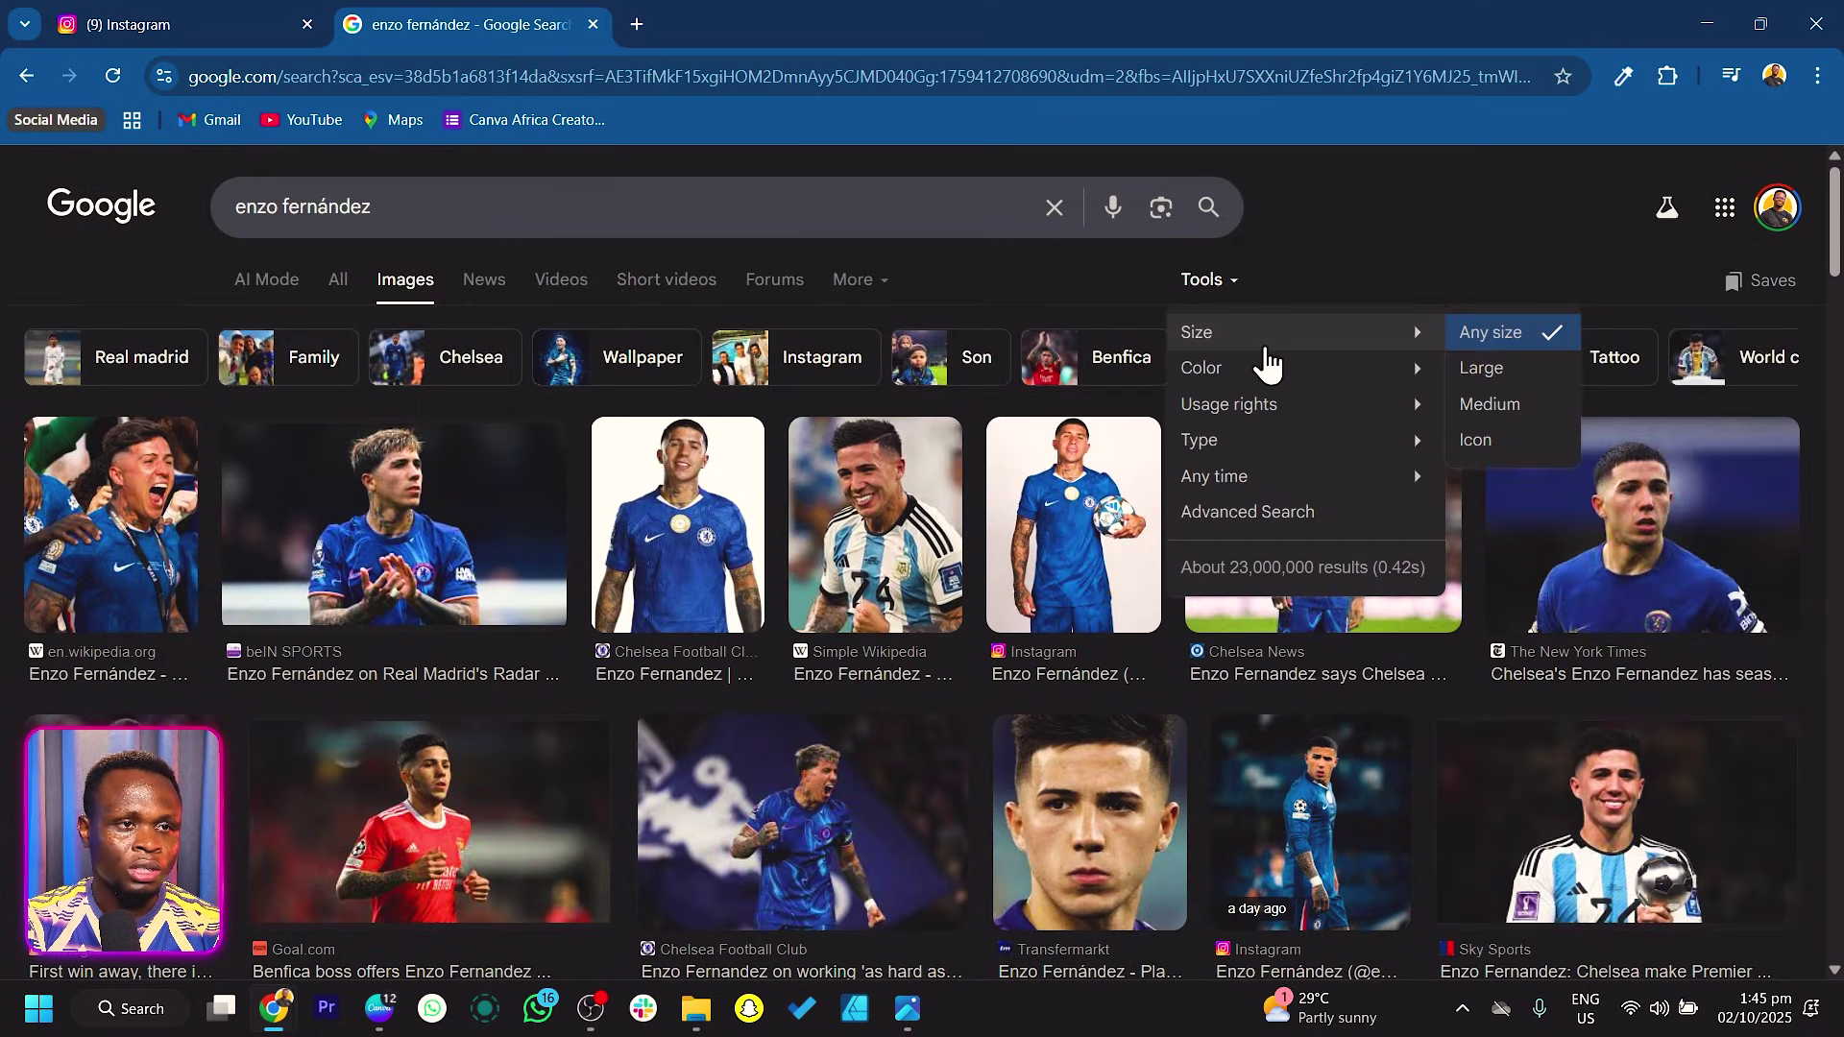
{"action": "left_click", "coordinate": [1504, 368]}
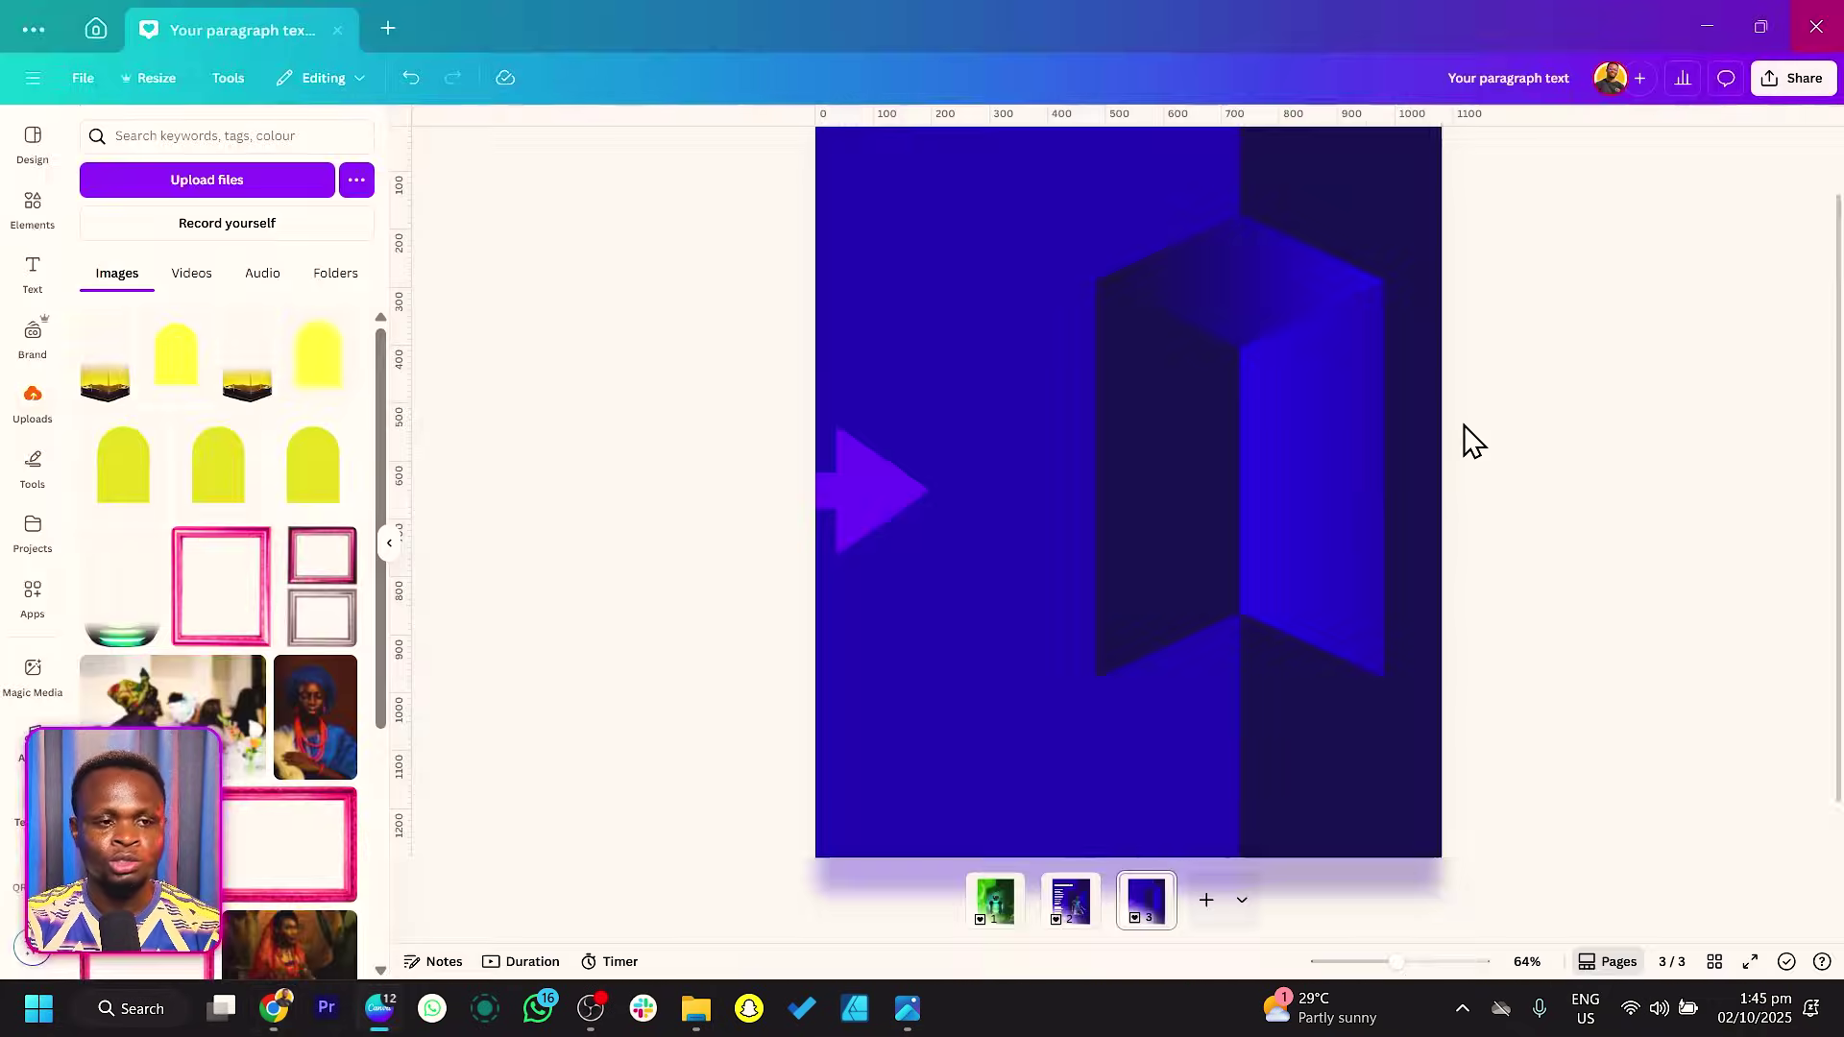
Step: Switch to Canva and place the uploaded kneeling Chelsea player photo, with its background removed and scaled down slightly, inside the 3D box
{"action": "scroll", "coordinate": [299, 569], "scroll_direction": "down", "scroll_amount": 10}
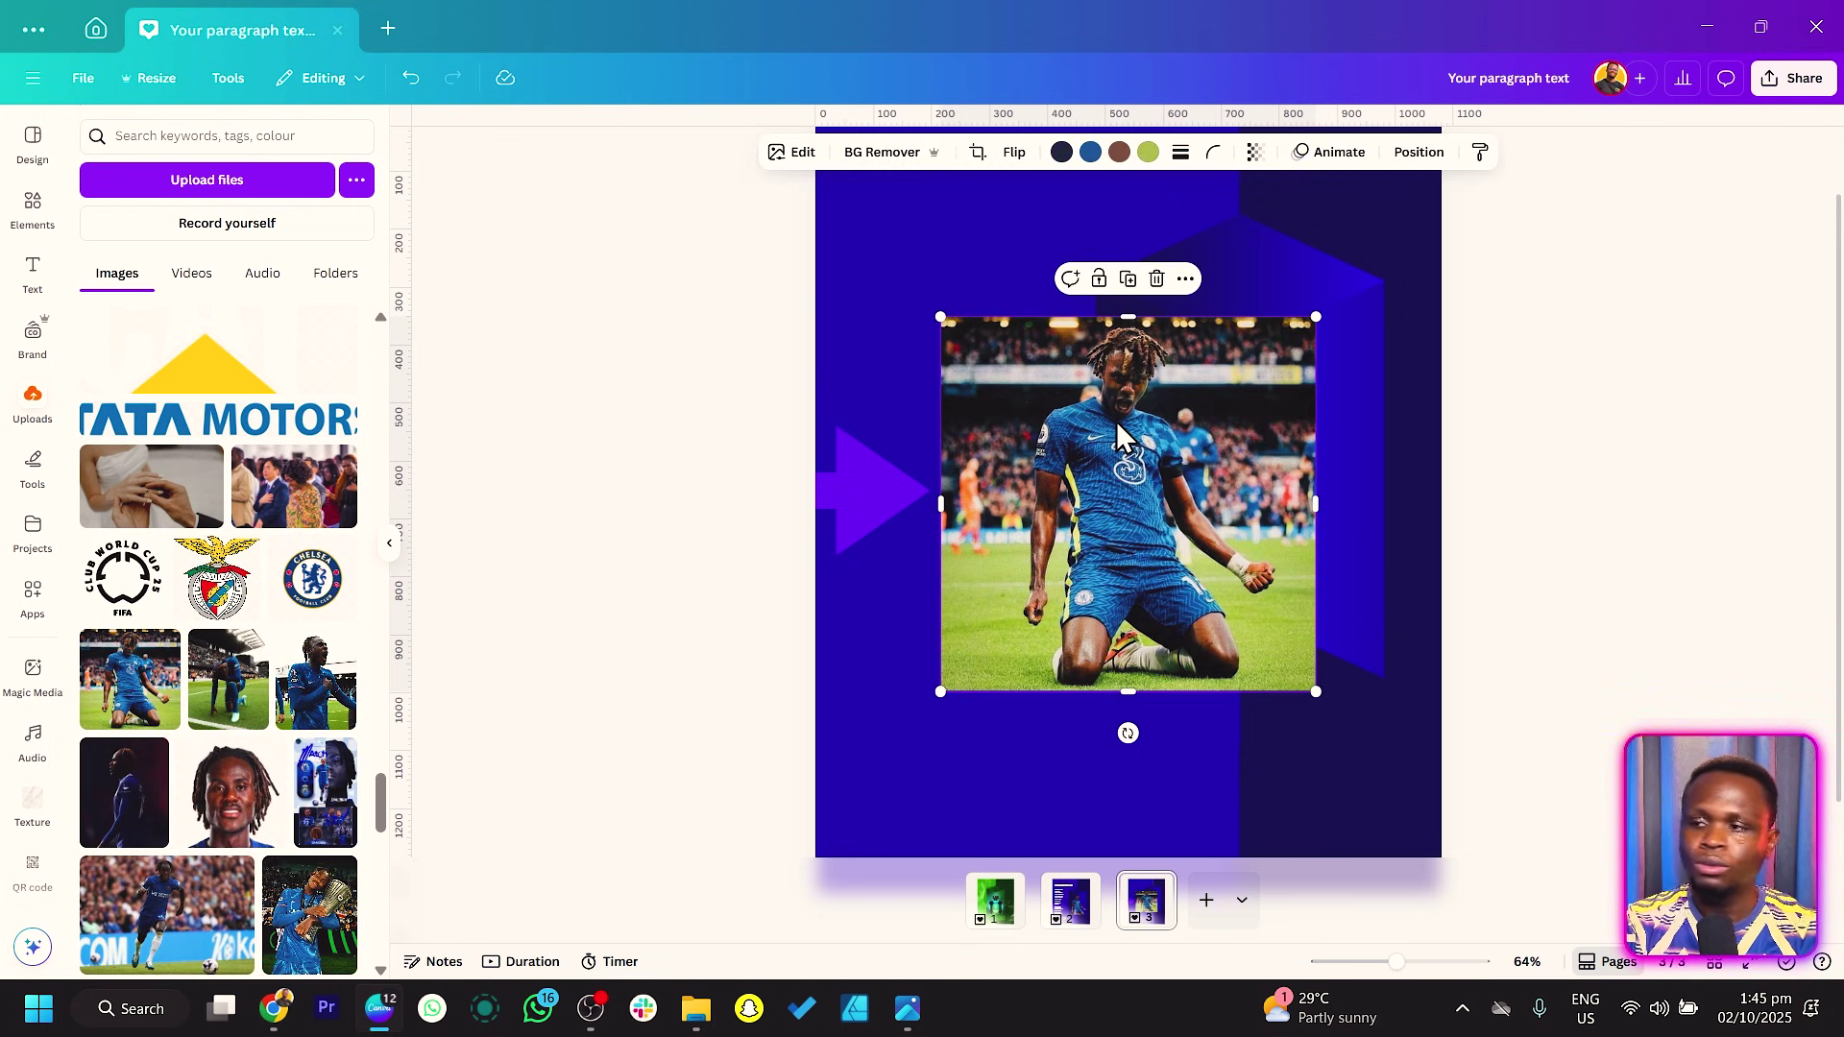
{"action": "left_click", "coordinate": [879, 154]}
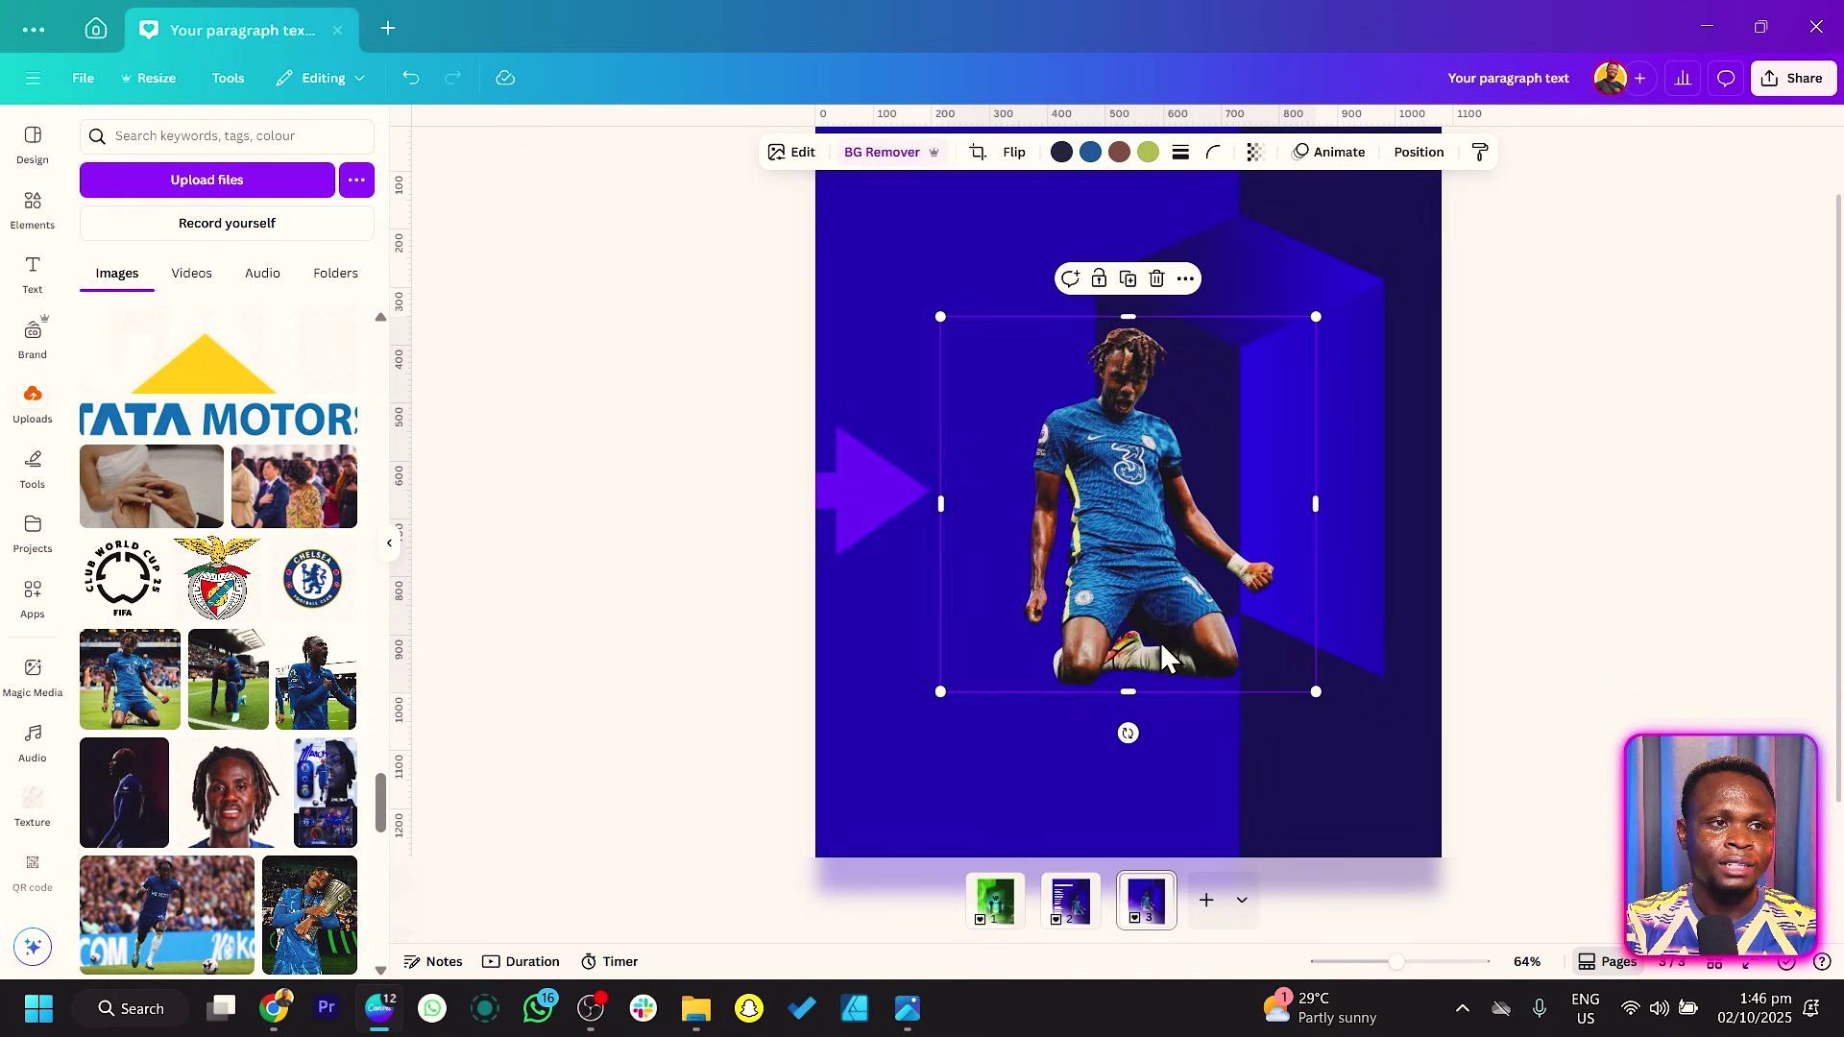
{"action": "left_click_drag", "start_coordinate": [941, 691], "coordinate": [1000, 671]}
{"action": "left_click_drag", "start_coordinate": [1187, 576], "coordinate": [1280, 581]}
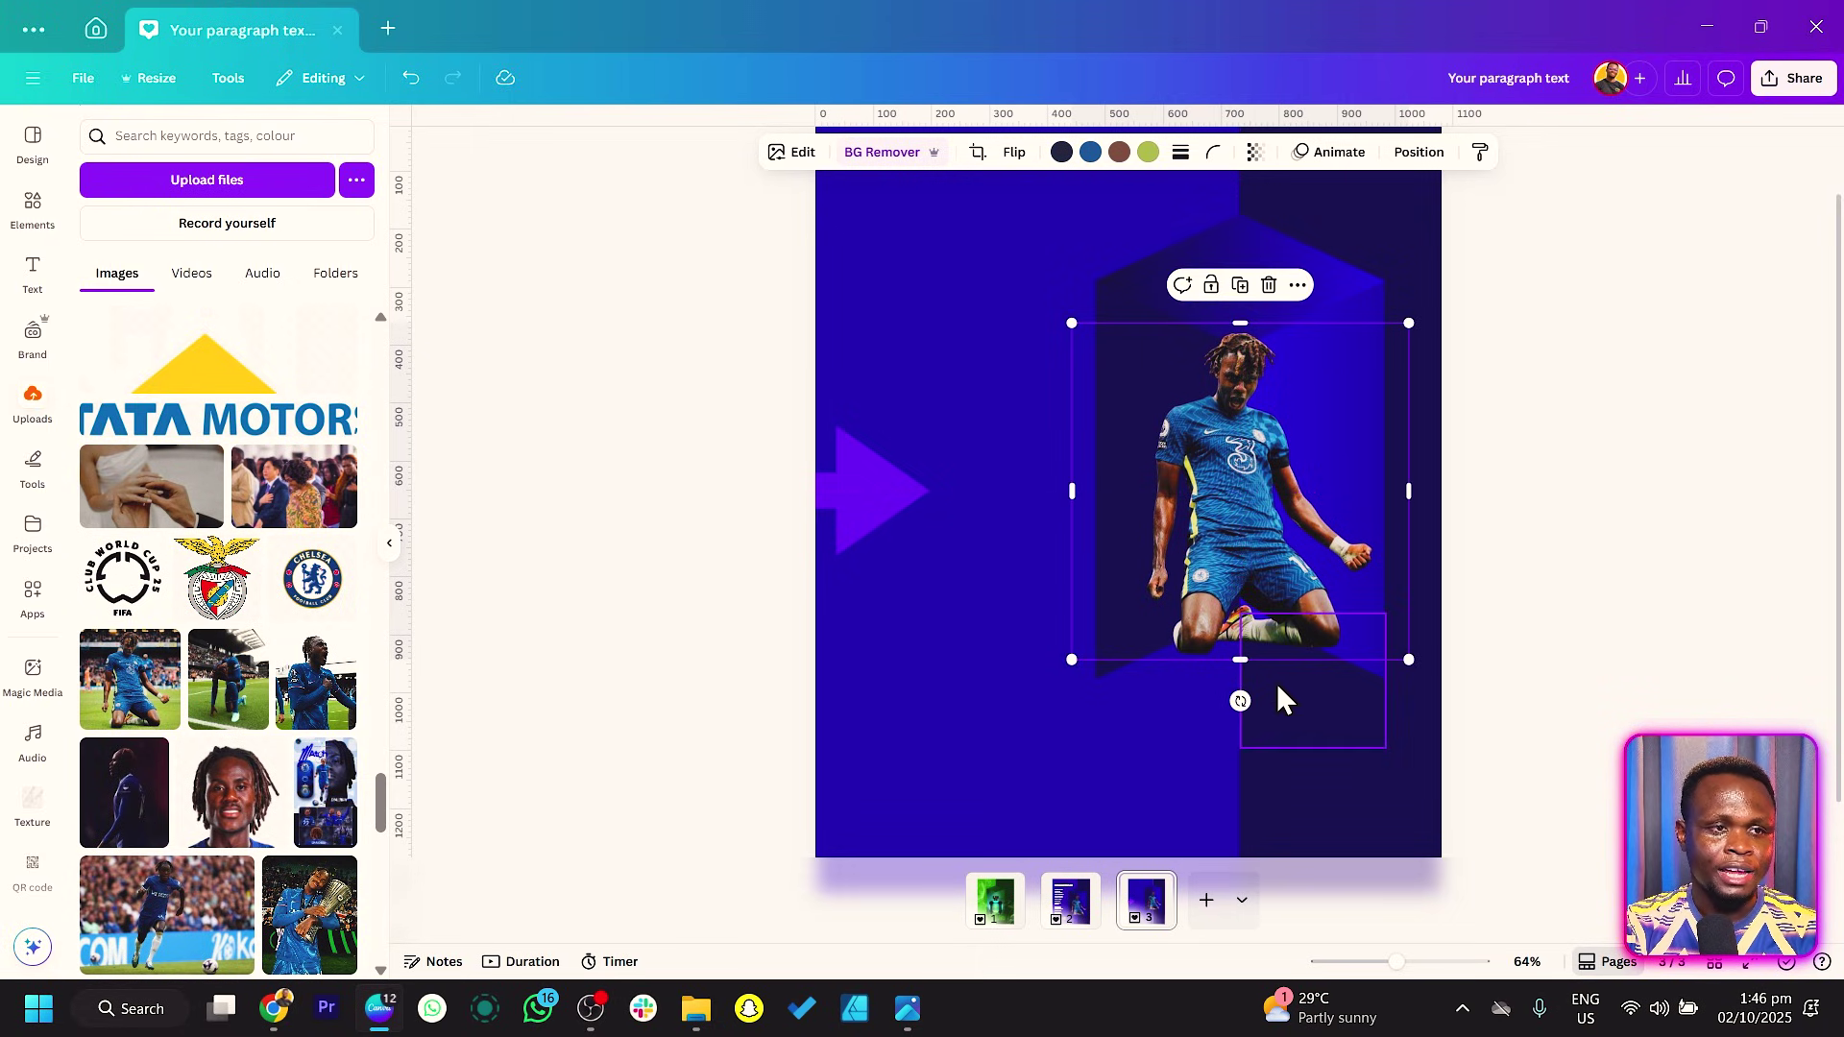
Step: Bring both triangles of the box's base to the front so they cover the player's lower legs
{"action": "left_click", "coordinate": [1133, 685]}
{"action": "left_click", "coordinate": [1262, 679]}
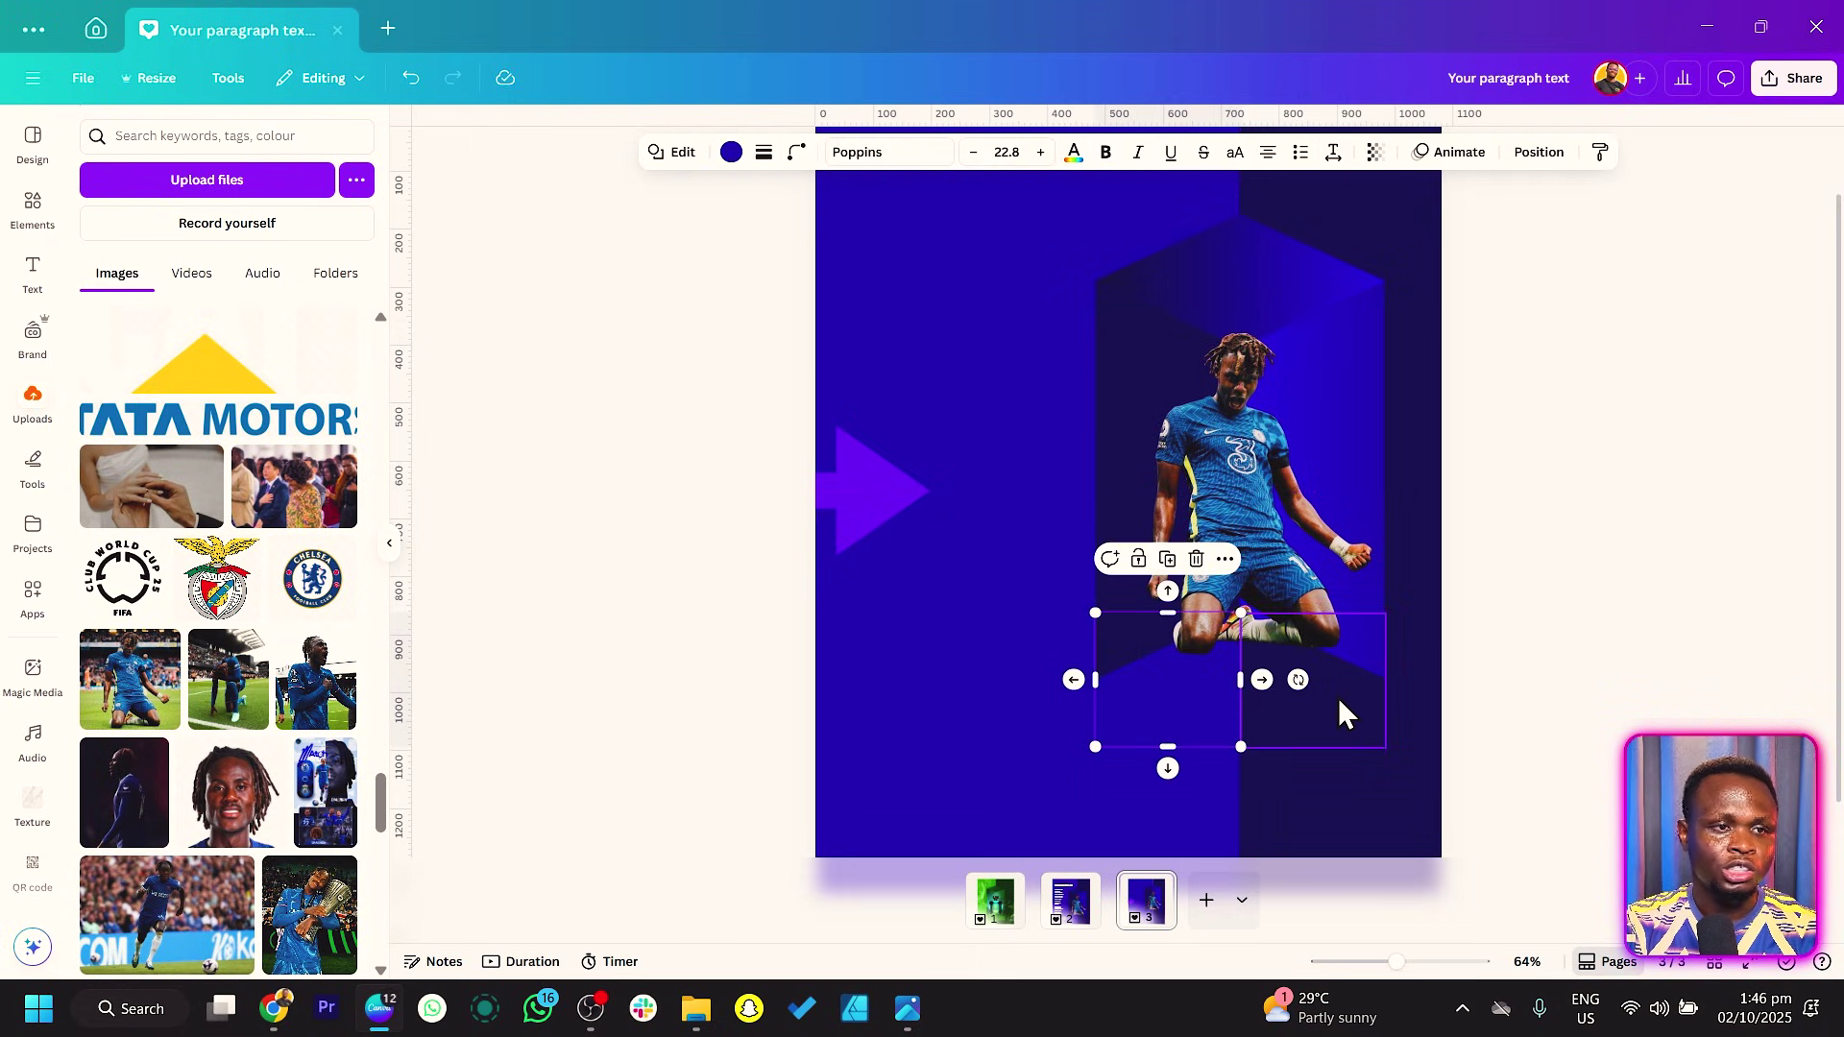
{"action": "left_click", "coordinate": [1210, 711], "text": "shift"}
{"action": "right_click", "coordinate": [1210, 710]}
{"action": "mouse_move", "coordinate": [1208, 726]}
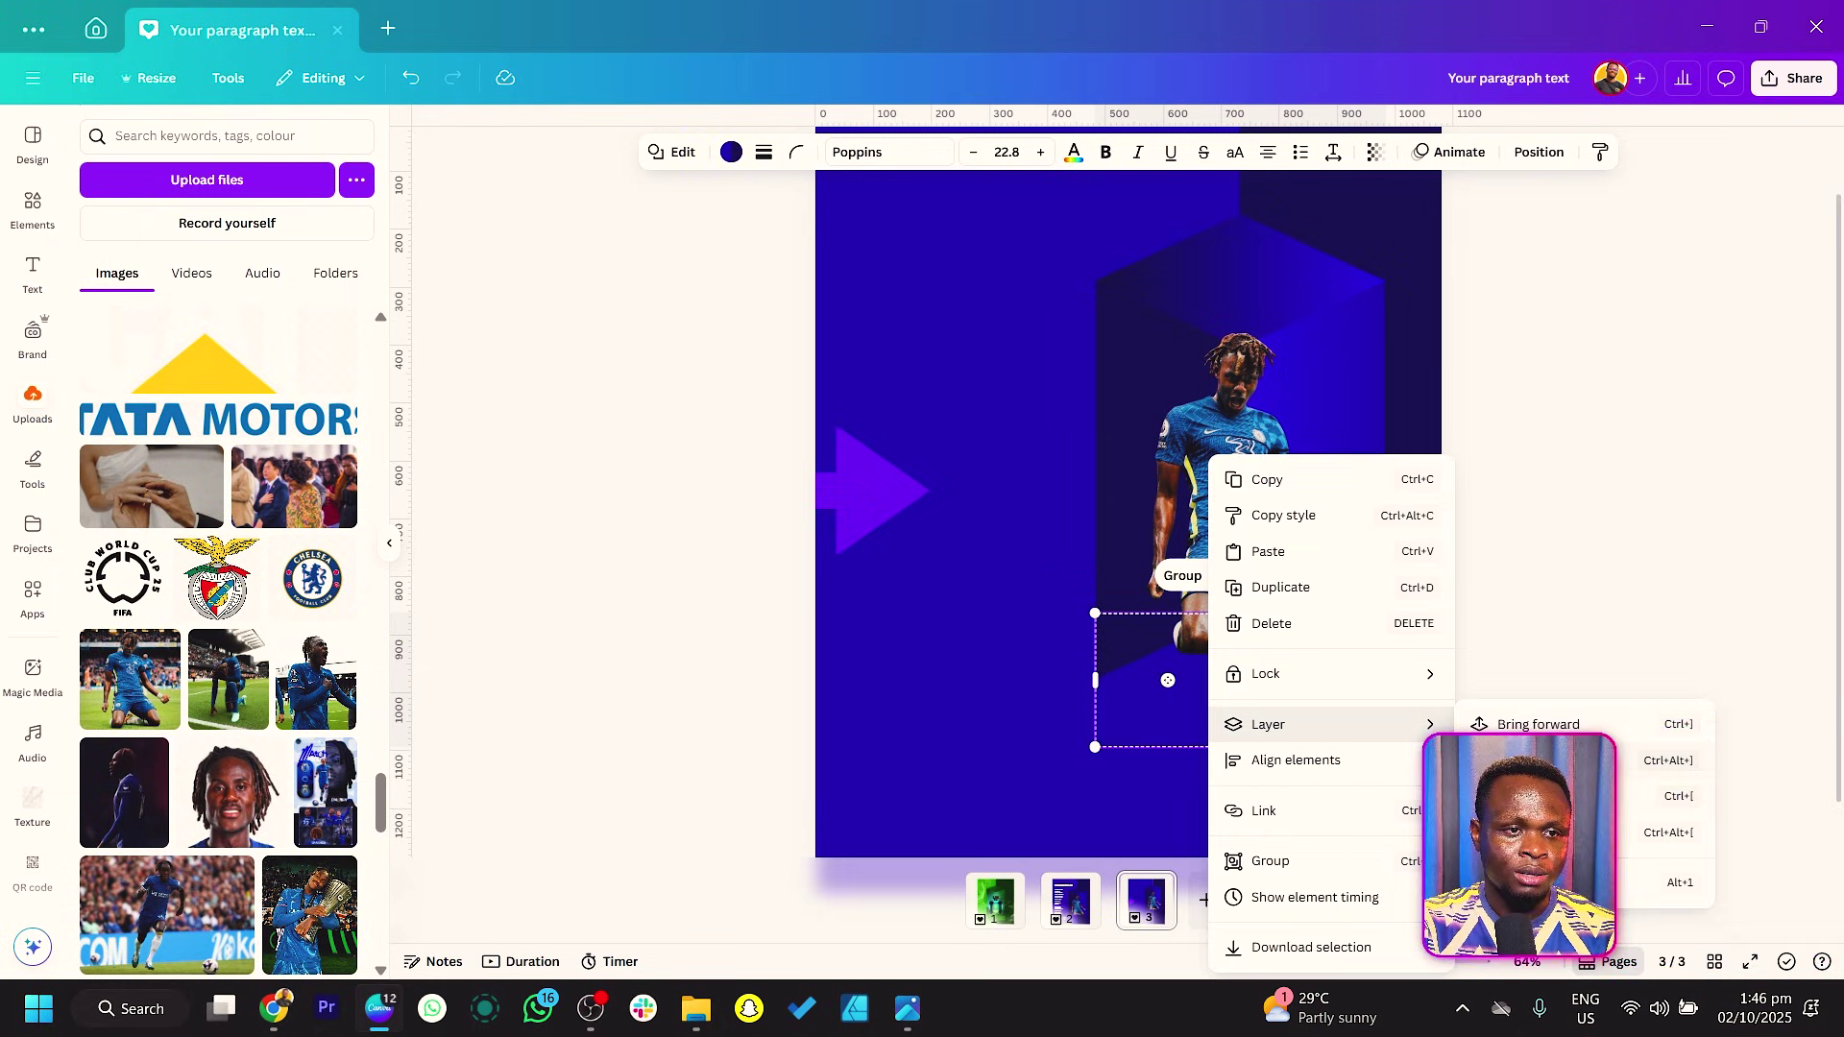
{"action": "left_click", "coordinate": [1586, 764]}
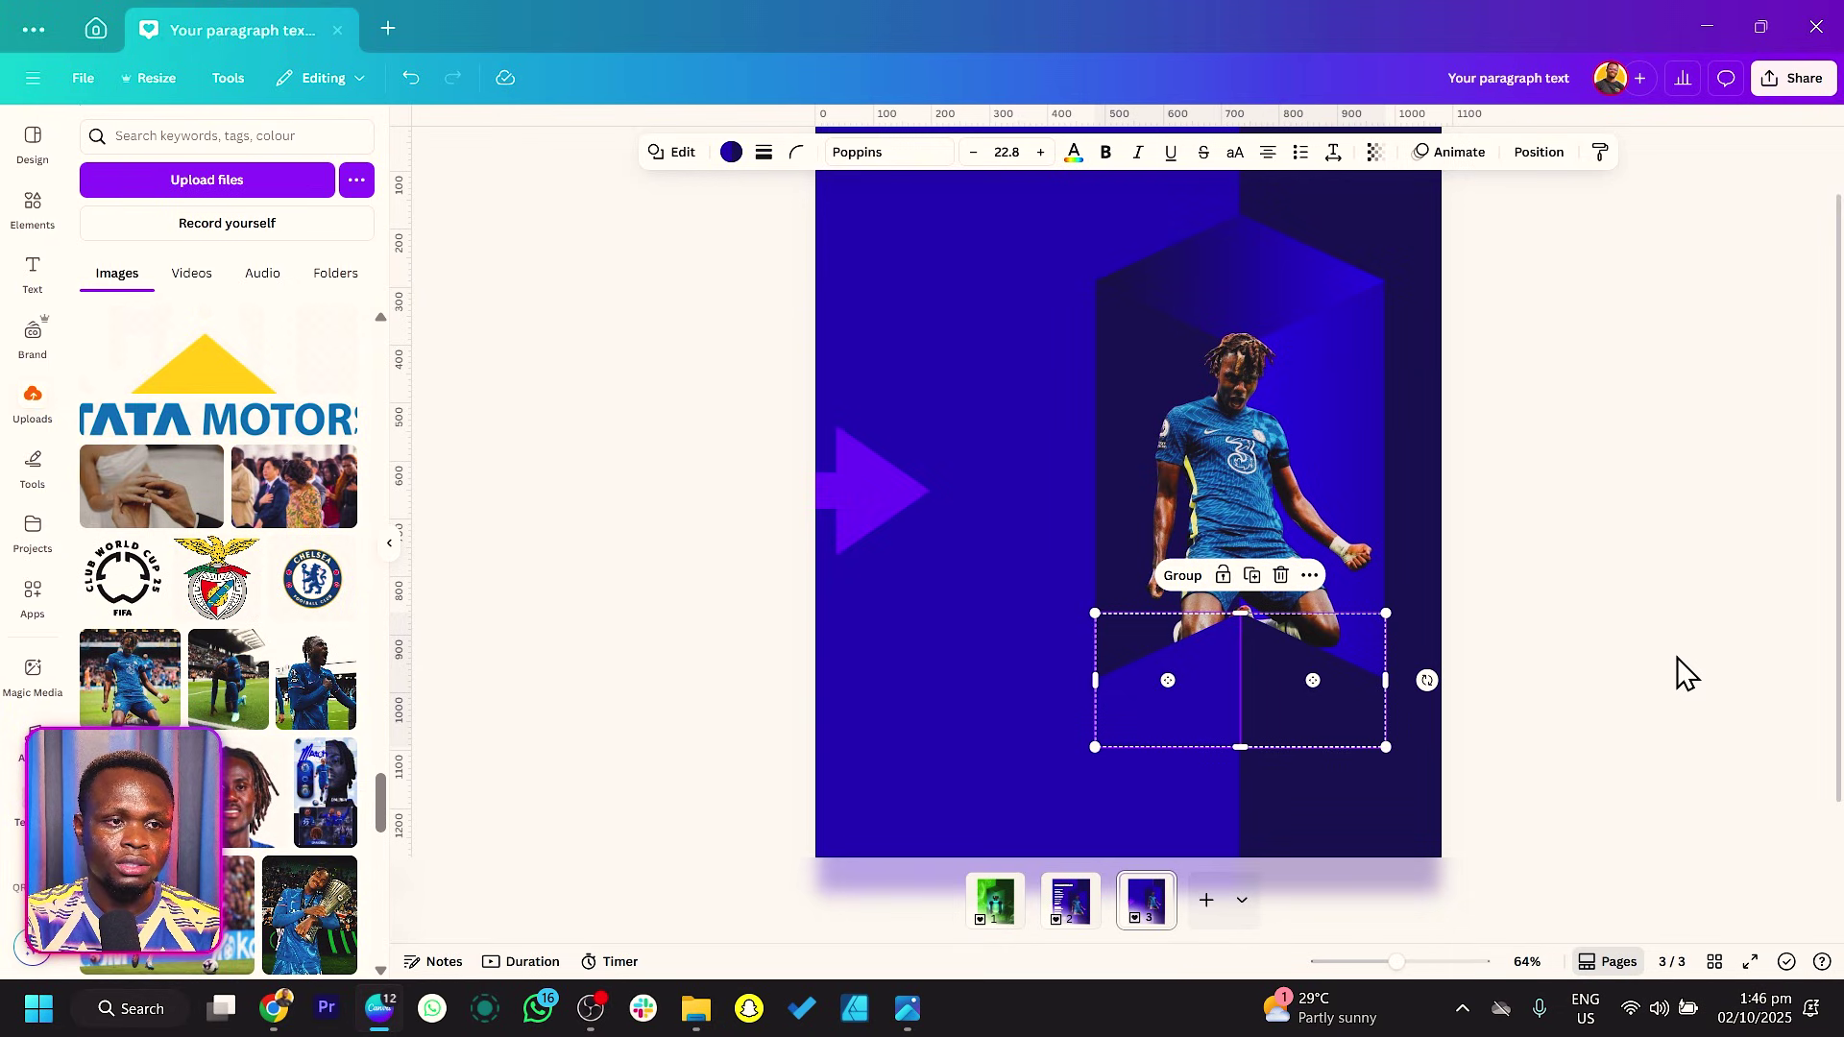
{"action": "left_click", "coordinate": [1461, 573]}
Step: Move the player cutout down behind the base triangles and resize it to sit centred within the box
{"action": "left_click", "coordinate": [1247, 494]}
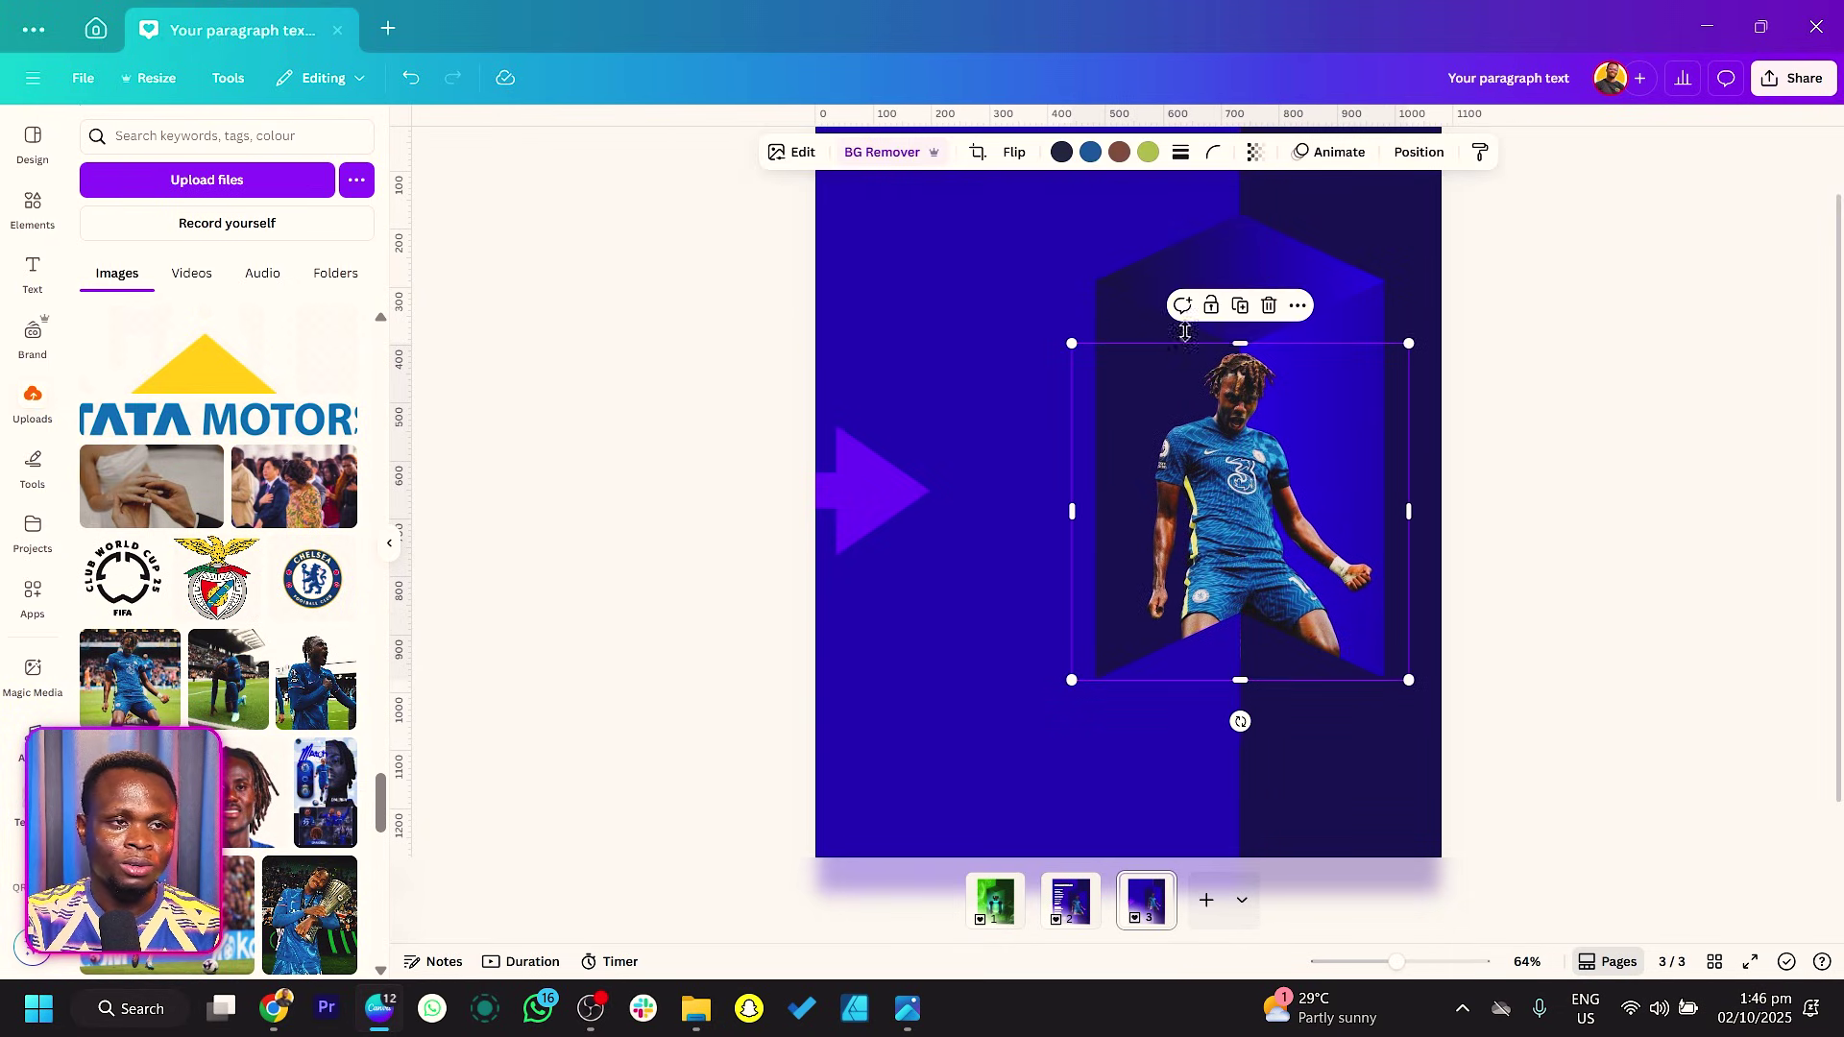
{"action": "left_click_drag", "start_coordinate": [1072, 344], "coordinate": [1056, 328]}
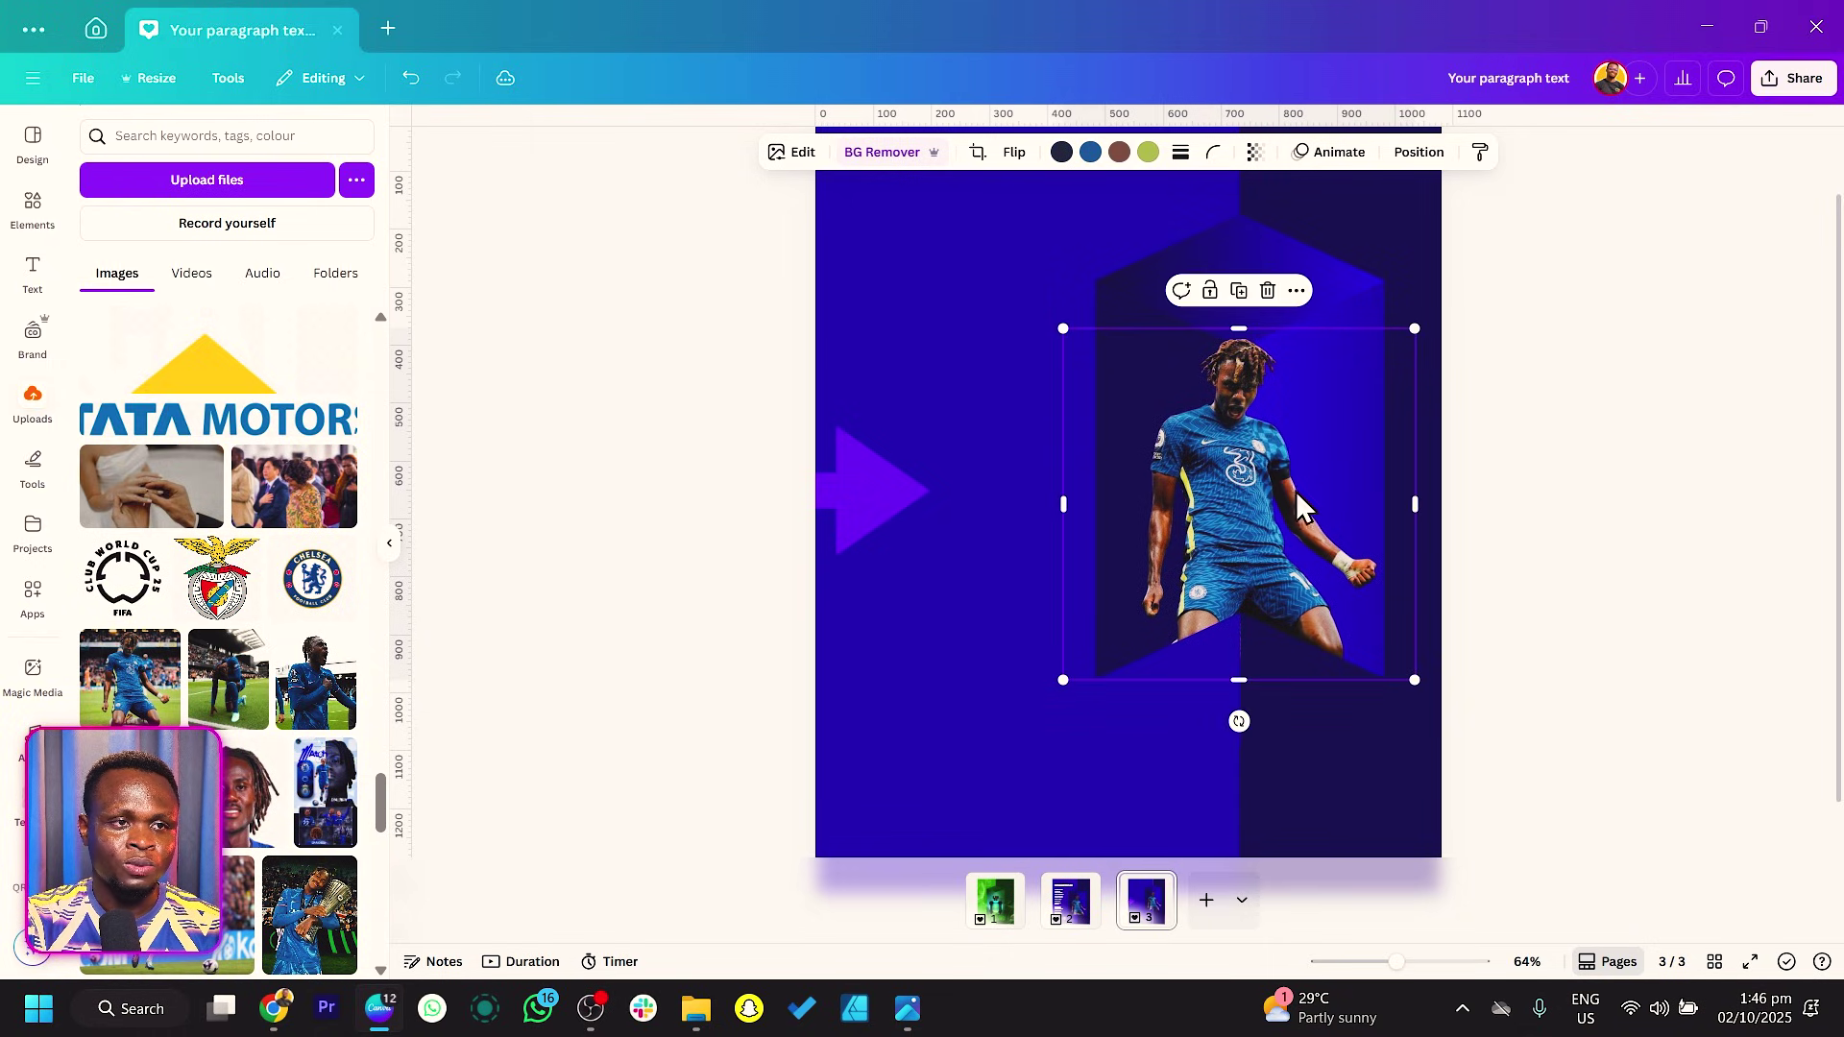
{"action": "left_click_drag", "start_coordinate": [1407, 328], "coordinate": [1409, 375]}
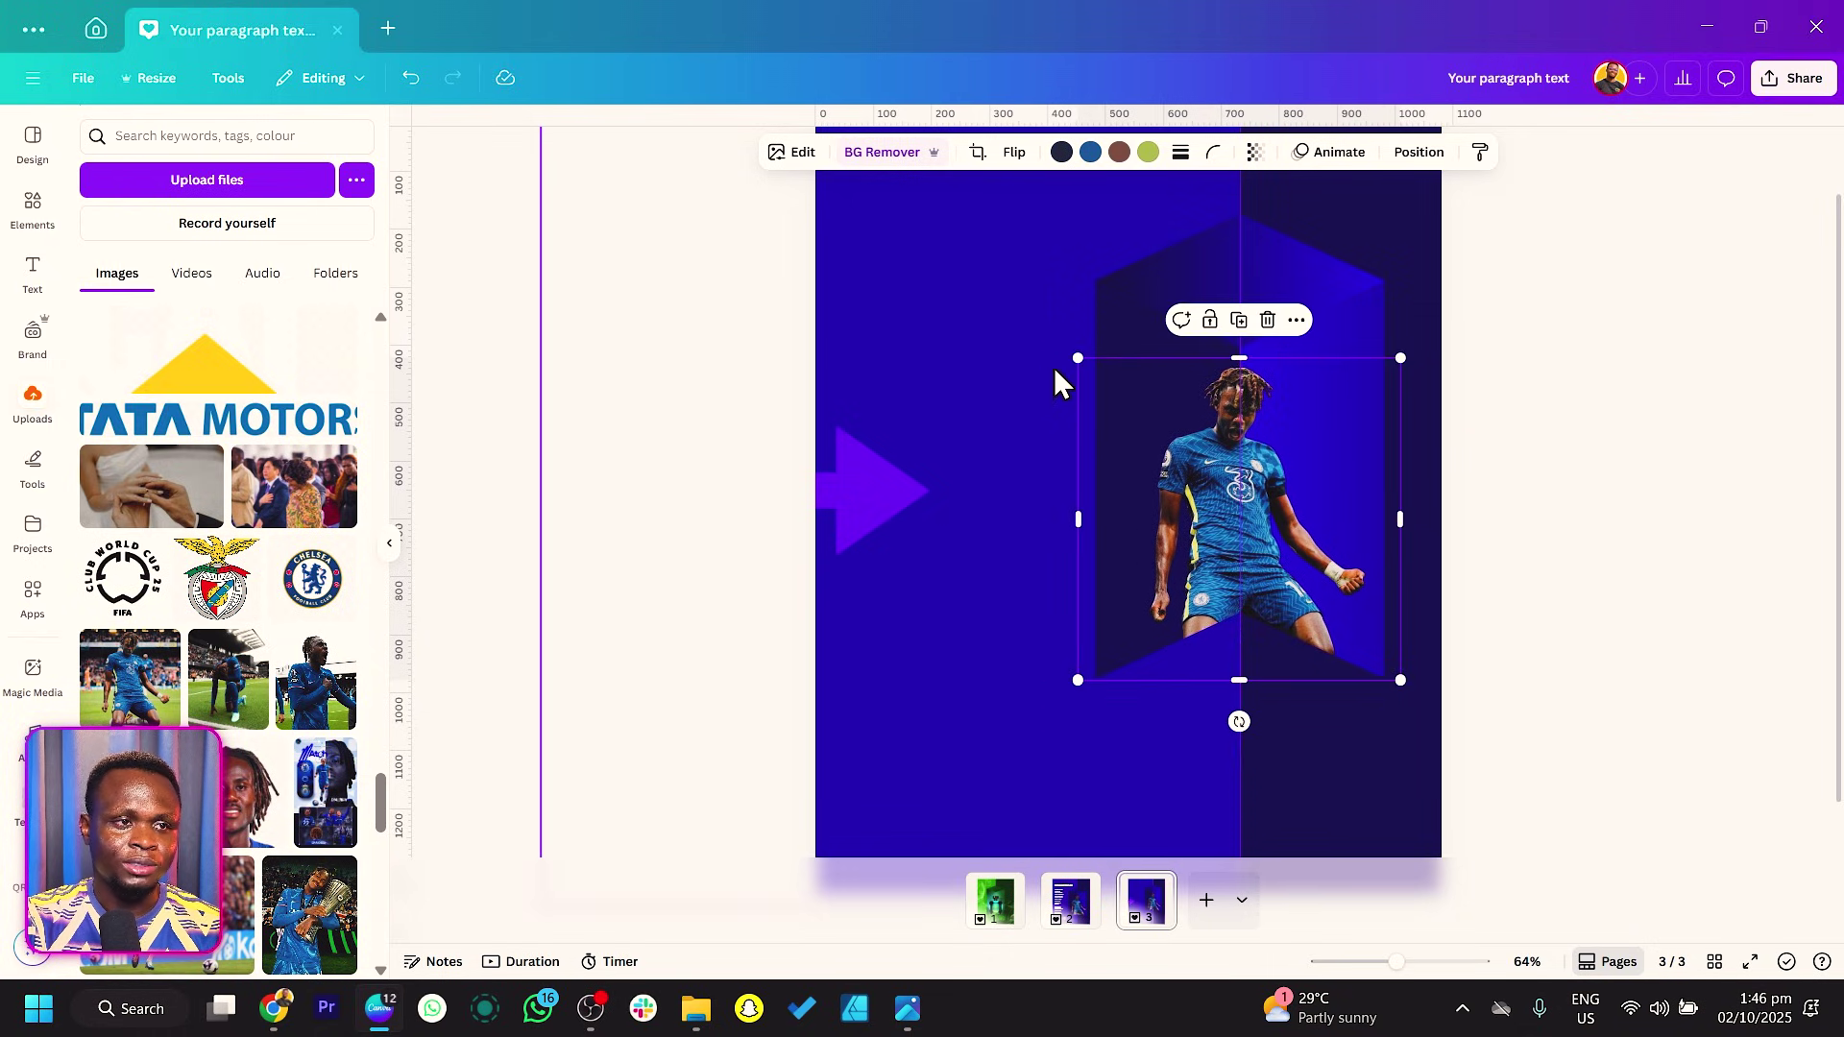
{"action": "left_click_drag", "start_coordinate": [1062, 352], "coordinate": [1042, 333]}
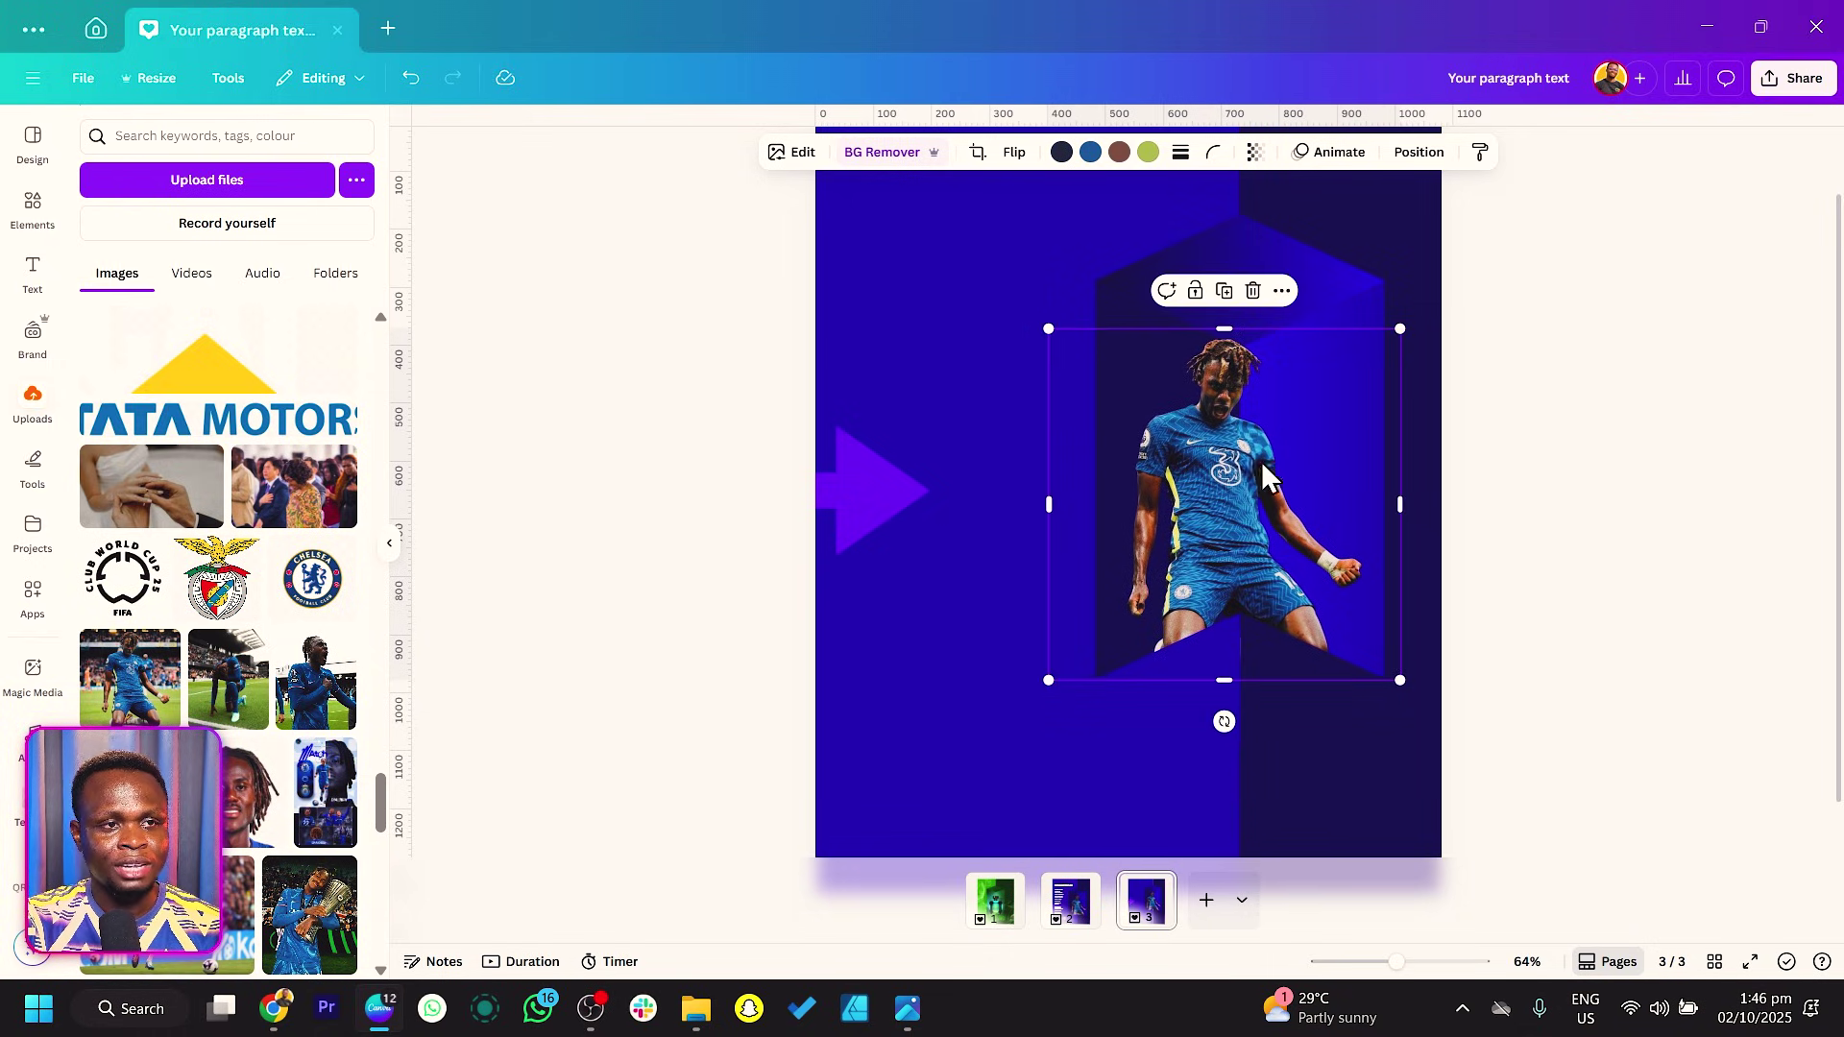
{"action": "left_click", "coordinate": [1419, 327]}
{"action": "left_click", "coordinate": [1330, 395]}
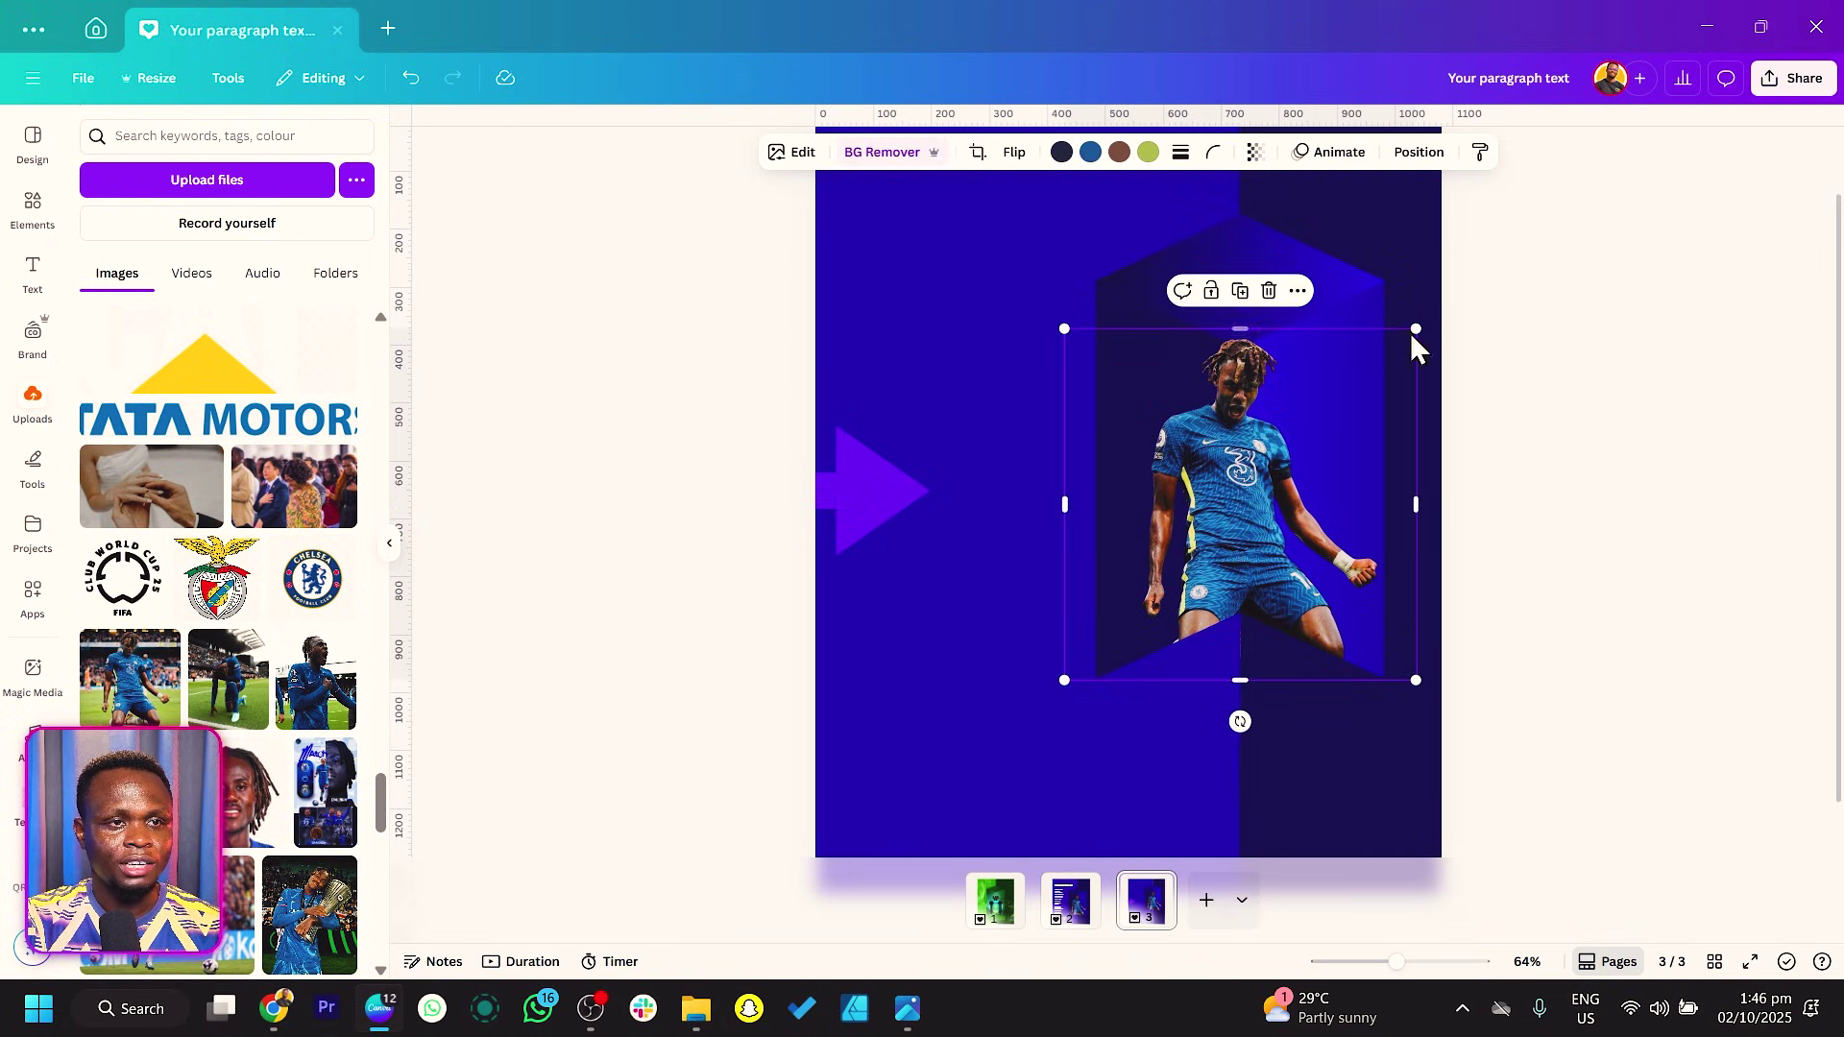
{"action": "mouse_move", "coordinate": [1412, 333]}
{"action": "left_mouse_down"}
{"action": "mouse_move", "coordinate": [1403, 365]}
{"action": "mouse_move", "coordinate": [1408, 344]}
{"action": "left_mouse_up"}
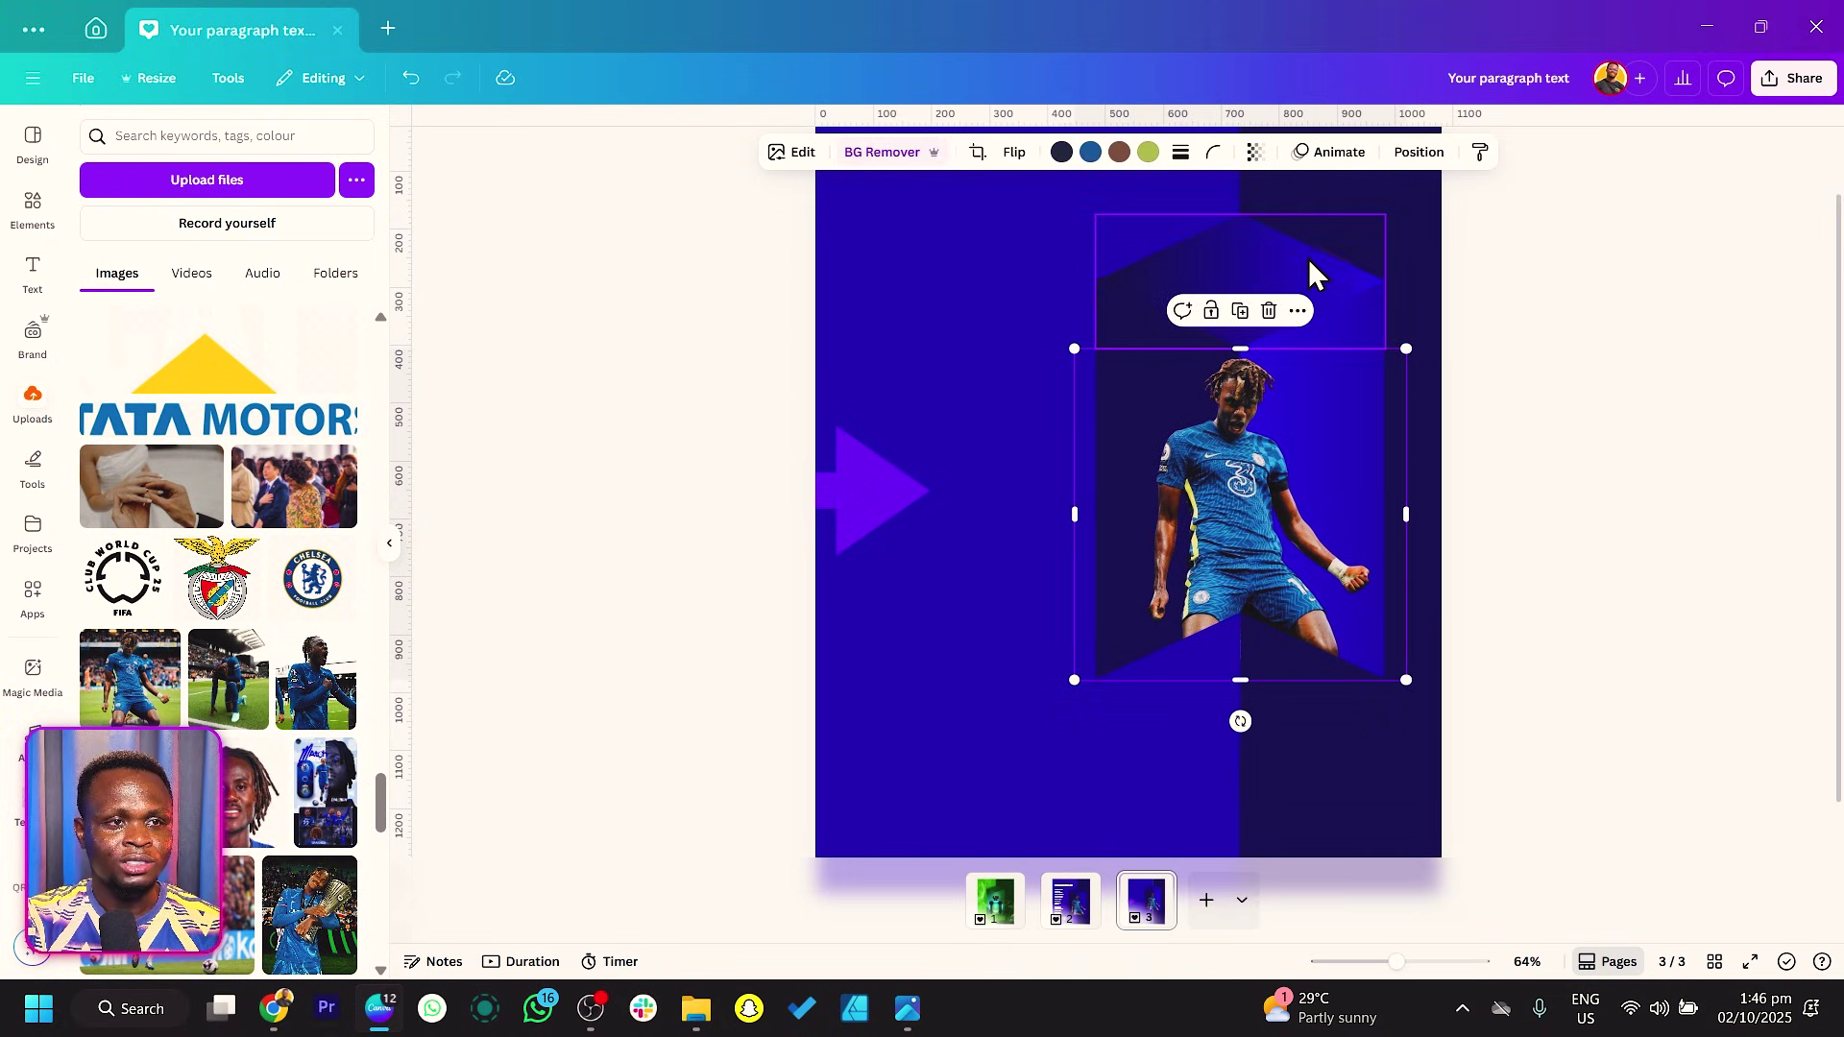
Step: Move the purple arrow down to the lower-left corner of the poster, so it points in from the edge
{"action": "left_click", "coordinate": [1599, 393]}
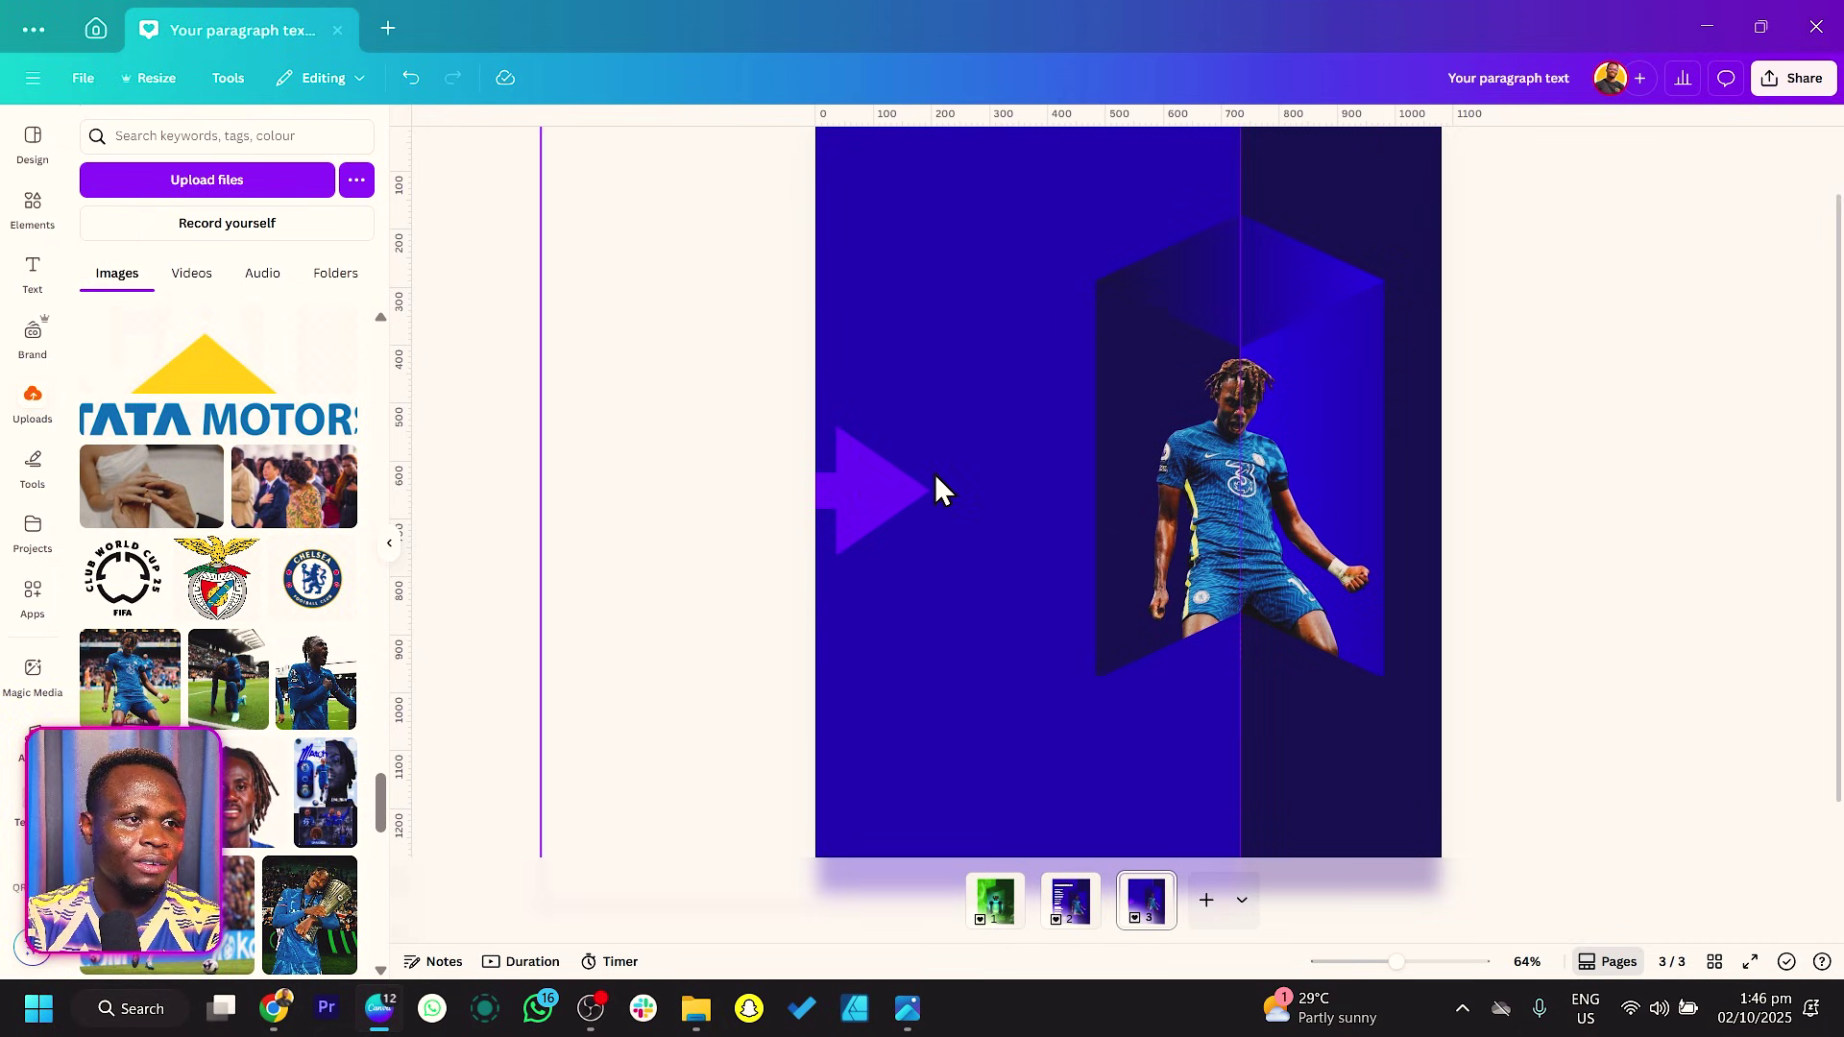
{"action": "left_click_drag", "start_coordinate": [908, 489], "coordinate": [937, 744]}
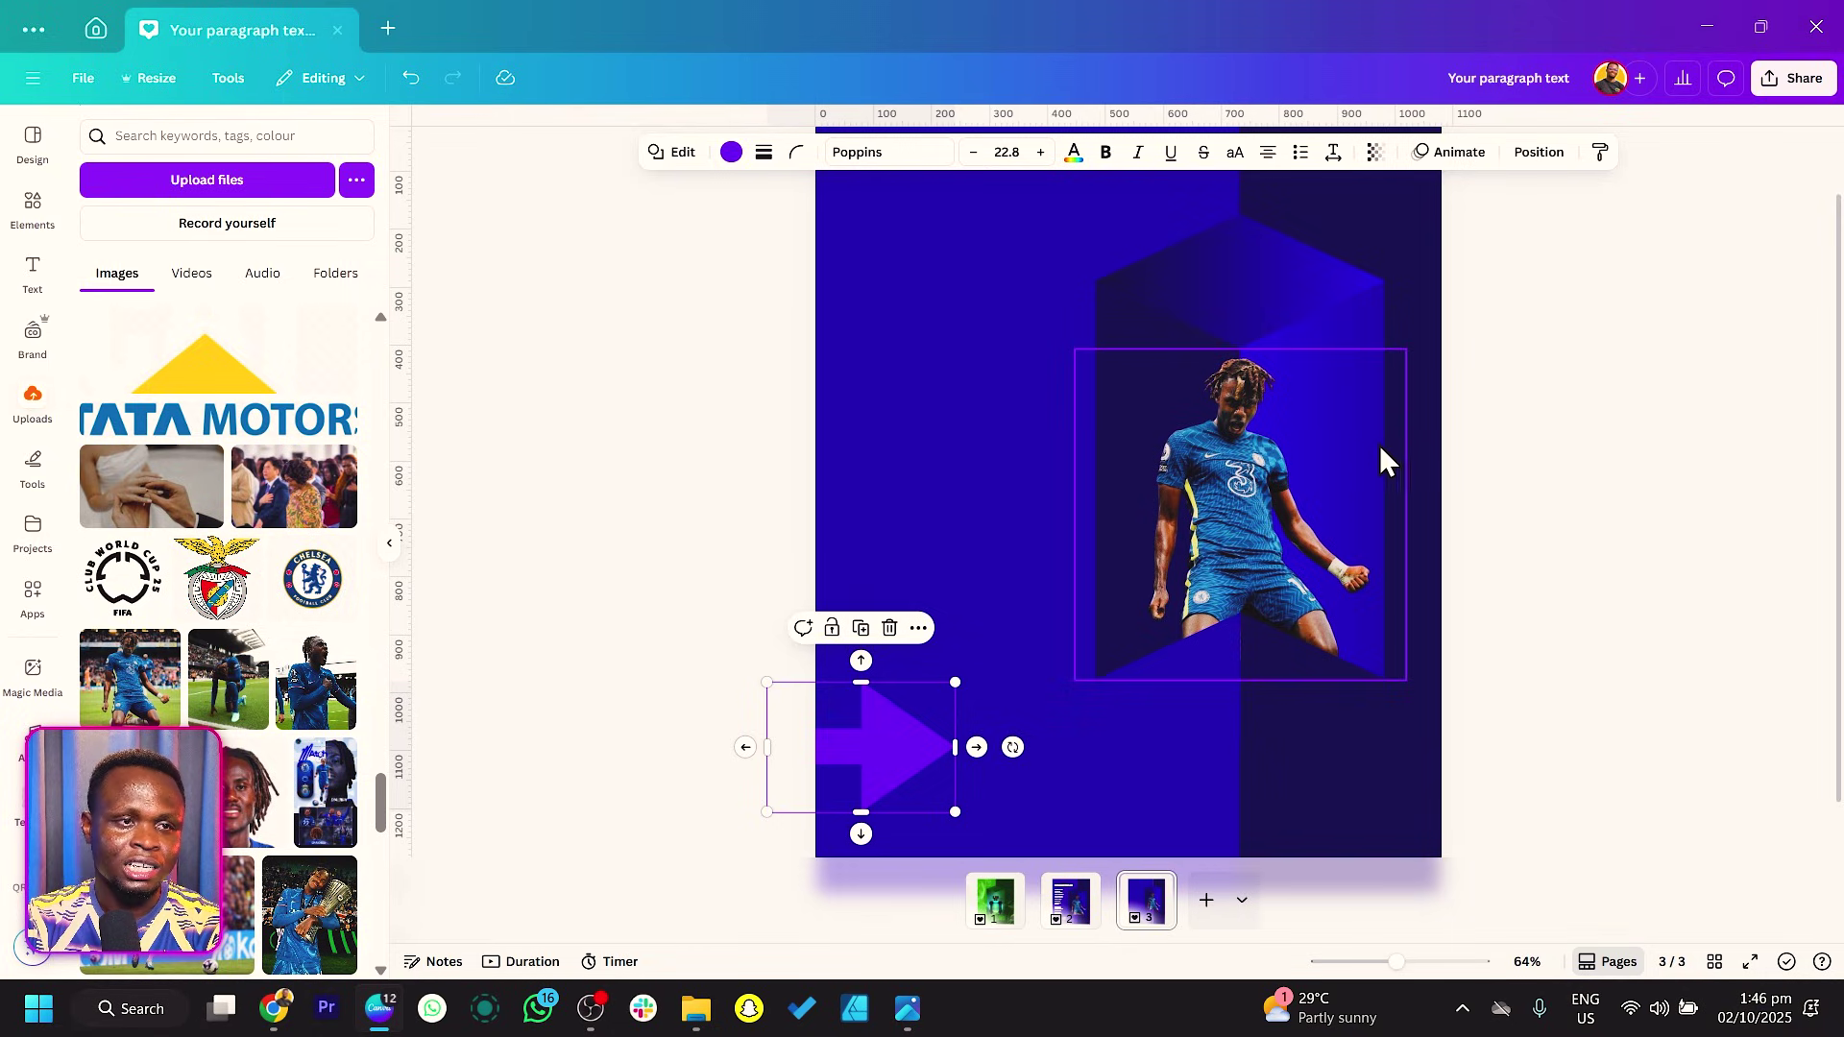
{"action": "left_click", "coordinate": [715, 461]}
{"action": "scroll", "coordinate": [716, 471], "scroll_direction": "up", "scroll_amount": 1}
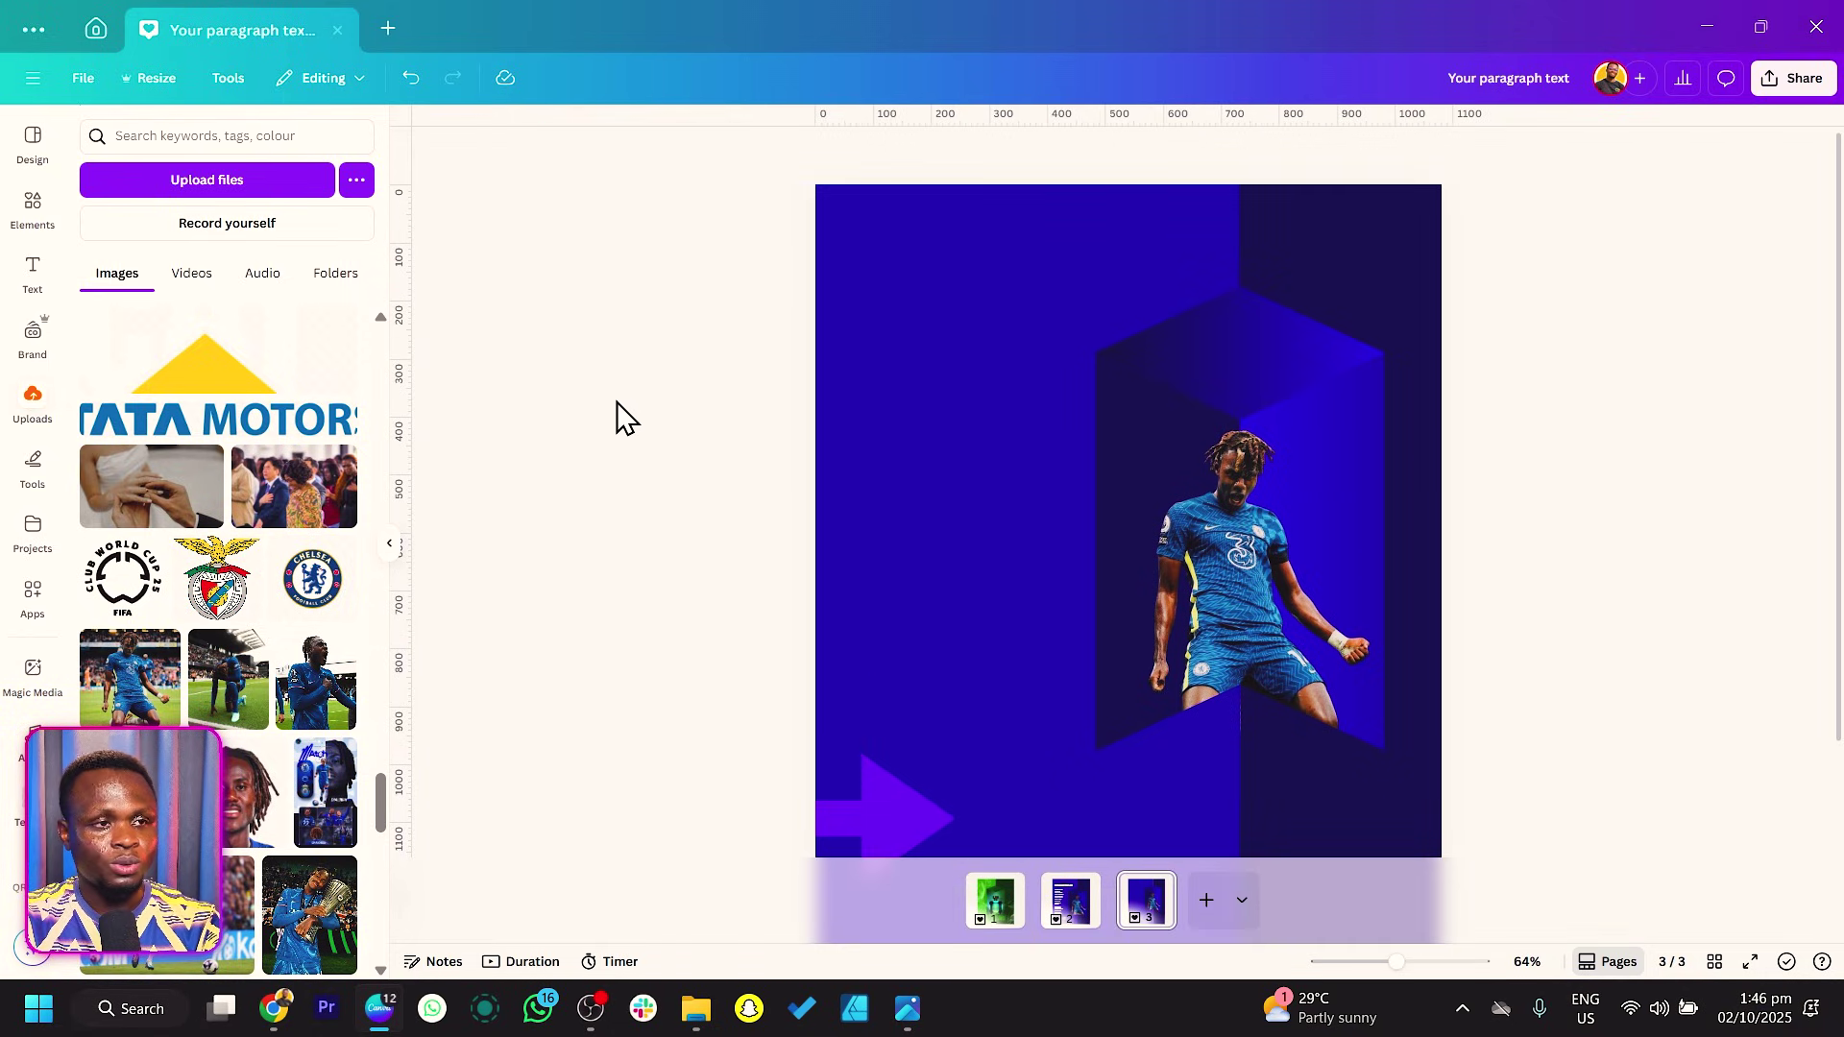
Step: Add a STARTING title in the Horizon font, enlarged to size 36.6, on the blue area beside the 3D box
{"action": "key", "text": "t"}
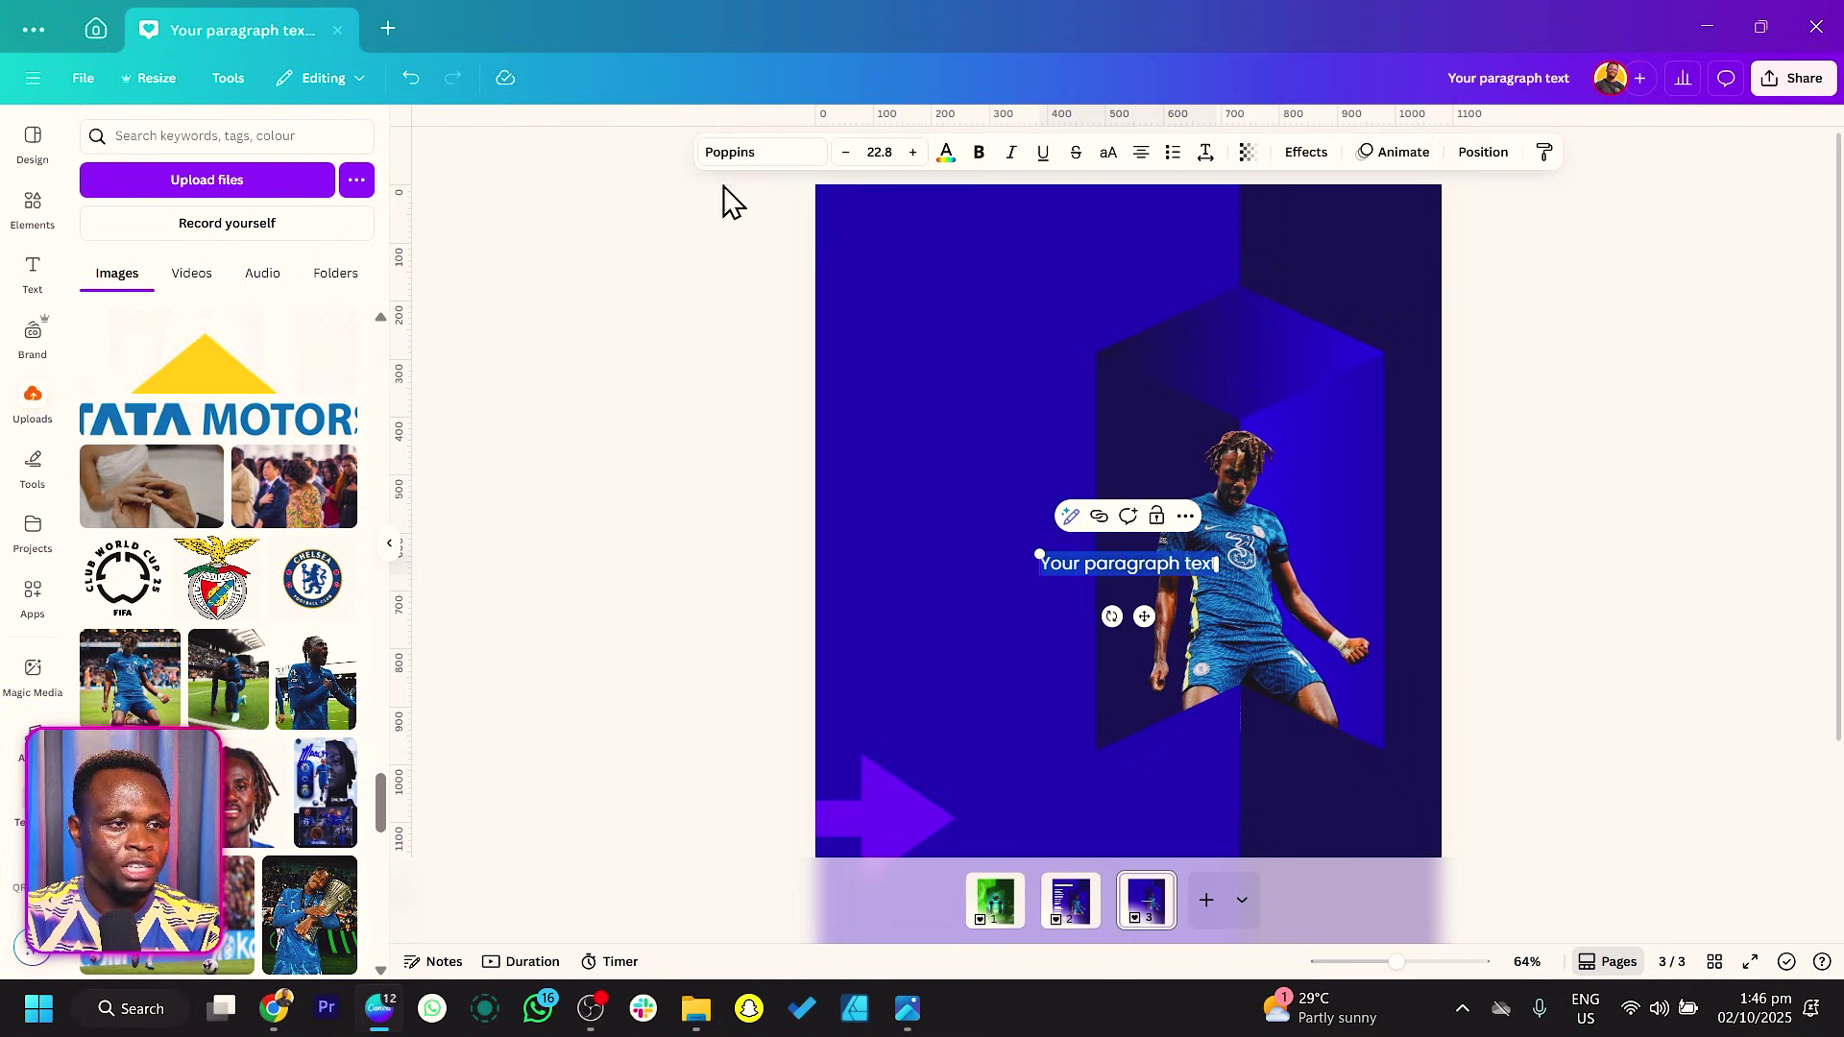
{"action": "left_click", "coordinate": [727, 154]}
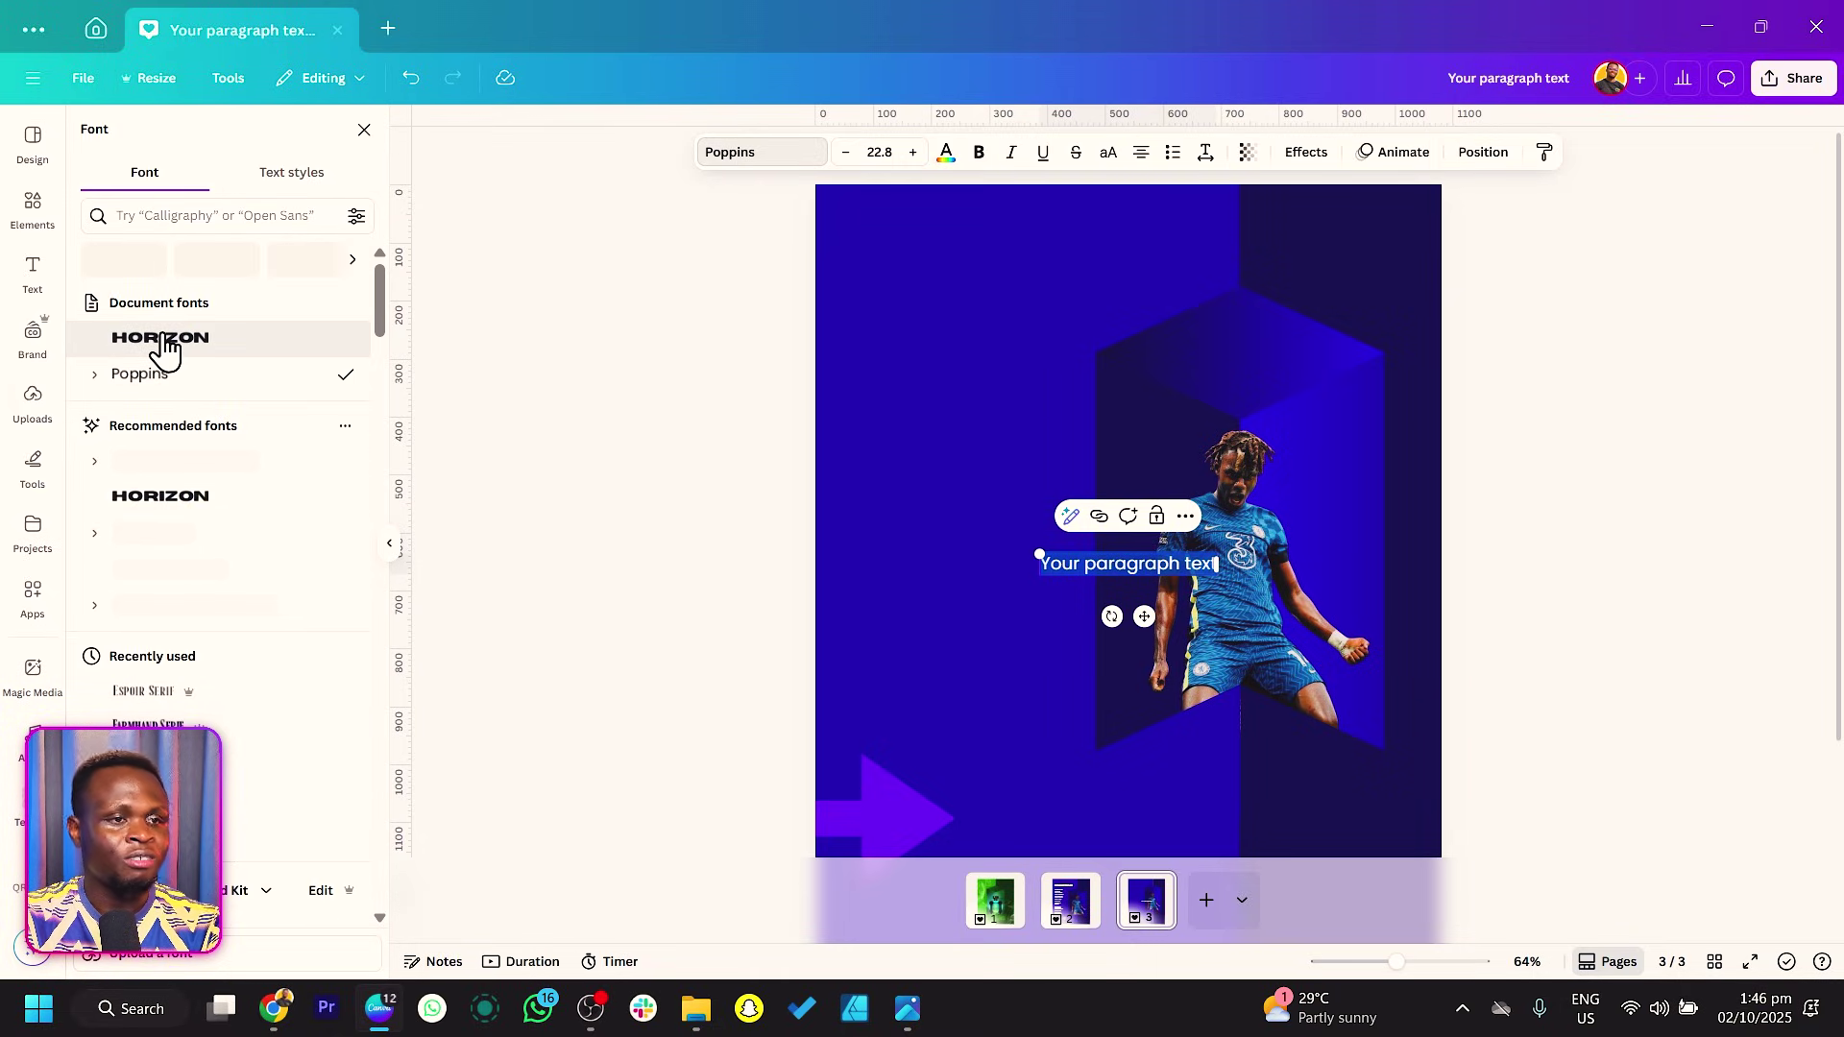
{"action": "left_click", "coordinate": [156, 339]}
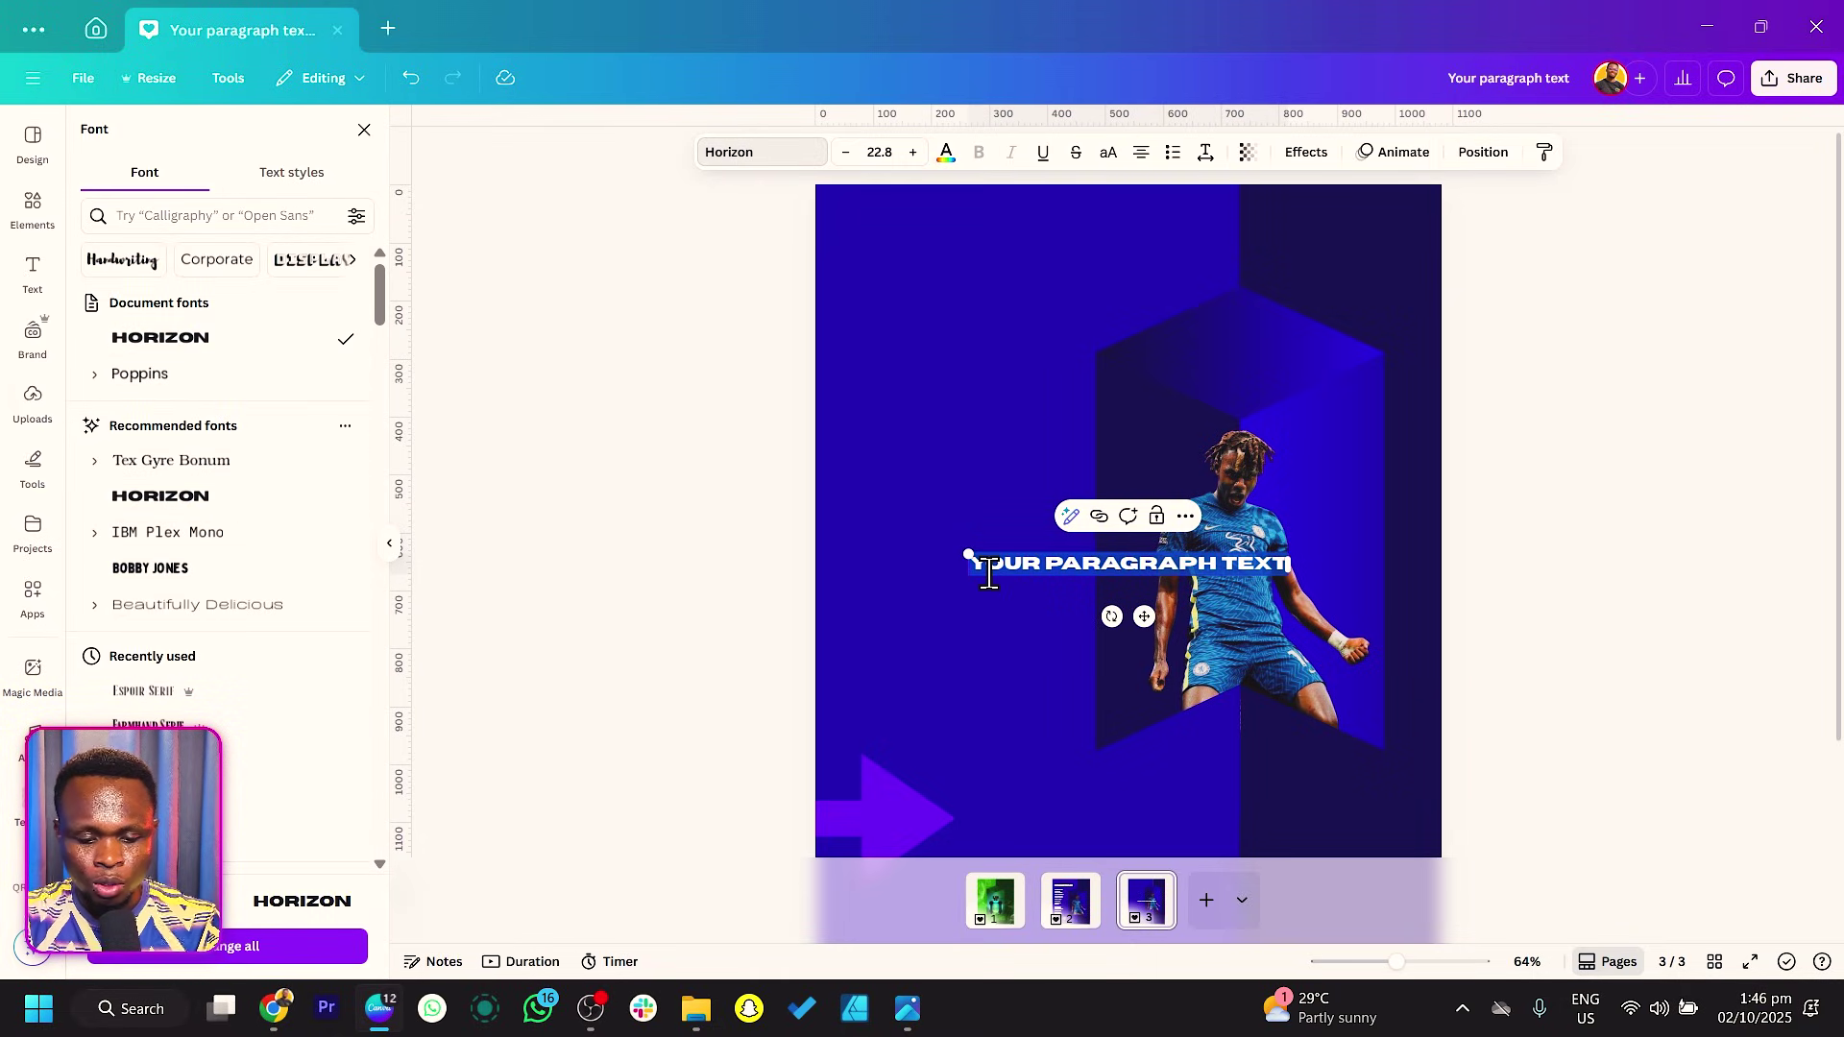
{"action": "type", "text": "strt"}
{"action": "key", "text": "BackSpace"}
{"action": "key", "text": "BackSpace"}
{"action": "type", "text": "arting"}
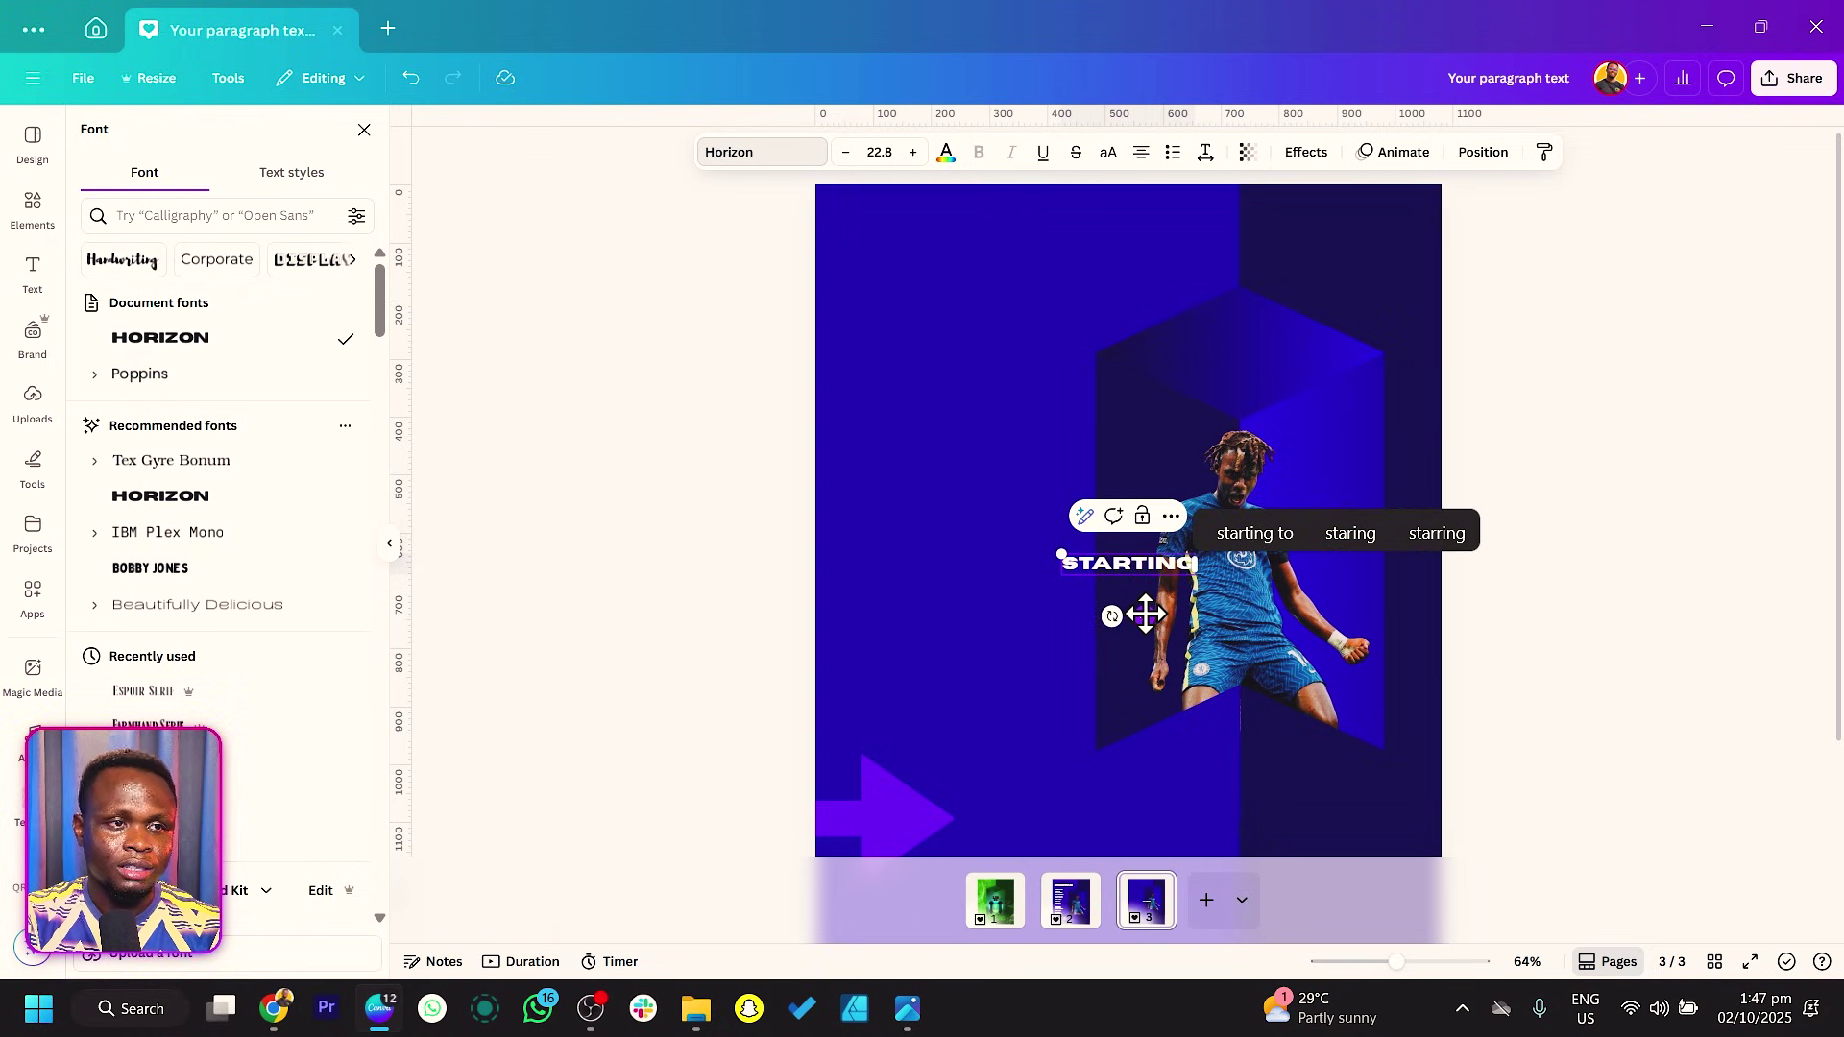
{"action": "left_click_drag", "start_coordinate": [1144, 616], "coordinate": [1063, 452]}
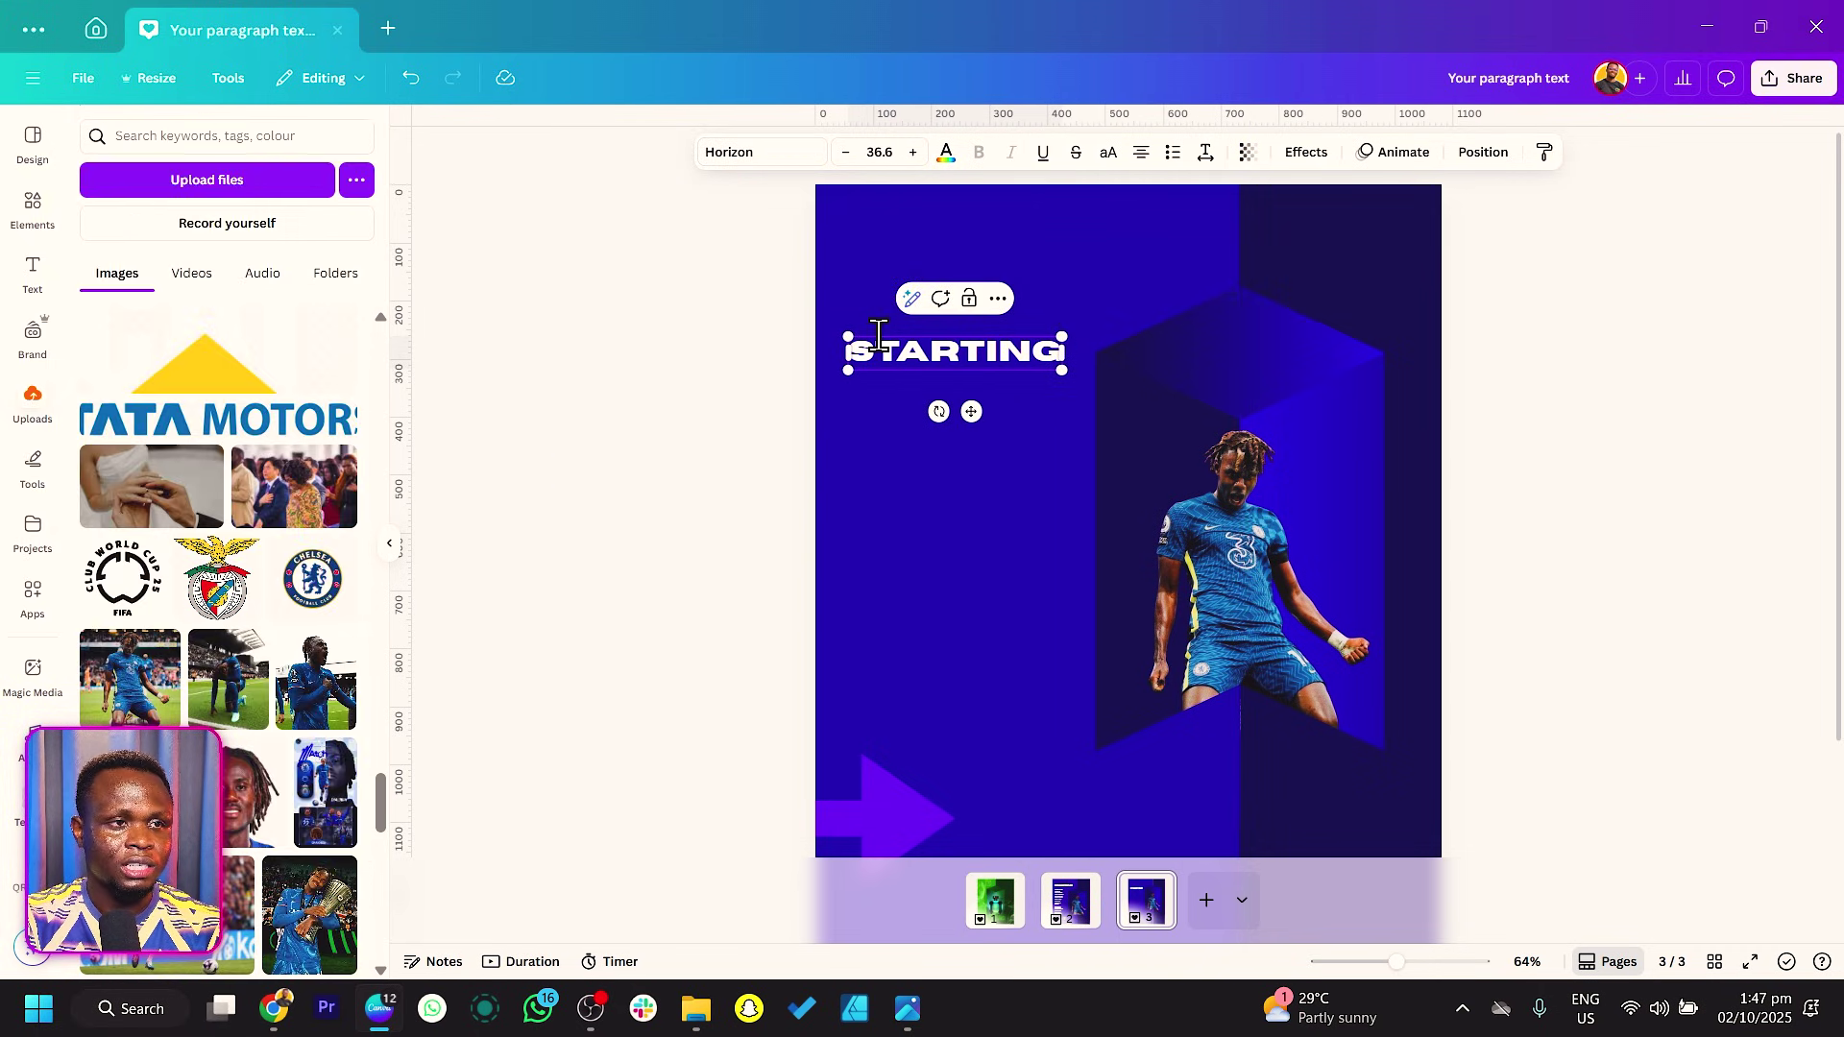
Step: Duplicate the STARTING title, change the copy to XI, enlarge it to size 77.9 and centre it over STARTING
{"action": "key", "text": "ctrl+d"}
{"action": "left_click_drag", "start_coordinate": [944, 359], "coordinate": [935, 411]}
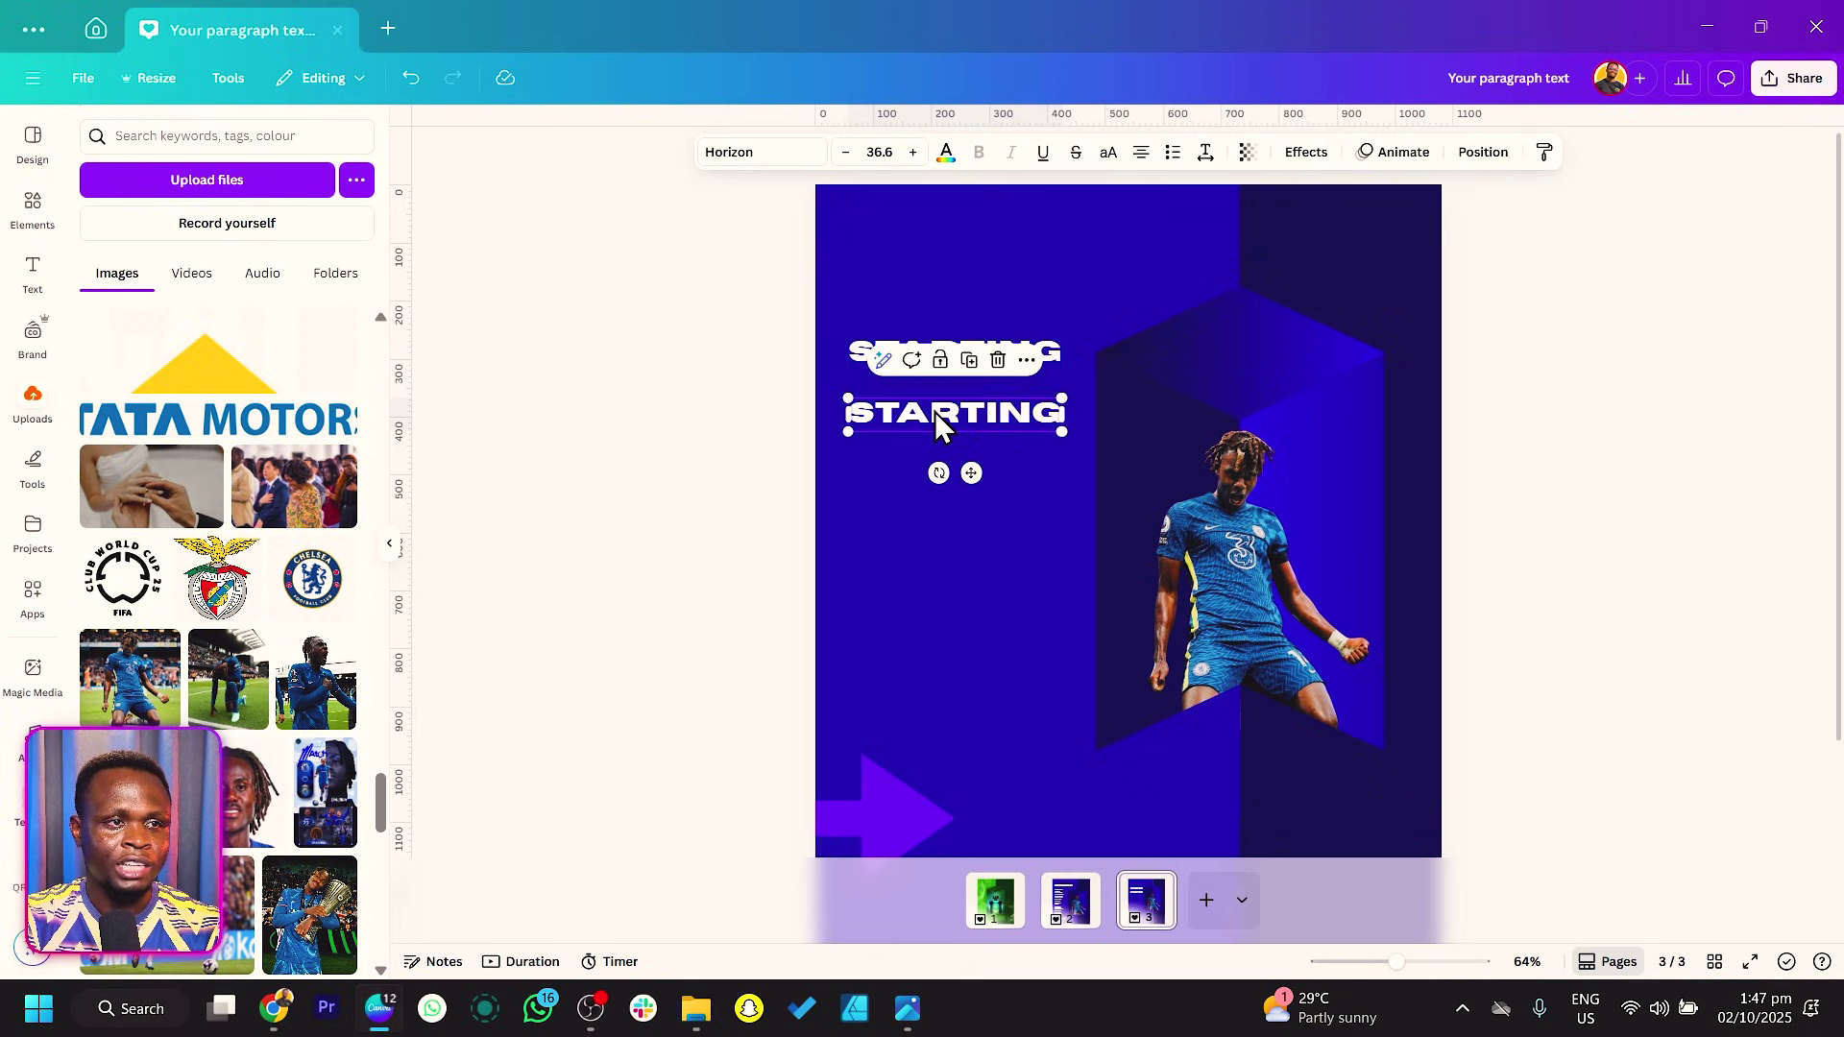
{"action": "type", "text": "XI"}
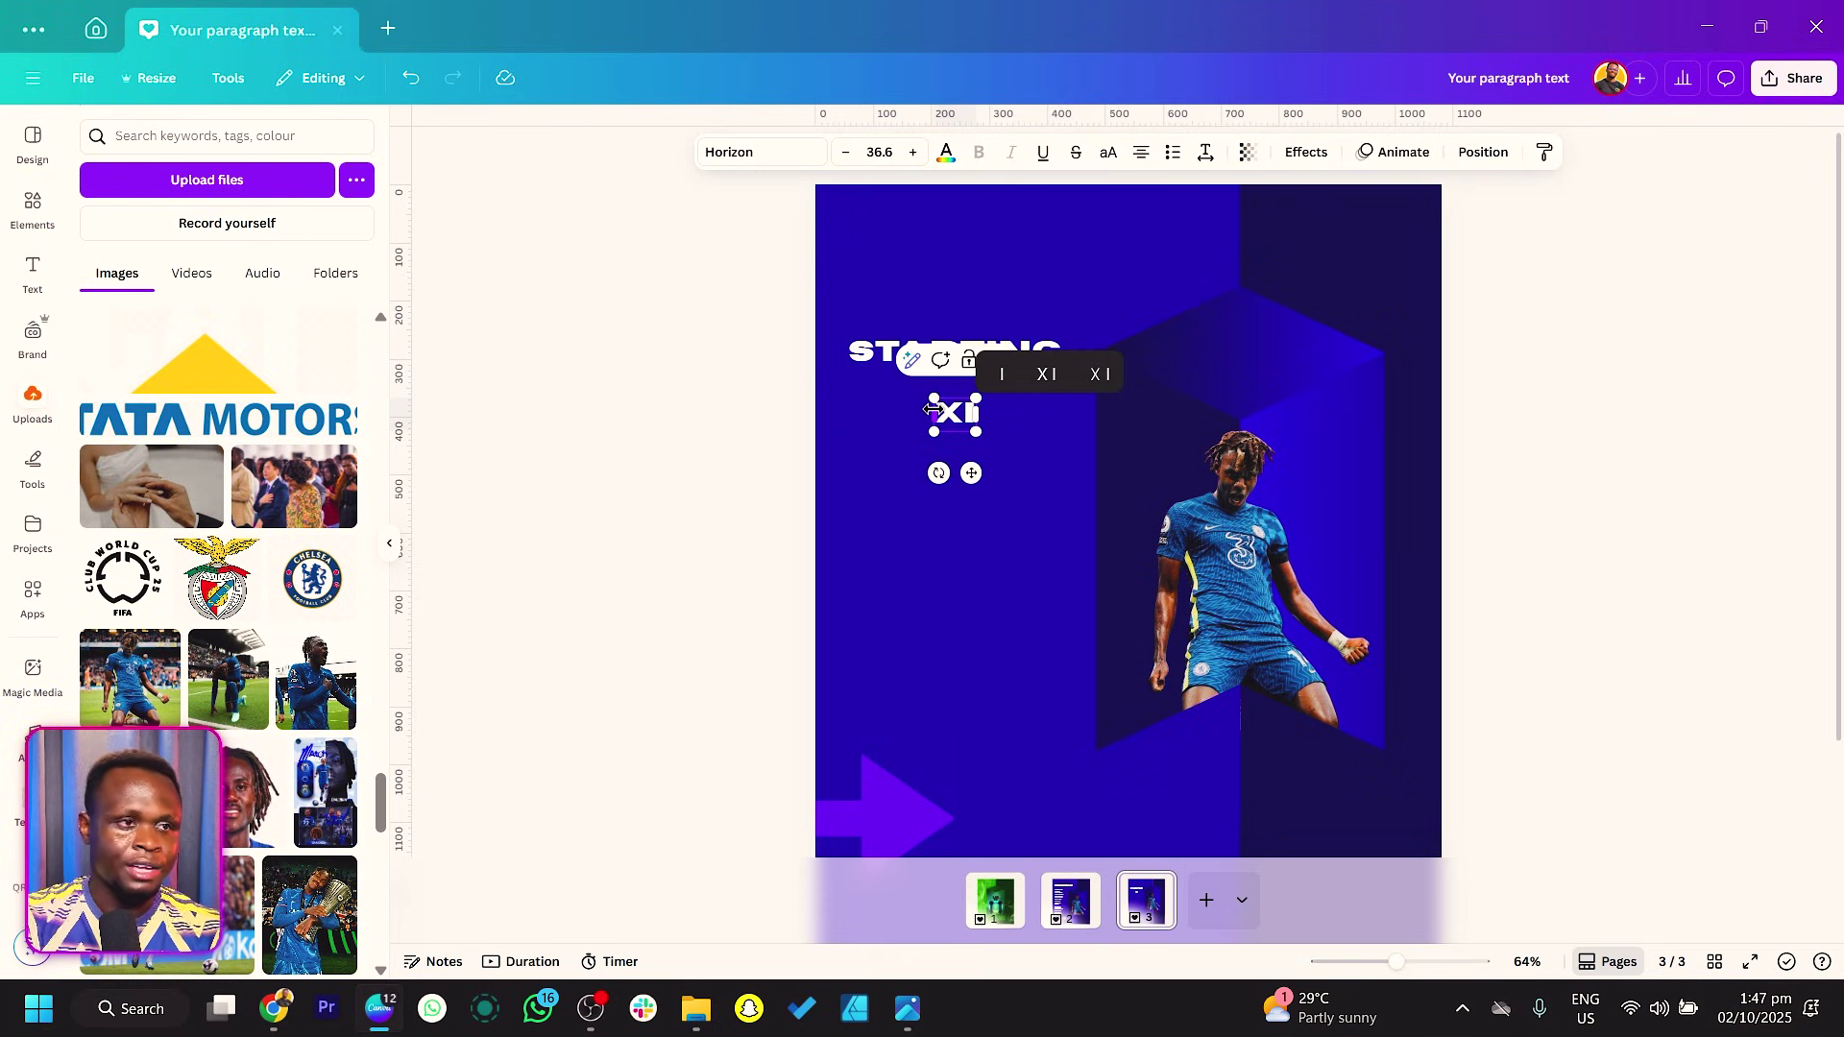
{"action": "left_click_drag", "start_coordinate": [930, 397], "coordinate": [971, 343]}
{"action": "left_click", "coordinate": [610, 494]}
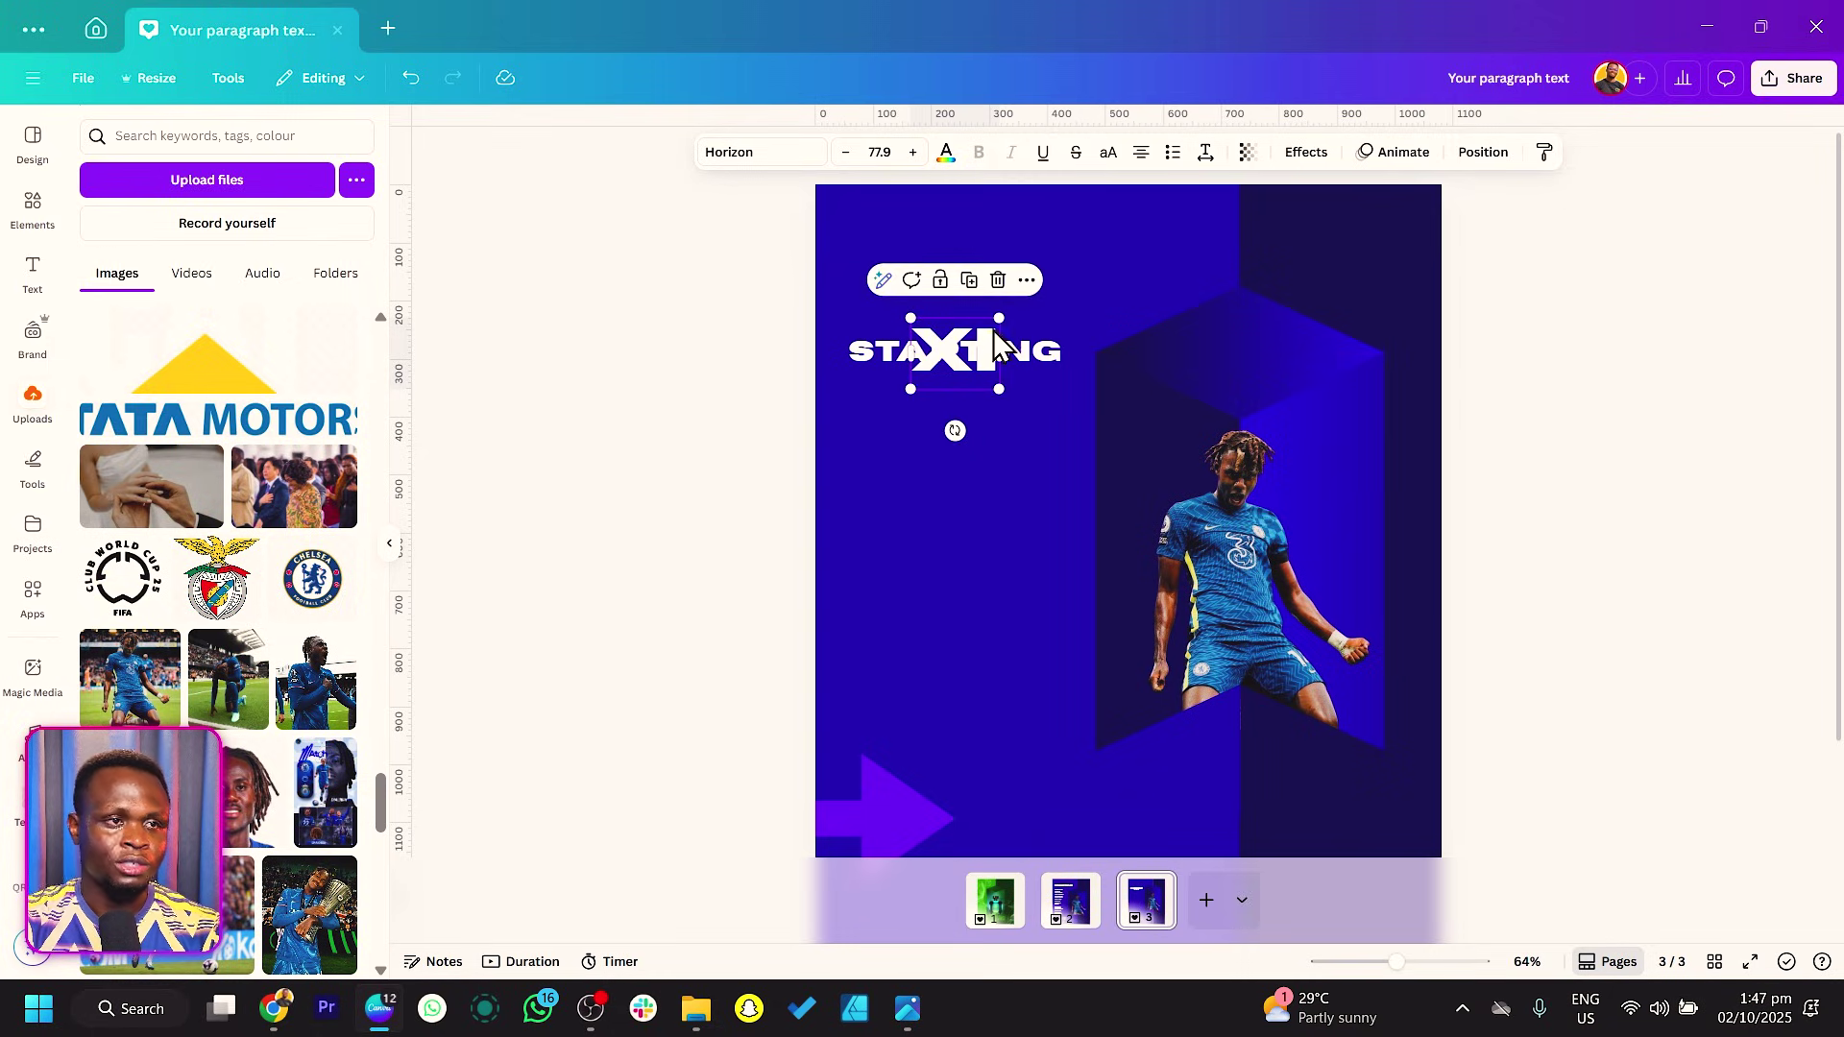
Step: Recolour the XI text dark navy from the document colours and bring the STARTING text to the front of it
{"action": "left_click", "coordinate": [947, 158]}
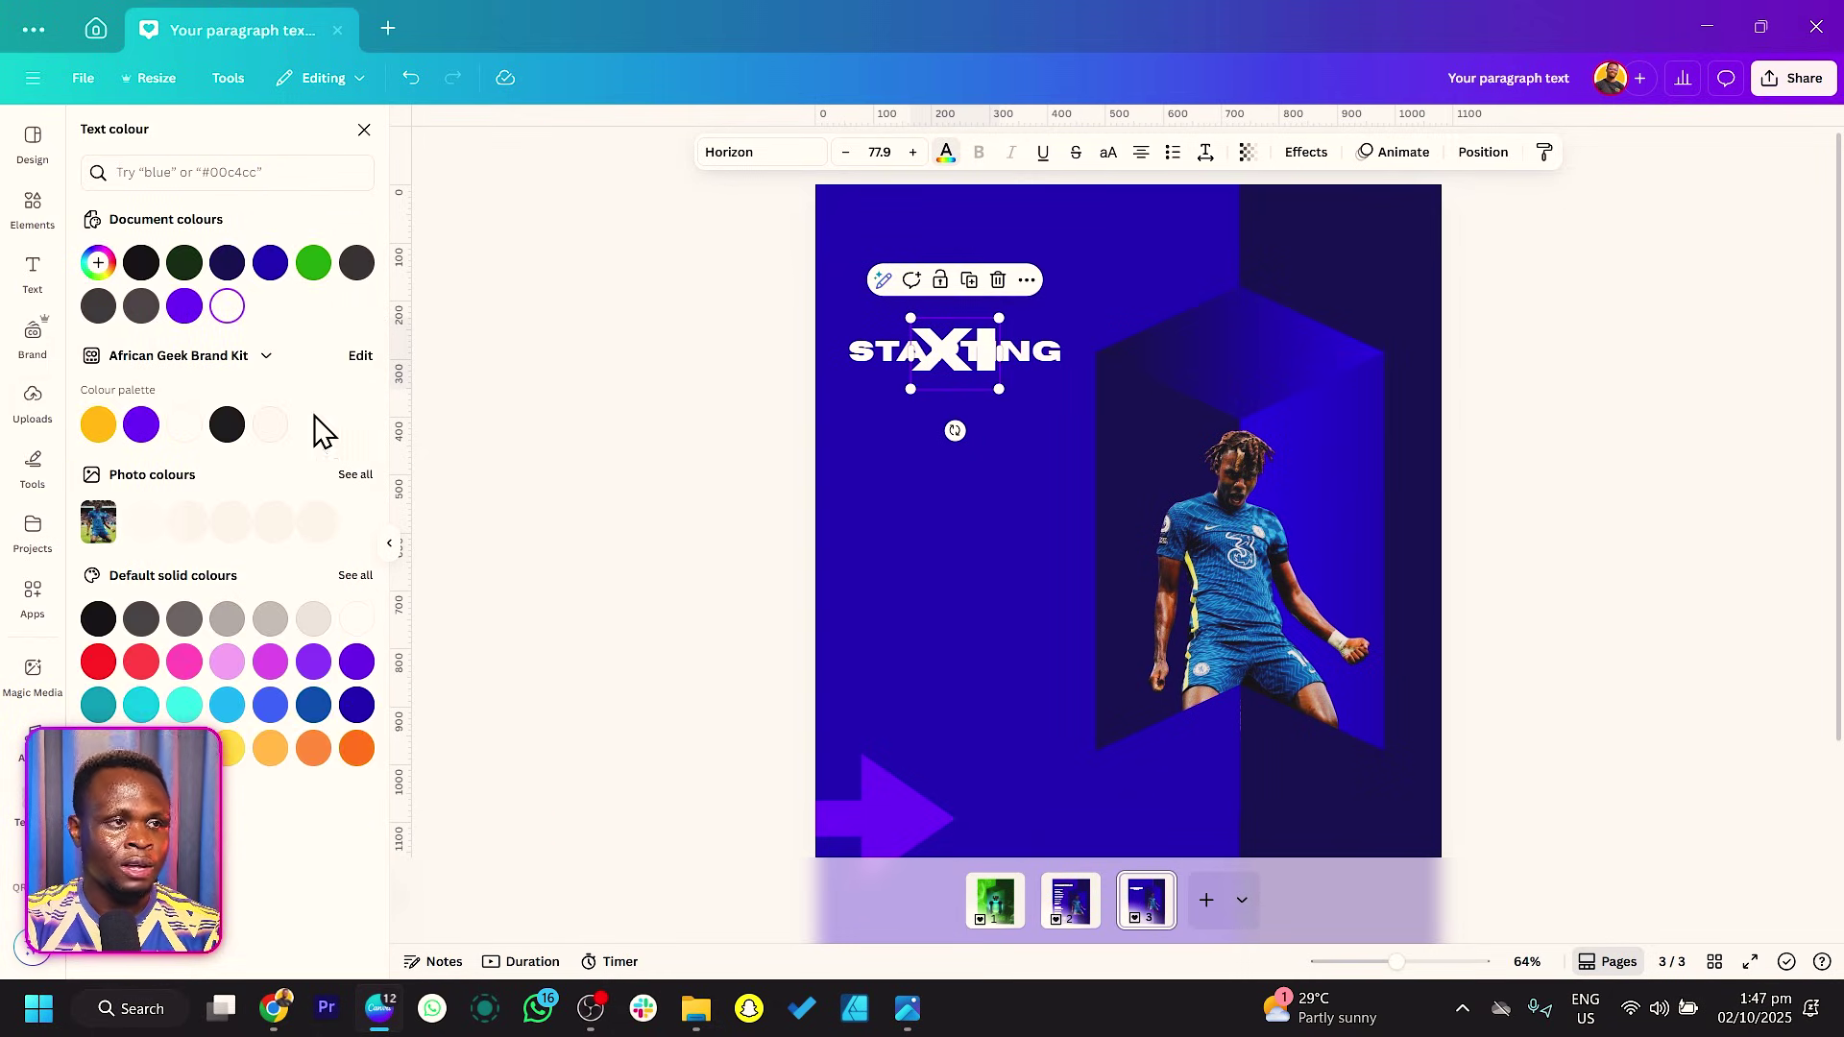
{"action": "left_click", "coordinate": [231, 268]}
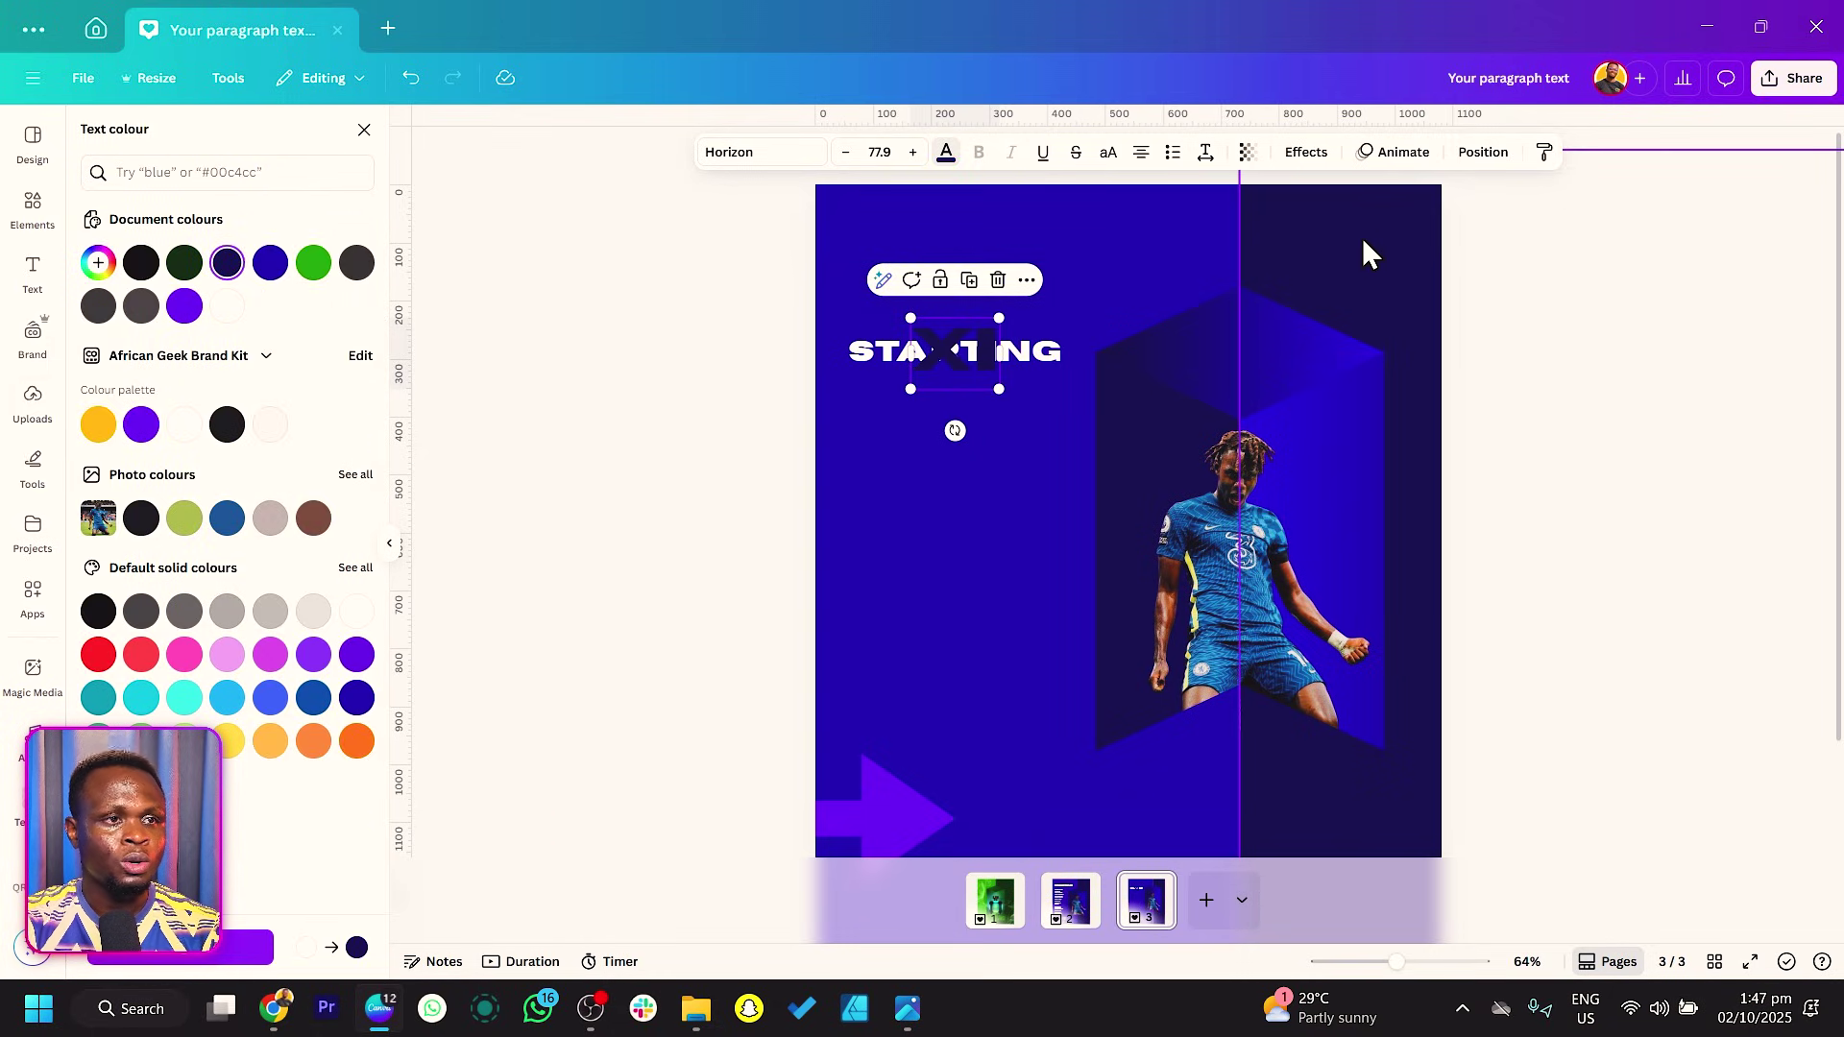
{"action": "left_click", "coordinate": [1017, 347]}
{"action": "right_click", "coordinate": [1017, 348]}
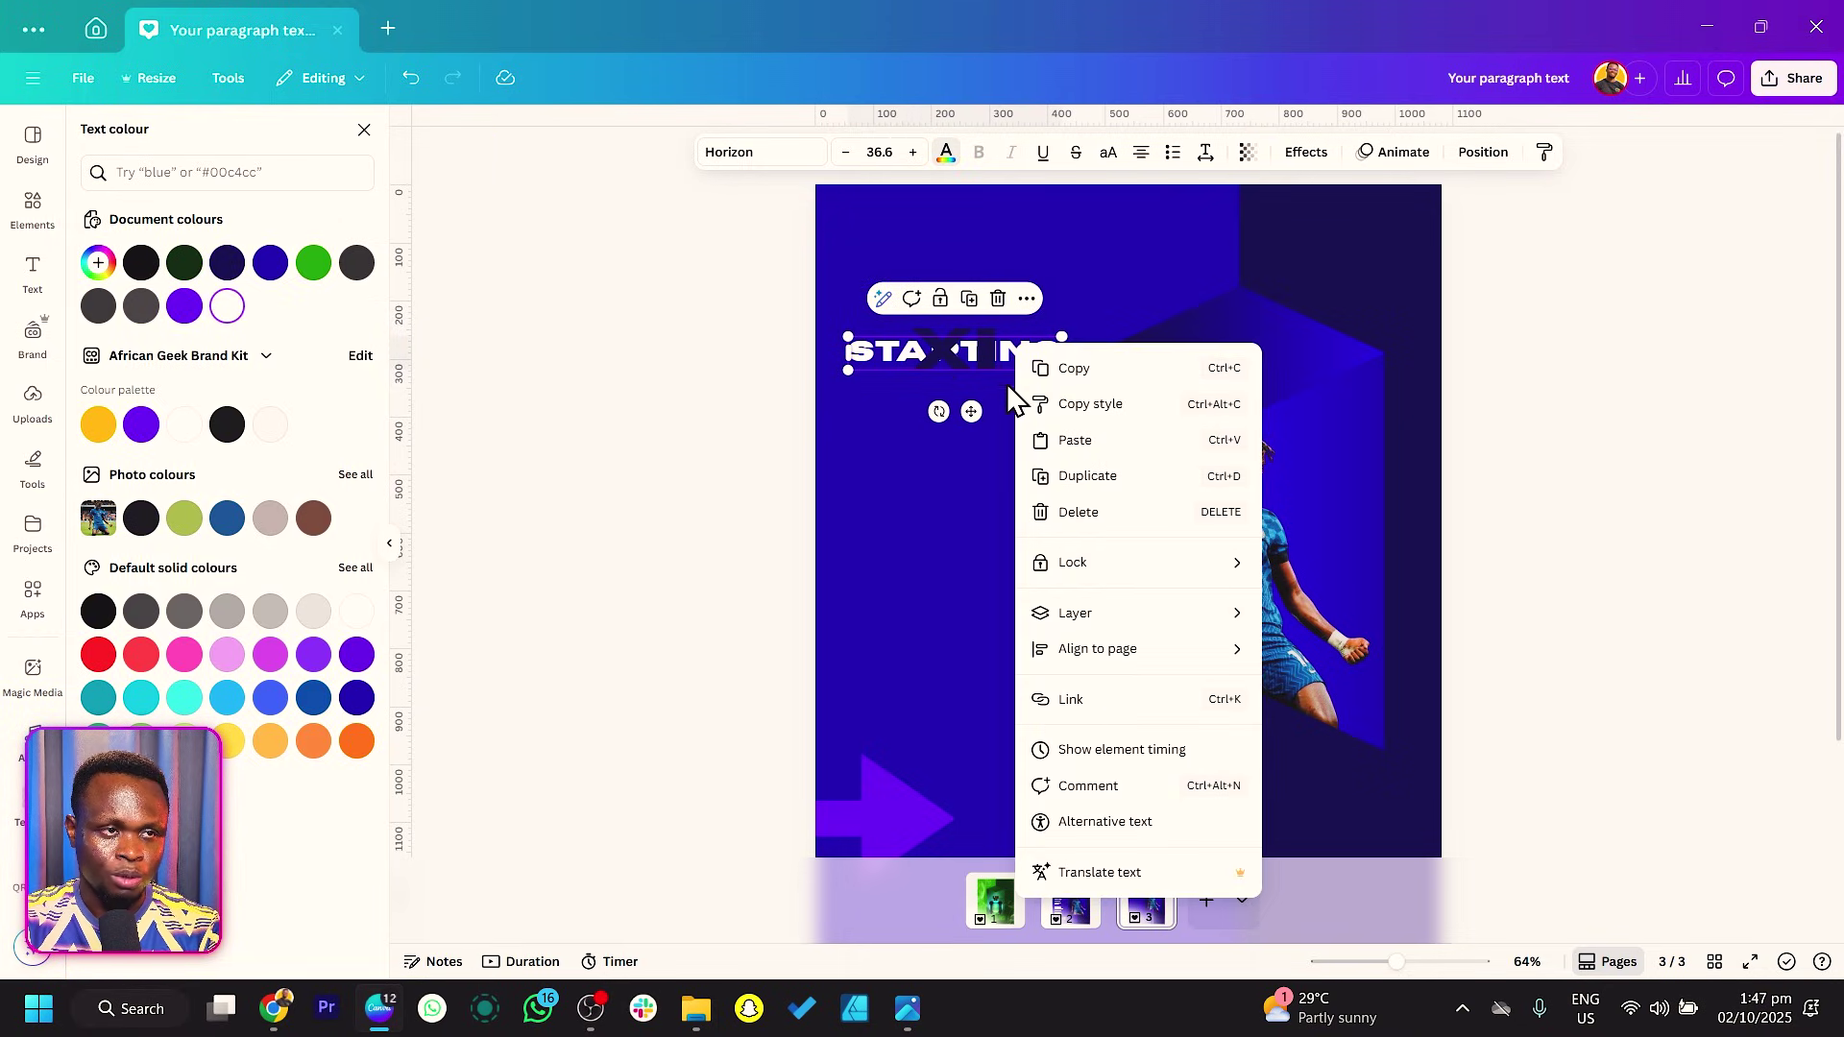
{"action": "mouse_move", "coordinate": [1164, 623]}
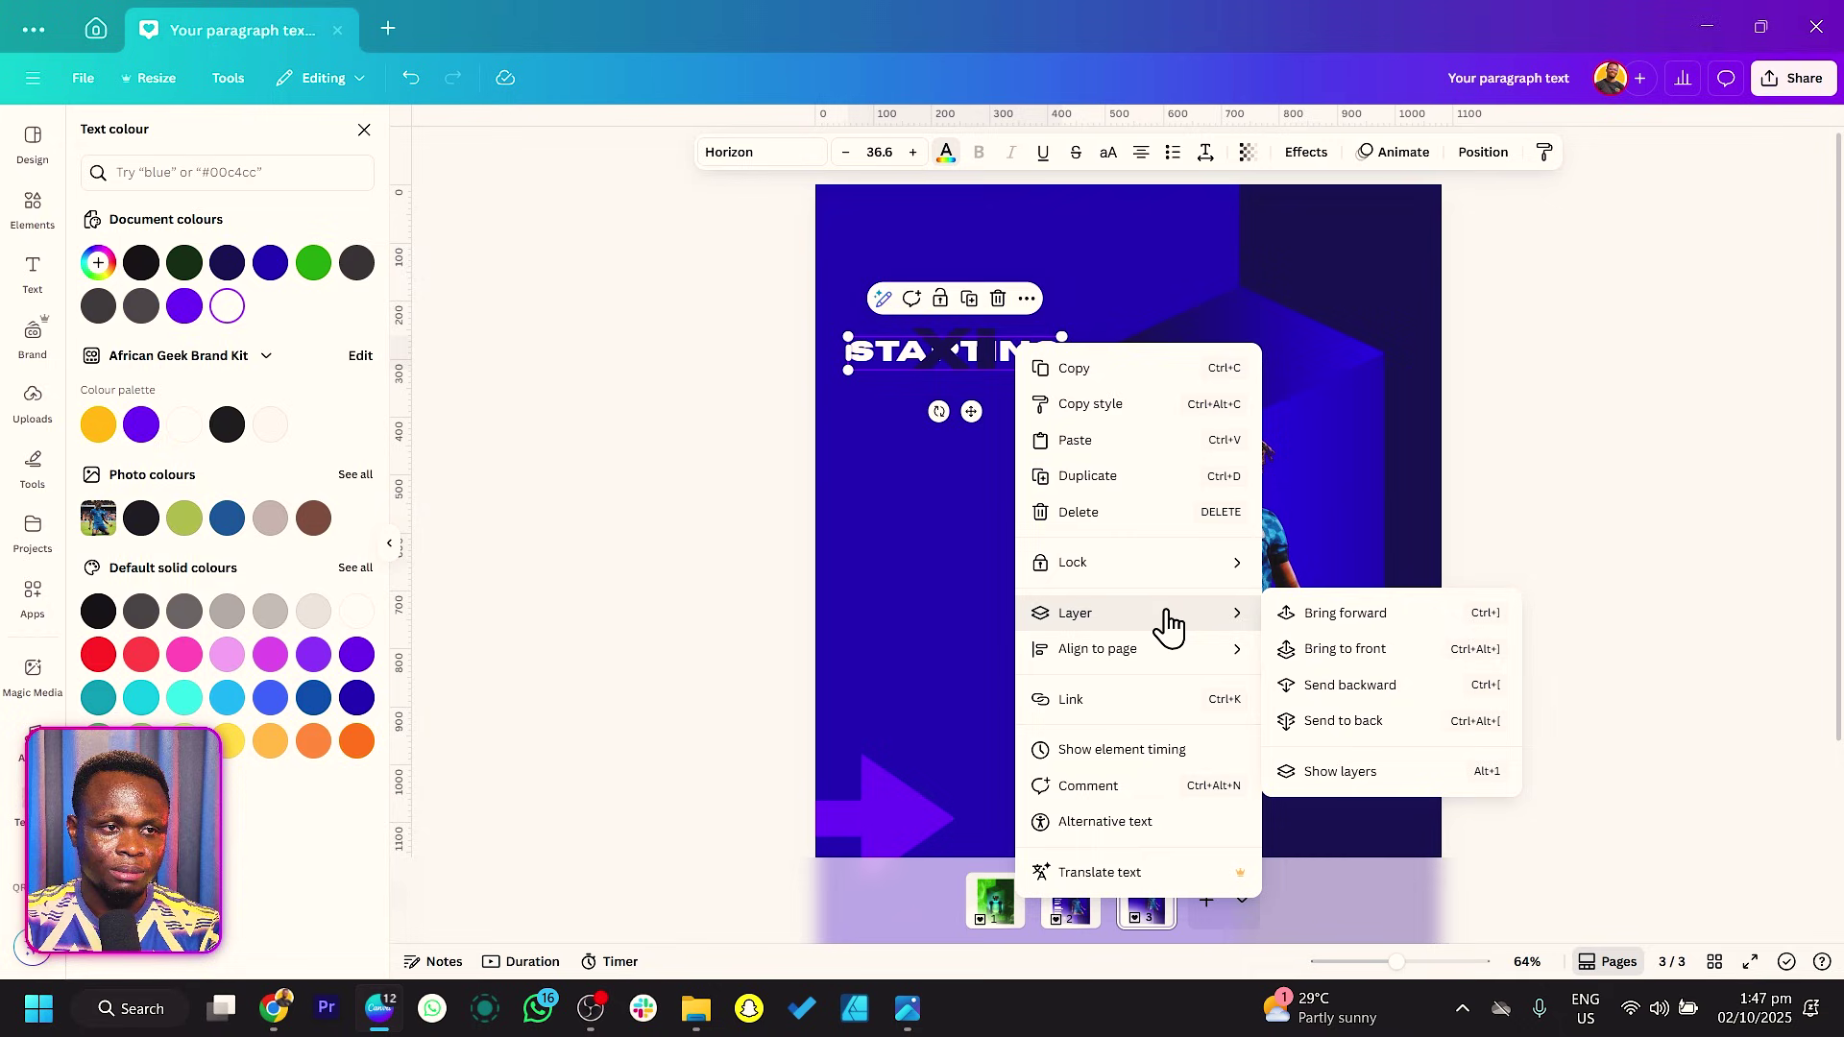
{"action": "left_click", "coordinate": [1363, 651]}
{"action": "key", "text": "Escape"}
{"action": "left_click", "coordinate": [665, 471]}
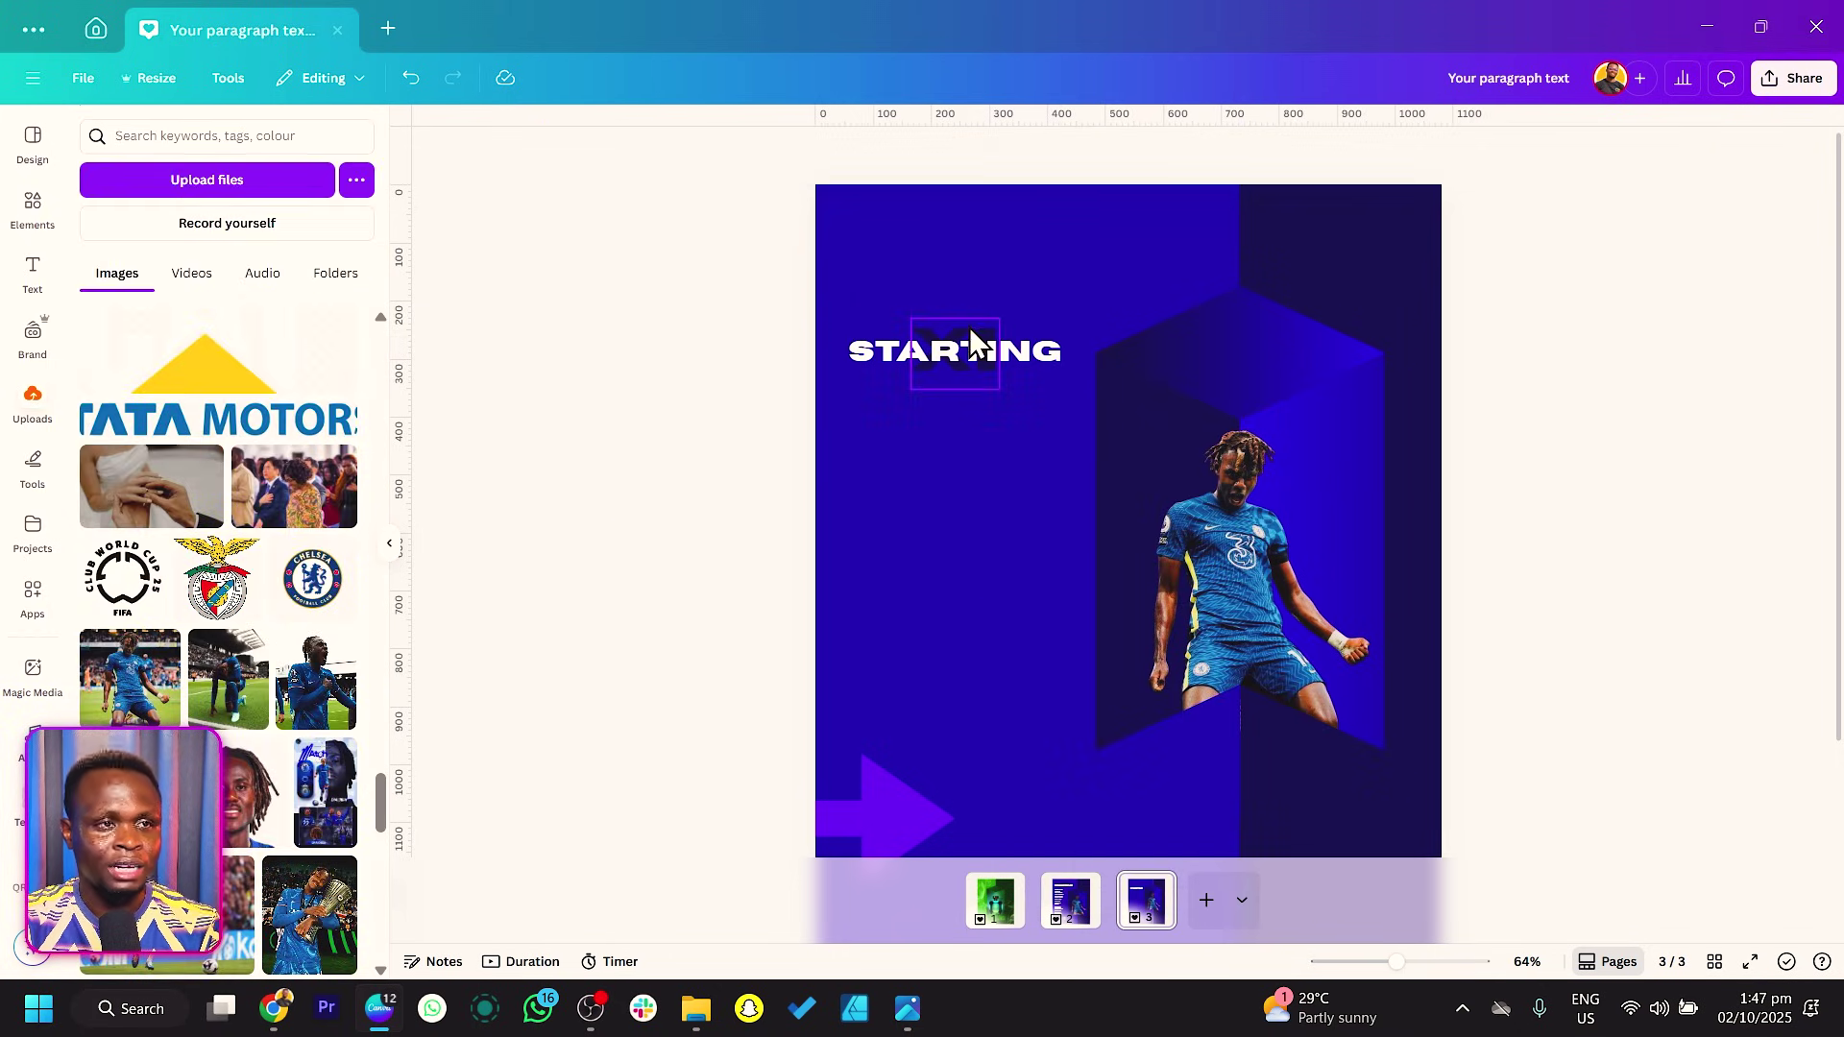
Step: Enlarge the XI text slightly and scale the STARTING text up to size 41
{"action": "left_click", "coordinate": [972, 317]}
{"action": "left_click_drag", "start_coordinate": [1010, 310], "coordinate": [1080, 332]}
{"action": "left_click", "coordinate": [1052, 351]}
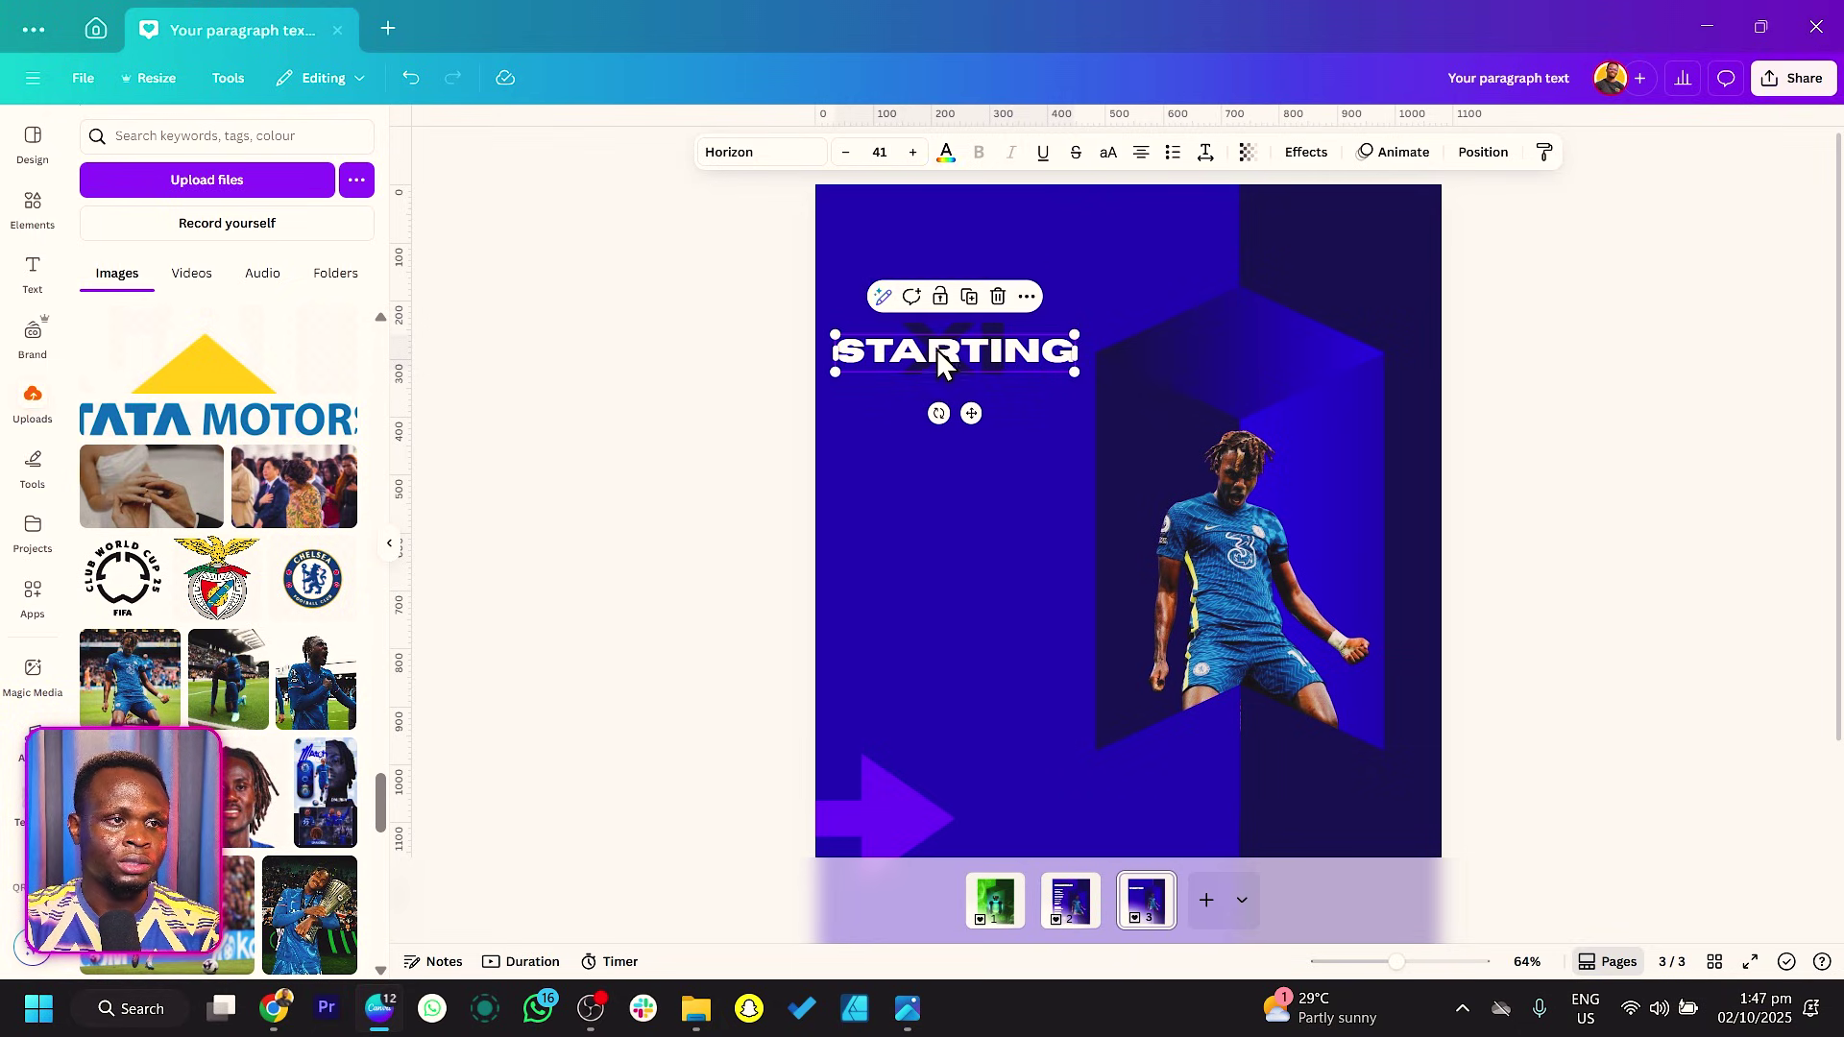
Step: Move the STARTING and XI texts together slightly to the right and scale the pair down a little
{"action": "left_click", "coordinate": [926, 342]}
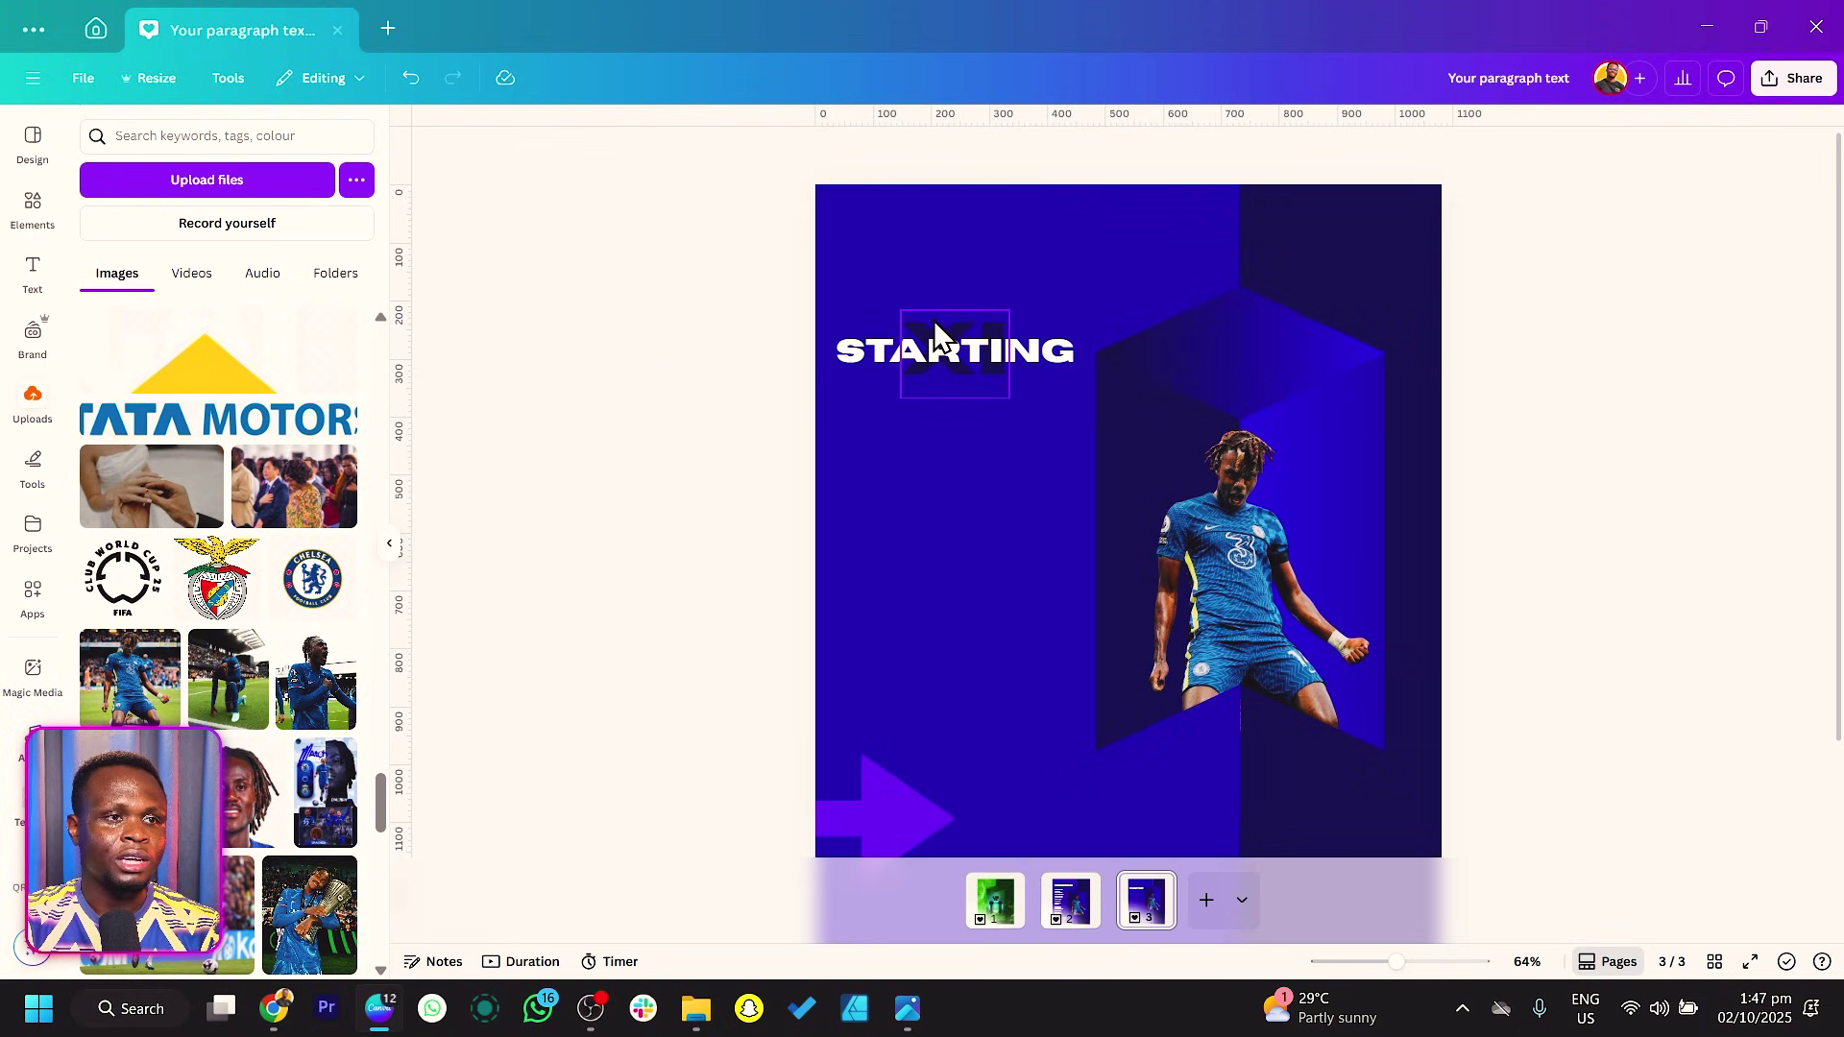
{"action": "left_click", "coordinate": [841, 357], "text": "shift"}
{"action": "left_click_drag", "start_coordinate": [856, 348], "coordinate": [868, 348]}
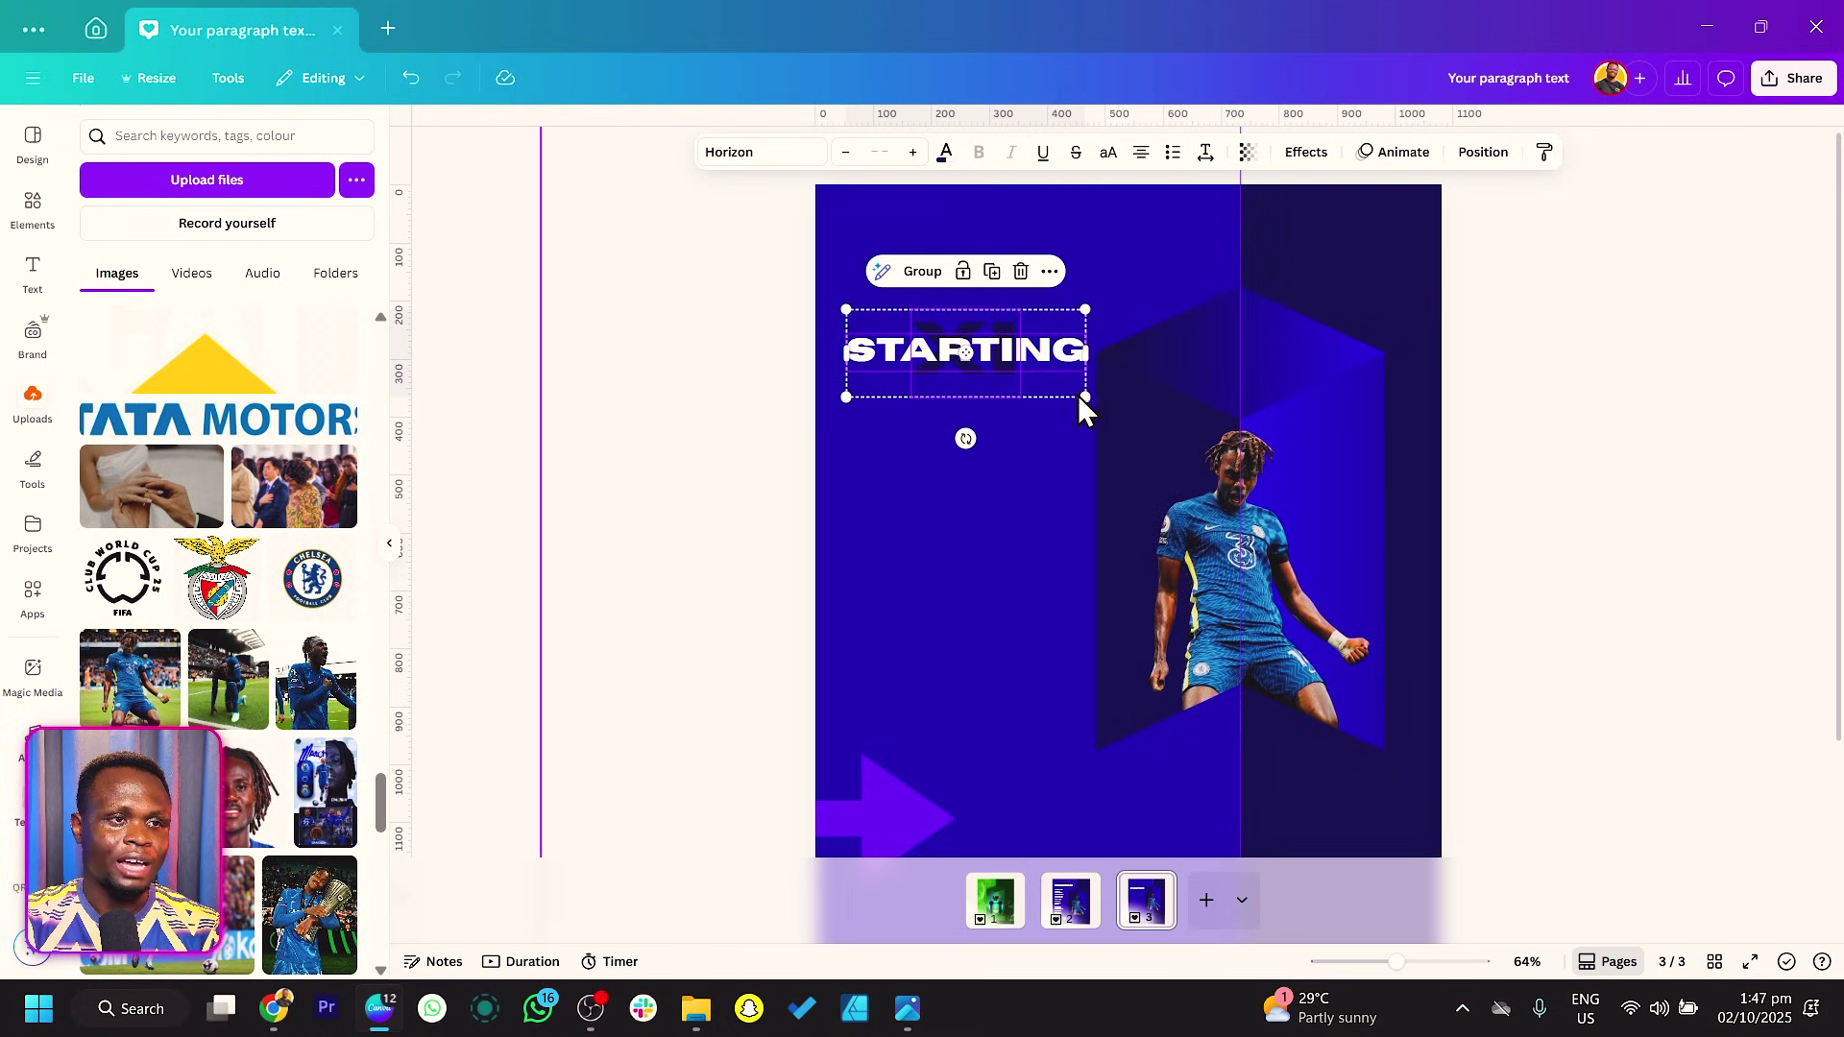
{"action": "left_click_drag", "start_coordinate": [1084, 394], "coordinate": [1080, 394]}
{"action": "left_click", "coordinate": [603, 506]}
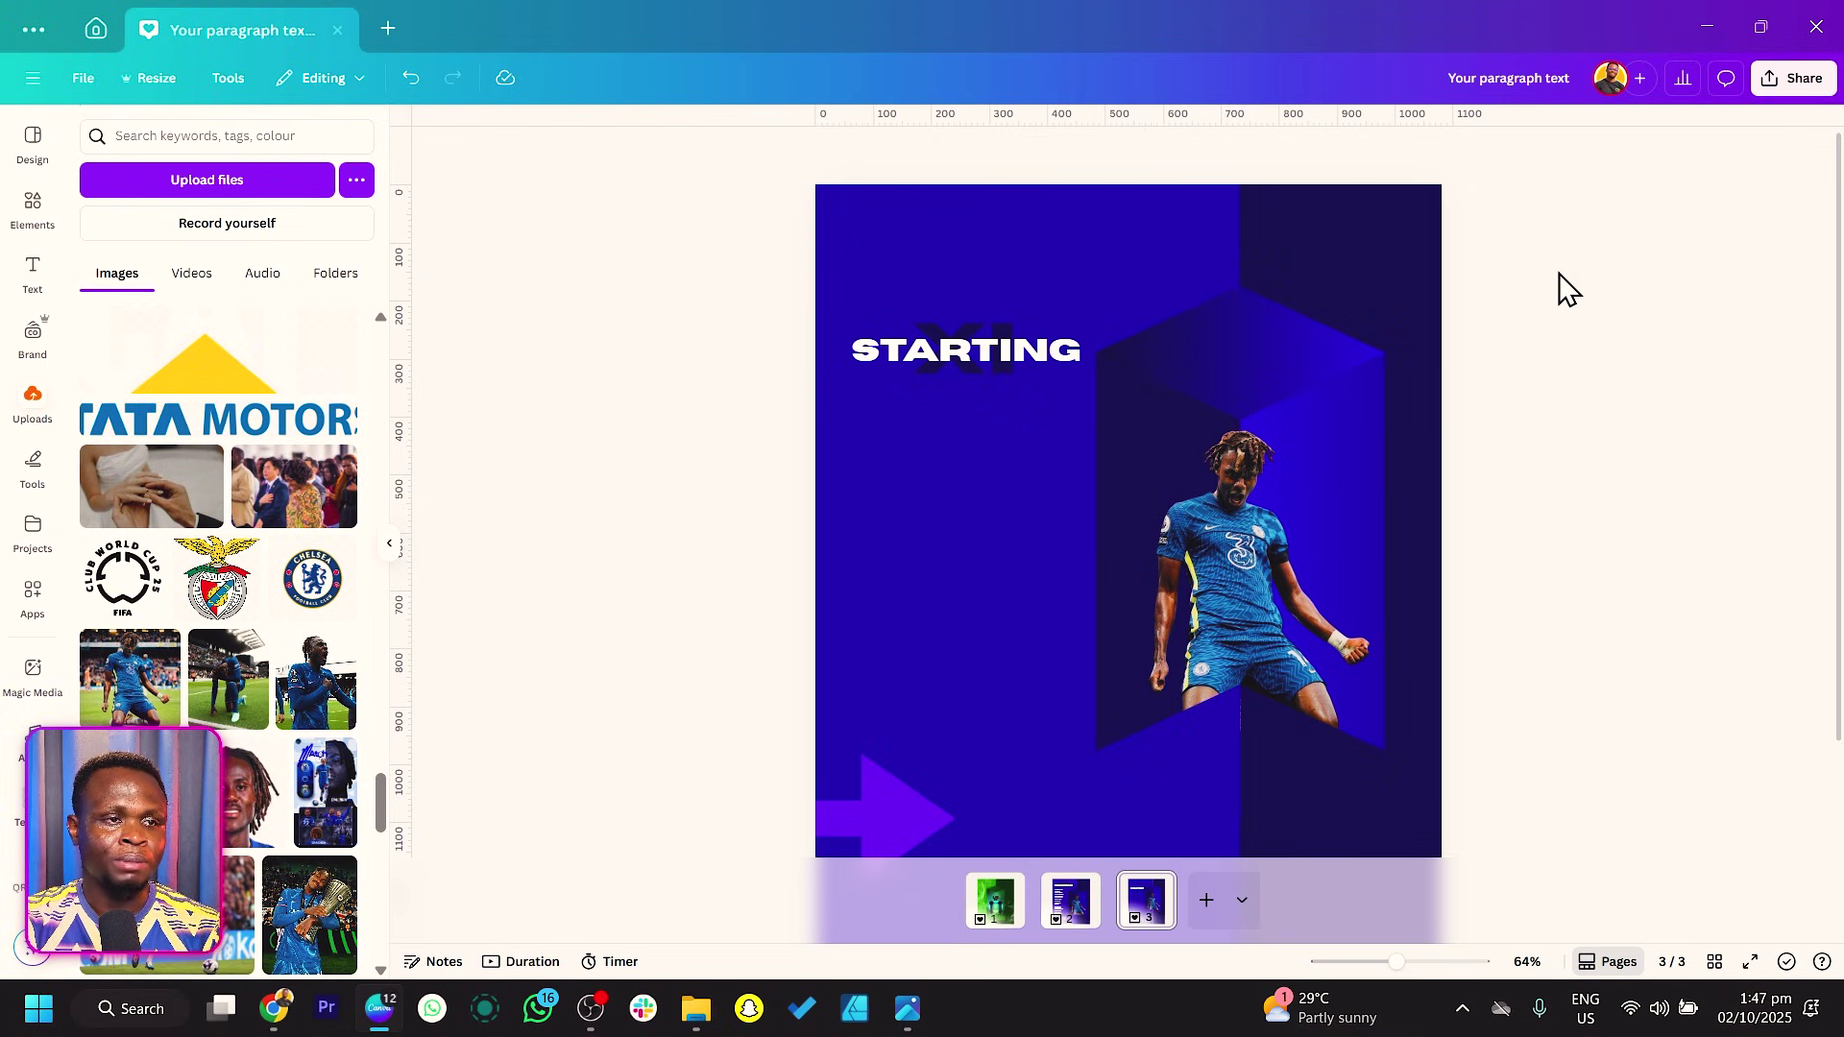
Step: Shift the 3D box, the player cutout and the dark background panel together slightly to the right
{"action": "left_click_drag", "start_coordinate": [1560, 260], "coordinate": [1160, 778]}
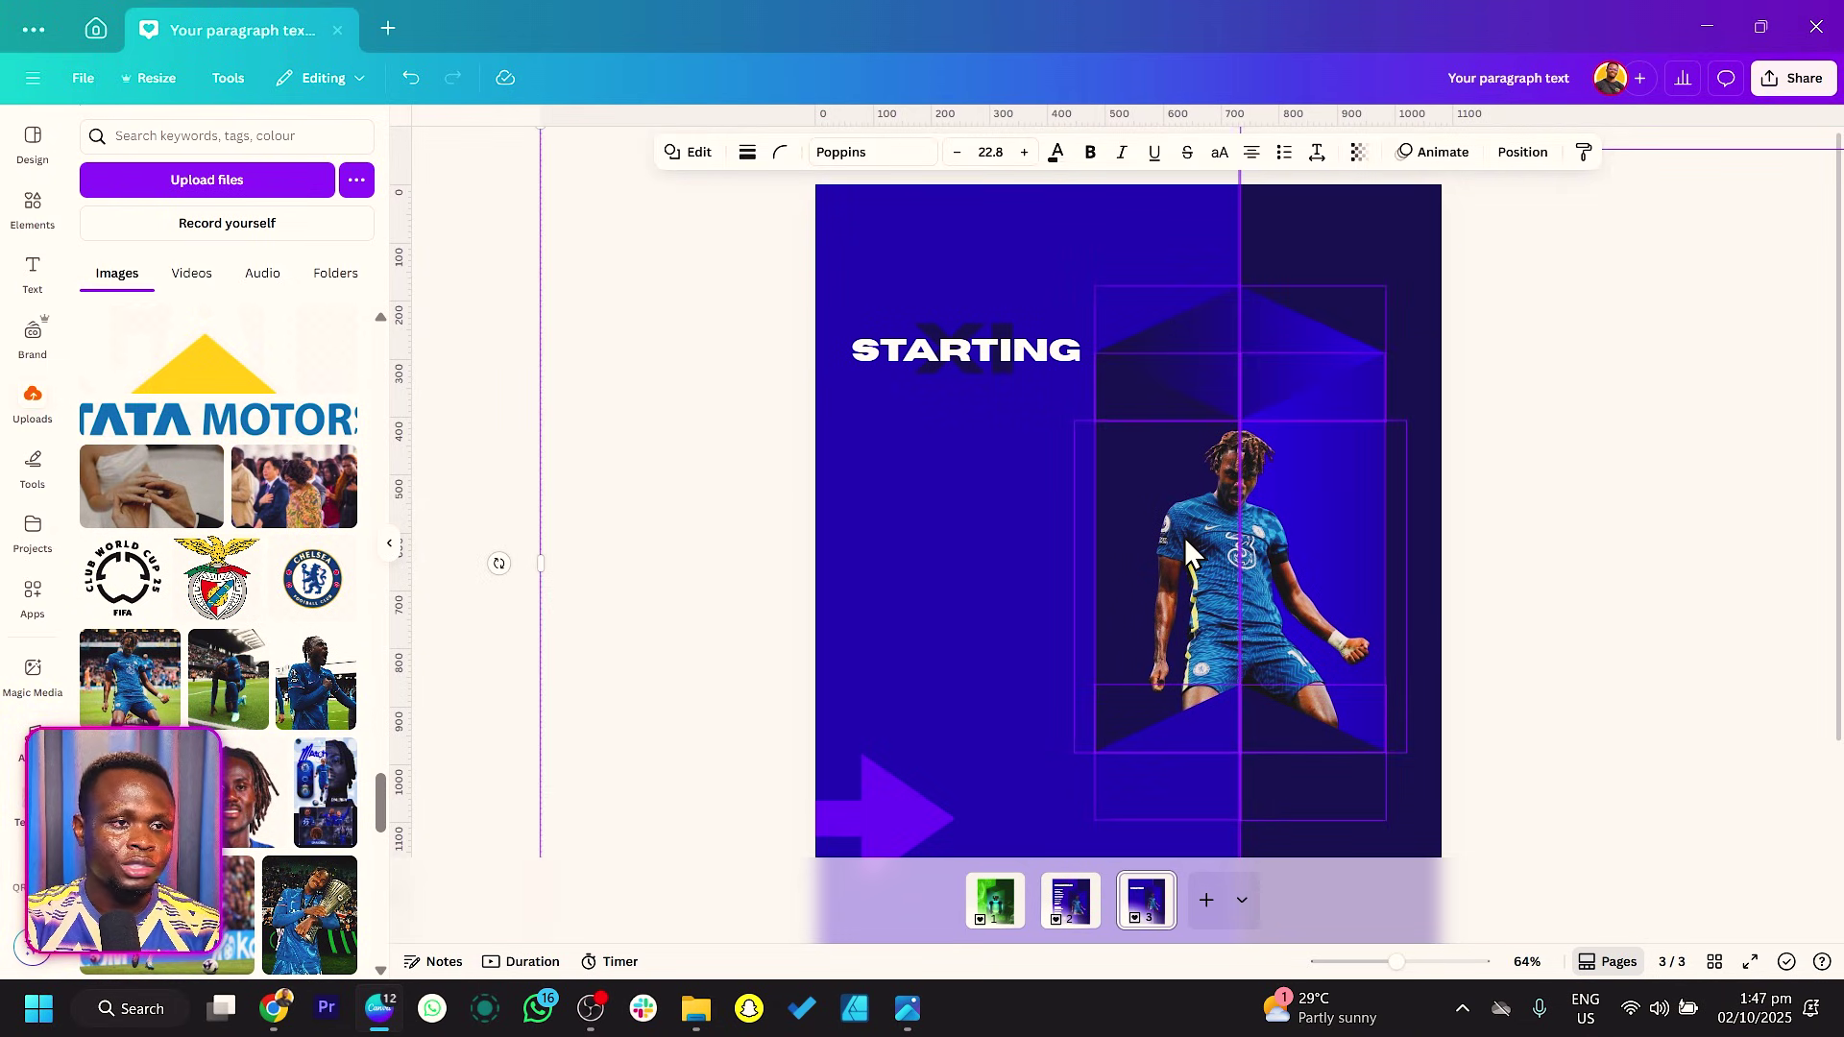
{"action": "left_click_drag", "start_coordinate": [1184, 538], "coordinate": [1205, 536]}
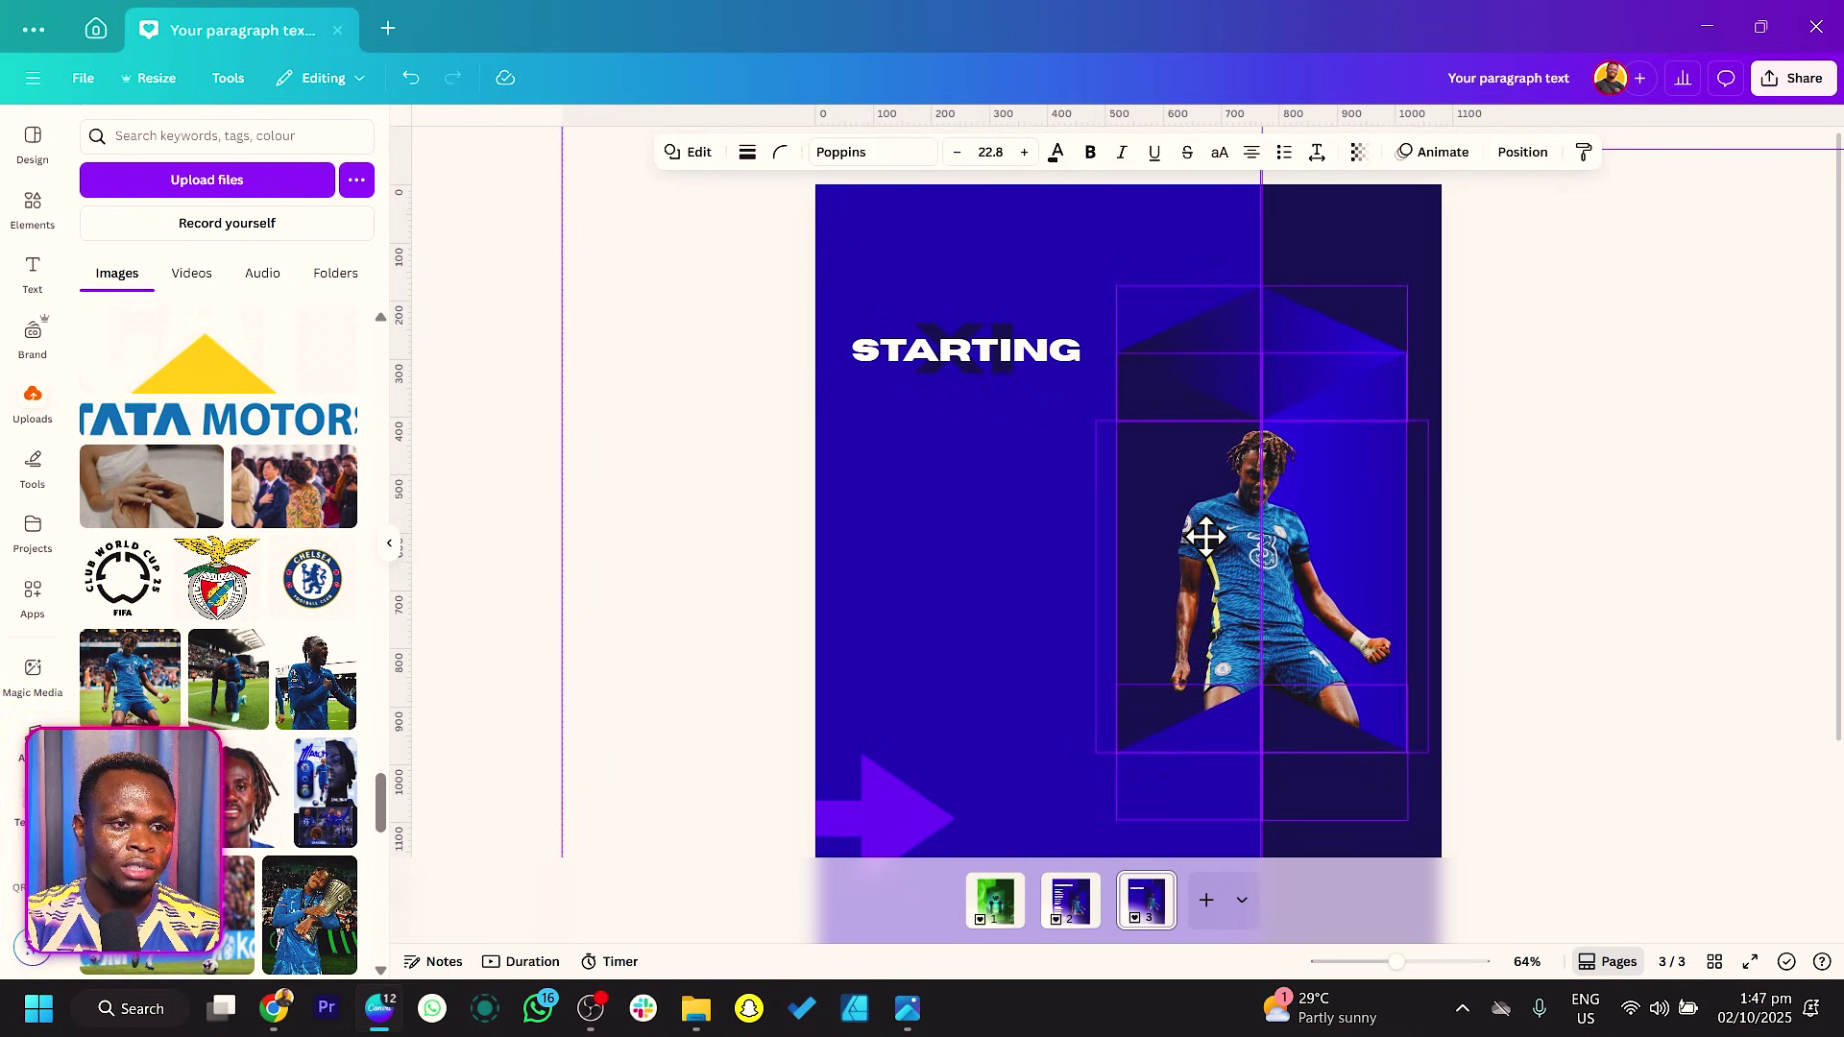
{"action": "left_click", "coordinate": [1599, 419]}
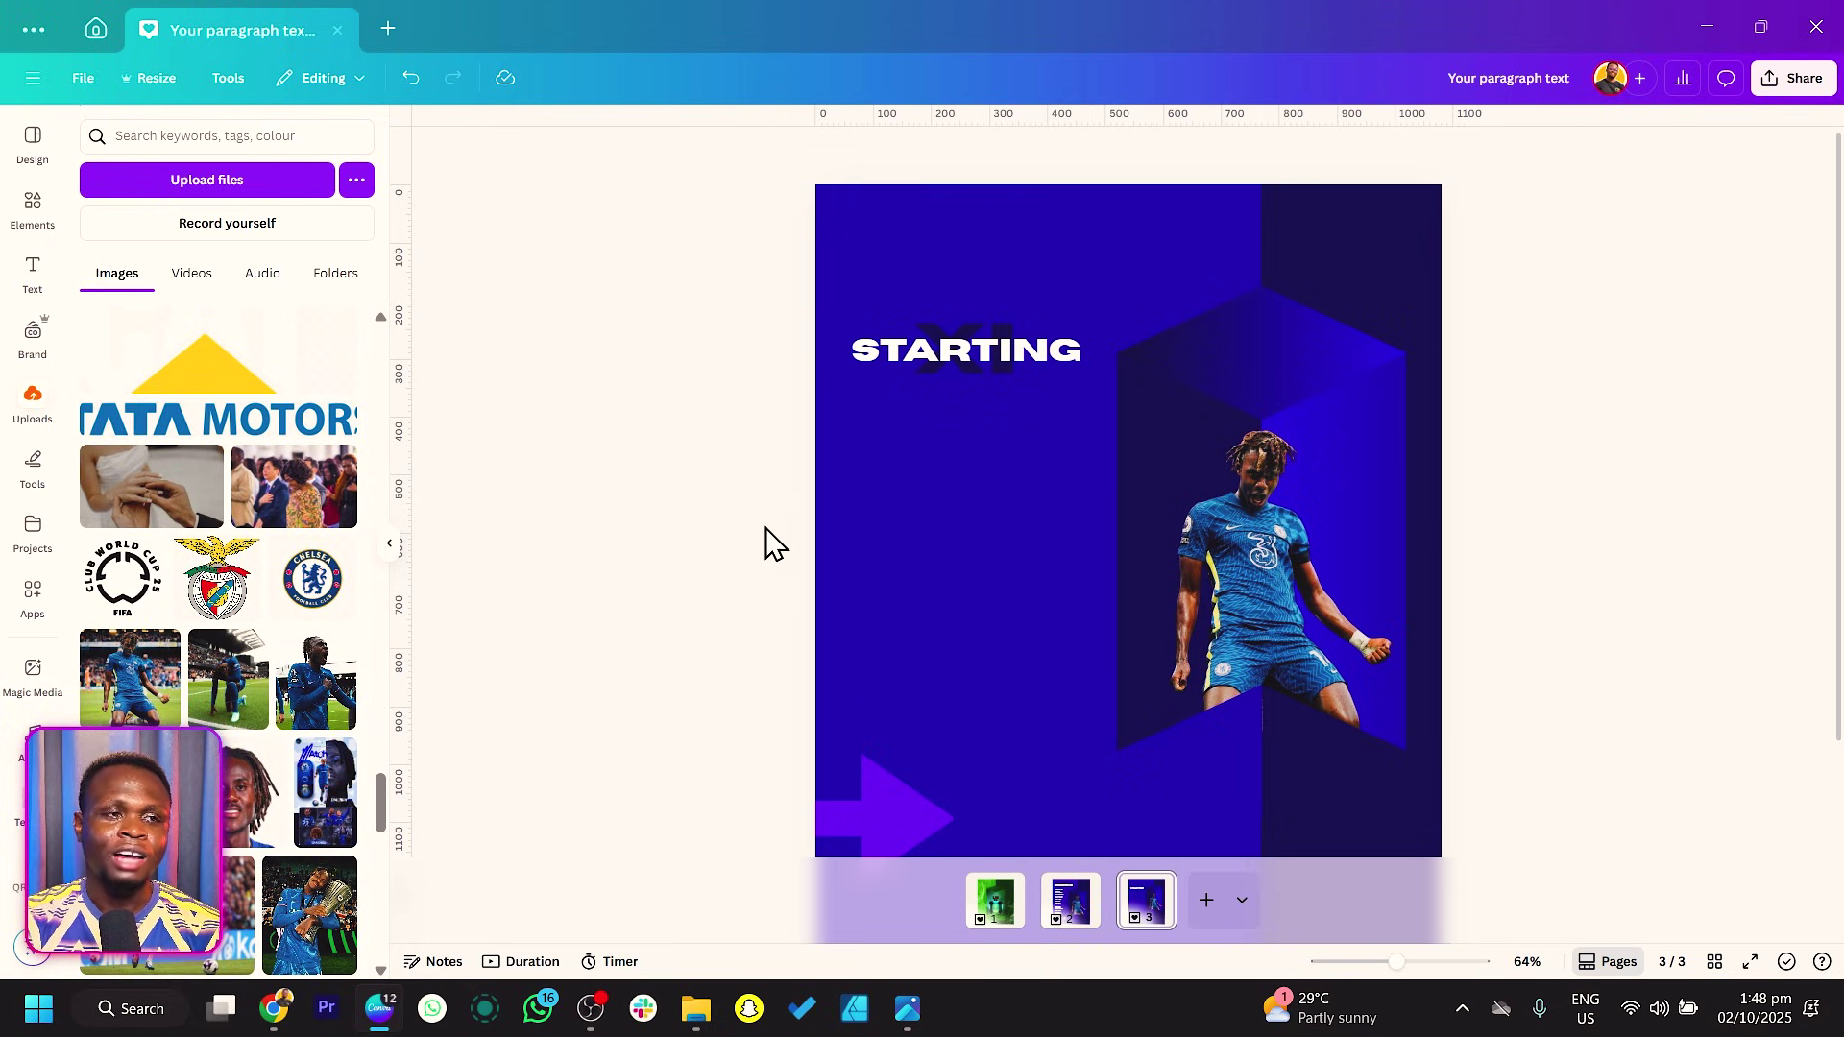
Step: Place the starting players' names and a SUBS list below the raised title, and remove the purple arrow
{"action": "left_click_drag", "start_coordinate": [947, 402], "coordinate": [1000, 526]}
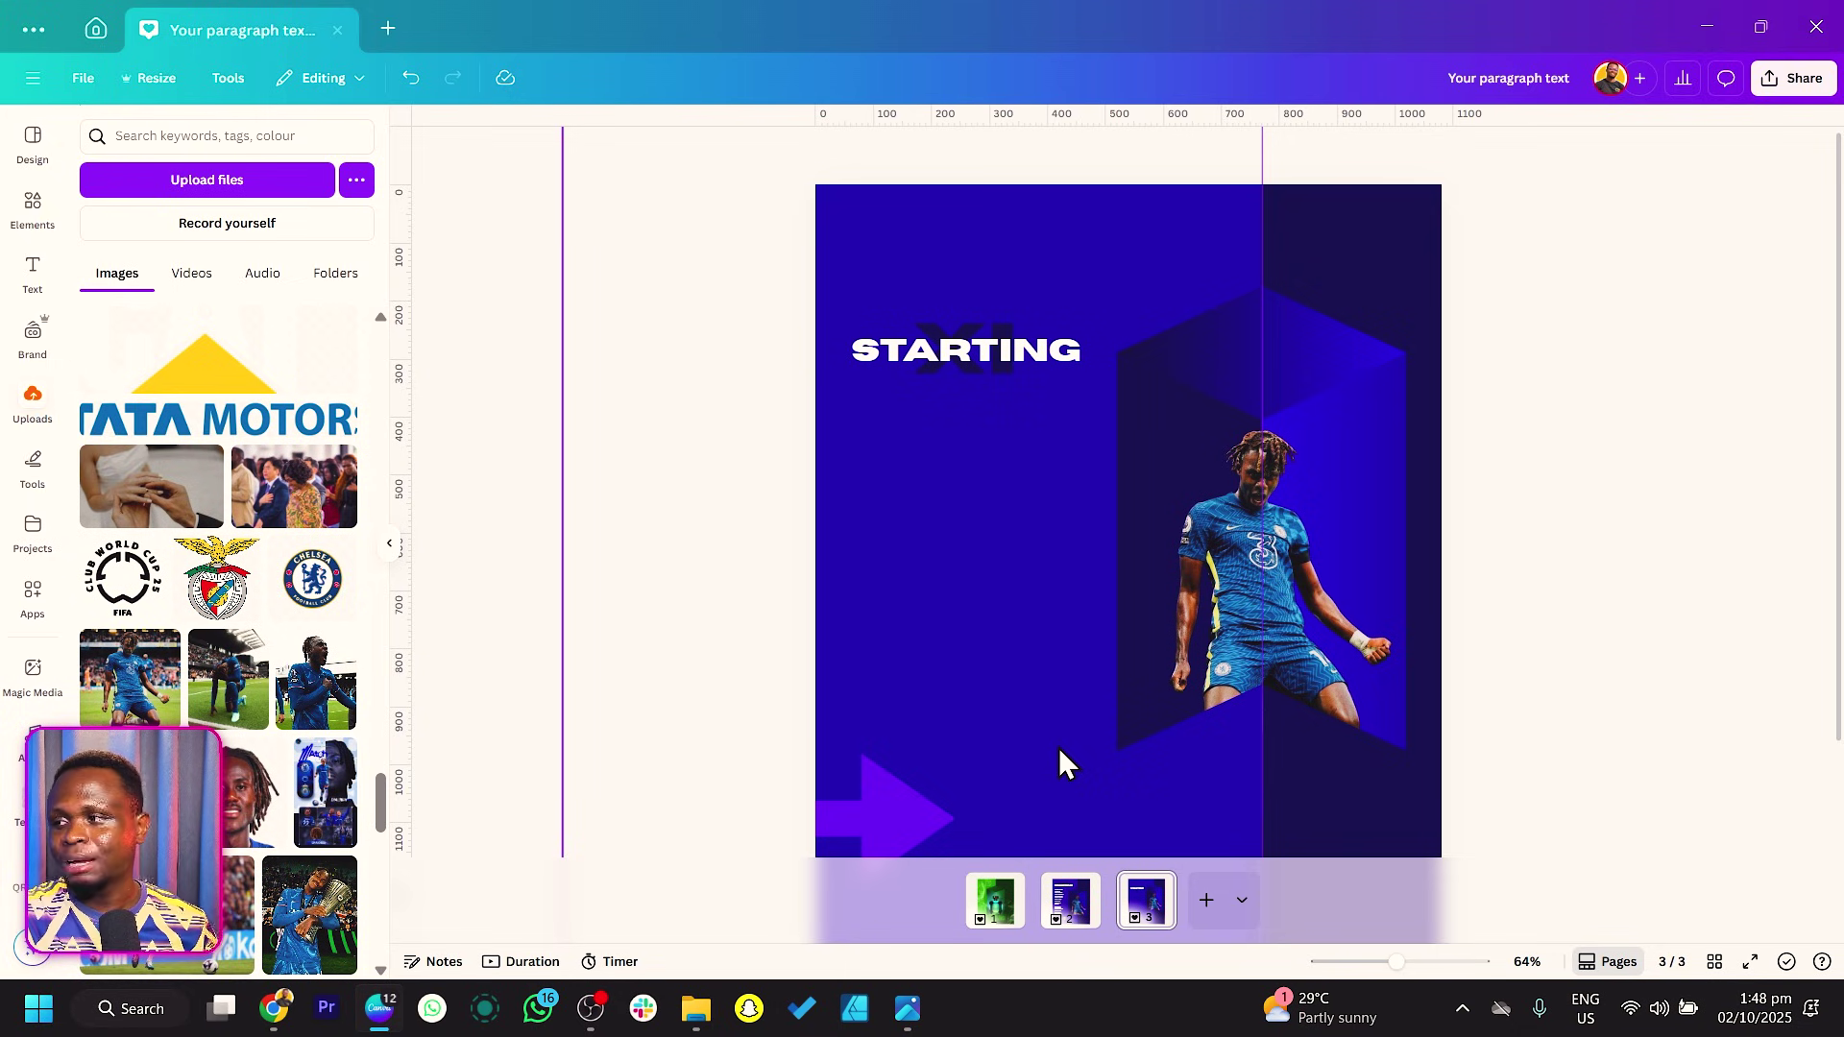
{"action": "left_click_drag", "start_coordinate": [1058, 747], "coordinate": [1059, 747]}
{"action": "key", "text": "ctrl+z"}
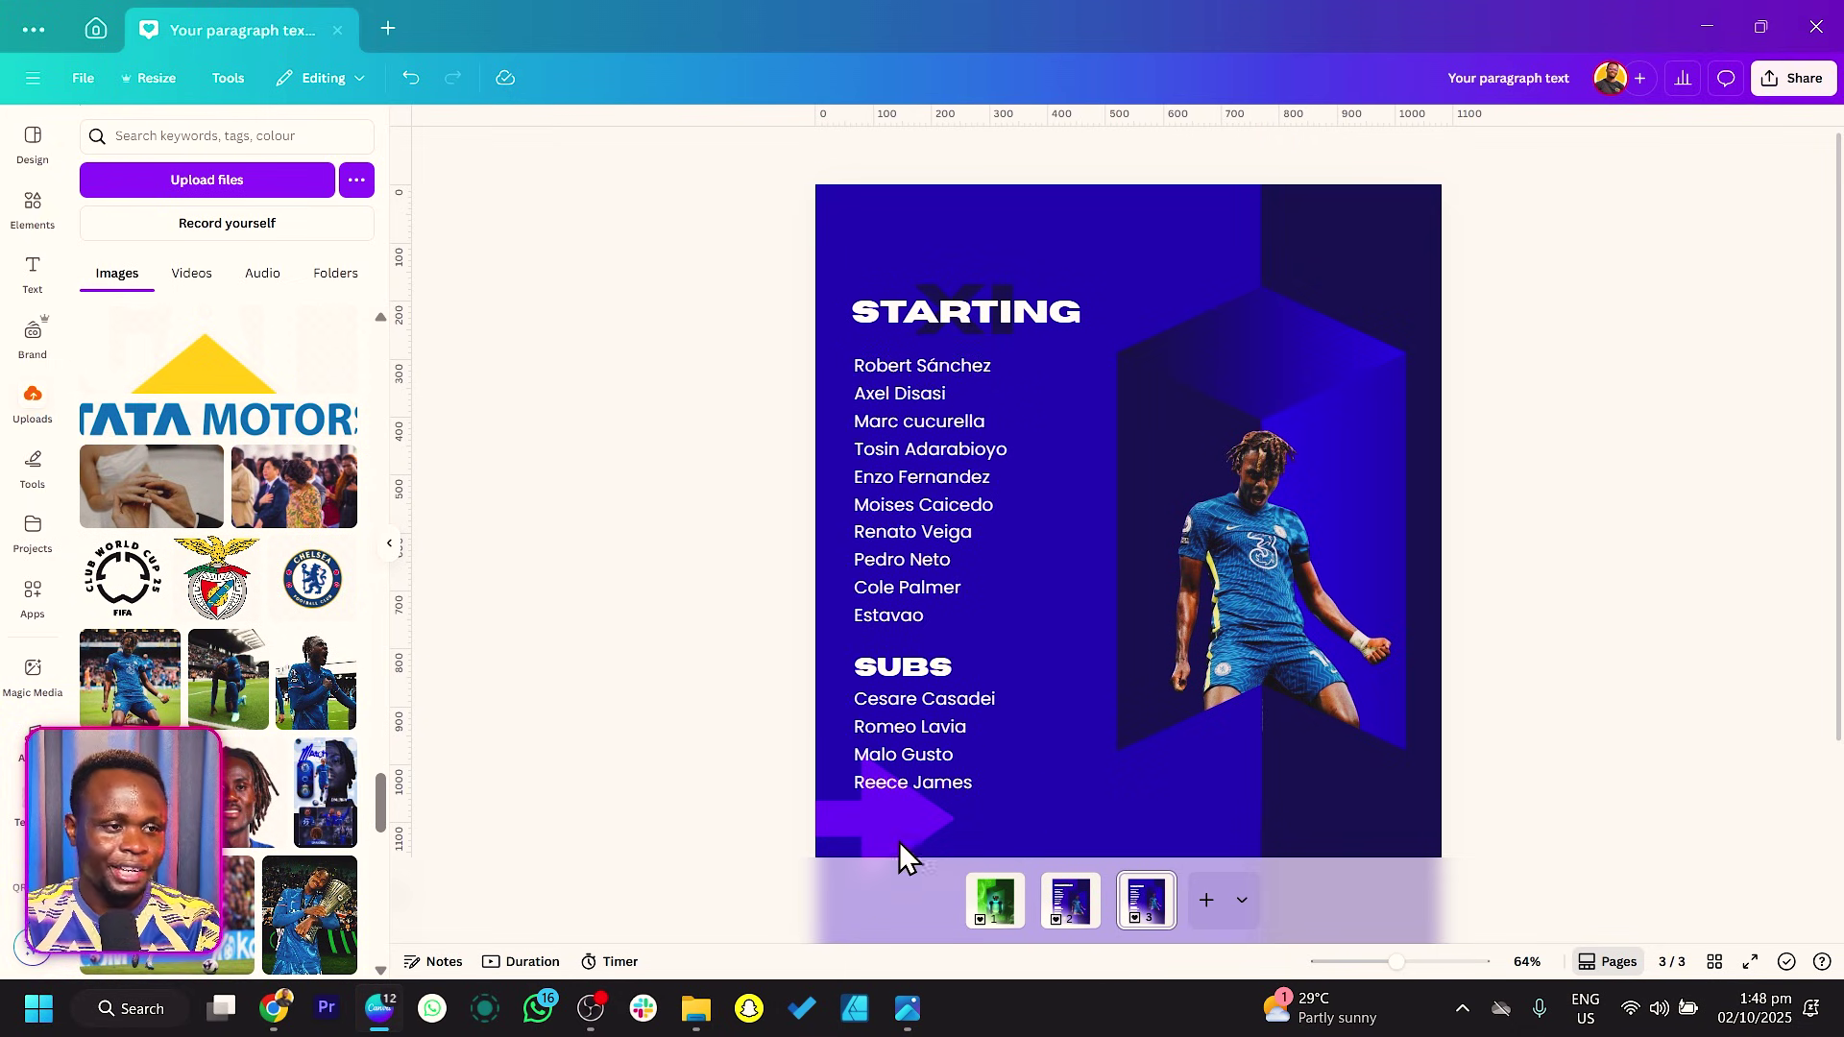
{"action": "left_click_drag", "start_coordinate": [898, 841], "coordinate": [646, 564]}
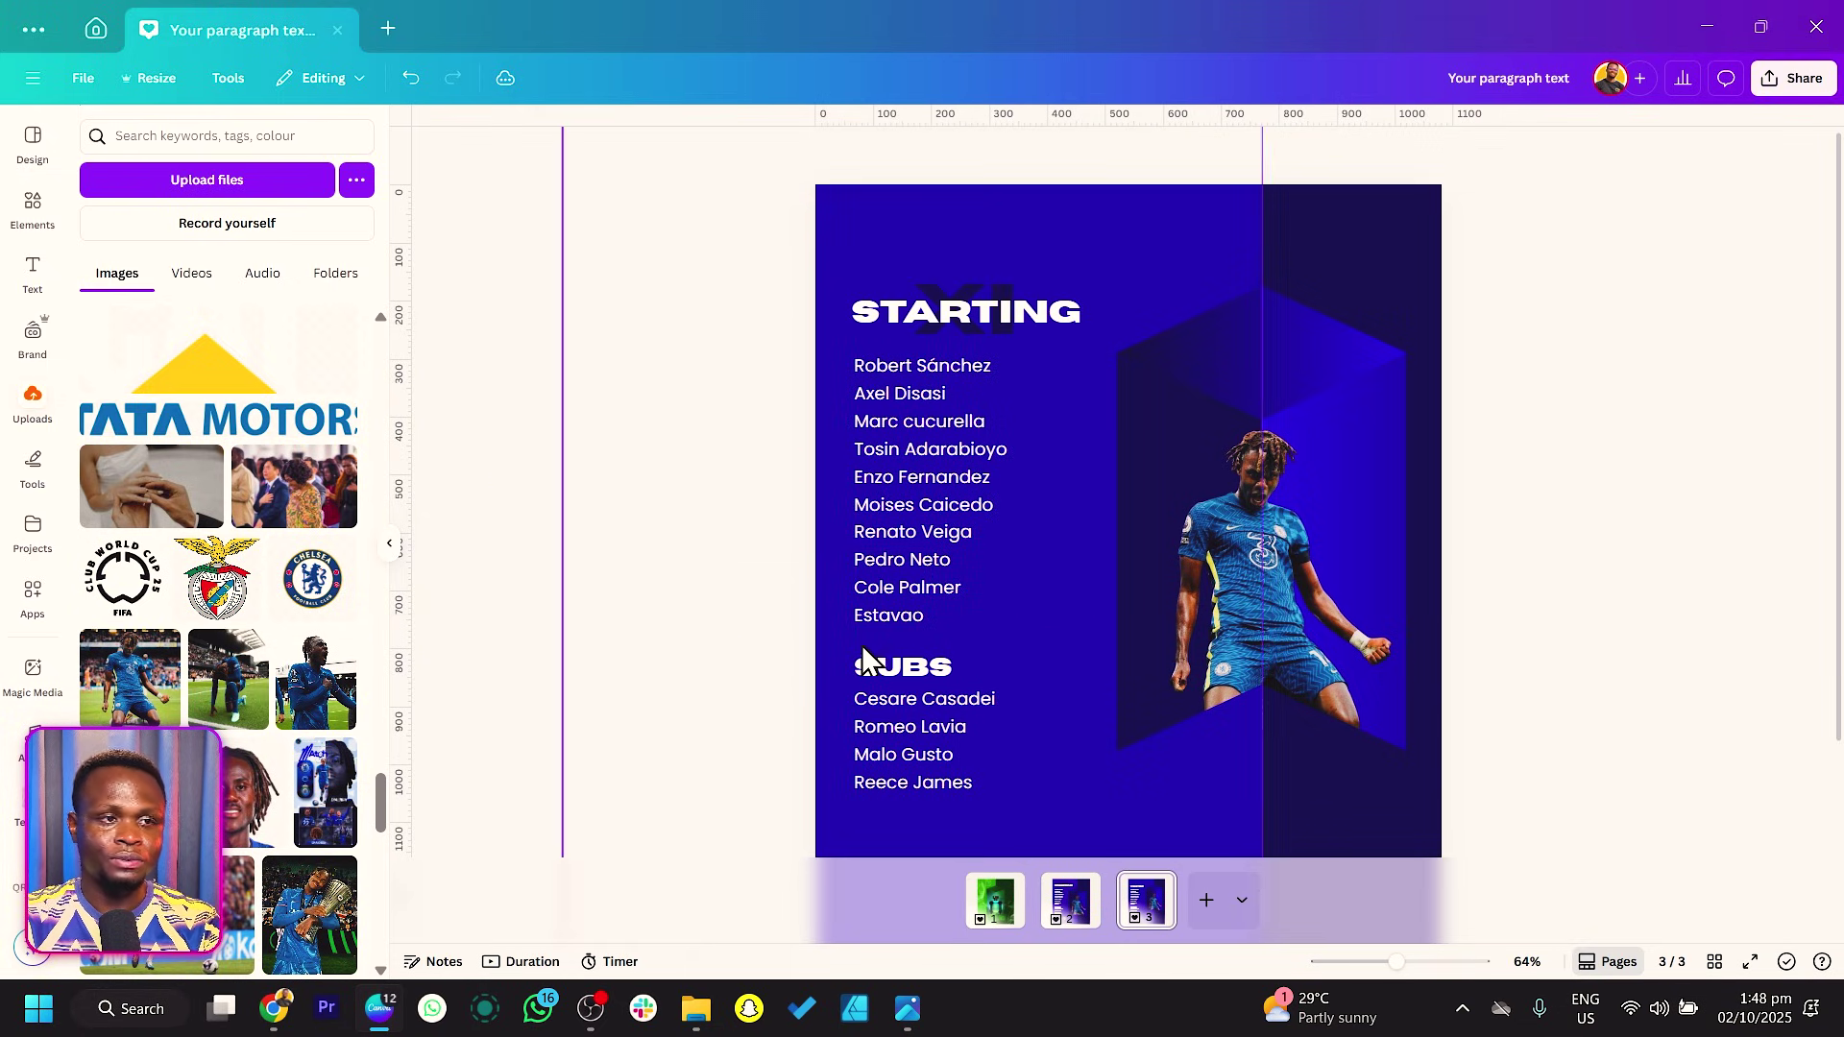
Step: Select all player names and the SUBS heading and shift them right to sit beneath the STARTING title
{"action": "left_click_drag", "start_coordinate": [759, 359], "coordinate": [881, 591]}
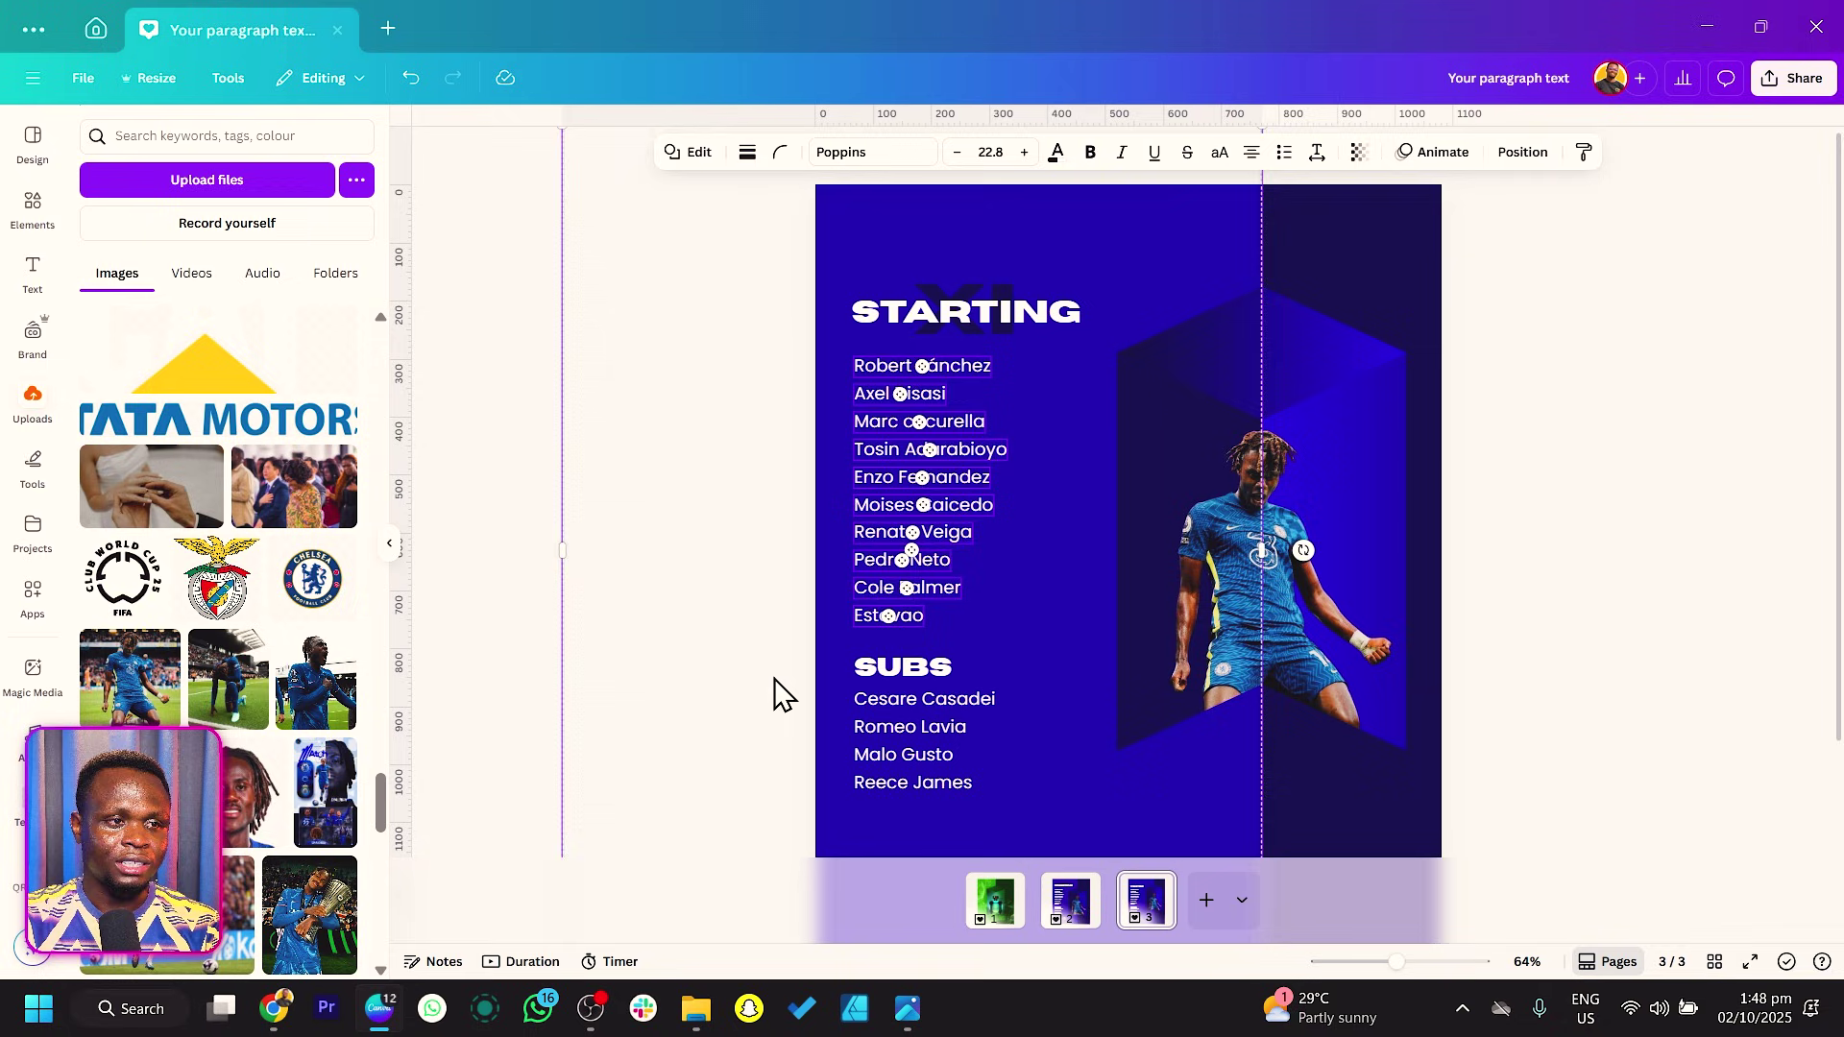
{"action": "left_click", "coordinate": [913, 782], "text": "shift"}
{"action": "left_click_drag", "start_coordinate": [984, 449], "coordinate": [1010, 449]}
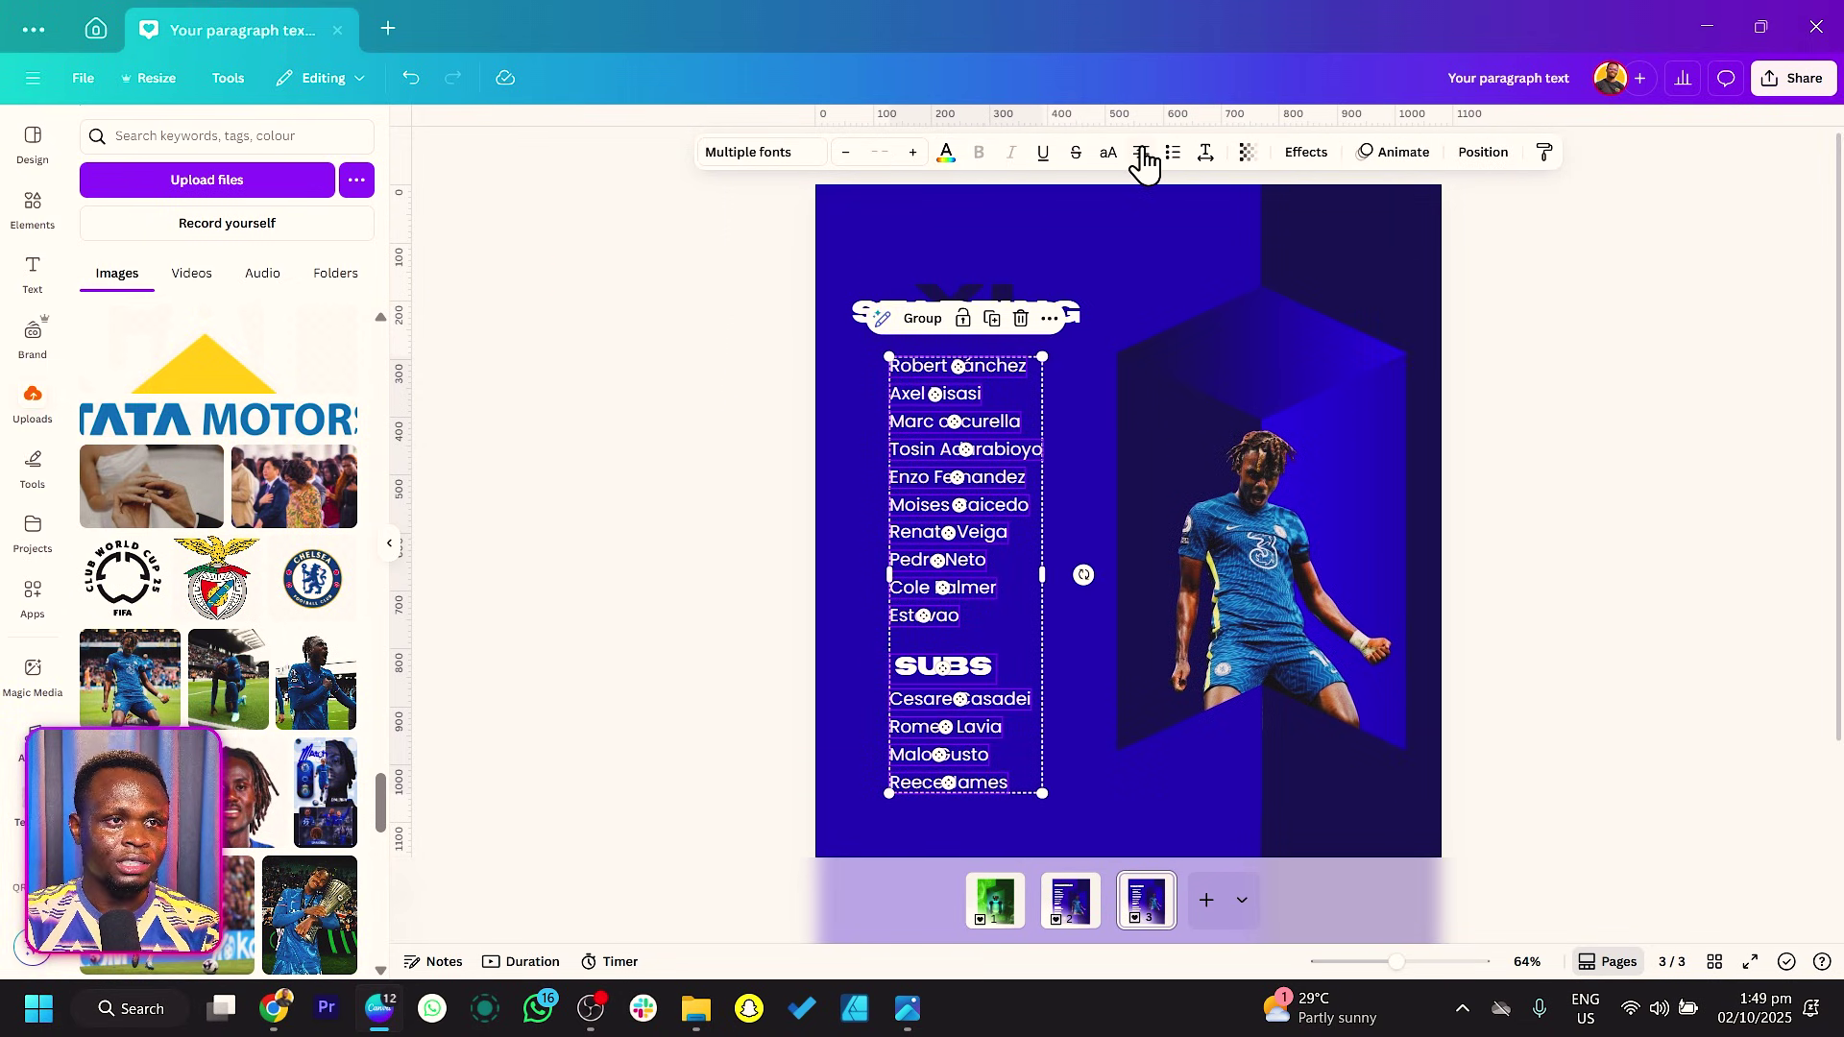
Step: Space the names and SUBS heading evenly vertically, align them on their centres and nudge the column up slightly
{"action": "left_click", "coordinate": [1482, 155]}
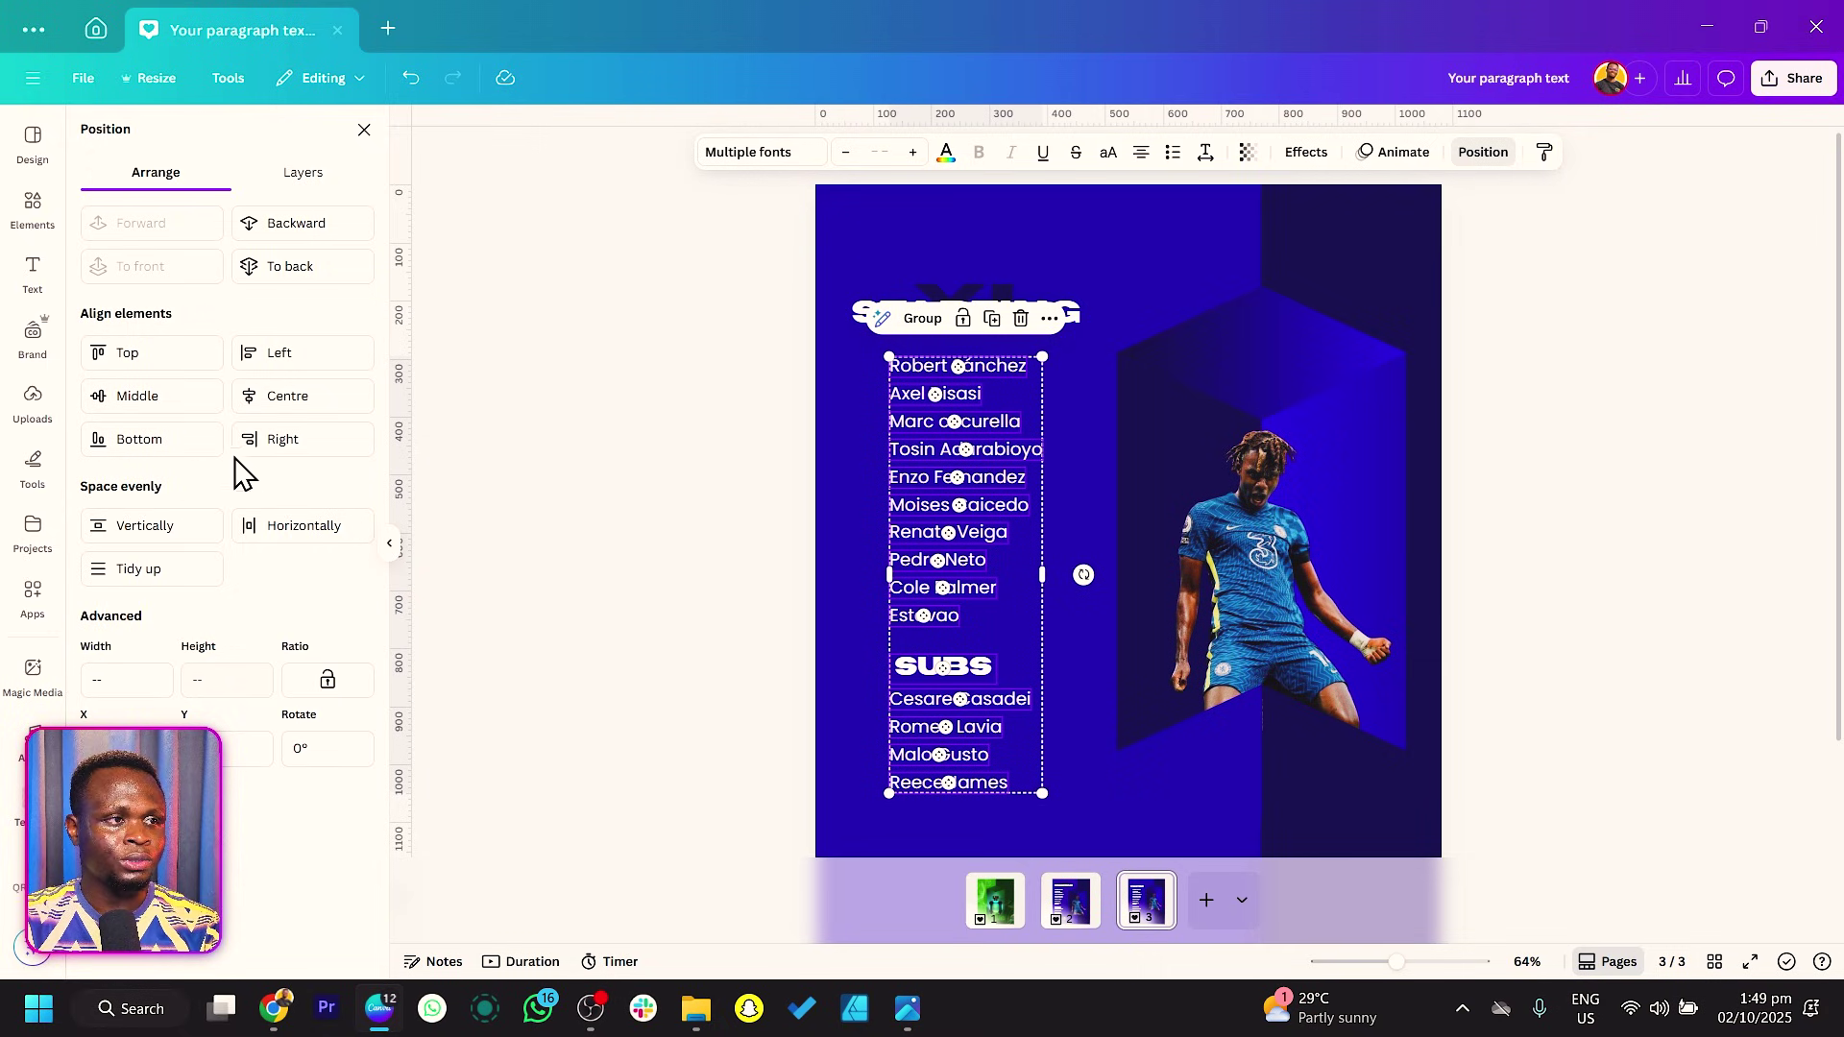
{"action": "left_click", "coordinate": [153, 519]}
{"action": "left_click", "coordinate": [284, 397]}
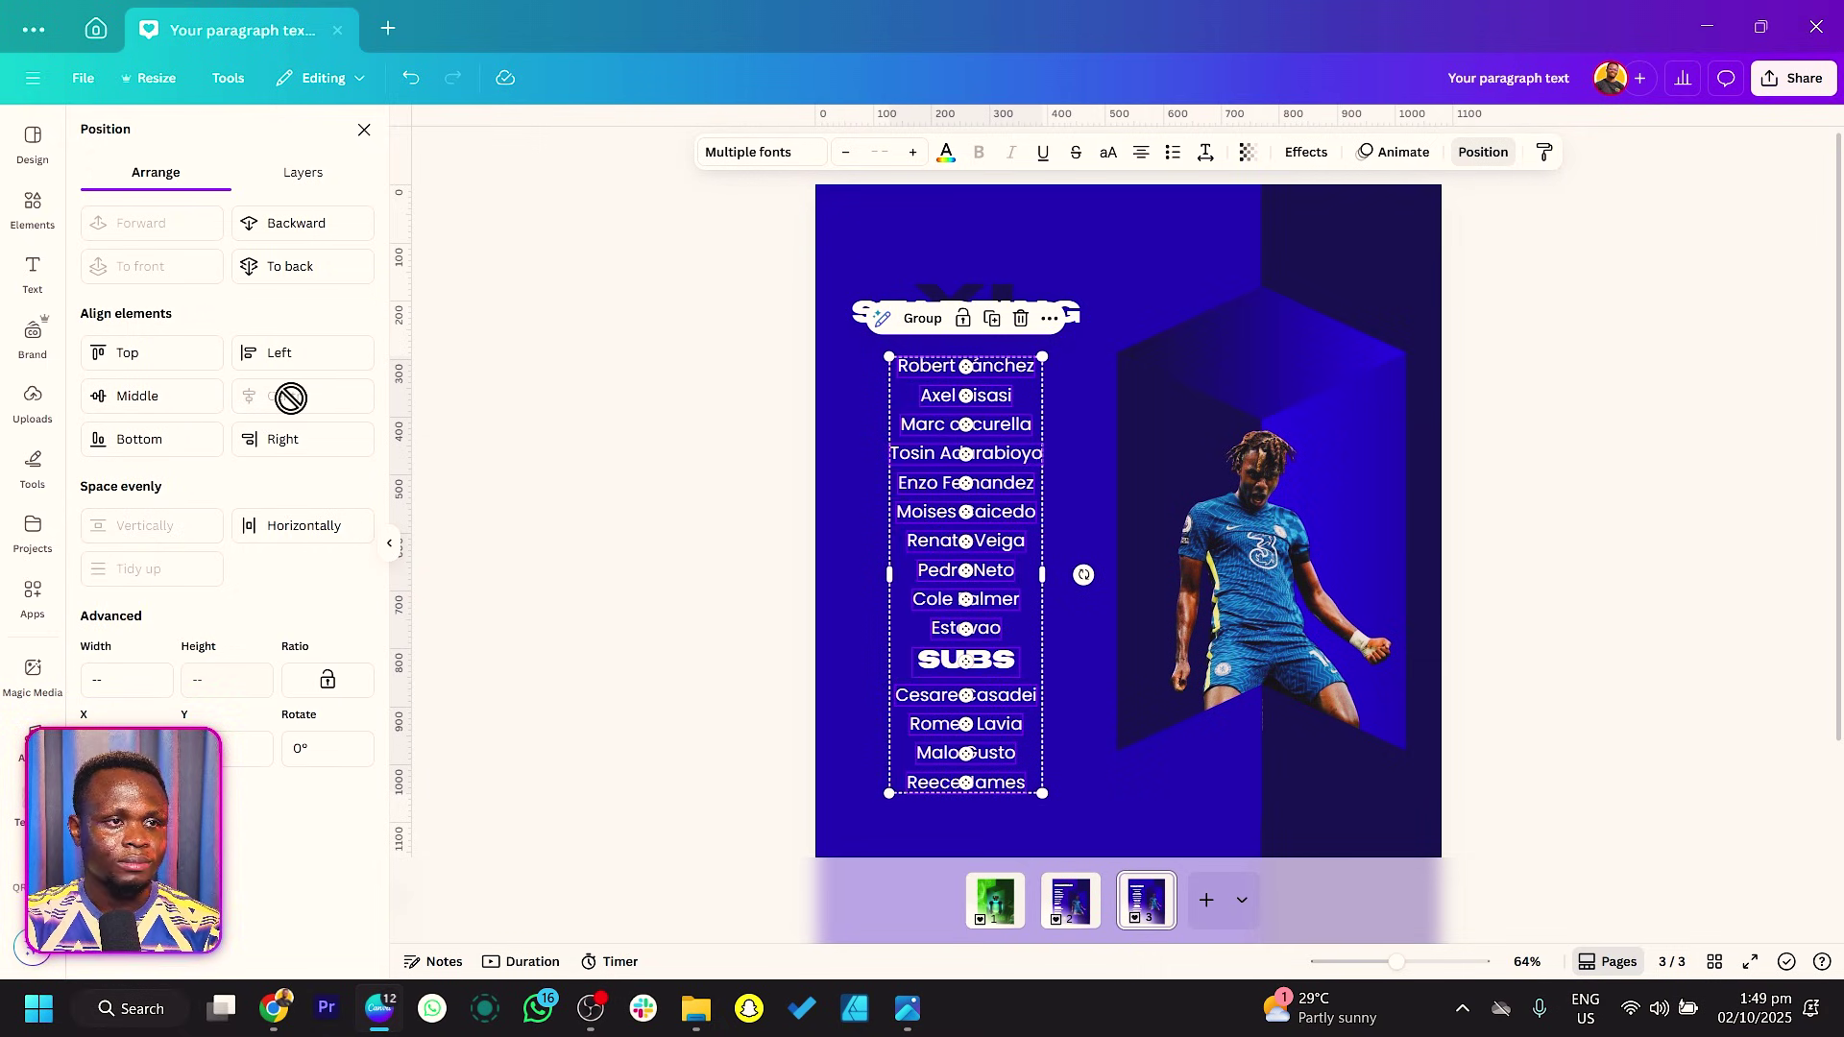
{"action": "left_click_drag", "start_coordinate": [981, 519], "coordinate": [977, 511]}
{"action": "left_click", "coordinate": [748, 555]}
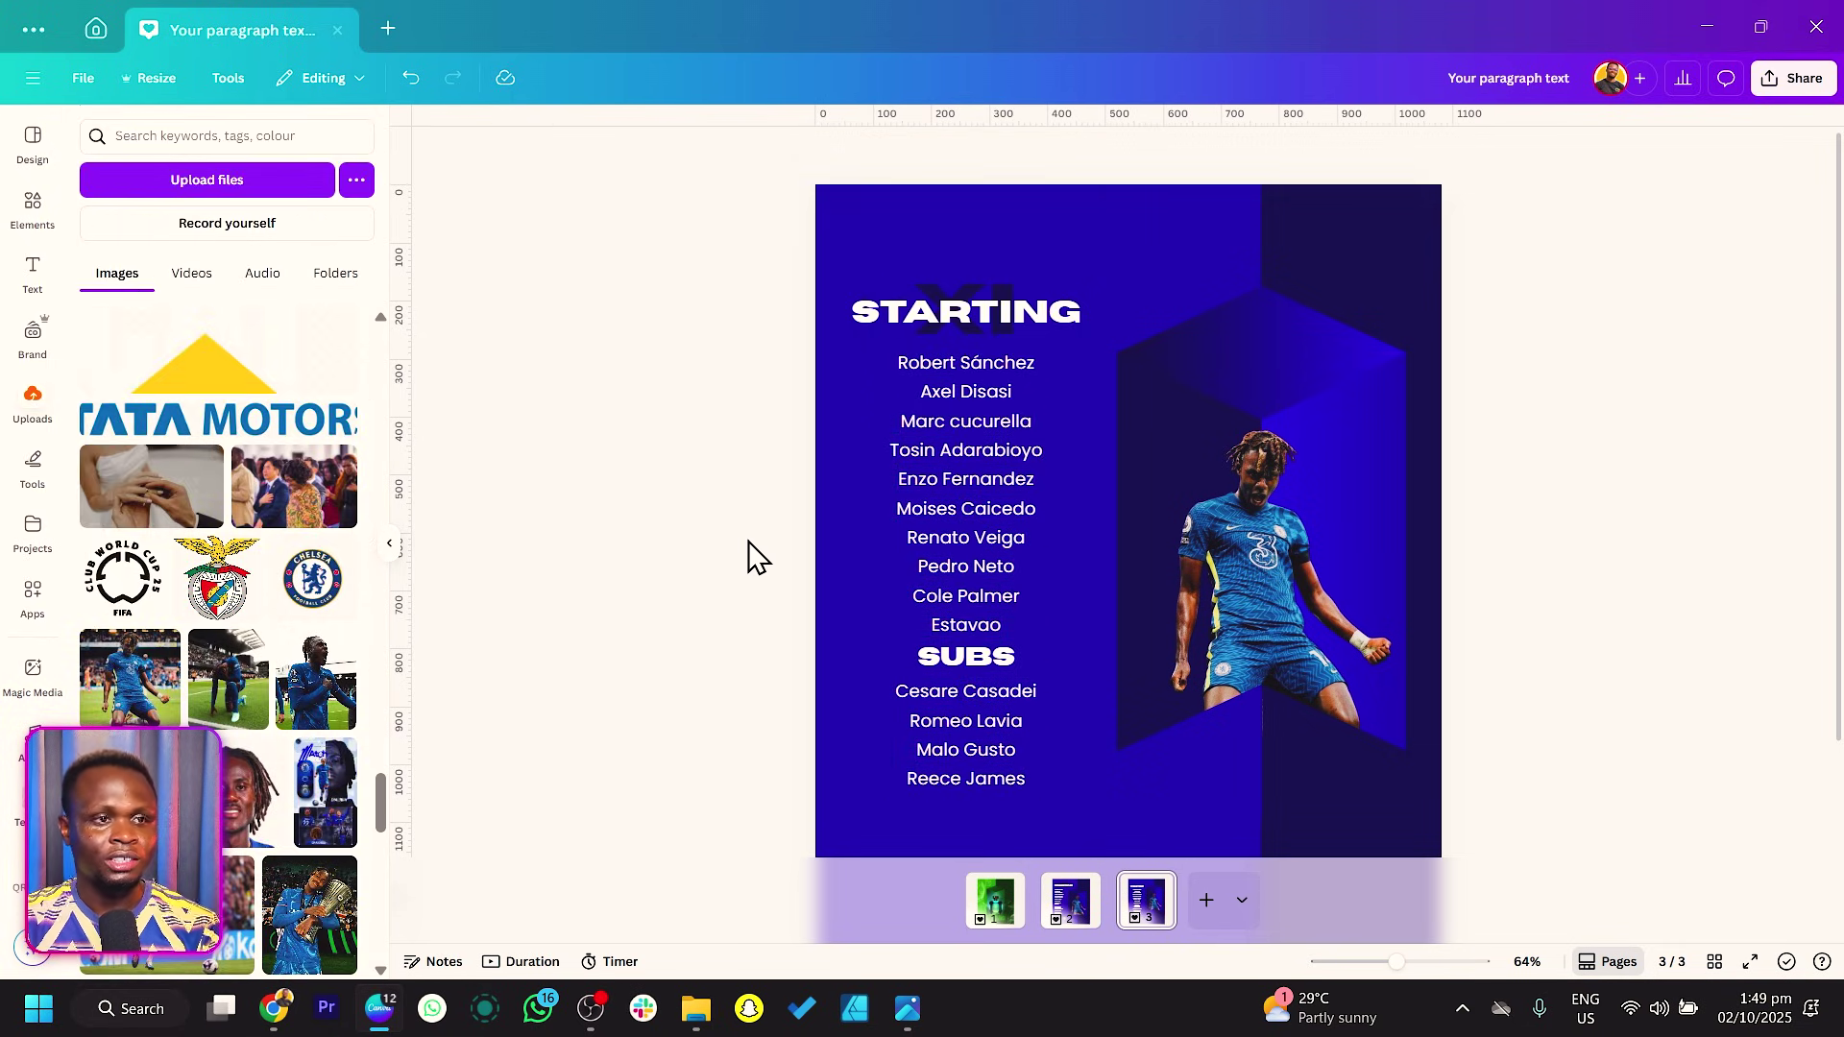
Step: Place the uploaded Chelsea logo, at a small size, in the poster's lower-left corner below the substitutes list
{"action": "scroll", "coordinate": [748, 555], "scroll_direction": "down", "scroll_amount": 2}
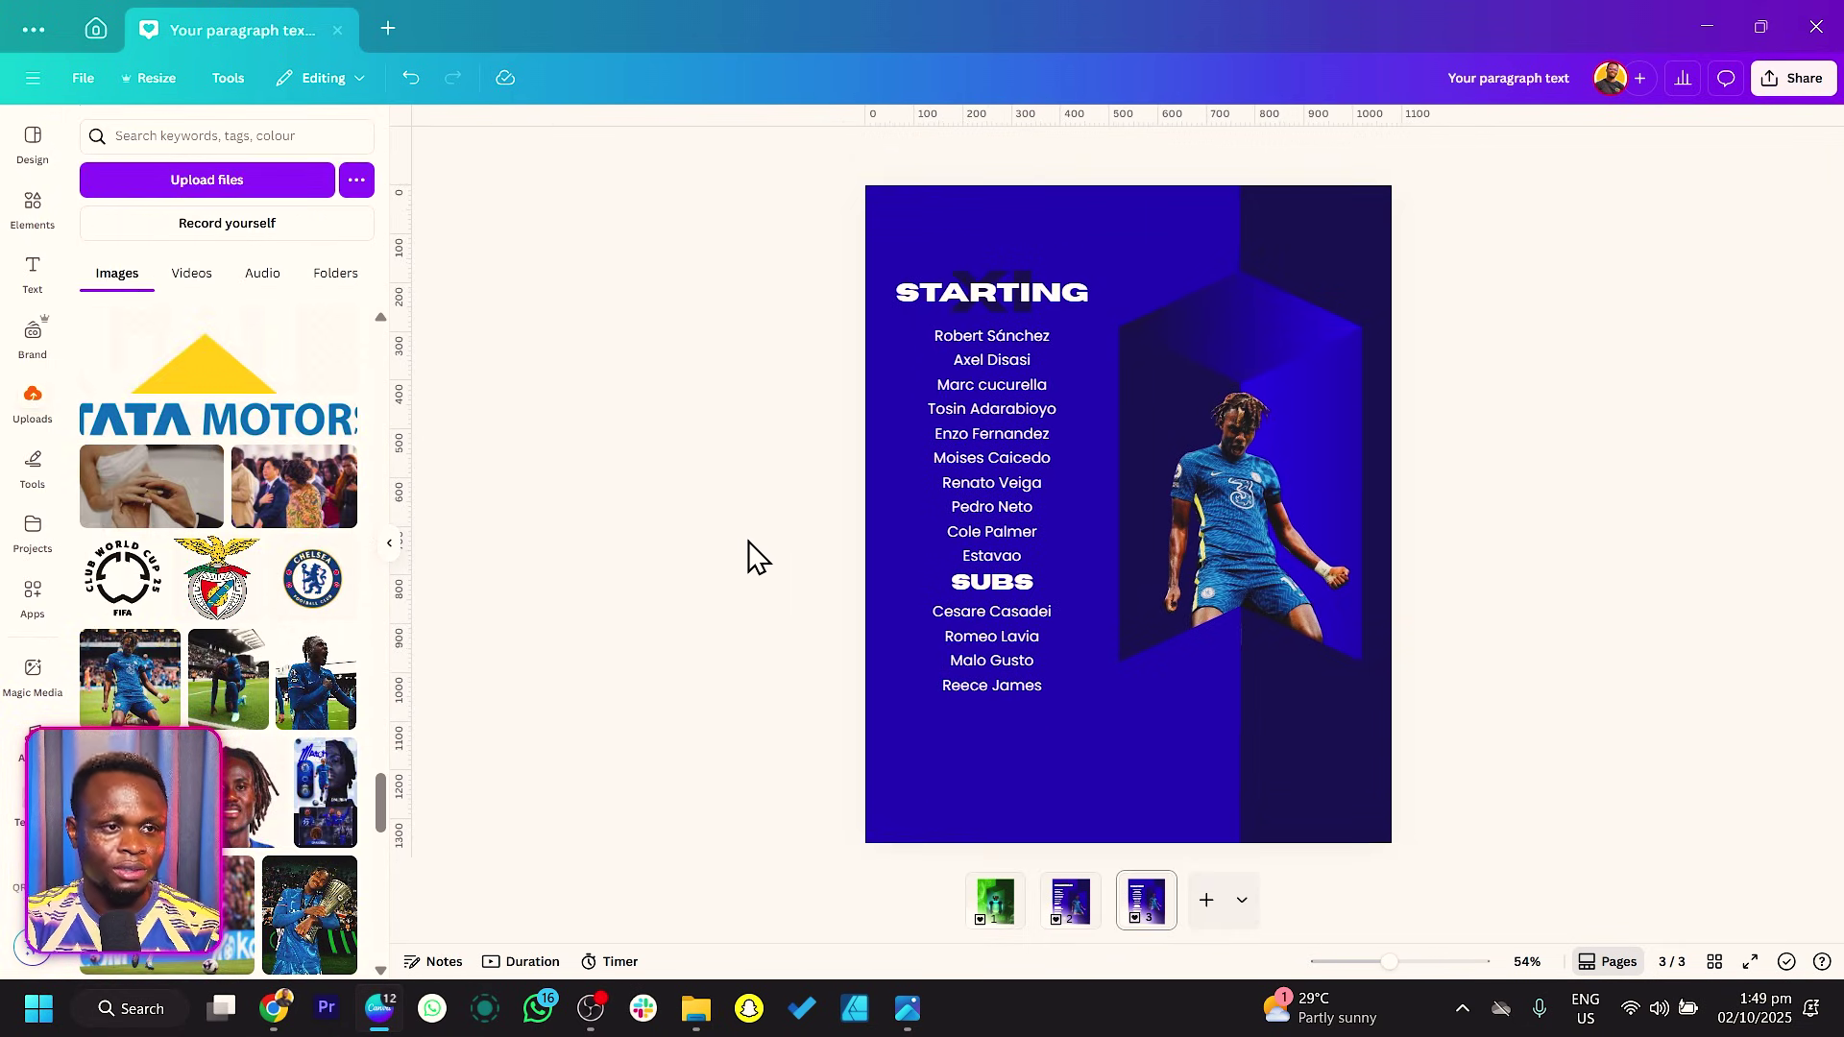
{"action": "scroll", "coordinate": [748, 555], "scroll_direction": "up", "scroll_amount": 2}
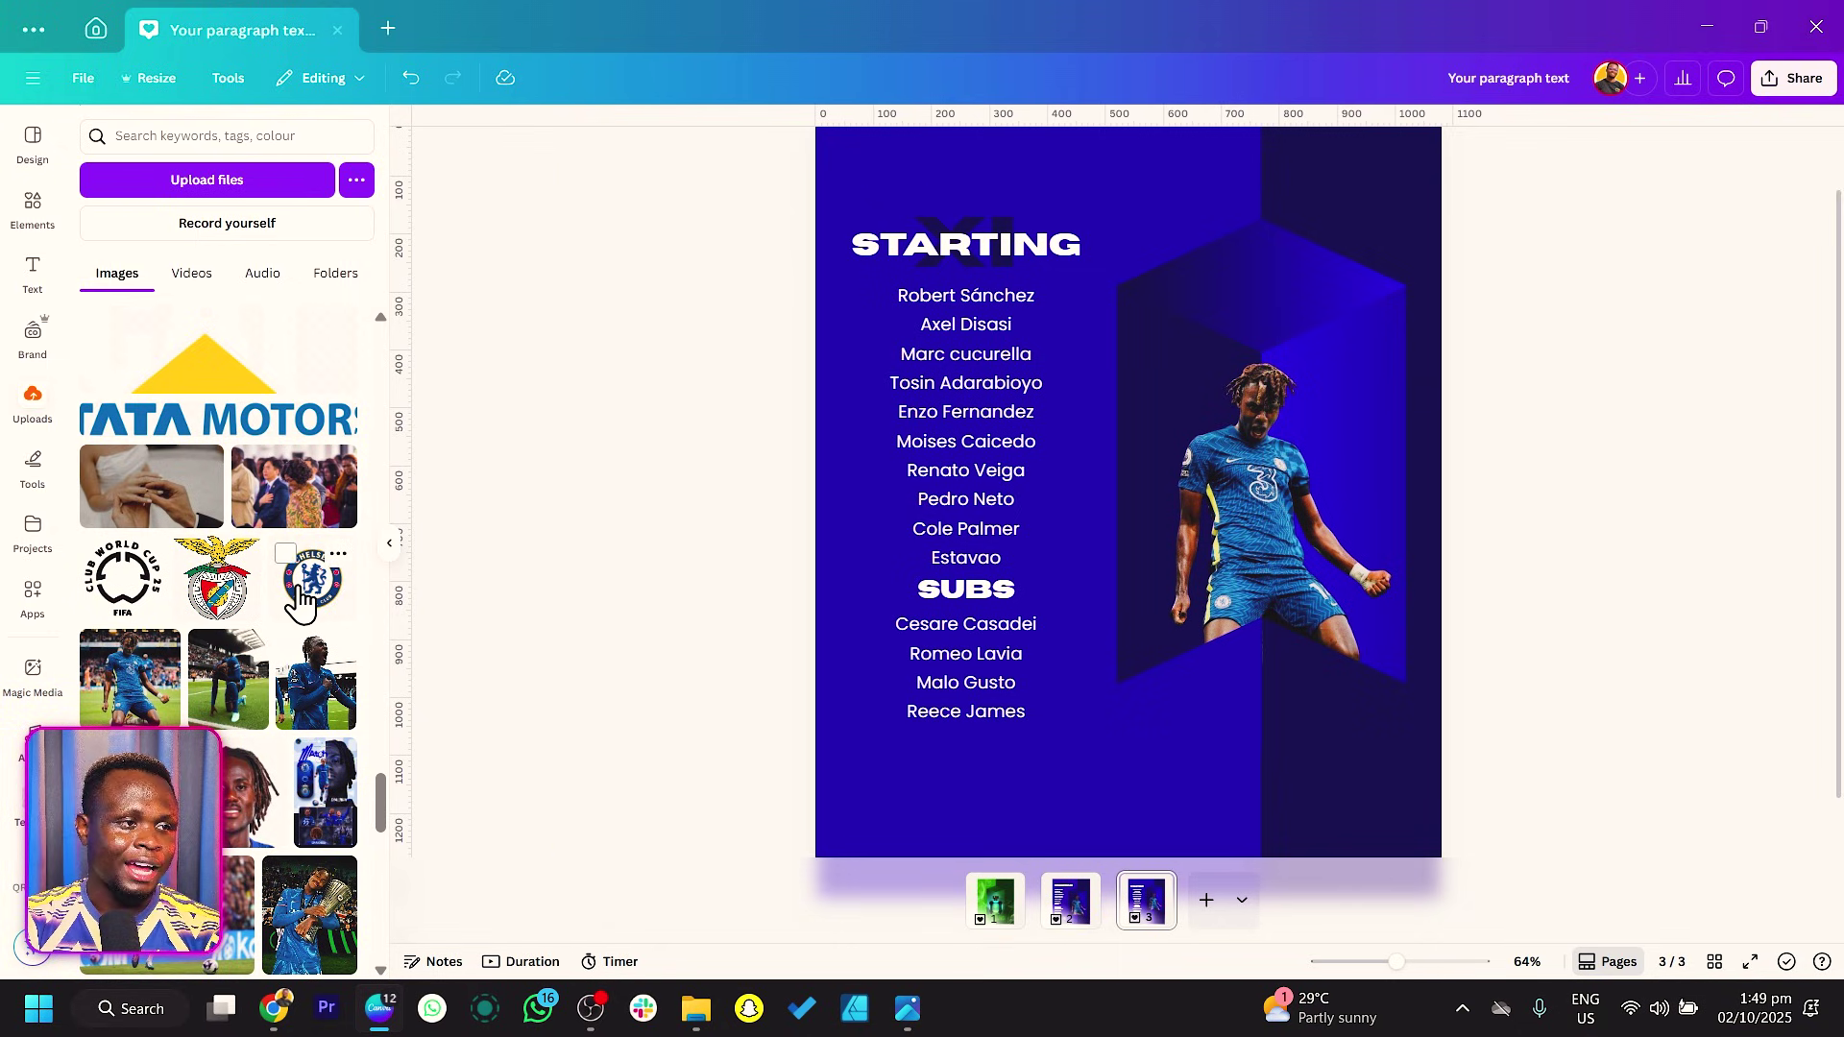
{"action": "left_click_drag", "start_coordinate": [320, 596], "coordinate": [896, 781]}
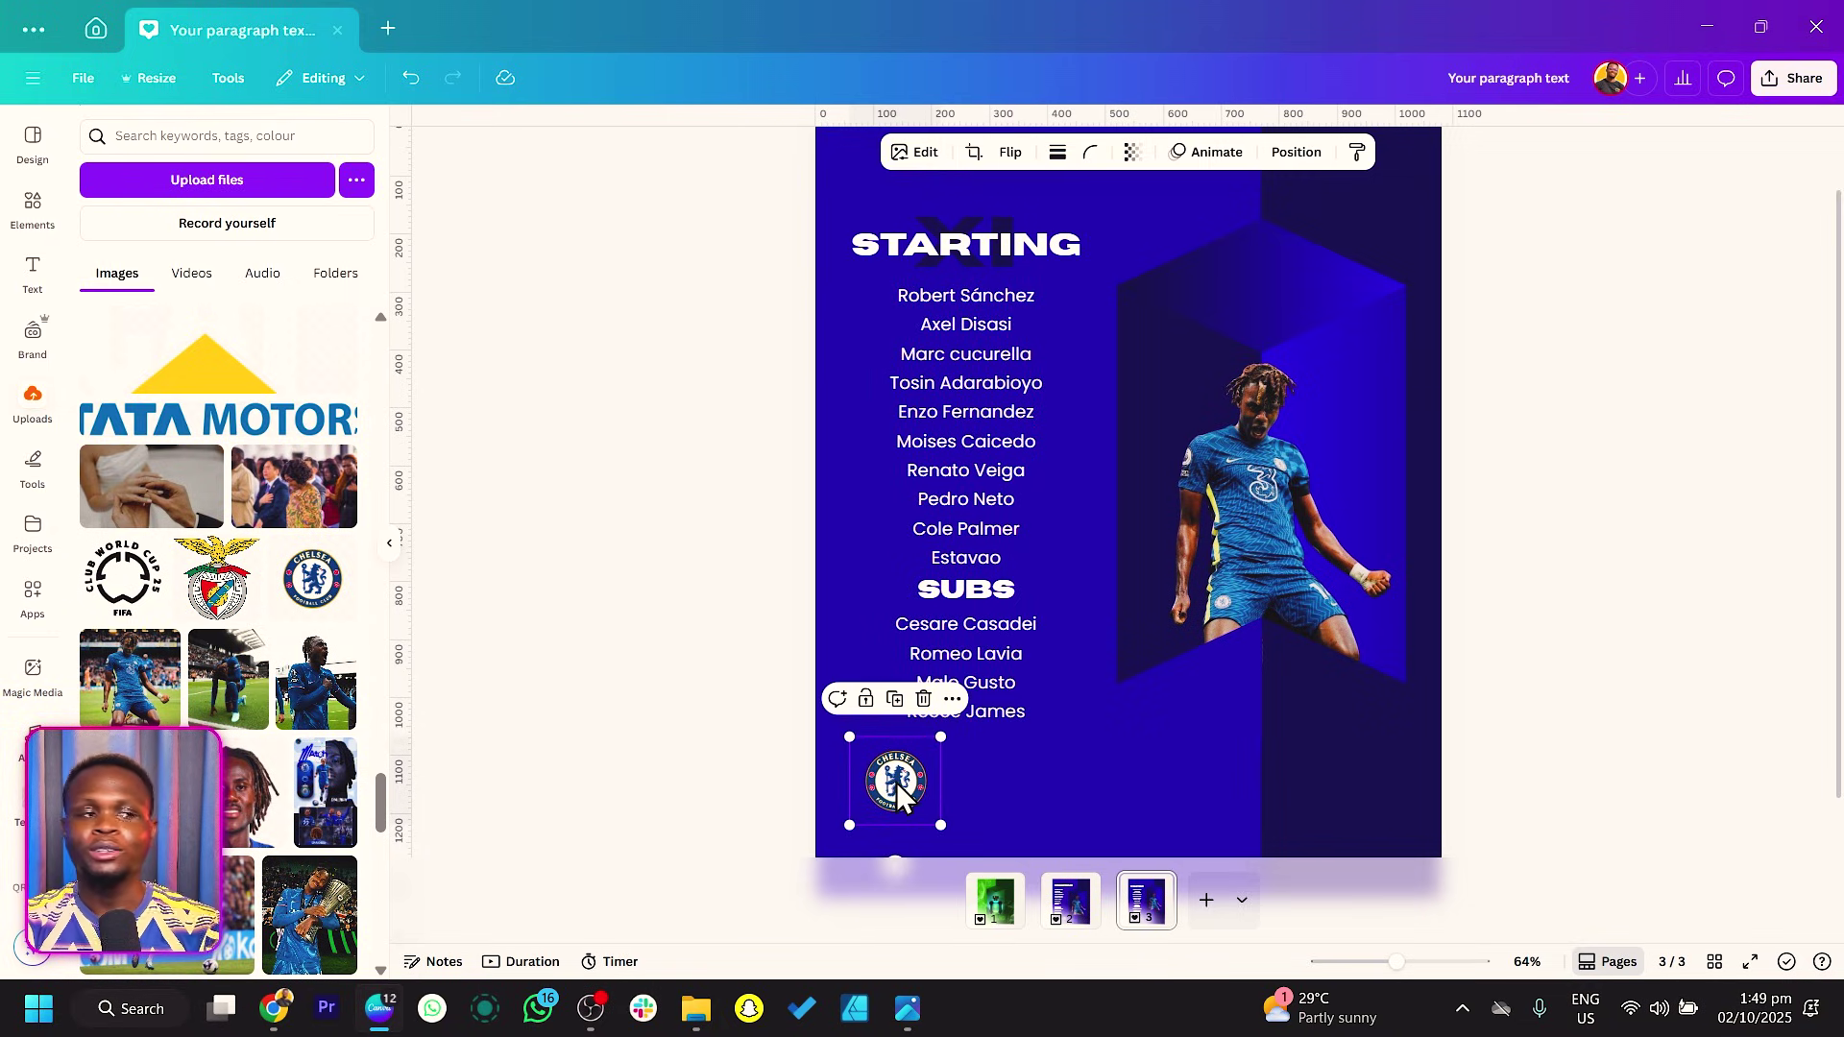
Step: Search the available apps for "brandfetch" and open the Brandfetch Logo app
{"action": "left_click", "coordinate": [35, 603]}
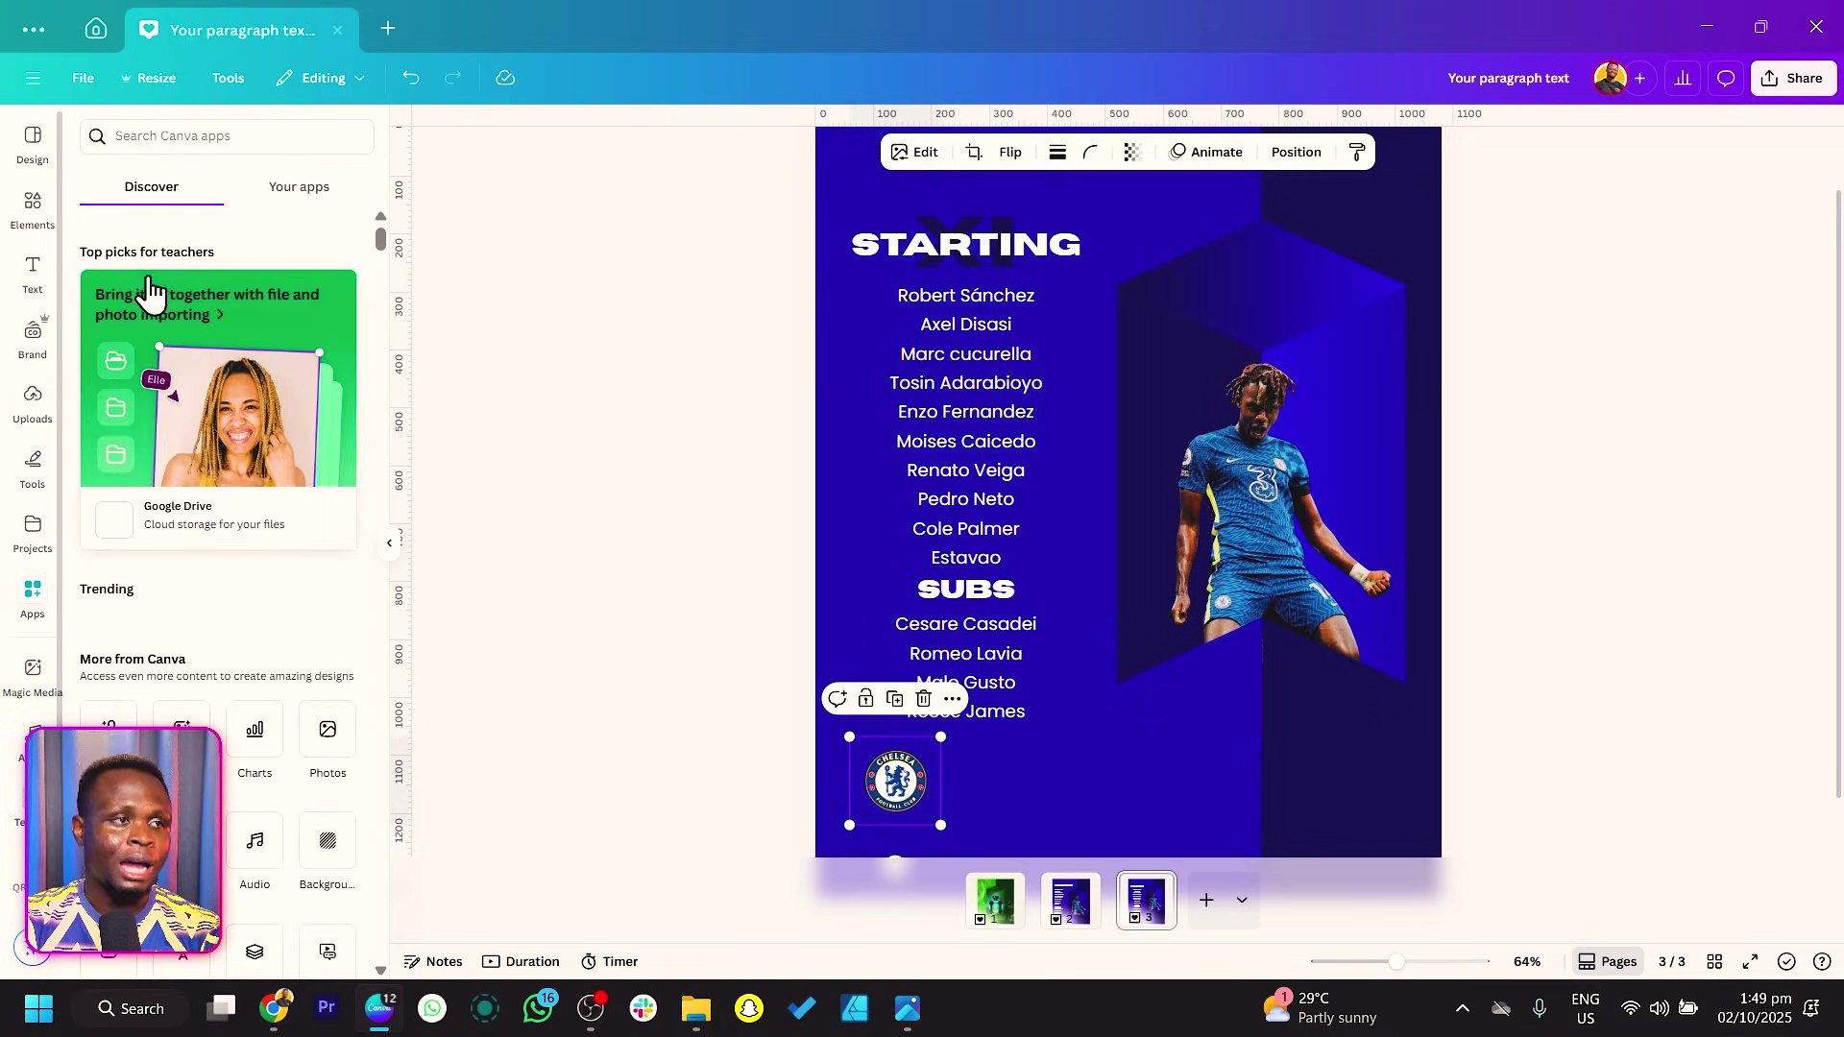
{"action": "left_click", "coordinate": [218, 142]}
{"action": "type", "text": "br"}
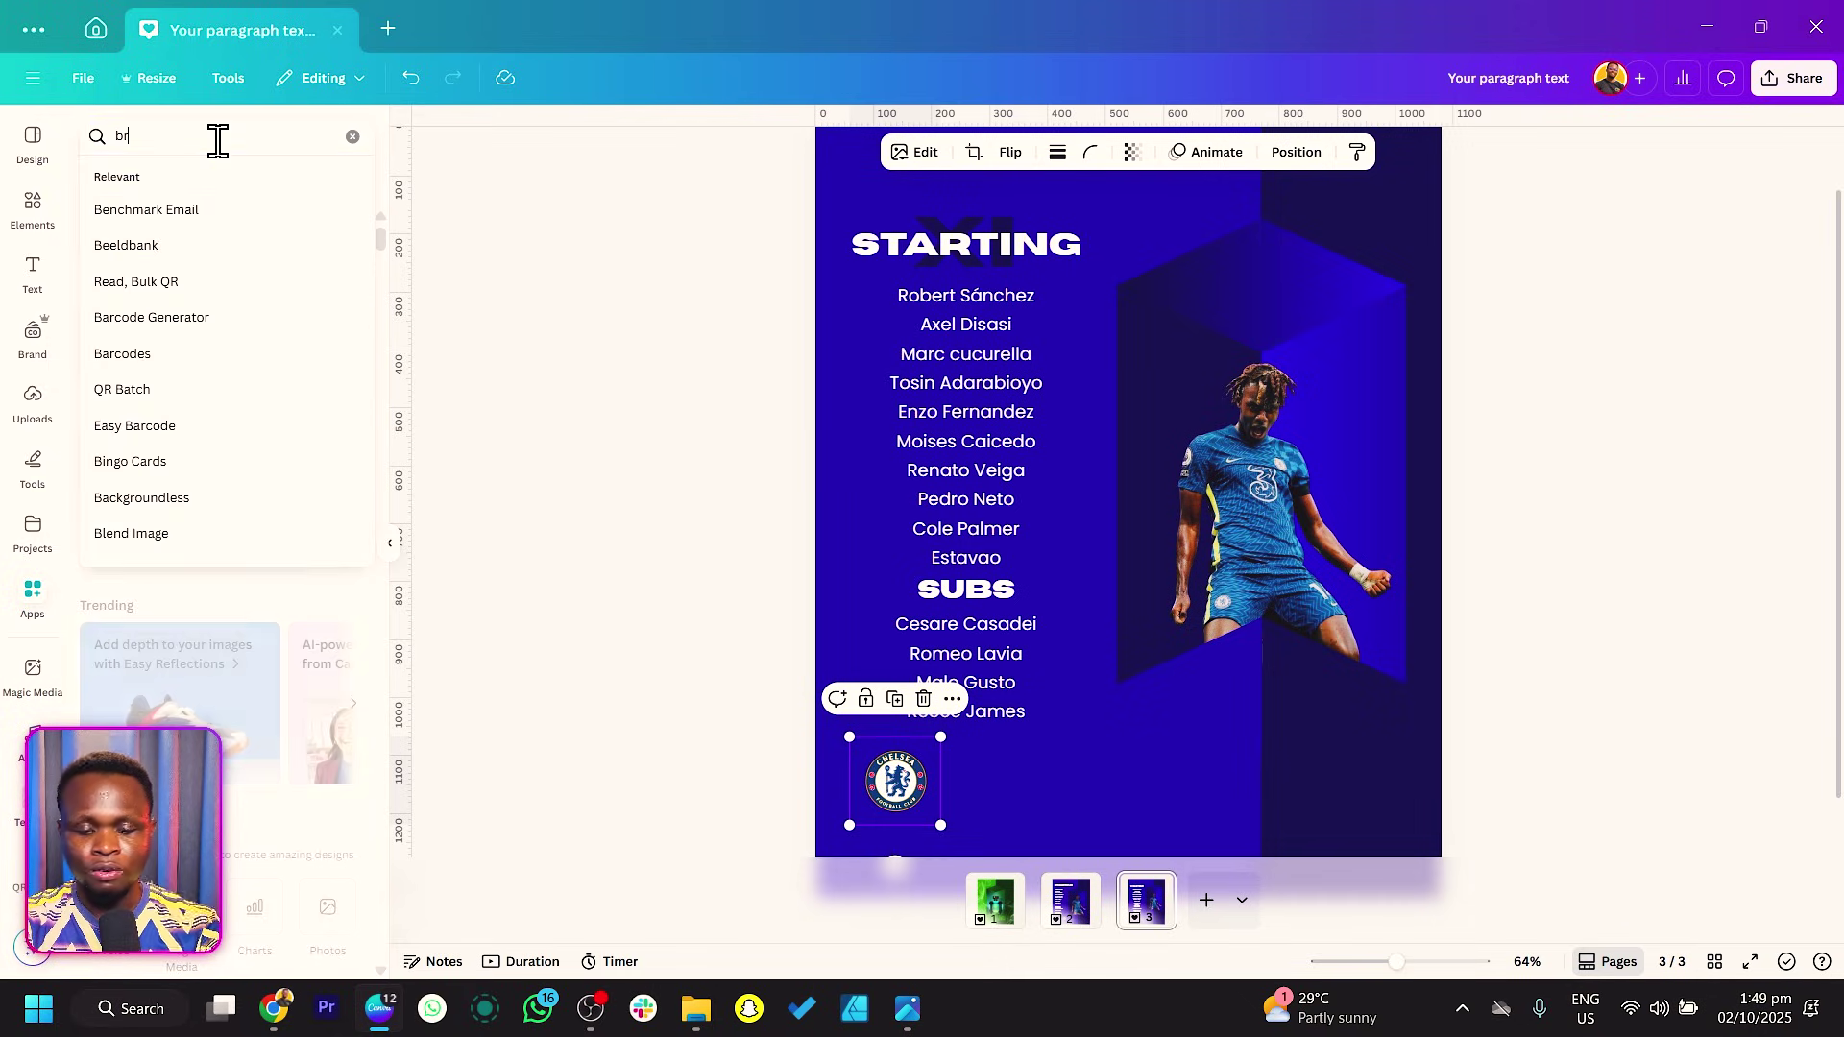
{"action": "type", "text": "andfetch"}
{"action": "key", "text": "Return"}
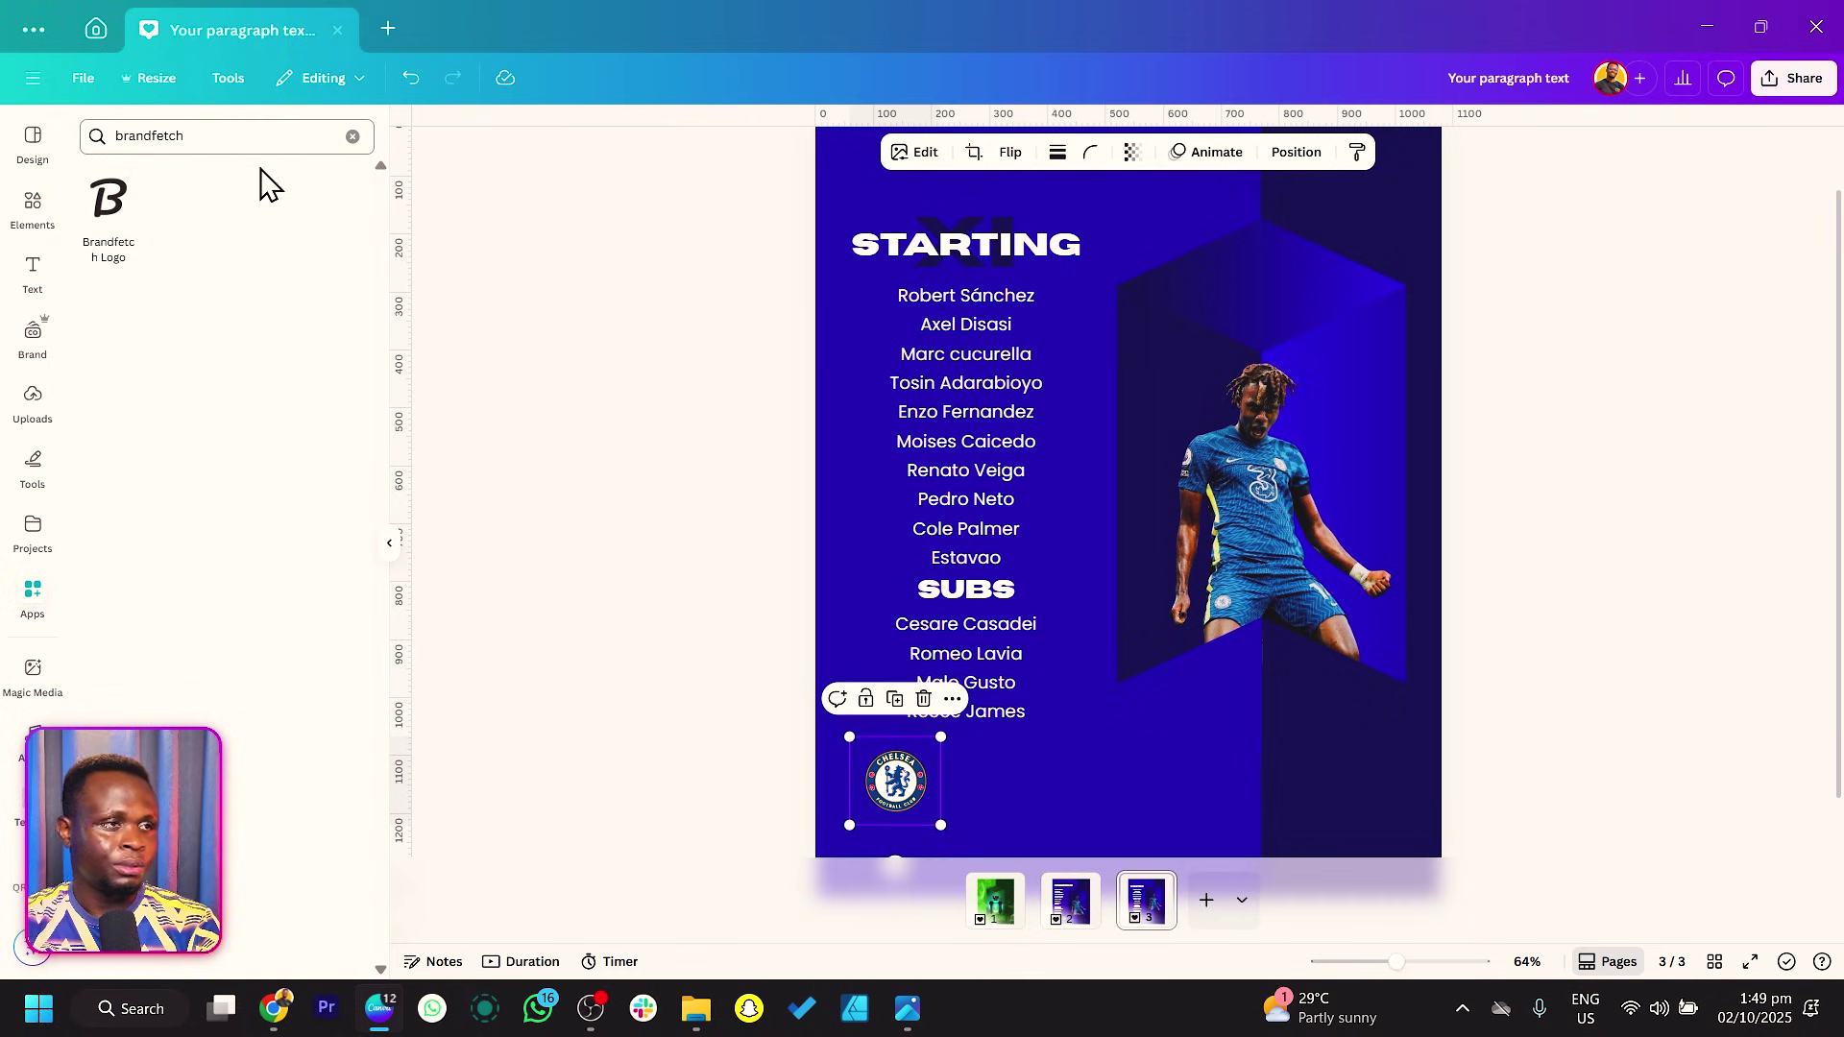
{"action": "left_click", "coordinate": [93, 217]}
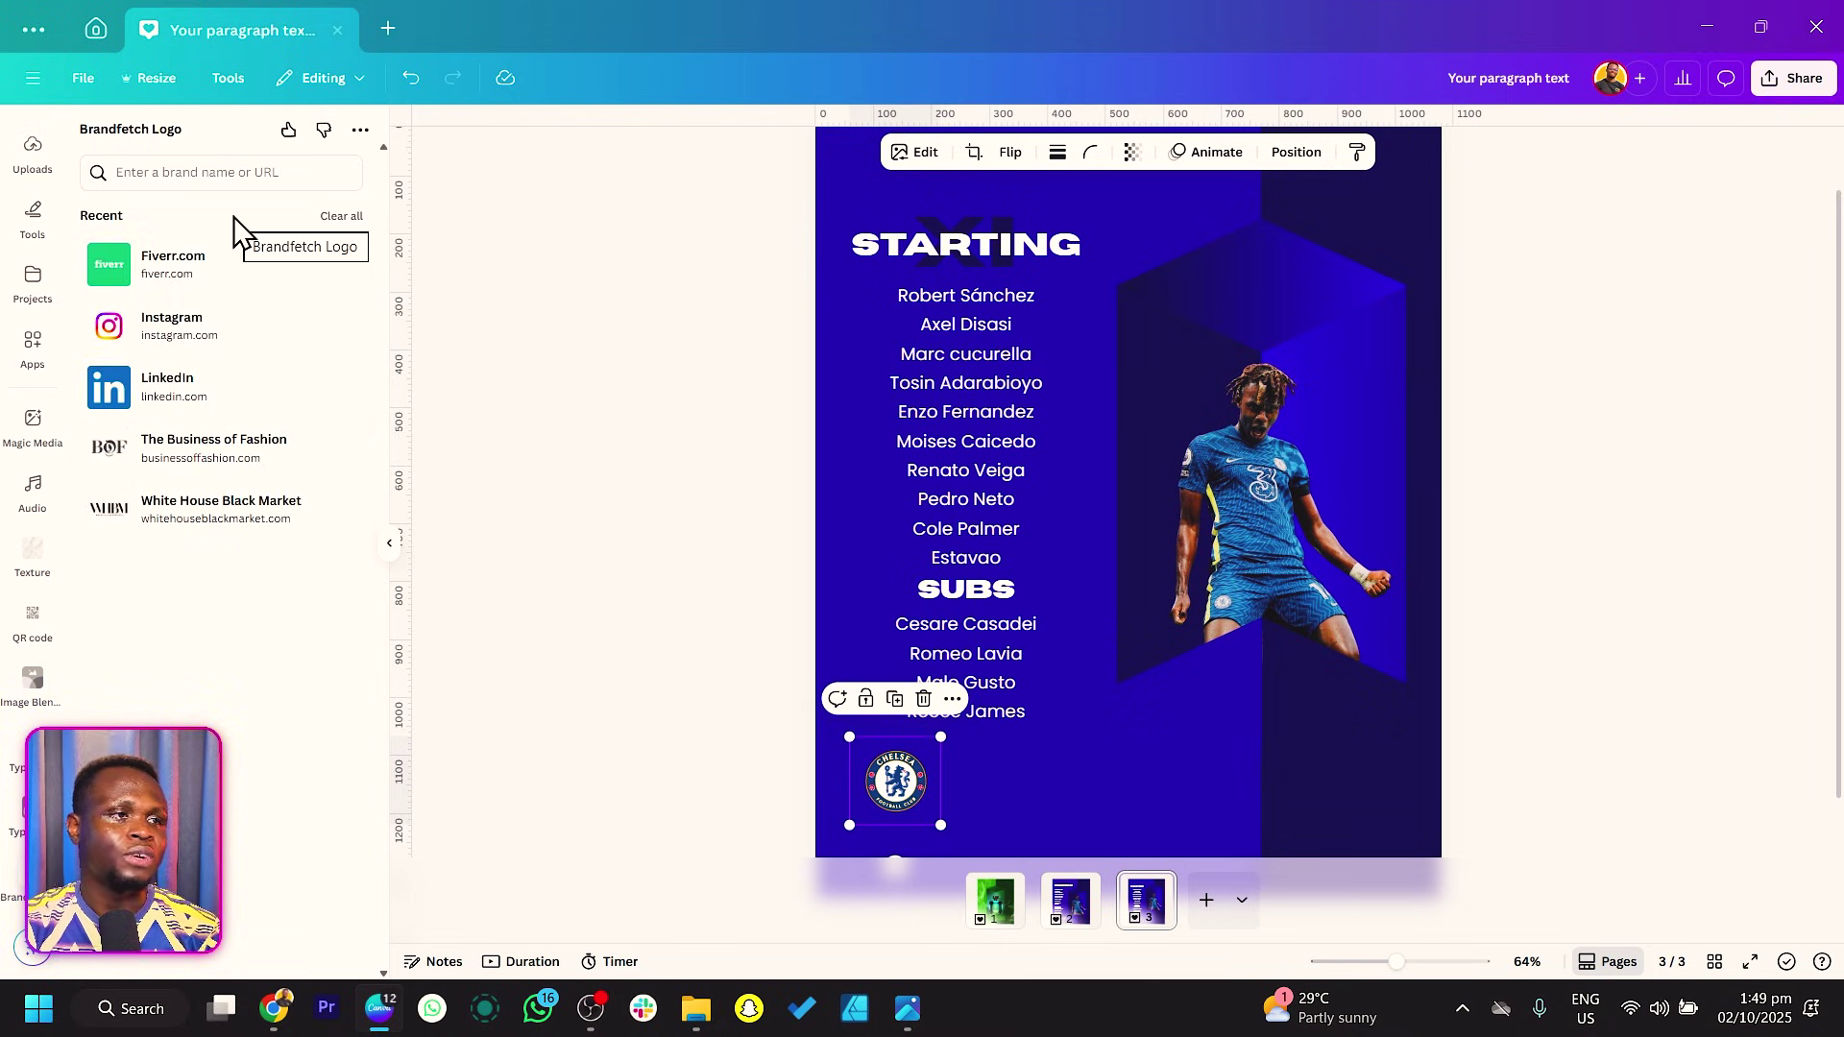
Step: Find the Premier League brand and place its white wordmark logo, at a small size, beside the Chelsea crest
{"action": "left_click", "coordinate": [240, 157]}
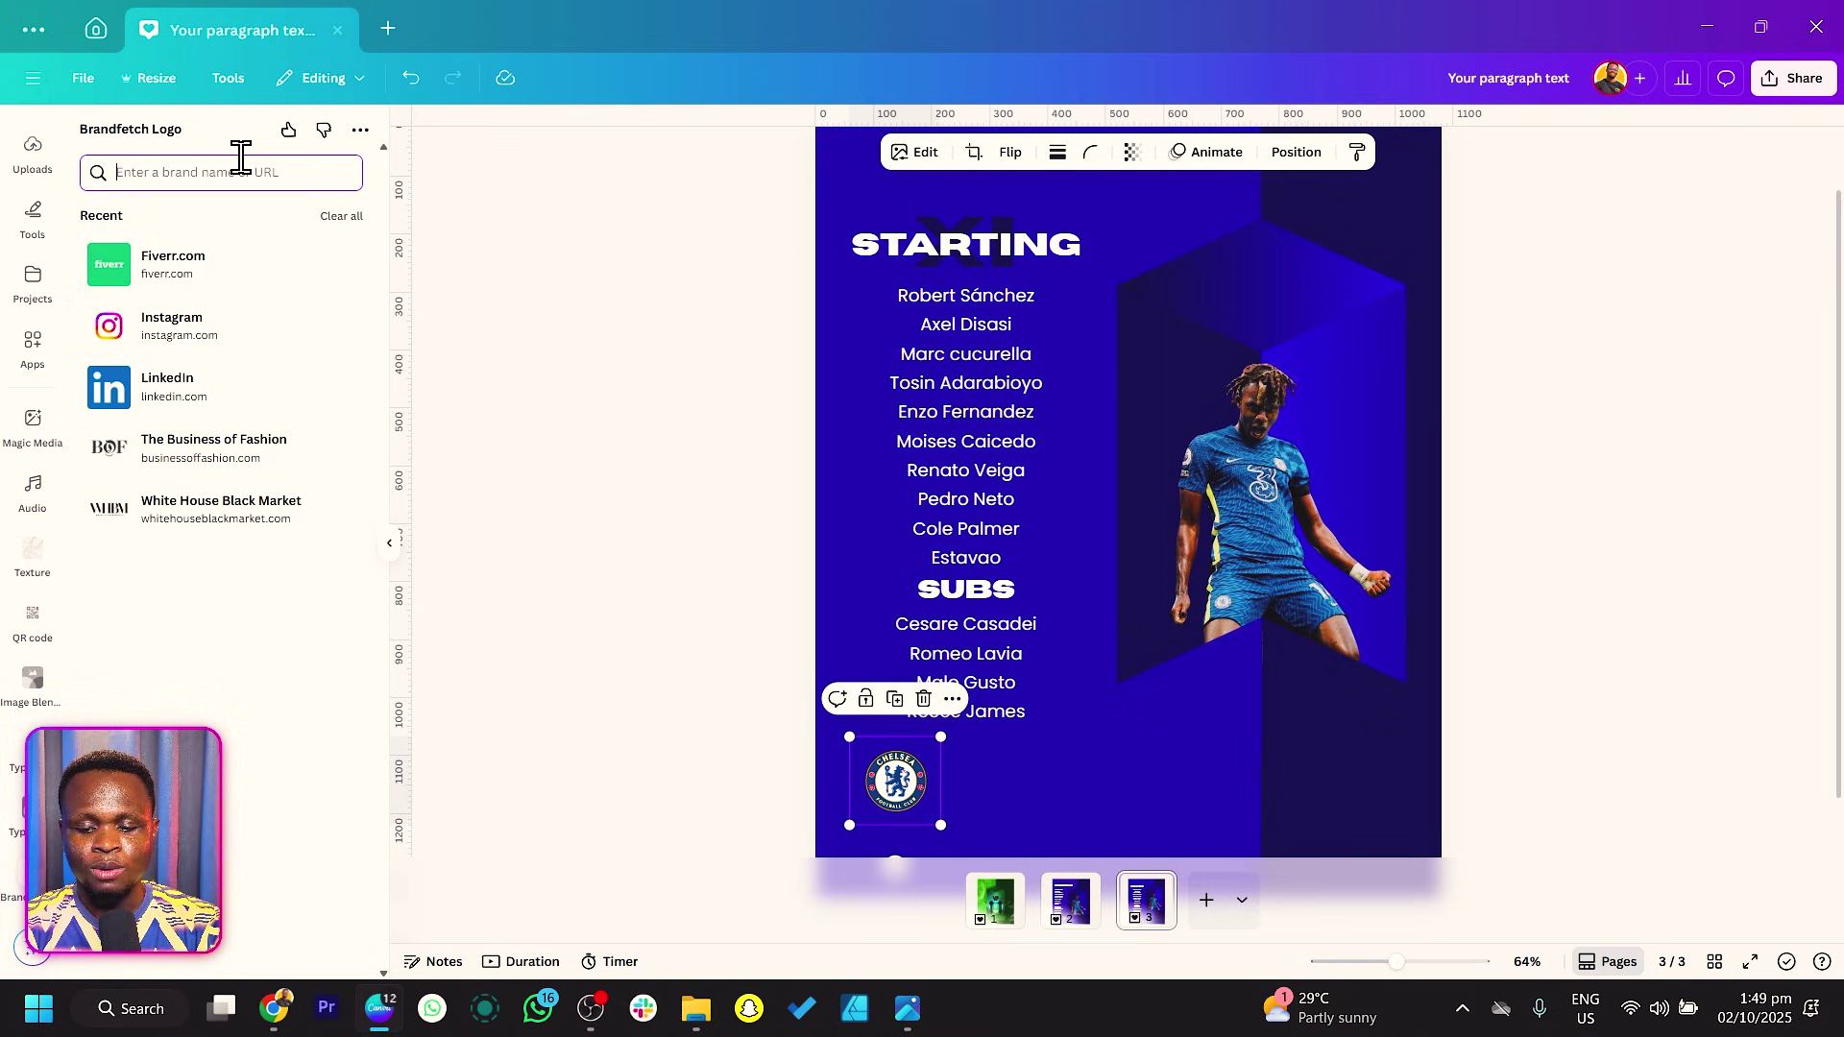
{"action": "type", "text": "premier"}
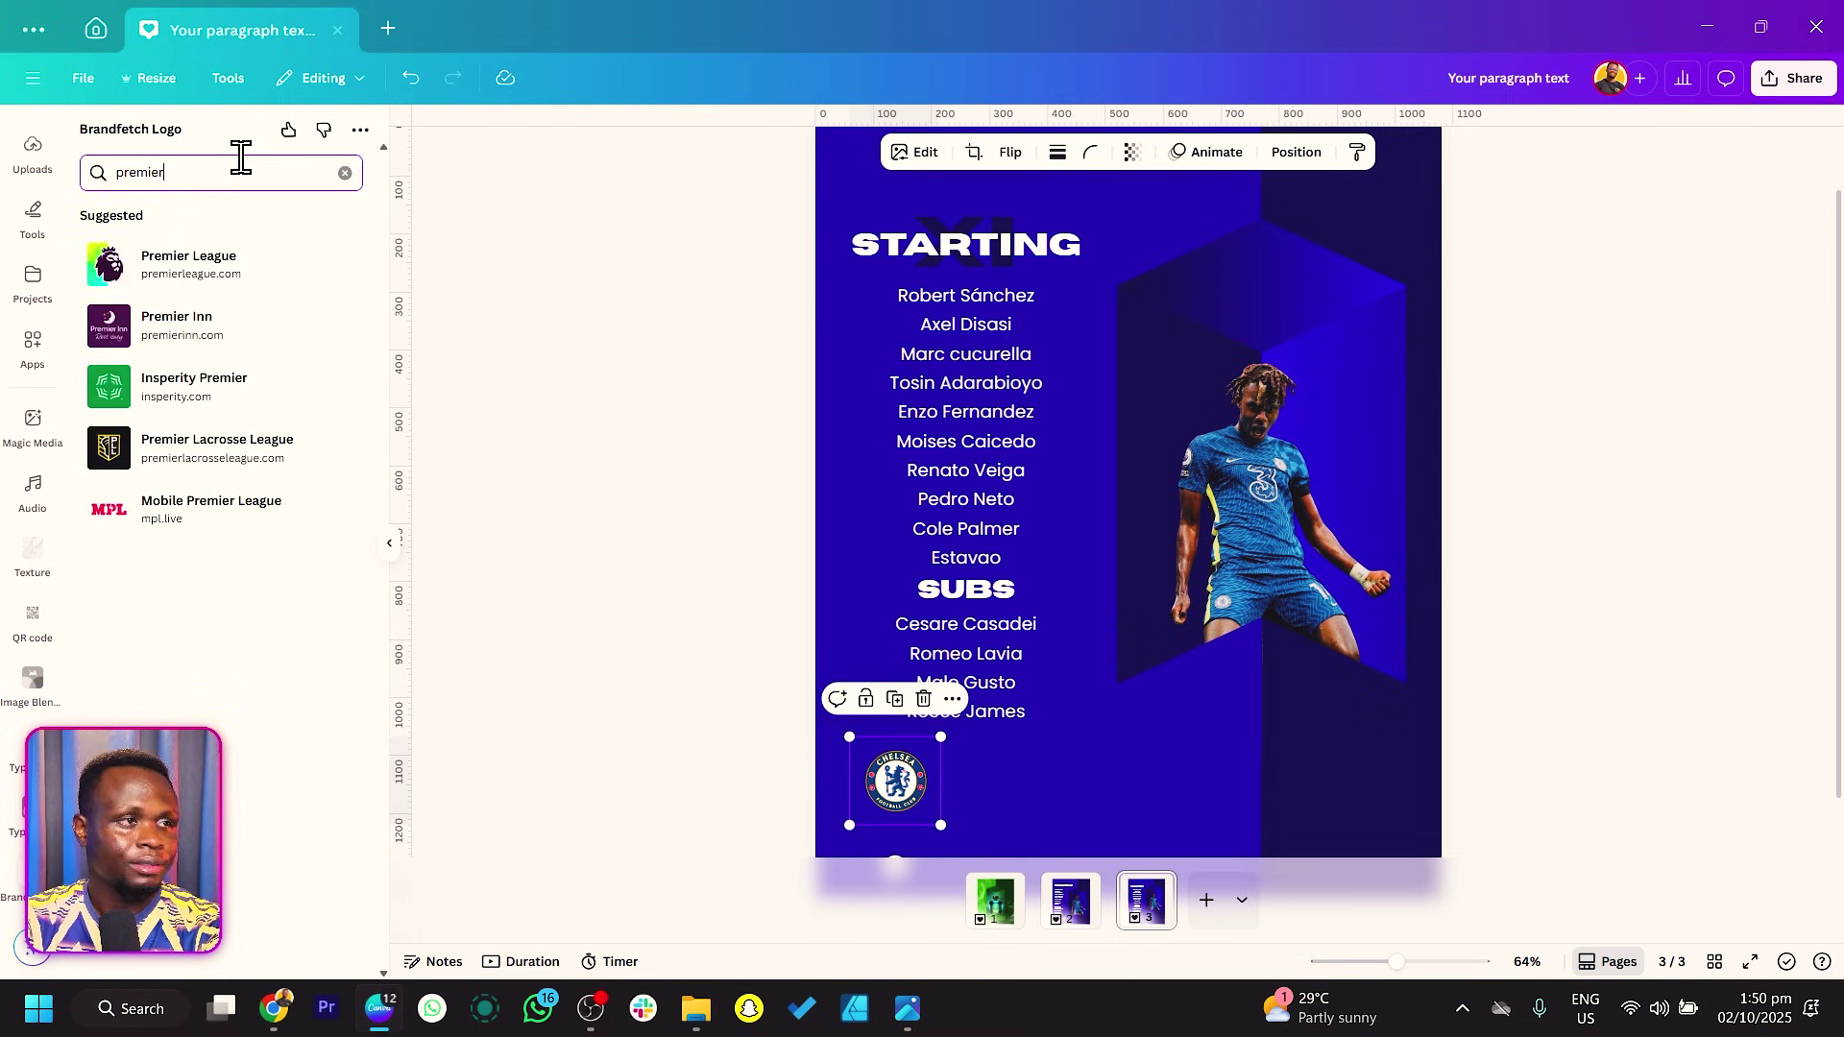
{"action": "left_click", "coordinate": [144, 268]}
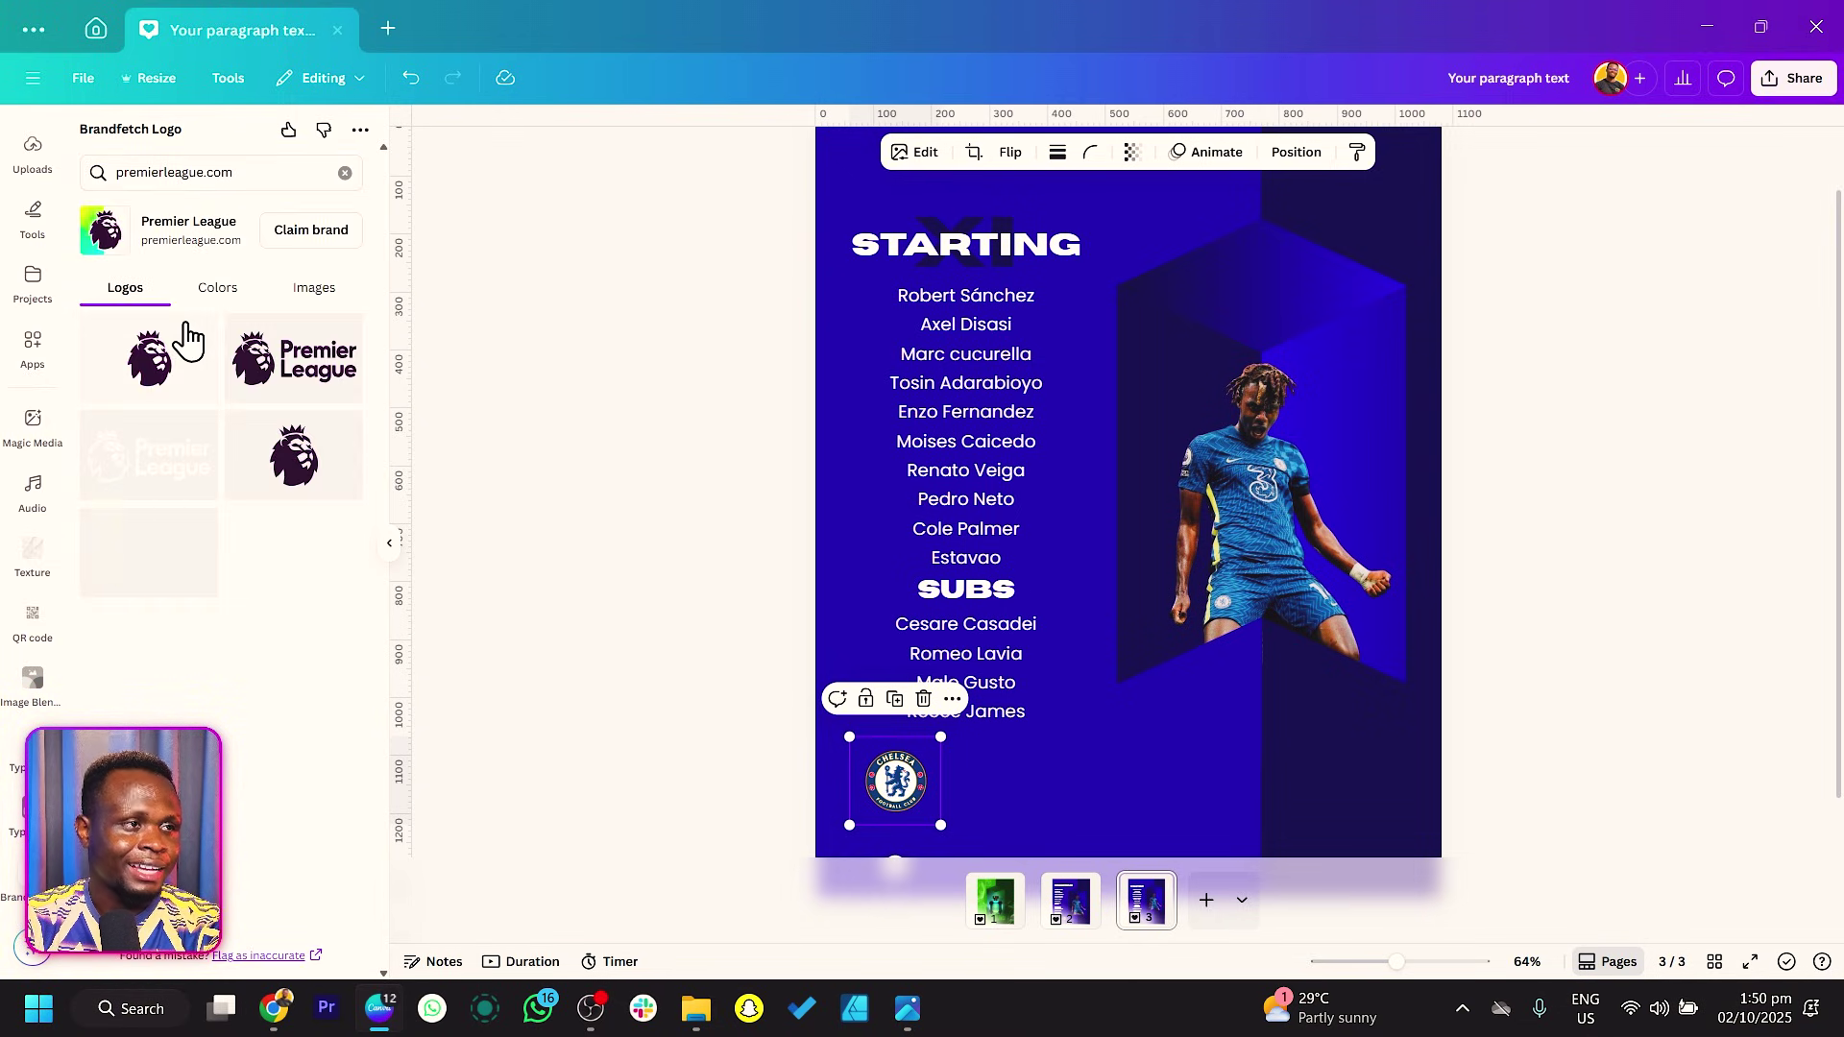
{"action": "left_click", "coordinate": [279, 384]}
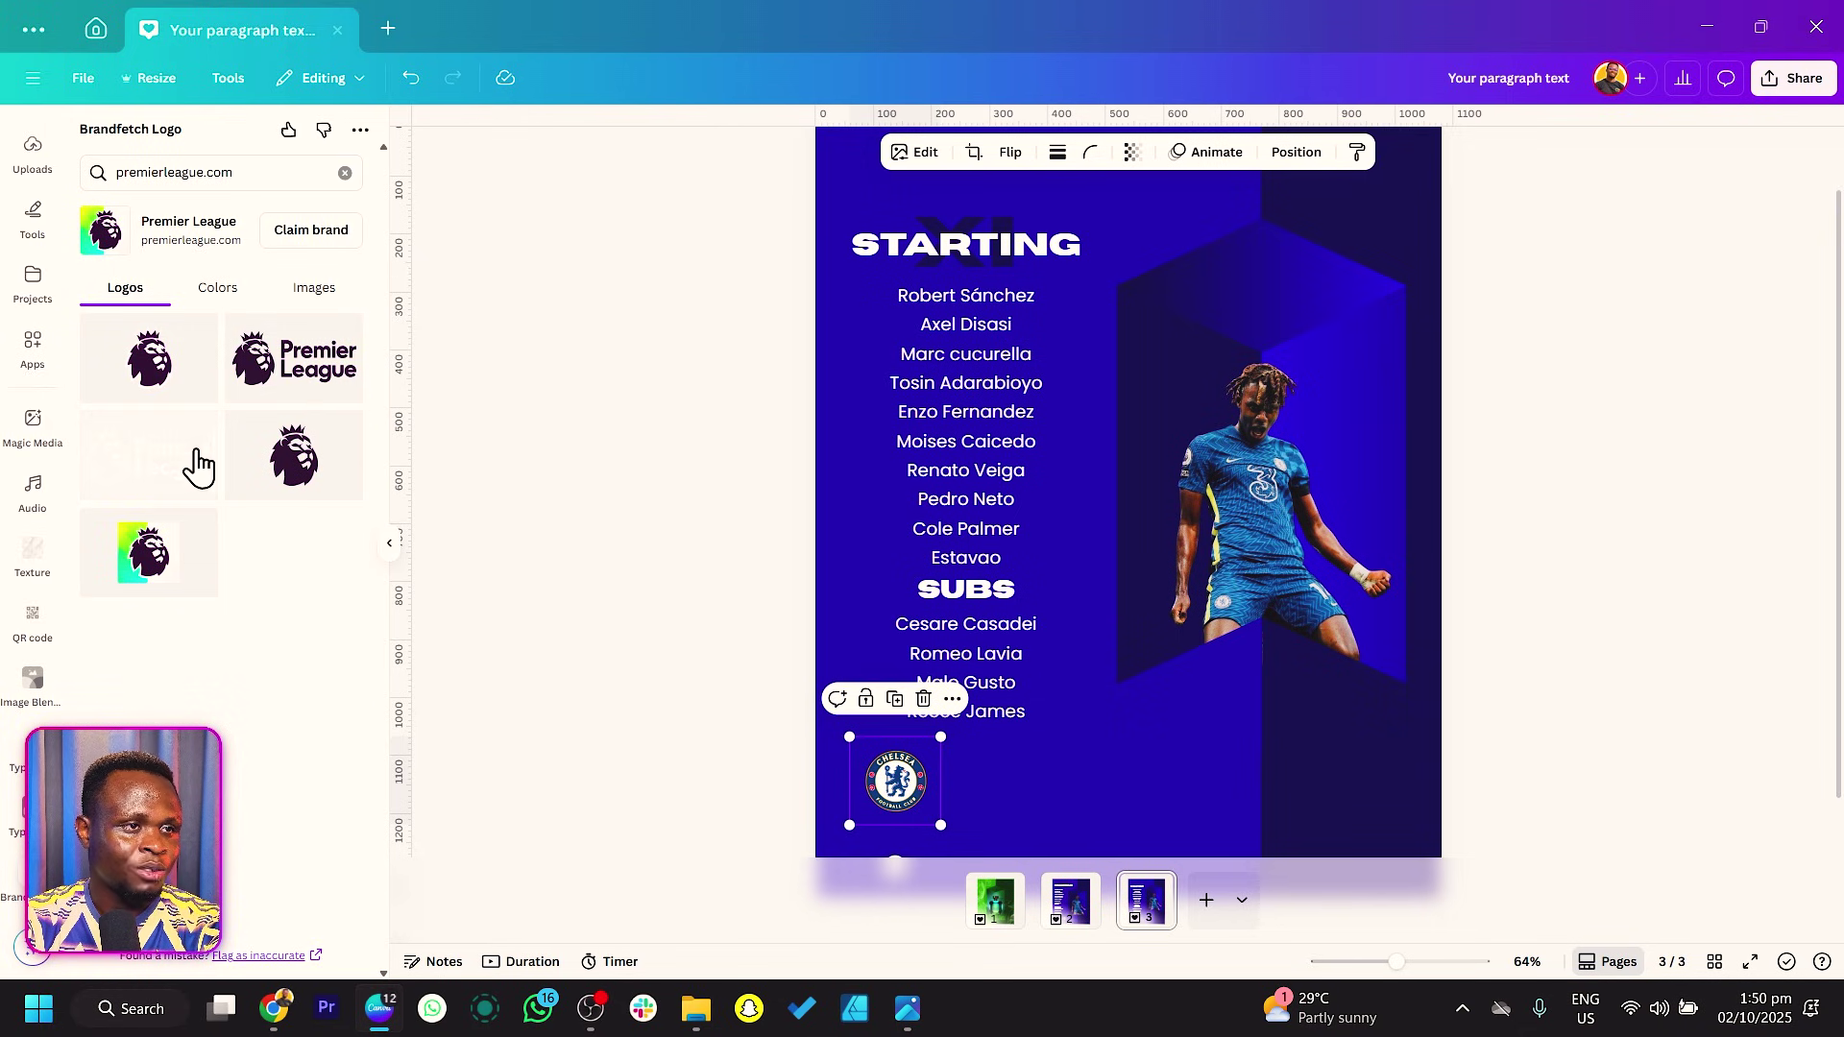
{"action": "left_click_drag", "start_coordinate": [1213, 551], "coordinate": [1032, 764]}
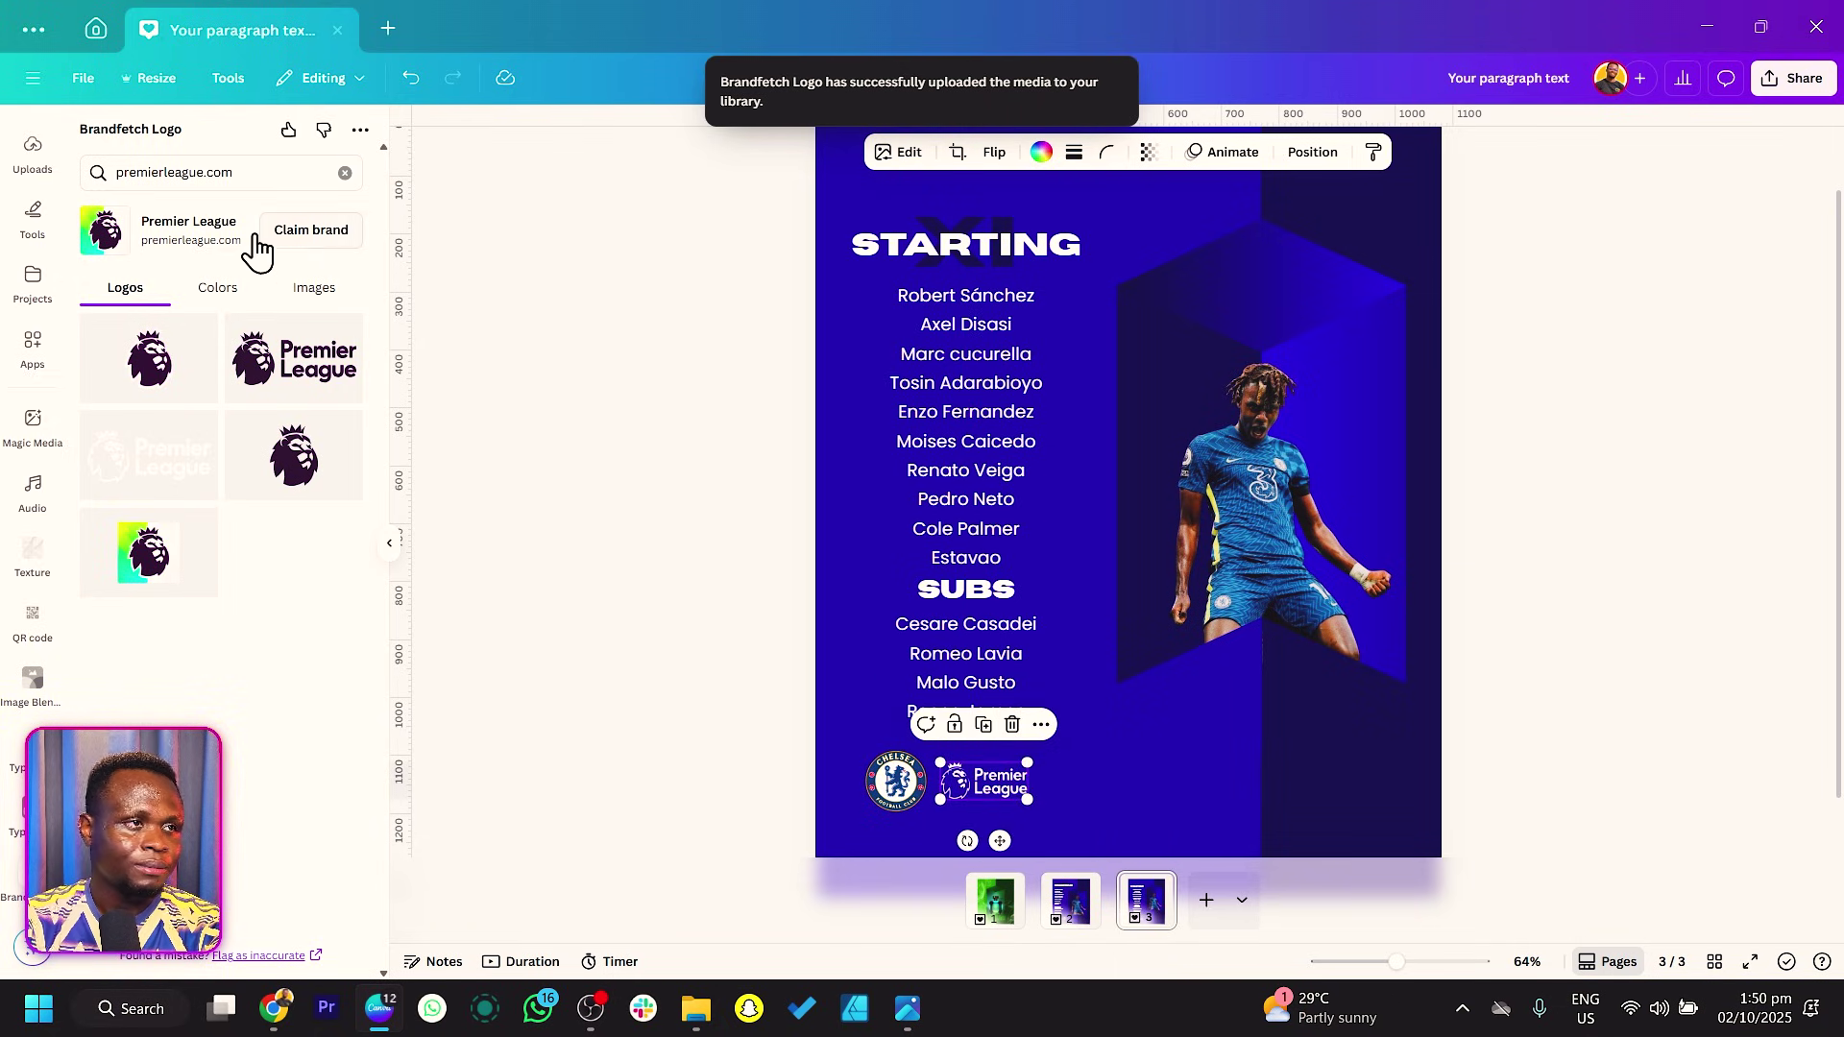
Step: Switch to Chrome, search Google for "premiere league" and open the full match schedule to look up the fixtures
{"action": "left_click_drag", "start_coordinate": [233, 173], "coordinate": [106, 174]}
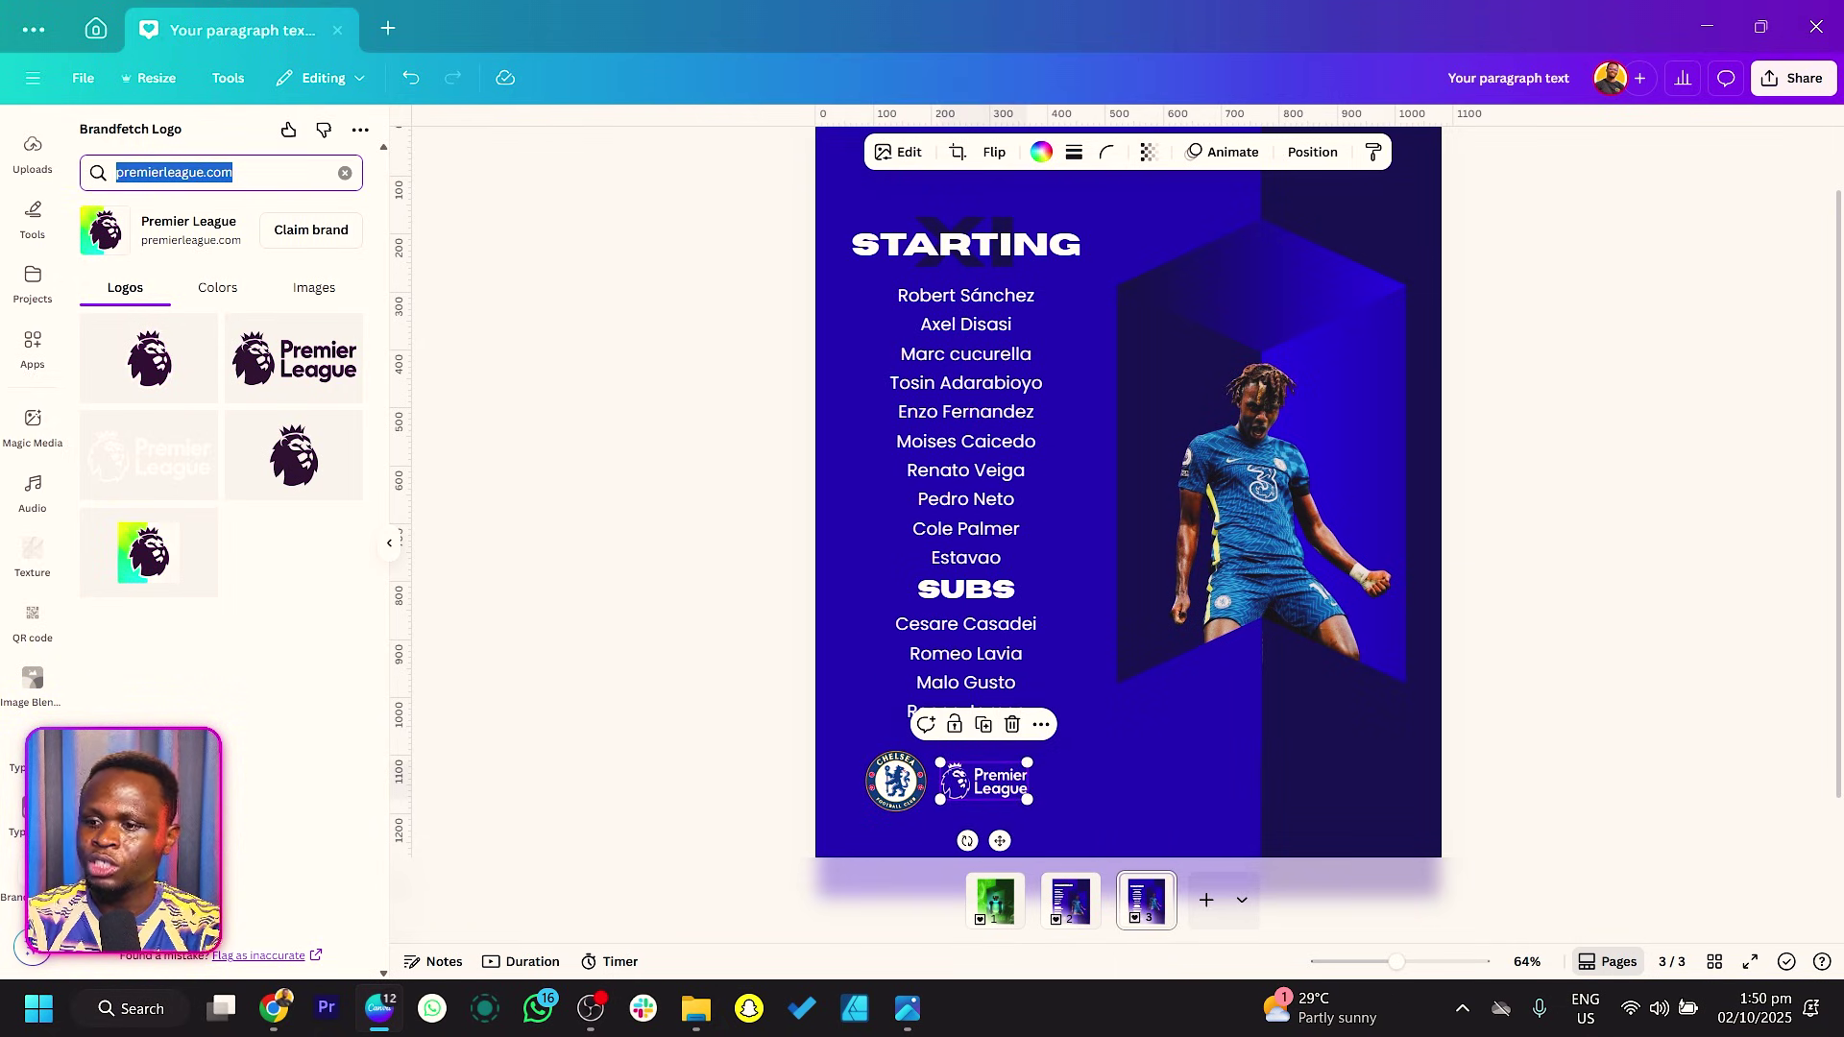
{"action": "key", "text": "alt+Tab"}
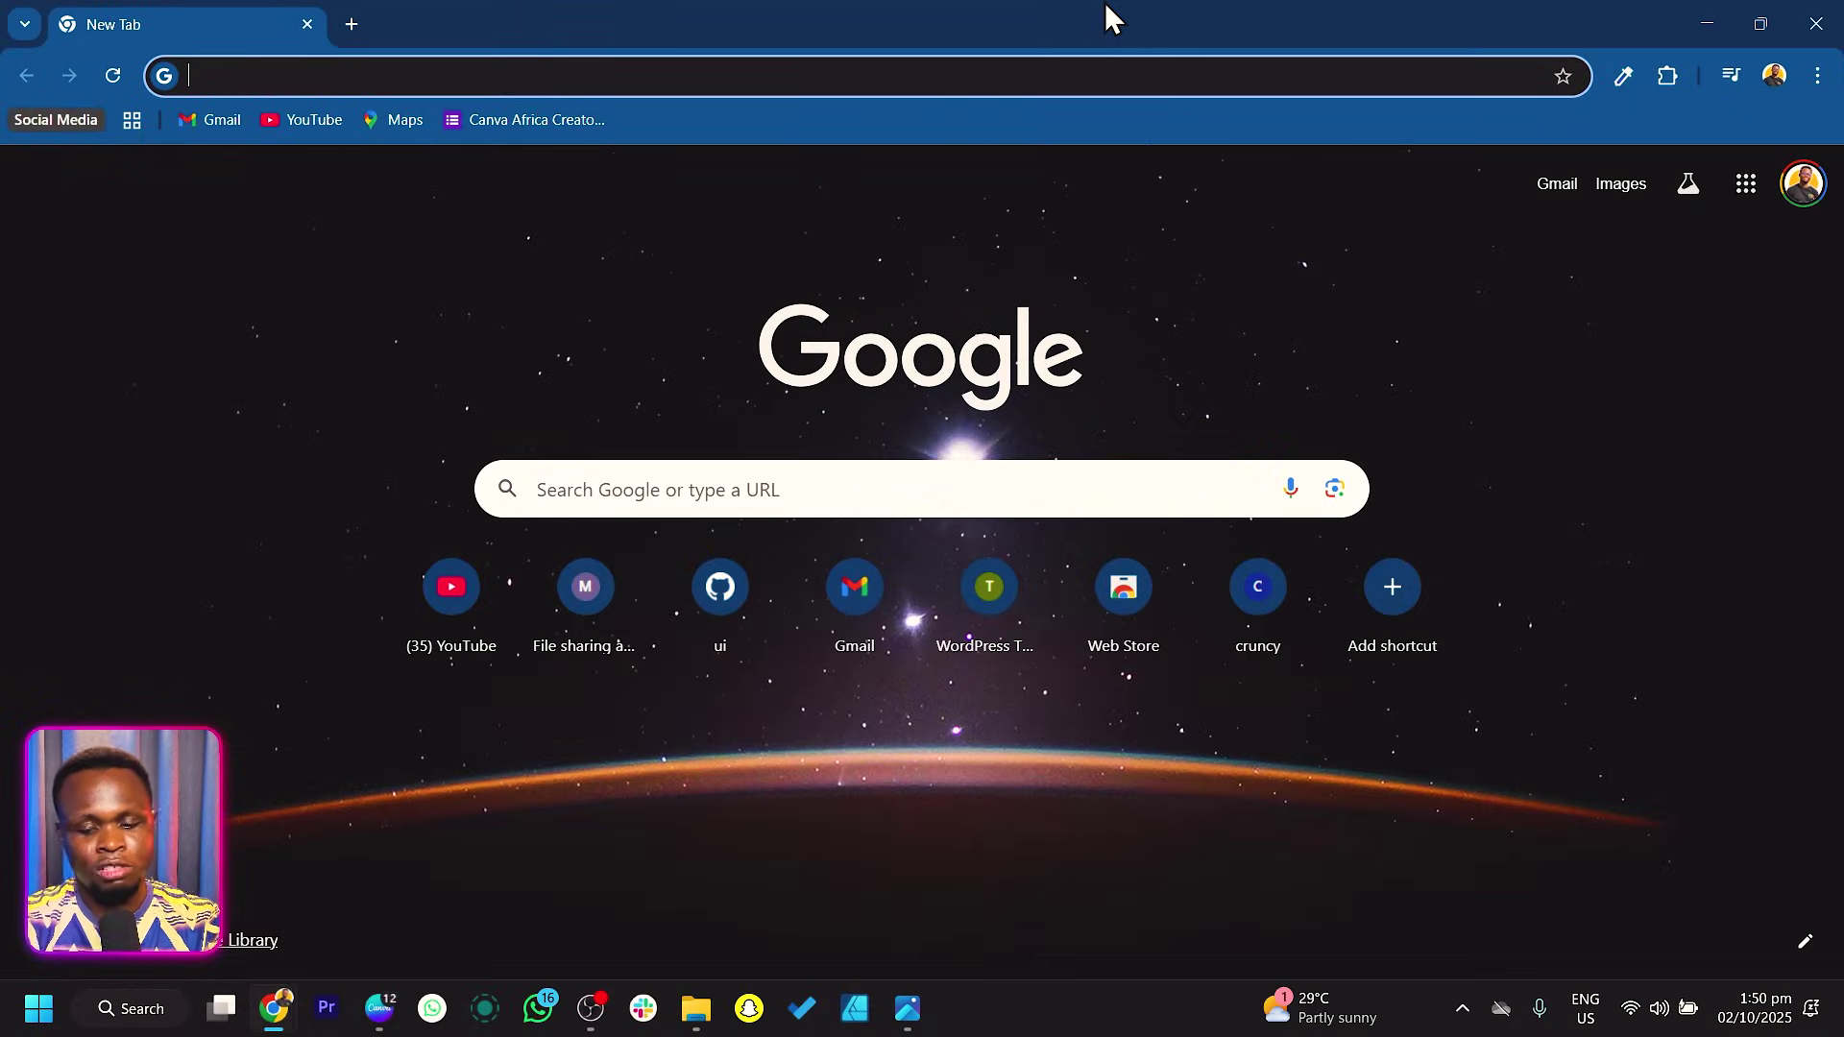
{"action": "type", "text": "premiere"}
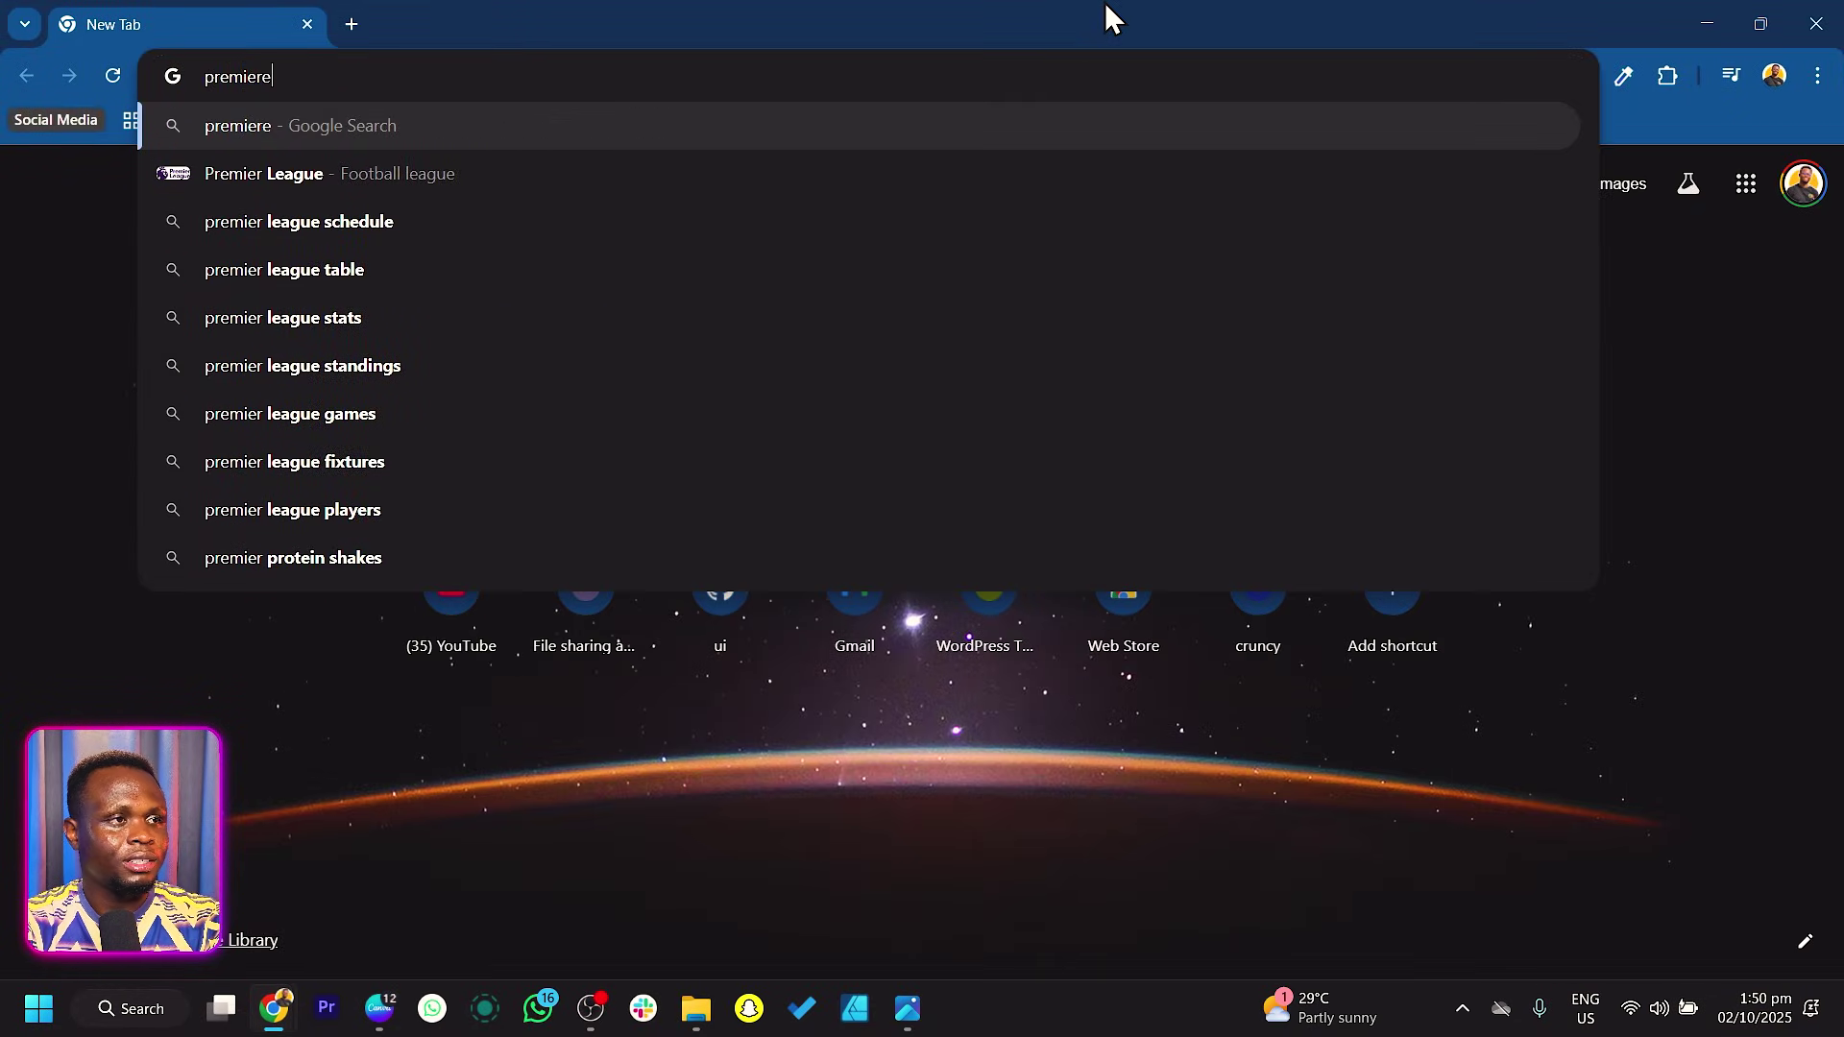
{"action": "type", "text": " league"}
{"action": "key", "text": "Return"}
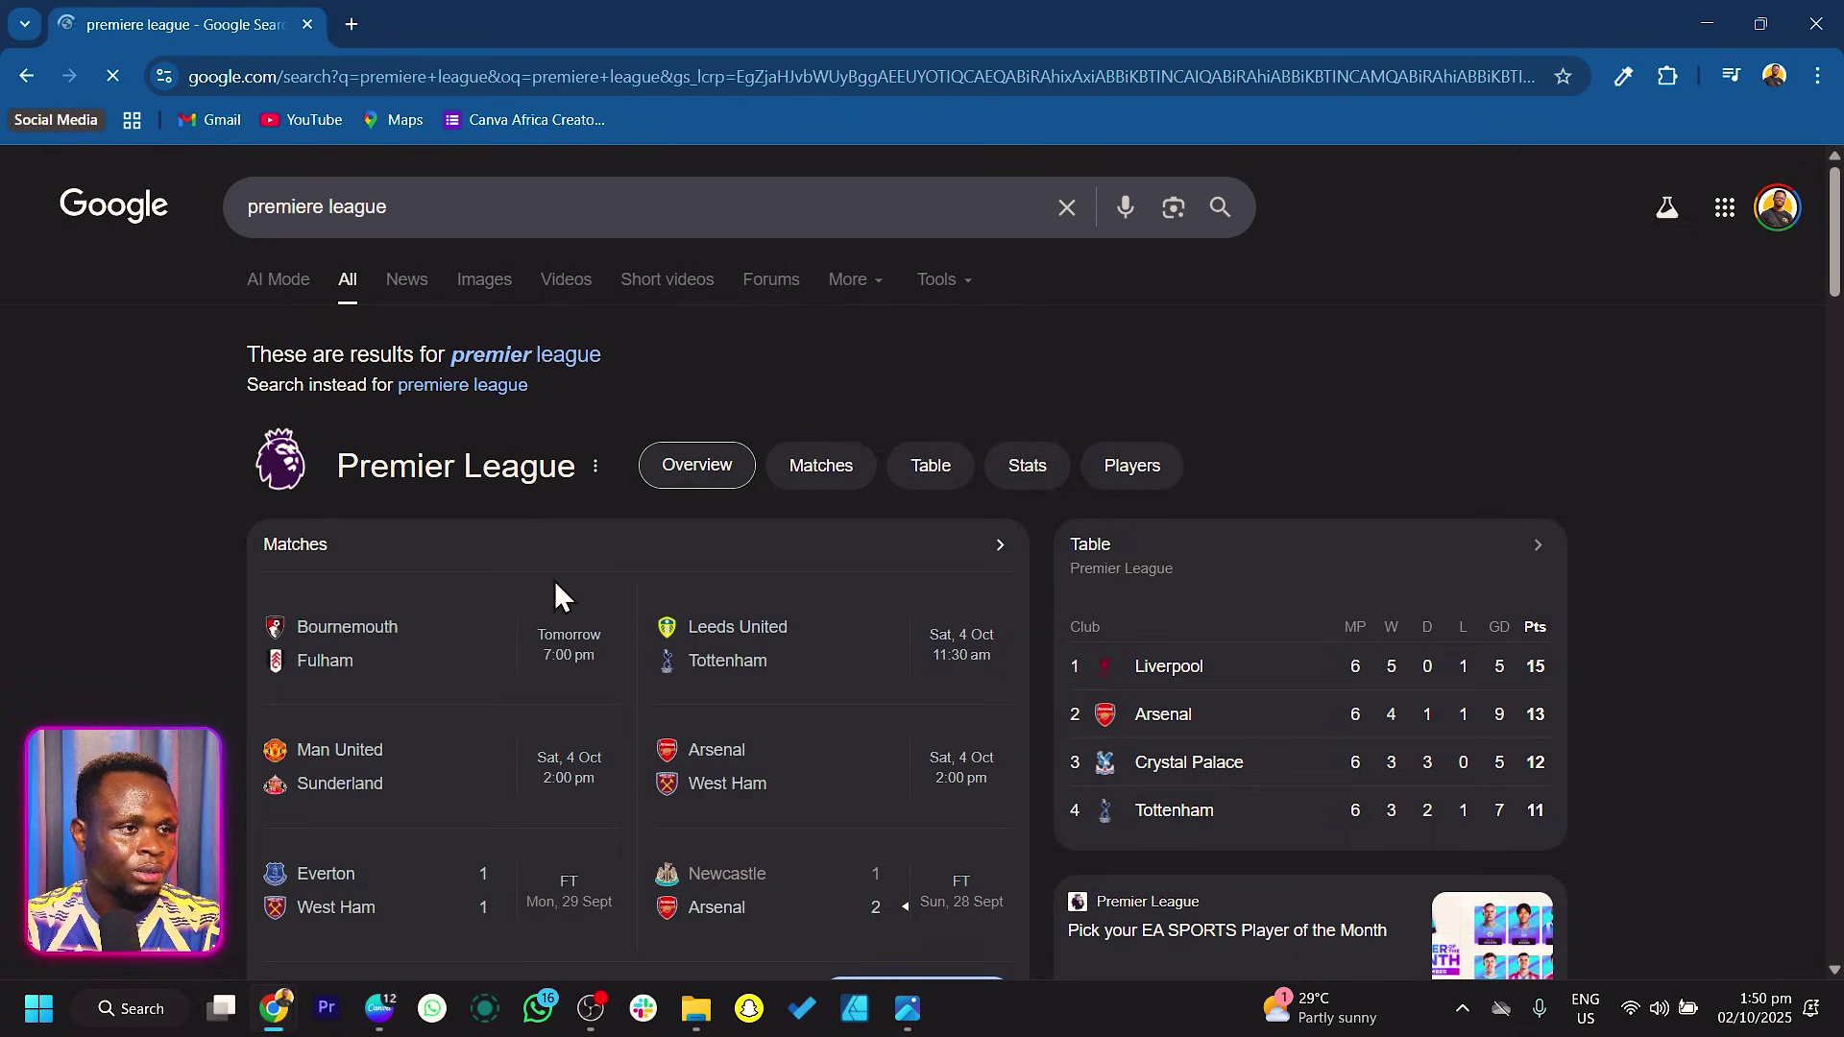
{"action": "scroll", "coordinate": [663, 514], "scroll_direction": "down", "scroll_amount": 2}
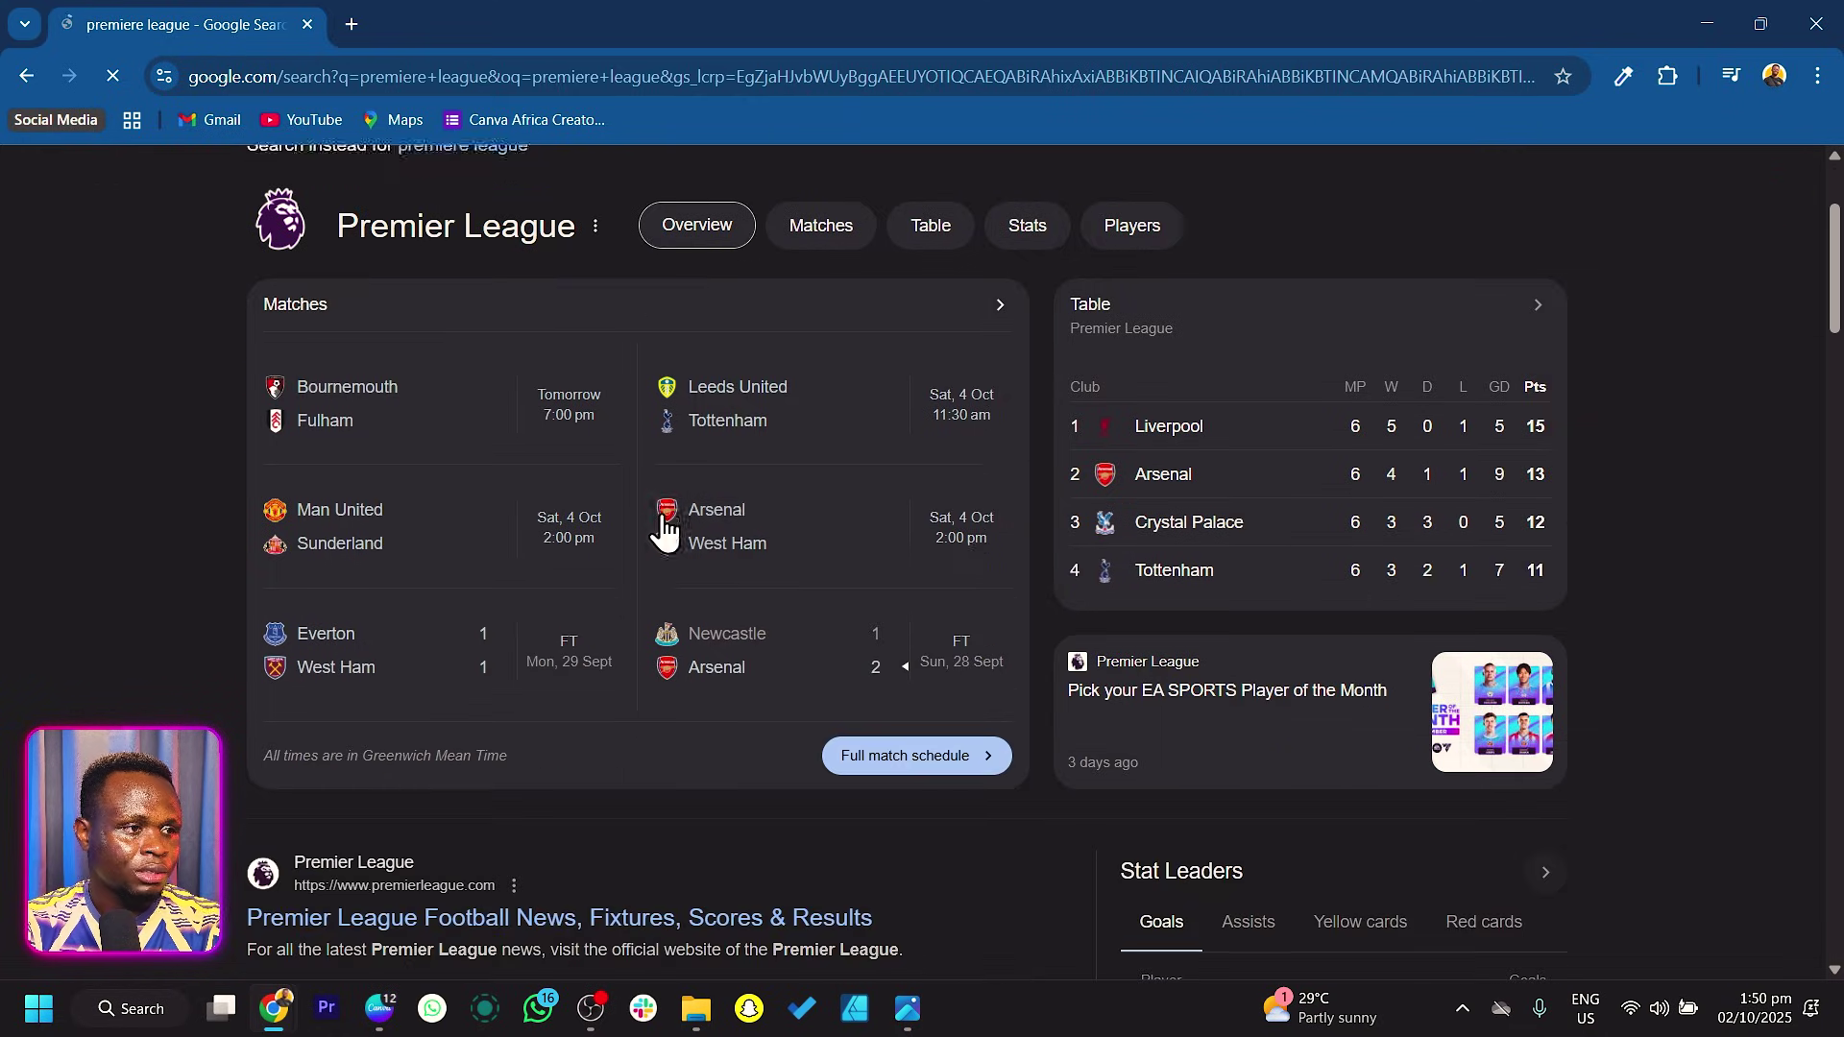
{"action": "left_click", "coordinate": [862, 765]}
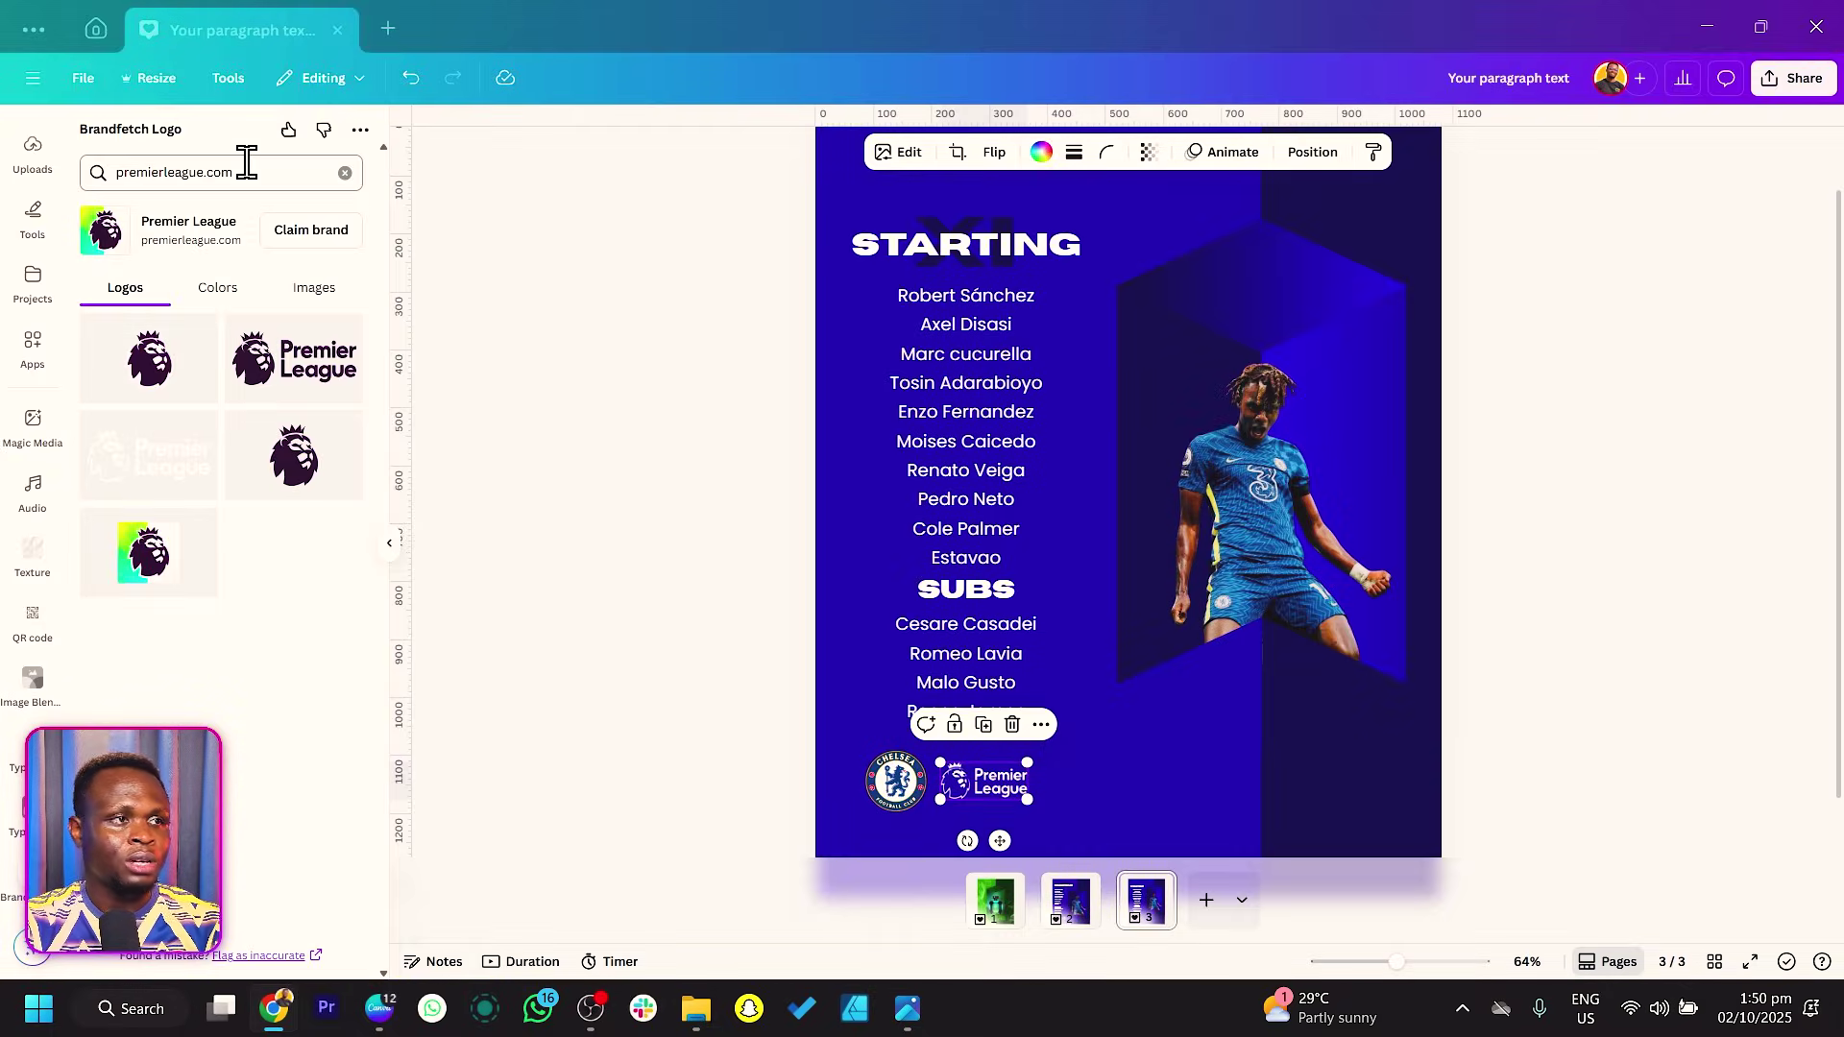
Step: Switch back to Canva and try to place the Liverpool FC logo from Brandfetch, scaled down, beside the Premier League logo
{"action": "left_click", "coordinate": [247, 168]}
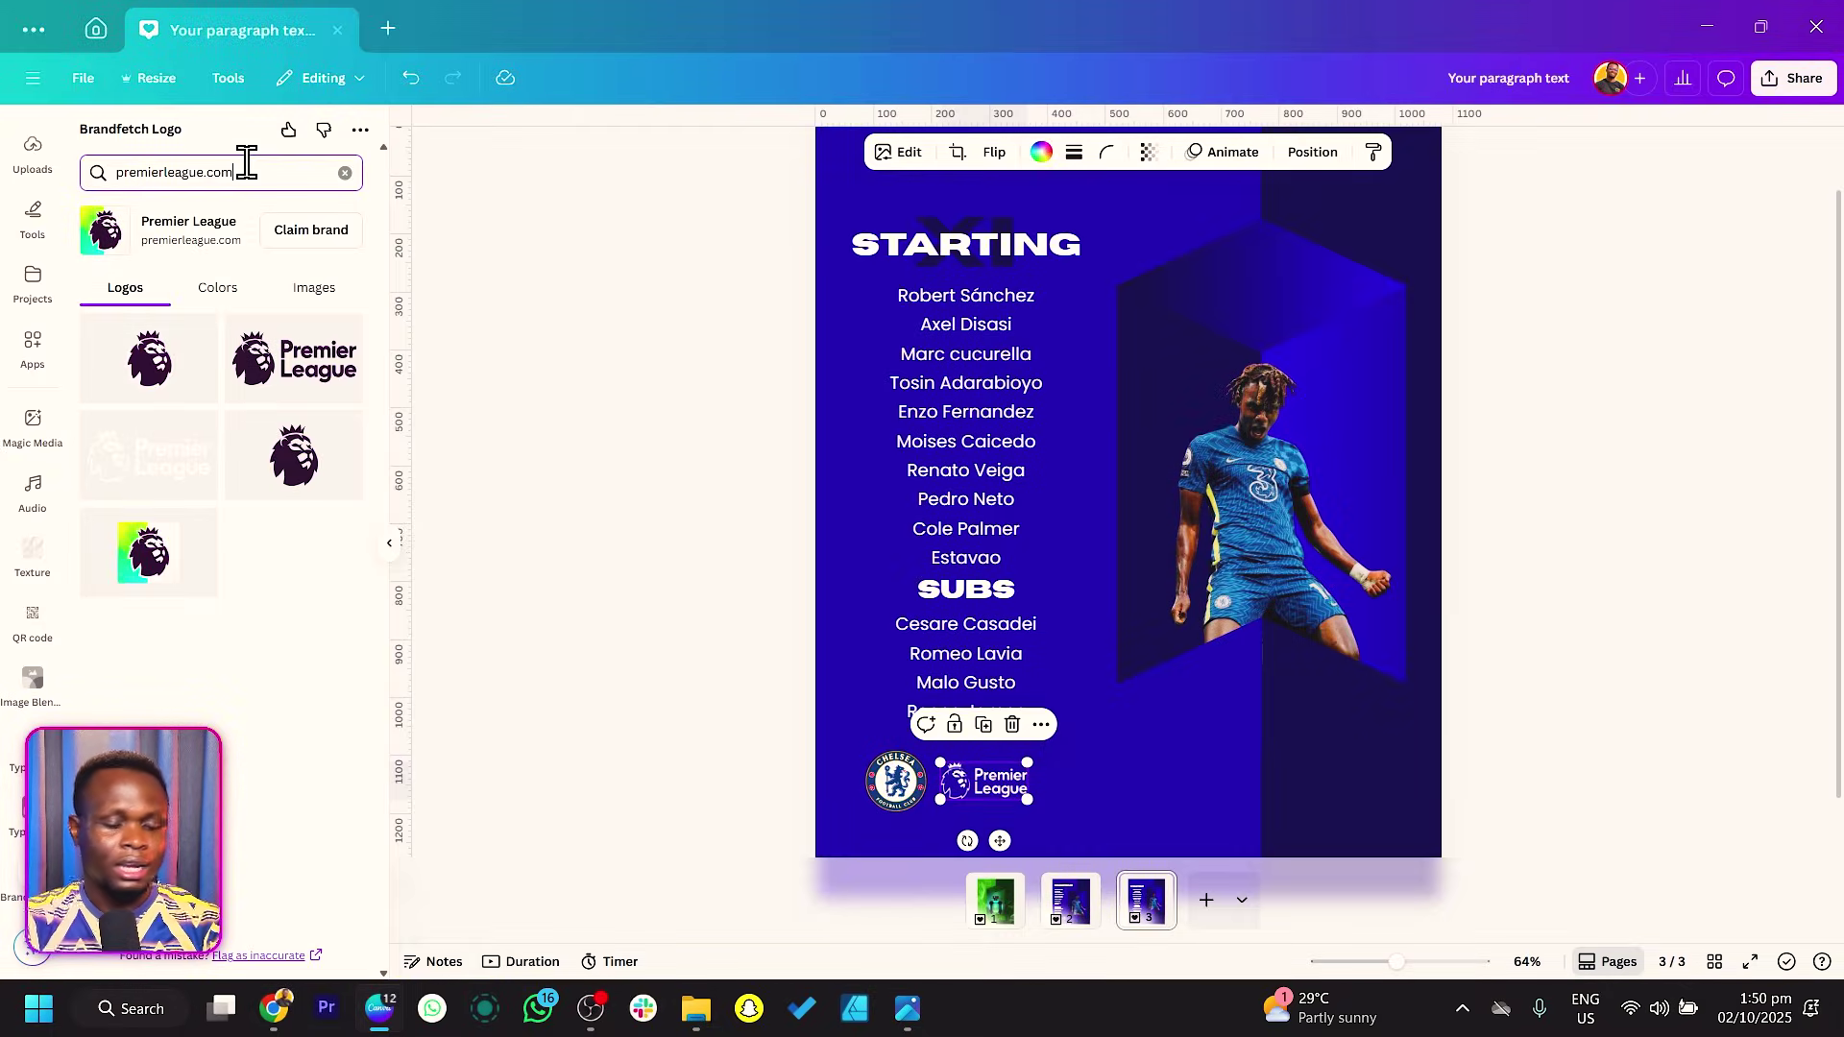
{"action": "triple_click", "coordinate": [247, 168]}
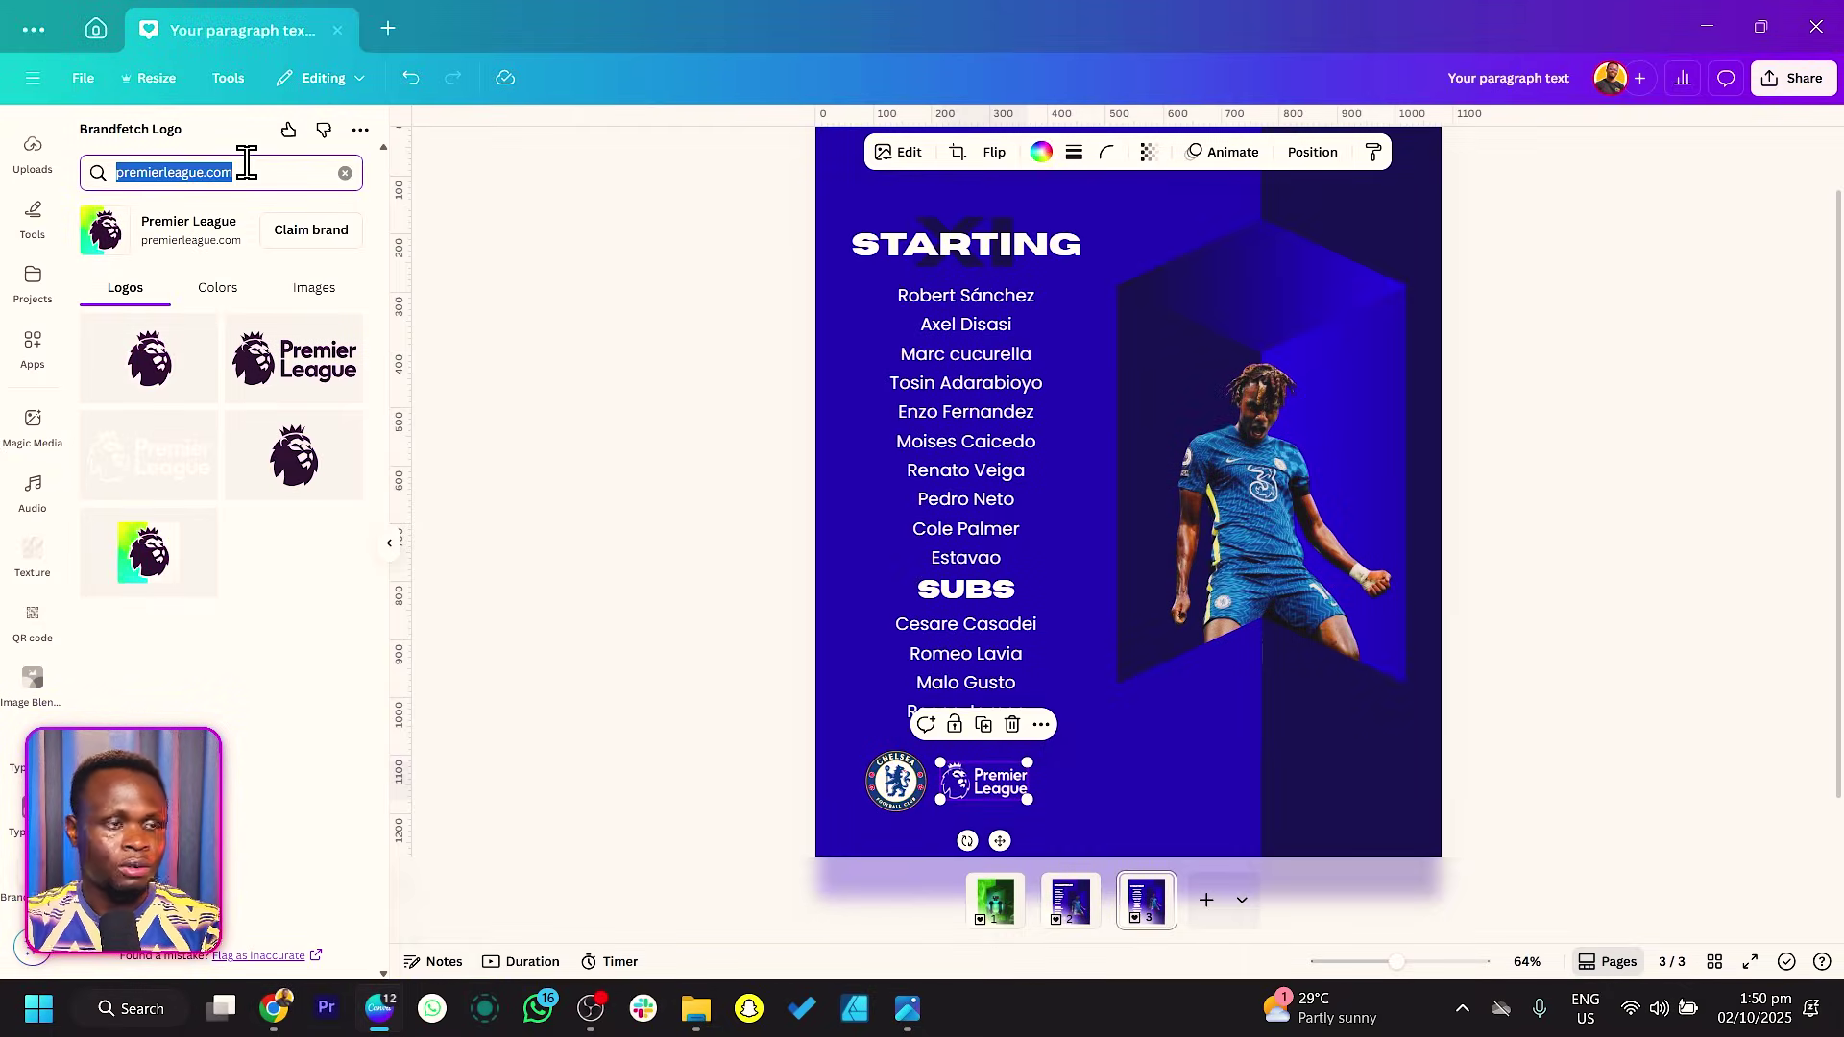
{"action": "type", "text": "liverpool"}
{"action": "left_click", "coordinate": [155, 265]}
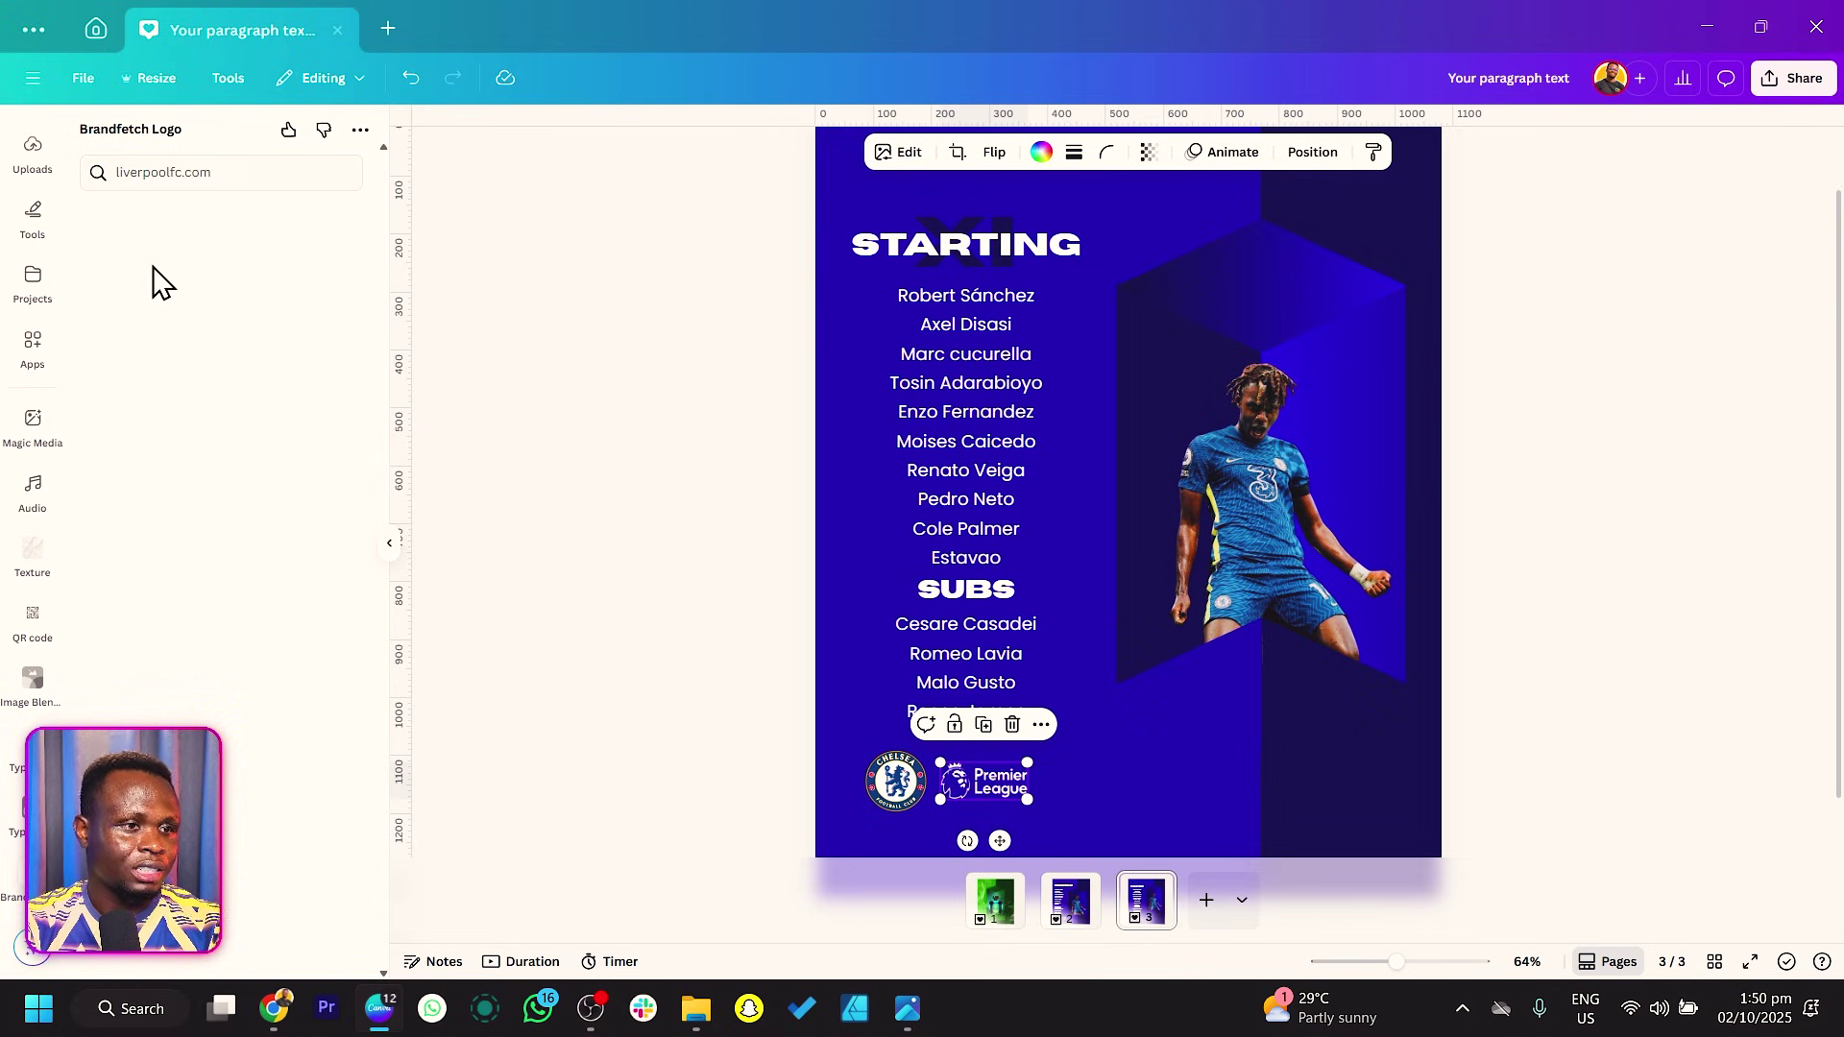
{"action": "left_click", "coordinate": [154, 375]}
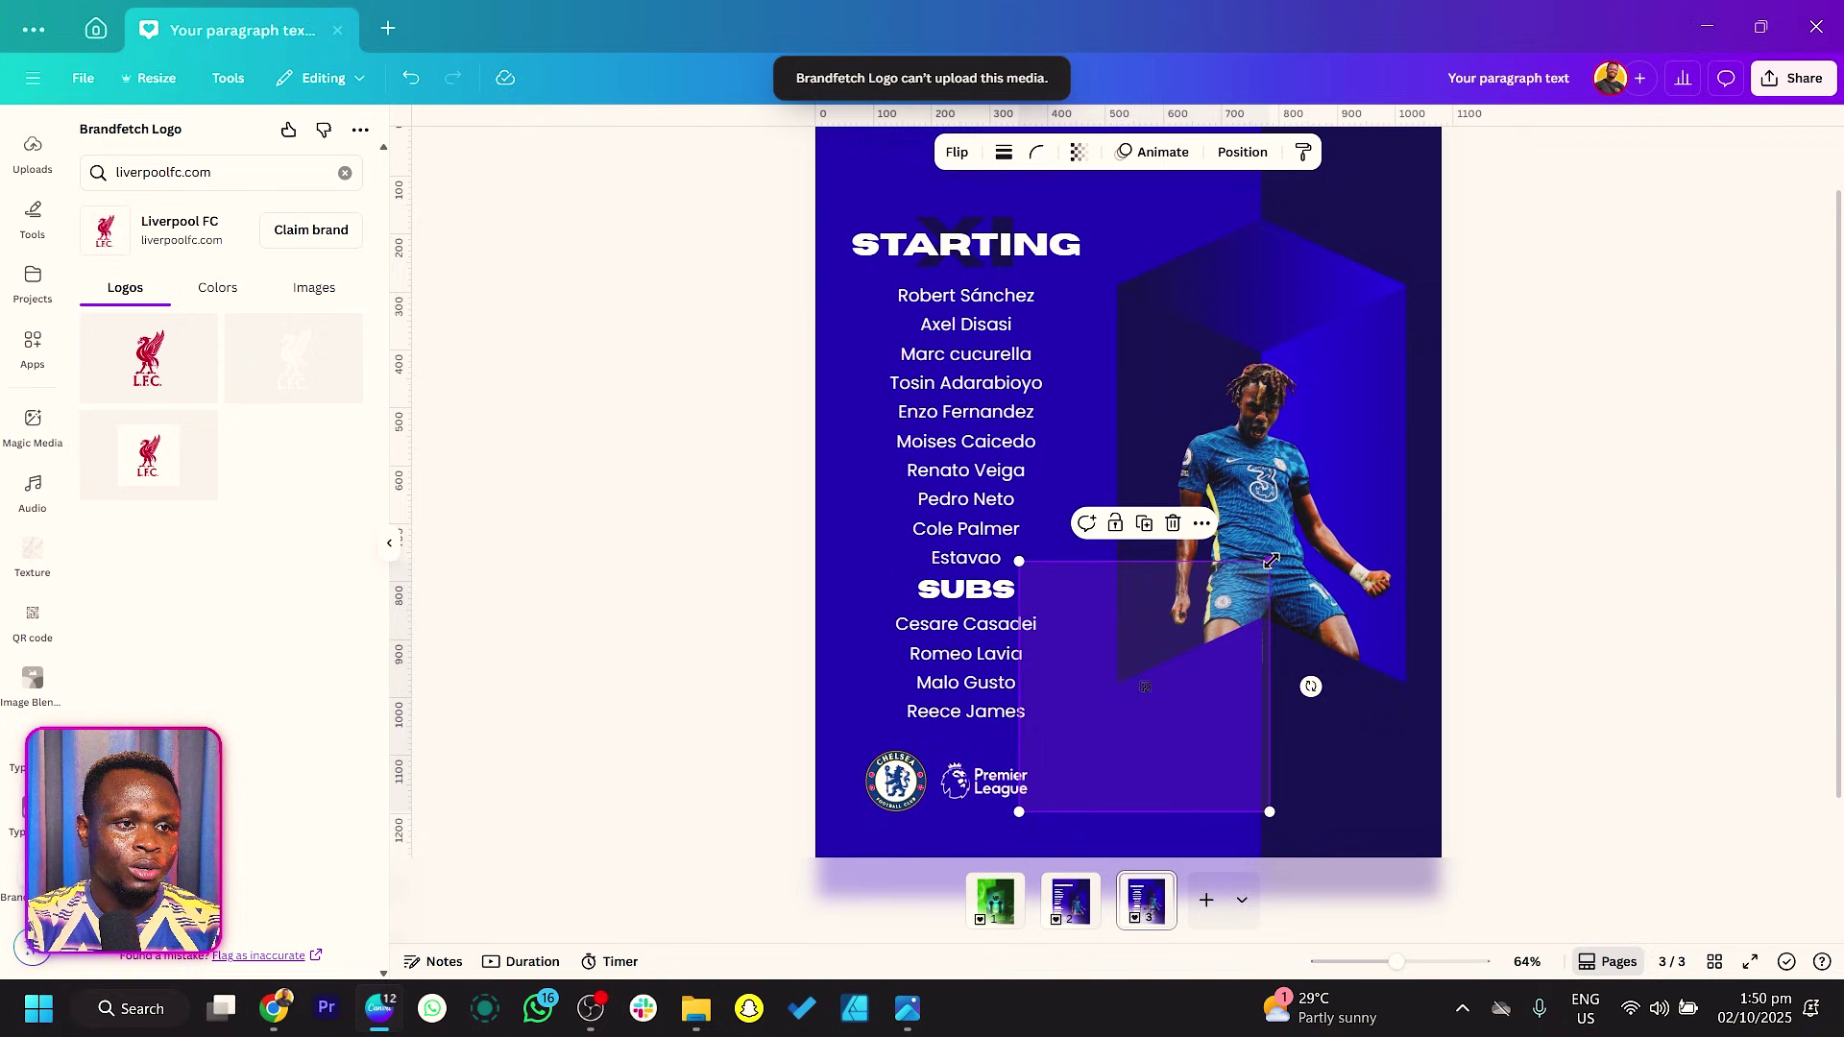
{"action": "left_click_drag", "start_coordinate": [1258, 672], "coordinate": [1165, 798]}
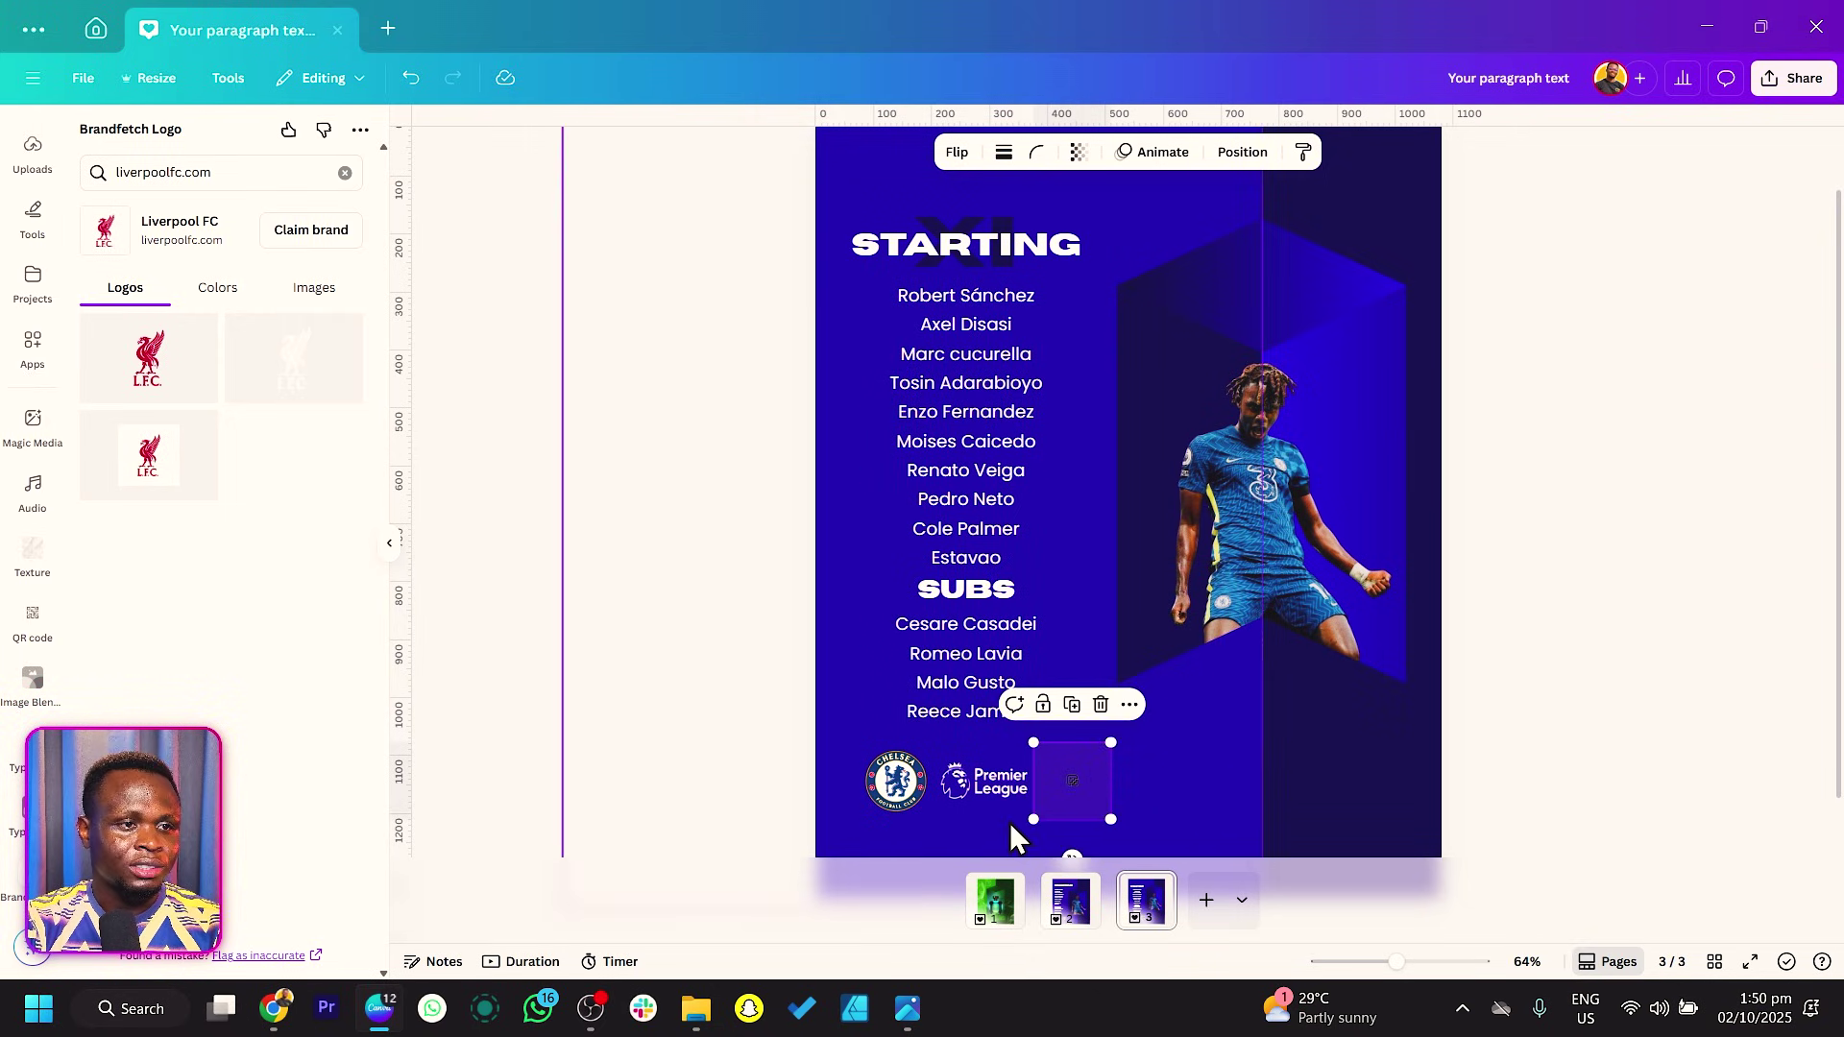
Step: Find Brighton & Hove Albion in Brandfetch and add its round crest to the poster
{"action": "left_click", "coordinate": [1077, 780]}
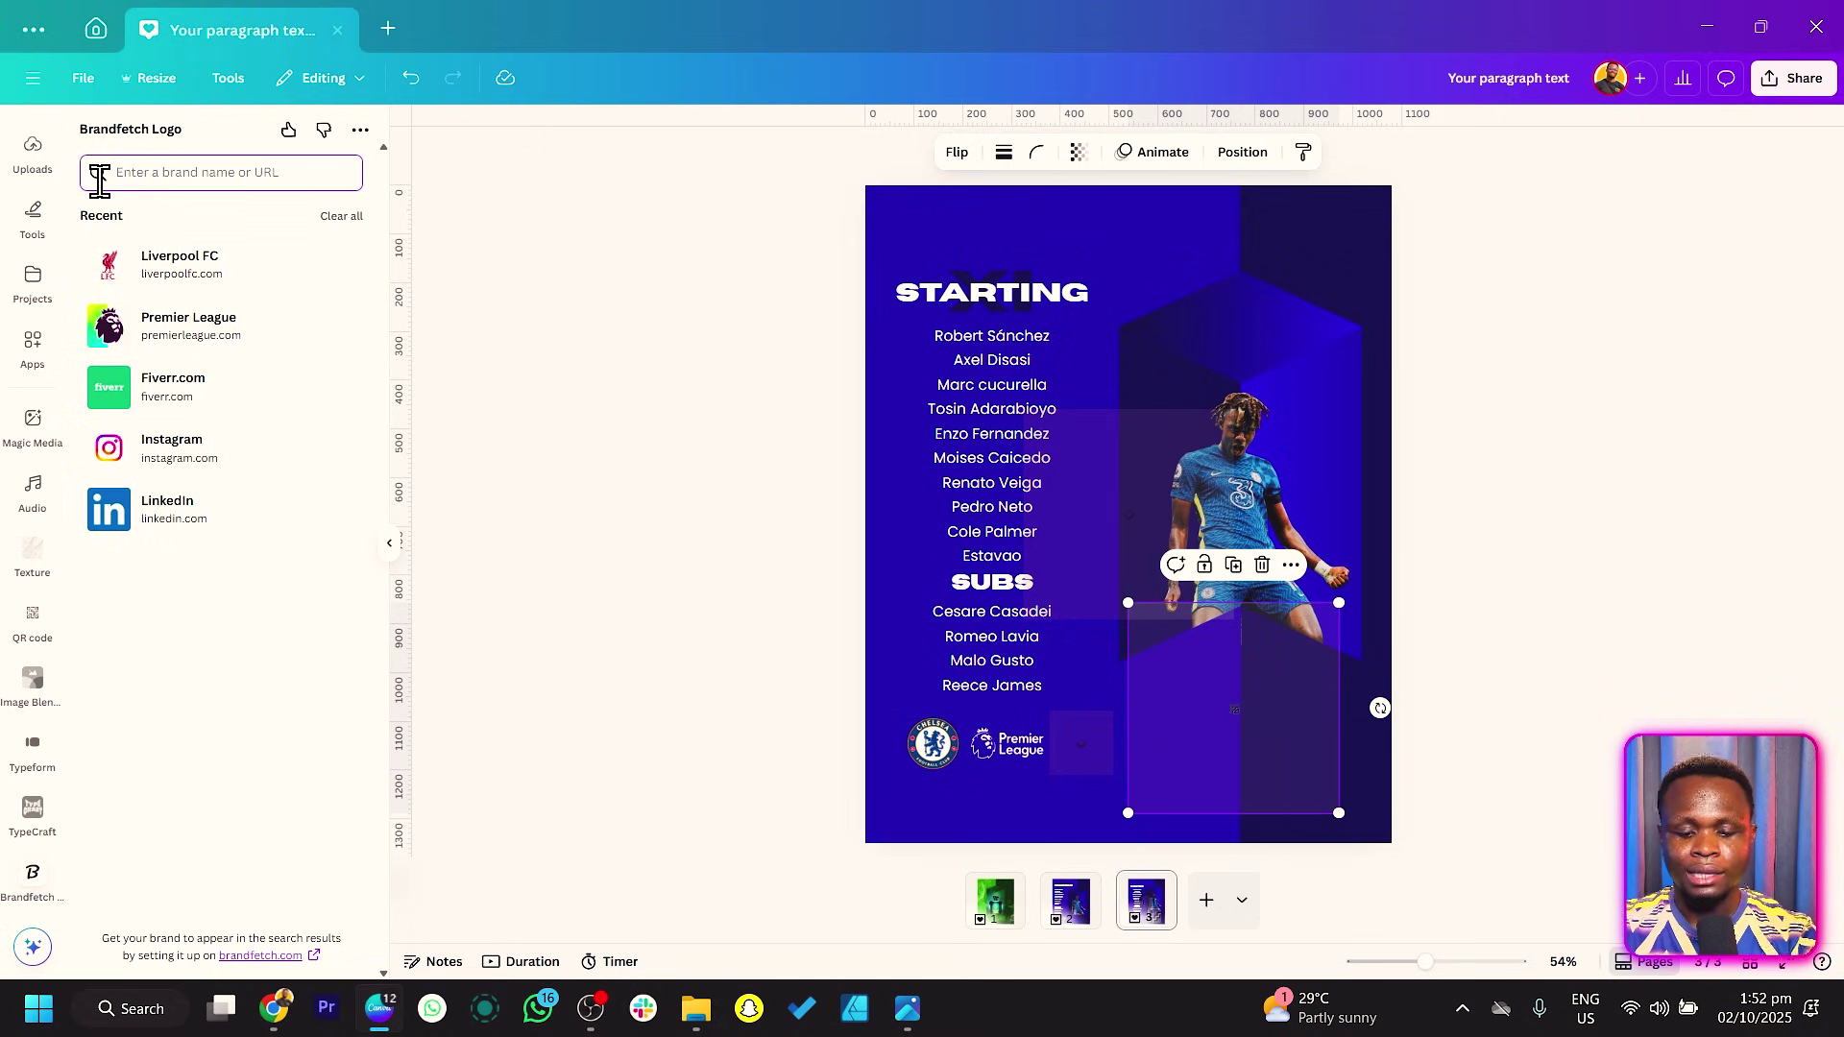
{"action": "type", "text": "brighton"}
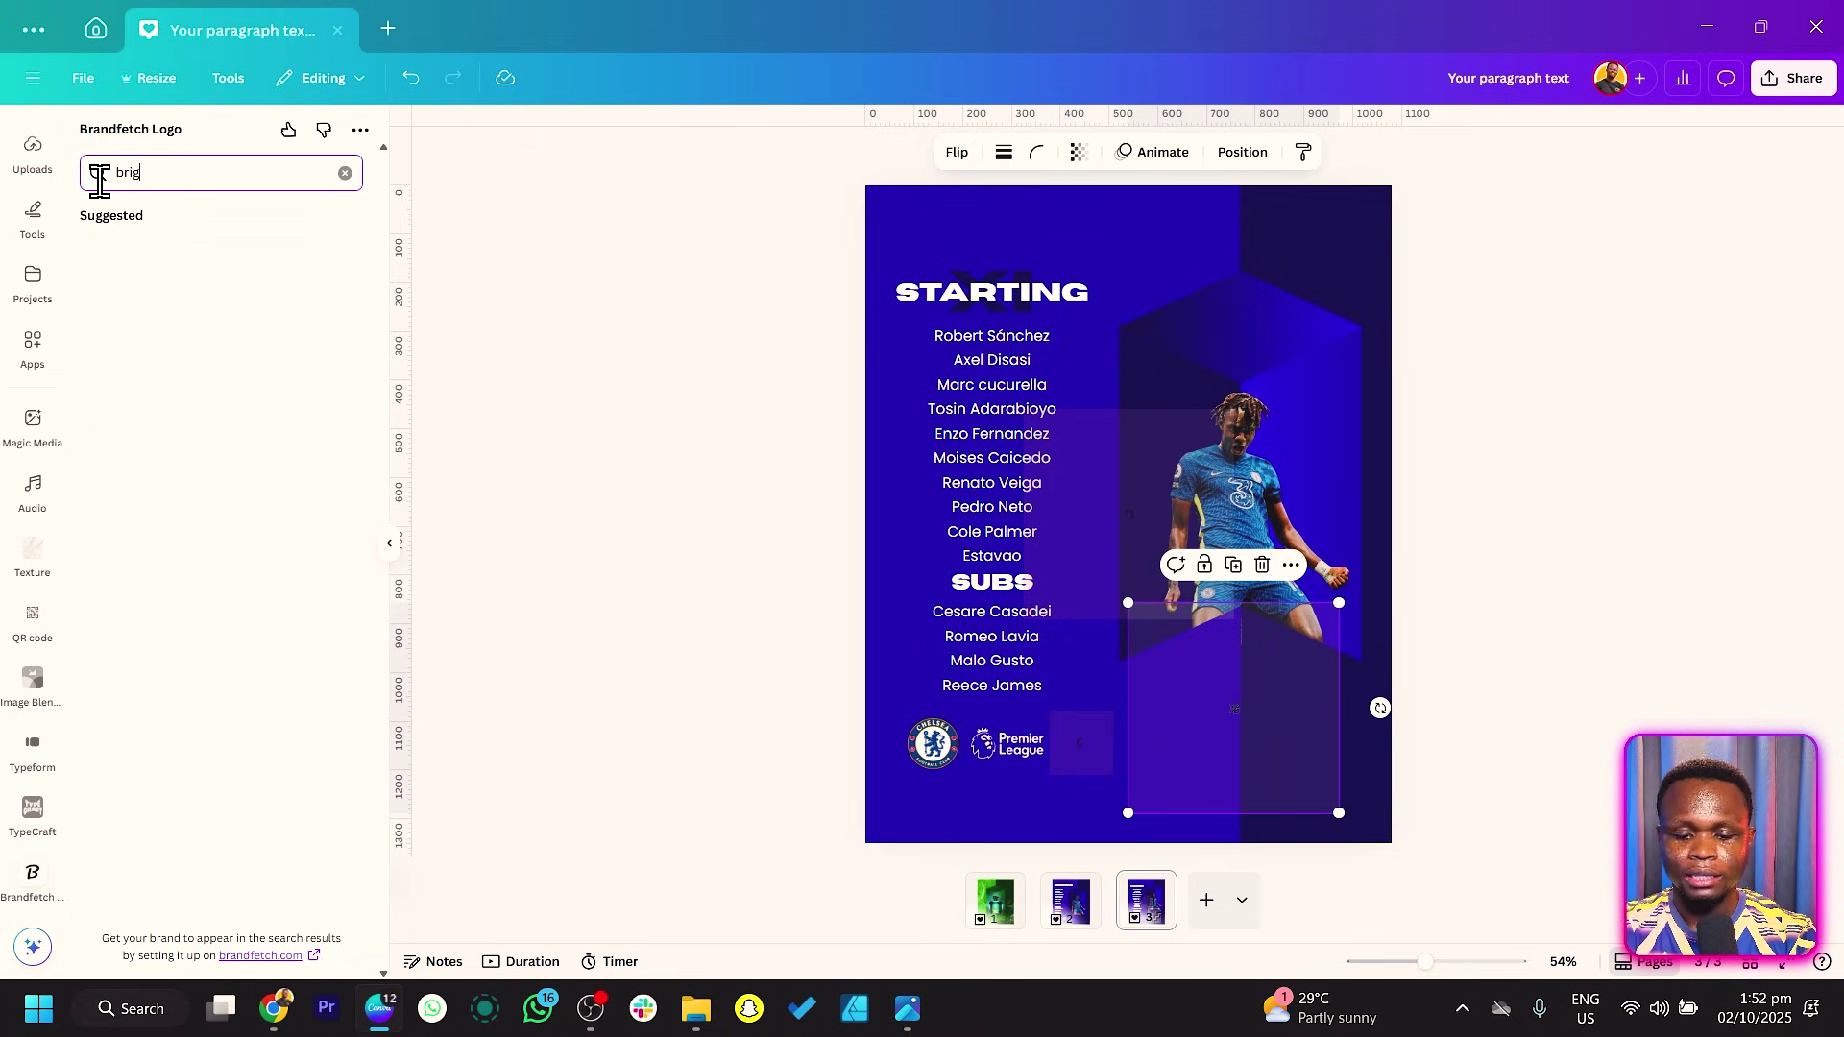
{"action": "left_click", "coordinate": [154, 269]}
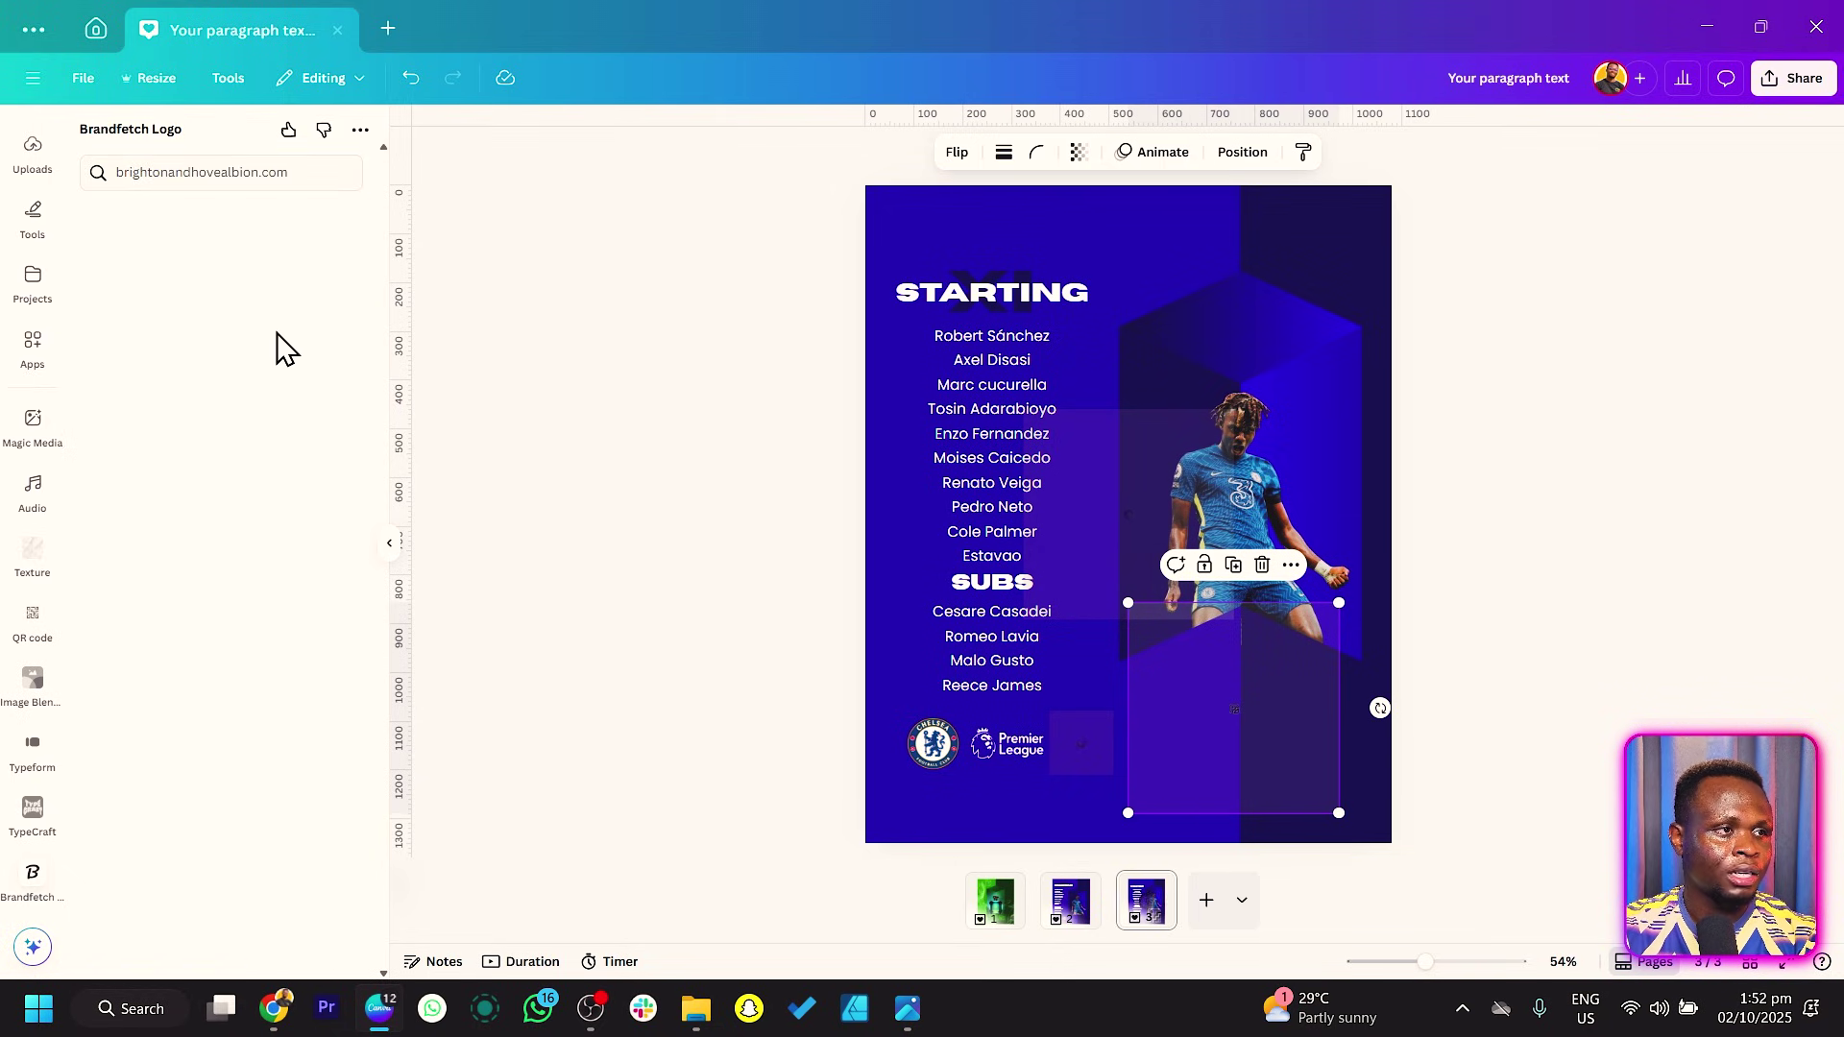
{"action": "left_click_drag", "start_coordinate": [297, 384], "coordinate": [1309, 367]}
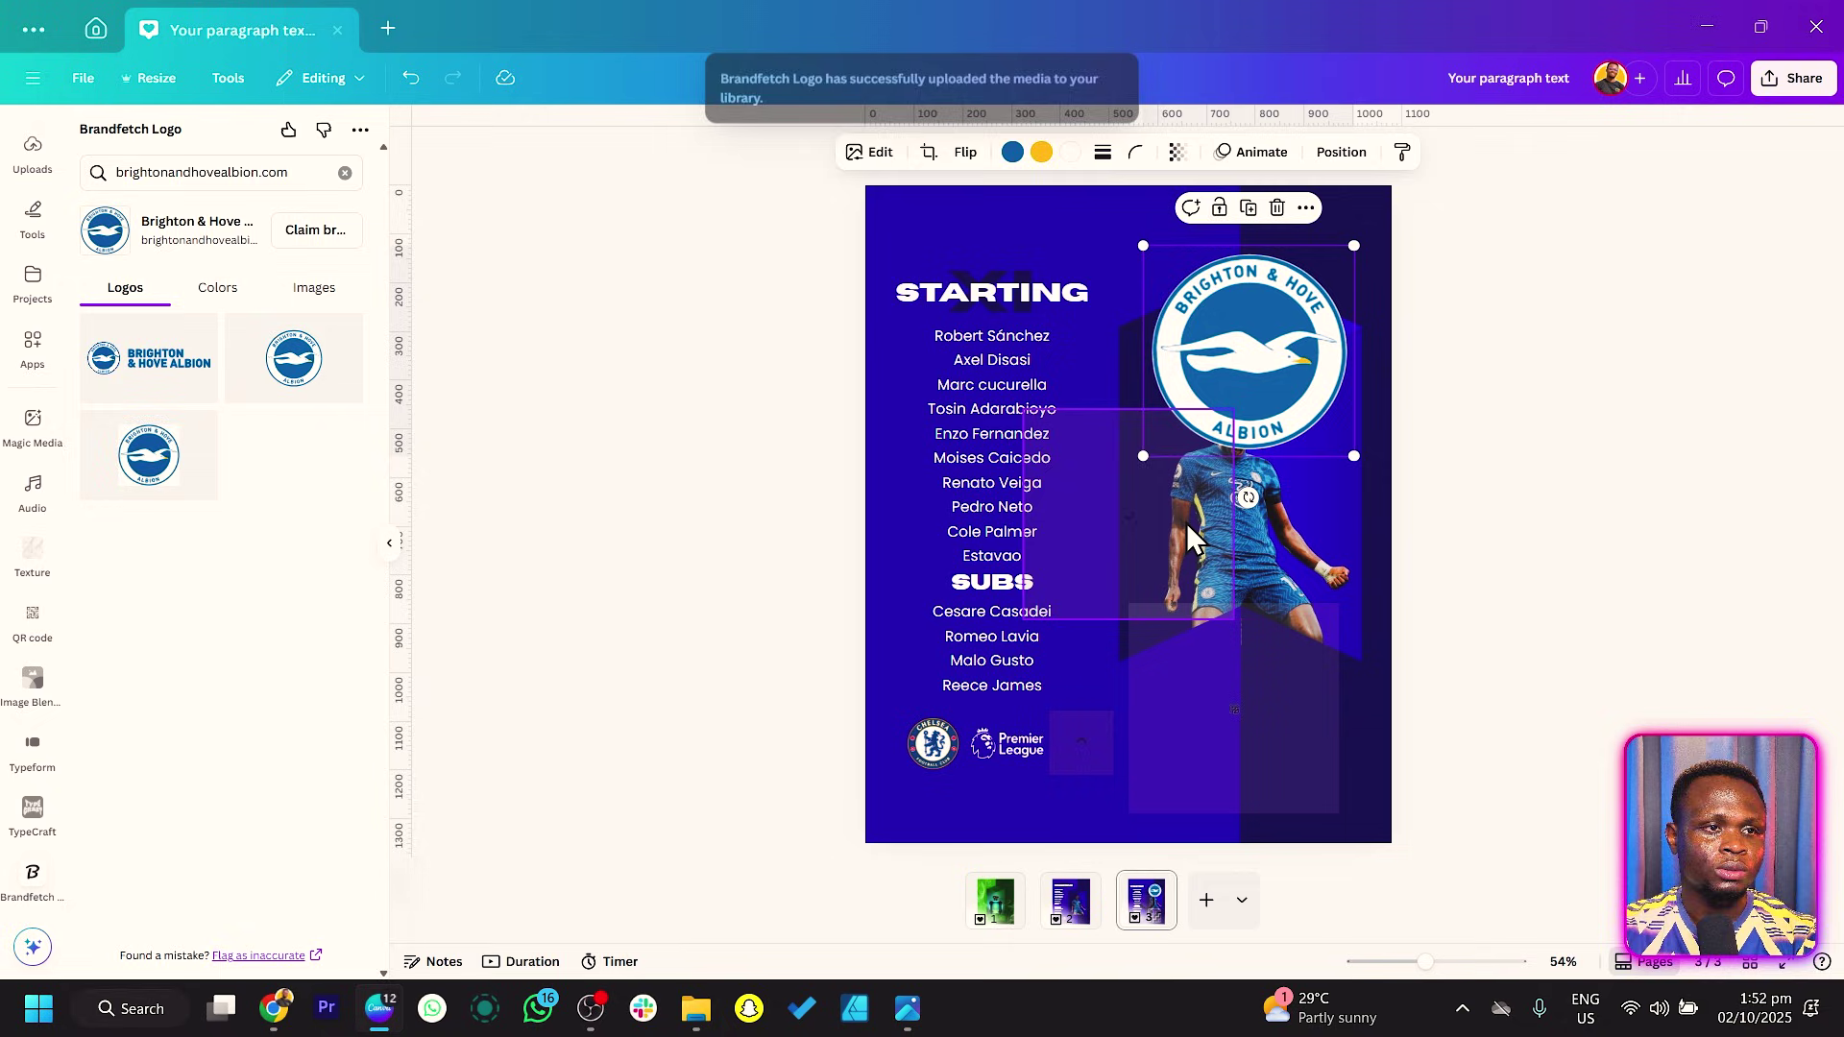
Step: Delete the empty image placeholders over the lower part of the poster and beside the Premier League logo
{"action": "left_click", "coordinate": [1143, 749]}
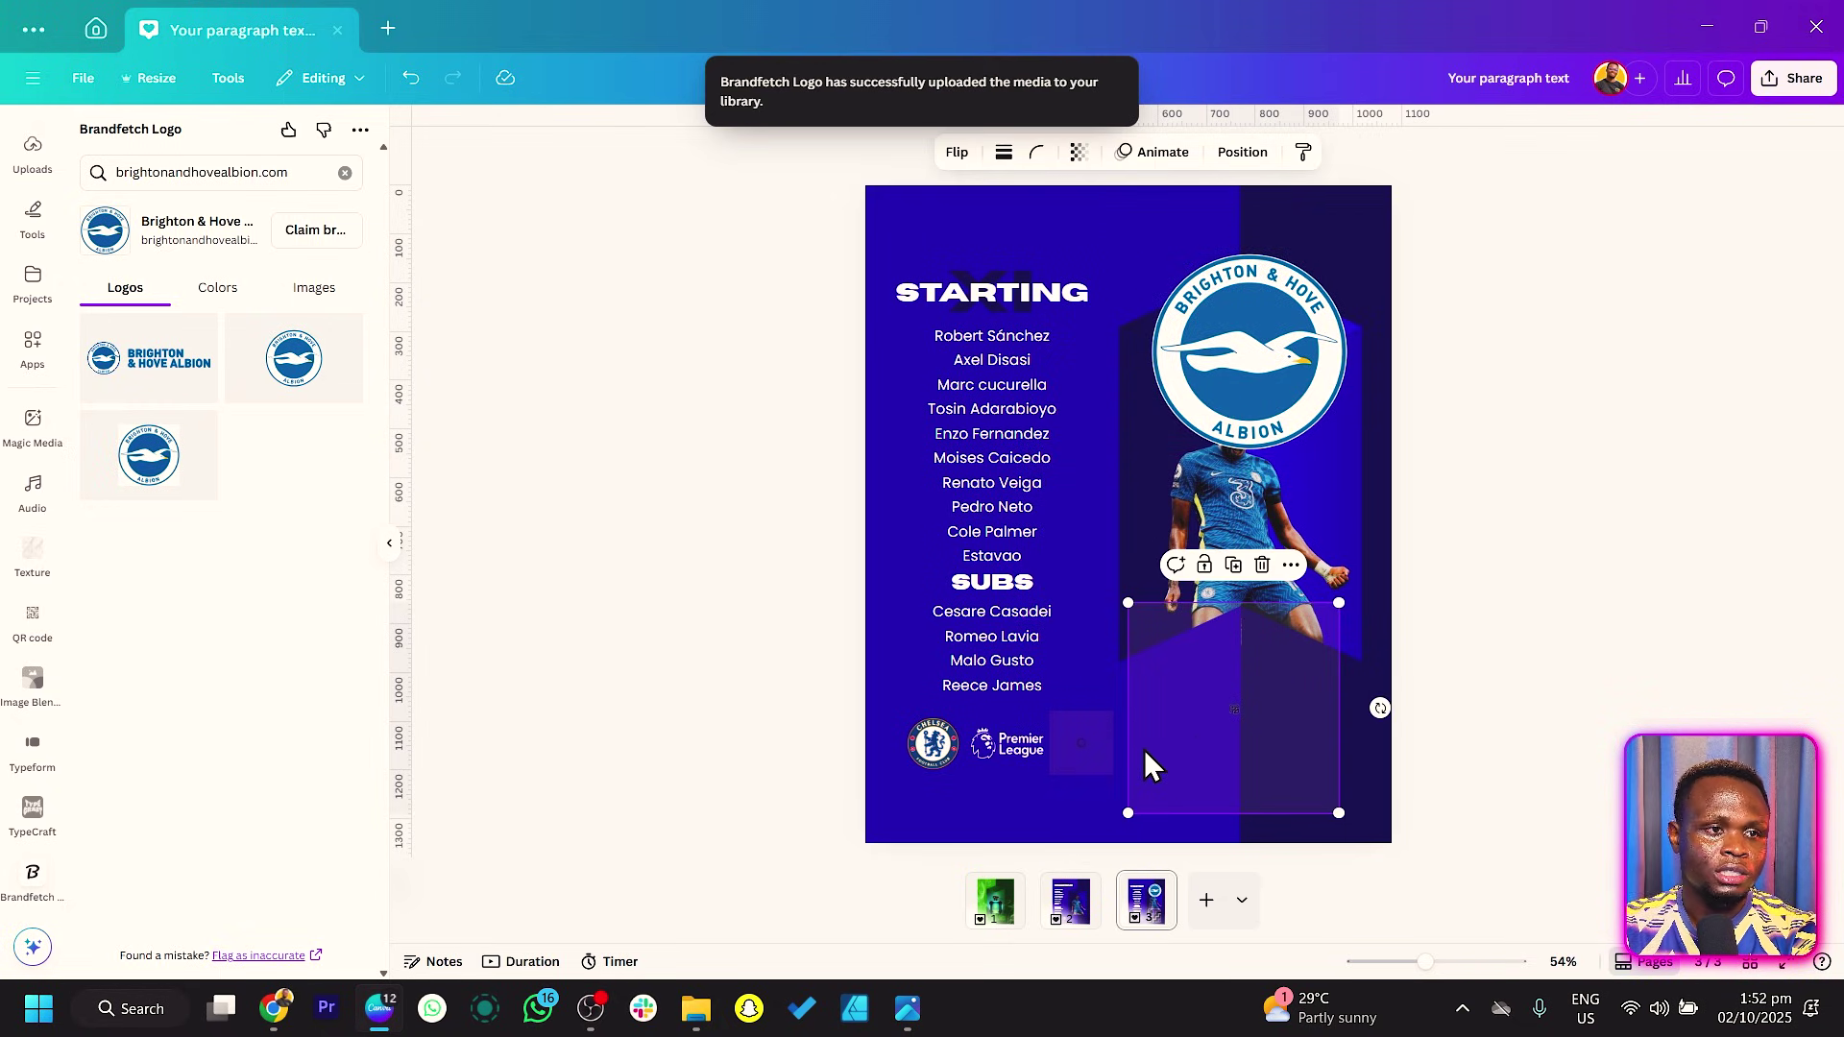
{"action": "key", "text": "Delete"}
{"action": "left_click", "coordinate": [1077, 747]}
{"action": "key", "text": "Delete"}
Step: Shrink the Brighton crest to about the Chelsea crest's size and place it directly after the Premier League logo
{"action": "left_click_drag", "start_coordinate": [1274, 444], "coordinate": [1206, 753]}
{"action": "left_click_drag", "start_coordinate": [1278, 565], "coordinate": [1112, 718]}
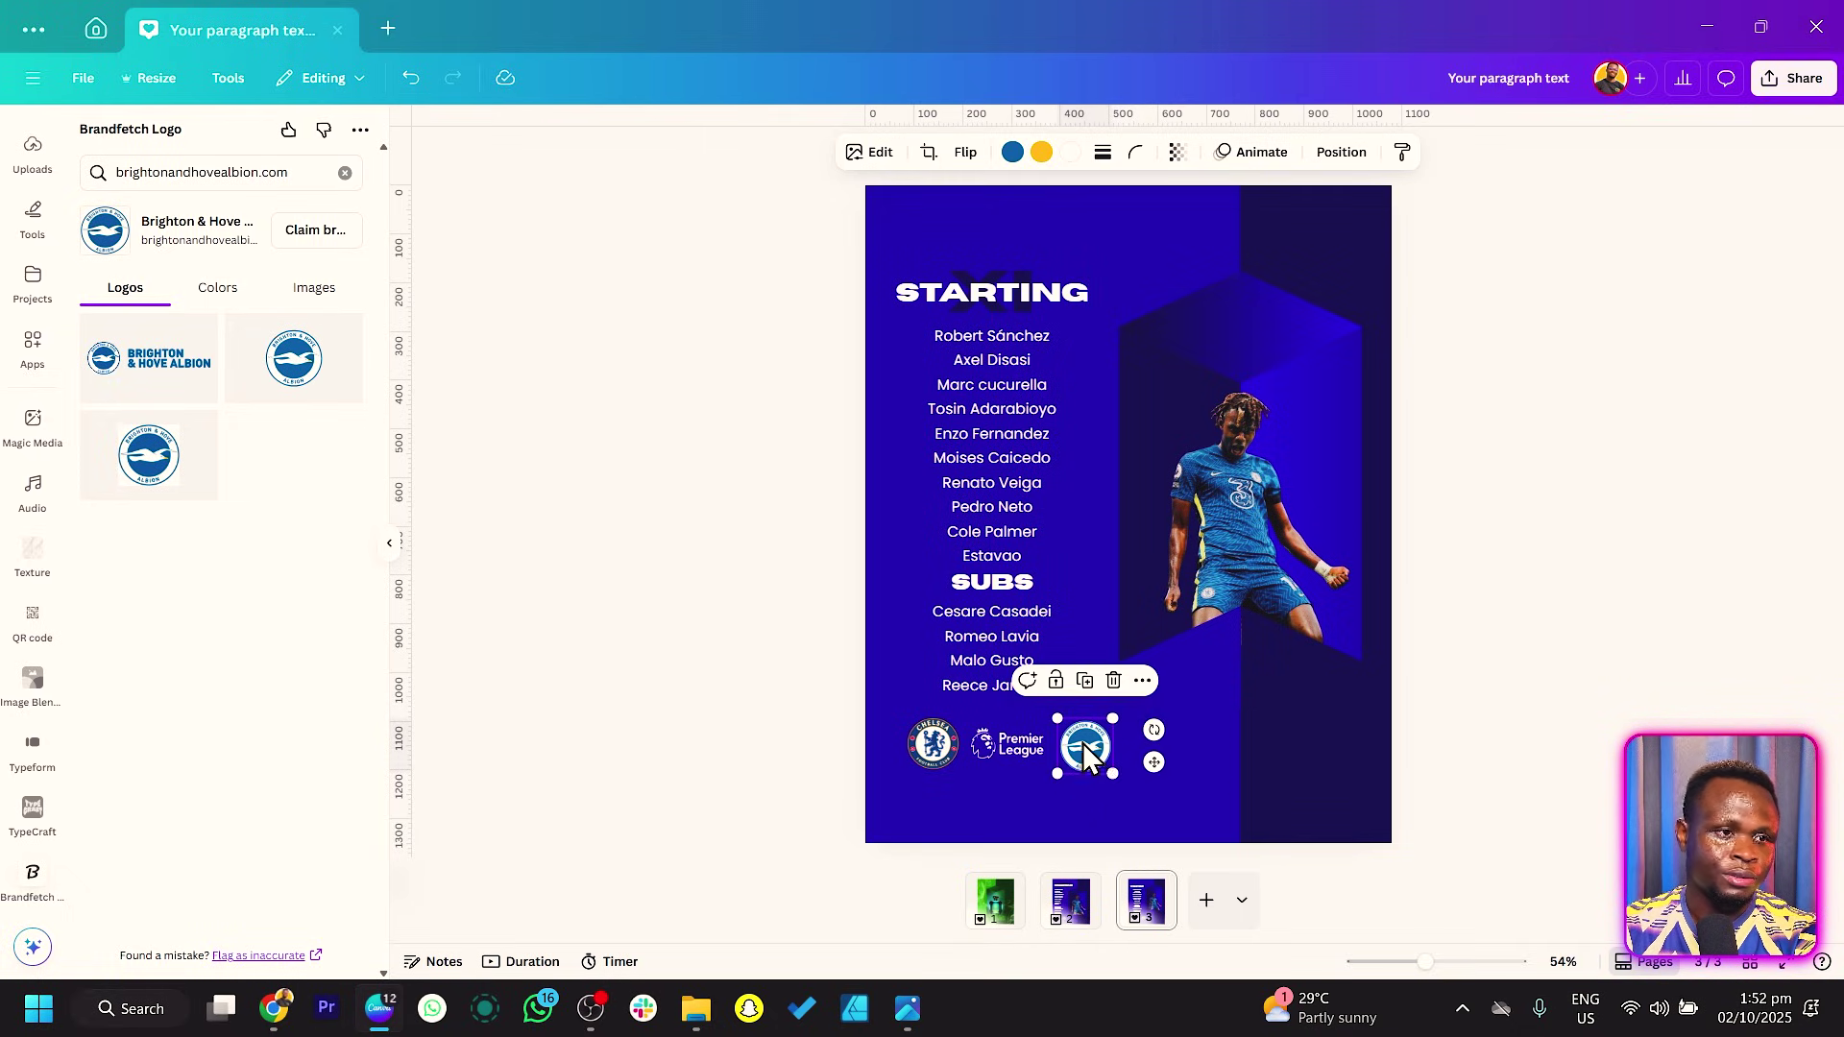
{"action": "key", "text": "Escape"}
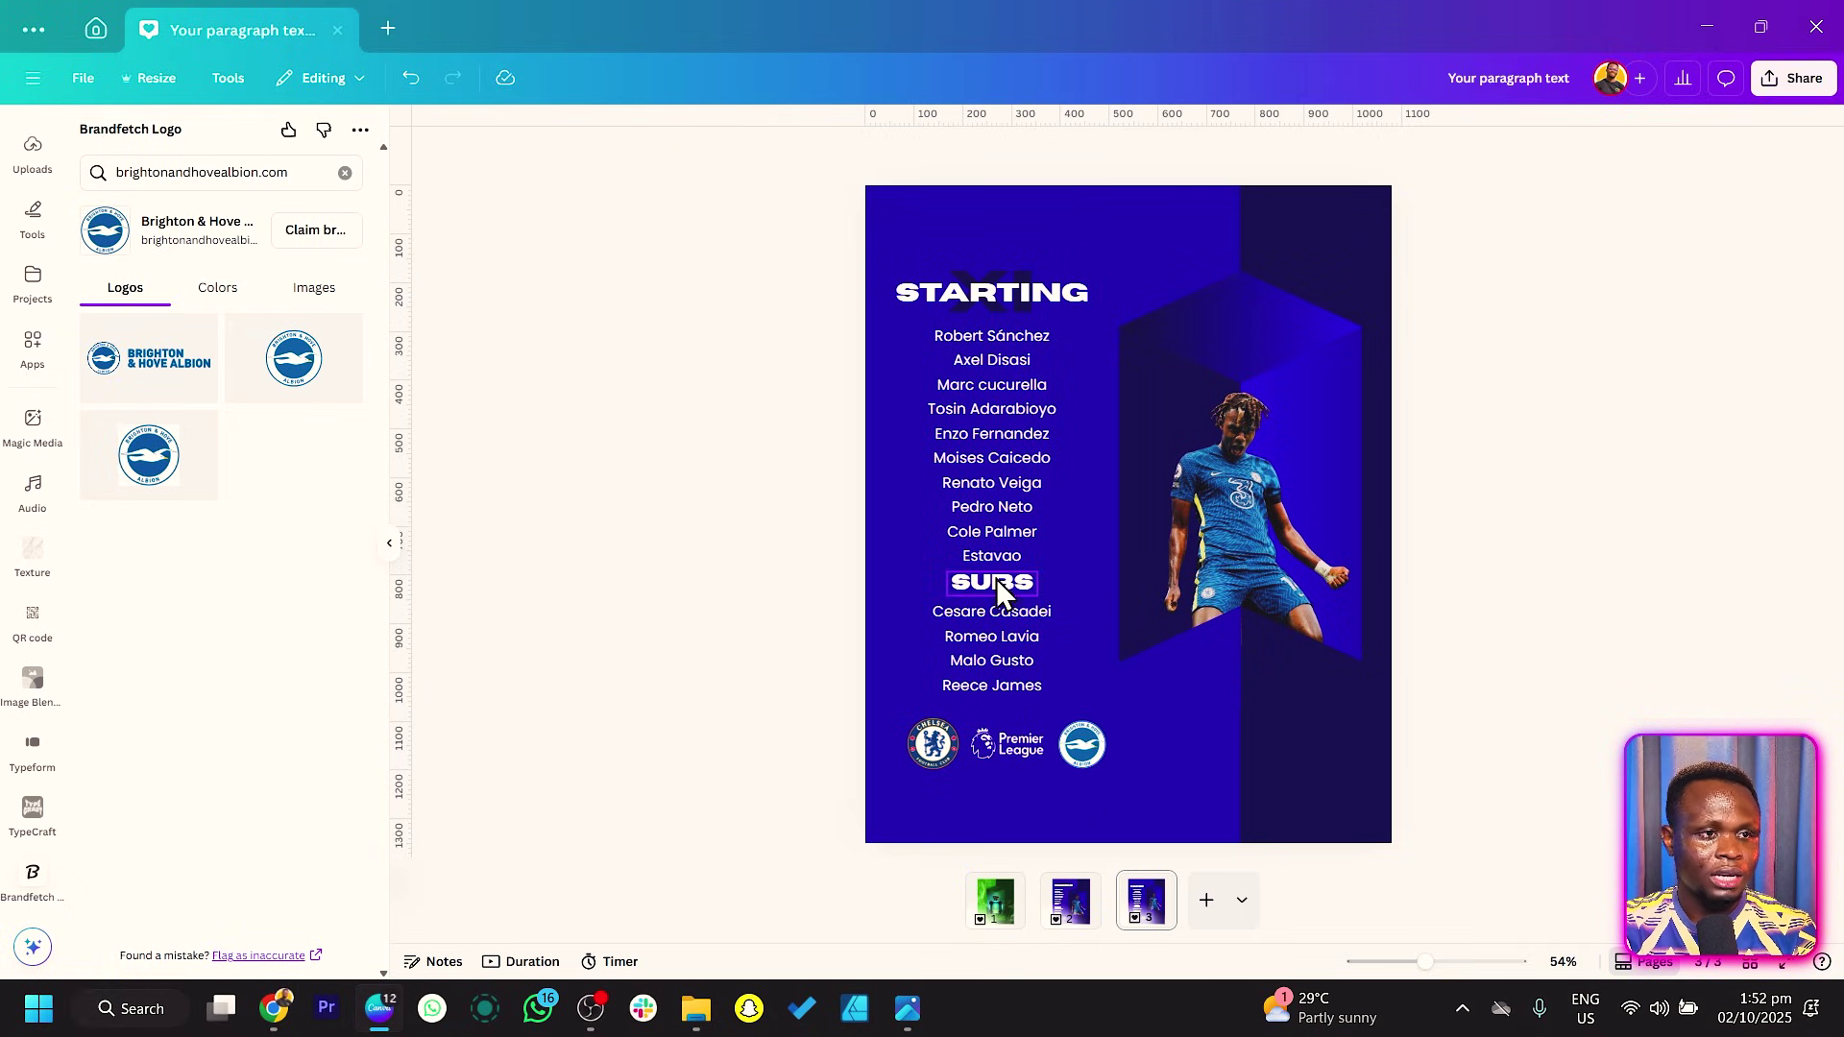
Step: Add the date 02 OCTOBER 2025 beneath the logos using a copy of the SUBS heading, fitted on one line at size 20
{"action": "left_click", "coordinate": [996, 578]}
{"action": "key", "text": "ctrl+d"}
{"action": "left_click_drag", "start_coordinate": [999, 589], "coordinate": [1012, 775]}
{"action": "double_click", "coordinate": [1013, 776]}
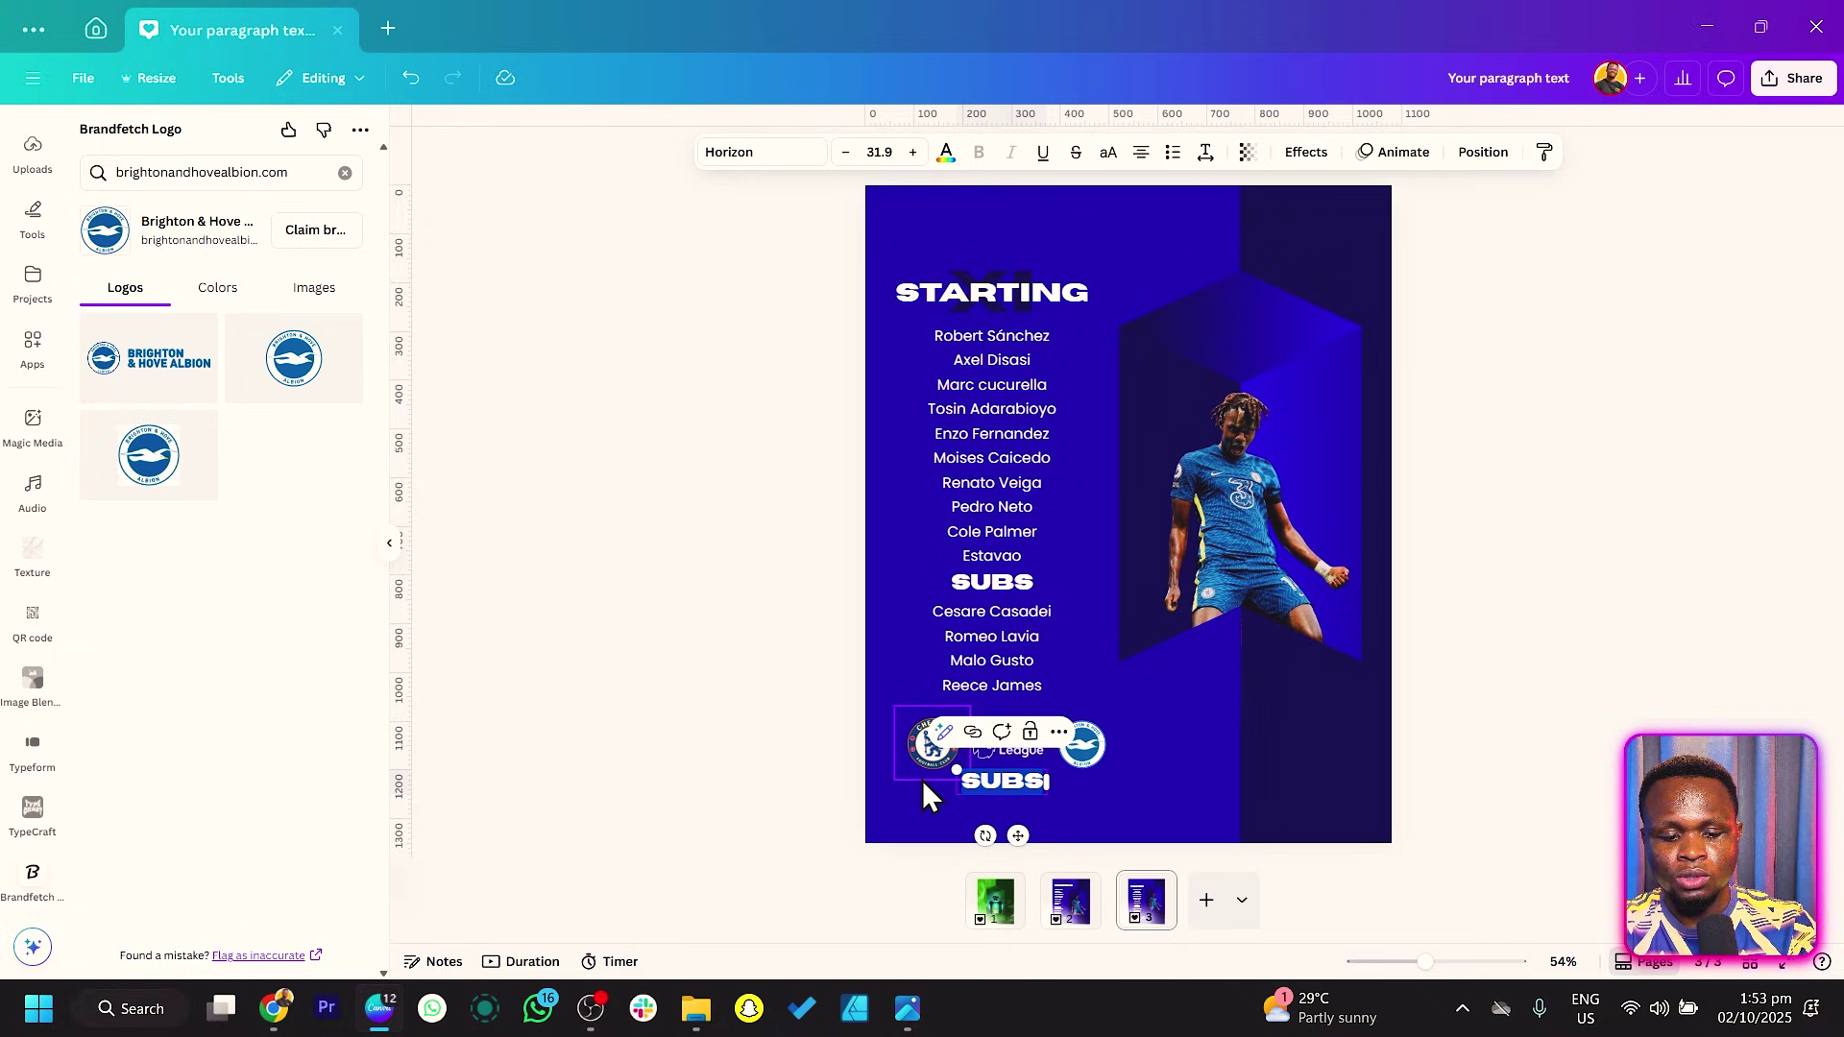
{"action": "type", "text": "02 oc"}
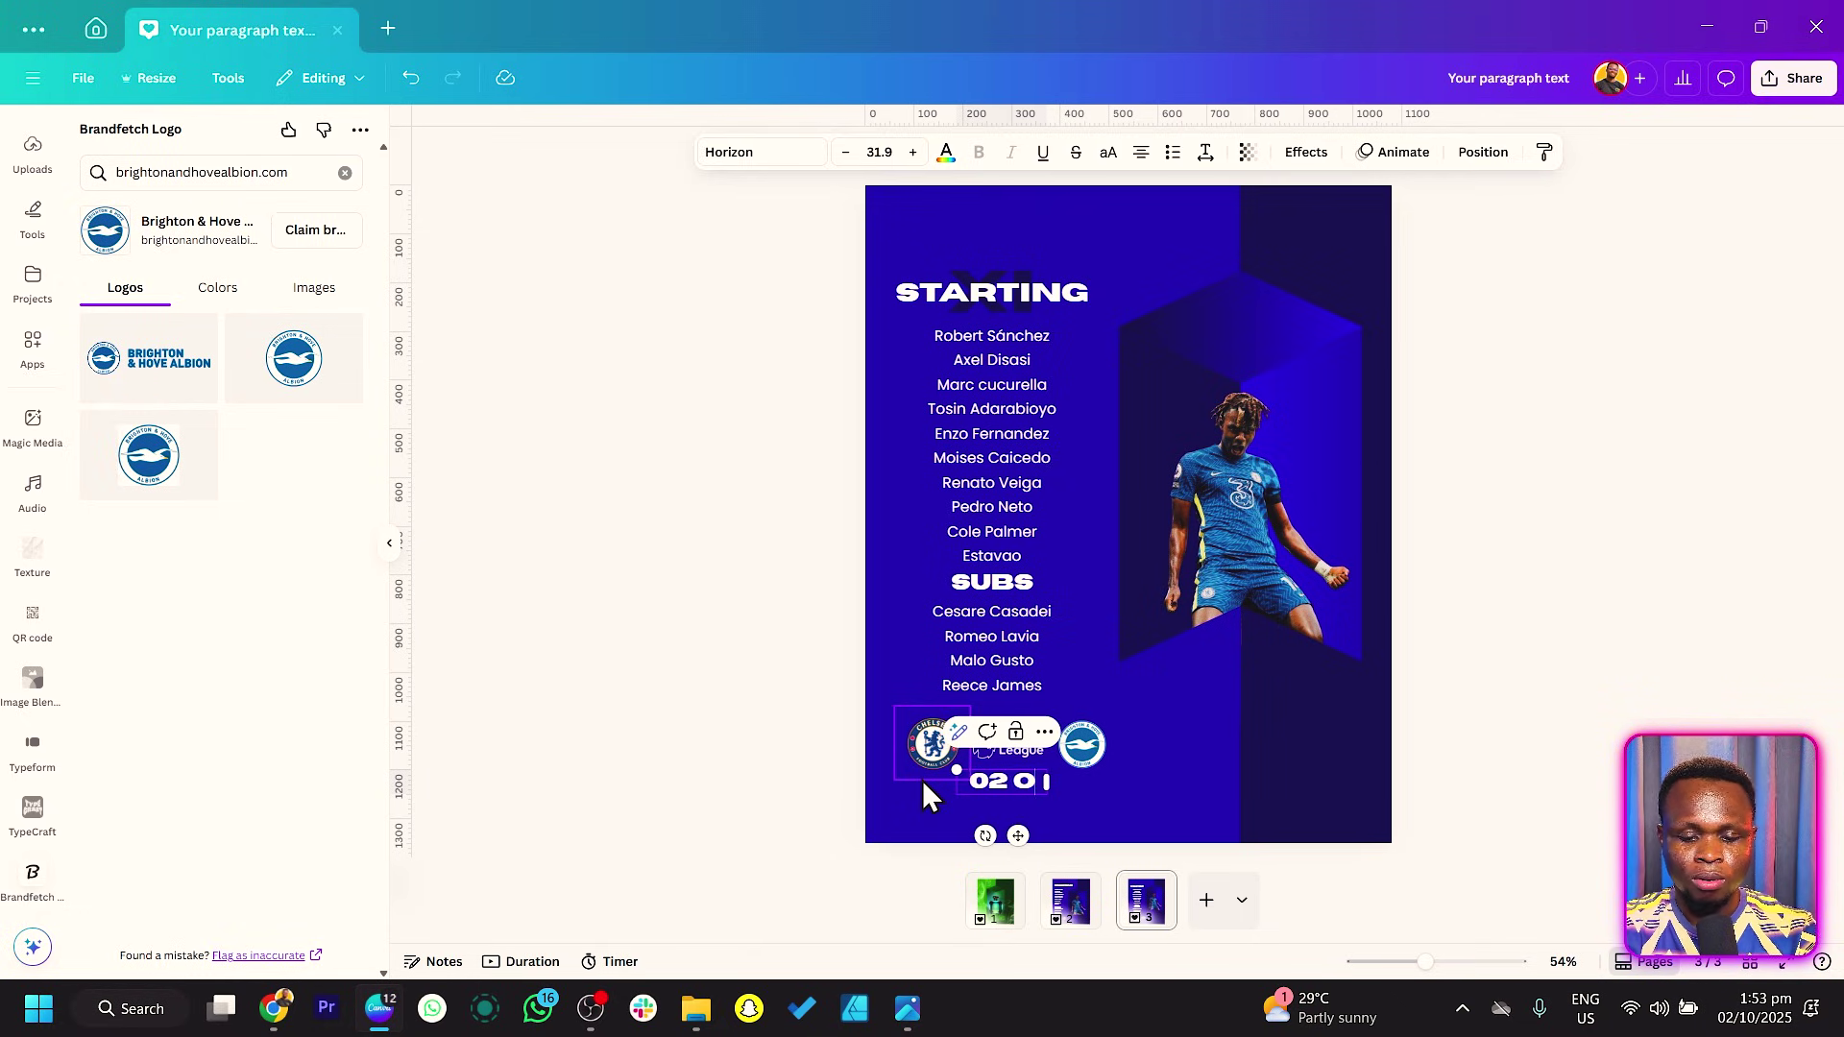
{"action": "type", "text": "tober 202"}
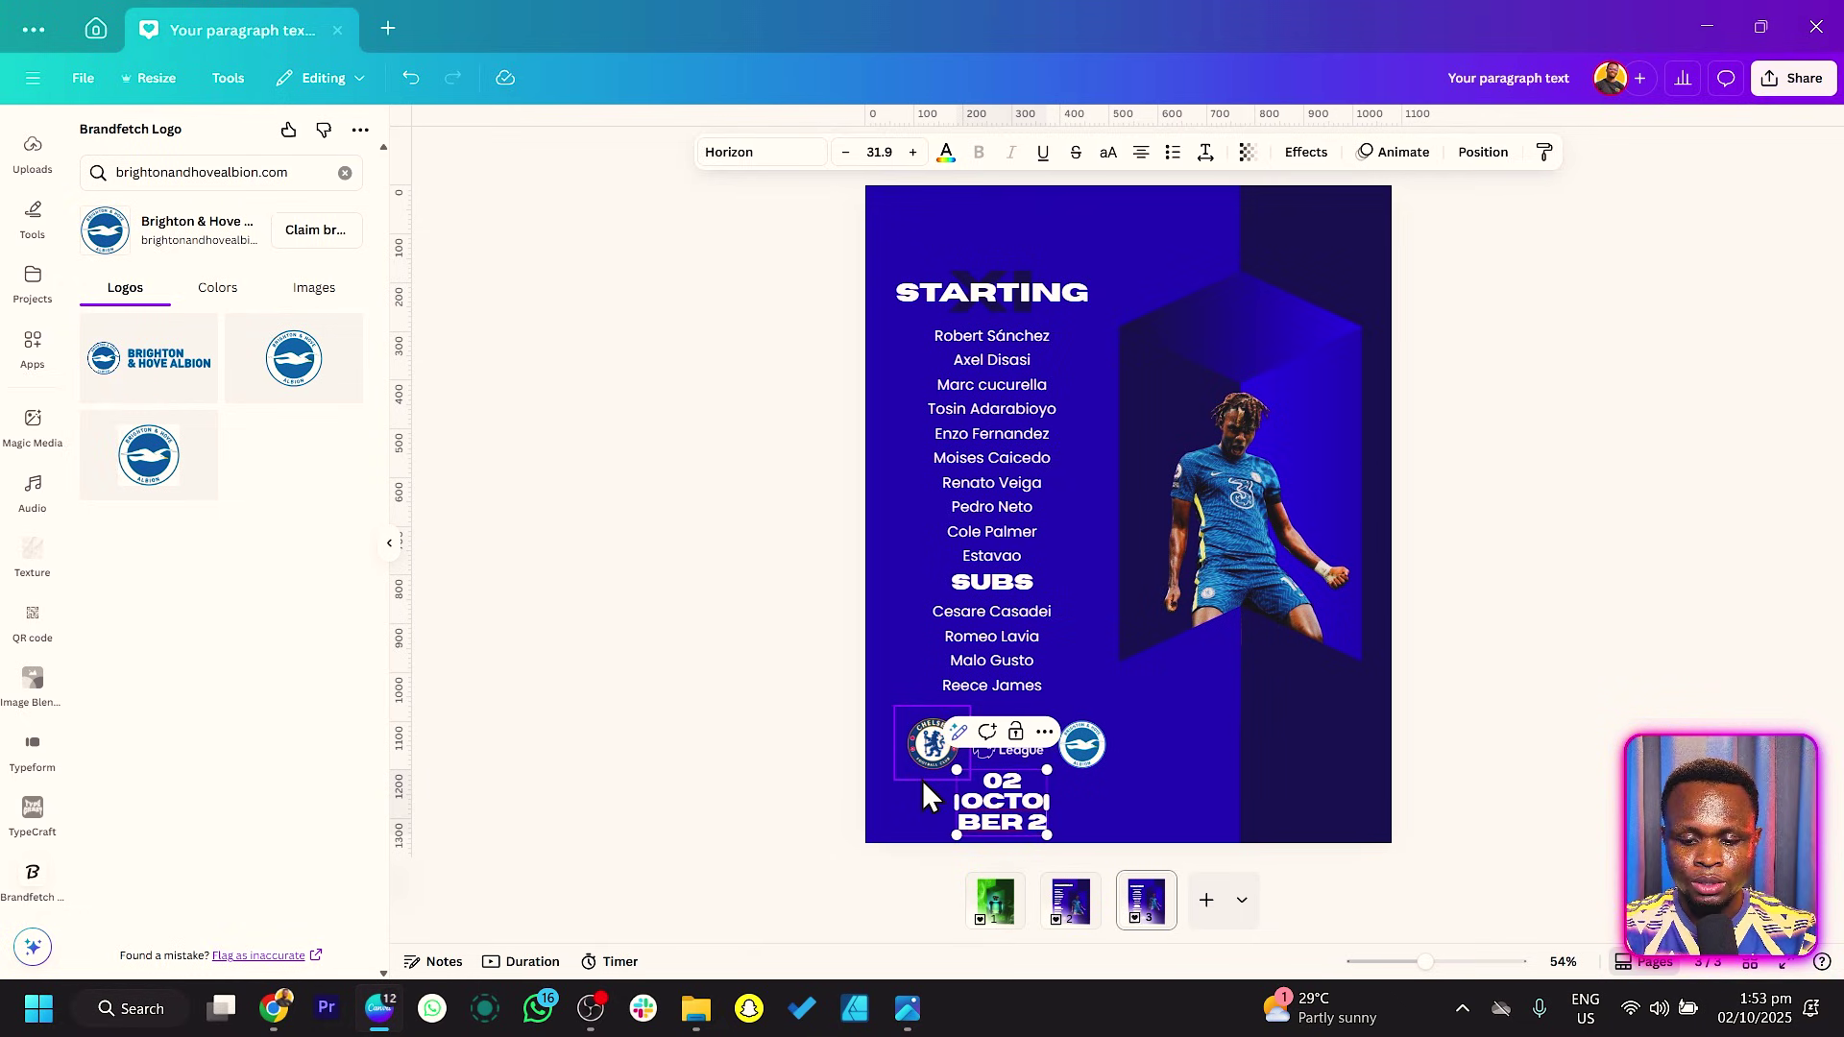
{"action": "type", "text": "5"}
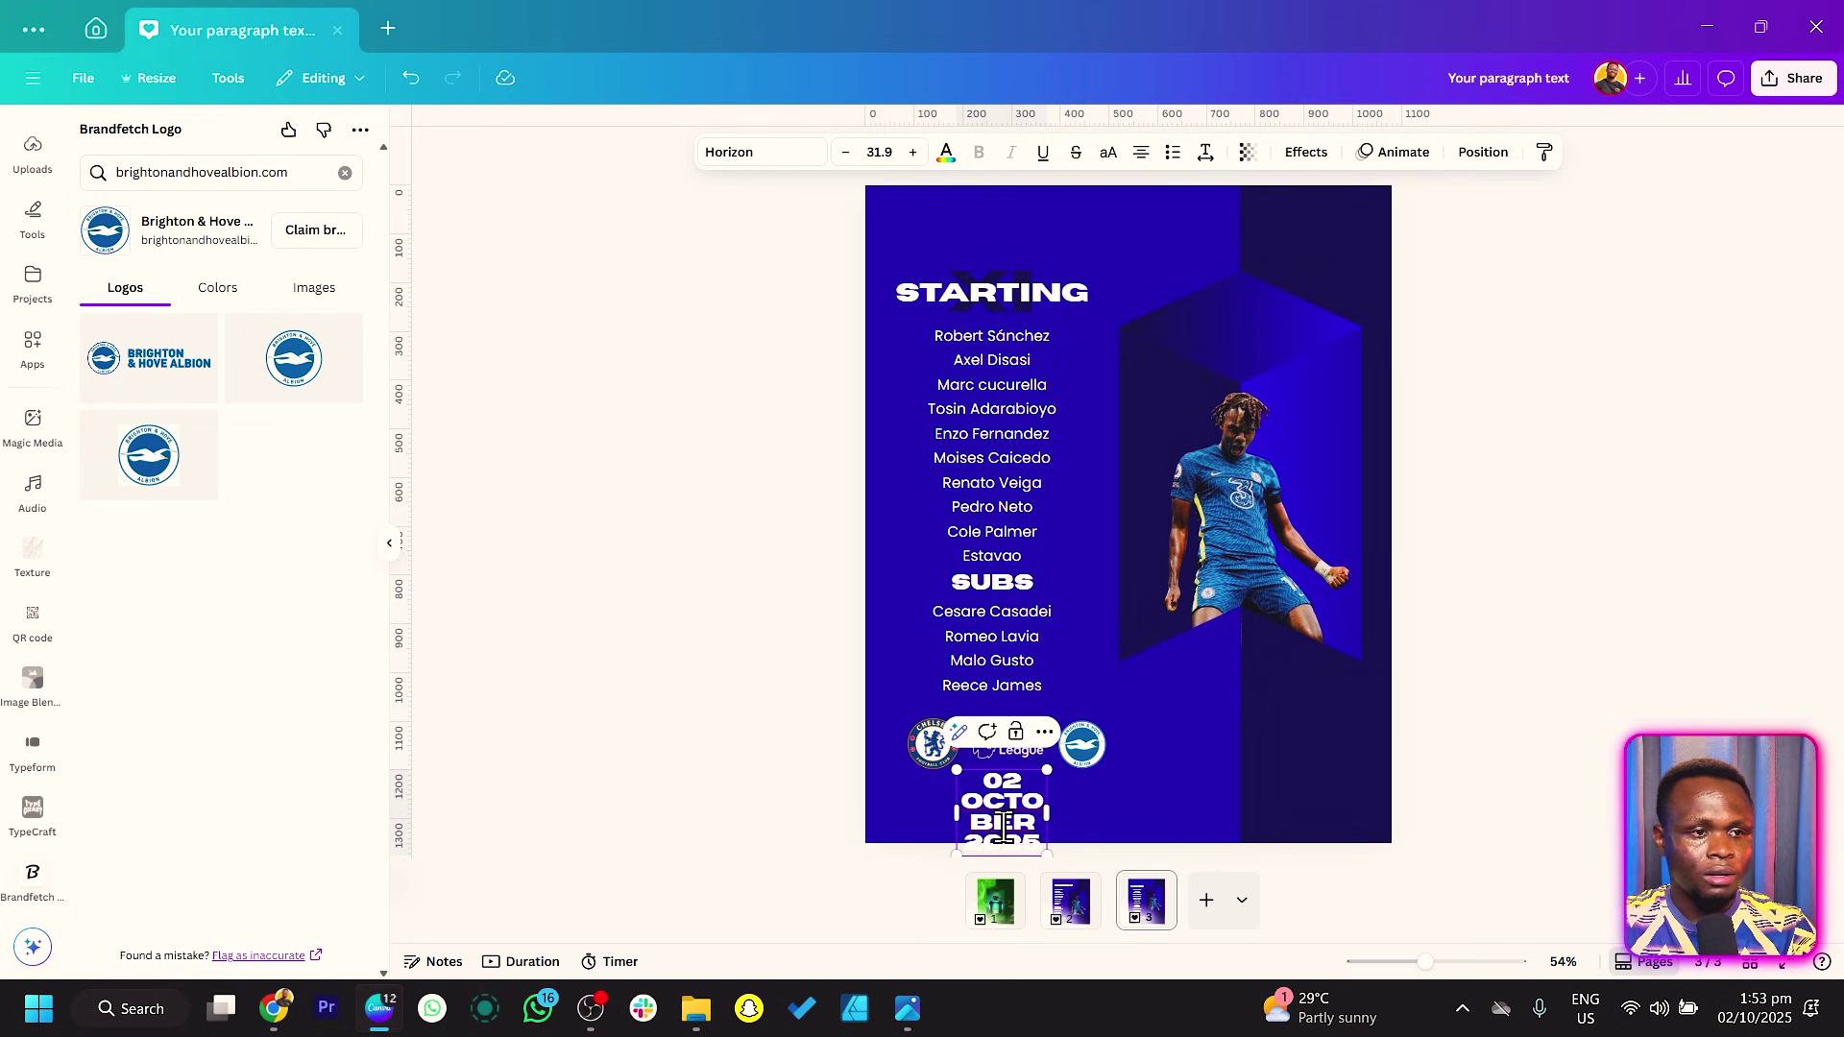
{"action": "left_click_drag", "start_coordinate": [1057, 802], "coordinate": [1166, 790]}
{"action": "left_click_drag", "start_coordinate": [850, 768], "coordinate": [904, 774]}
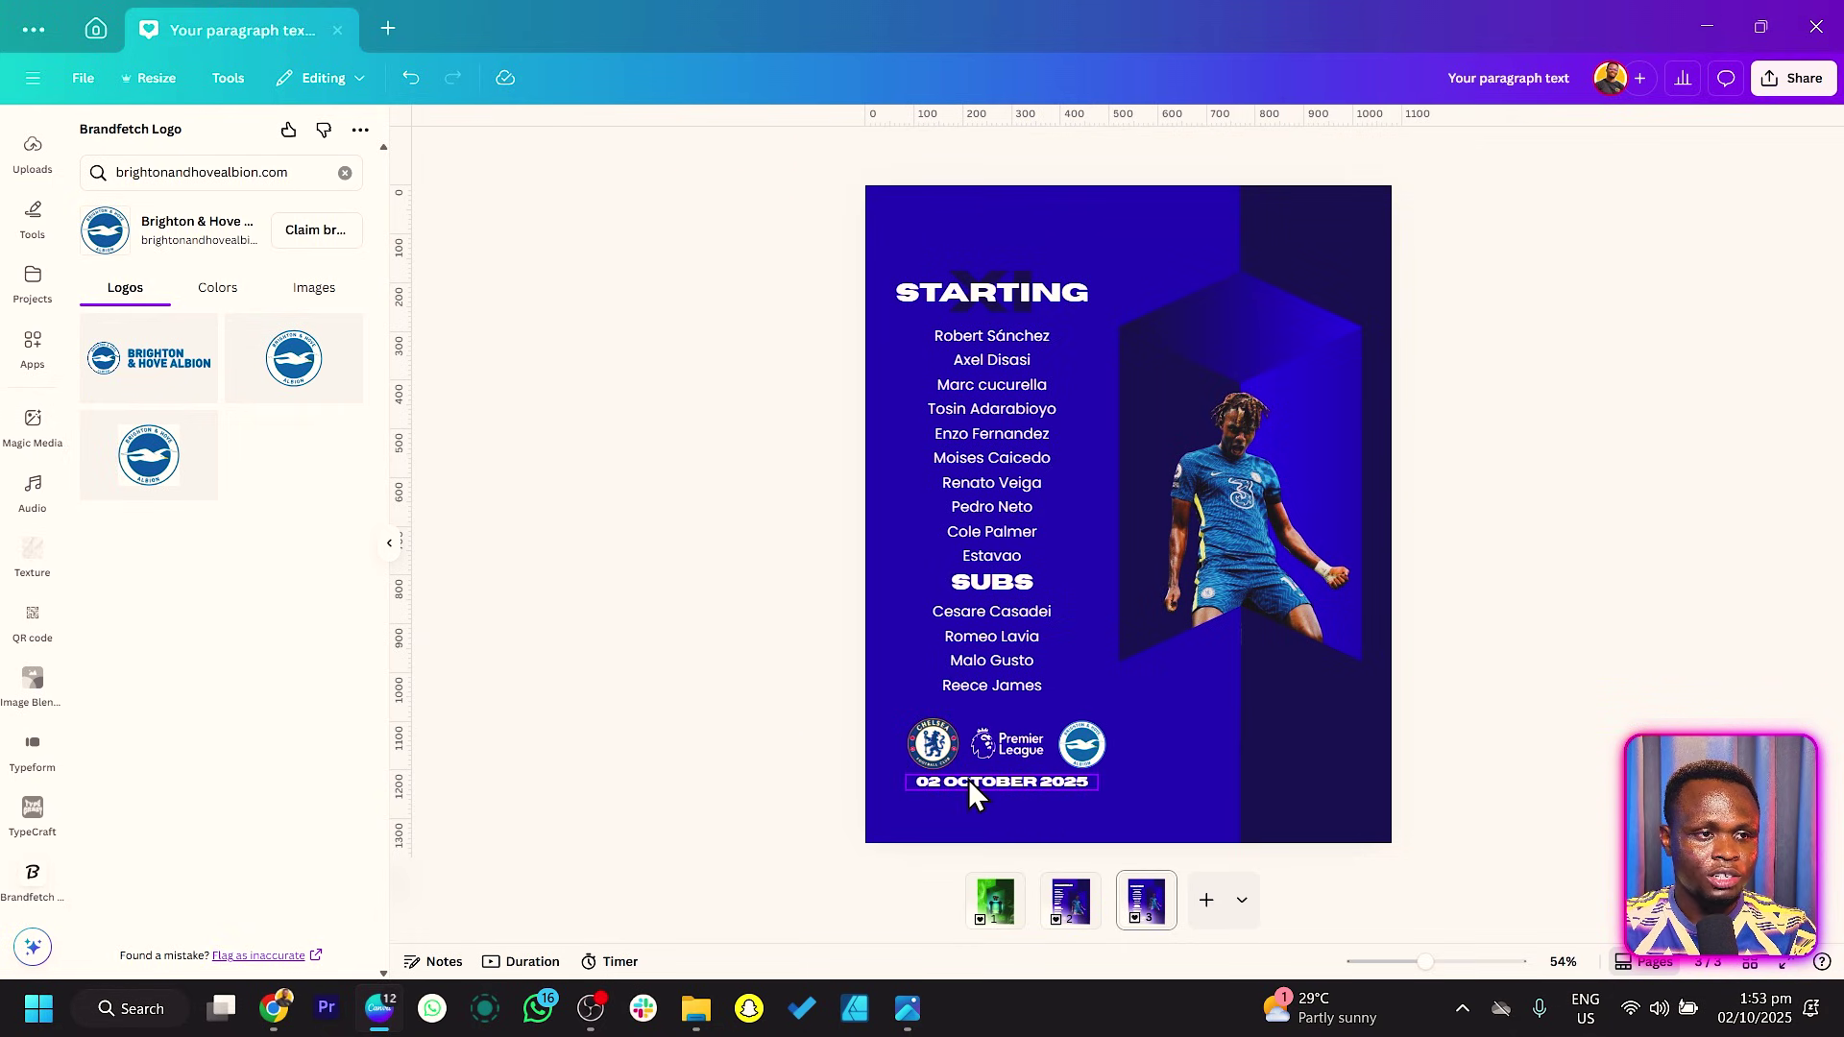
Step: Duplicate the date line directly beneath itself and change the copy's text to STANDORD BRIDGE
{"action": "left_click_drag", "start_coordinate": [968, 780], "coordinate": [962, 797]}
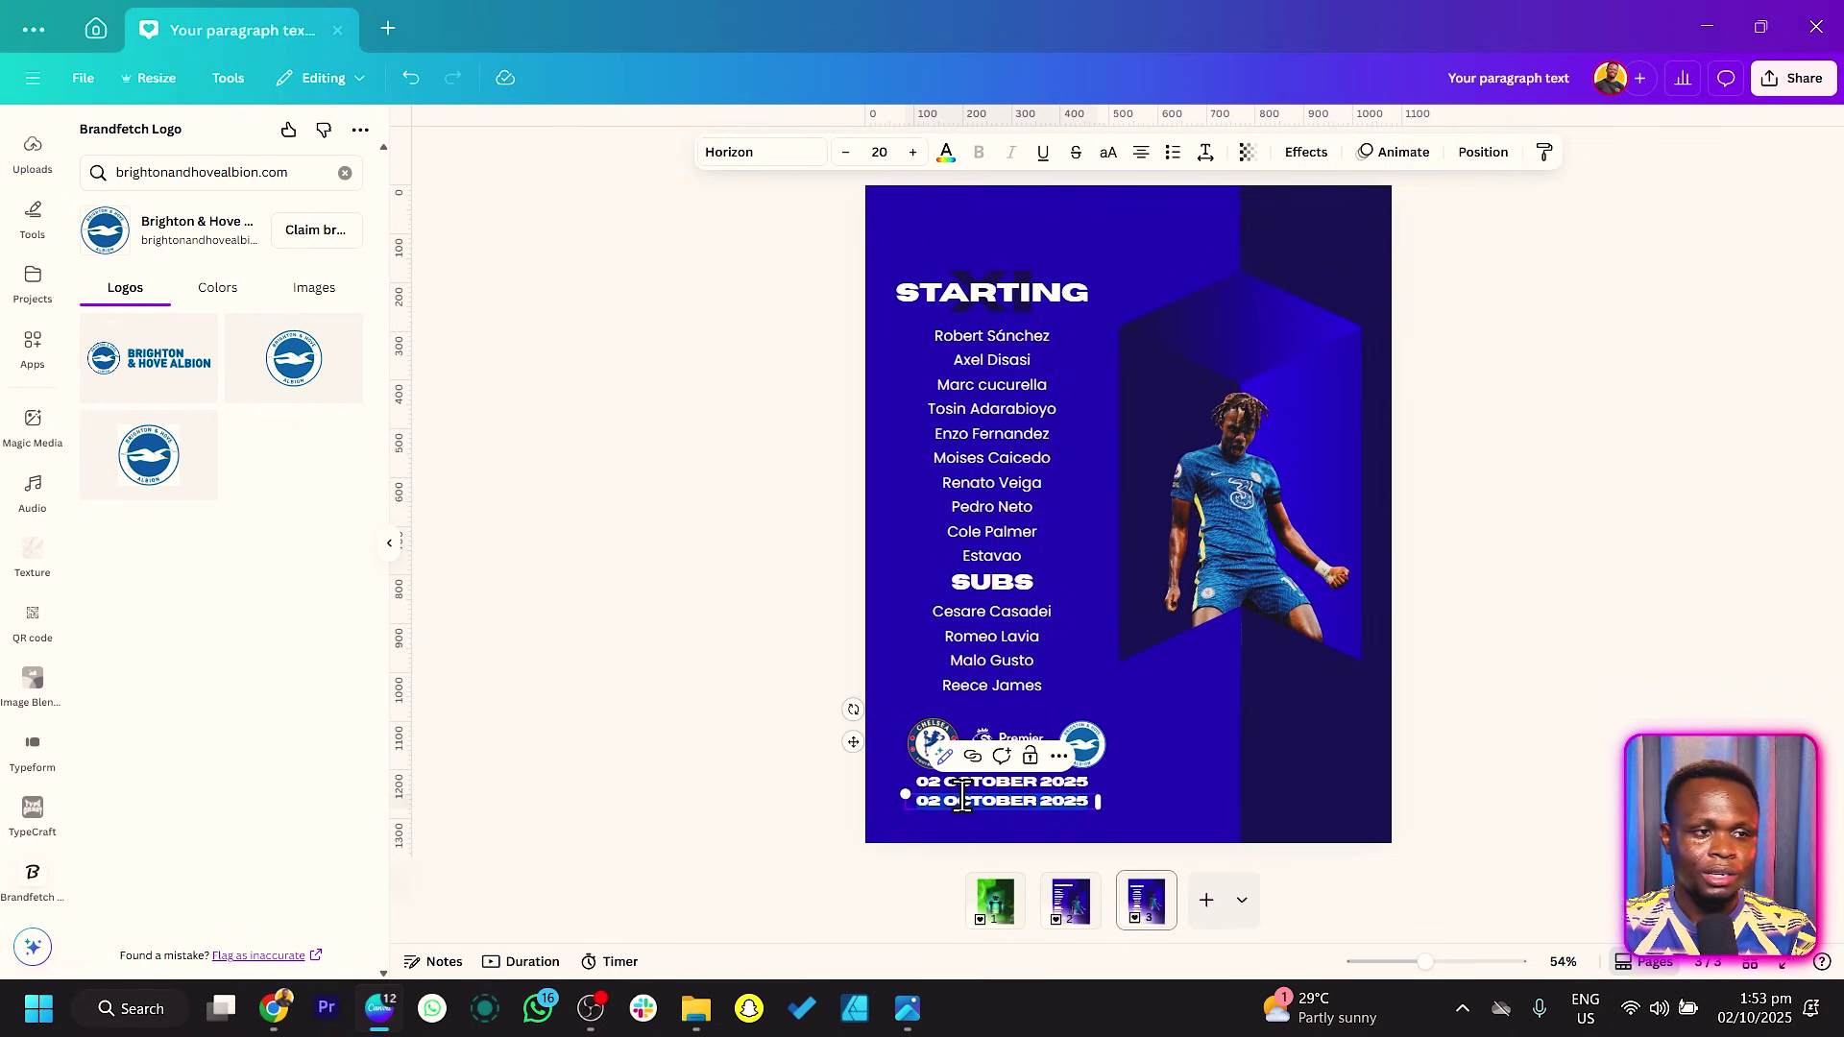
{"action": "type", "text": "st"}
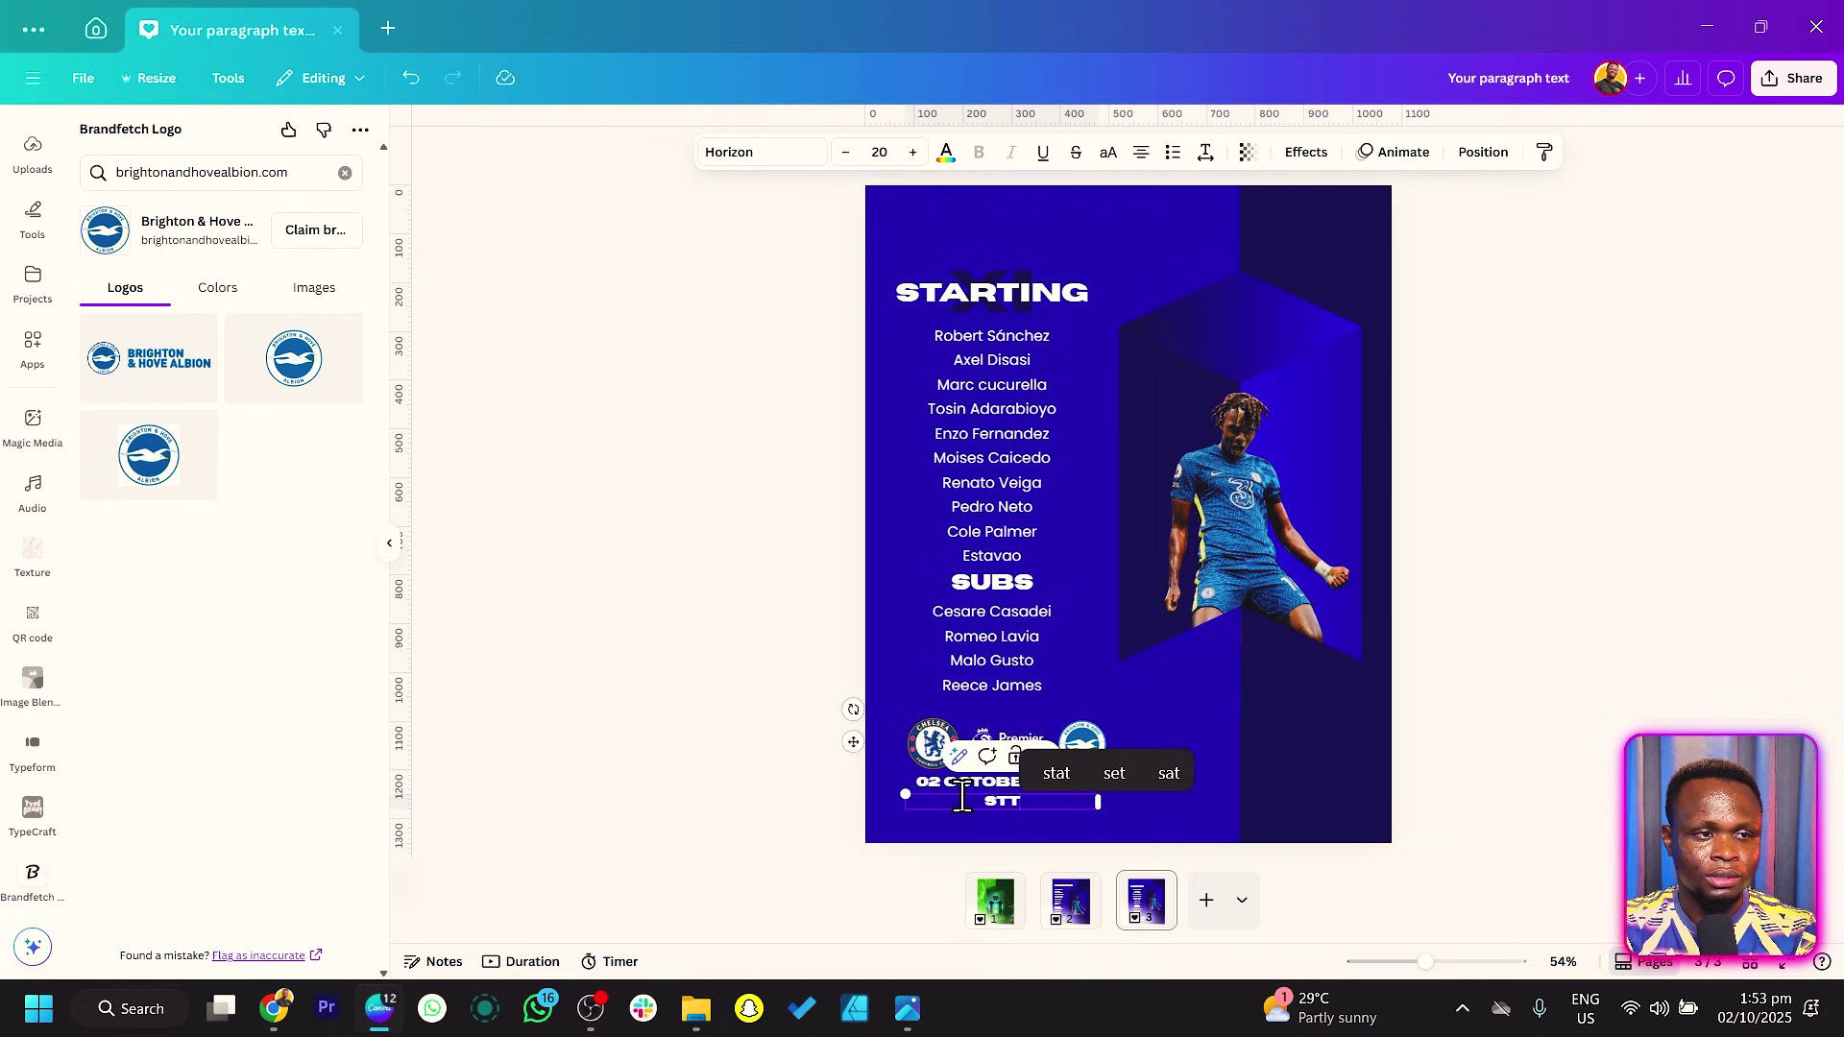
{"action": "key", "text": "BackSpace"}
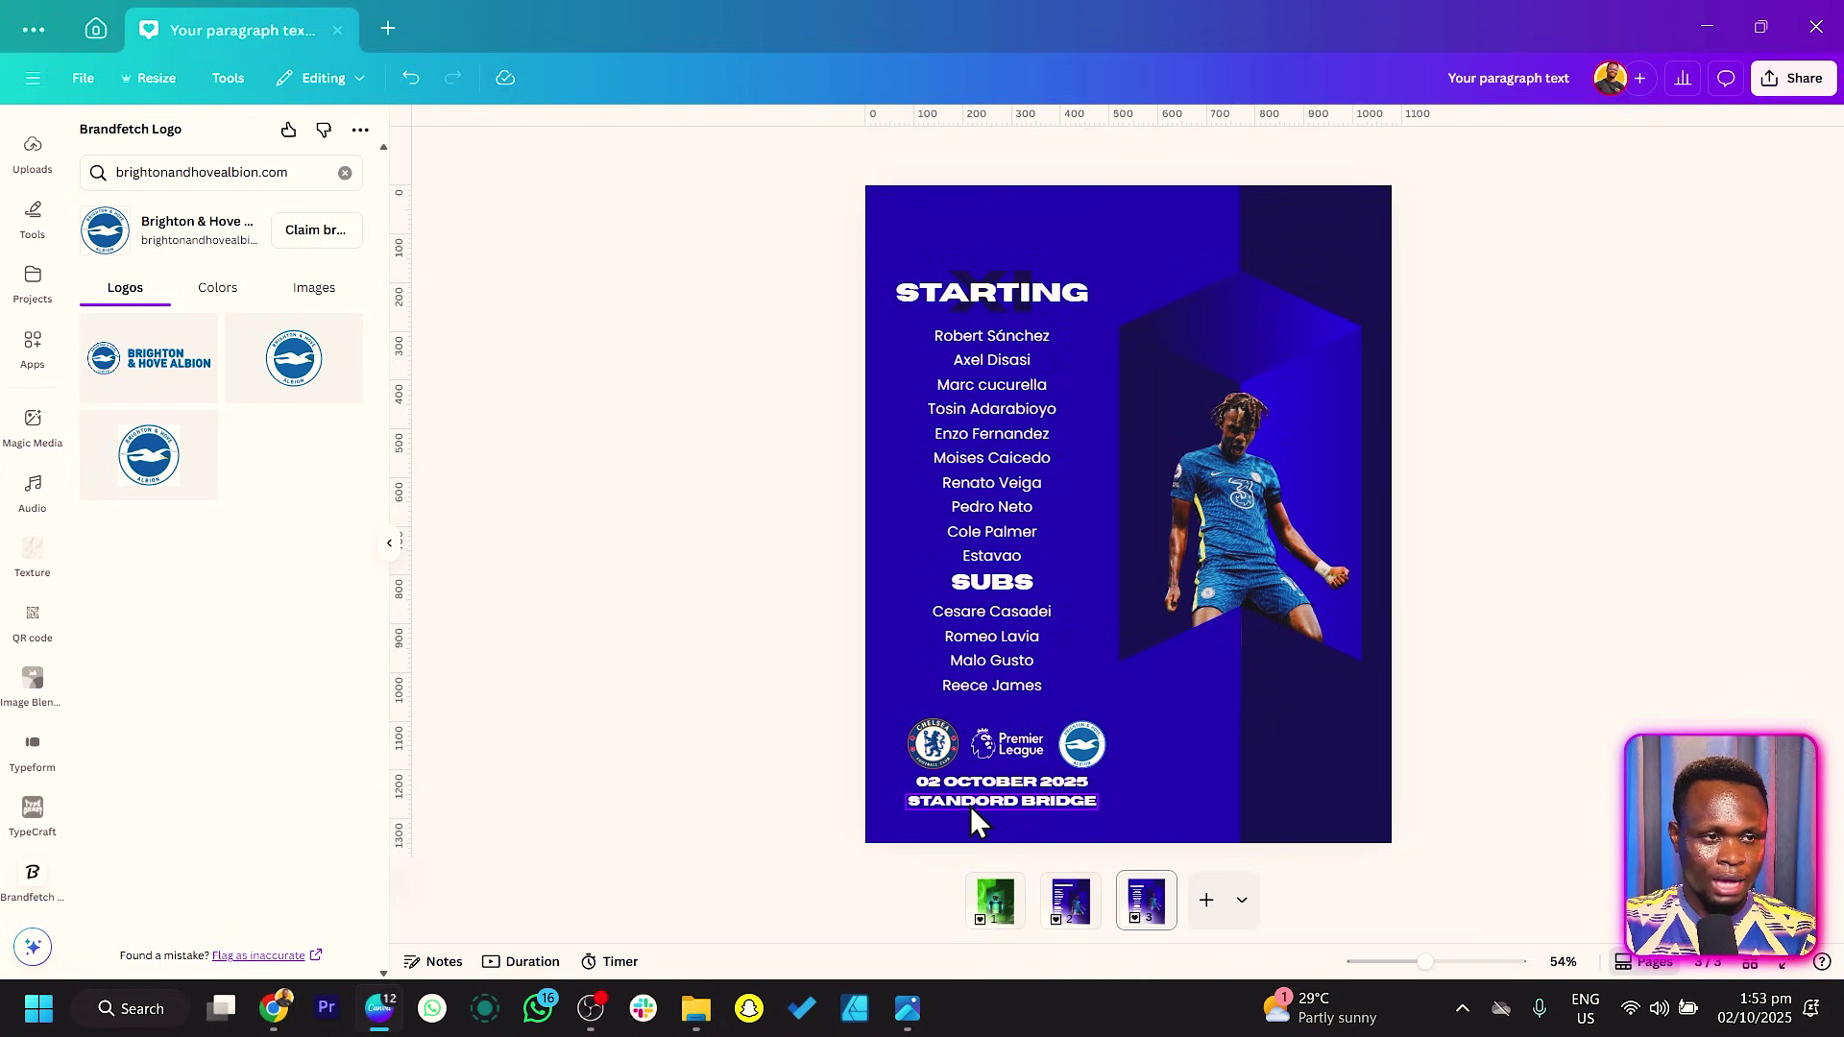
Step: Move the venue line closer beneath the date, and shift the whole column of lineup, logos and date slightly up and towards the player
{"action": "left_click", "coordinate": [971, 805]}
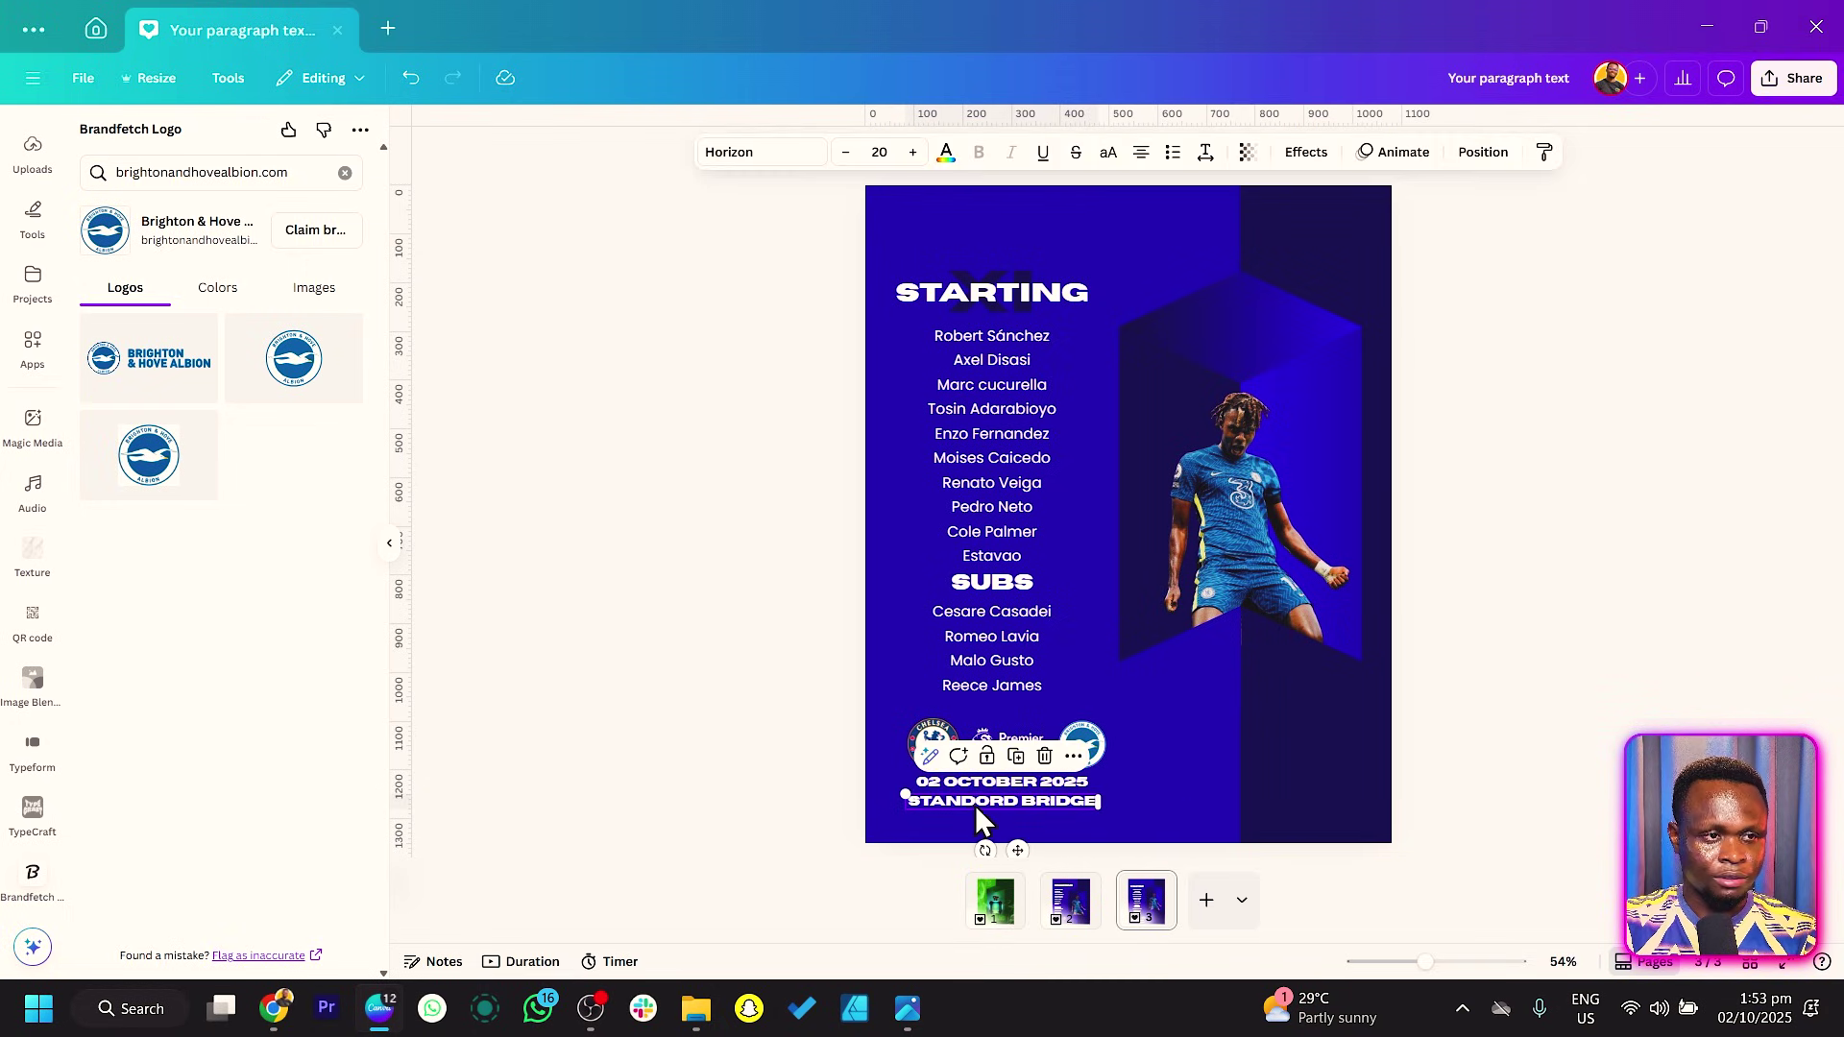
{"action": "left_click_drag", "start_coordinate": [967, 794], "coordinate": [966, 782]}
{"action": "left_click_drag", "start_coordinate": [759, 219], "coordinate": [1104, 836]}
{"action": "left_click_drag", "start_coordinate": [981, 622], "coordinate": [994, 605]}
{"action": "left_click", "coordinate": [734, 626]}
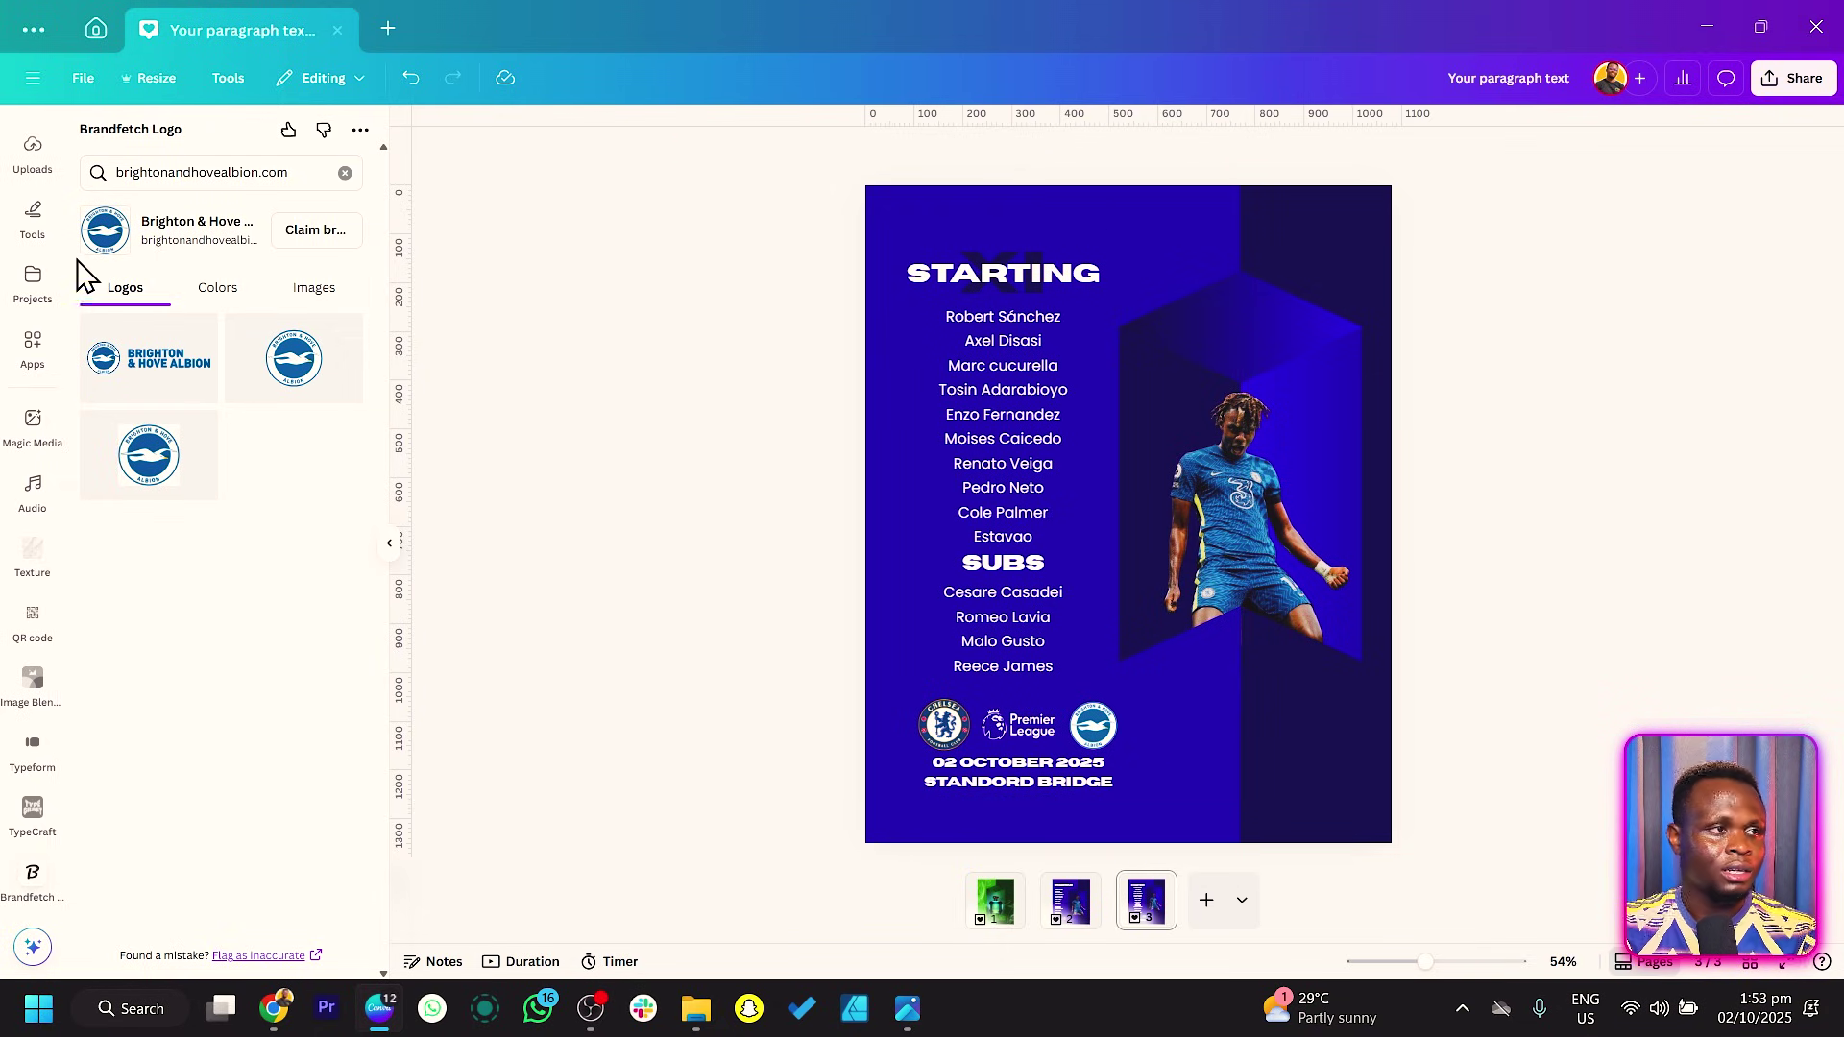
Step: Search the elements for texture and add the first texture graphic to the poster
{"action": "scroll", "coordinate": [39, 312], "scroll_direction": "up", "scroll_amount": 3}
{"action": "left_click", "coordinate": [33, 204]}
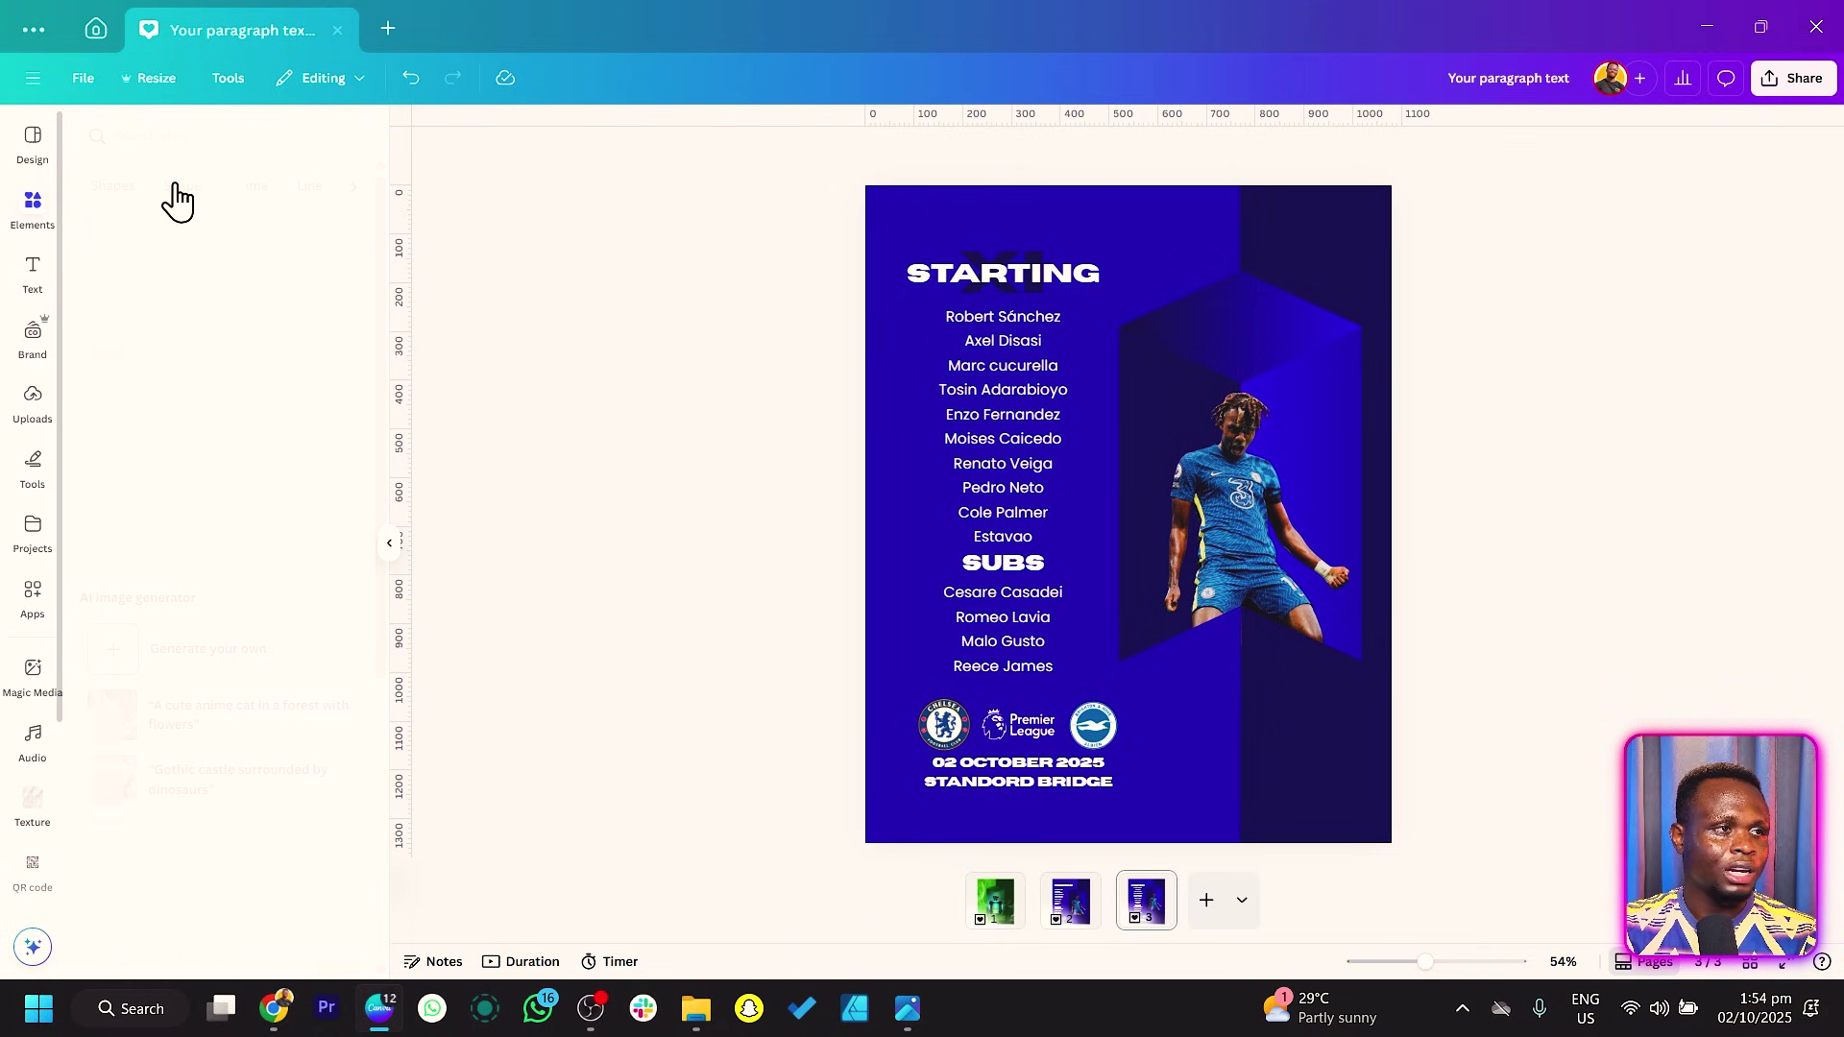
{"action": "left_click", "coordinate": [252, 131]}
{"action": "type", "text": "tex"}
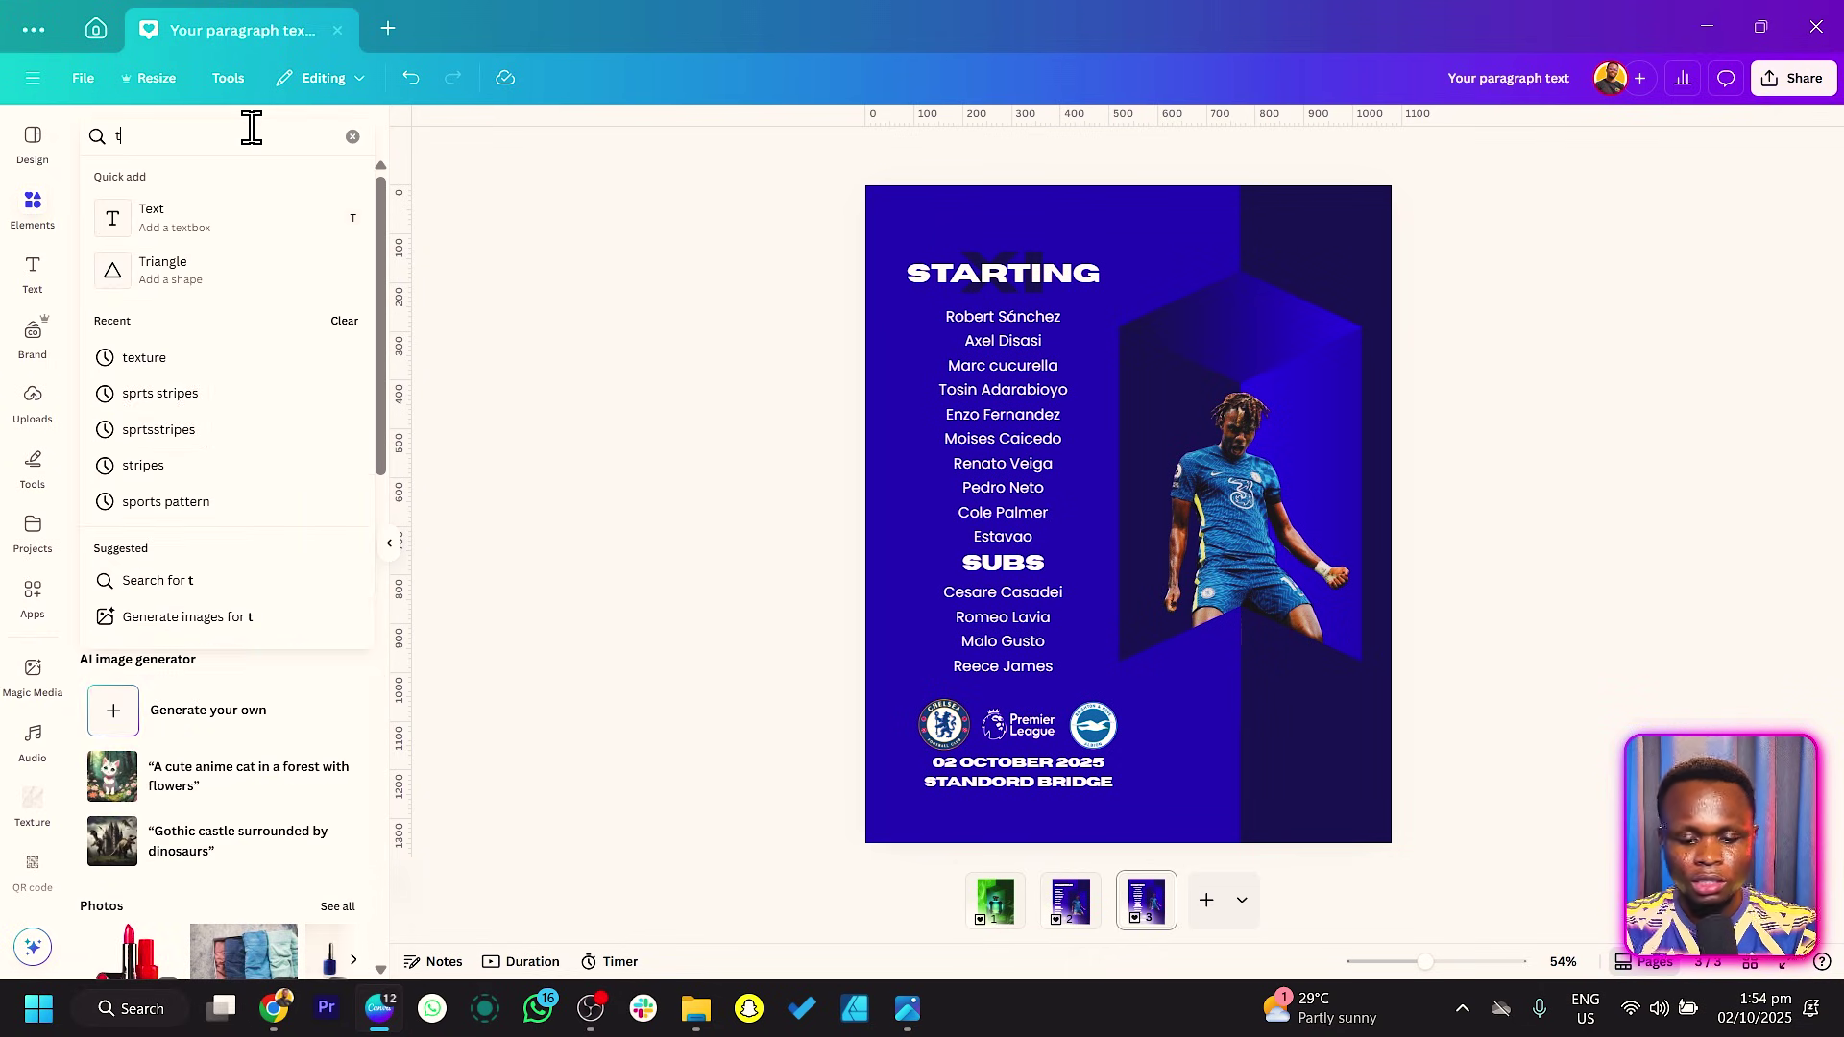
{"action": "left_click", "coordinate": [142, 304]}
{"action": "left_click", "coordinate": [125, 298]}
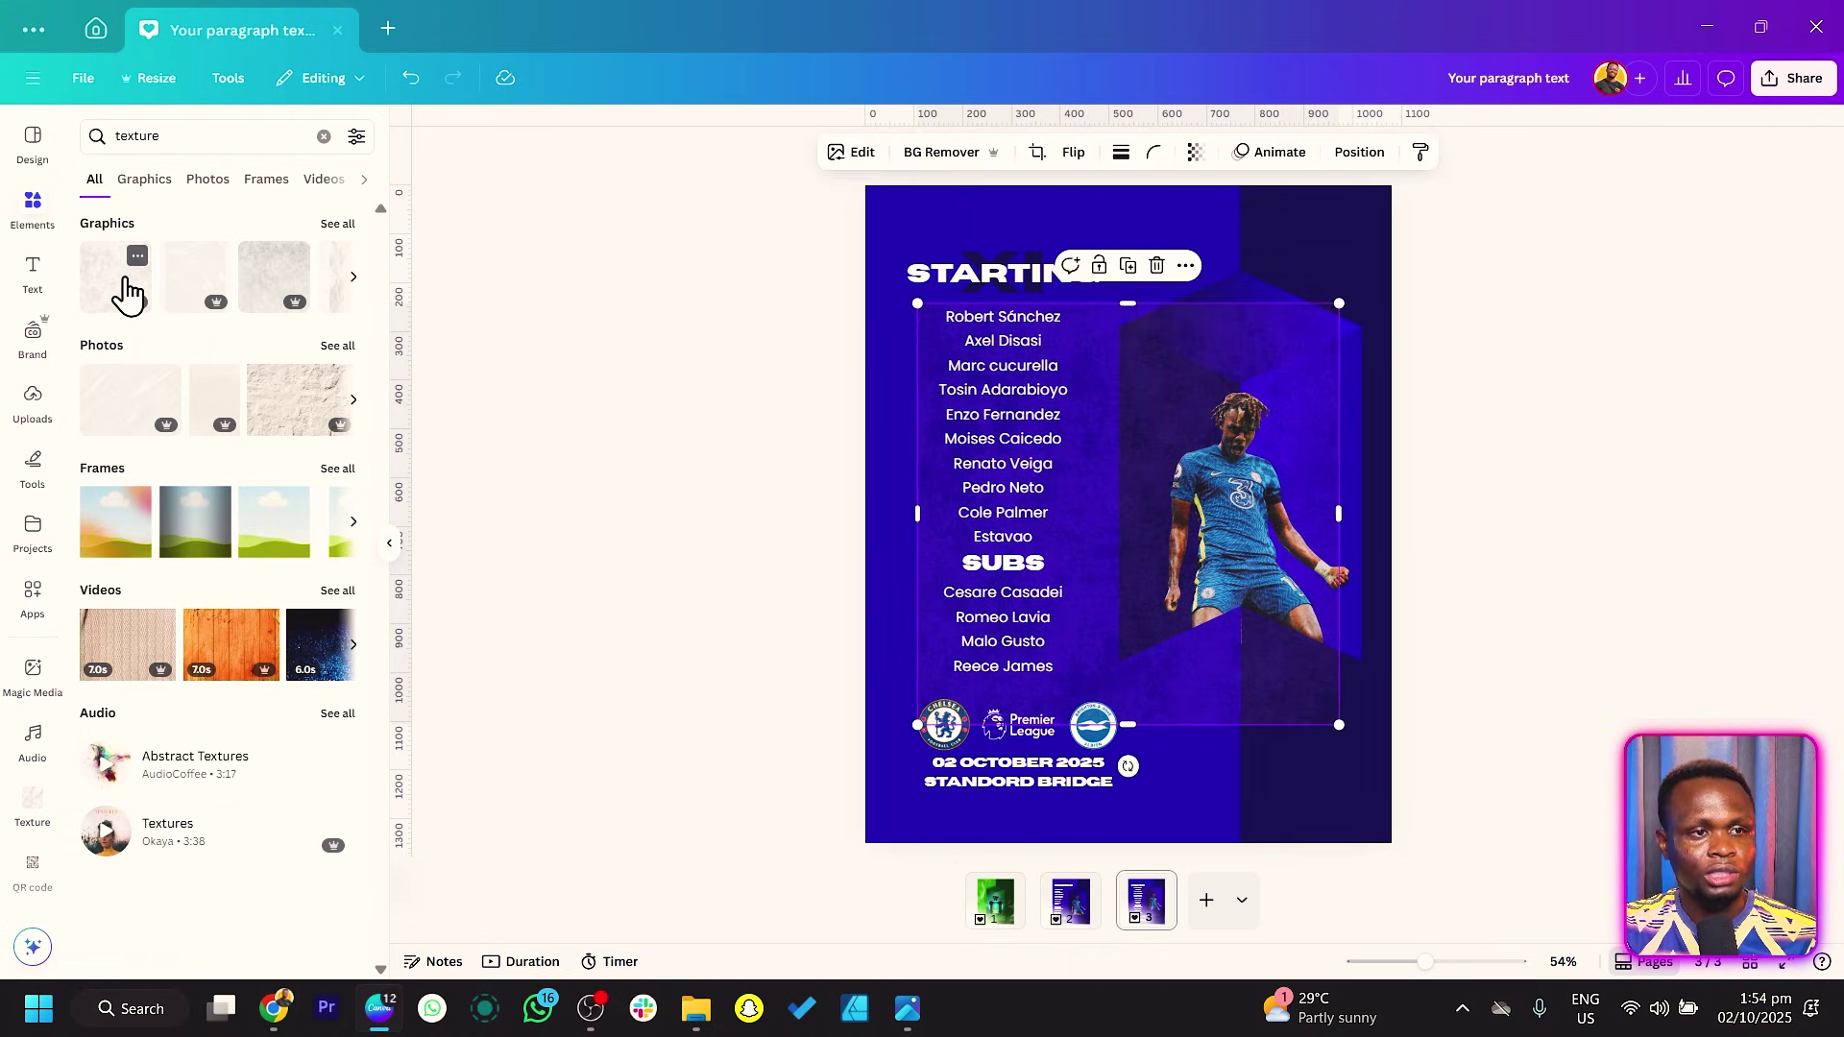
Step: Fit the texture over the poster's lighter indigo part at full page height and set its transparency to 48
{"action": "left_click_drag", "start_coordinate": [1188, 410], "coordinate": [1132, 317]}
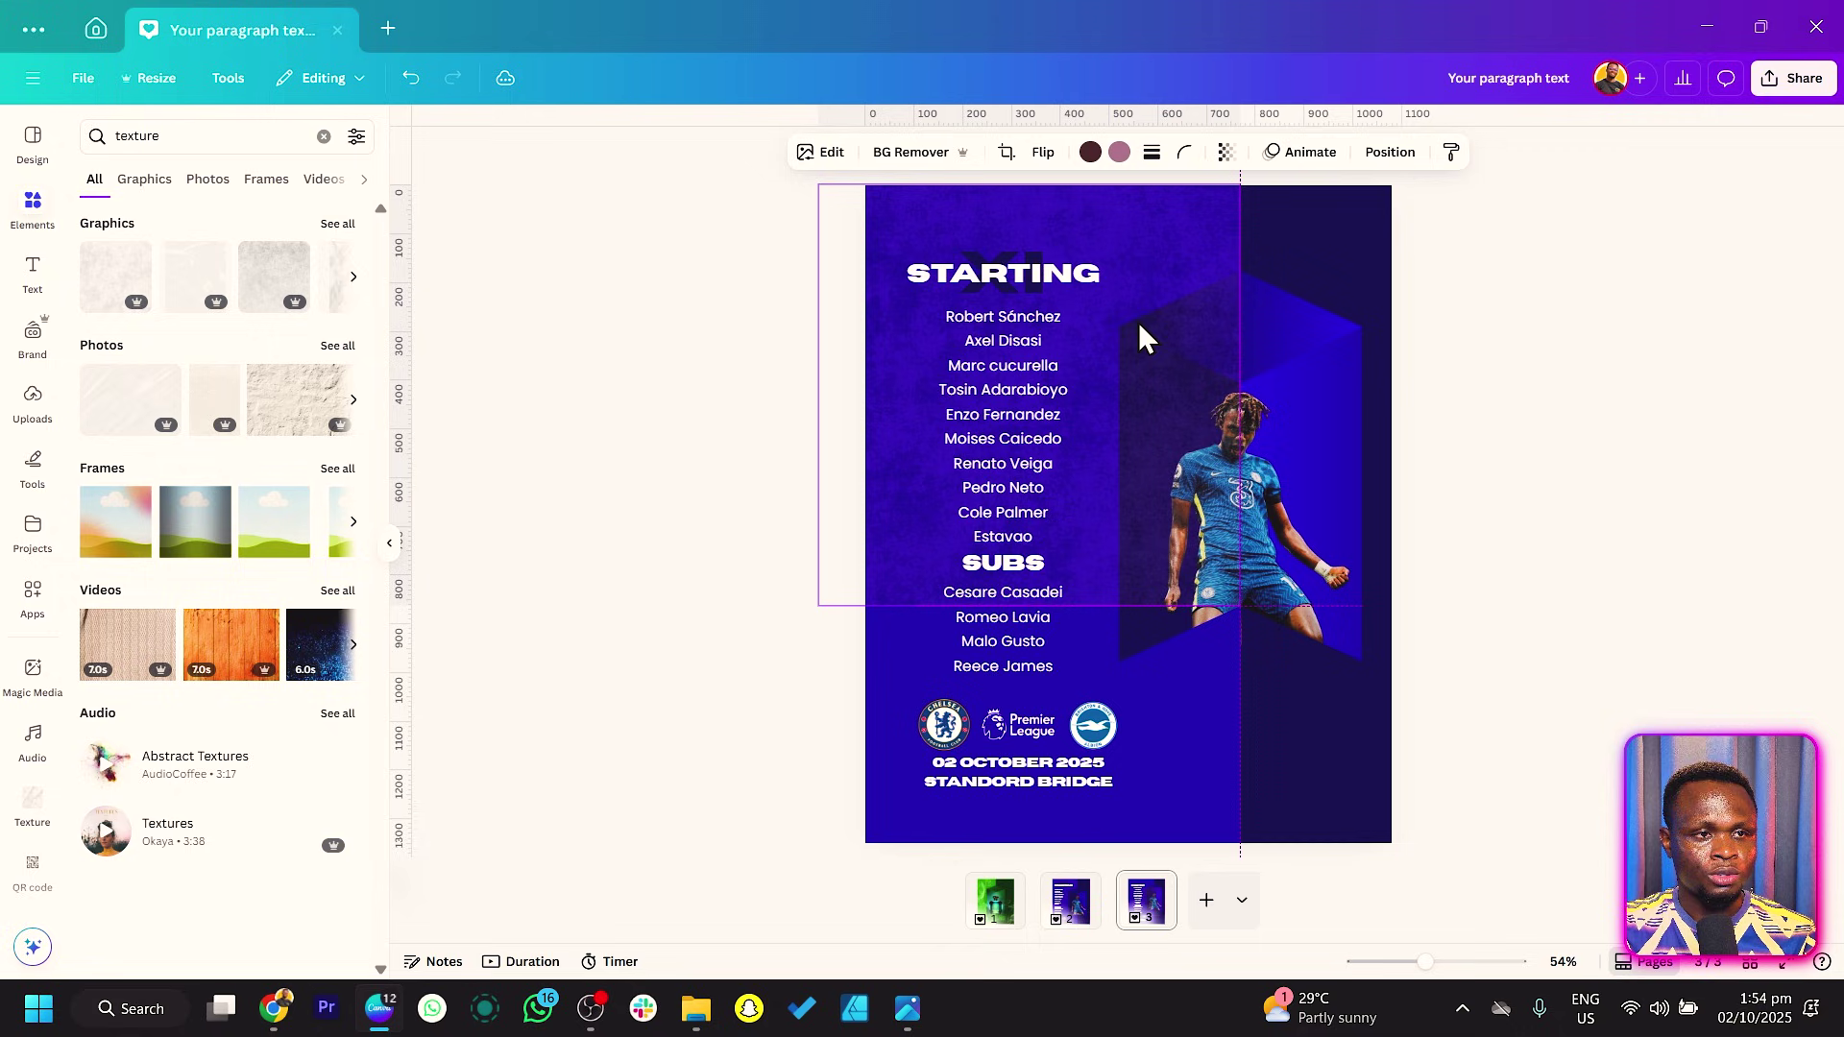
{"action": "left_click_drag", "start_coordinate": [1035, 602], "coordinate": [962, 860]}
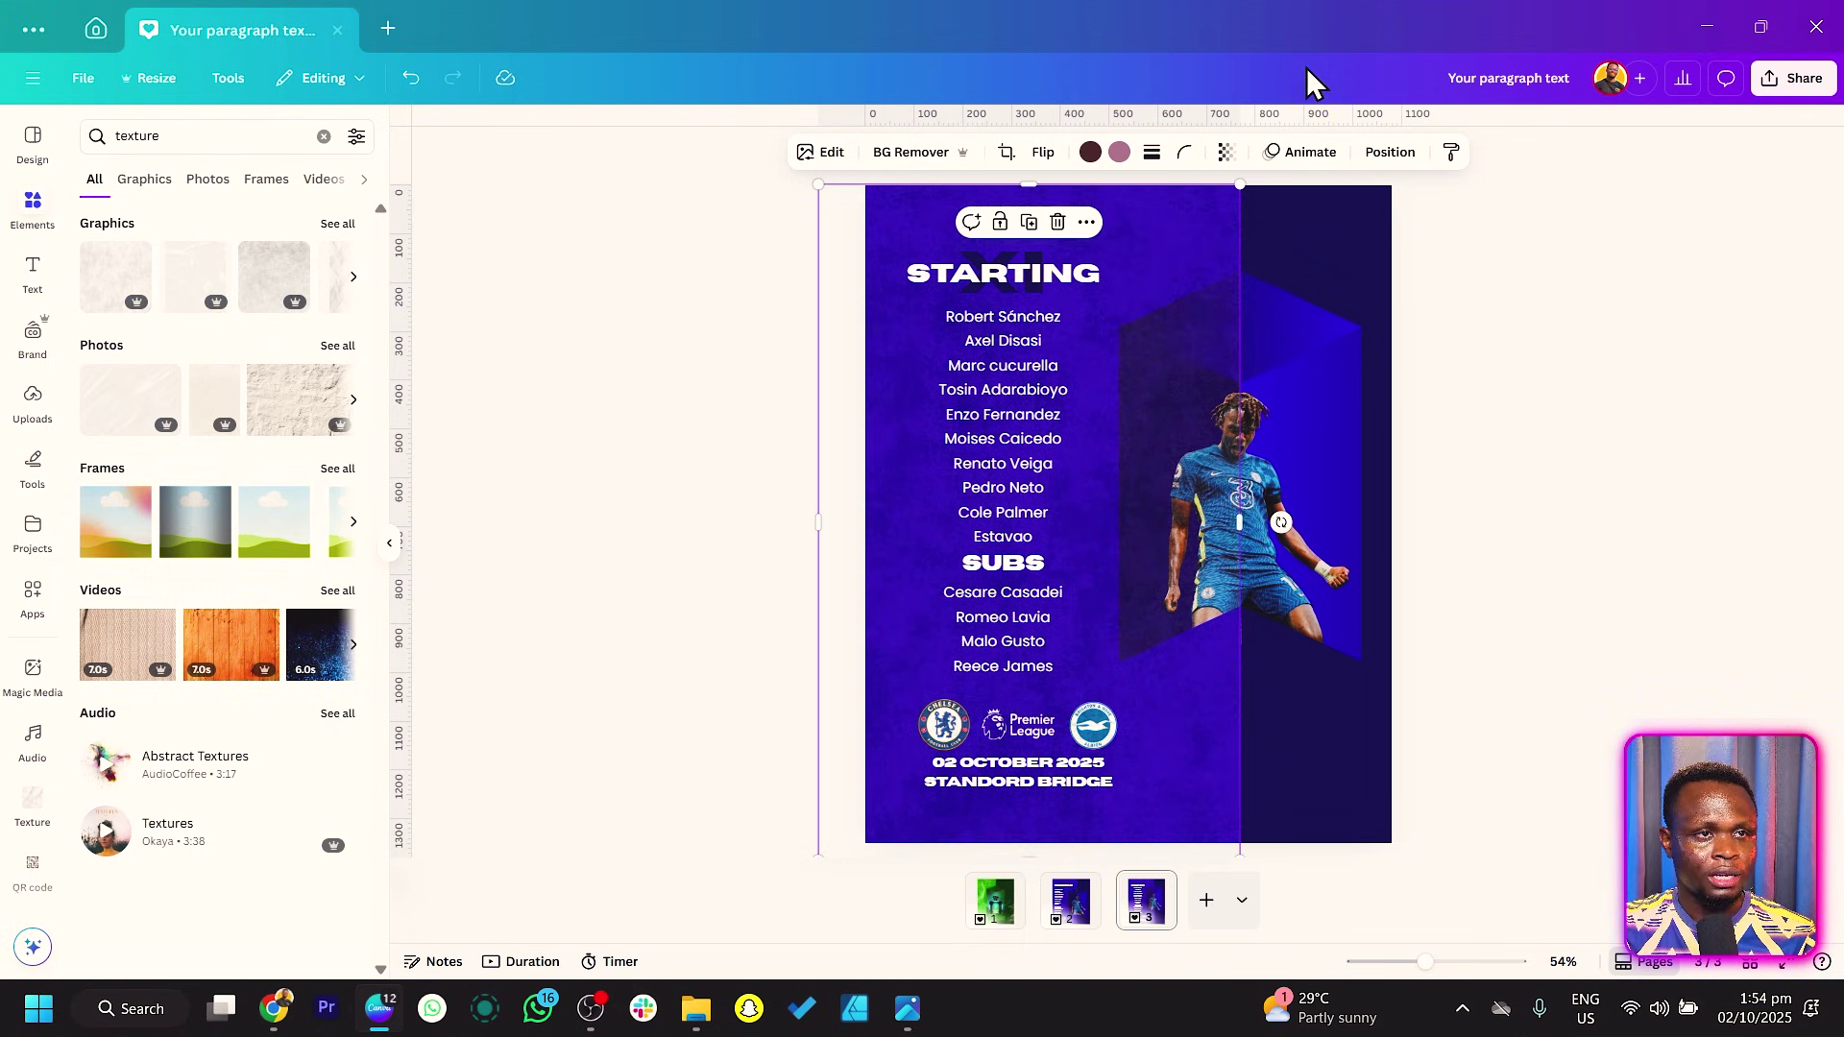
{"action": "left_click", "coordinate": [1225, 152]}
{"action": "left_click_drag", "start_coordinate": [1274, 226], "coordinate": [1204, 259]}
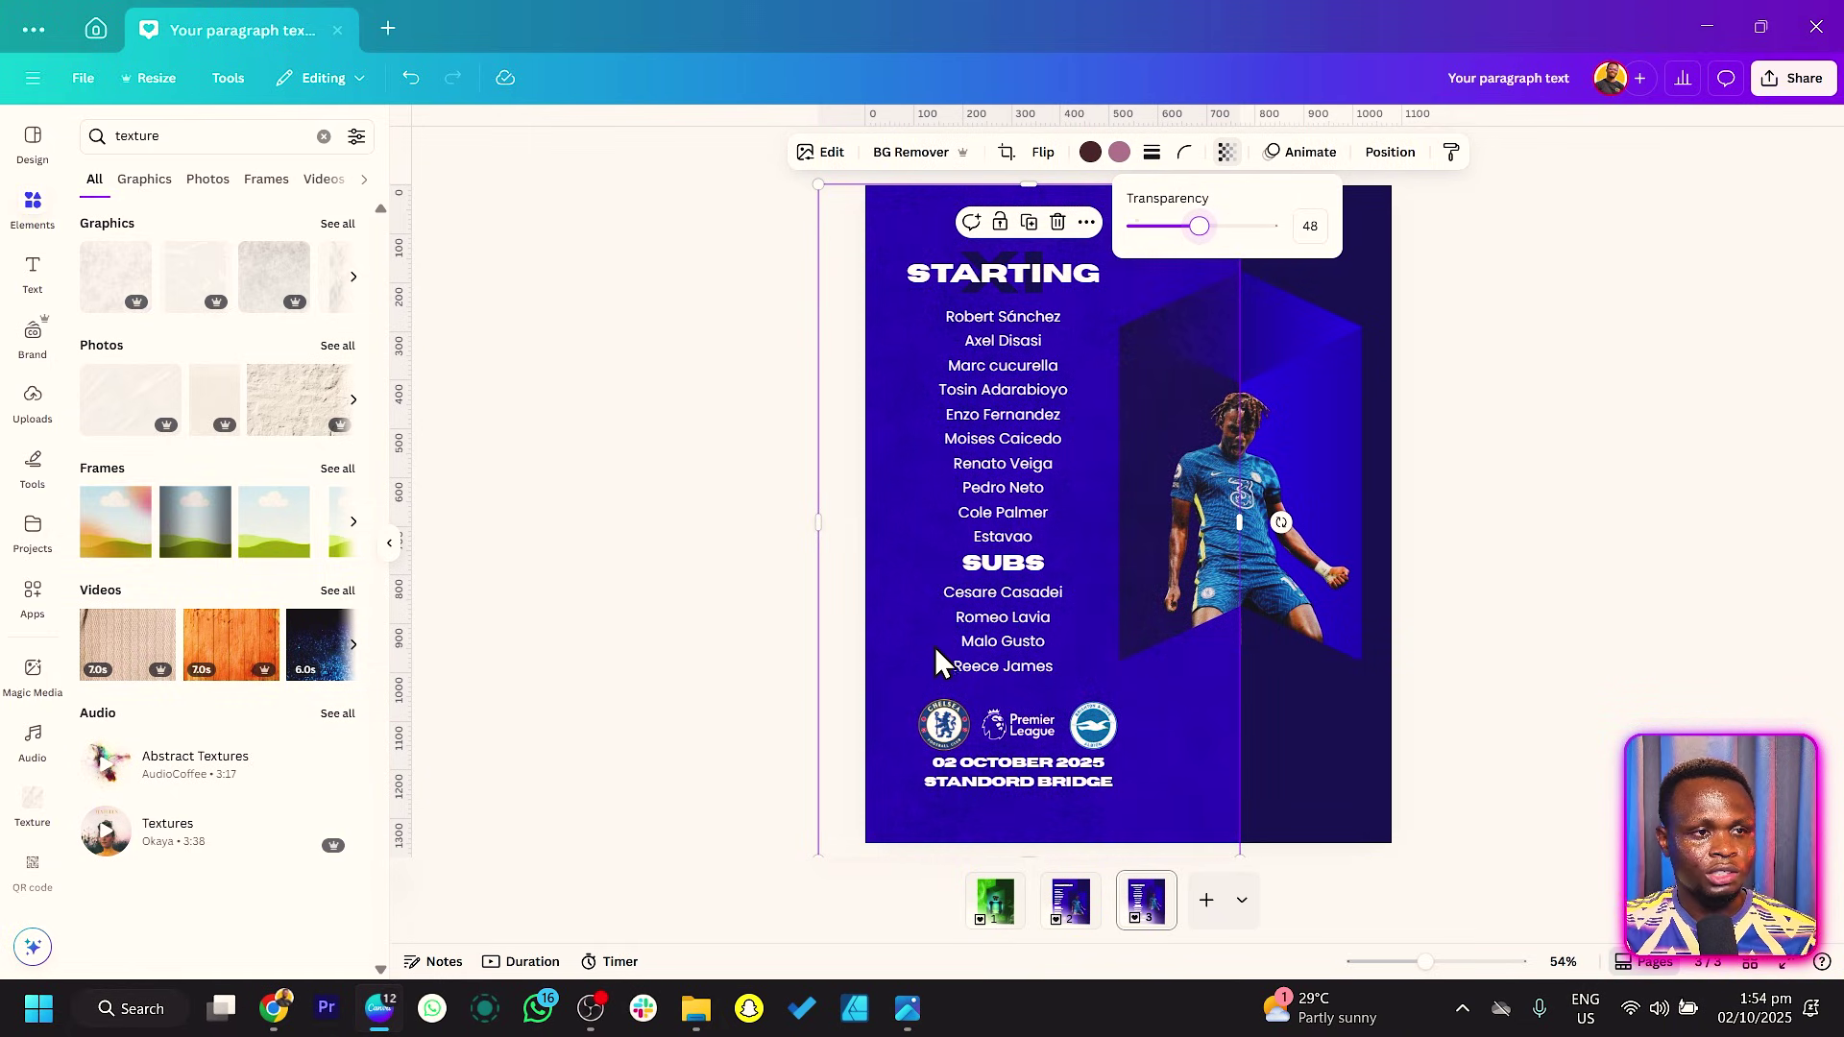
{"action": "left_click", "coordinate": [885, 638]}
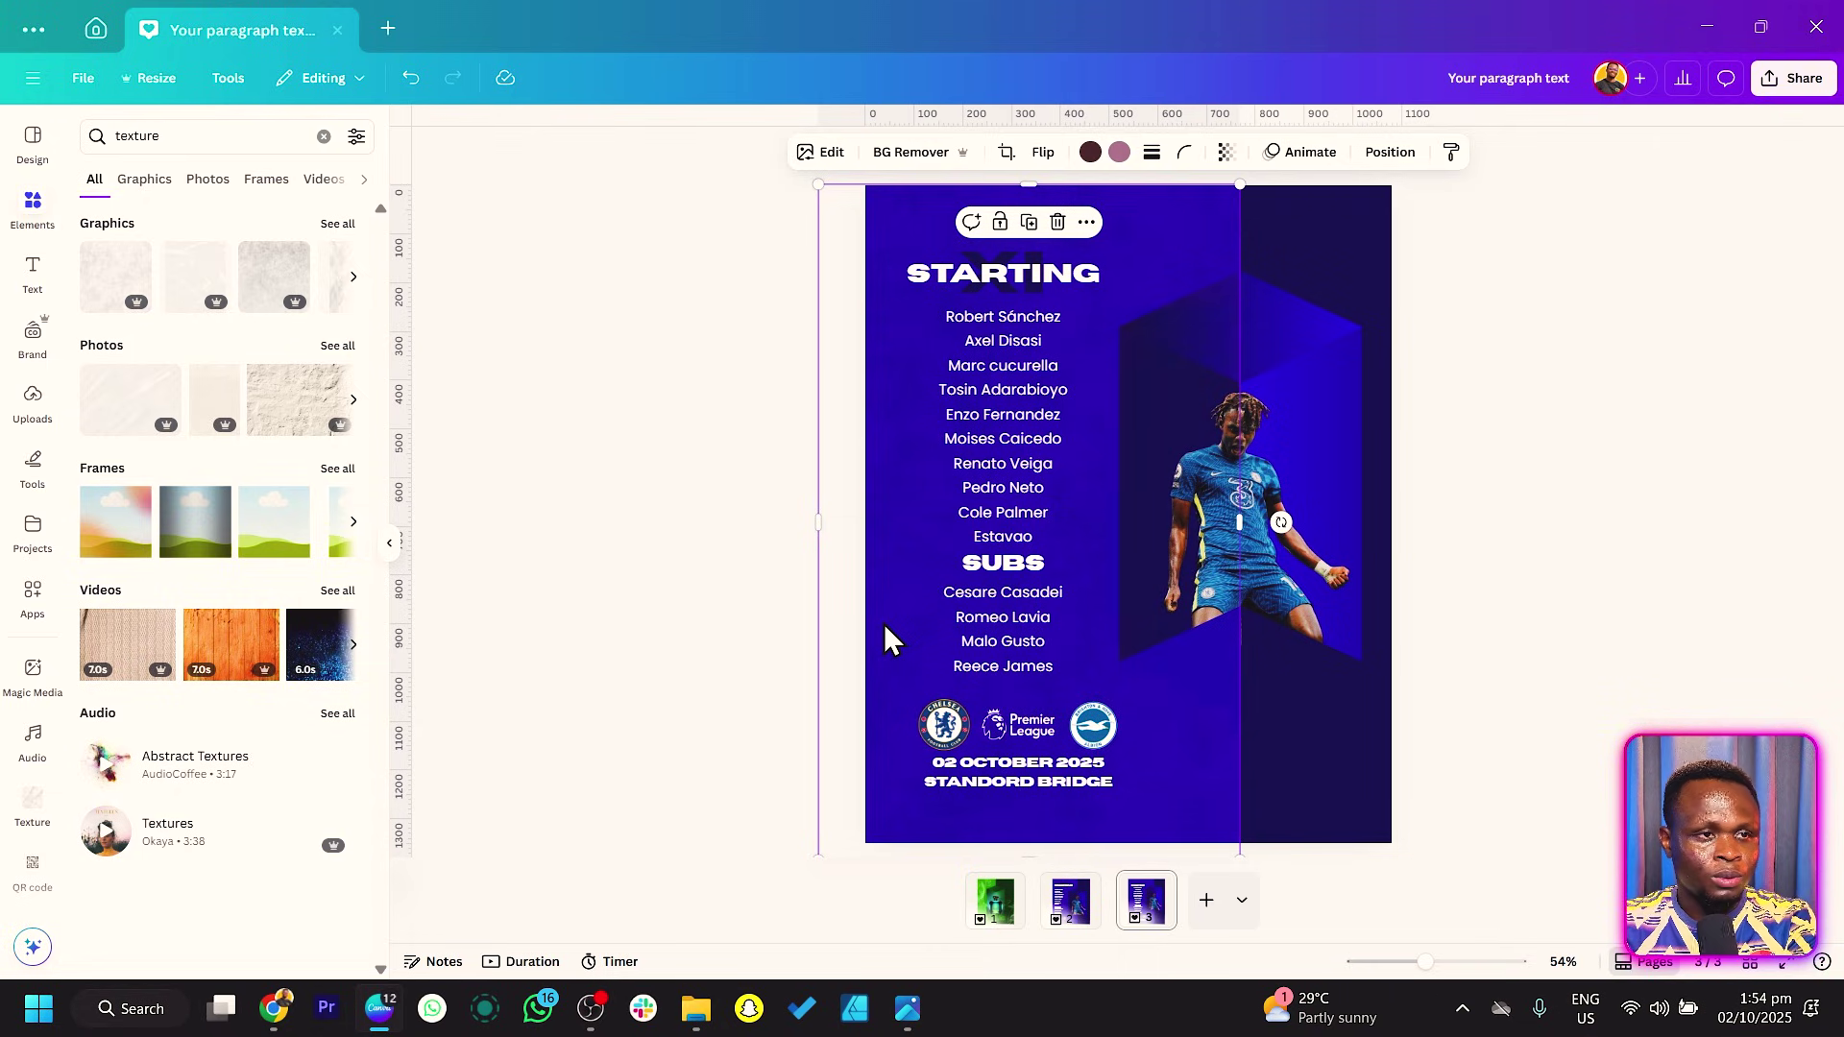
{"action": "left_click", "coordinate": [1505, 475]}
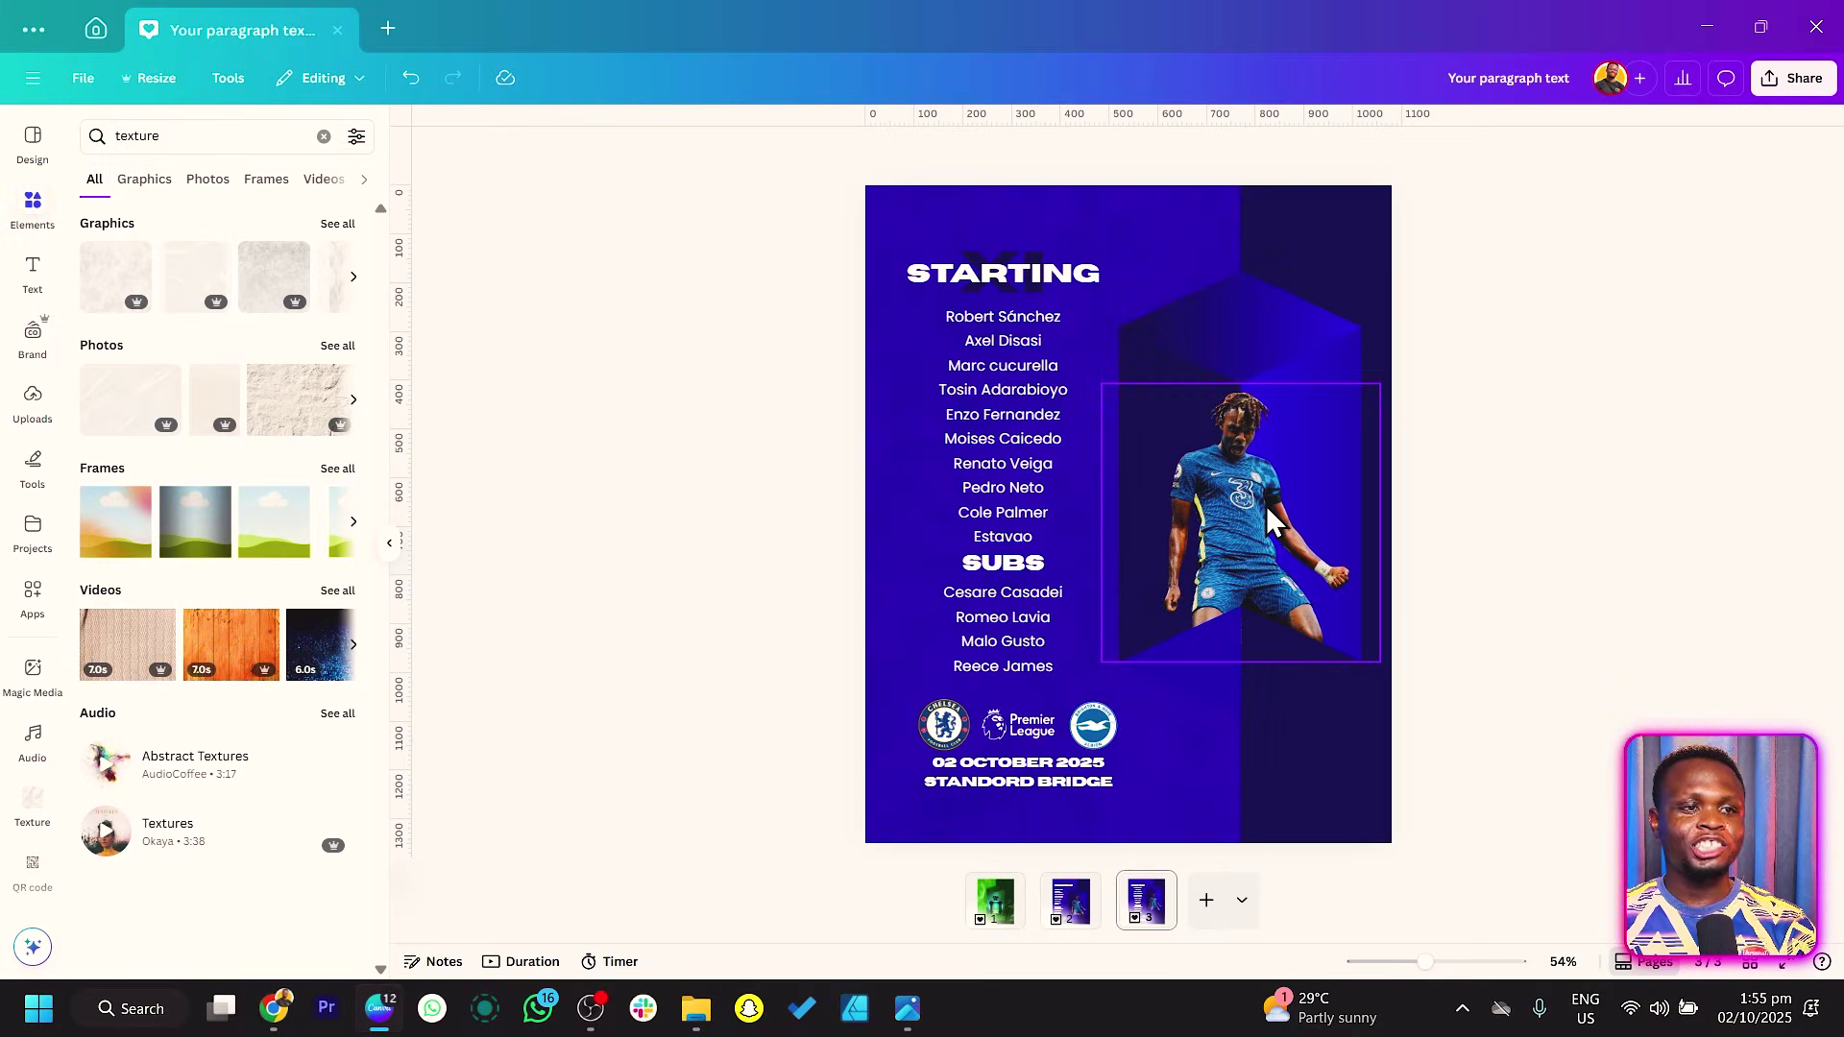
Step: Duplicate the player cutout and offset the copy slightly up and to the right of the original
{"action": "left_click", "coordinate": [1260, 514]}
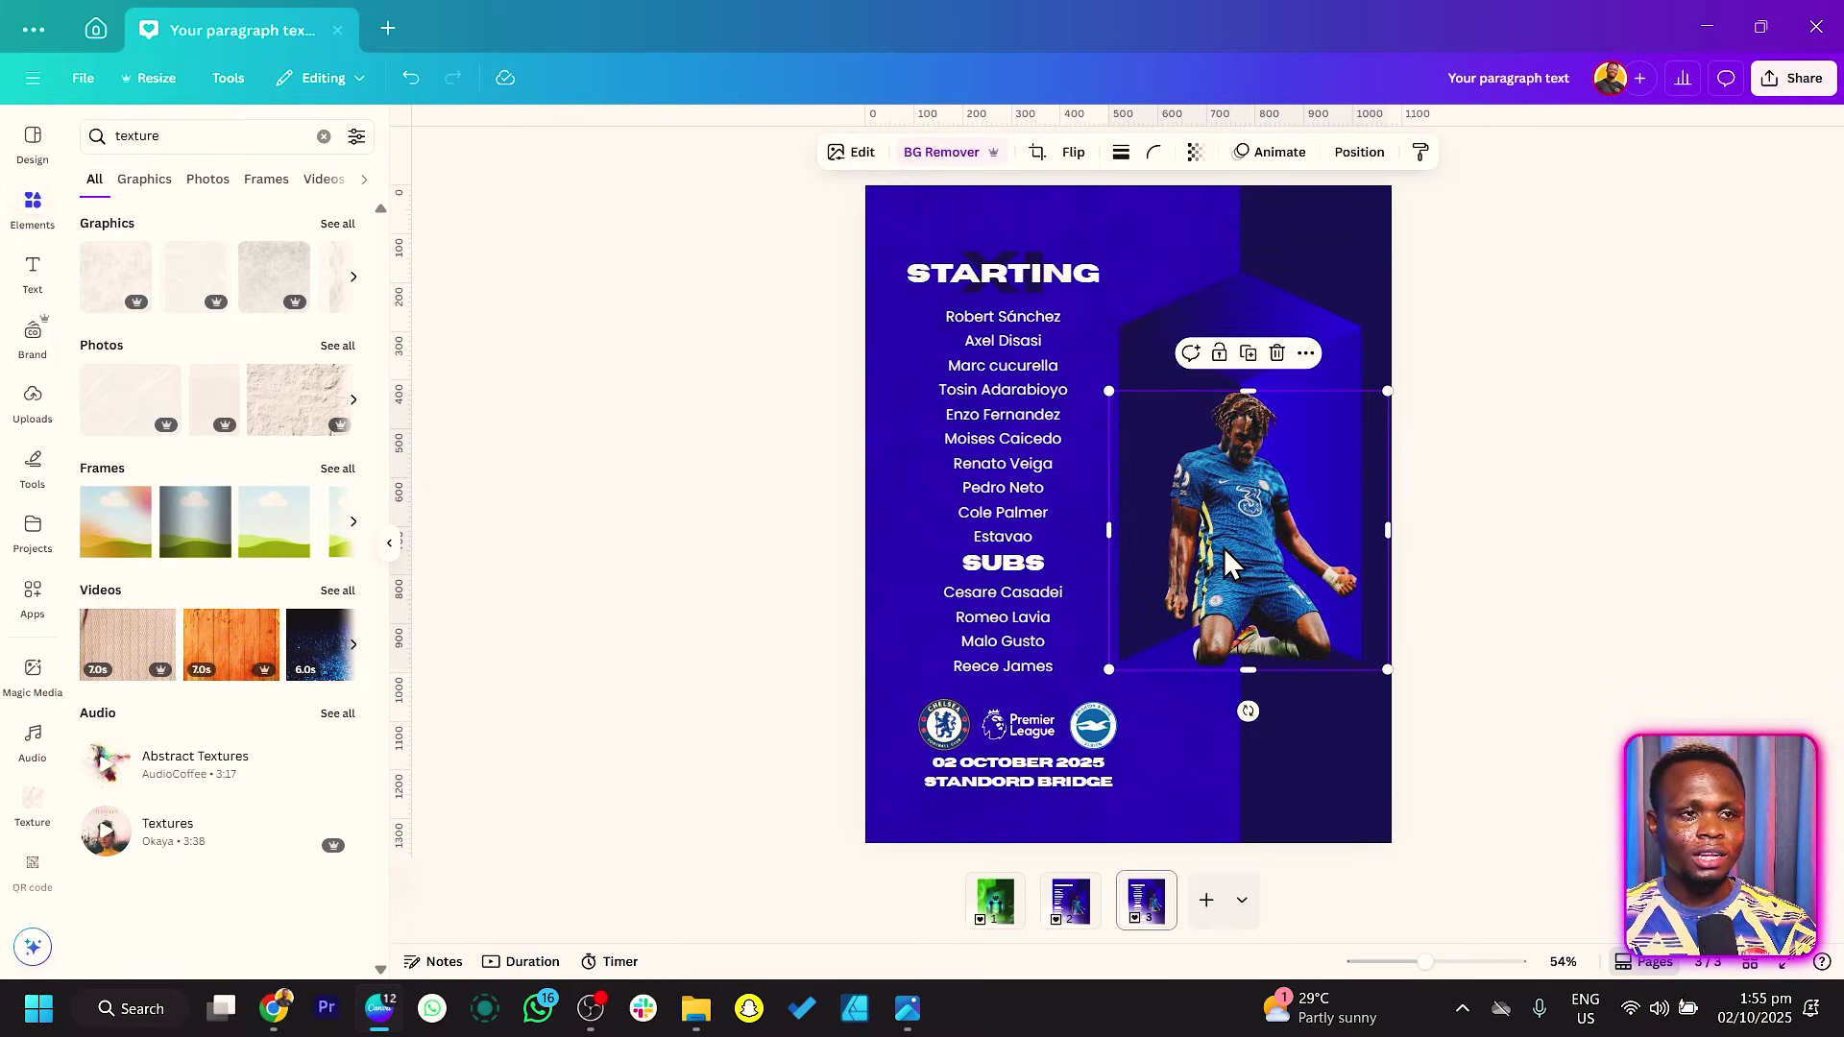
{"action": "key", "text": "ctrl+d"}
{"action": "mouse_move", "coordinate": [1260, 521]}
{"action": "left_mouse_down"}
{"action": "mouse_move", "coordinate": [1246, 515]}
{"action": "mouse_move", "coordinate": [1265, 507]}
{"action": "left_mouse_up"}
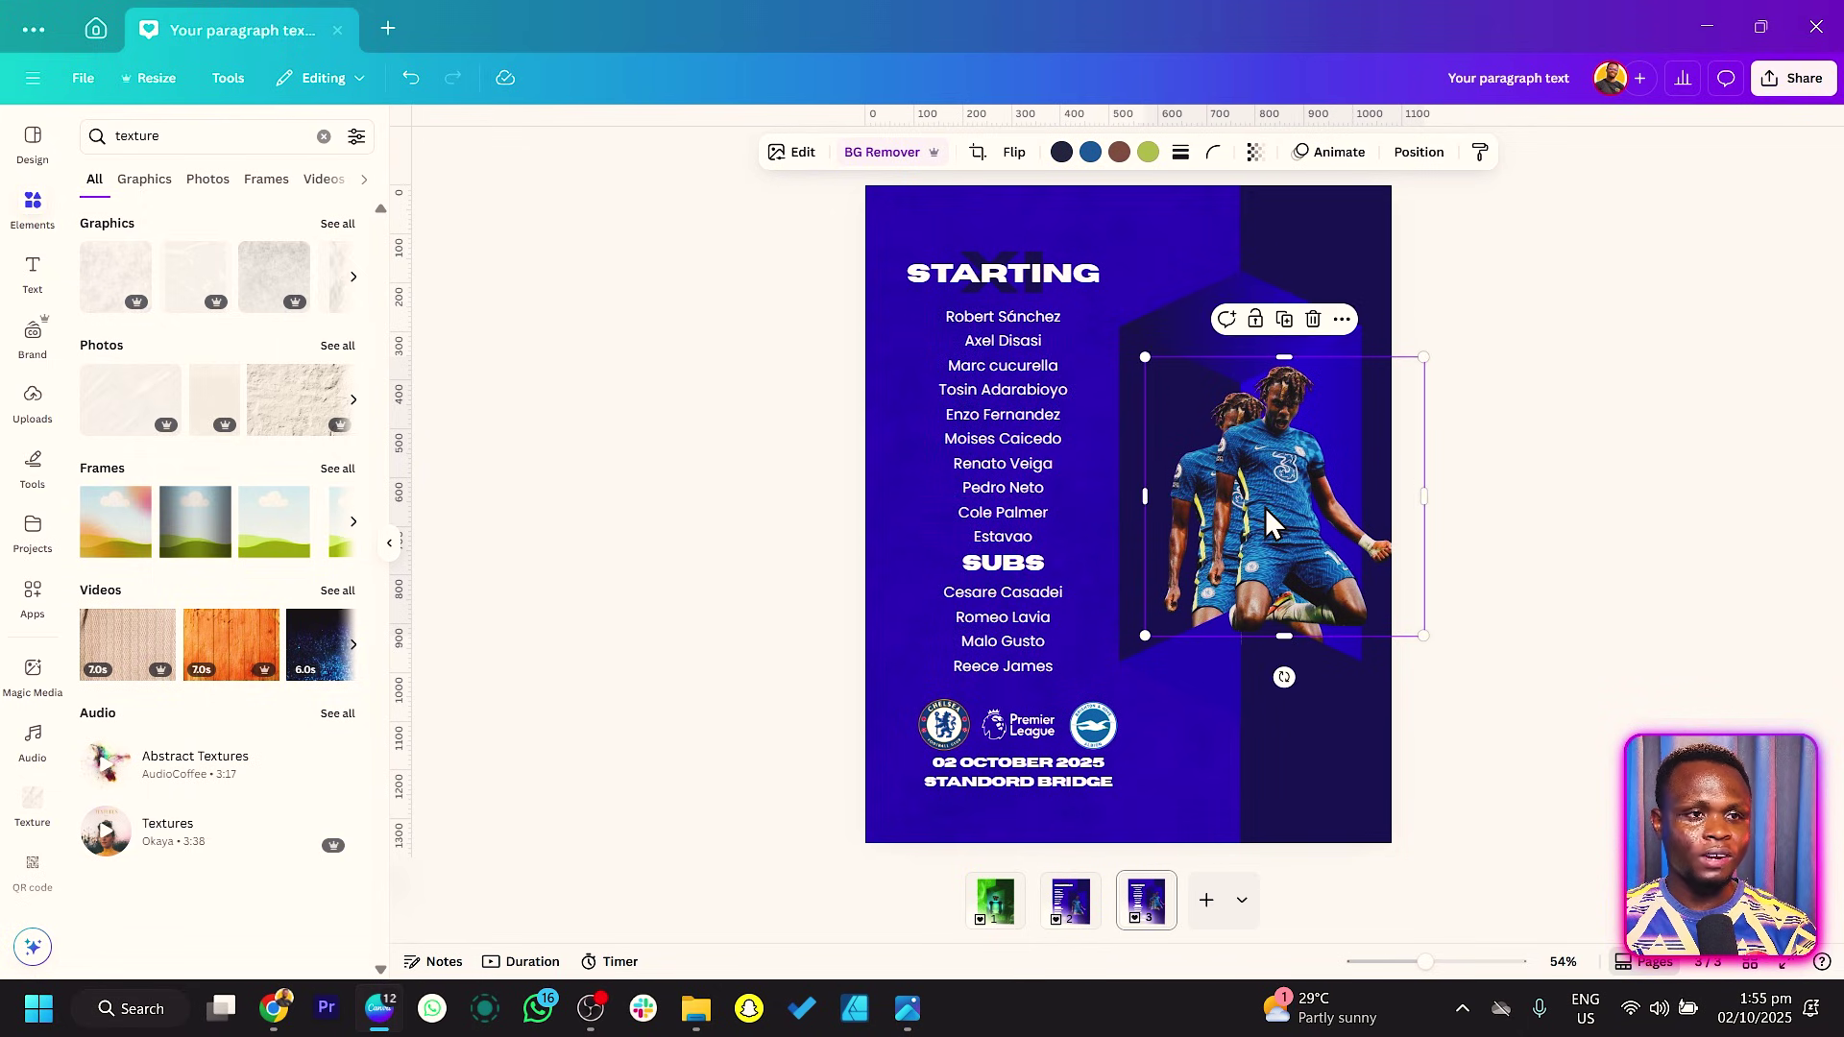
Step: Turn the player copy into a black silhouette with a custom Duotone effect using #000000 for the highlights
{"action": "left_click", "coordinate": [794, 154]}
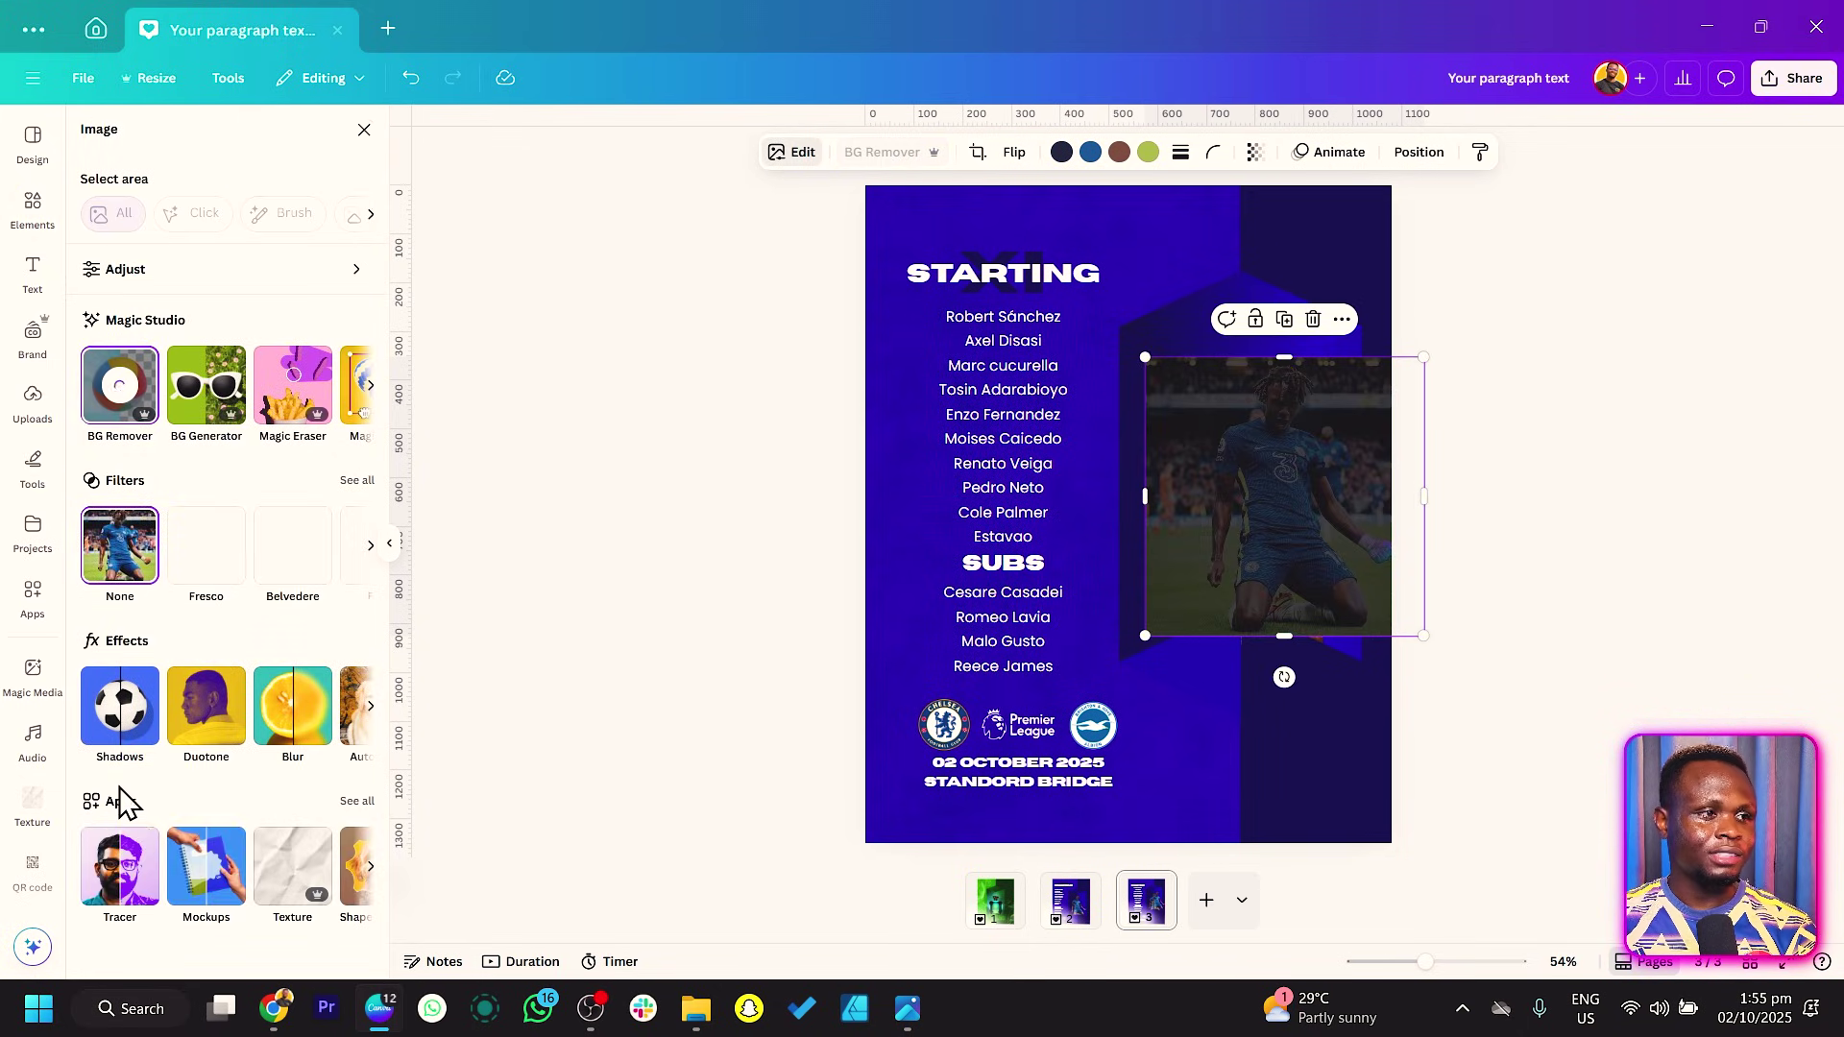
{"action": "left_click", "coordinate": [213, 735]}
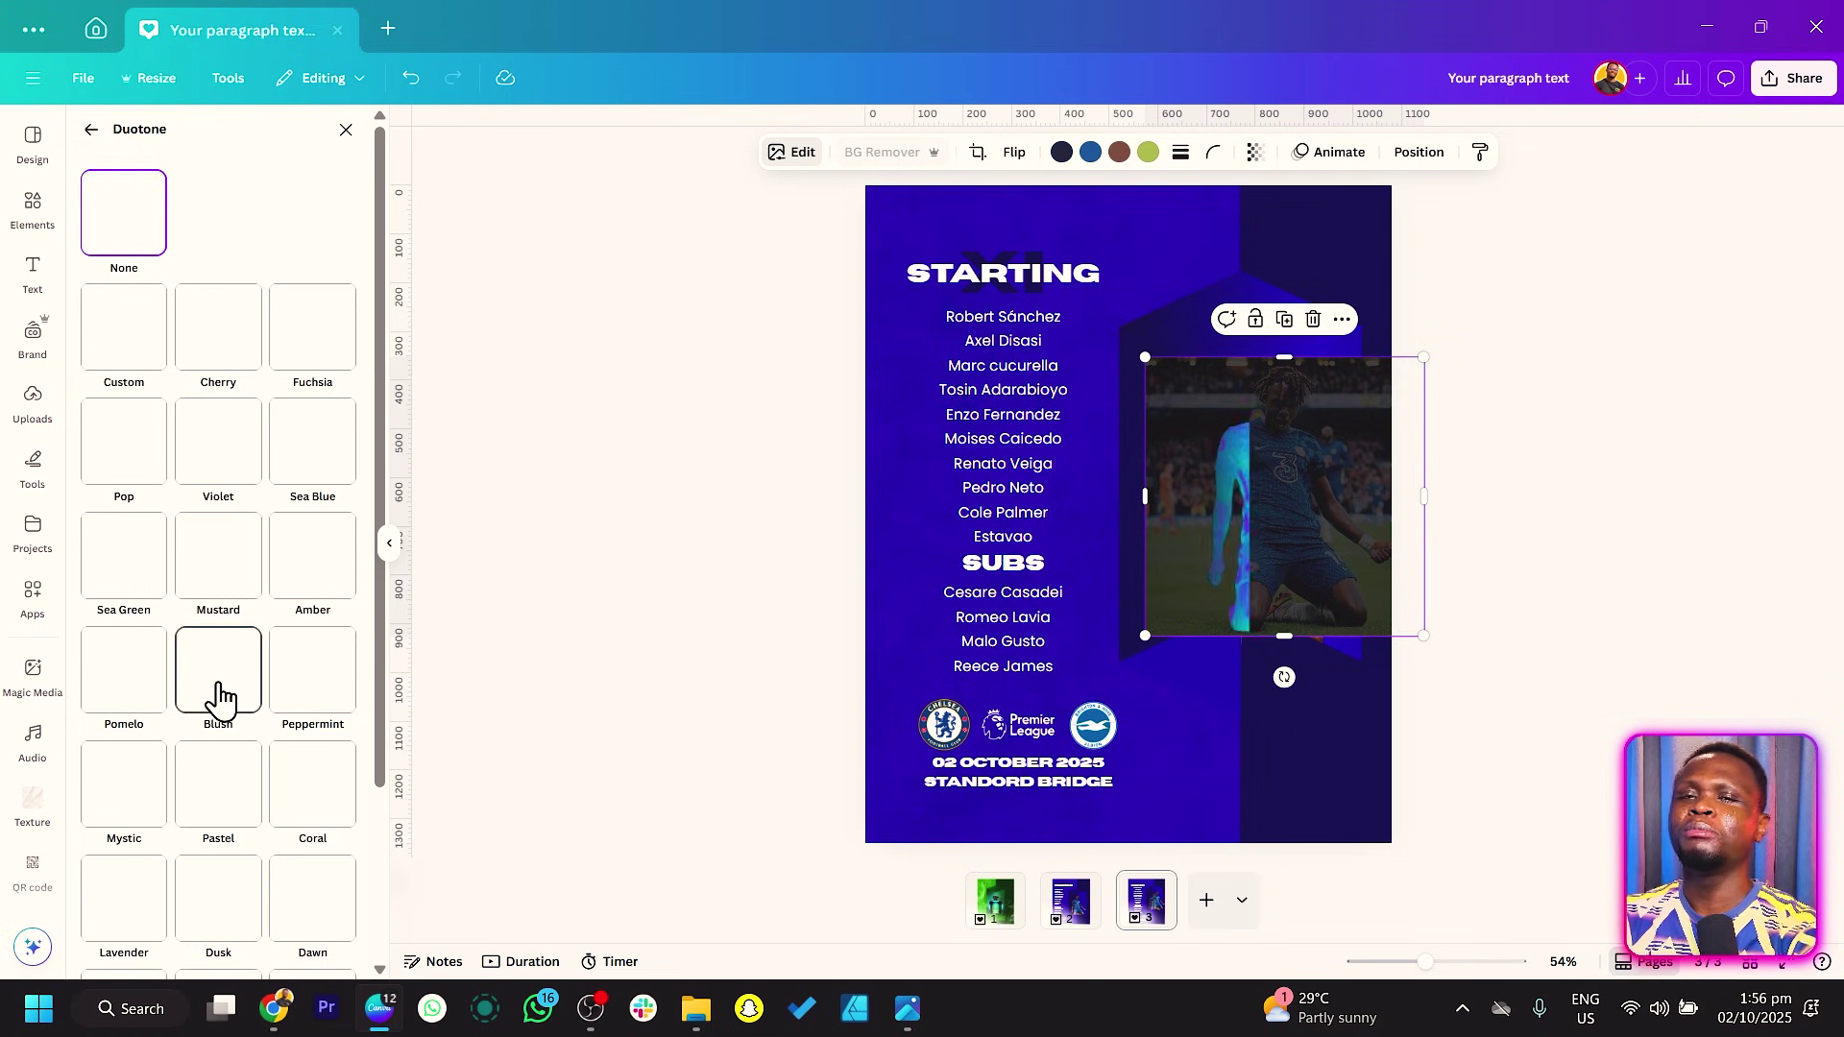
{"action": "left_click", "coordinate": [125, 331]}
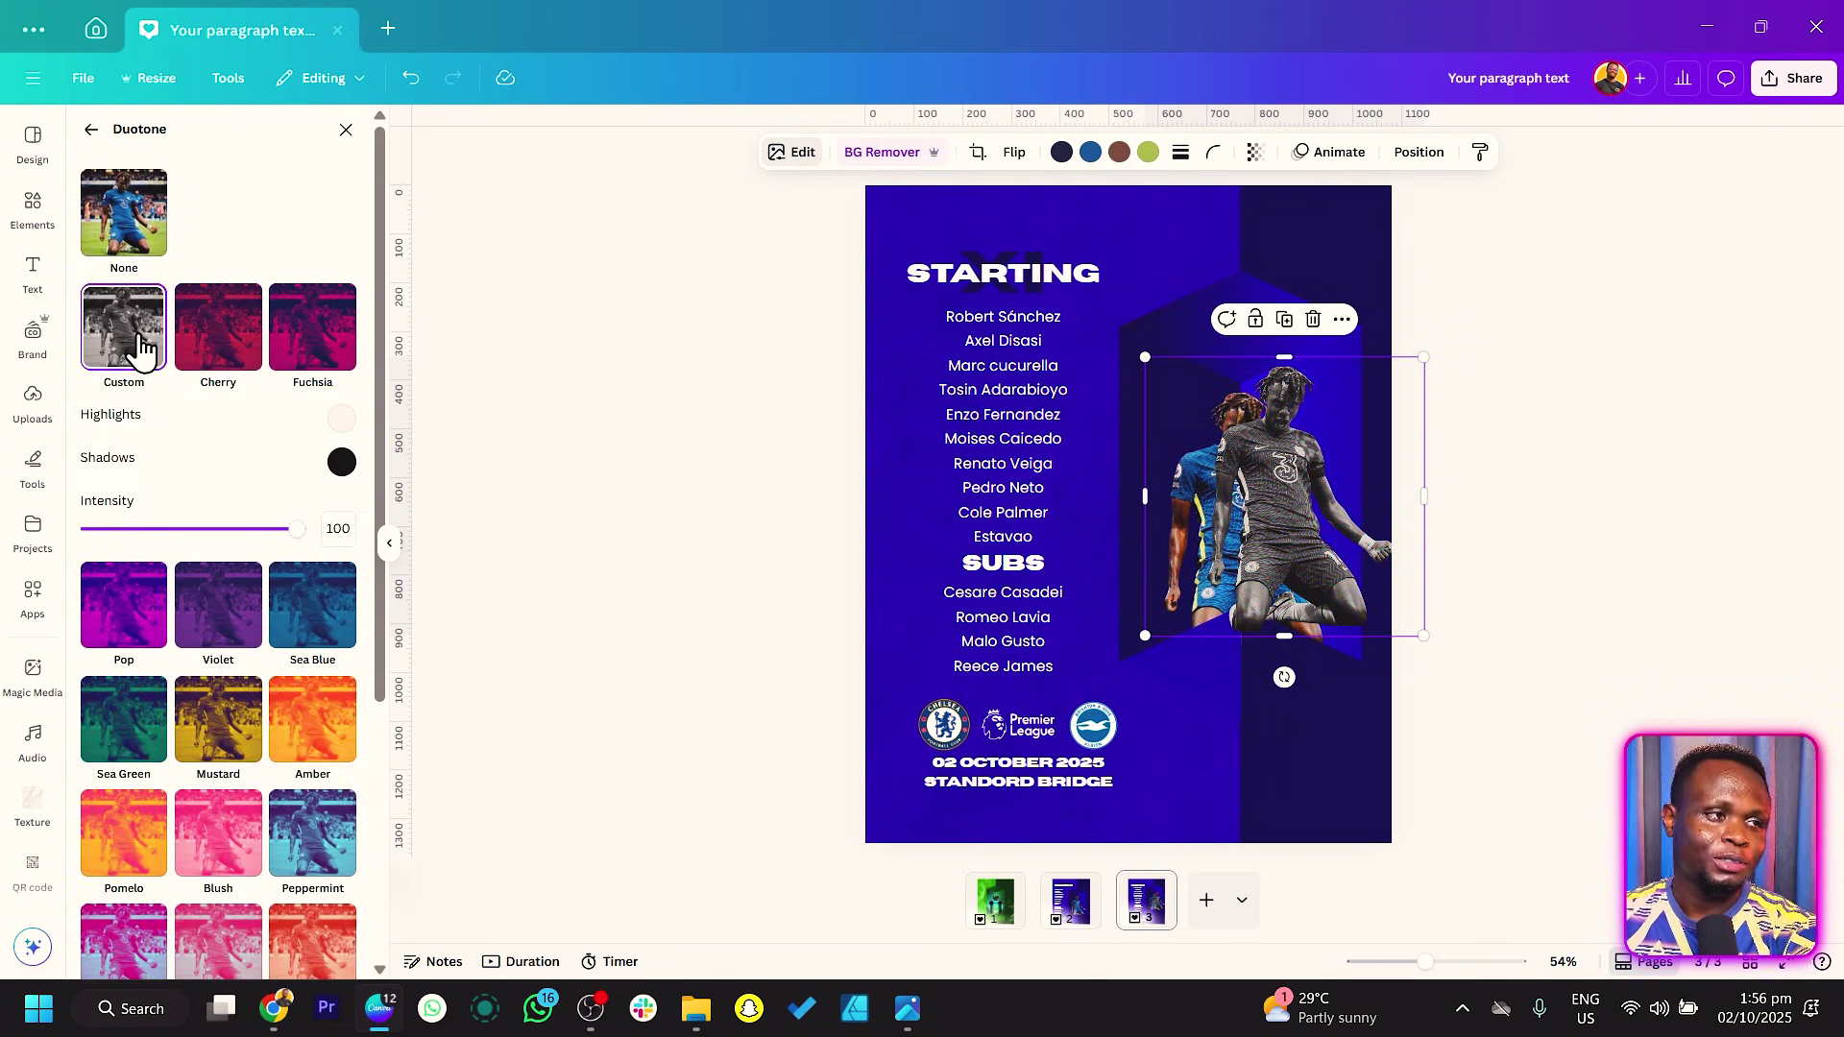
{"action": "left_click", "coordinate": [342, 420]}
{"action": "left_click_drag", "start_coordinate": [424, 501], "coordinate": [284, 609]}
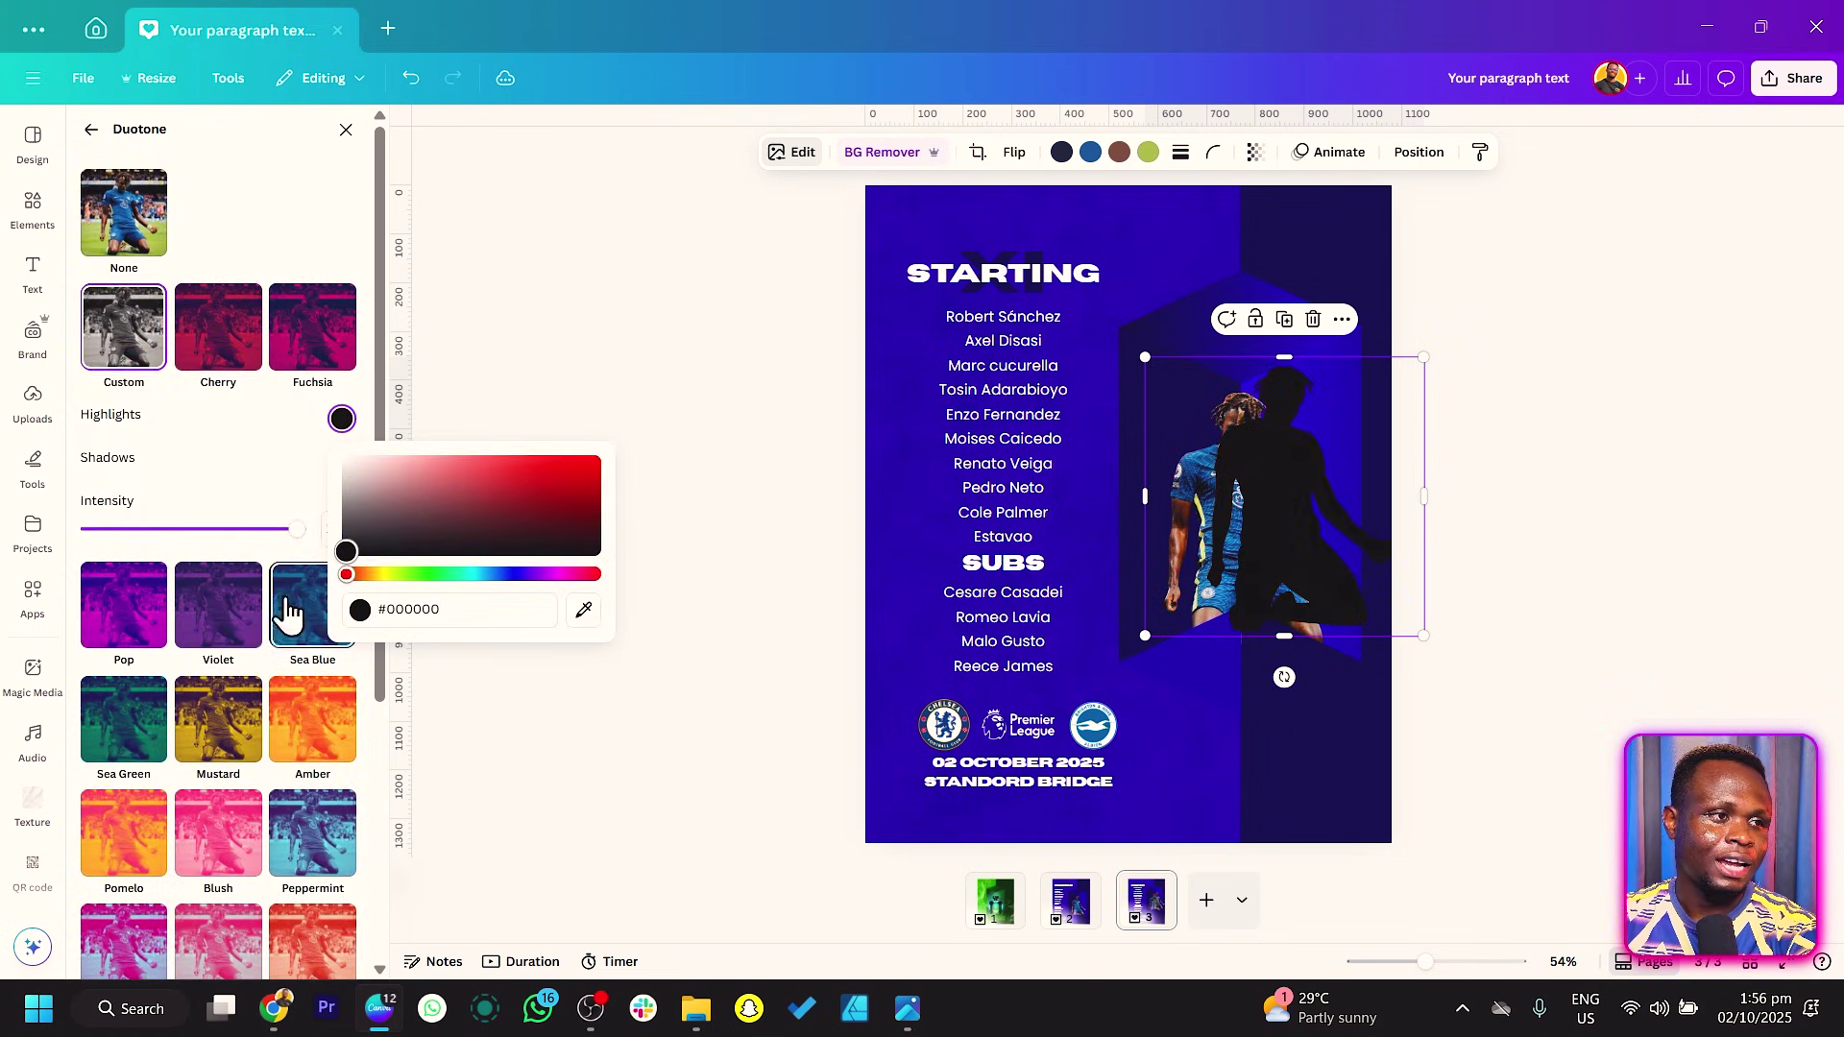
{"action": "left_click", "coordinate": [253, 483]}
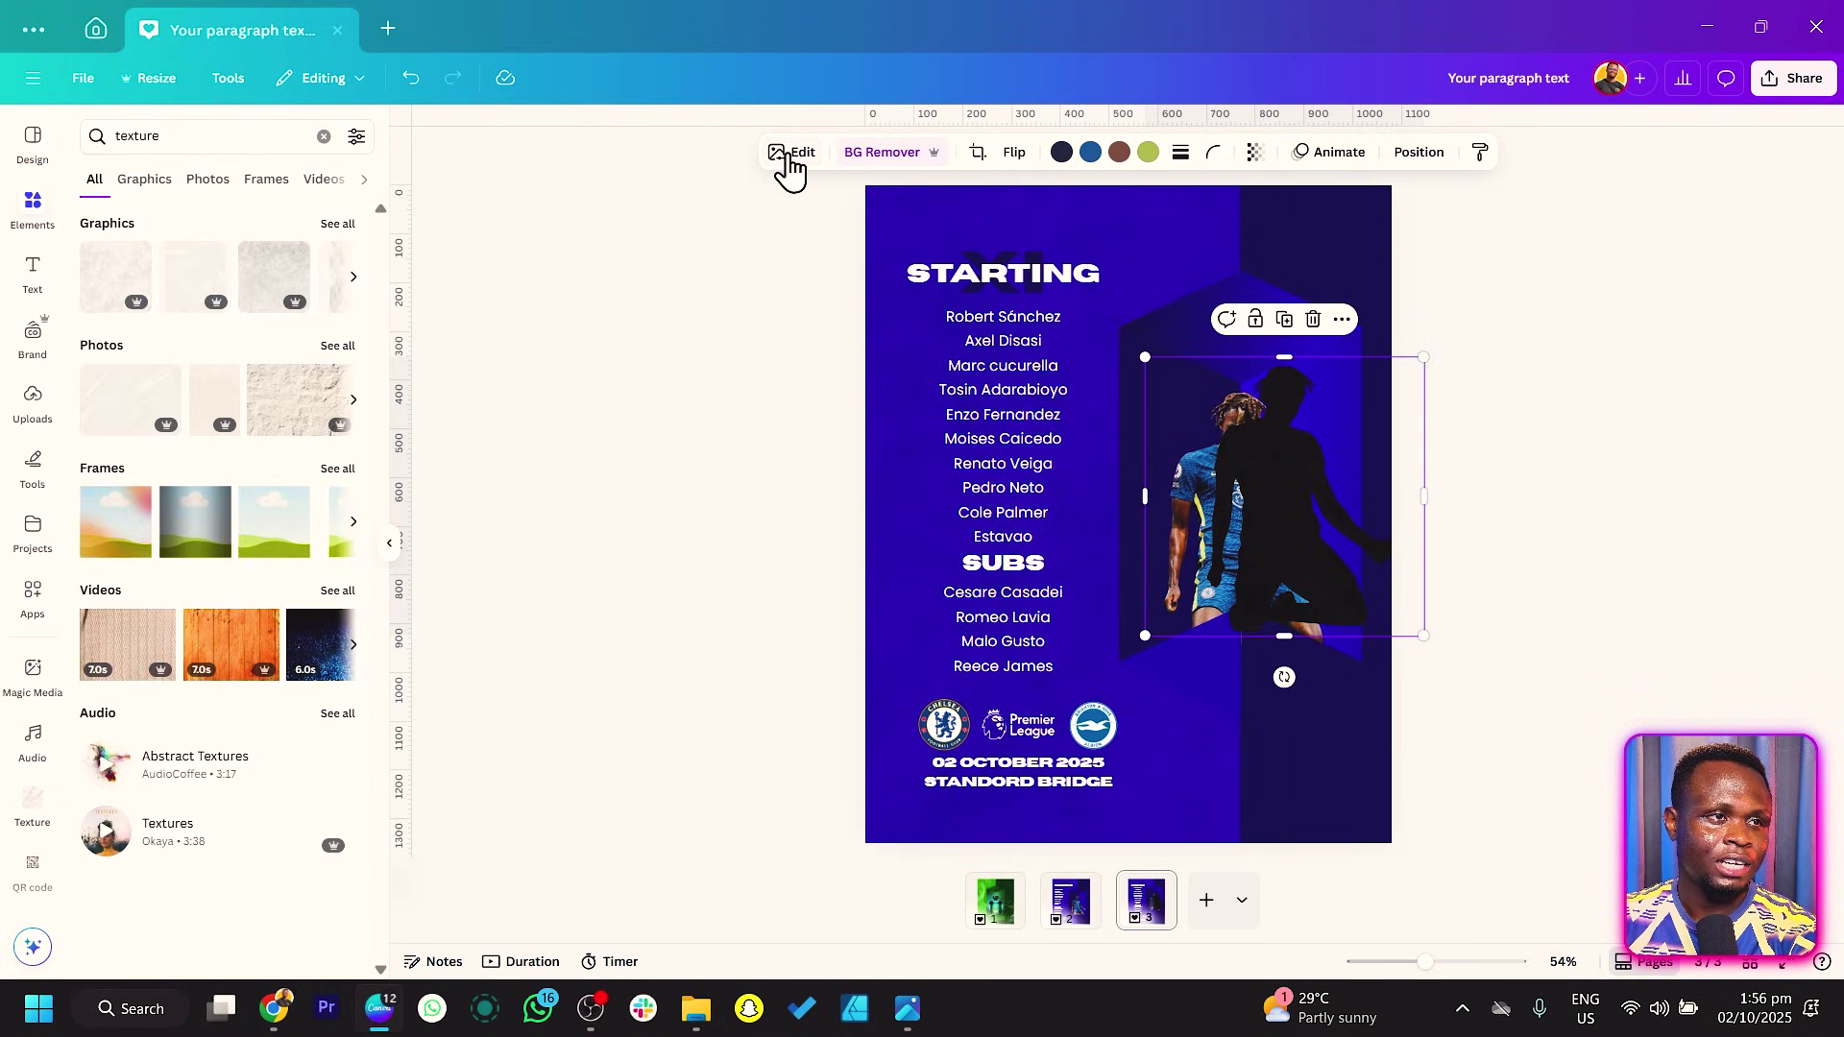
Step: Blur the whole silhouette image at intensity 84
{"action": "left_click", "coordinate": [787, 156]}
{"action": "left_click", "coordinate": [300, 718]}
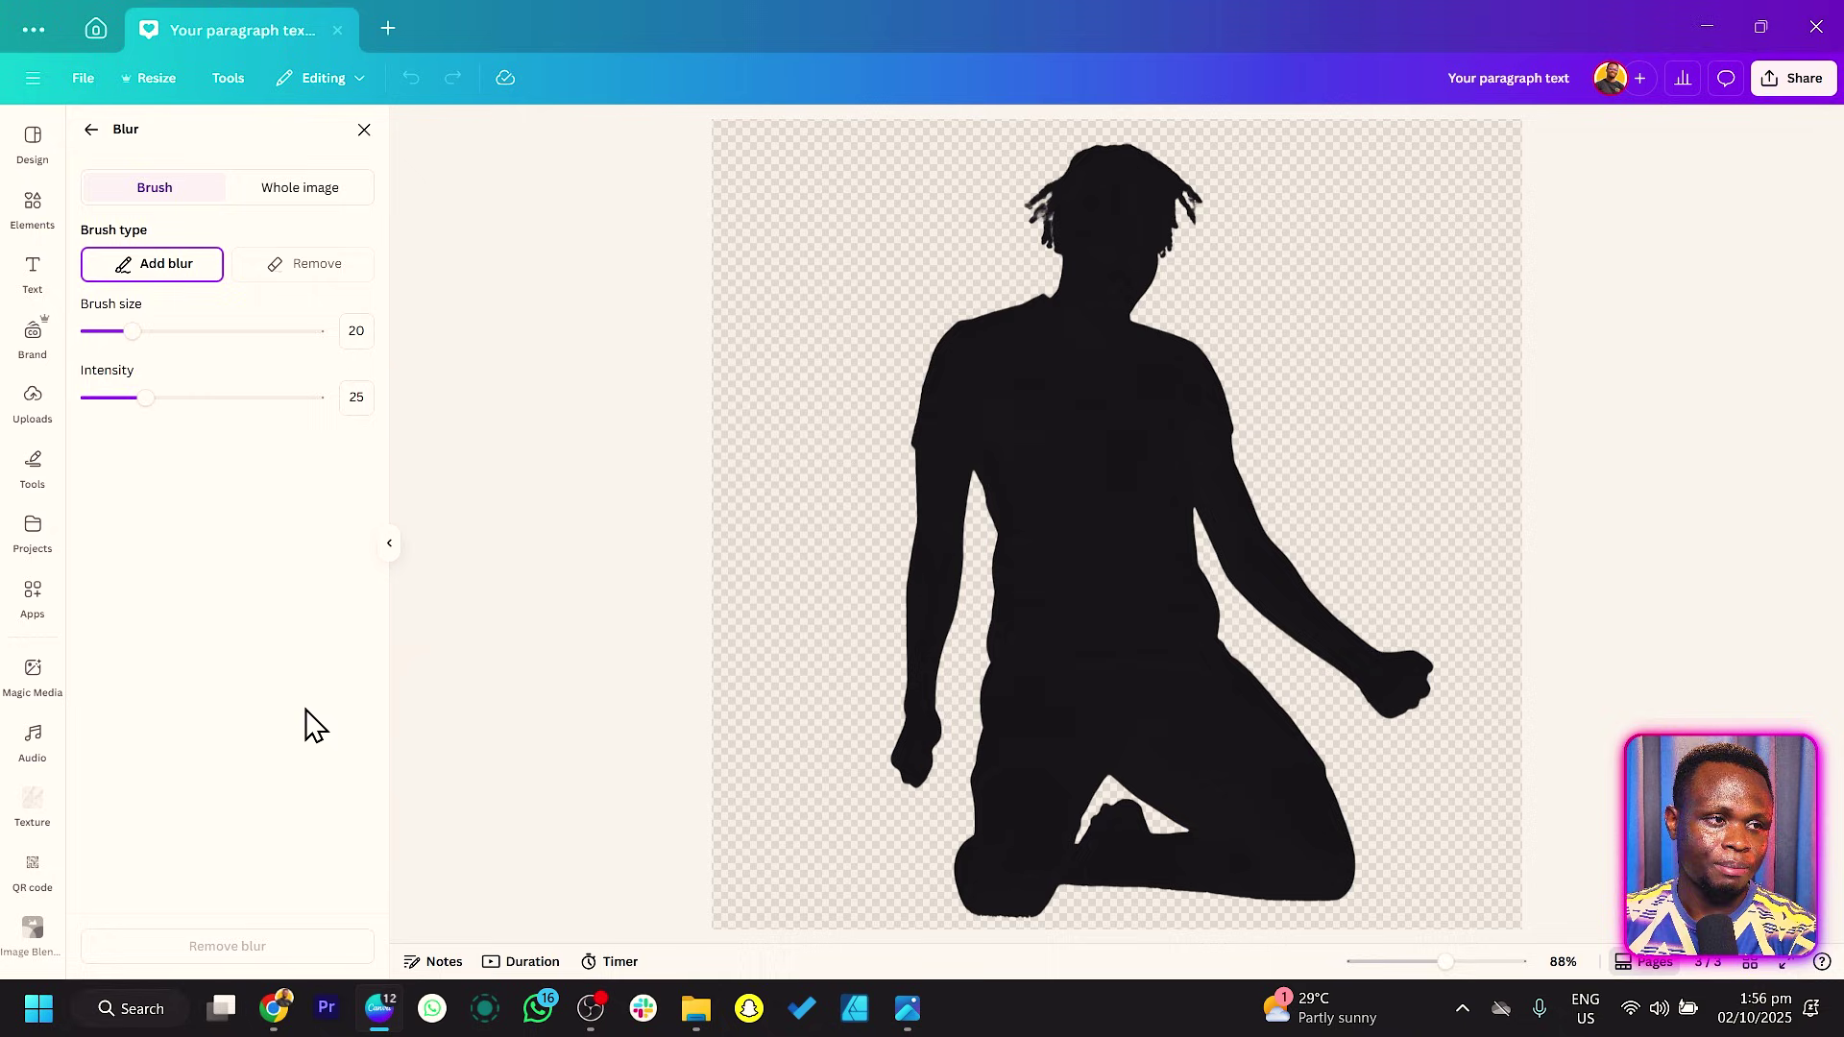
{"action": "left_click", "coordinate": [293, 192]}
{"action": "left_click_drag", "start_coordinate": [89, 269], "coordinate": [274, 307]}
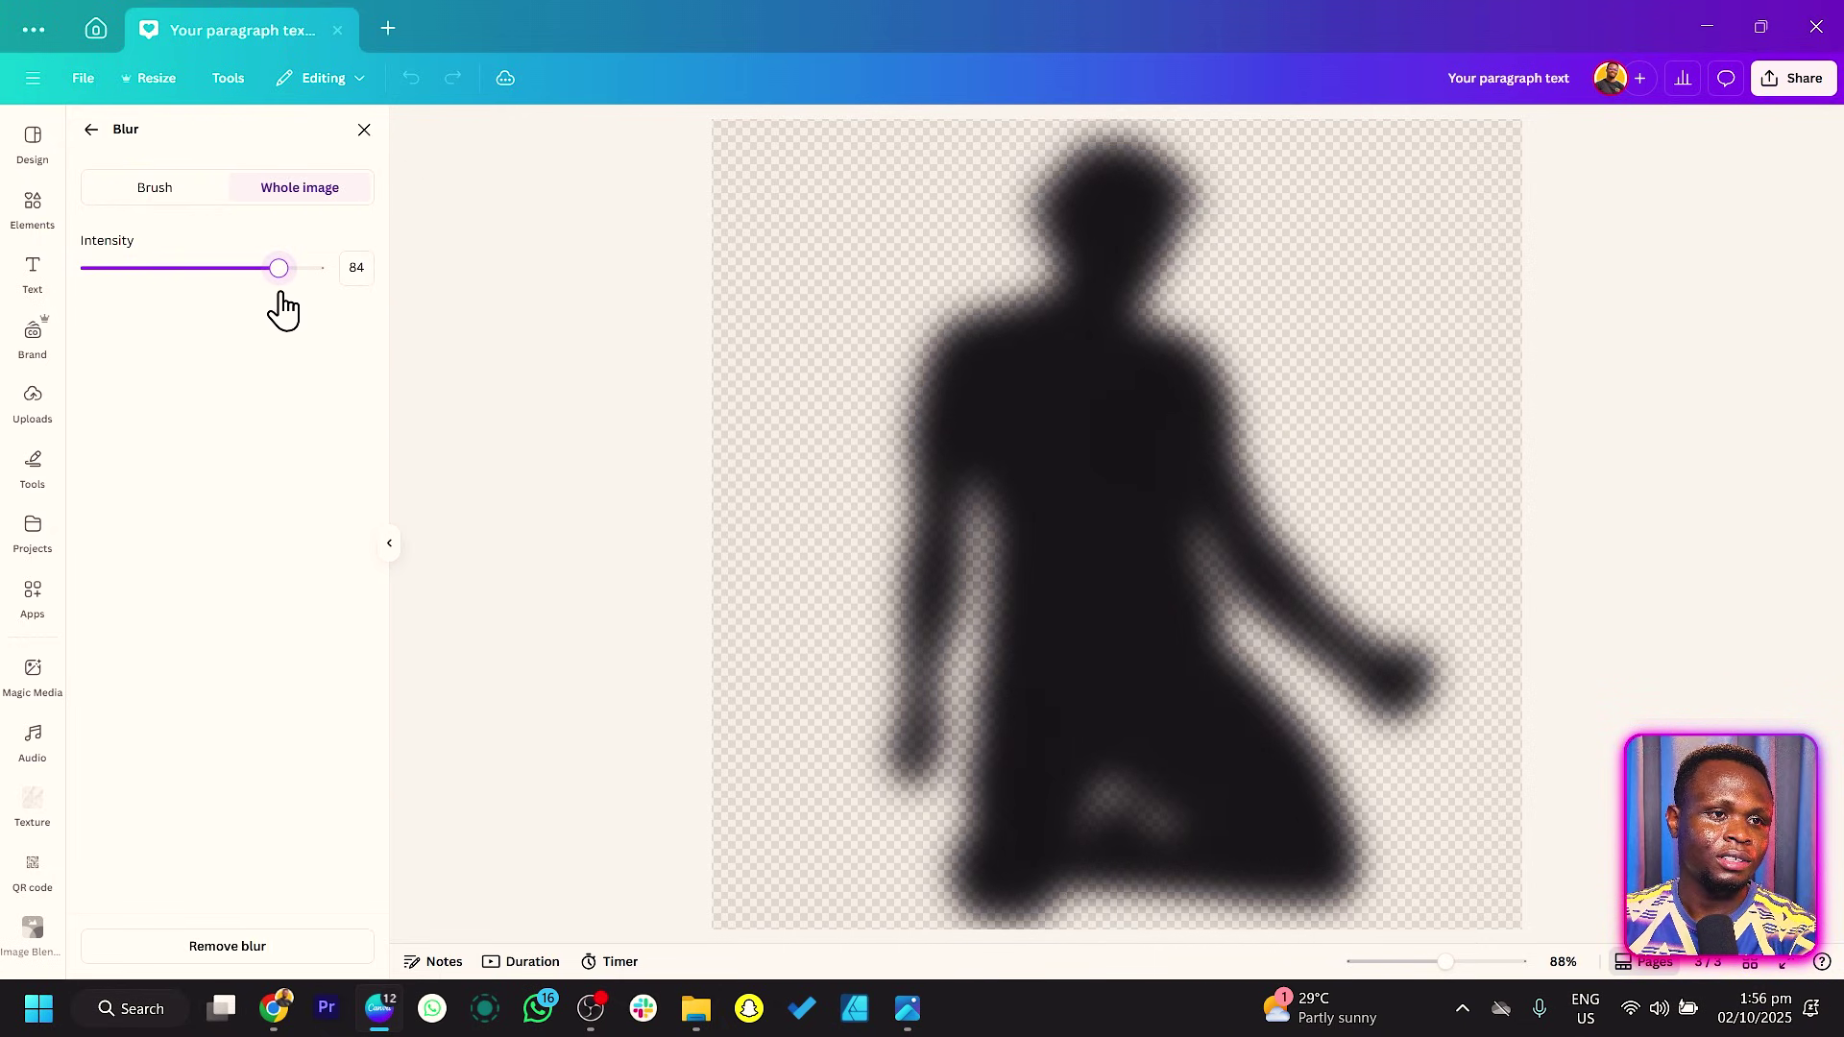
{"action": "left_click", "coordinate": [90, 130]}
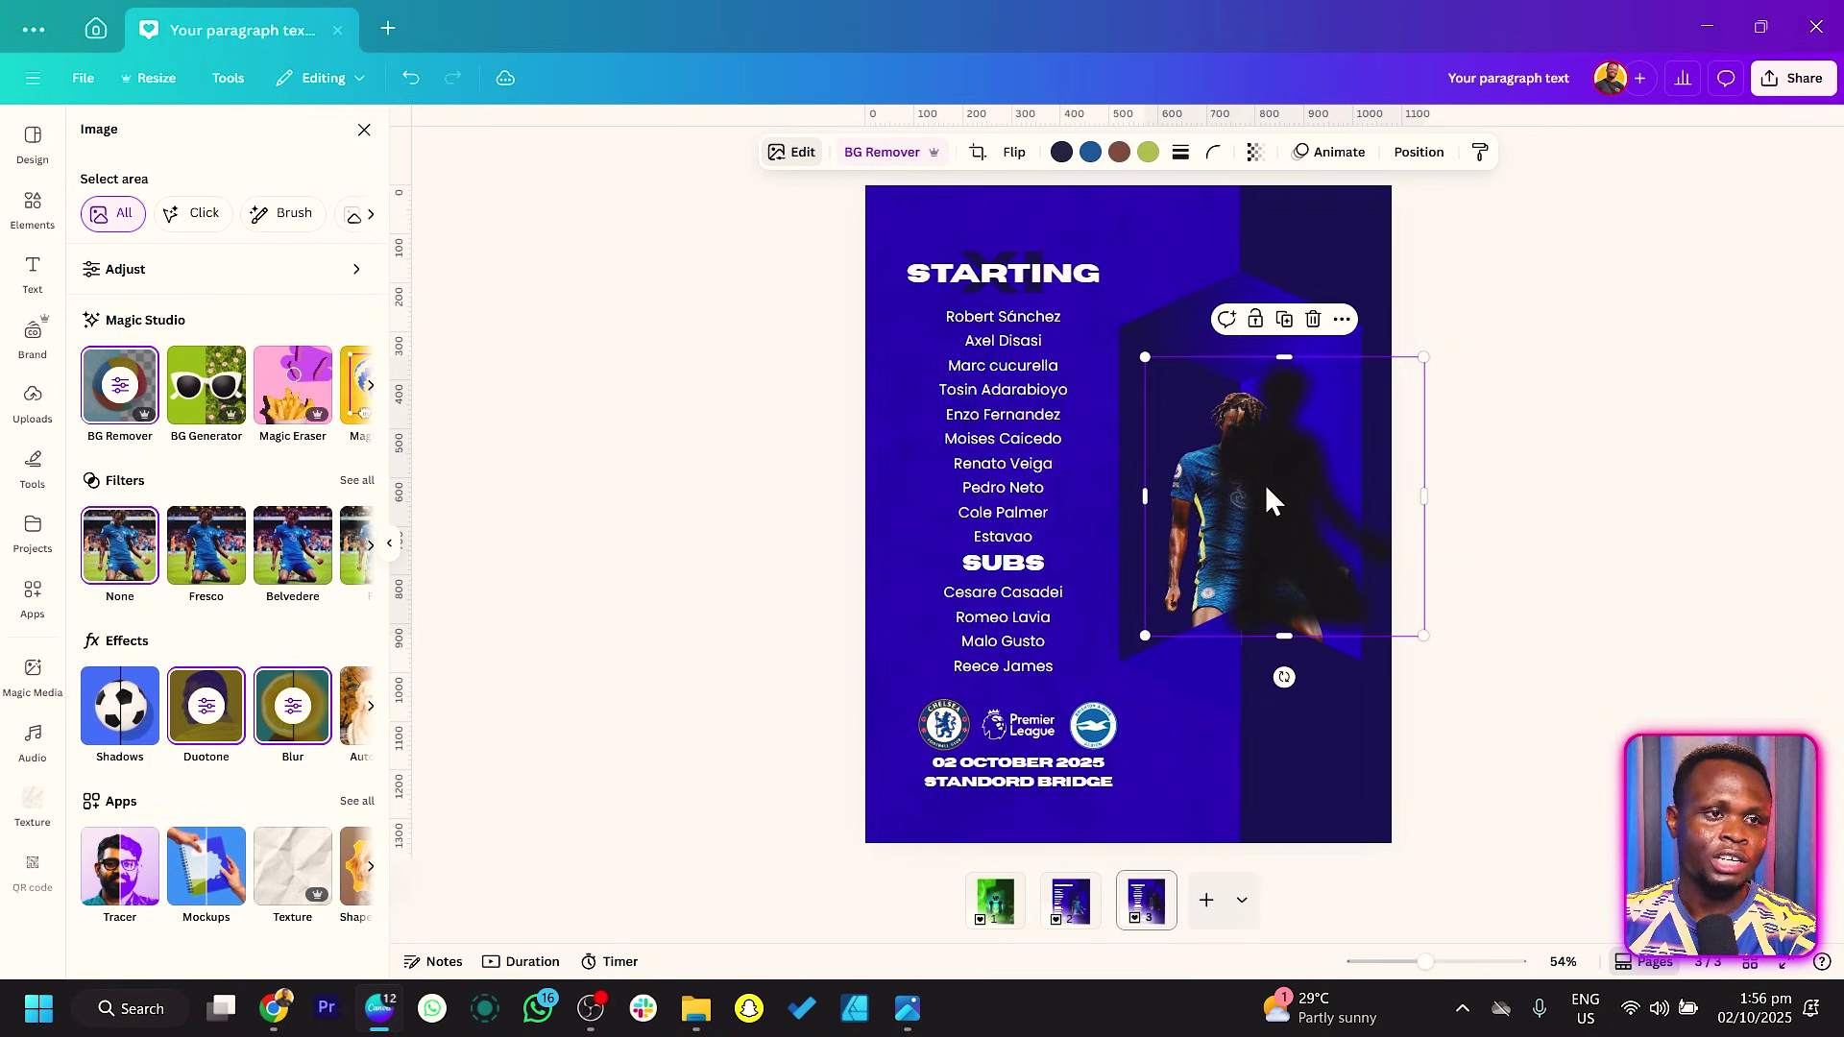
Step: Place the blurred silhouette behind the player as a shadow cropped at the 3D box's outer edge, with transparency 59
{"action": "left_click_drag", "start_coordinate": [1294, 482], "coordinate": [1300, 535]}
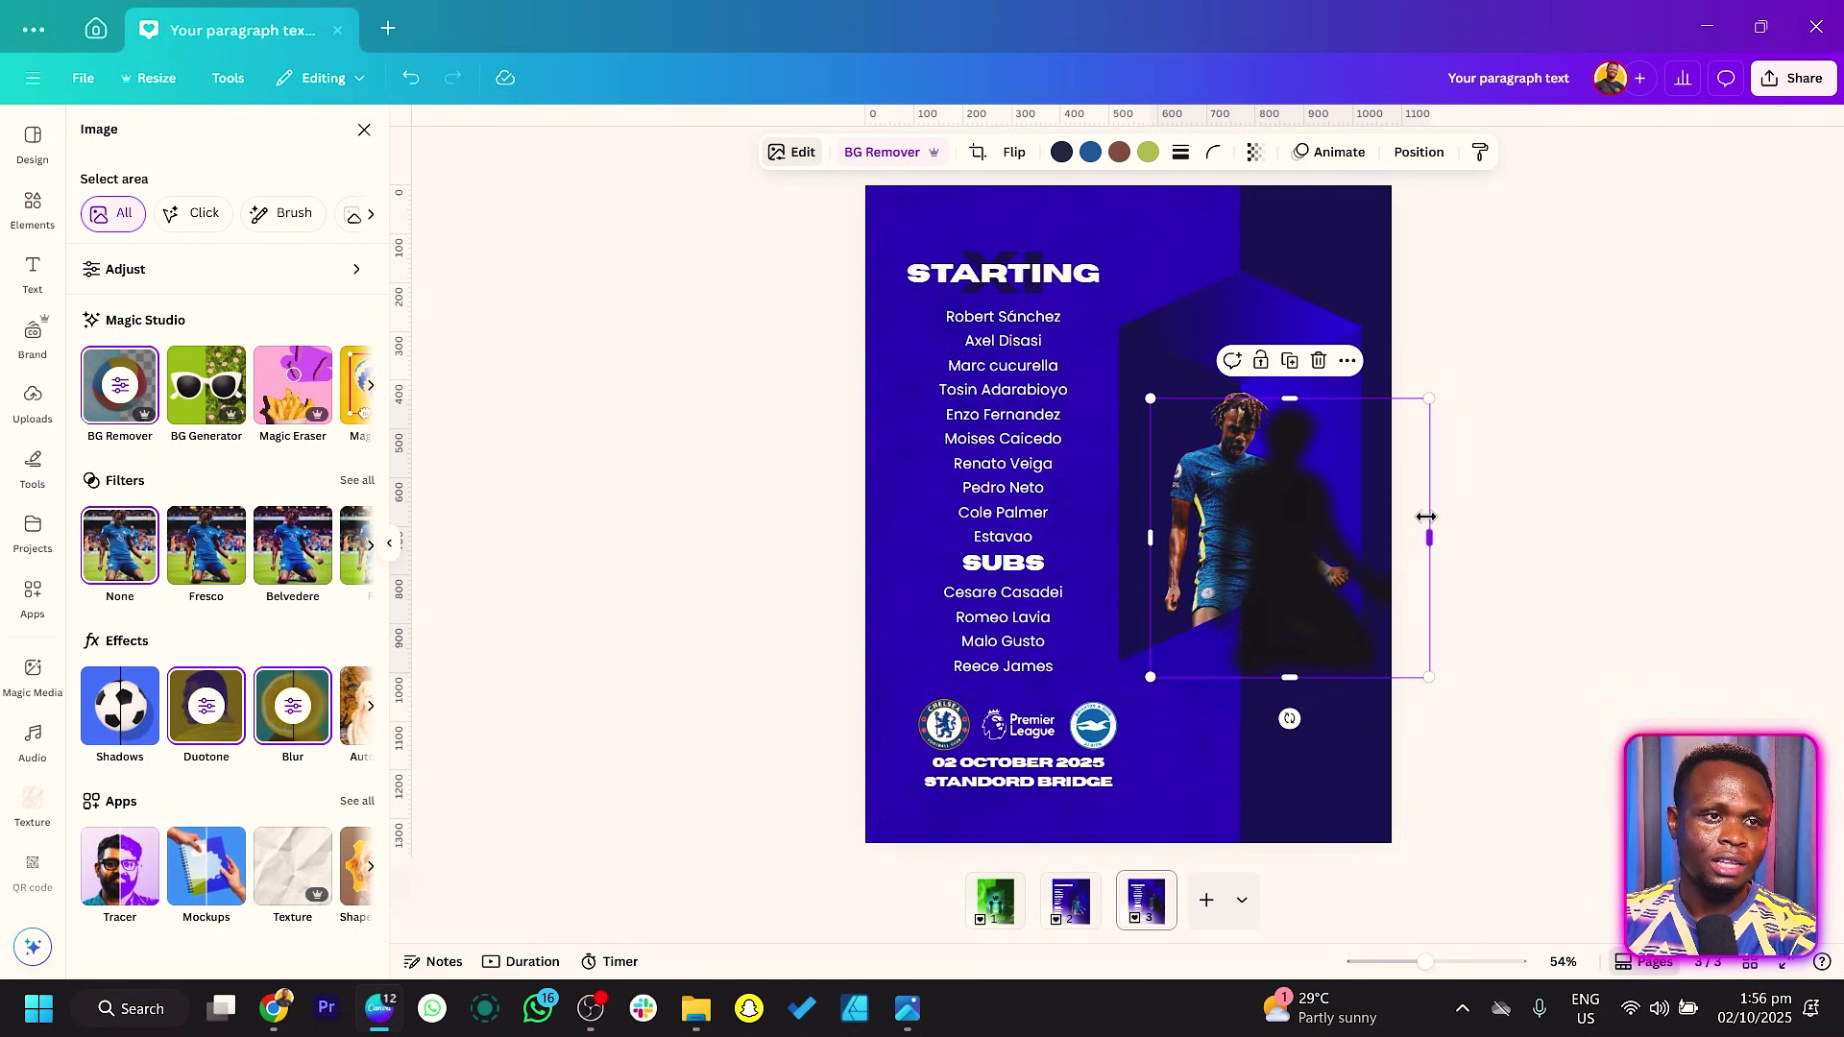
{"action": "left_click_drag", "start_coordinate": [1428, 518], "coordinate": [1362, 510]}
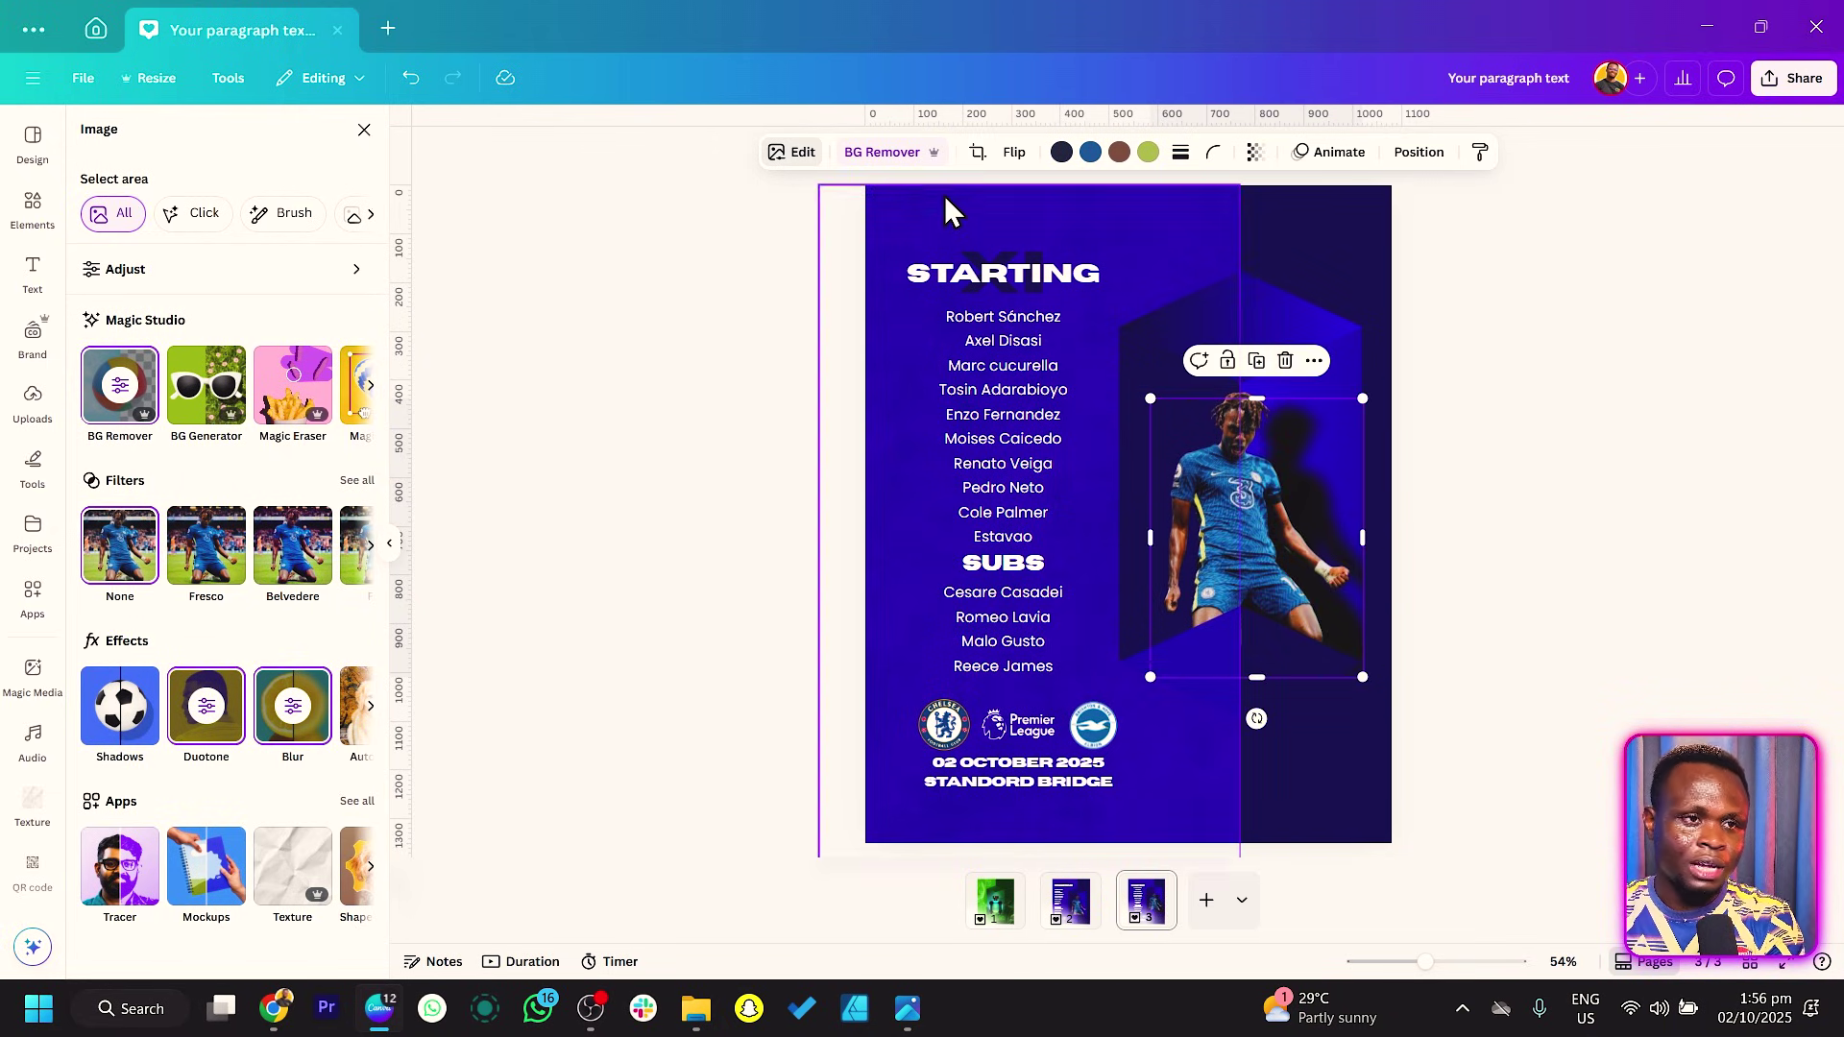
{"action": "left_click", "coordinate": [1255, 151]}
{"action": "left_click_drag", "start_coordinate": [1297, 226], "coordinate": [1246, 229]}
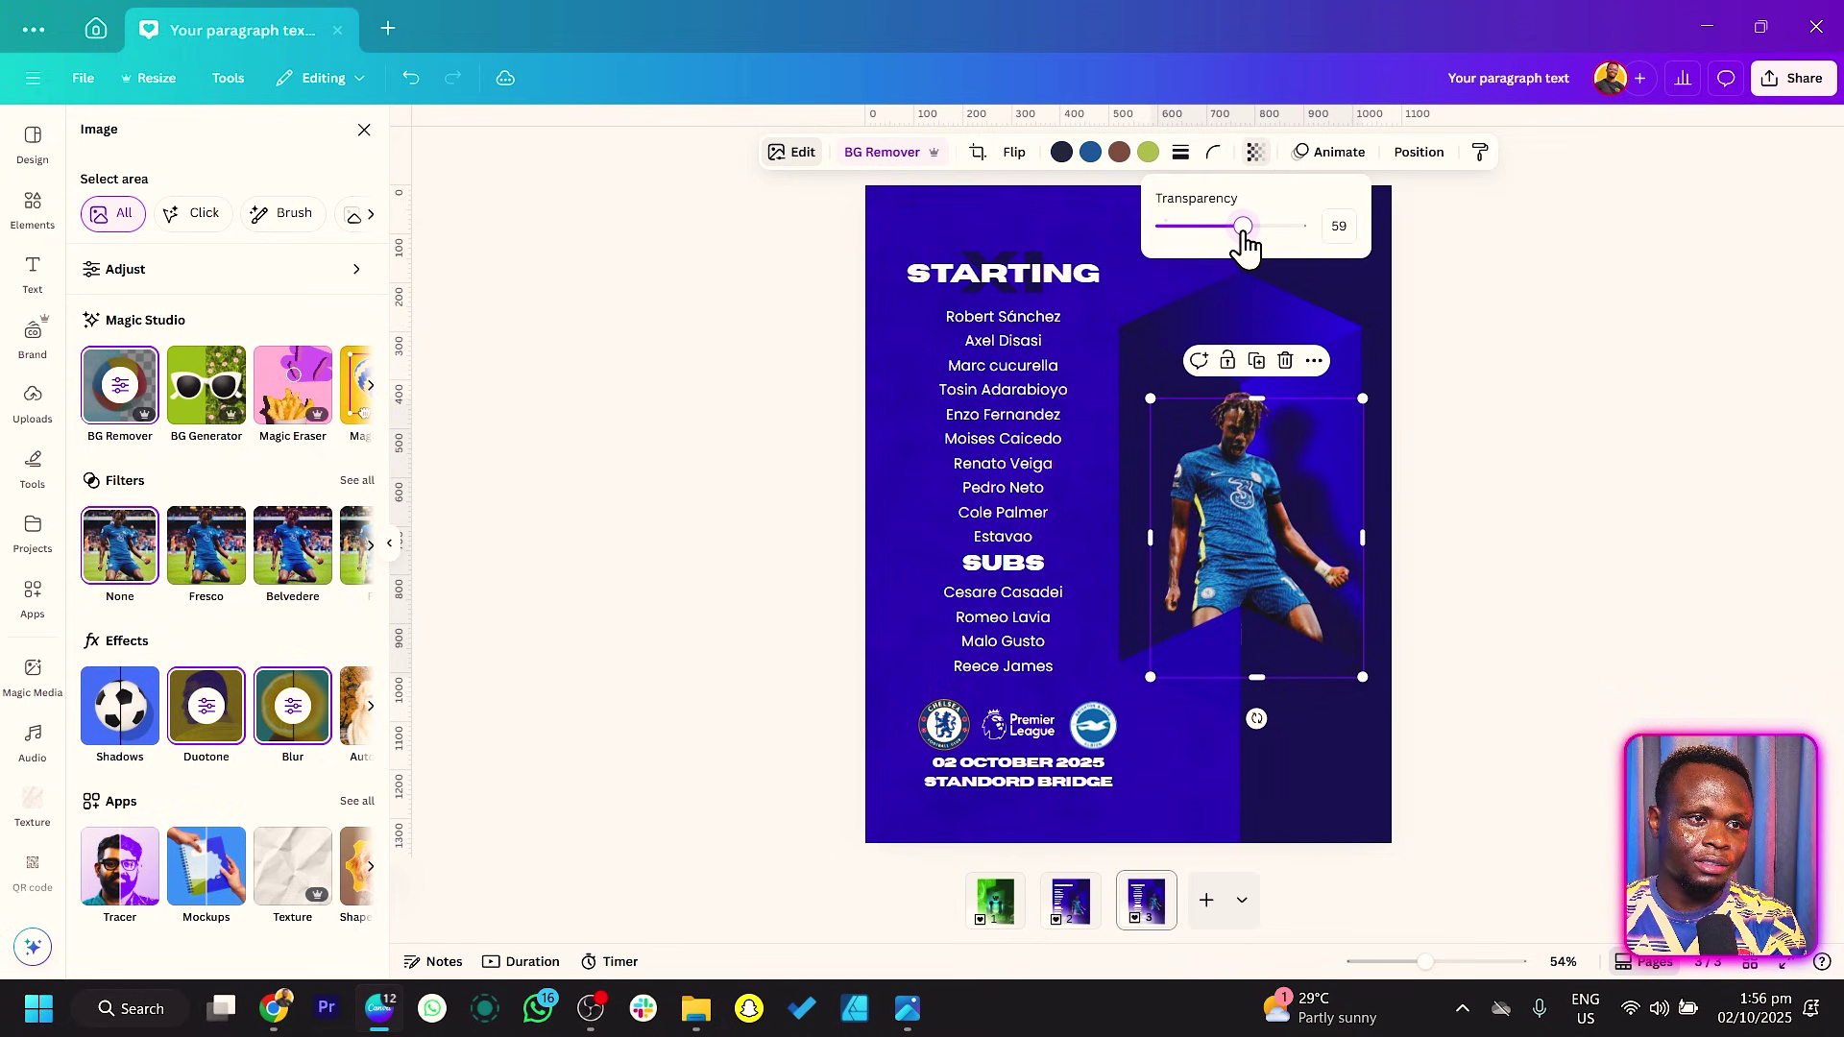
{"action": "left_click", "coordinate": [626, 467]}
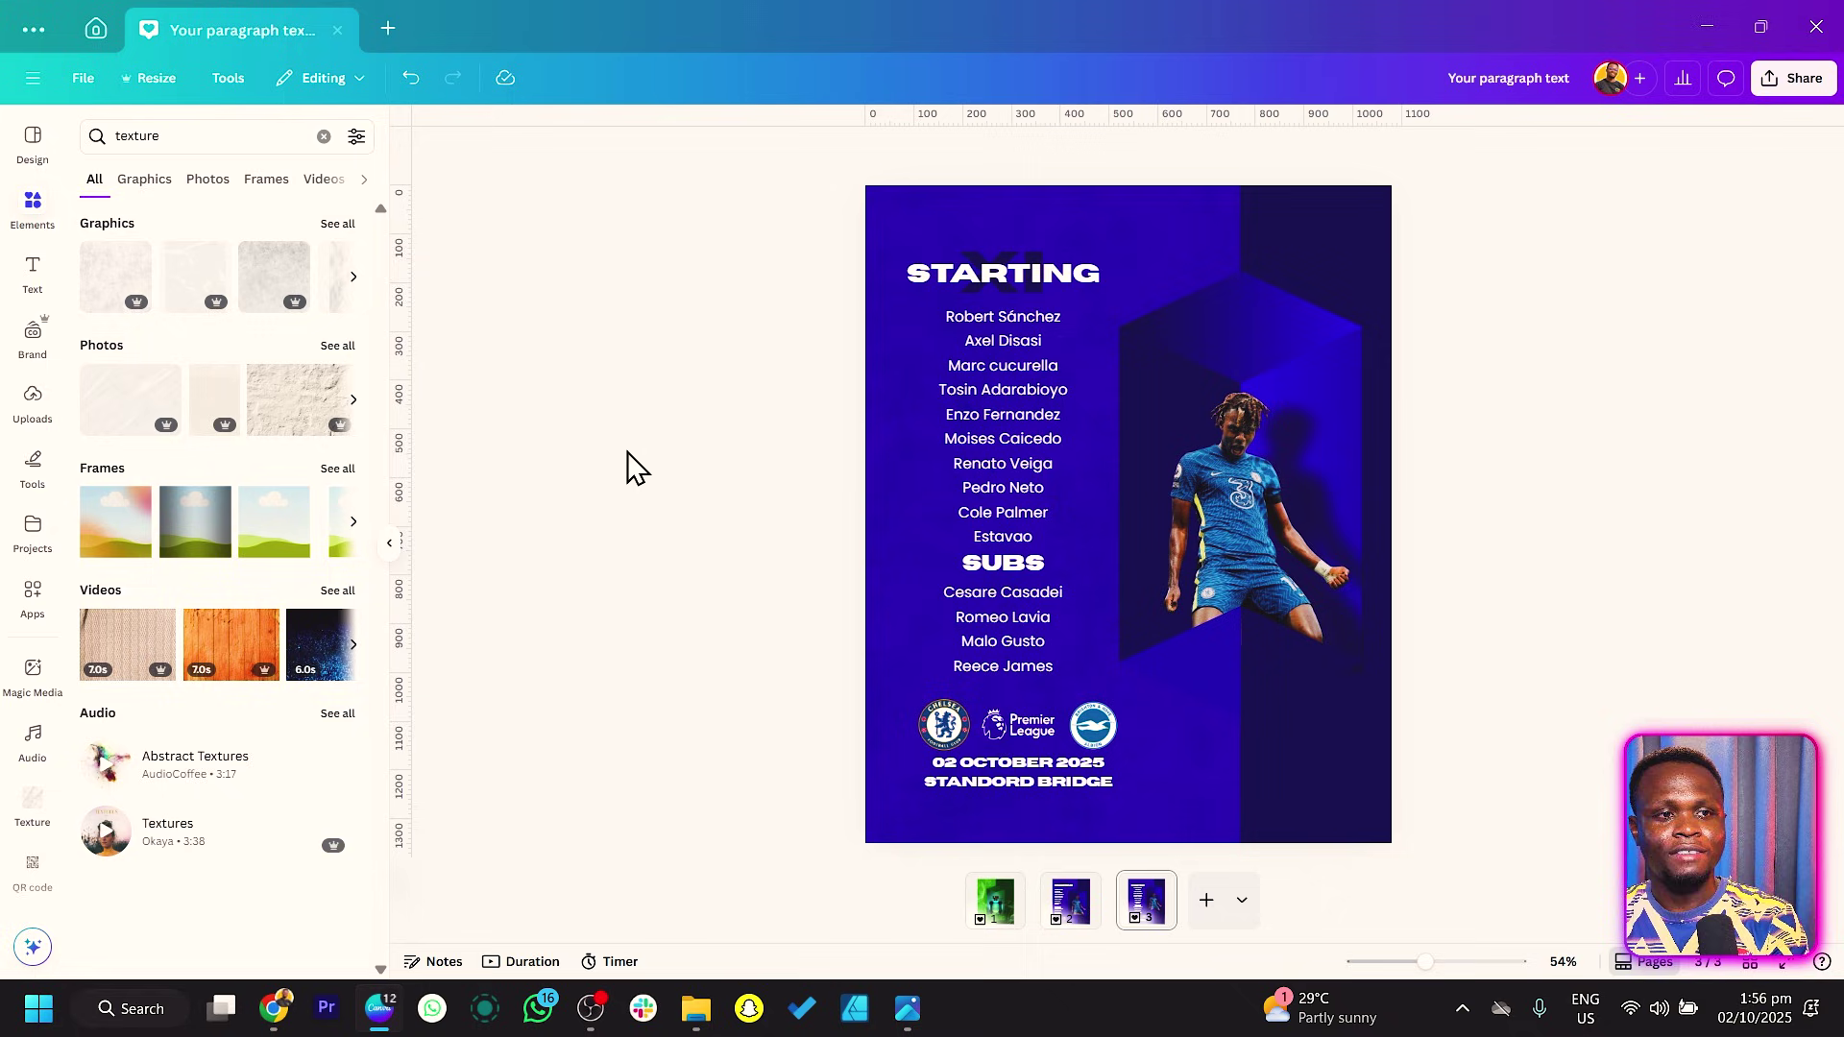
Step: Trim the shadow's lower edge to the bottom of the player image and fine-tune its outer edge against the 3D box
{"action": "left_click", "coordinate": [1349, 605]}
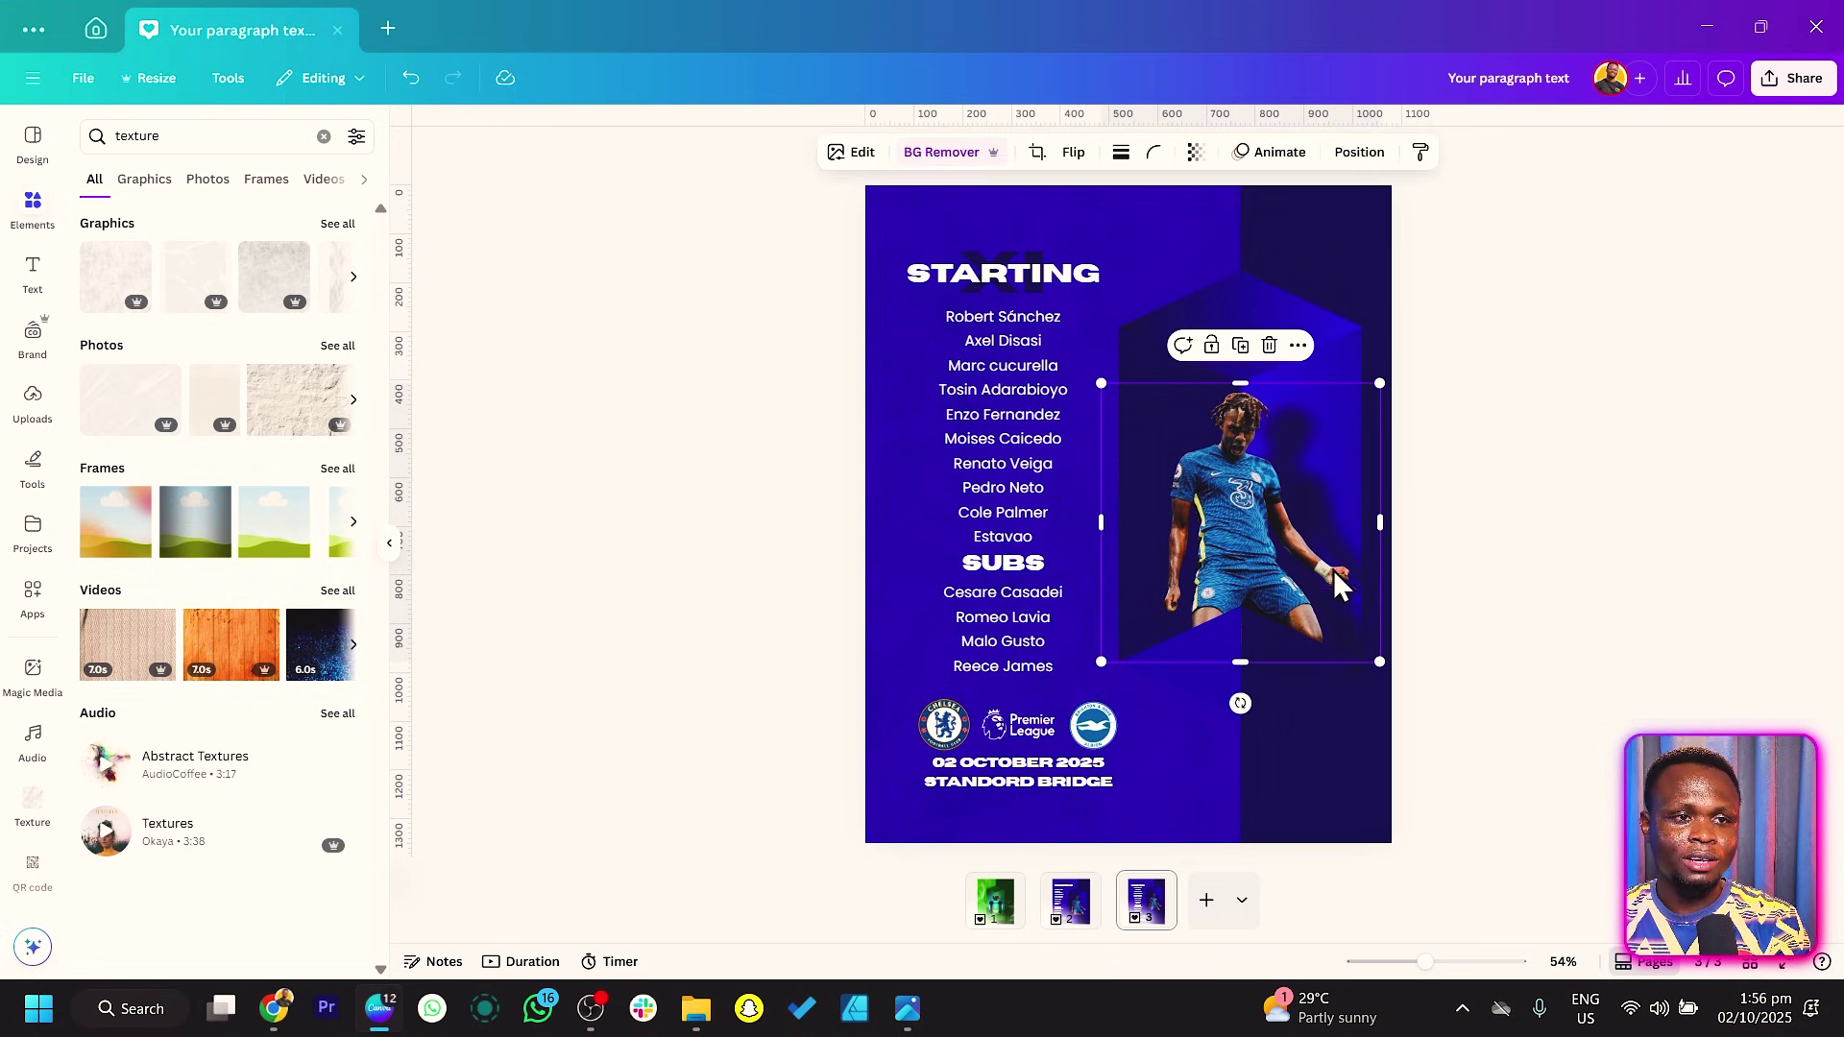
{"action": "left_click", "coordinate": [1339, 450]}
{"action": "left_click_drag", "start_coordinate": [1285, 662], "coordinate": [1286, 660]}
{"action": "left_click", "coordinate": [1646, 601]}
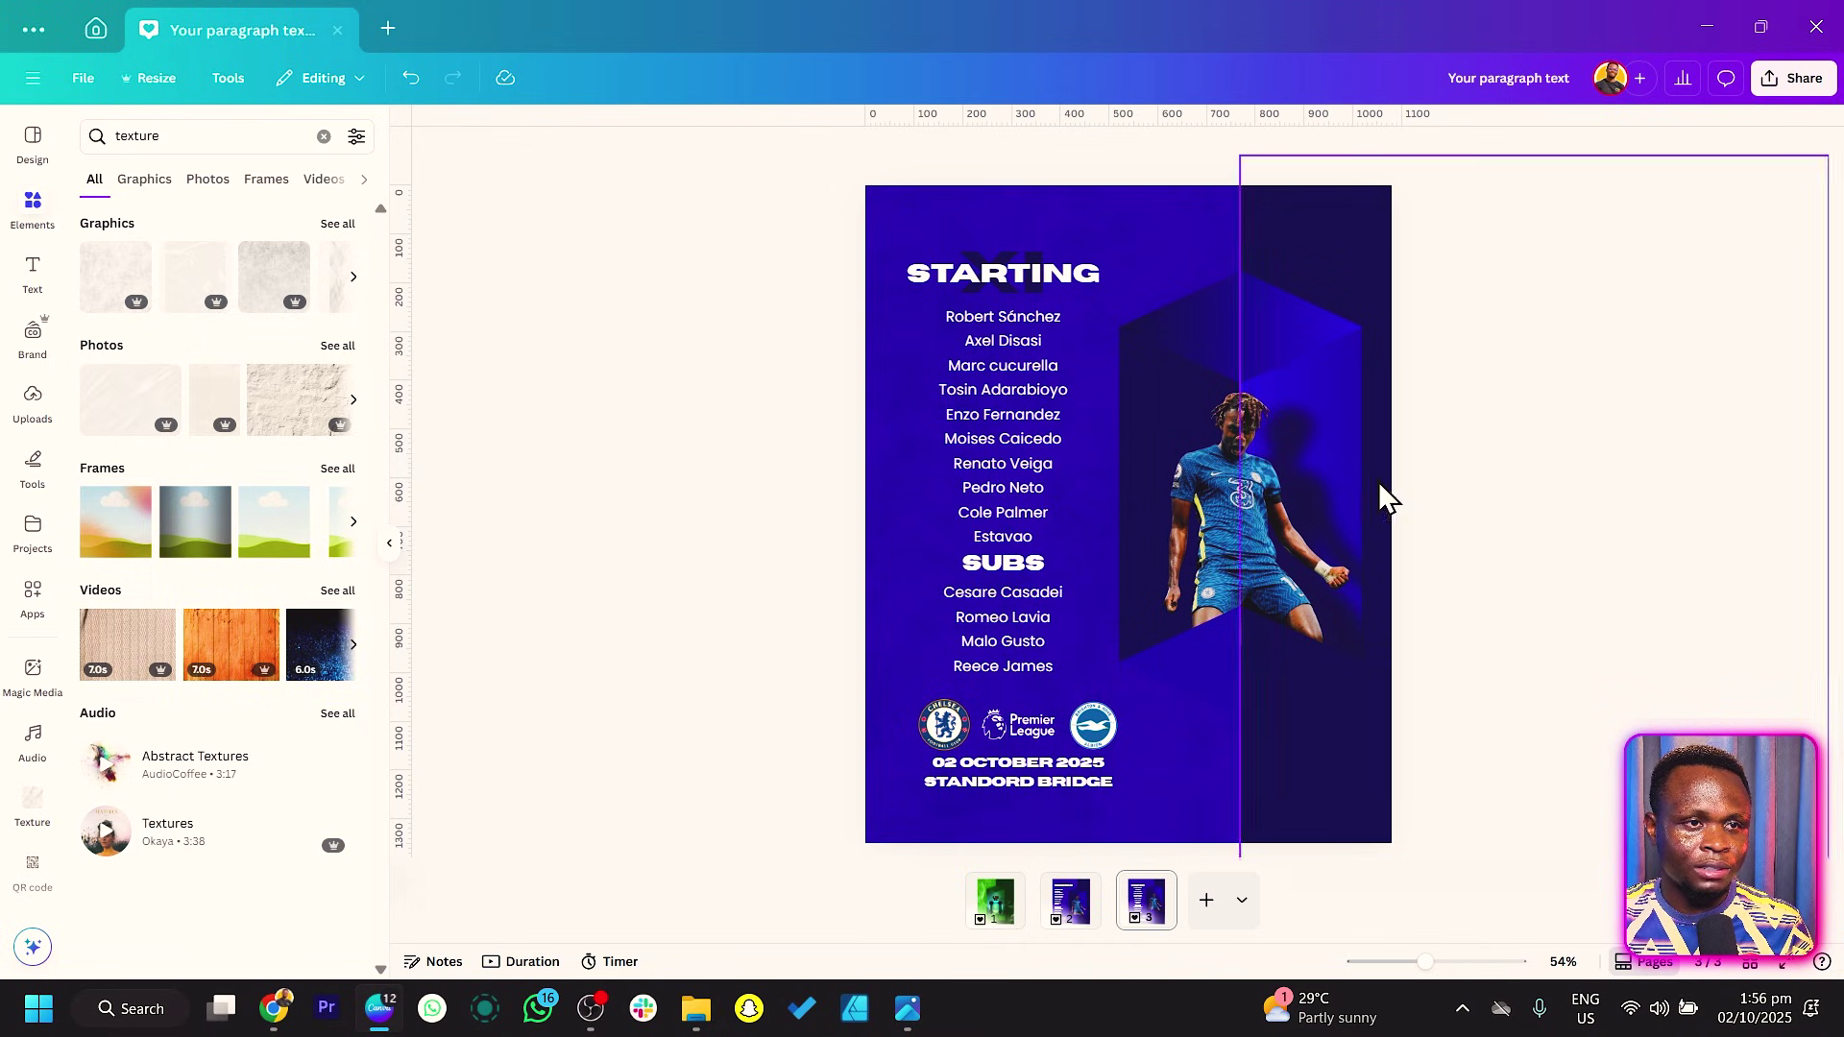
{"action": "left_click", "coordinate": [1334, 411]}
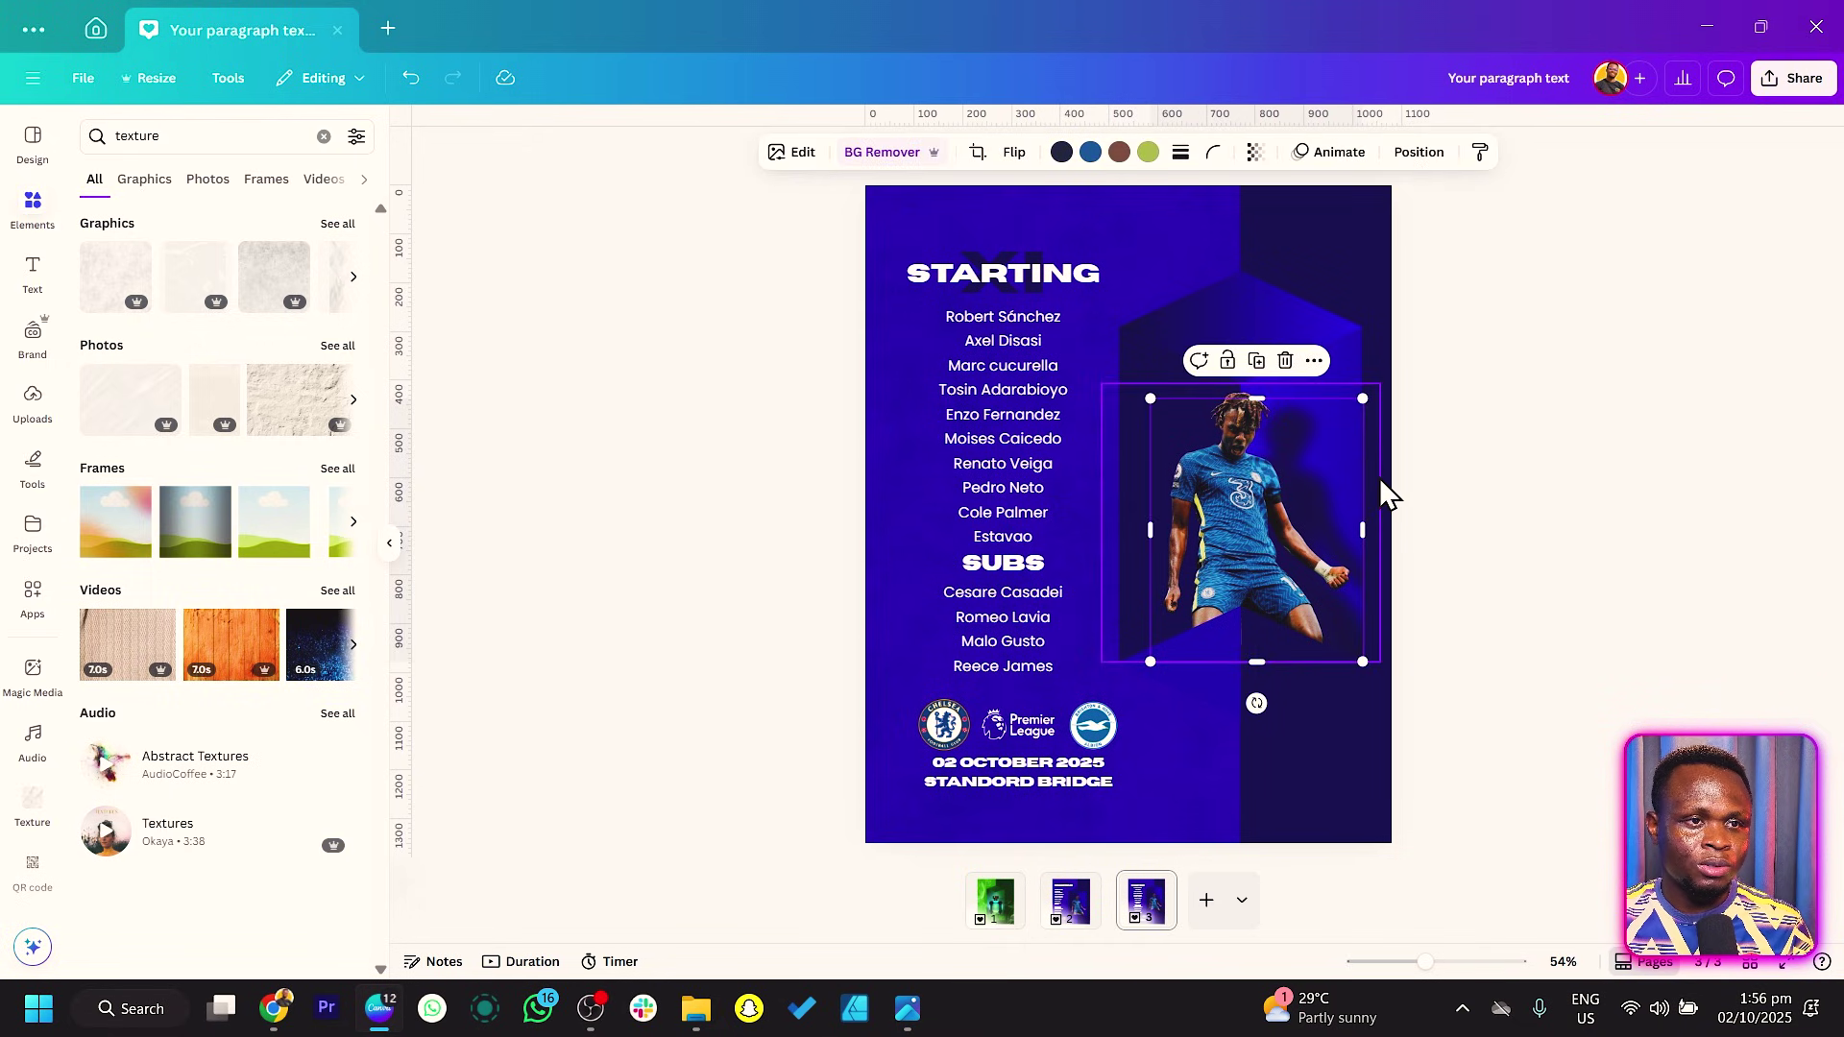
{"action": "left_click_drag", "start_coordinate": [1364, 494], "coordinate": [1367, 495]}
{"action": "left_click", "coordinate": [1571, 519]}
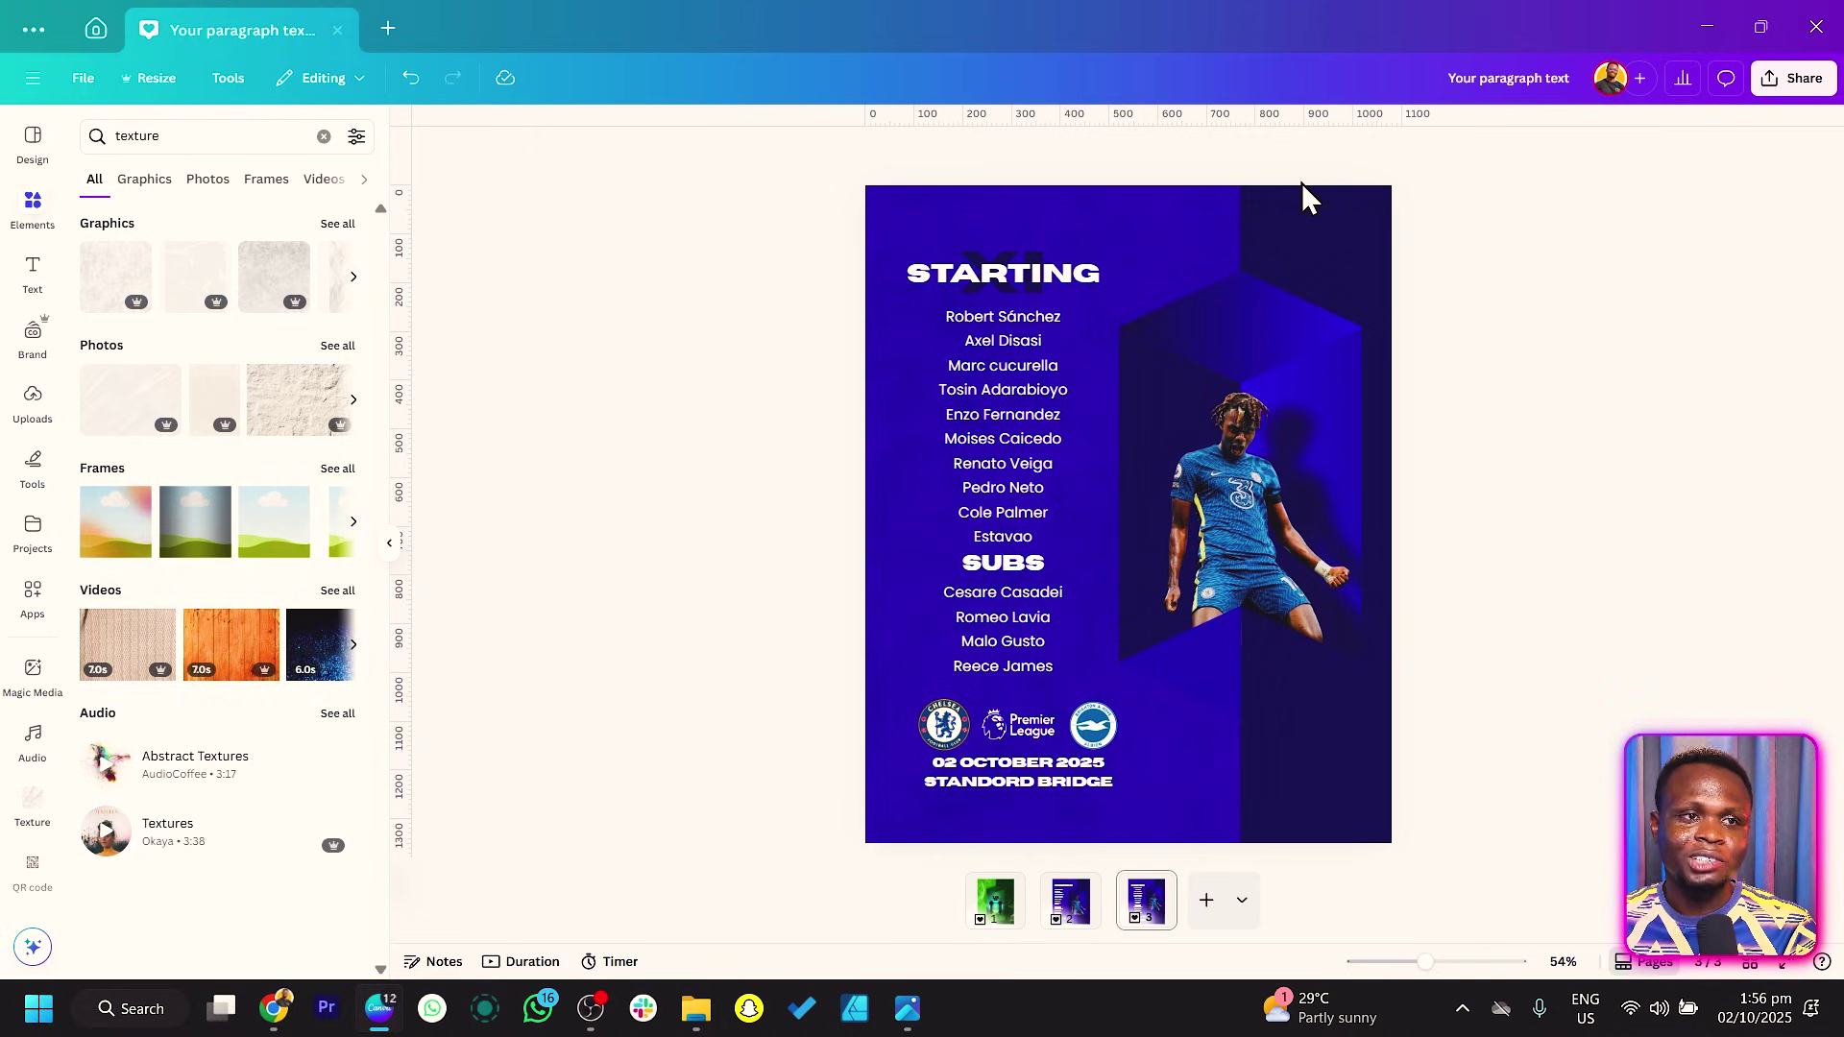
Step: Search the elements for smoke and try the second smoke graphic on the poster, undoing its insertion
{"action": "left_click", "coordinate": [187, 145]}
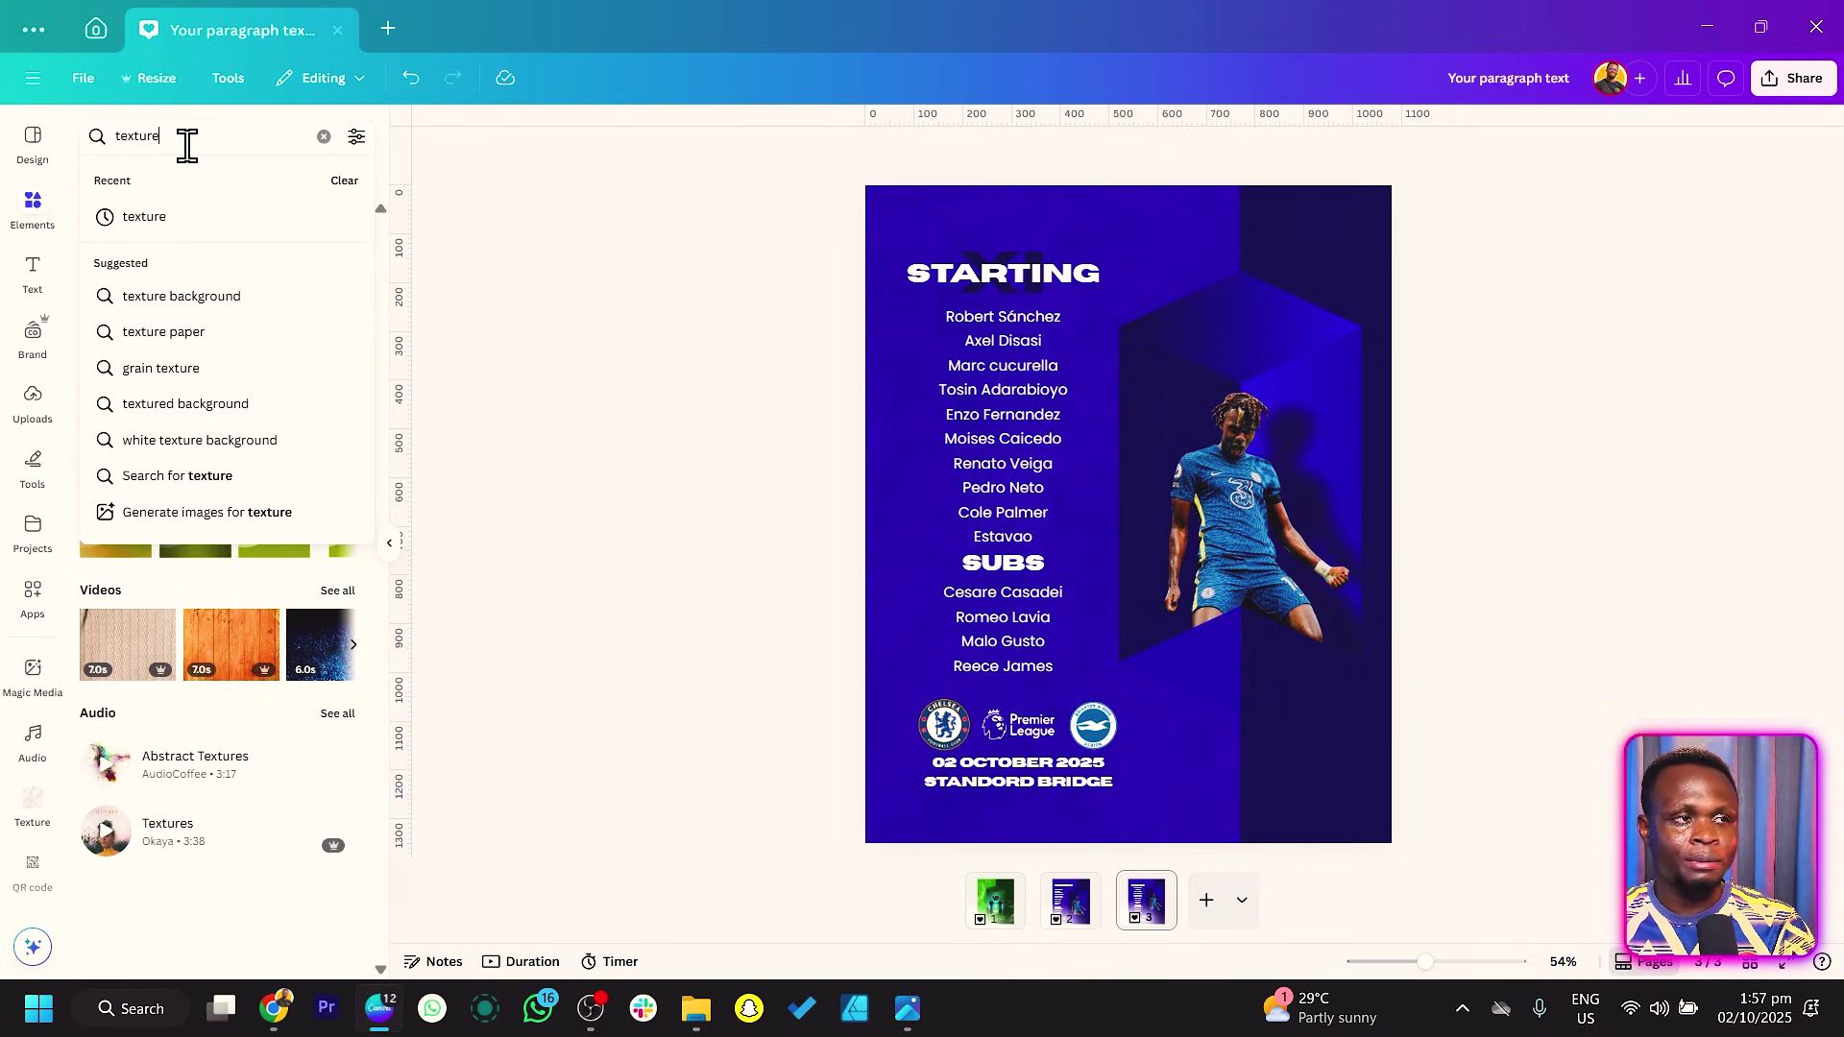
{"action": "type", "text": "smoke"}
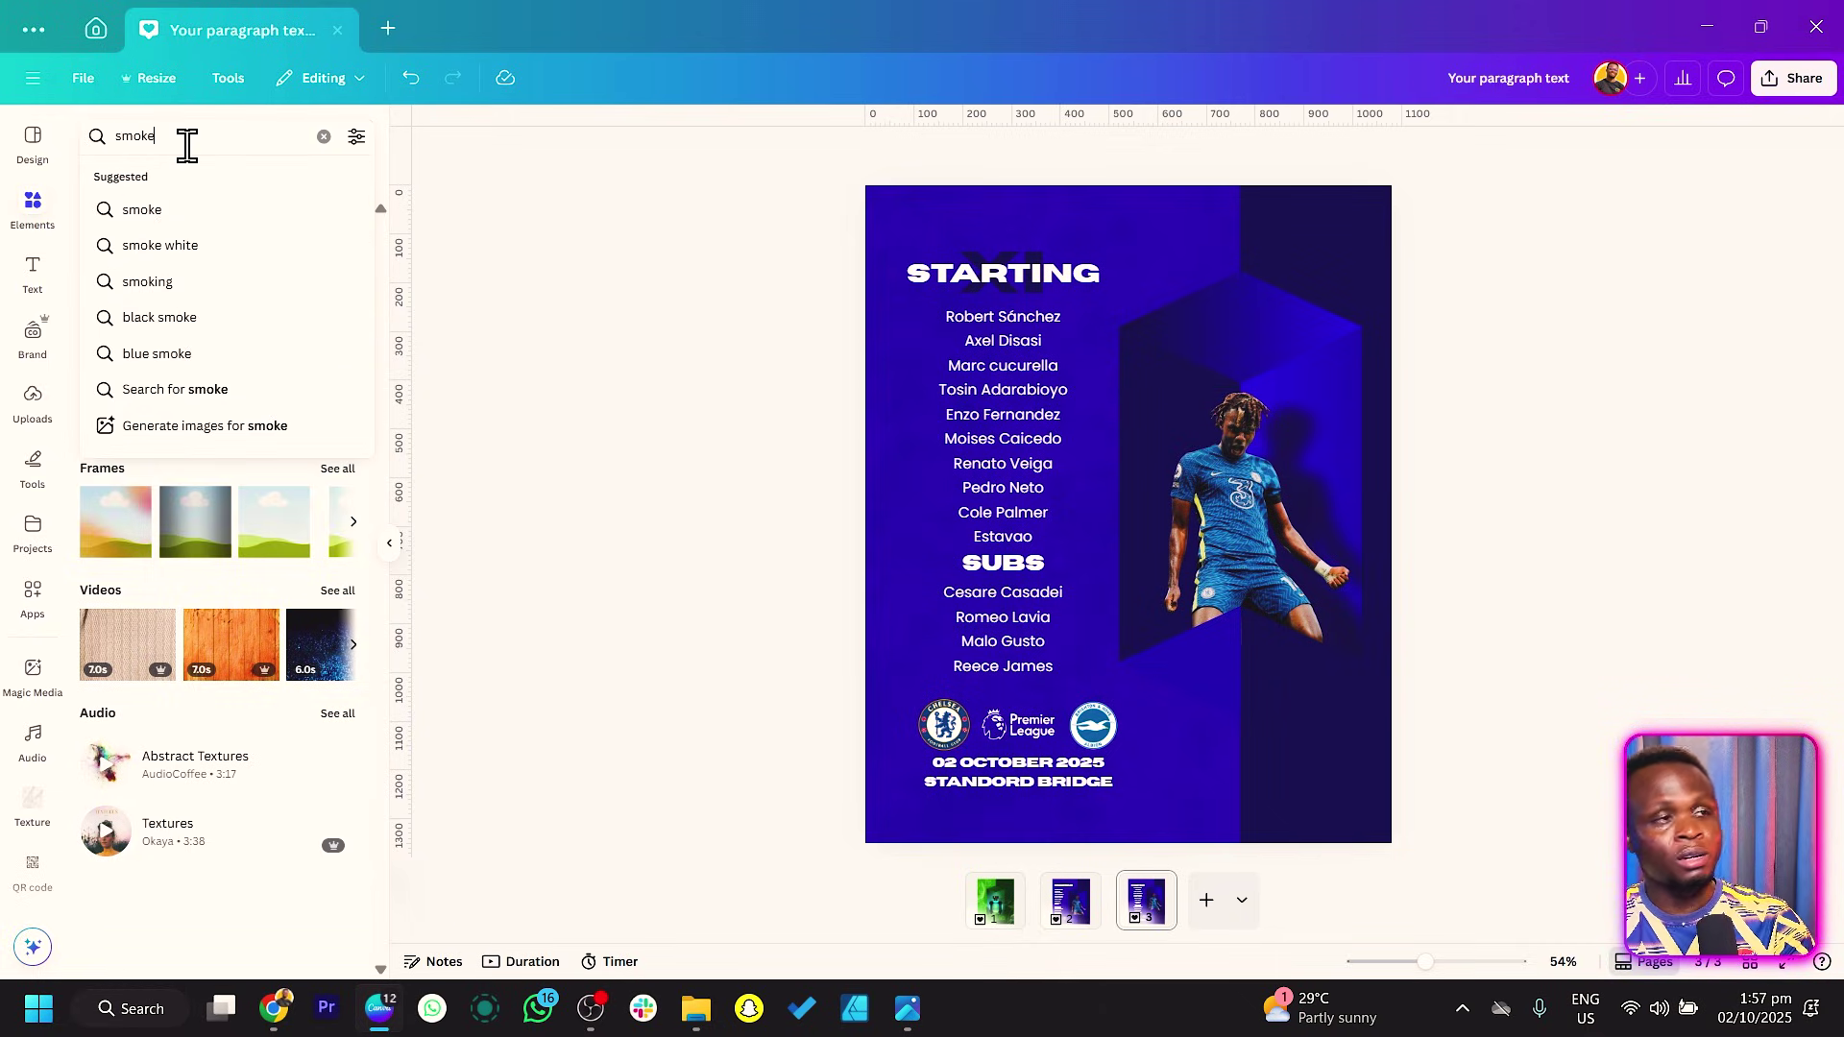
{"action": "key", "text": "Return"}
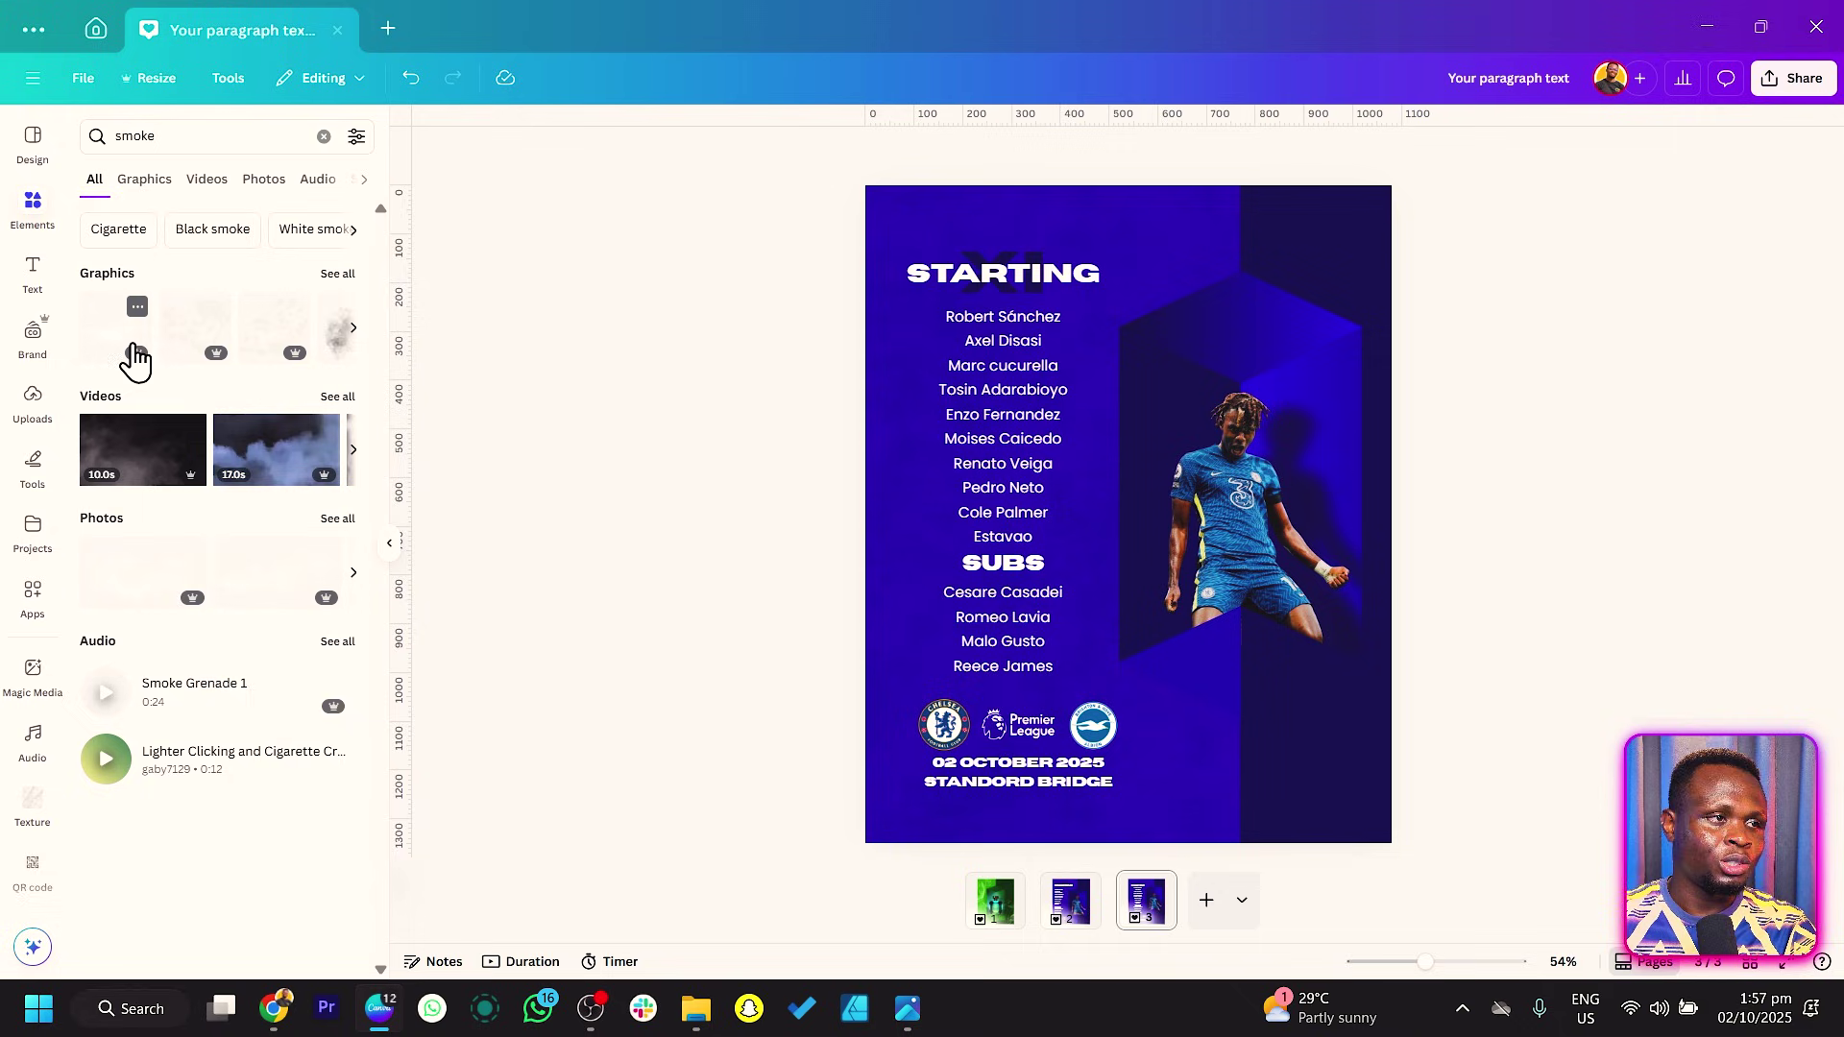
{"action": "left_click", "coordinate": [189, 356]}
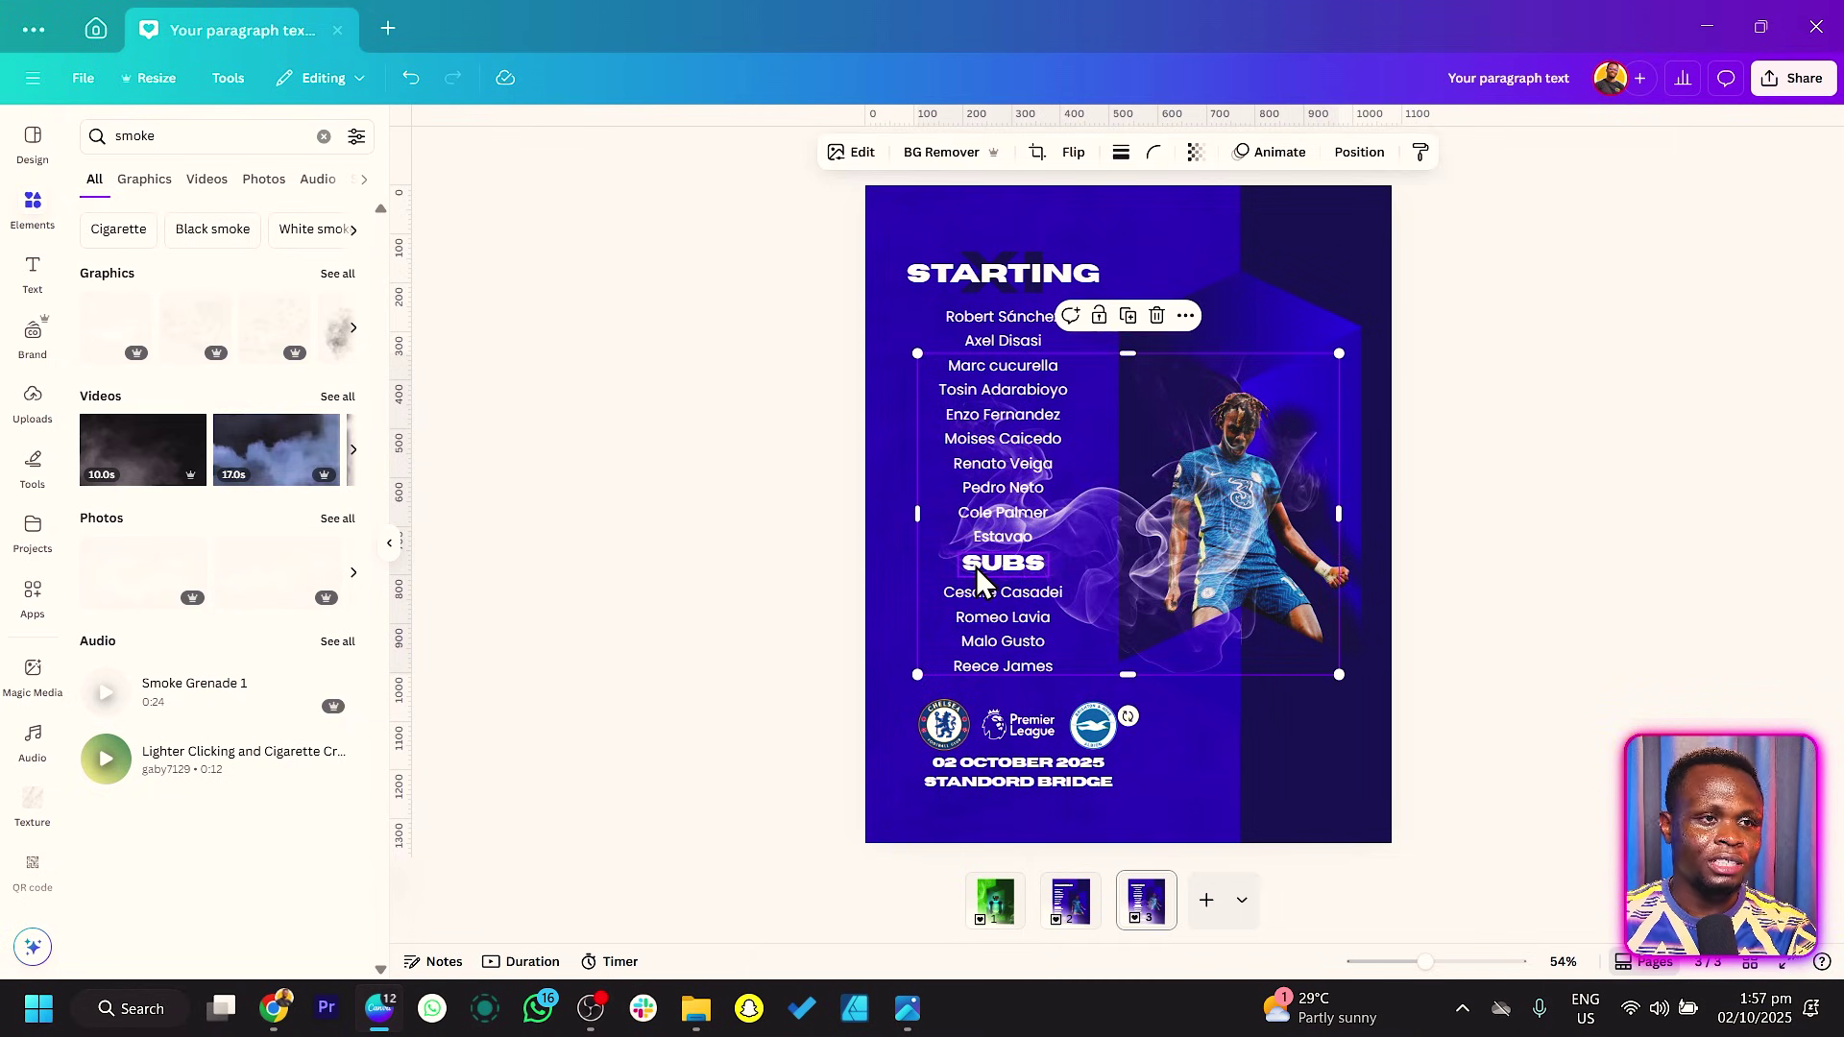
{"action": "key", "text": "ctrl+z"}
Step: Add the third smoke graphic, scaled down and tilted clockwise, behind the player's head and shoulders inside the 3D box
{"action": "left_click", "coordinate": [268, 341]}
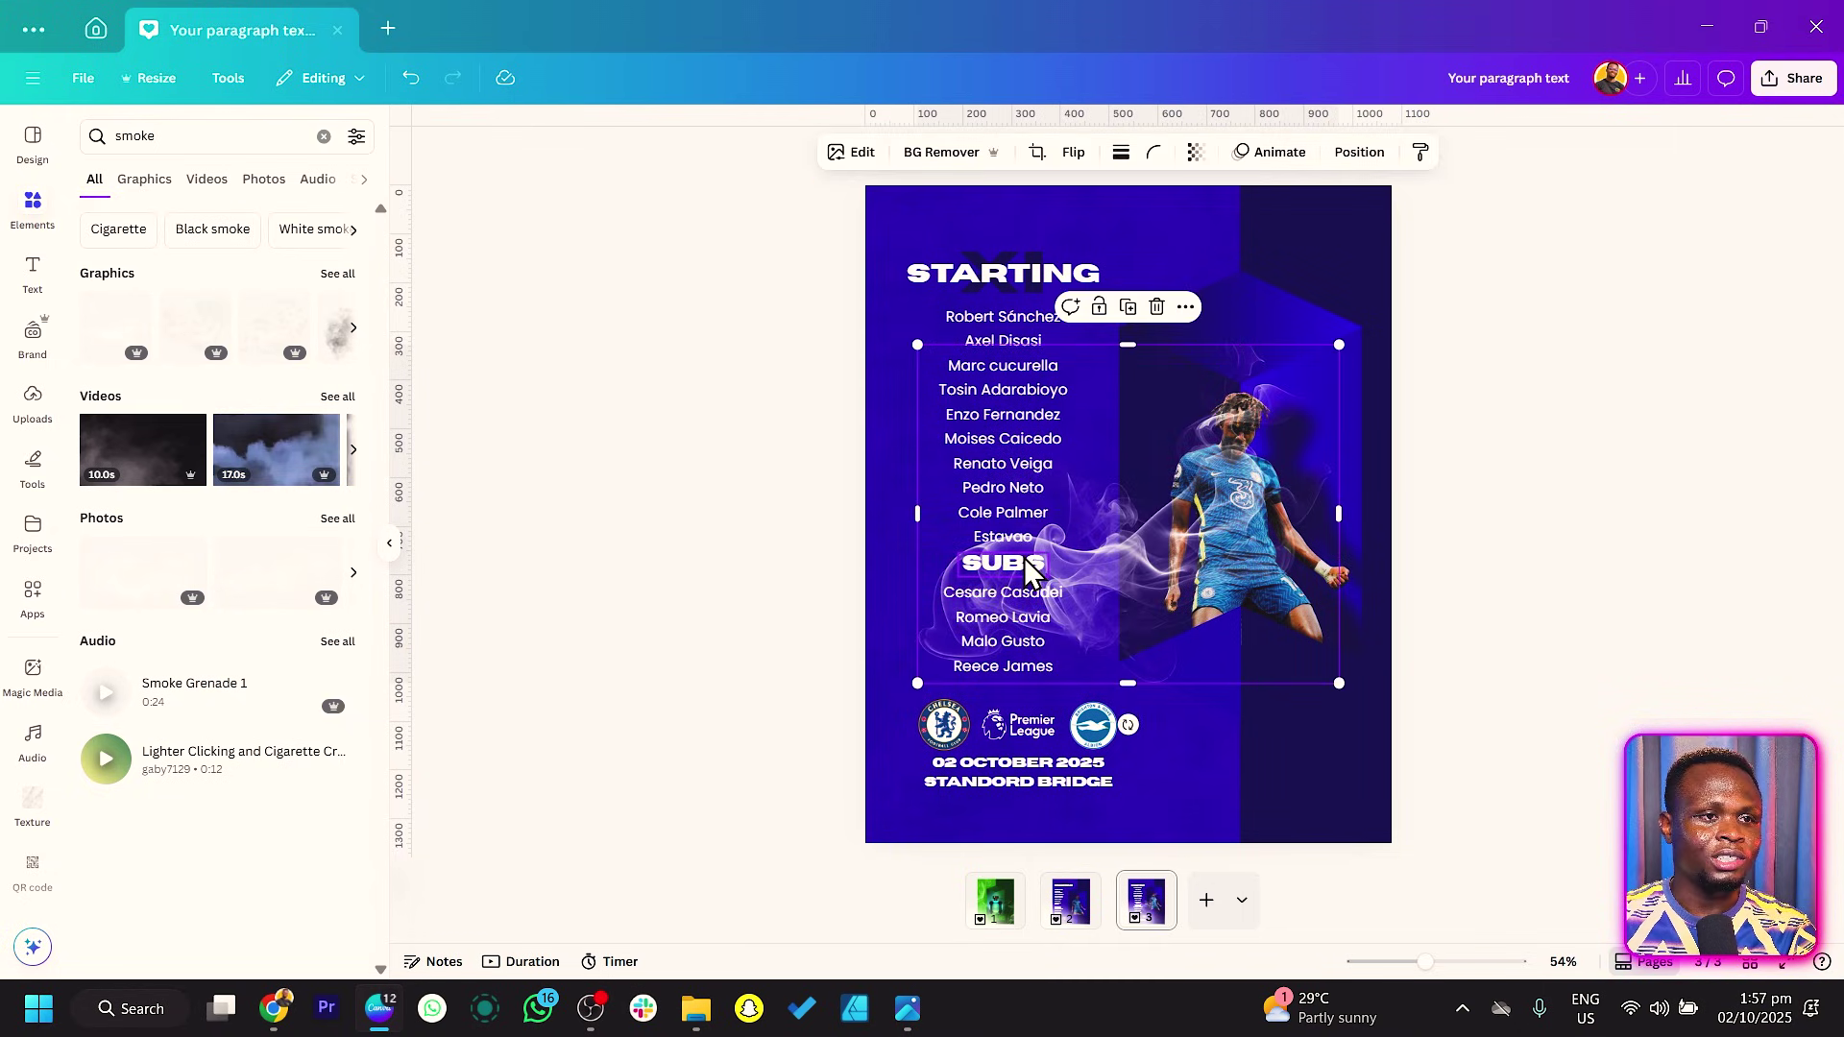
{"action": "left_click_drag", "start_coordinate": [913, 679], "coordinate": [1120, 615]}
{"action": "left_click_drag", "start_coordinate": [1232, 658], "coordinate": [1339, 487]}
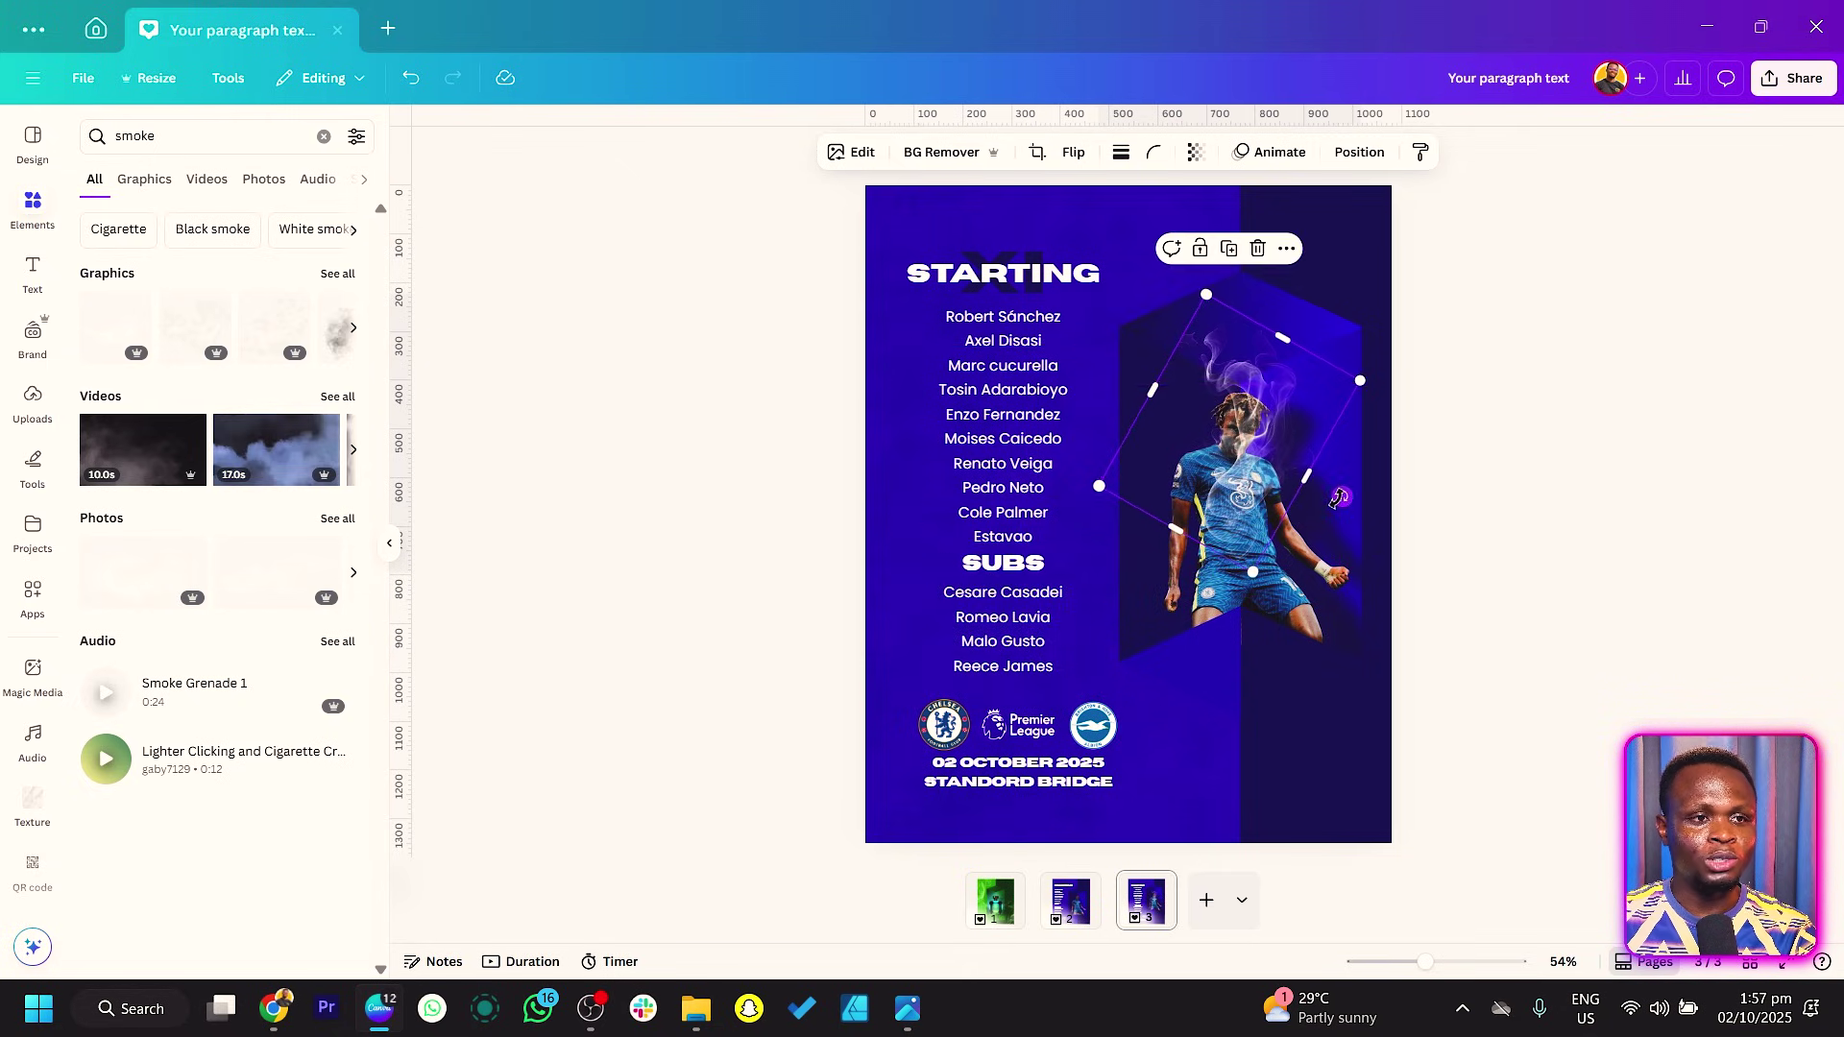
{"action": "mouse_move", "coordinate": [1269, 599]}
{"action": "left_mouse_down"}
{"action": "mouse_move", "coordinate": [1250, 579]}
{"action": "mouse_move", "coordinate": [1254, 609]}
{"action": "left_mouse_up"}
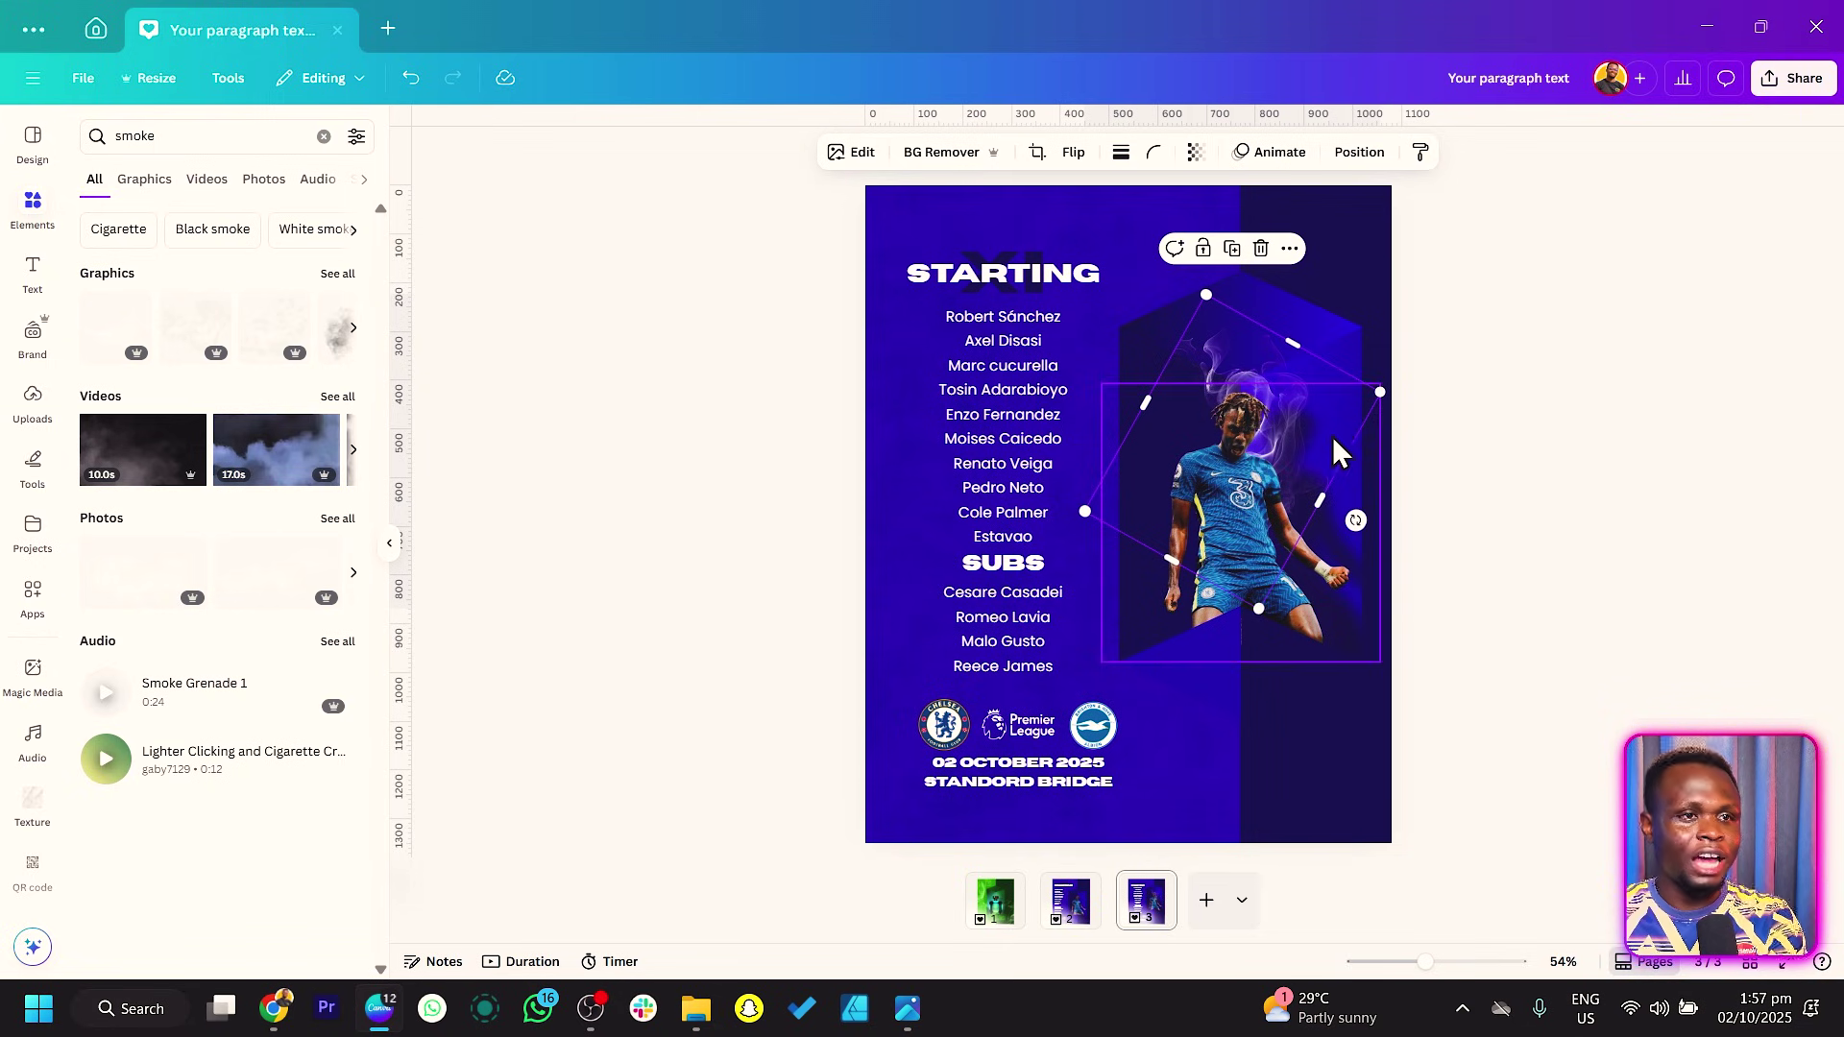
Step: Try recolouring the smoke graphic with temperature -100 and tint 100, and with the opposite extremes, temperature 100 and tint -100
{"action": "left_click", "coordinate": [841, 158]}
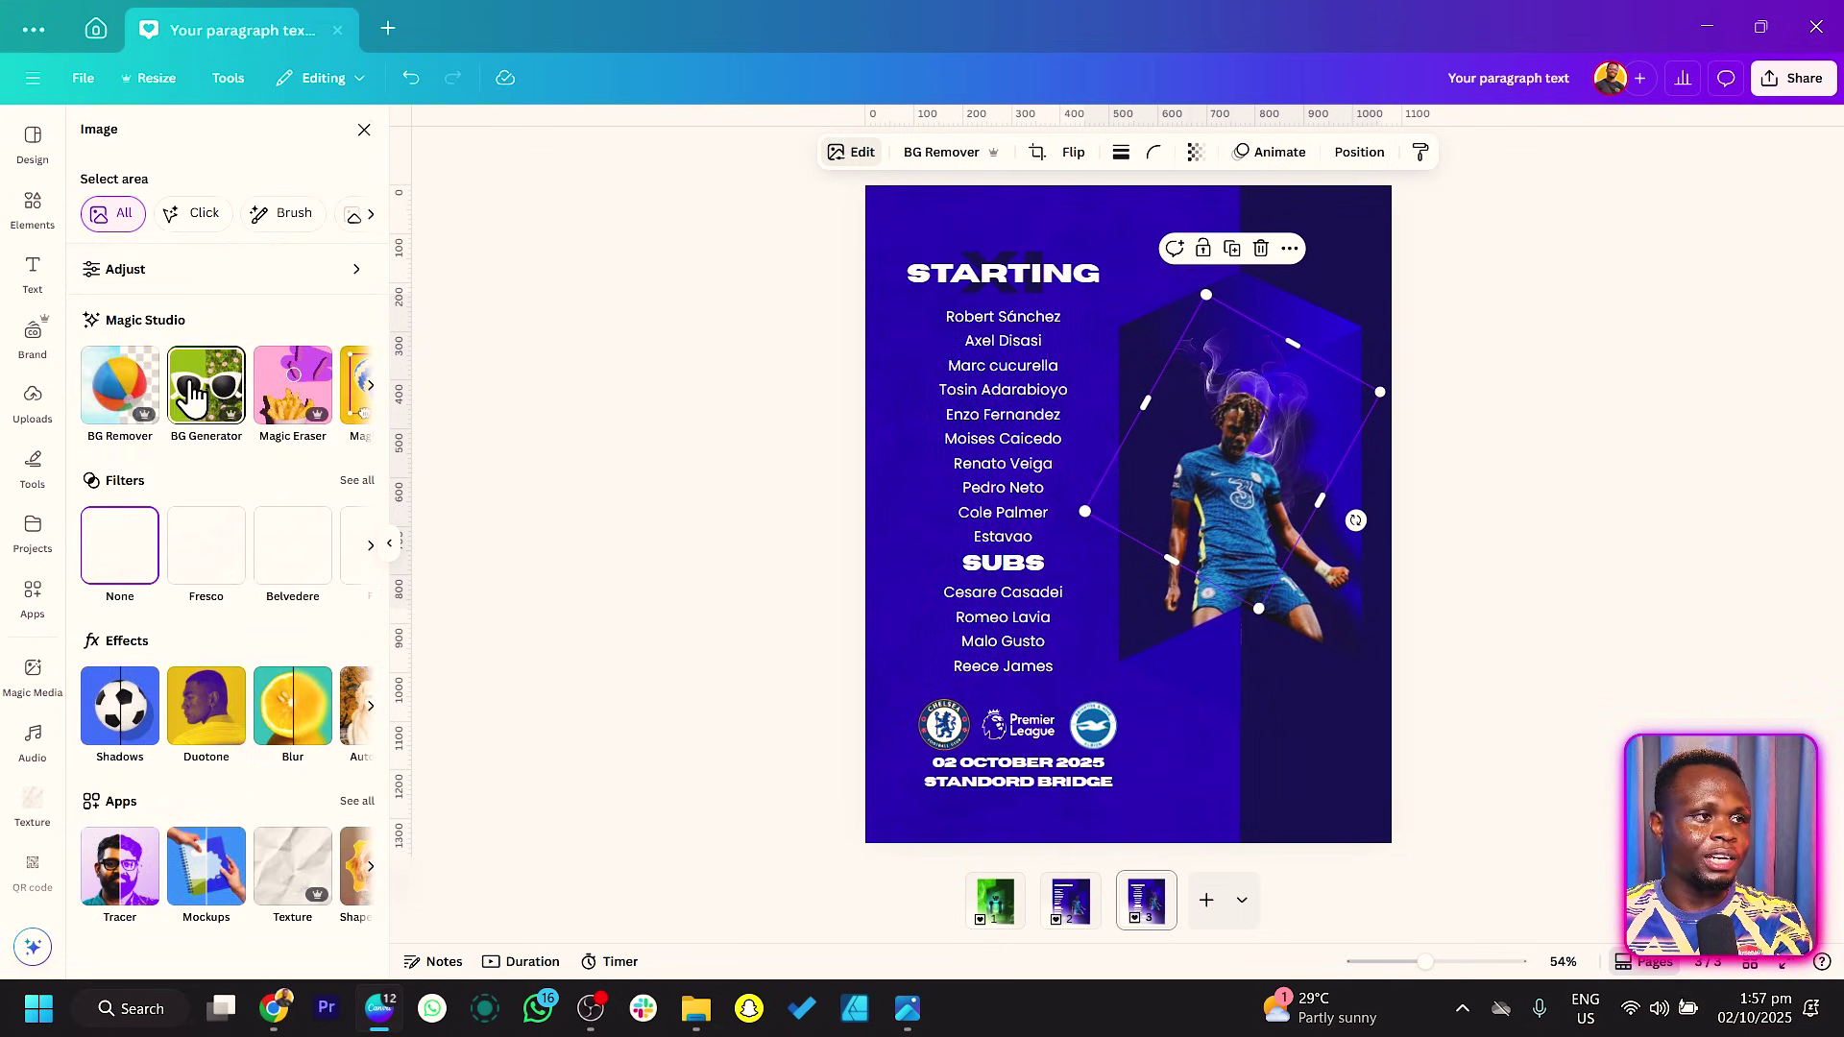
{"action": "left_click", "coordinate": [168, 279]}
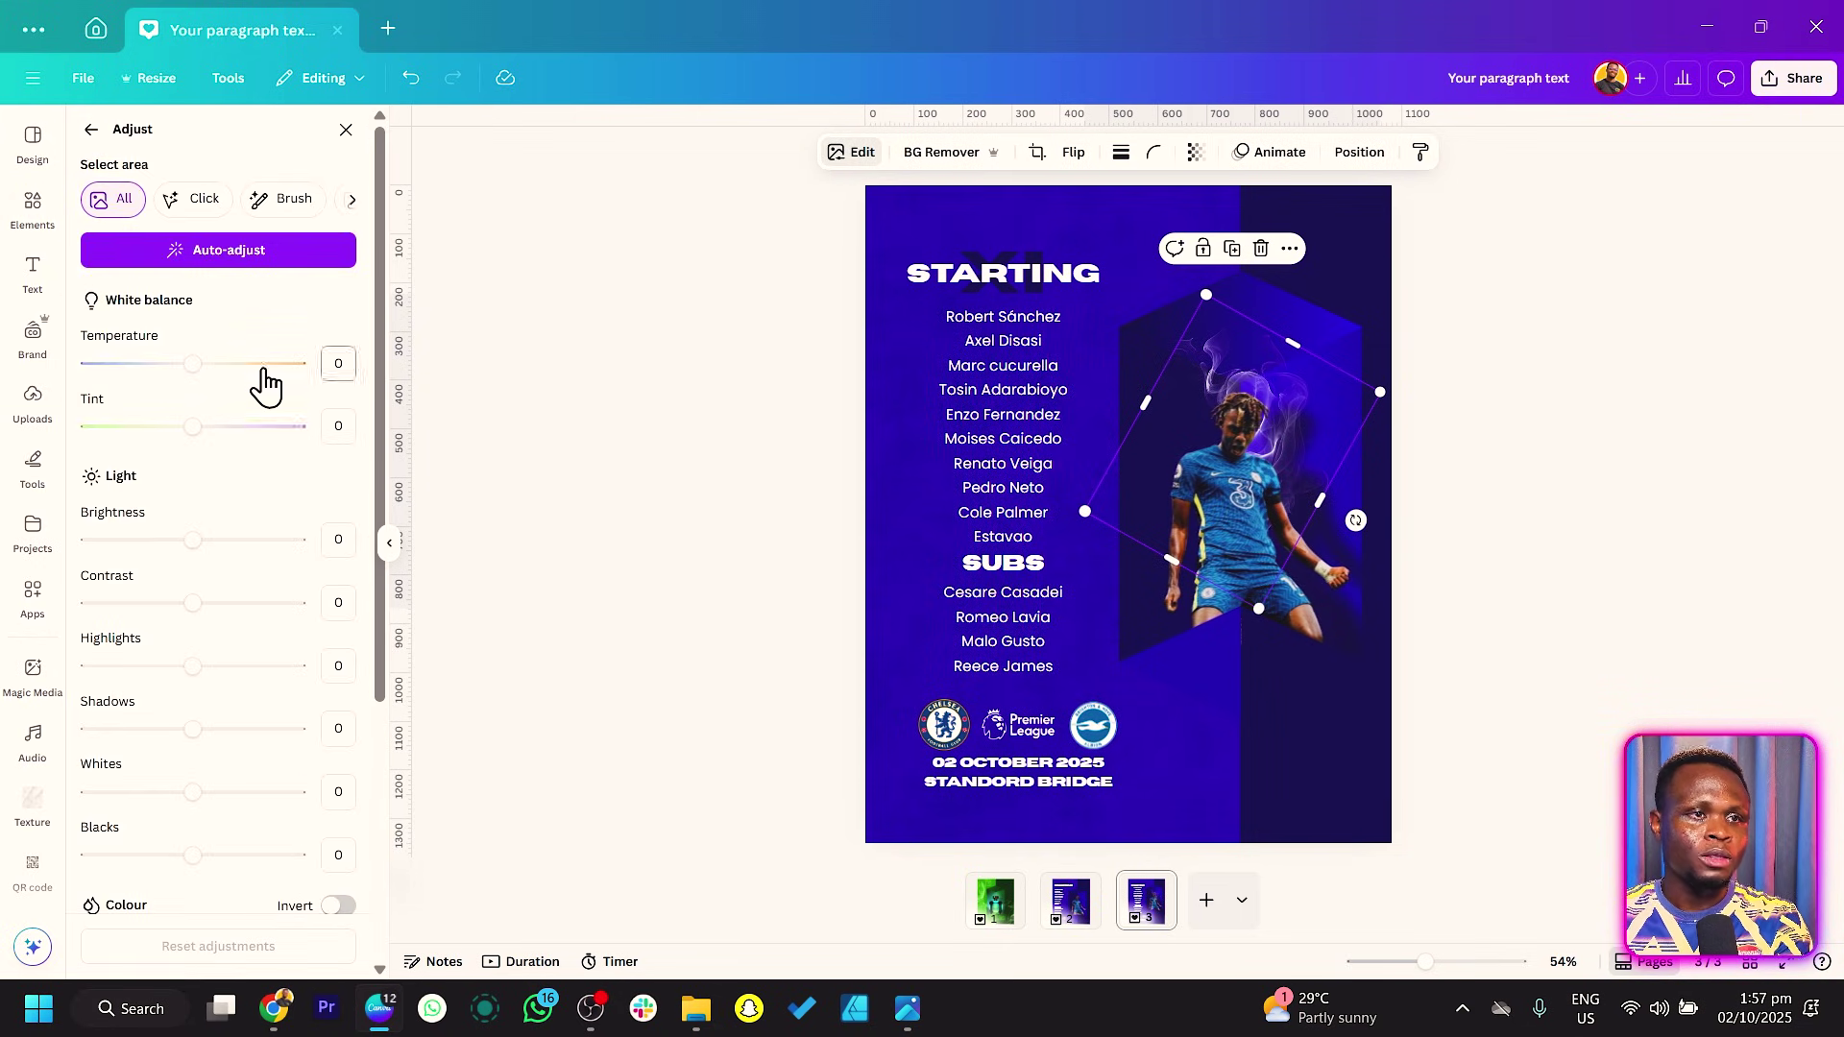
{"action": "left_click_drag", "start_coordinate": [193, 363], "coordinate": [89, 365]}
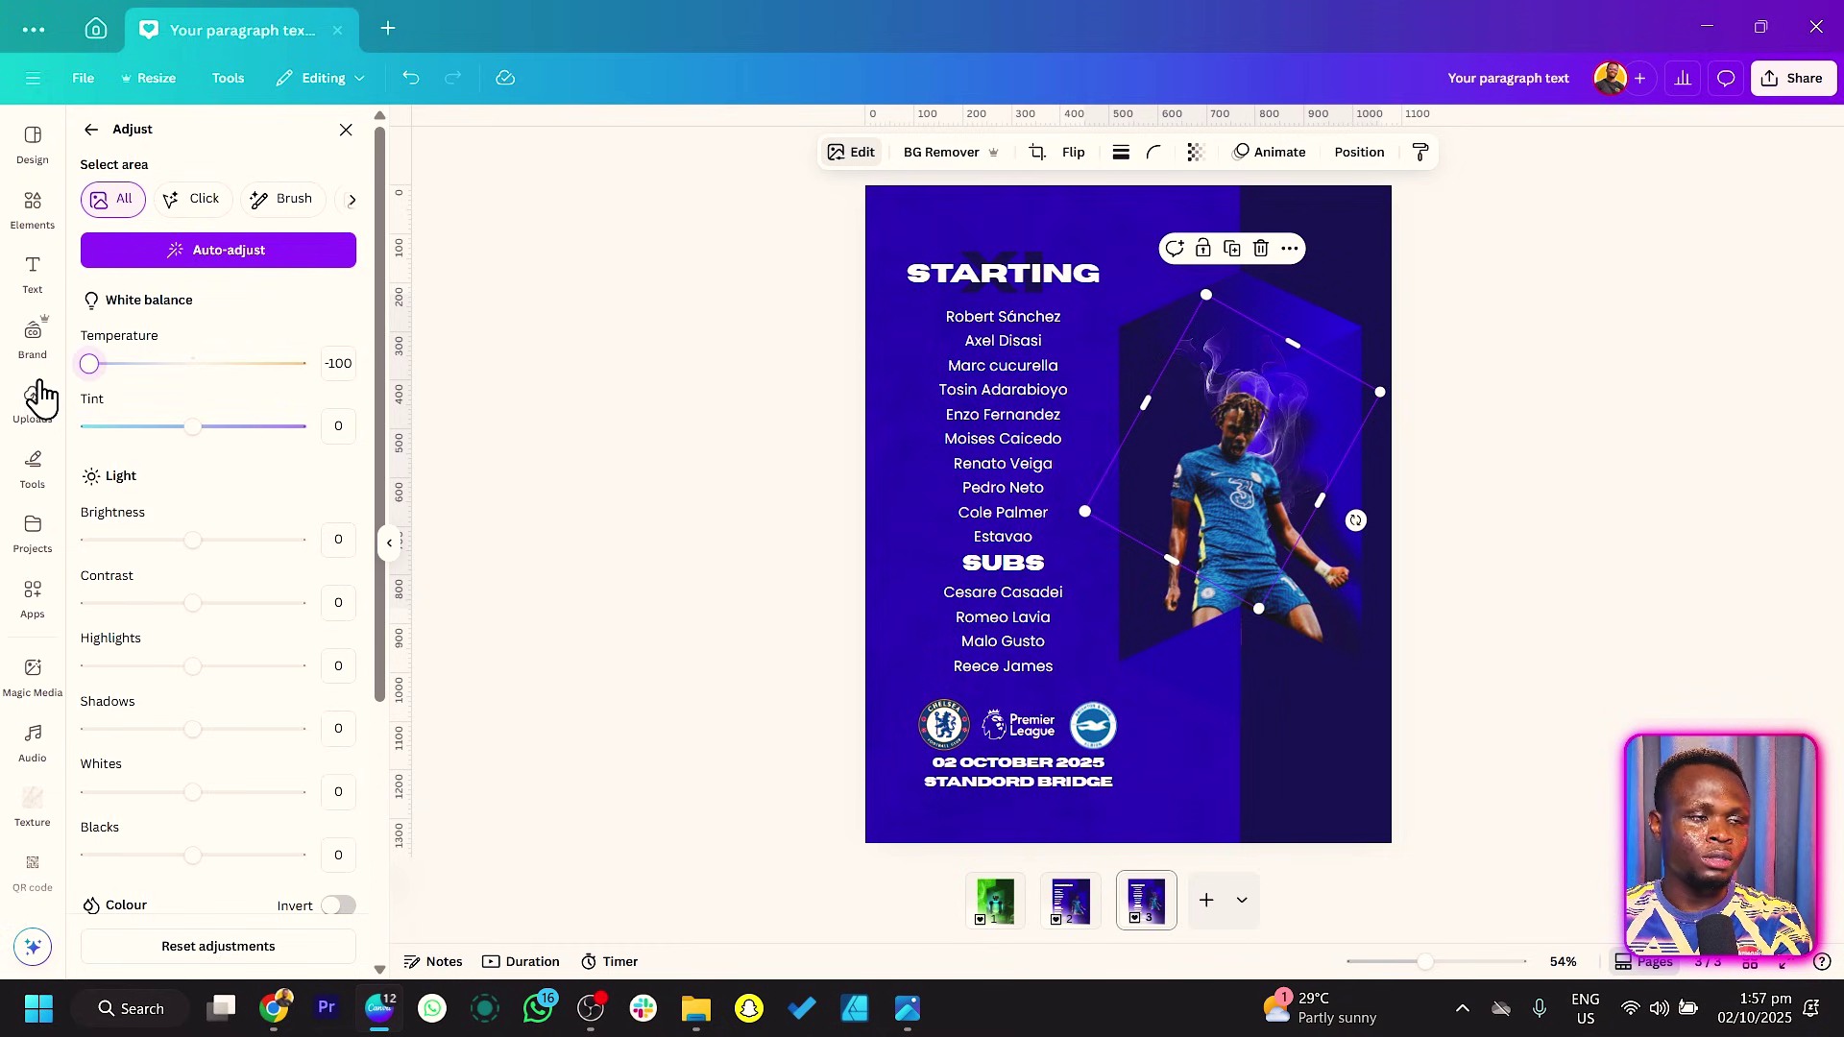
{"action": "left_click_drag", "start_coordinate": [235, 422], "coordinate": [419, 411]}
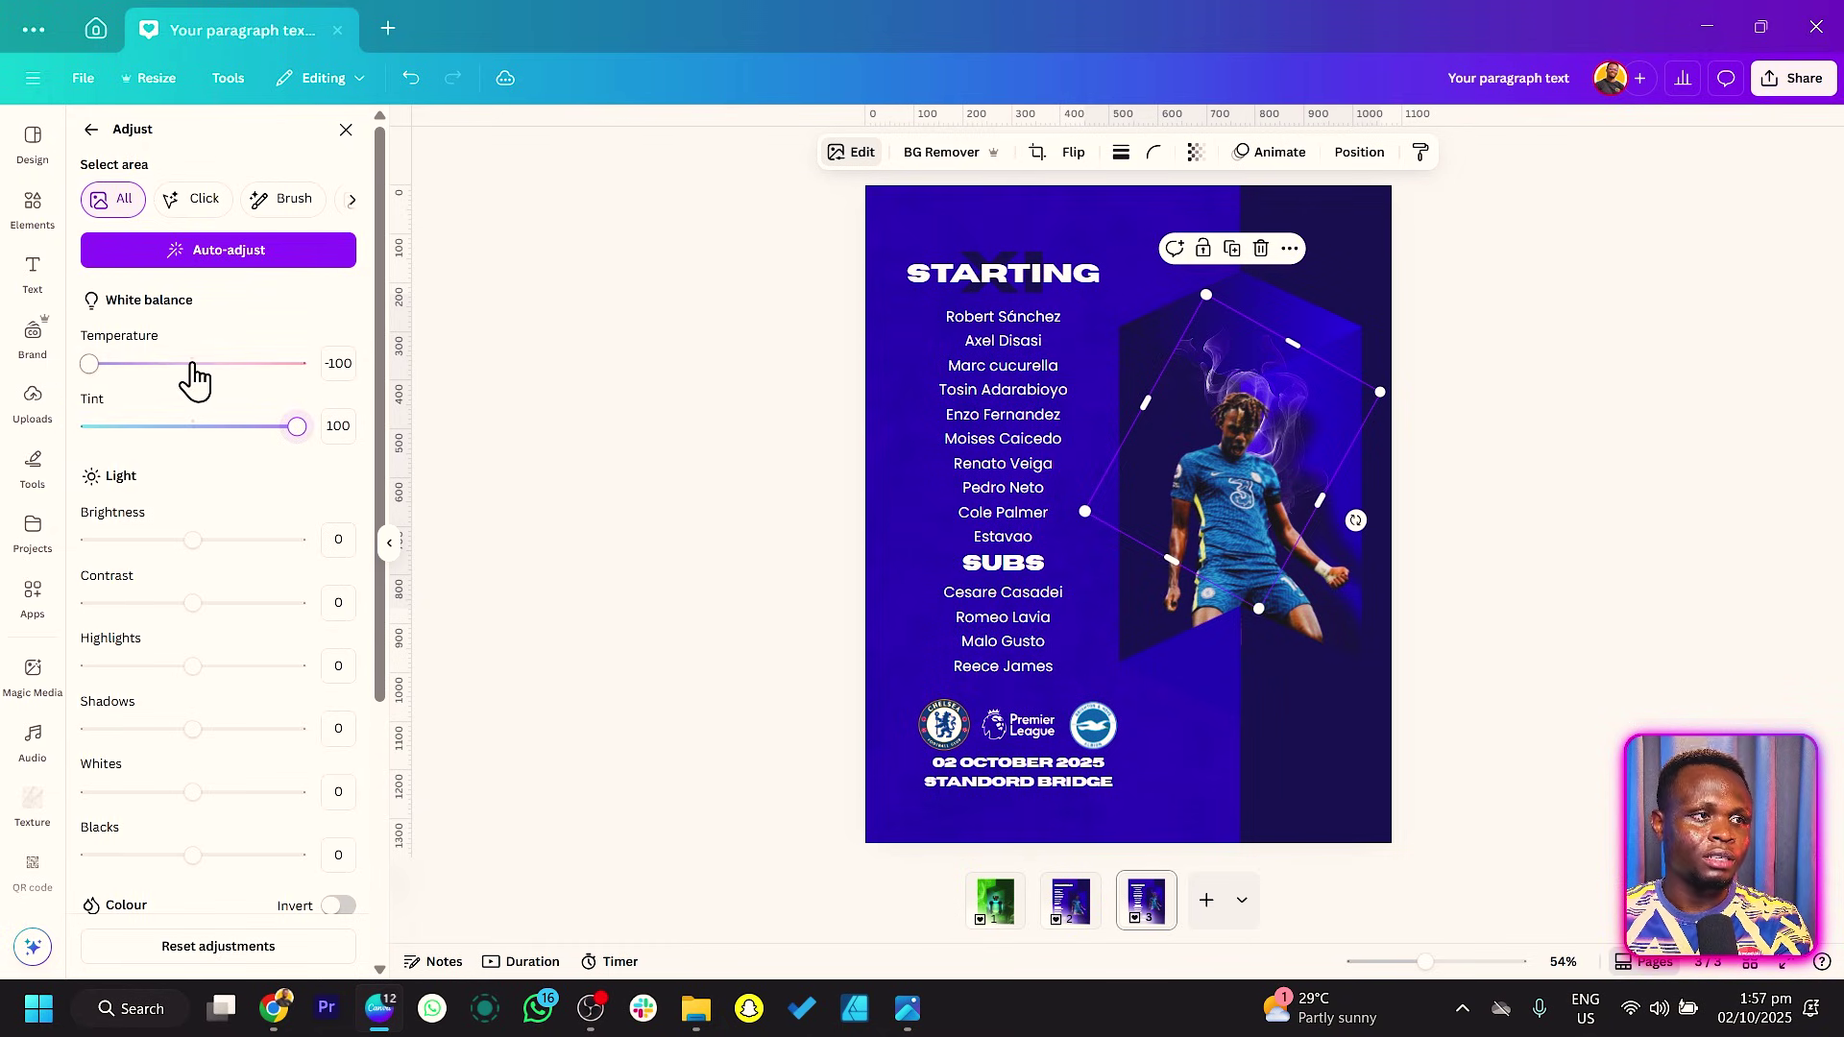
{"action": "left_click_drag", "start_coordinate": [89, 364], "coordinate": [328, 374]}
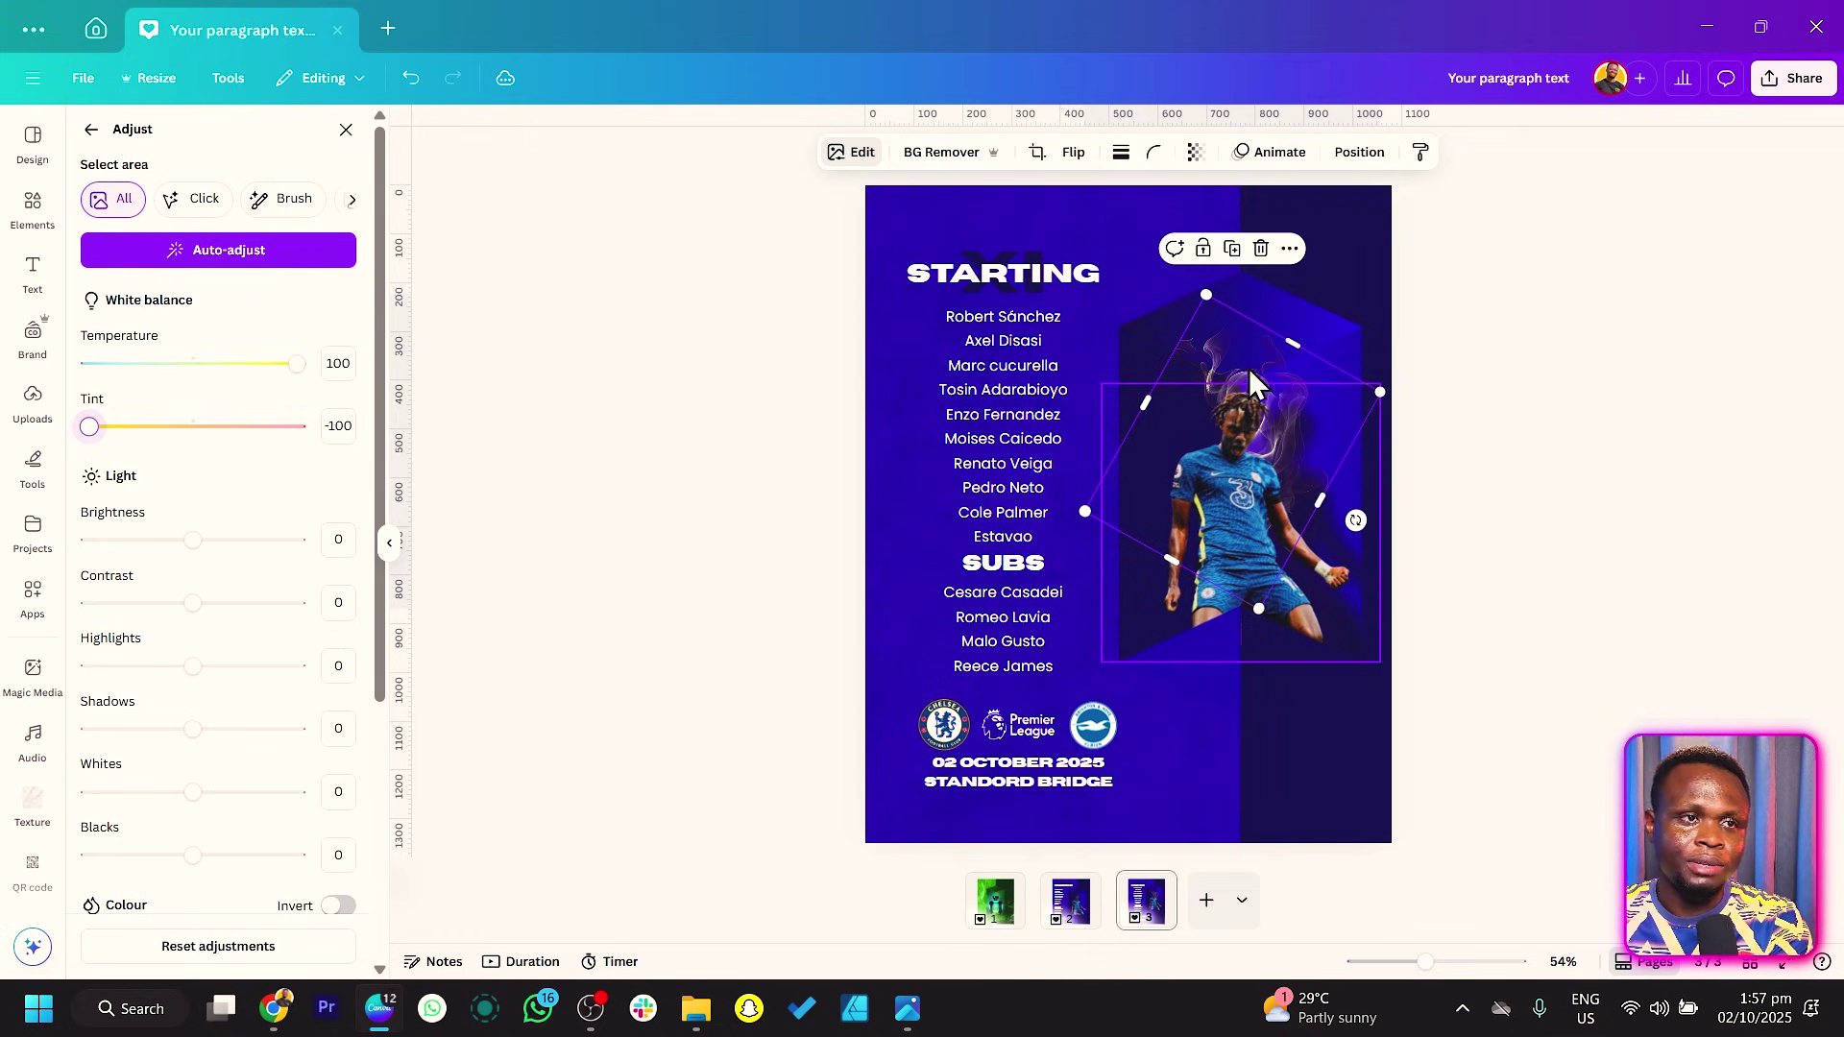
Step: Delete the smoke graphic from behind the player's head and shoulders
{"action": "left_click_drag", "start_coordinate": [1233, 331], "coordinate": [1675, 292]}
{"action": "key", "text": "Delete"}
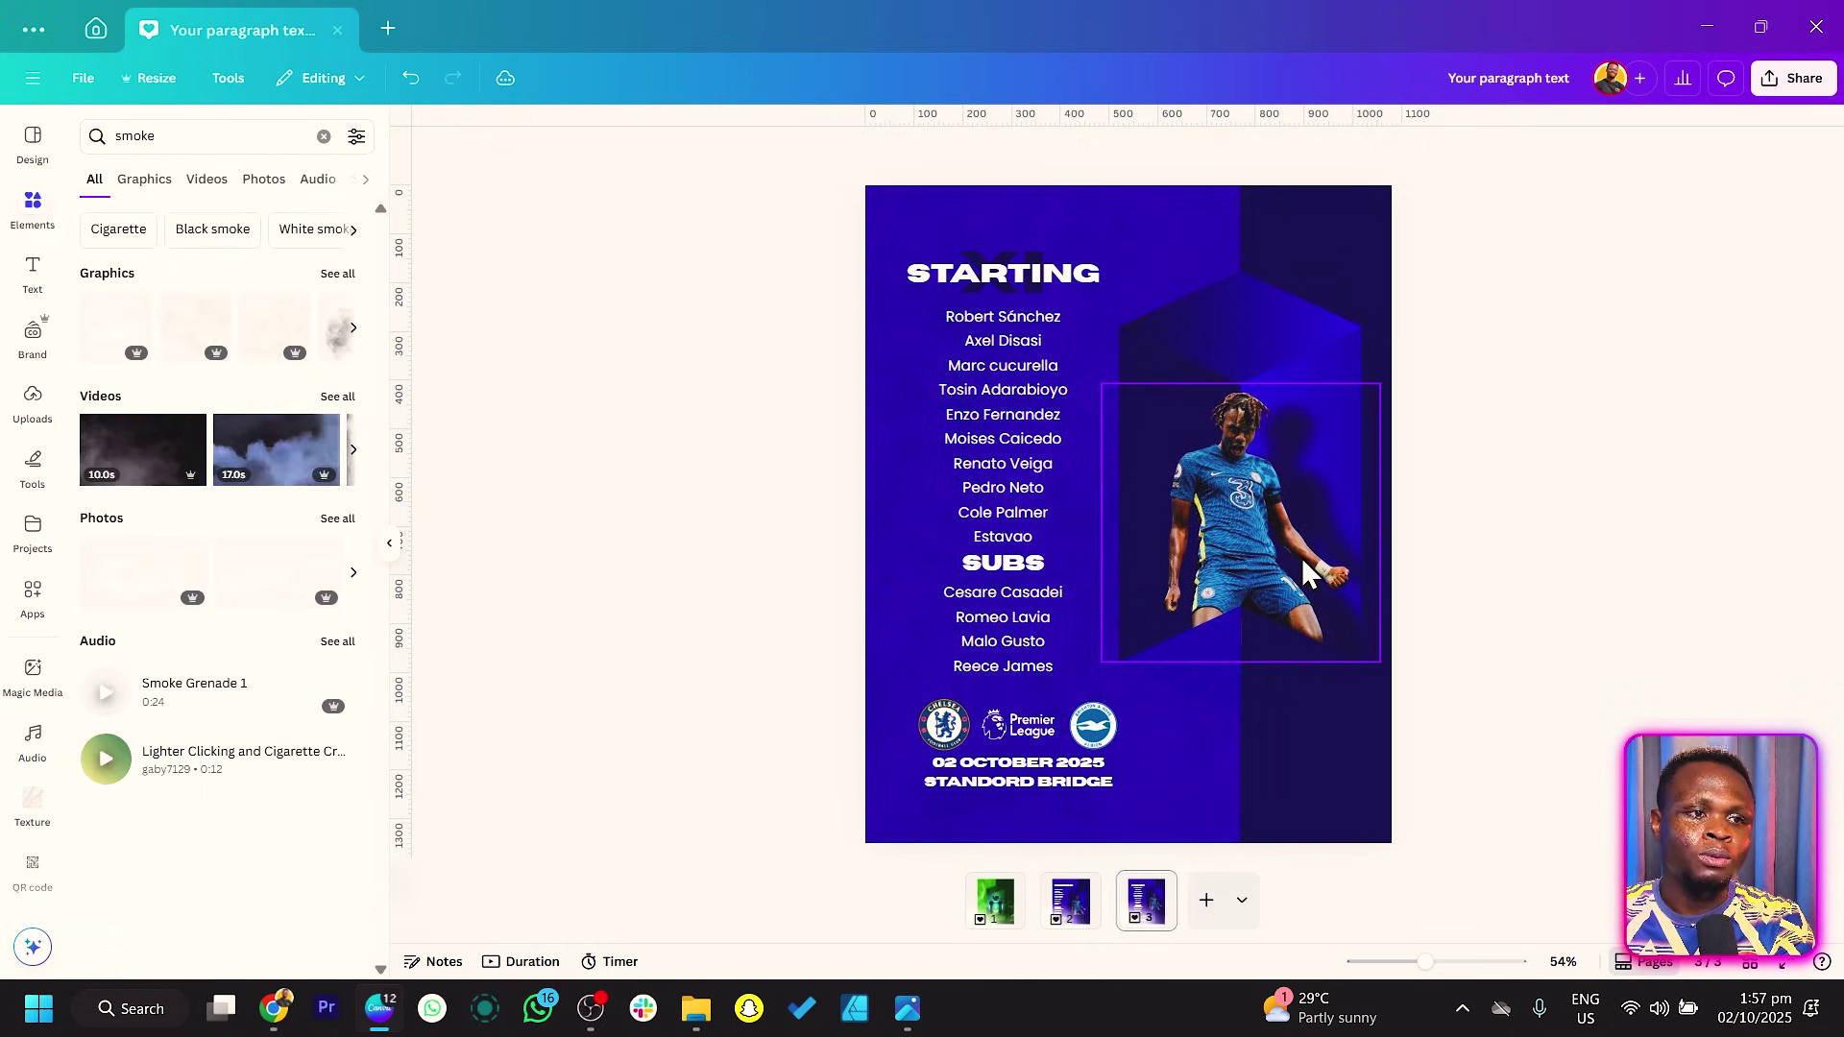